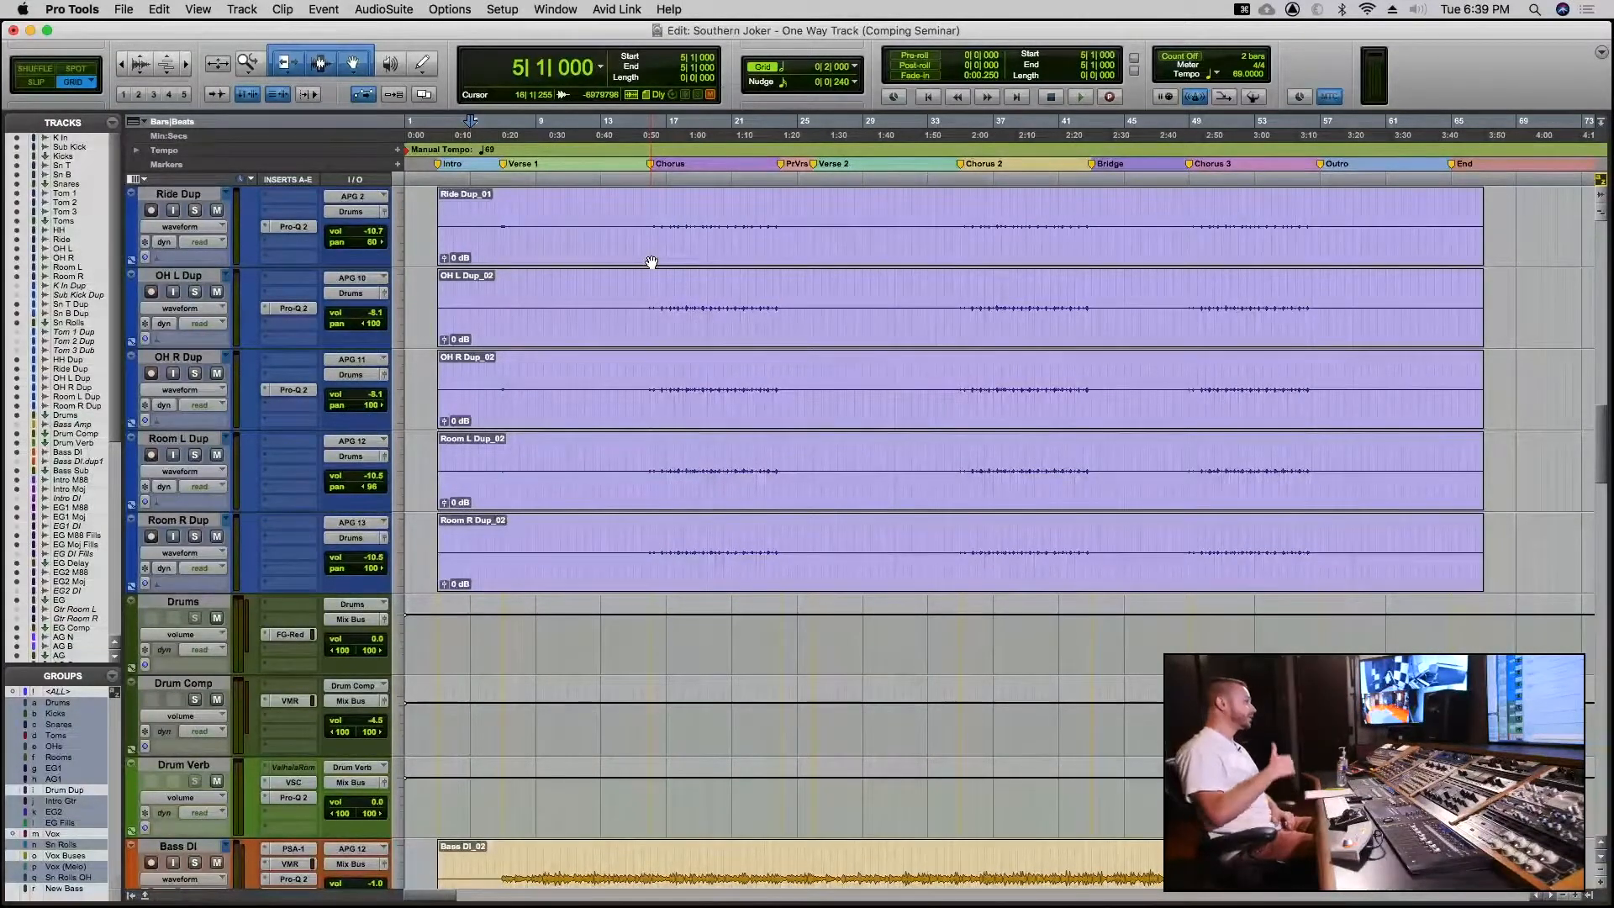
# Play the song from bar 24, beat 3, just before Verse 2, with the edit cursor on the electric guitar fill tracks
pyautogui.scroll(15, 624, 320)
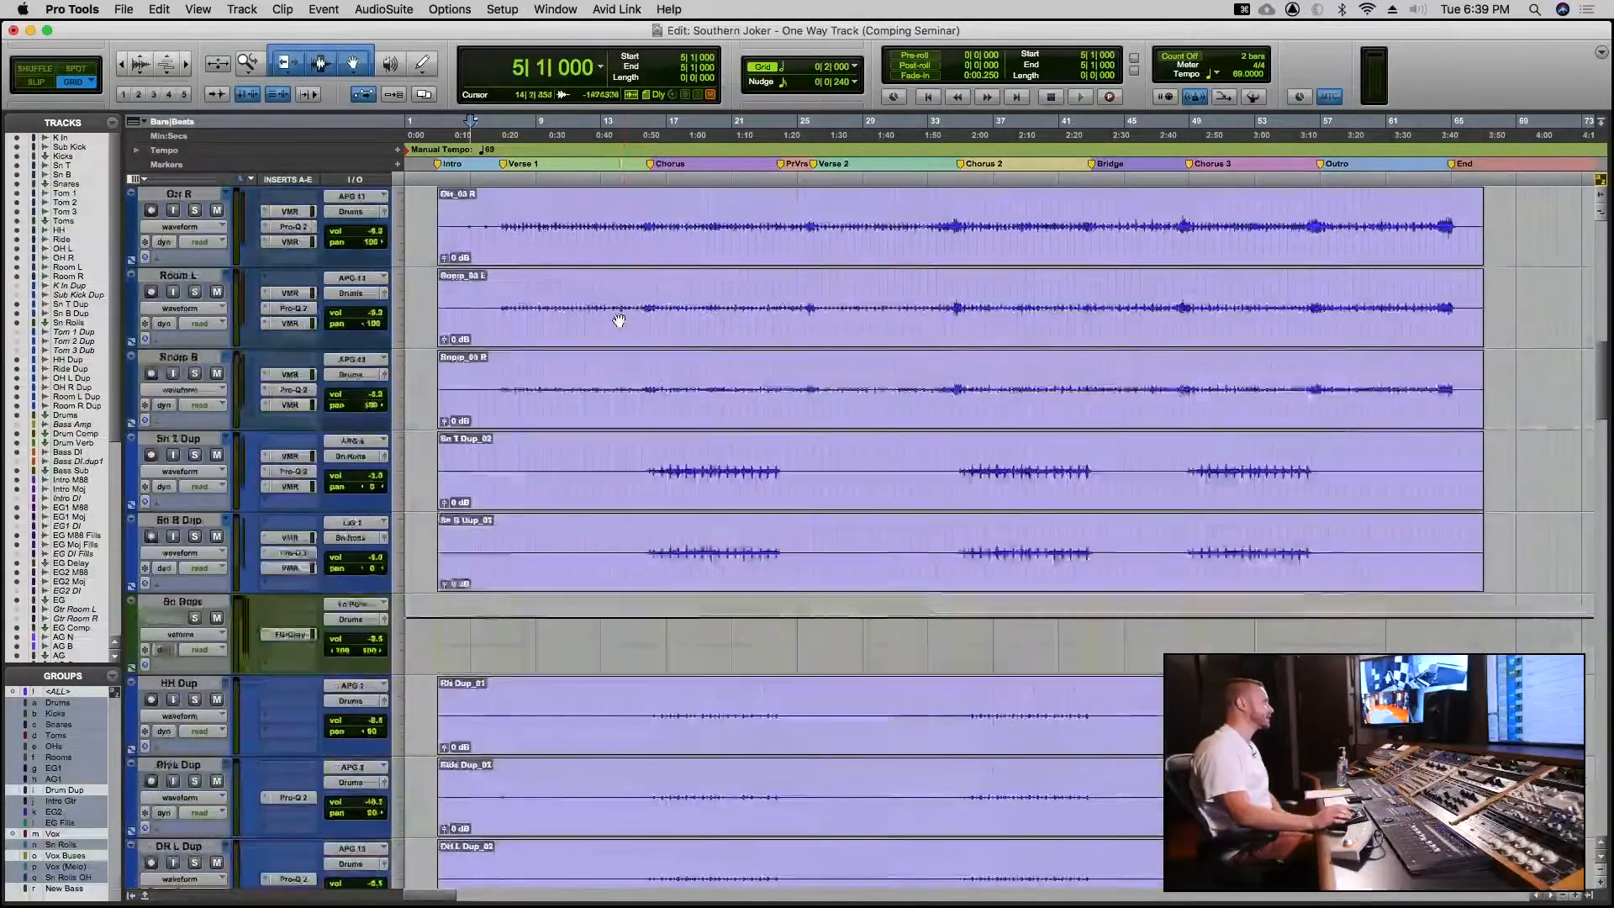
pyautogui.scroll(6, 618, 320)
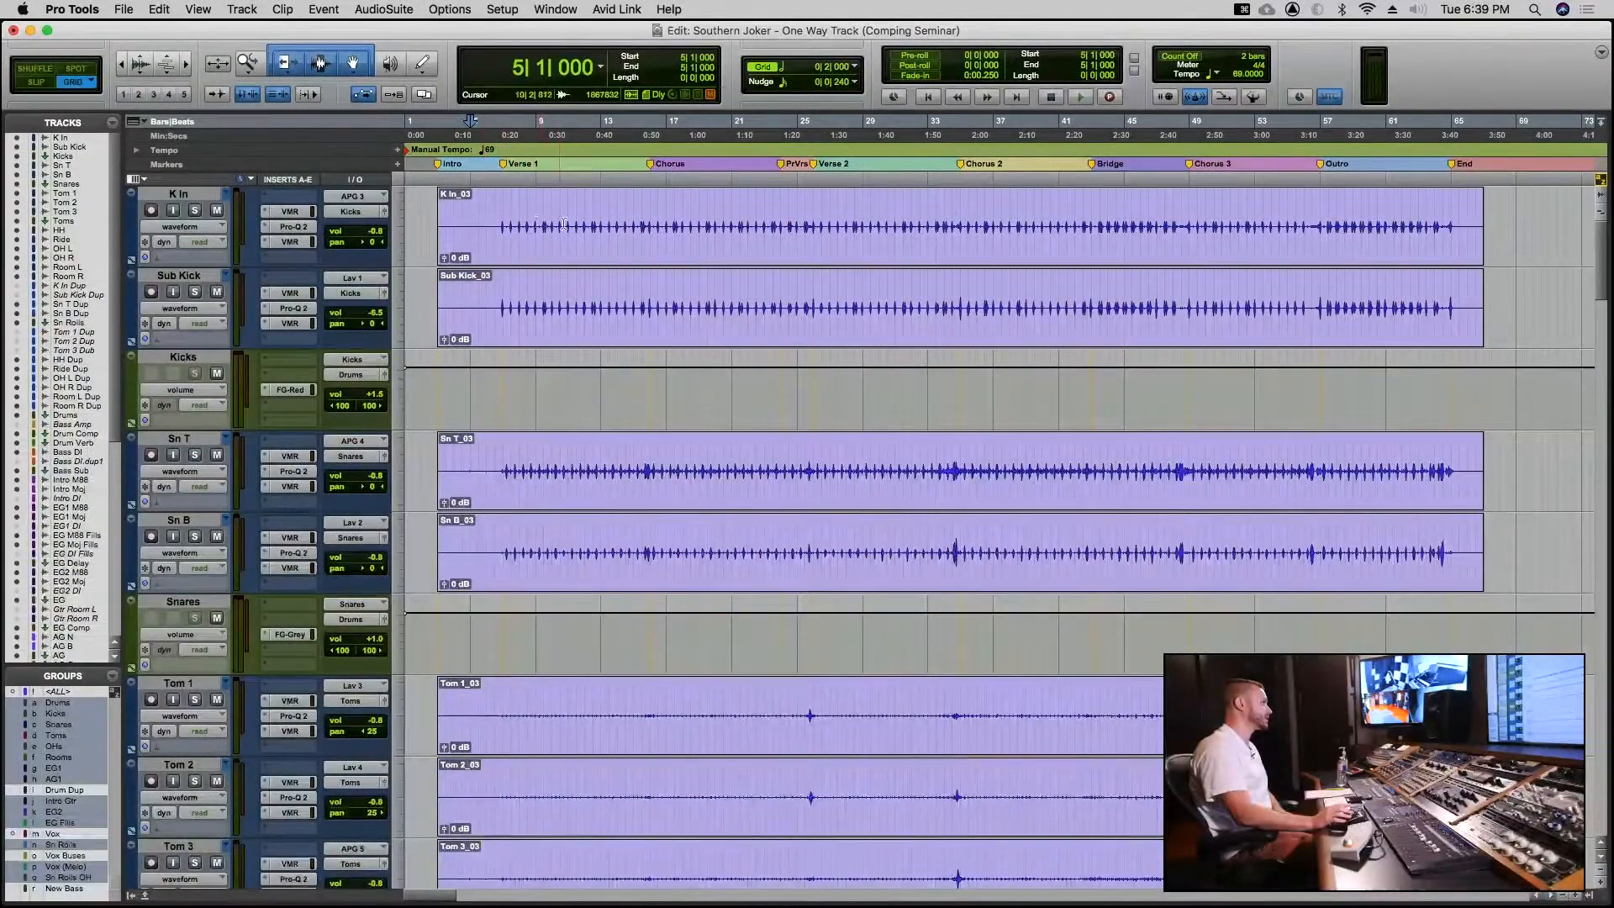
pyautogui.scroll(-10, 562, 225)
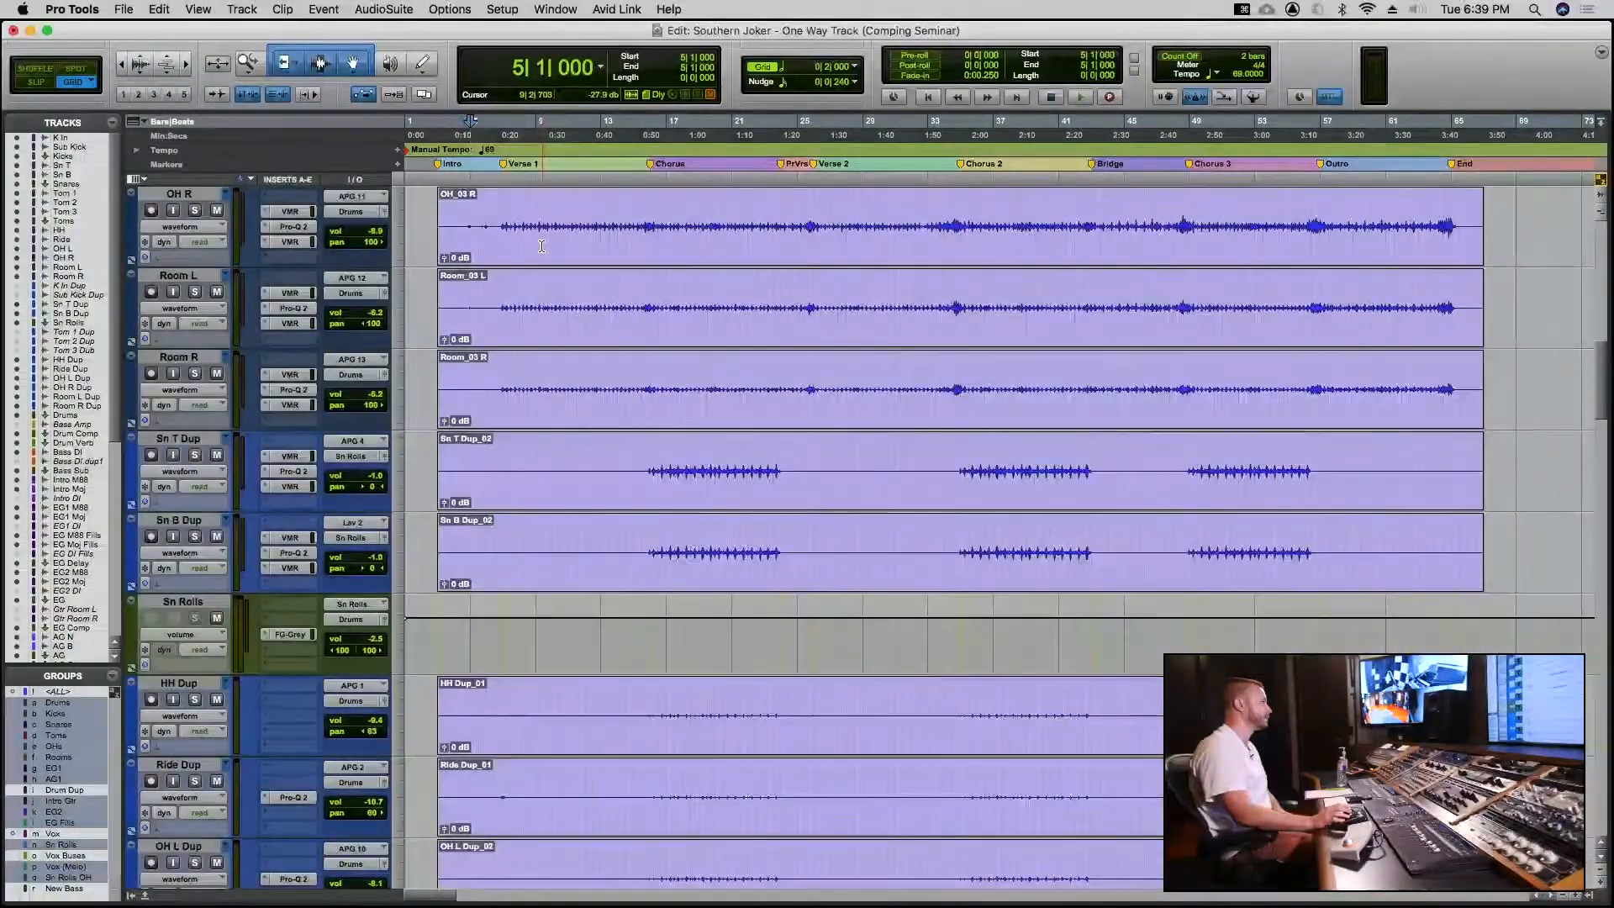
pyautogui.scroll(-15, 540, 294)
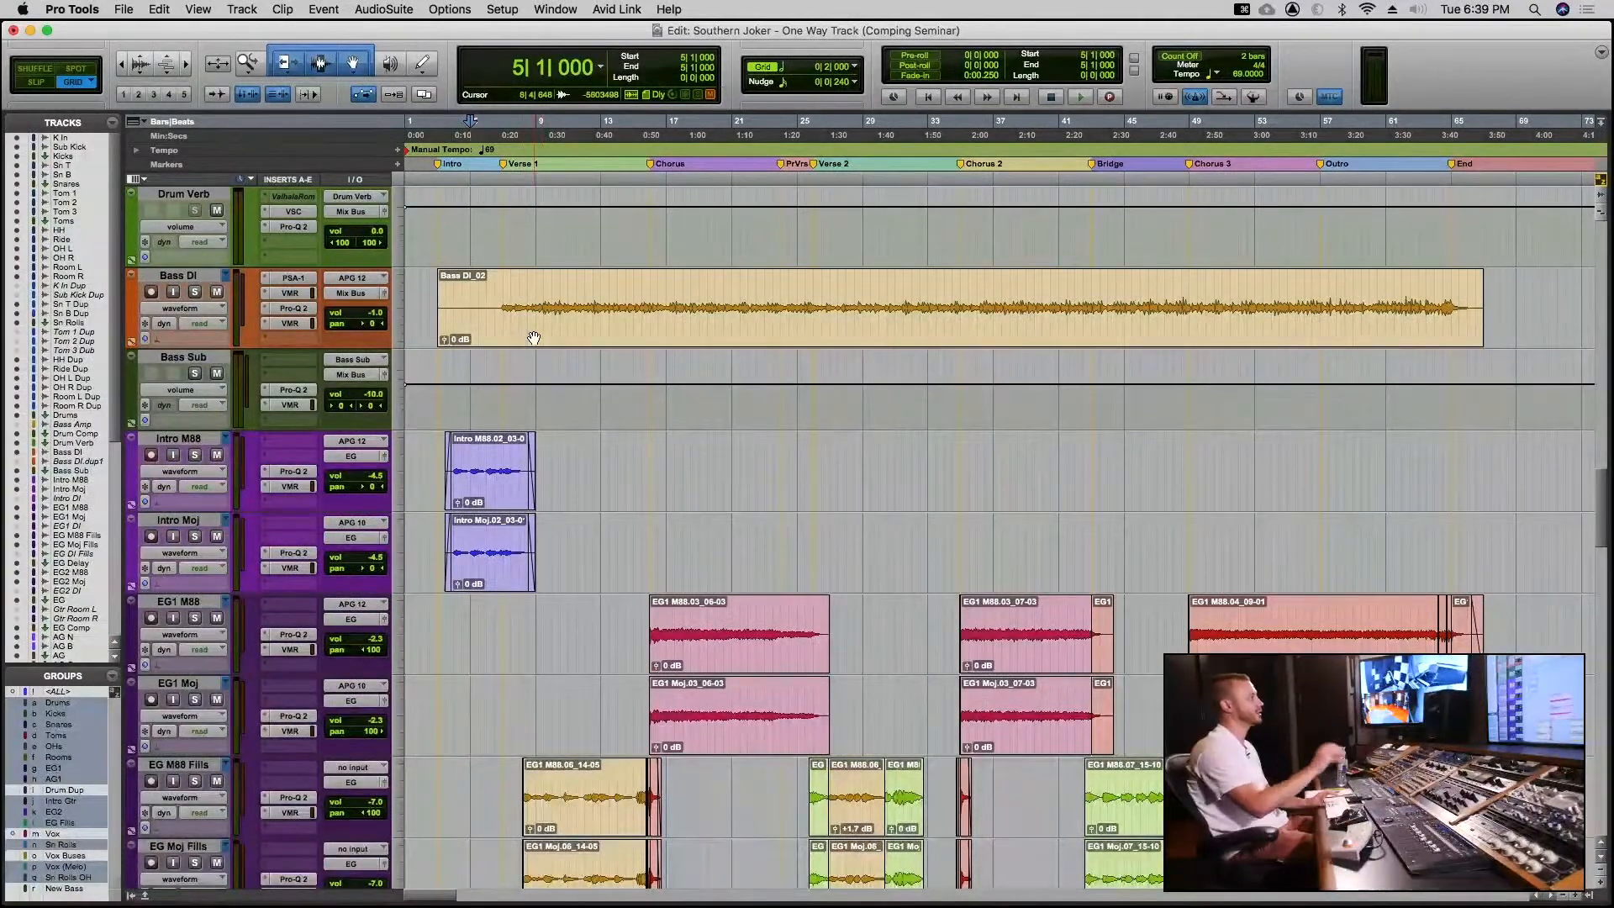
pyautogui.scroll(-10, 555, 350)
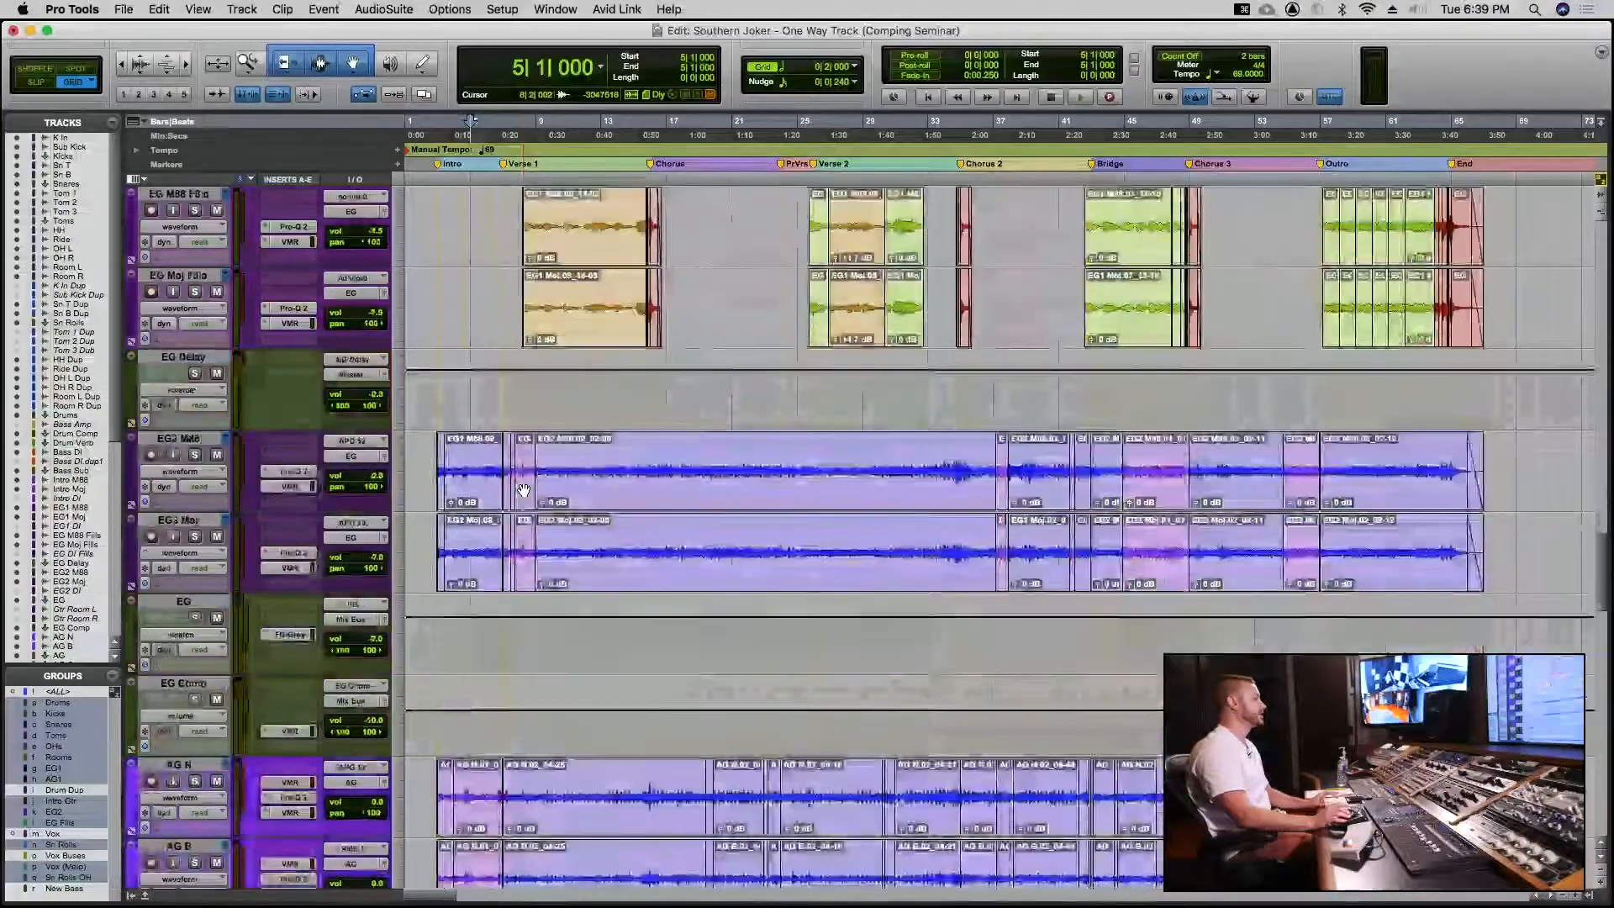
pyautogui.scroll(6, 557, 422)
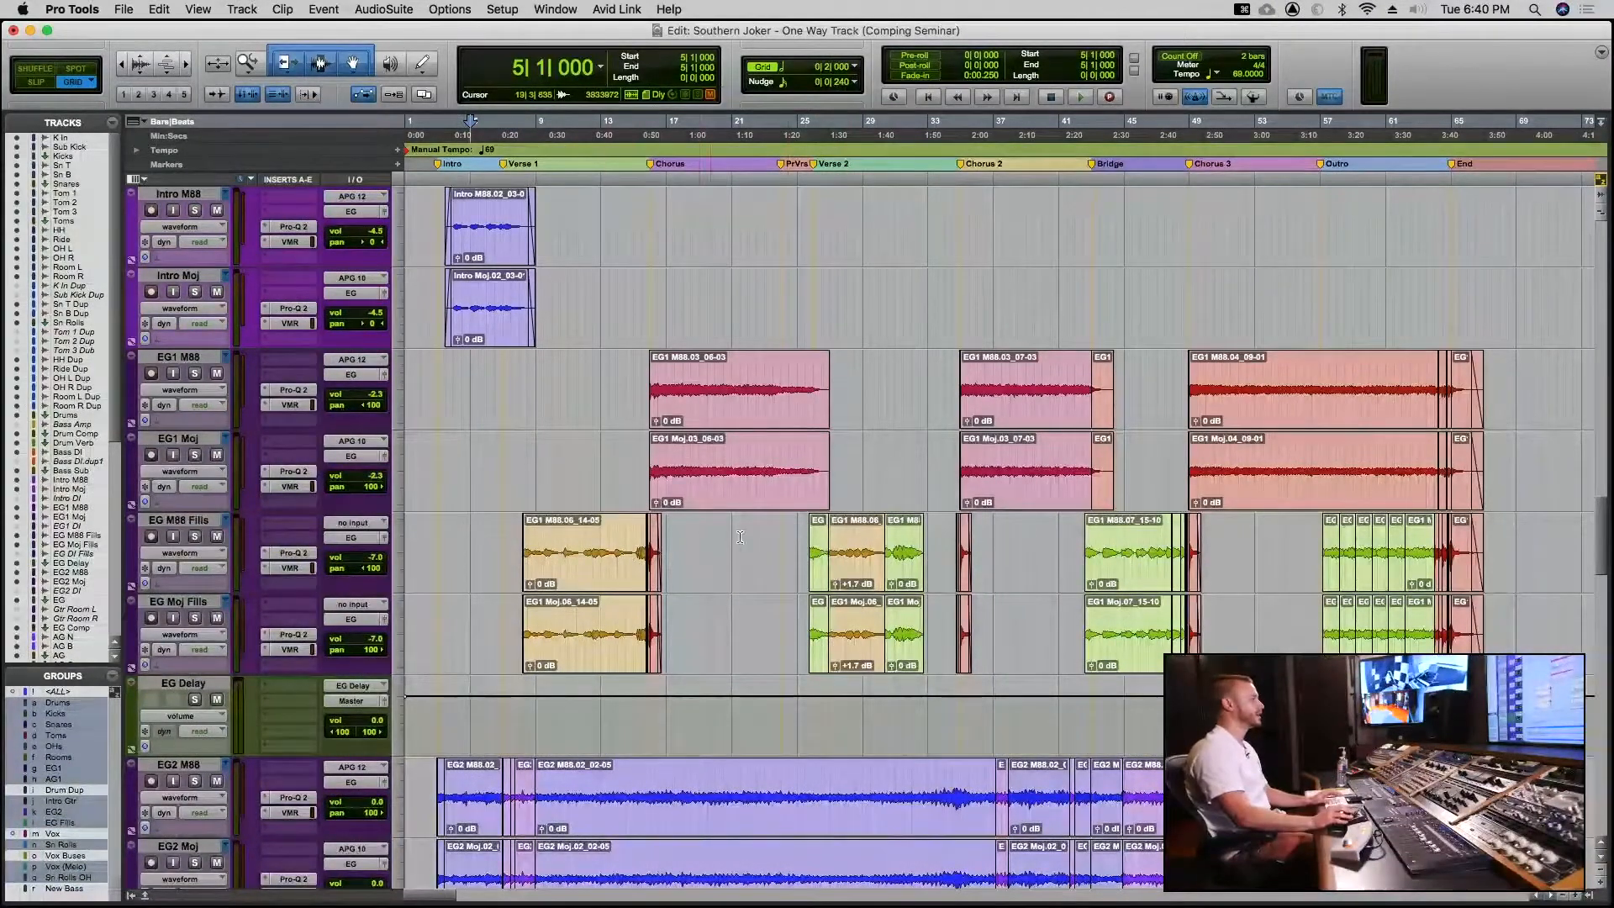
pyautogui.click(794, 534)
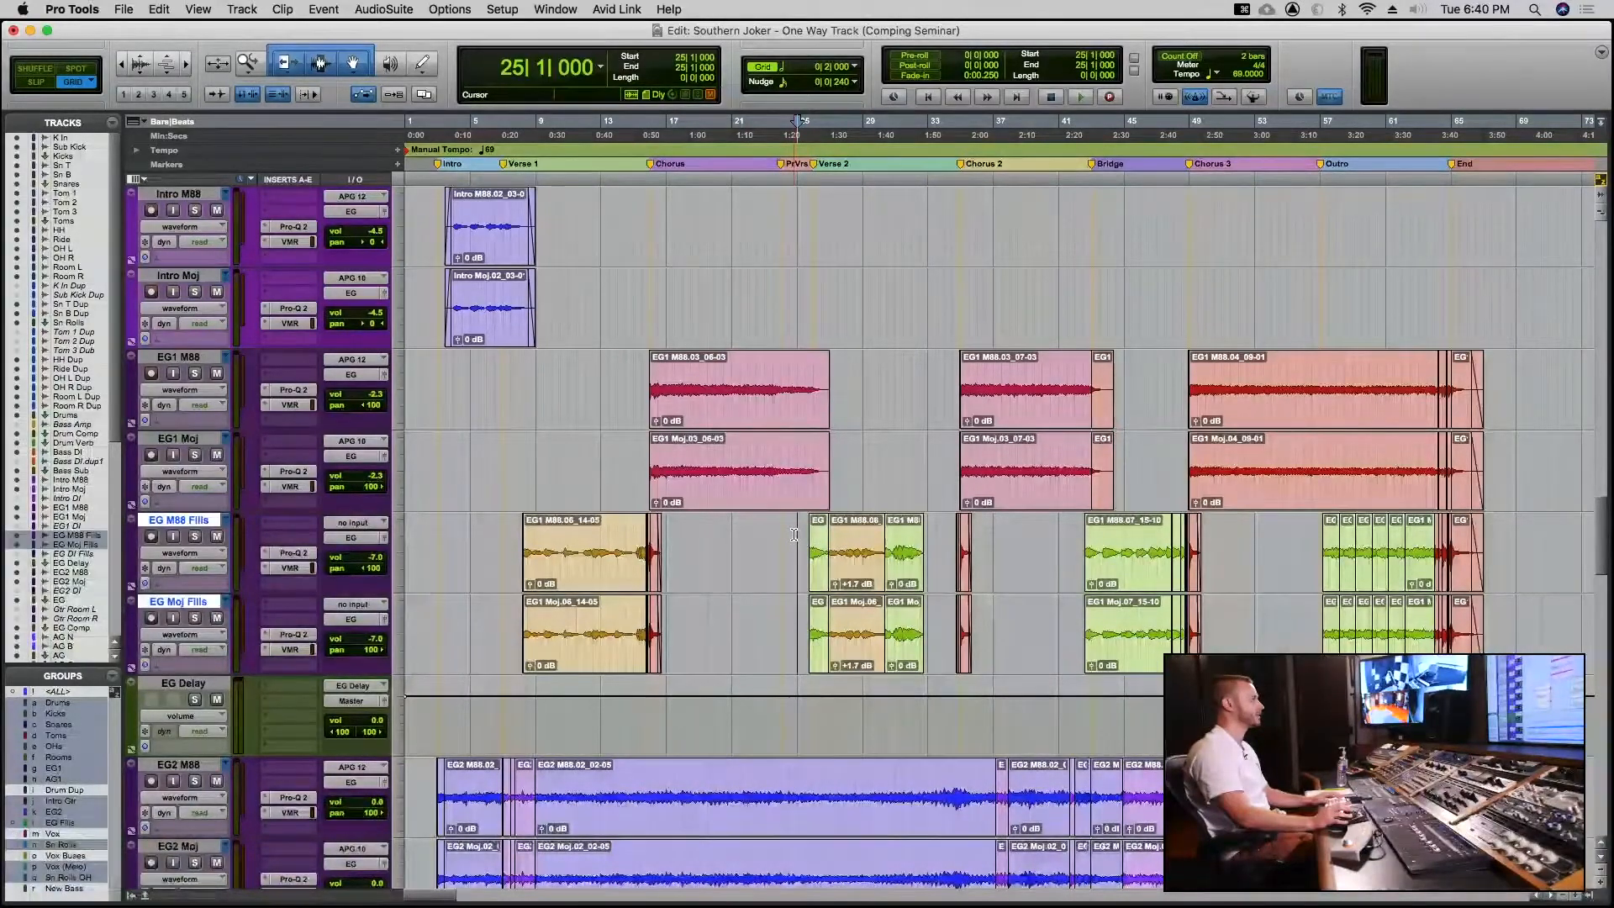
pyautogui.click(791, 535)
pyautogui.press('space')
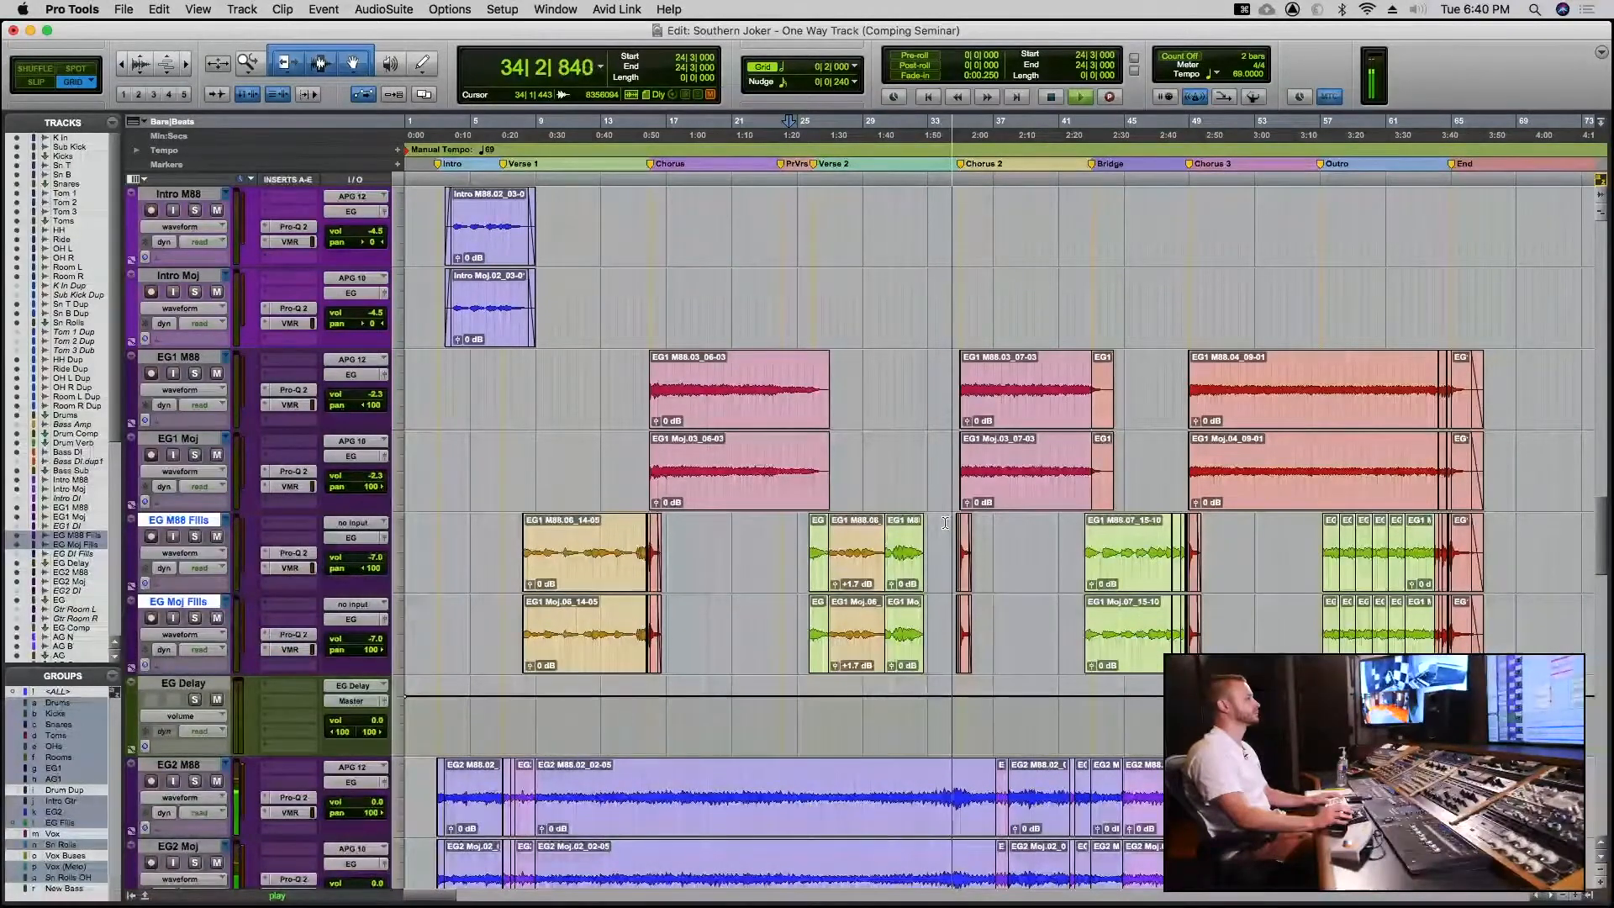
# Look over the acoustic guitar and vocal tracks during playback, return to the electric guitar fills, and stop playback
pyautogui.scroll(-10, 945, 523)
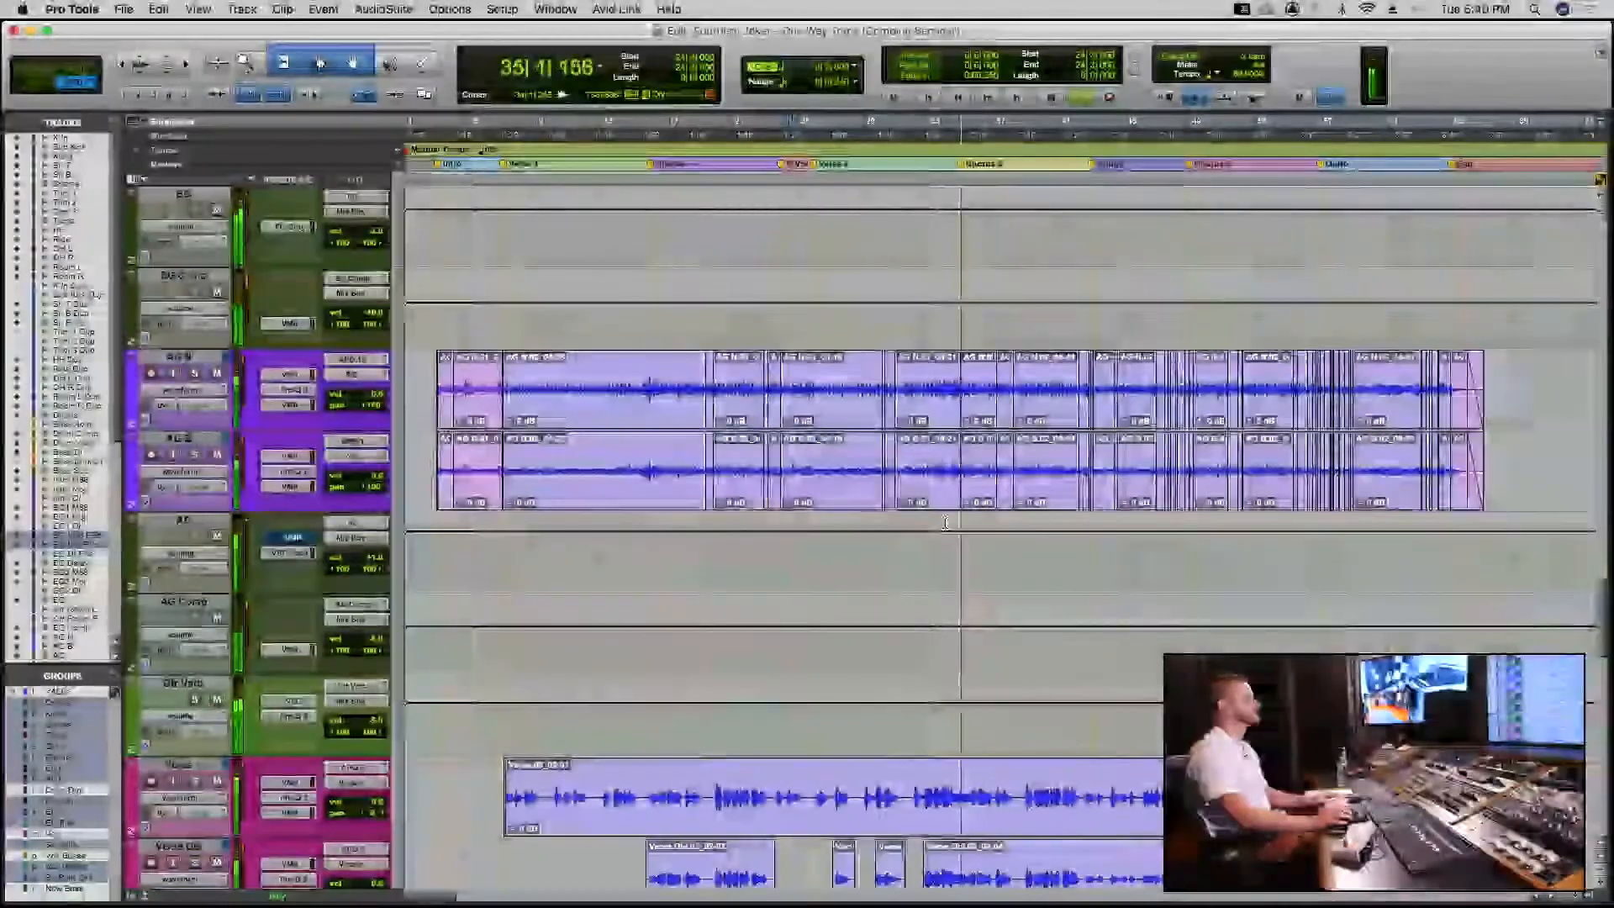
pyautogui.scroll(-4, 944, 522)
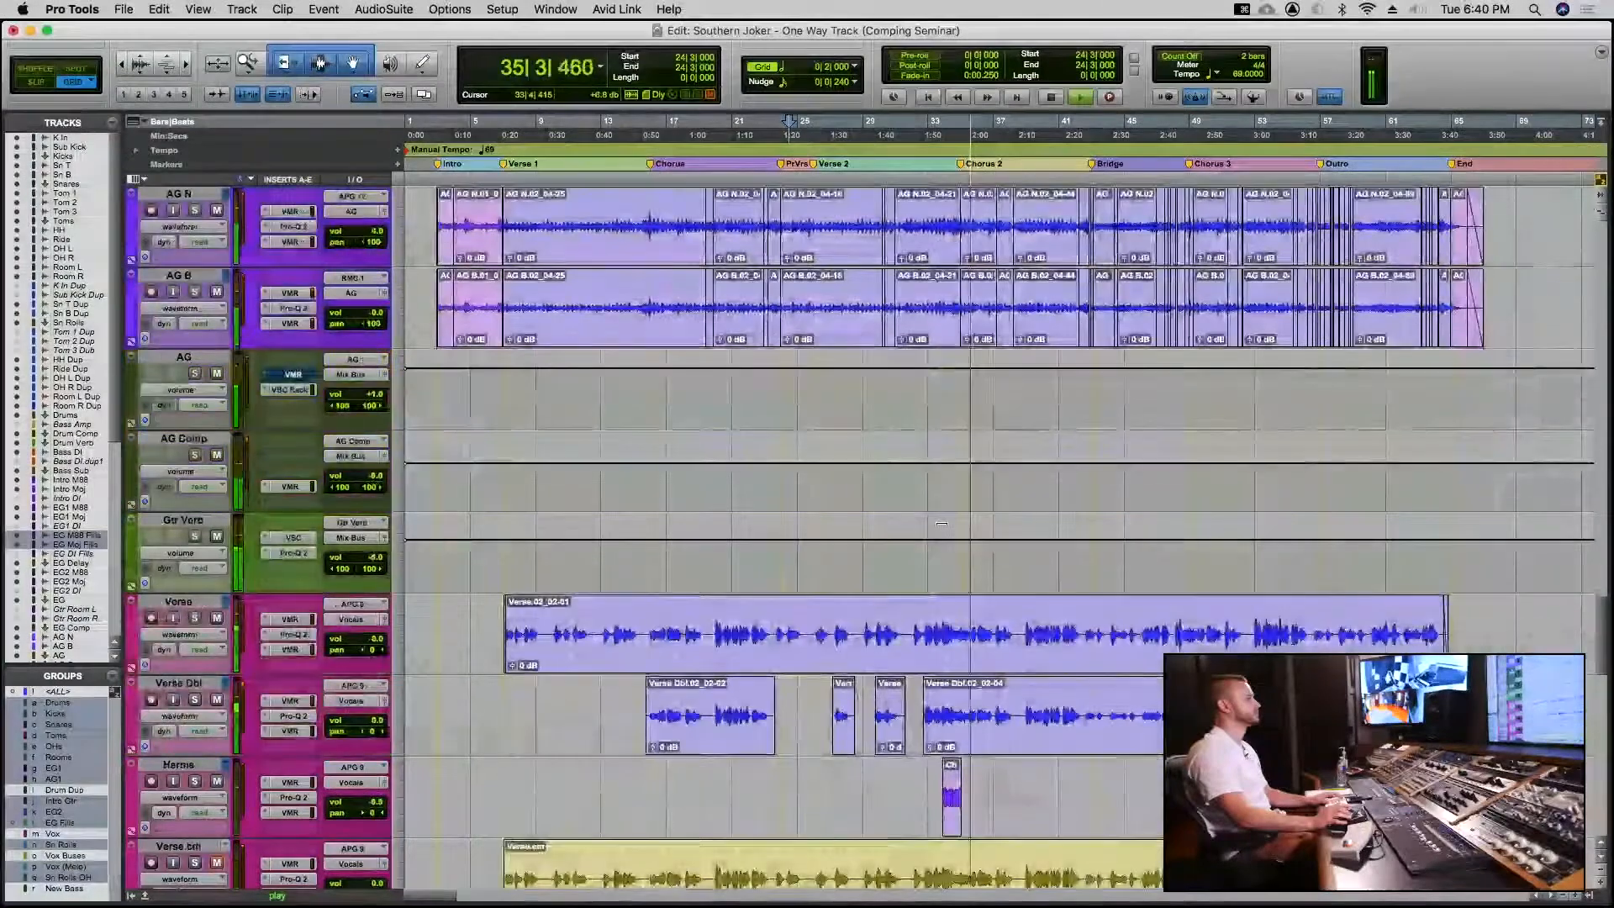
pyautogui.scroll(4, 942, 522)
pyautogui.scroll(2, 941, 523)
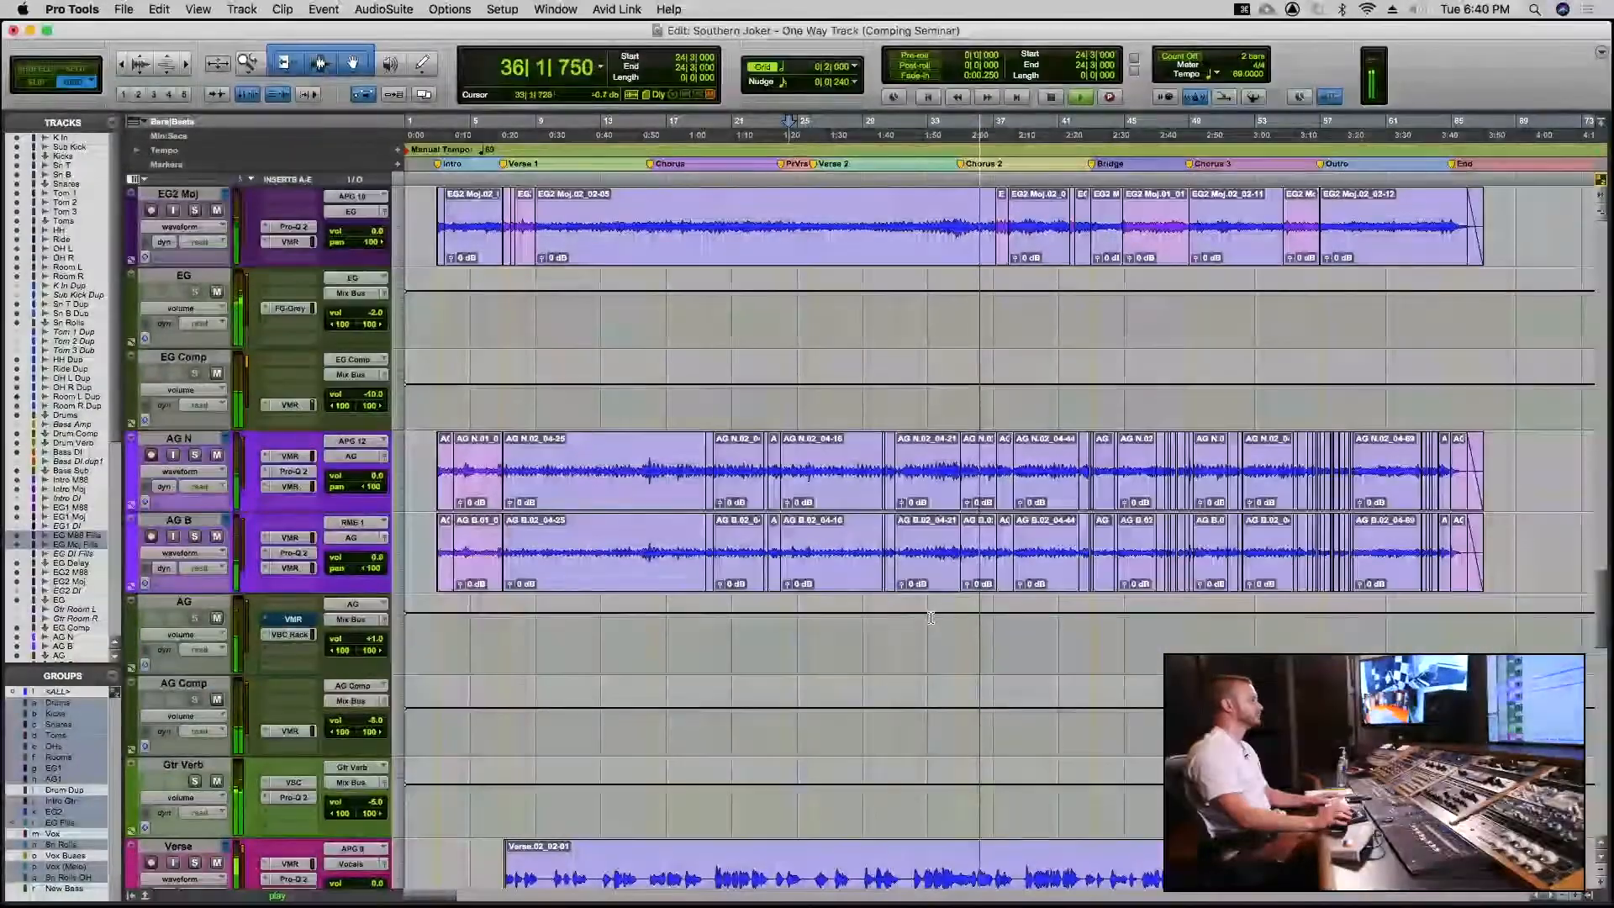
pyautogui.scroll(-12, 927, 627)
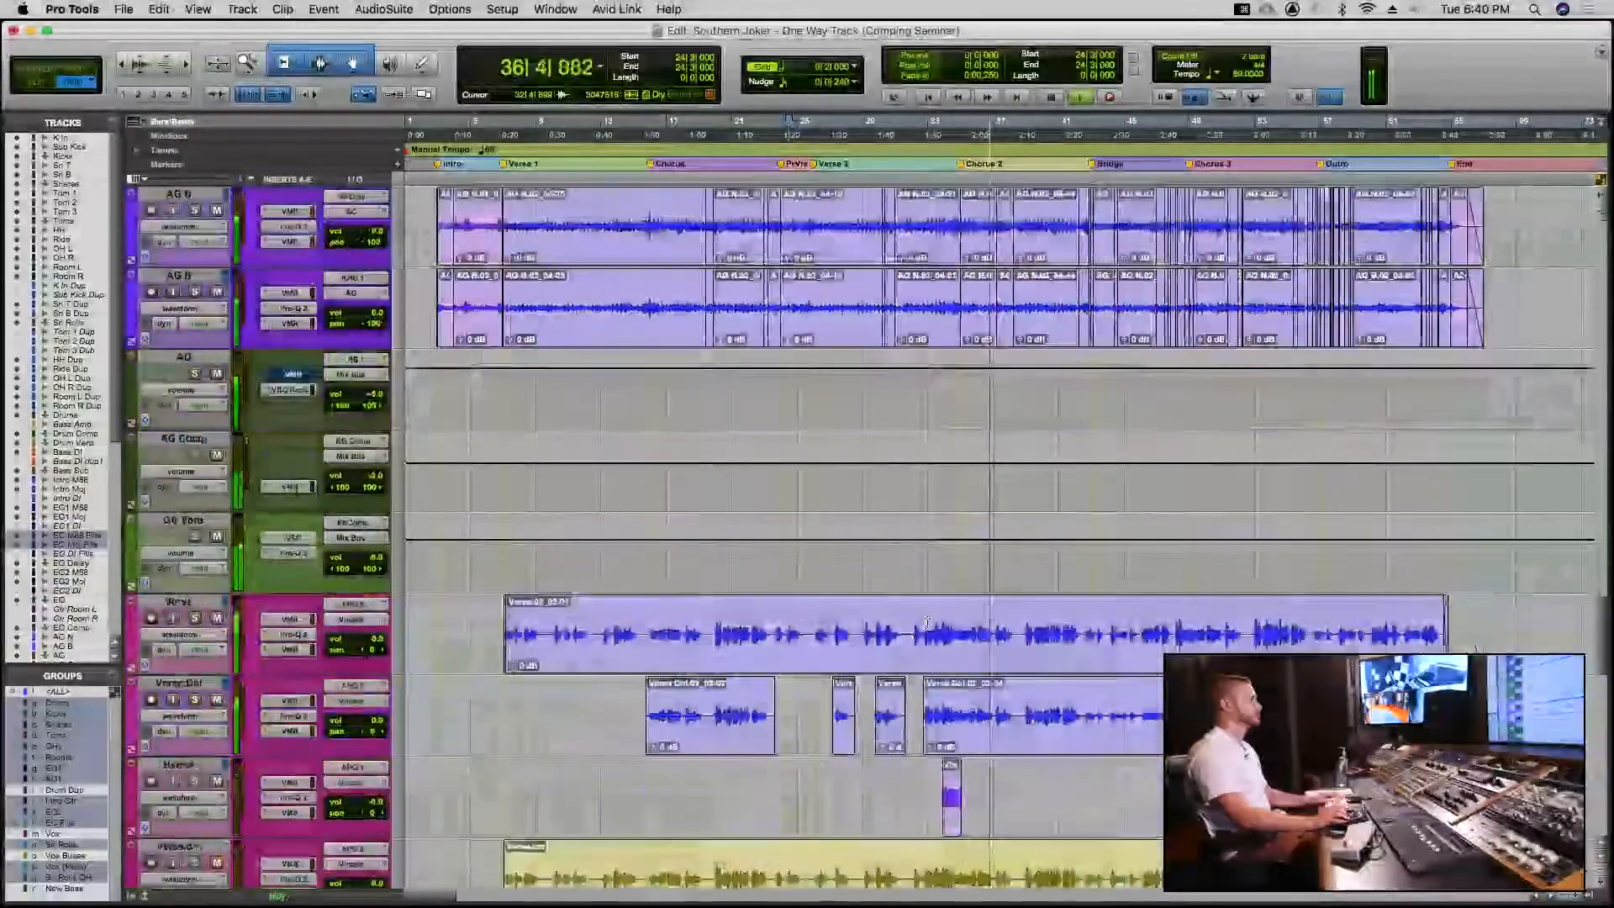
pyautogui.scroll(-3, 927, 623)
pyautogui.scroll(20, 926, 624)
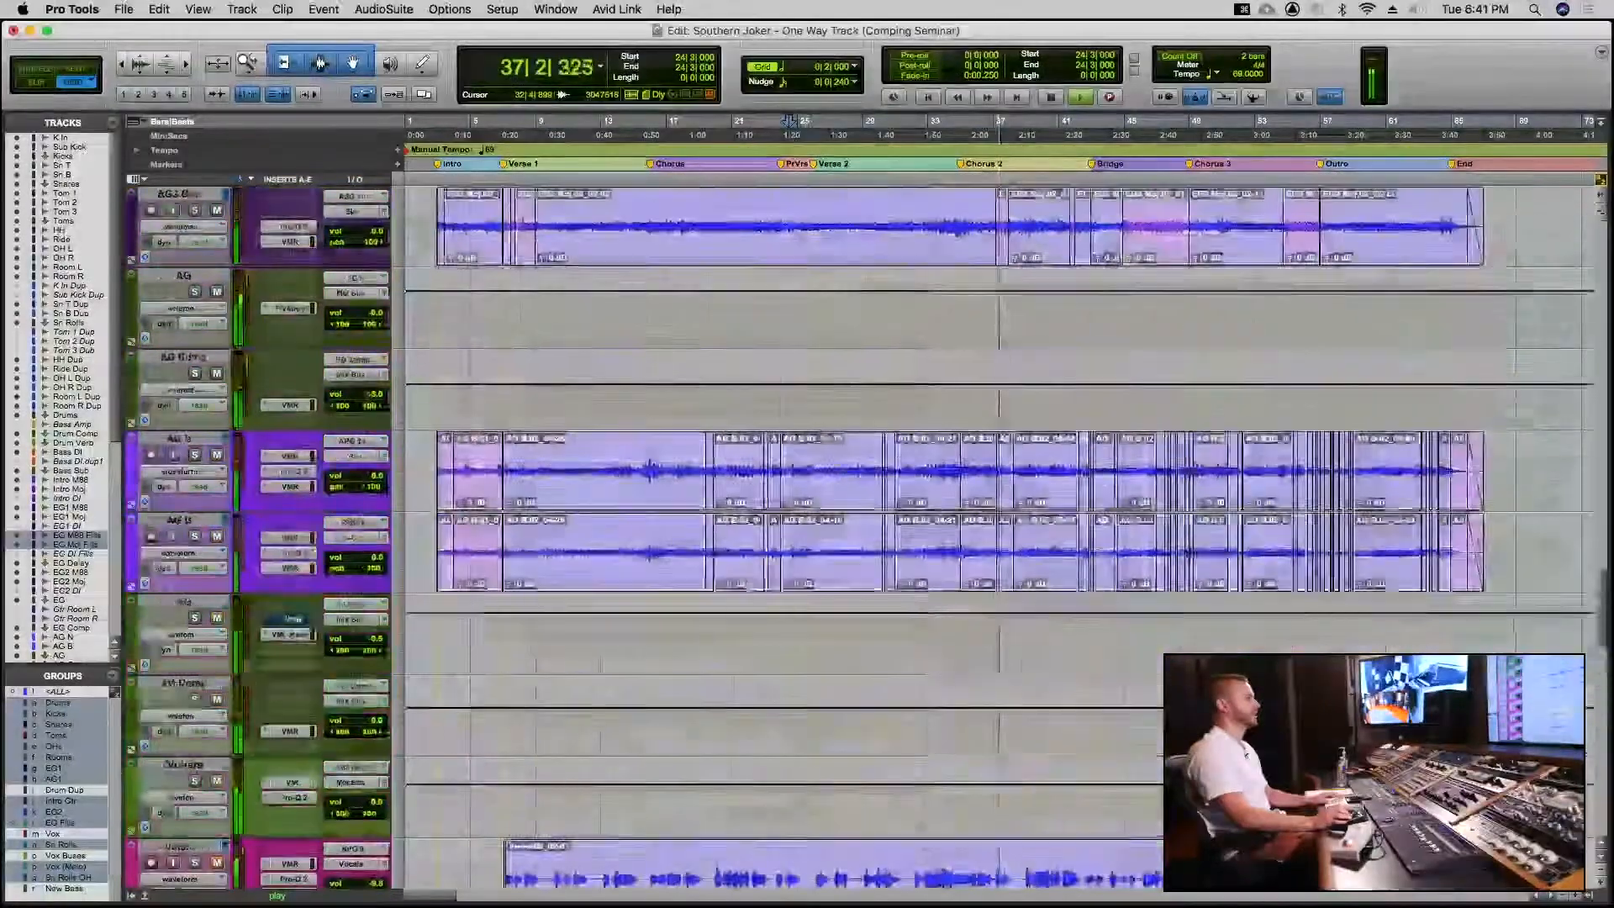
pyautogui.scroll(7, 926, 624)
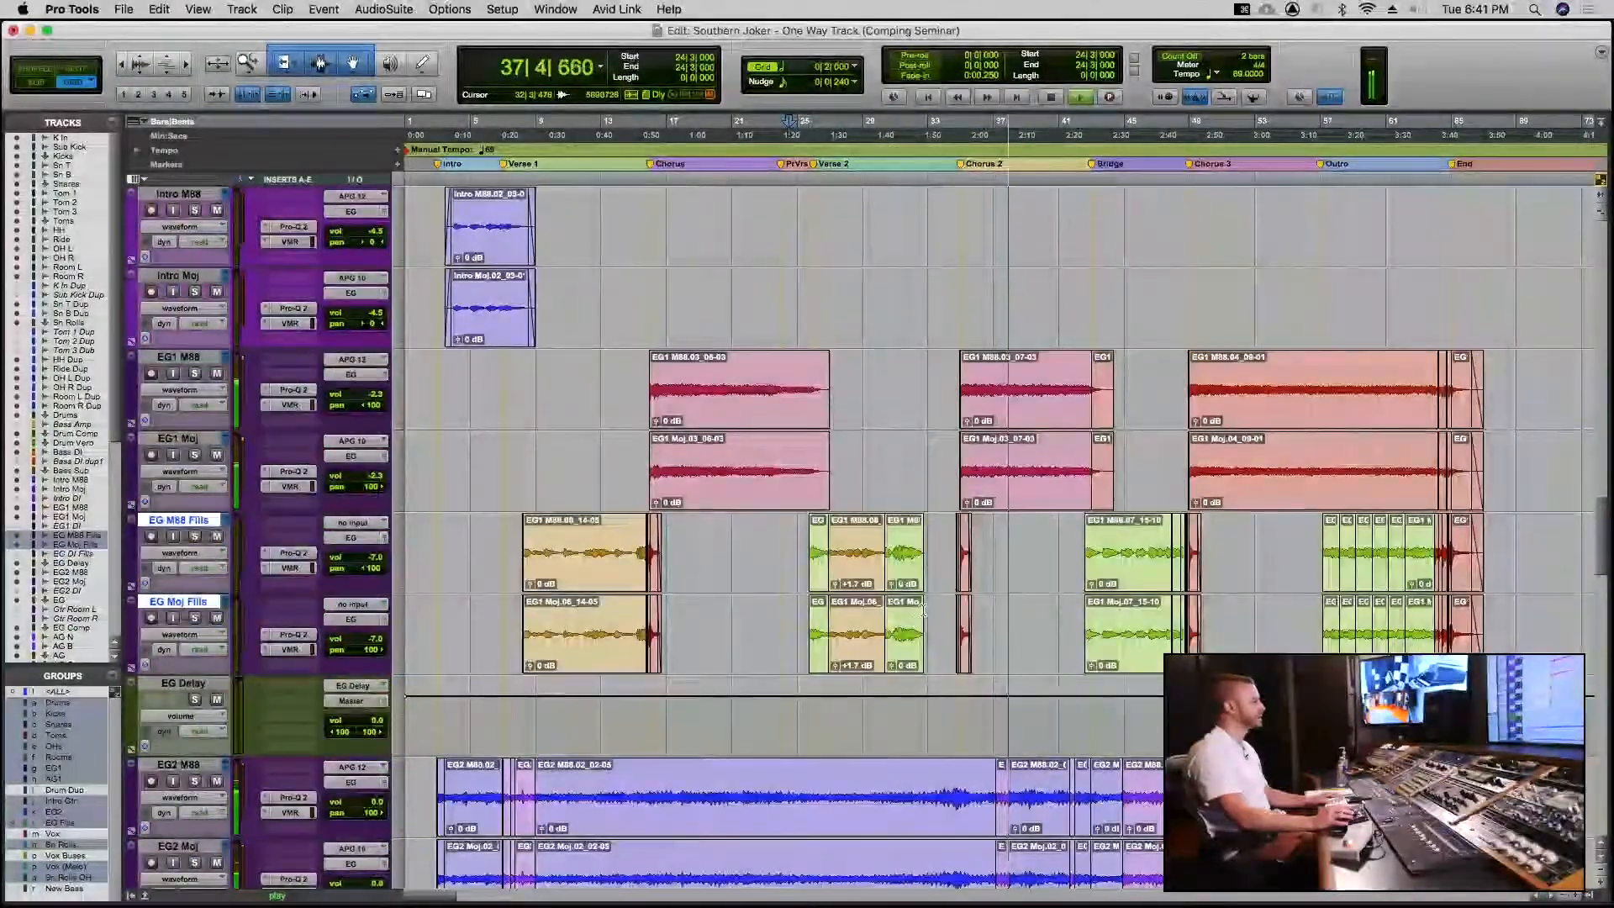
pyautogui.press('space')
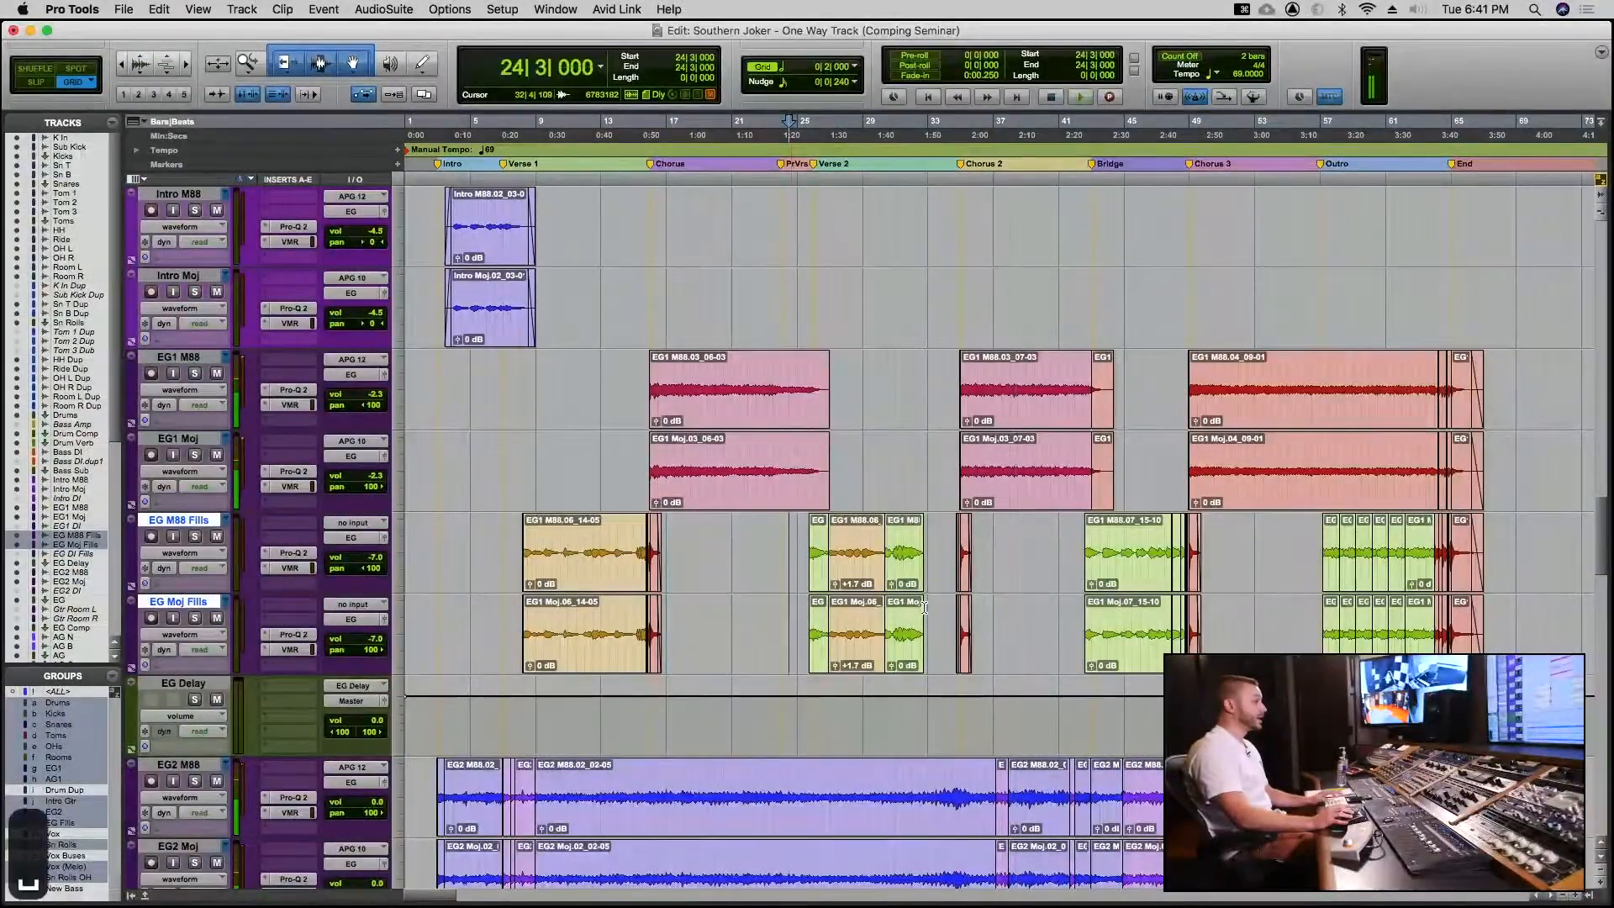
# Set the edit cursor at bar 7 on the drum tracks and look over the original and duplicate drum tracks
pyautogui.scroll(-15, 1052, 591)
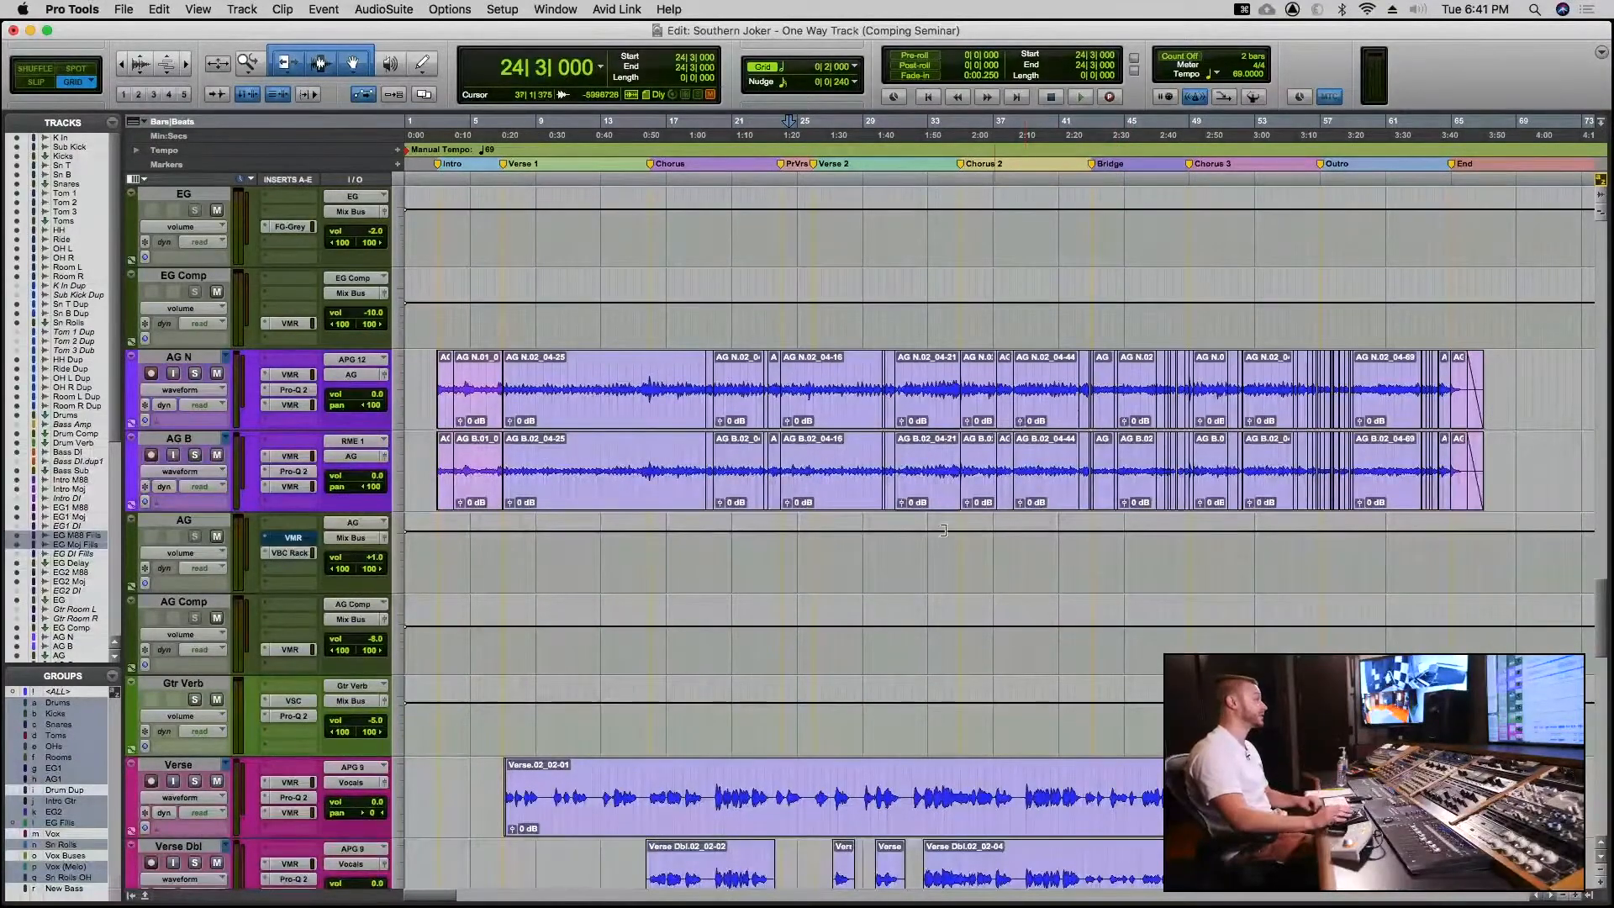
pyautogui.scroll(15, 891, 559)
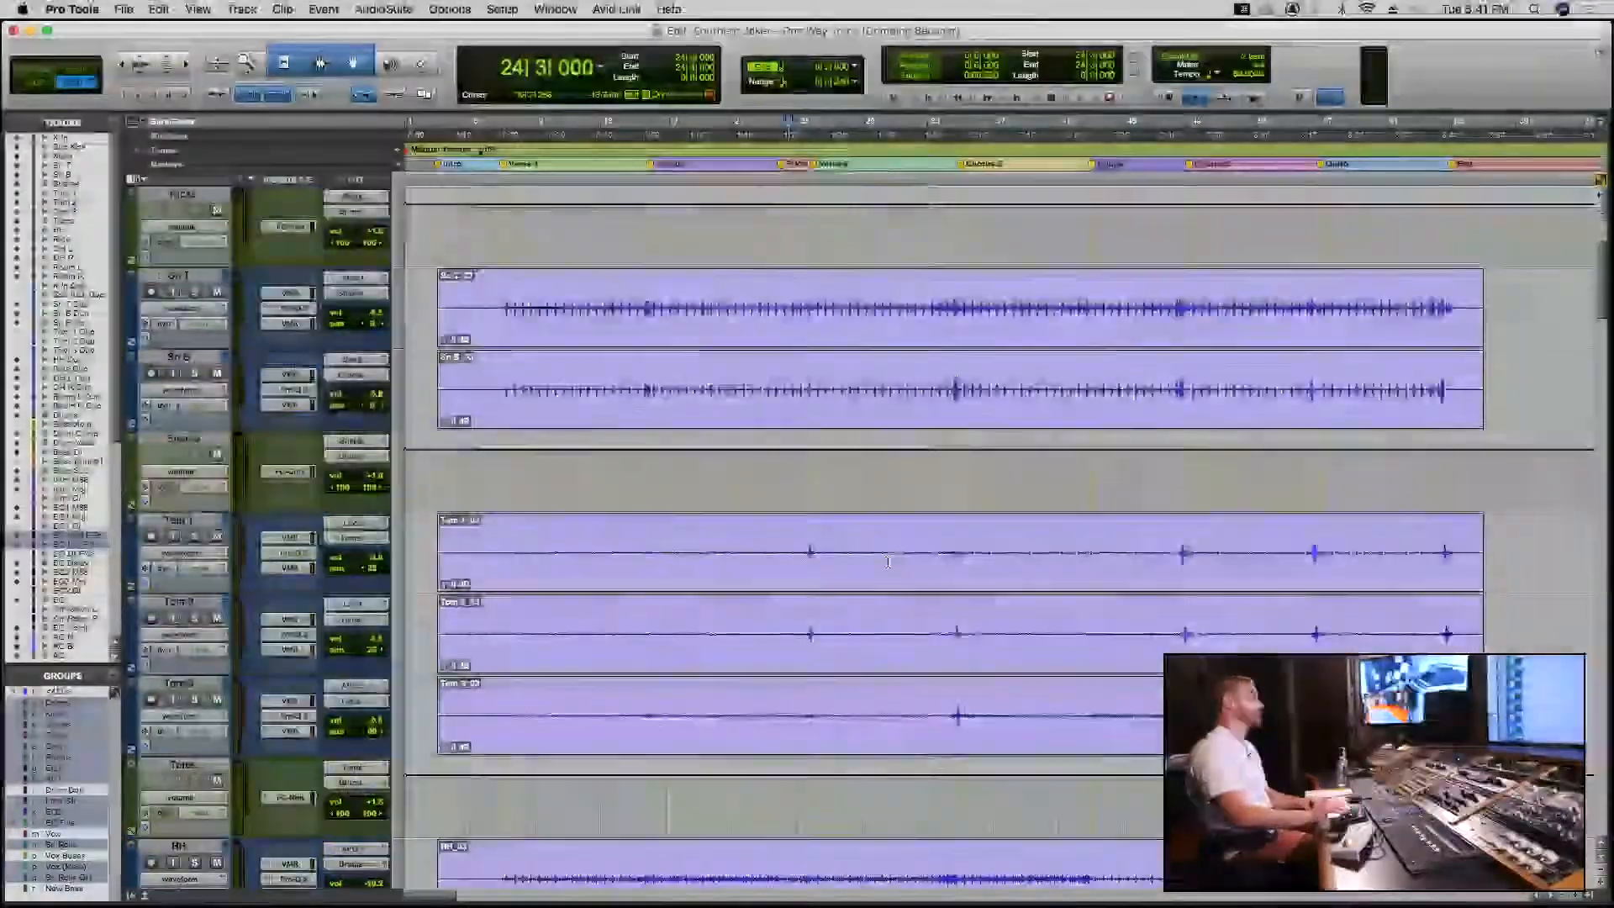
pyautogui.scroll(3, 888, 562)
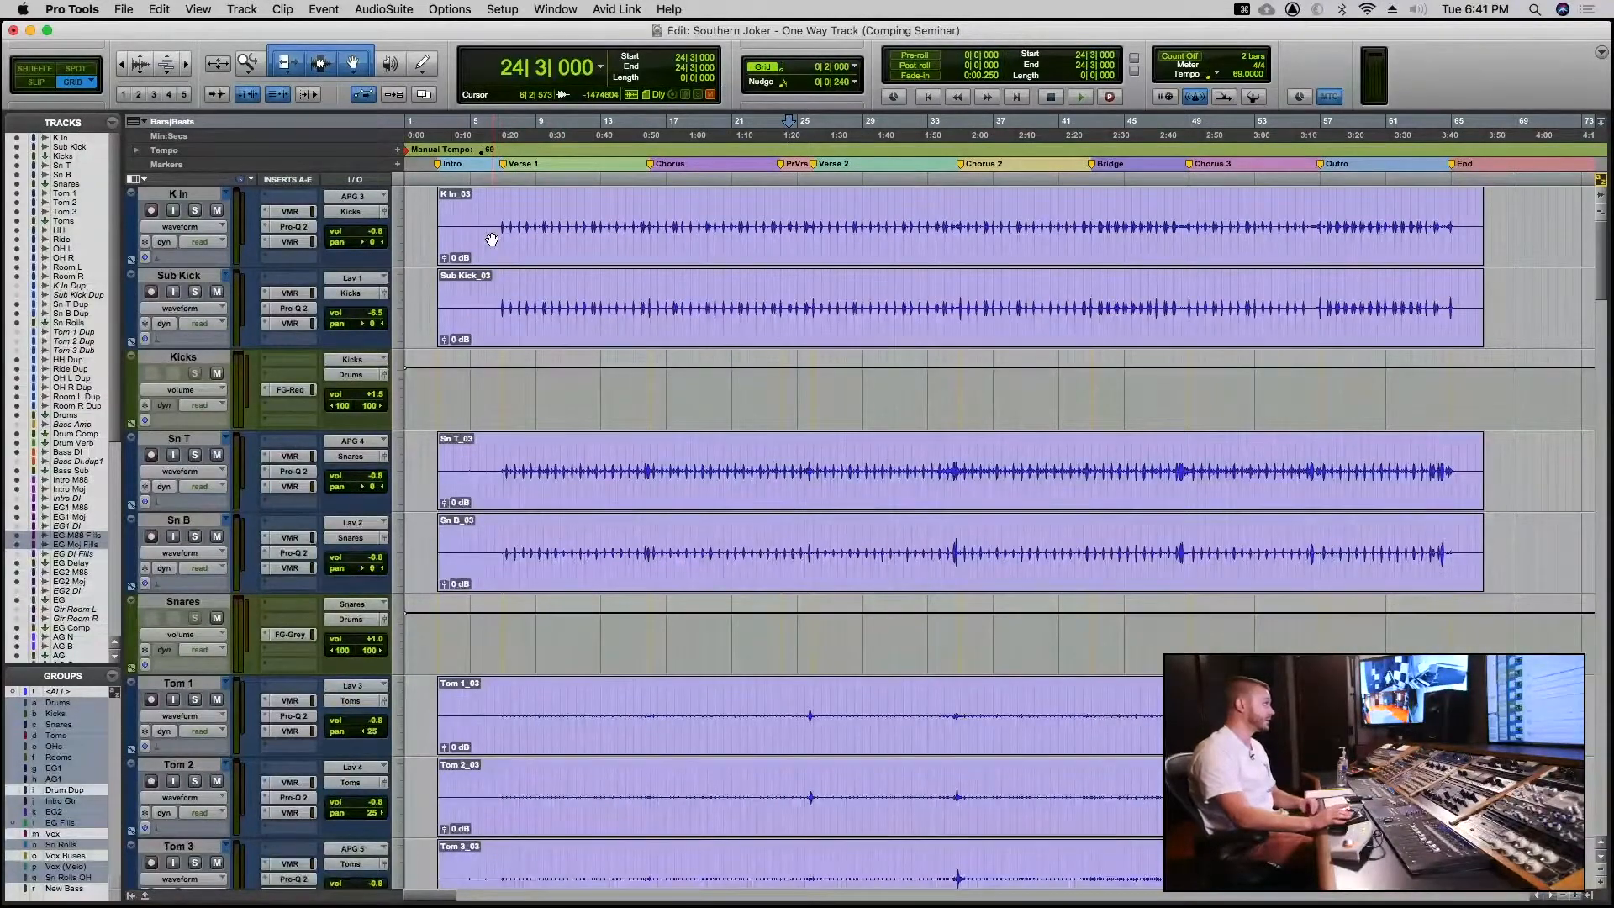
pyautogui.click(503, 204)
pyautogui.scroll(-8, 488, 214)
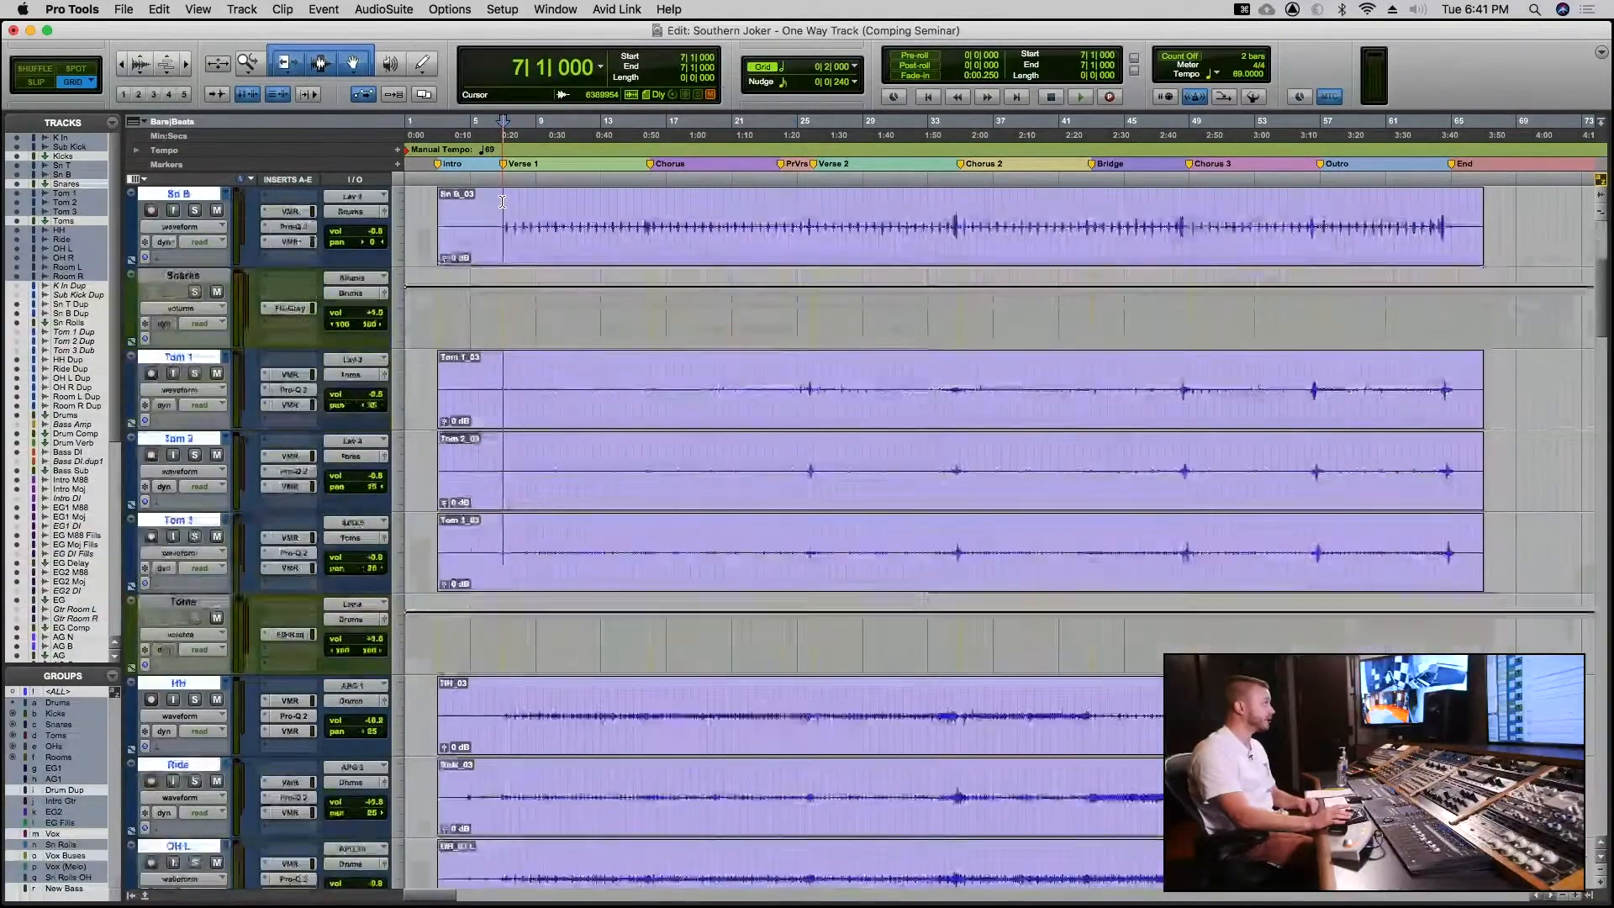
pyautogui.scroll(-8, 484, 221)
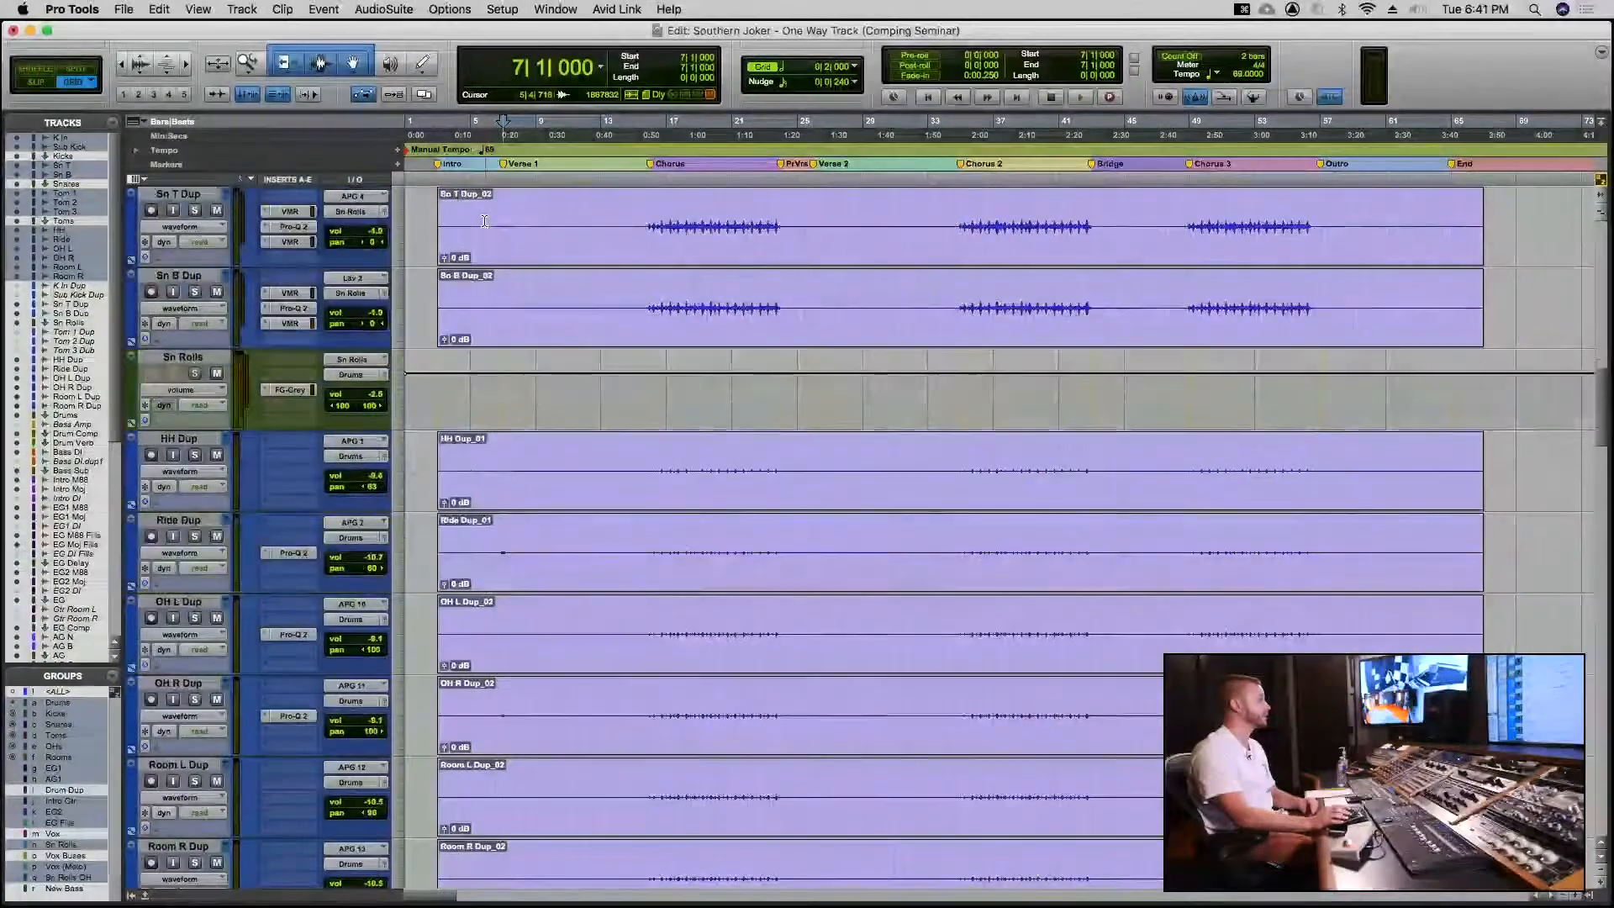
pyautogui.scroll(6, 493, 252)
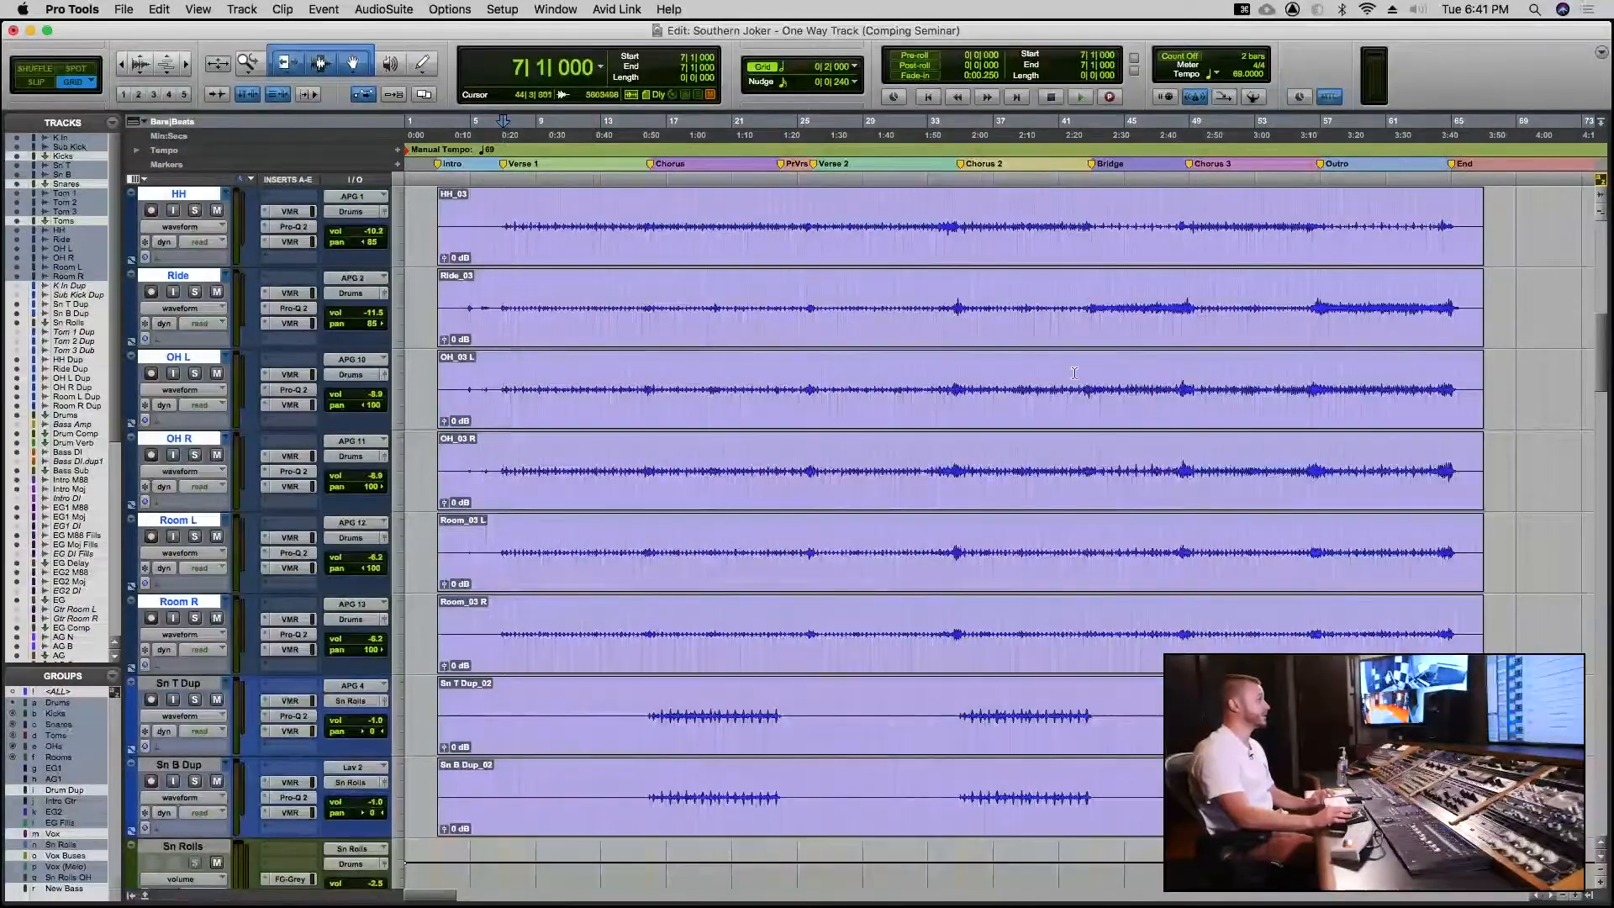
pyautogui.scroll(-3, 855, 394)
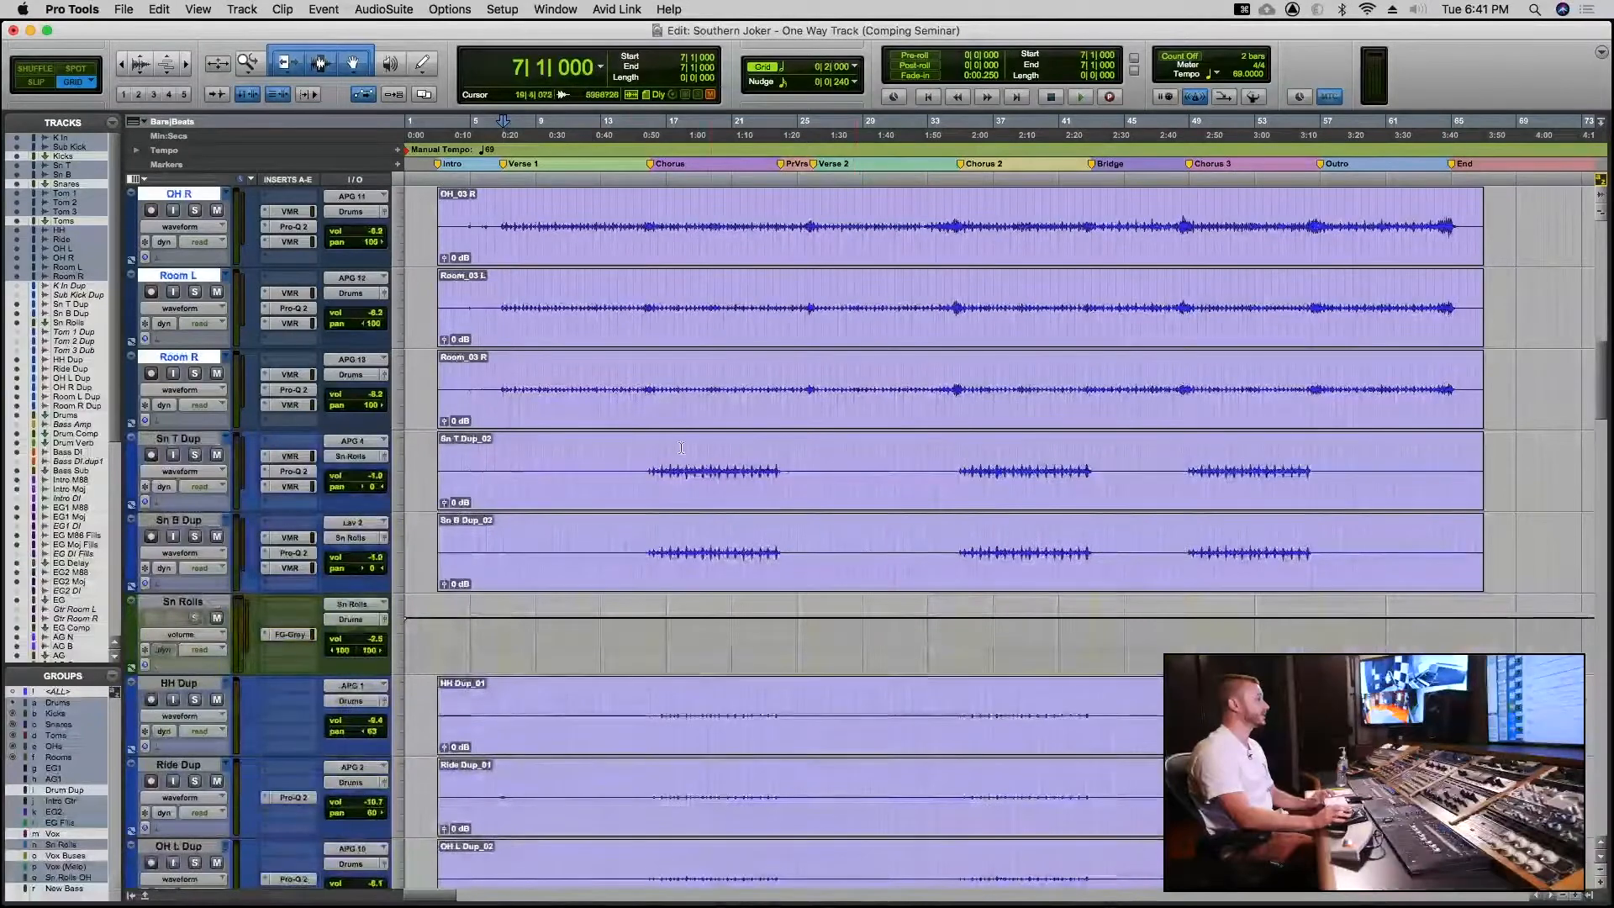
# Solo Sn T Dup and Sn B Dup and play them from bar 15, beat 3, just before the first Chorus
pyautogui.click(636, 466)
pyautogui.click(196, 455)
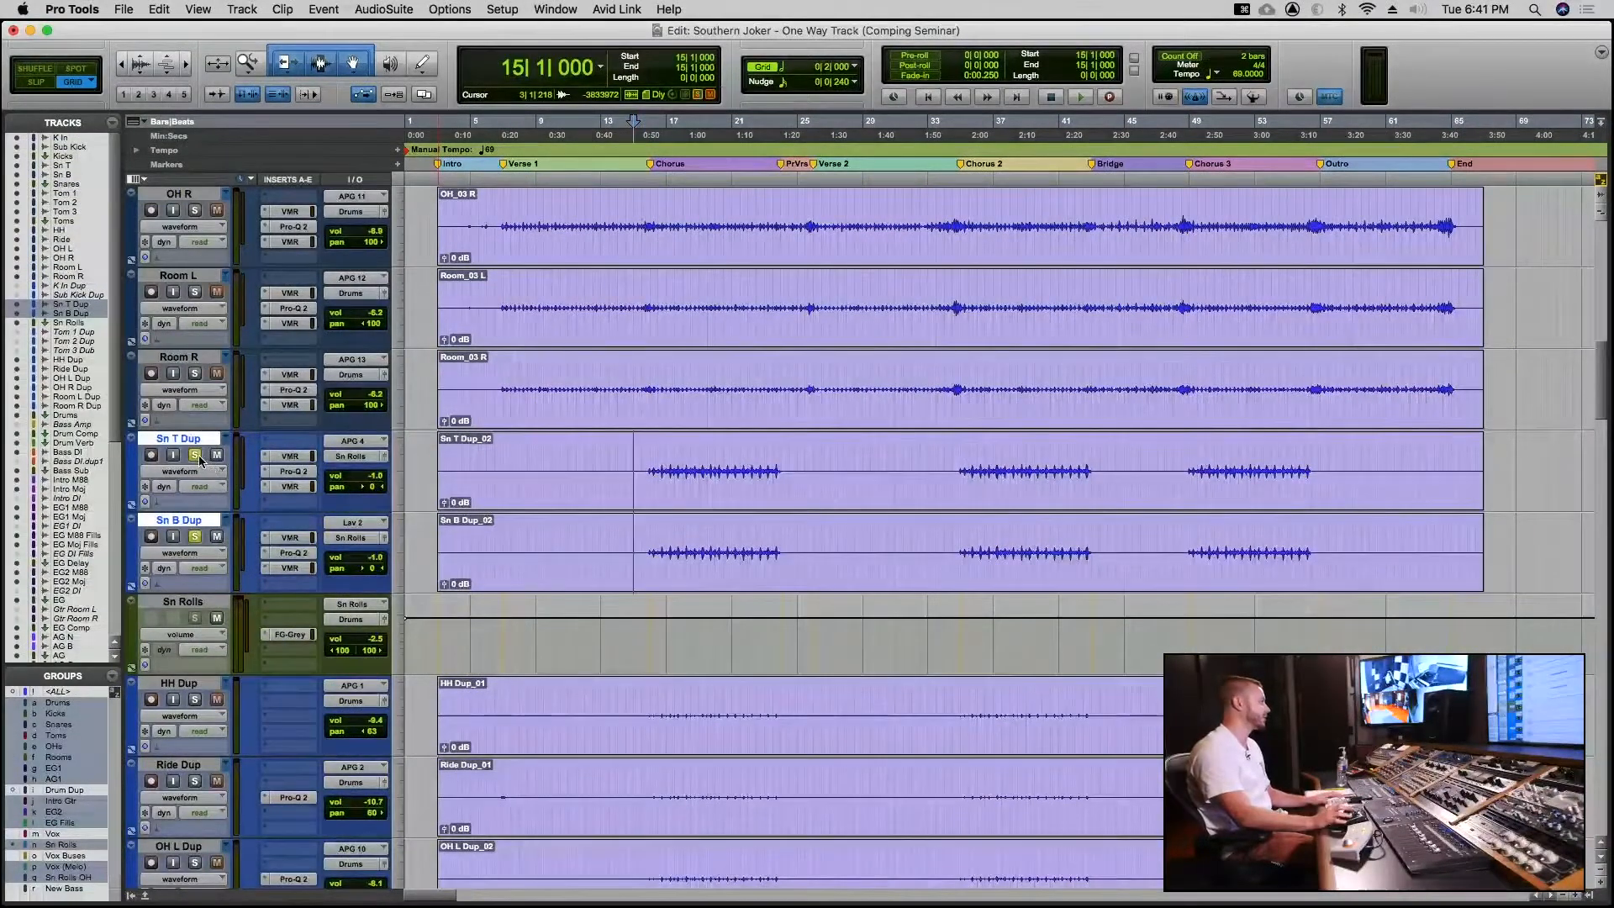
pyautogui.press('space')
pyautogui.press('space')
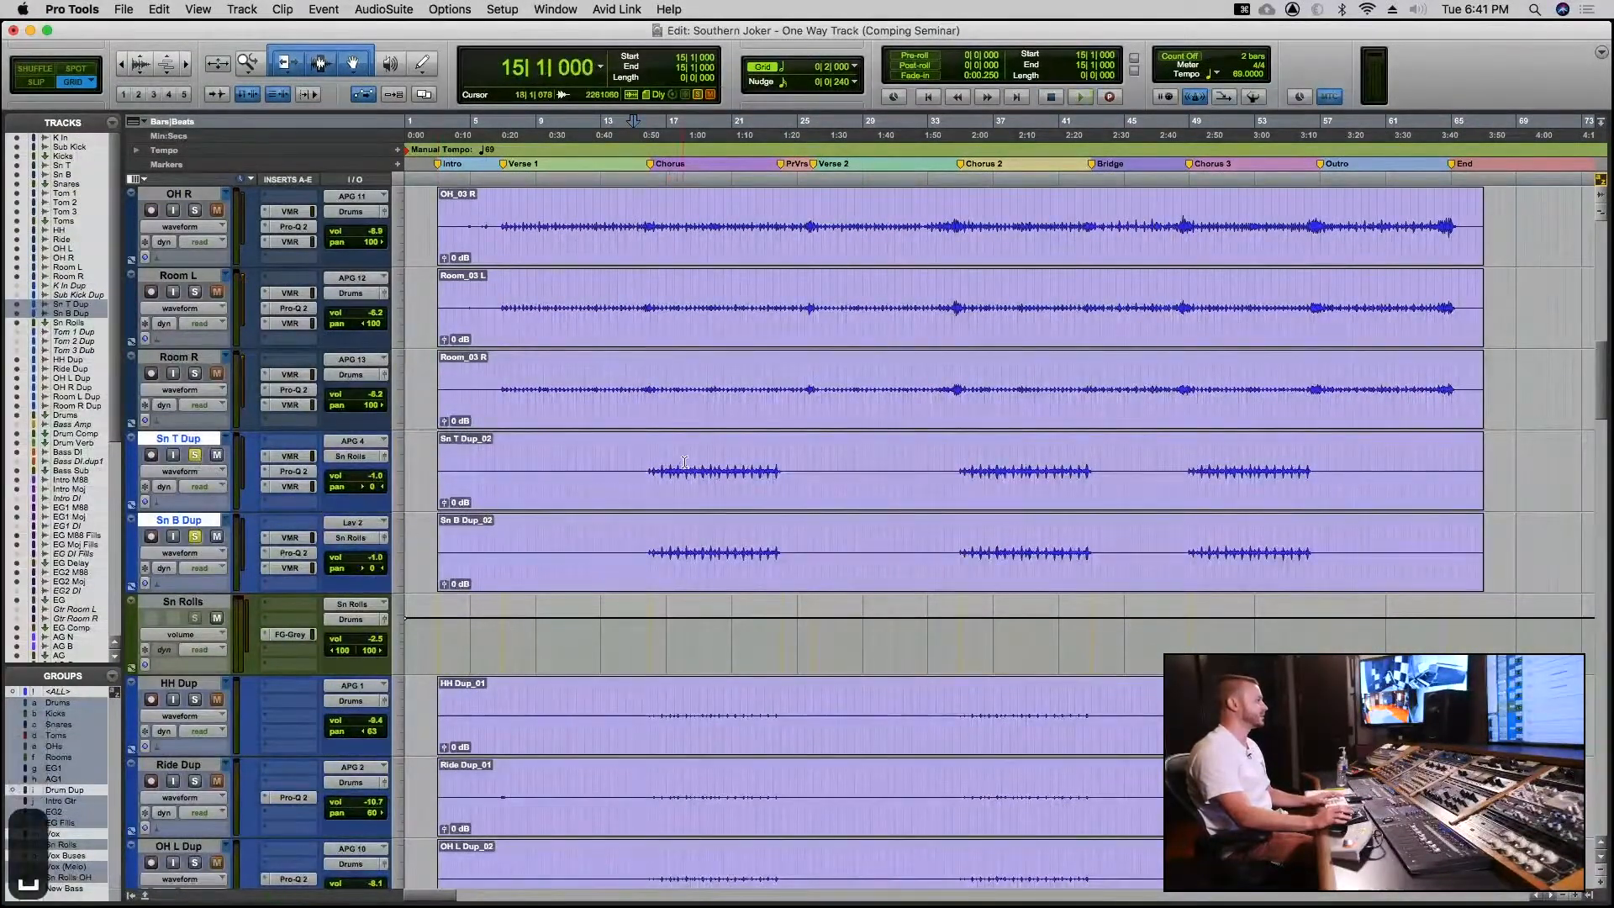
pyautogui.click(642, 460)
pyautogui.press('space')
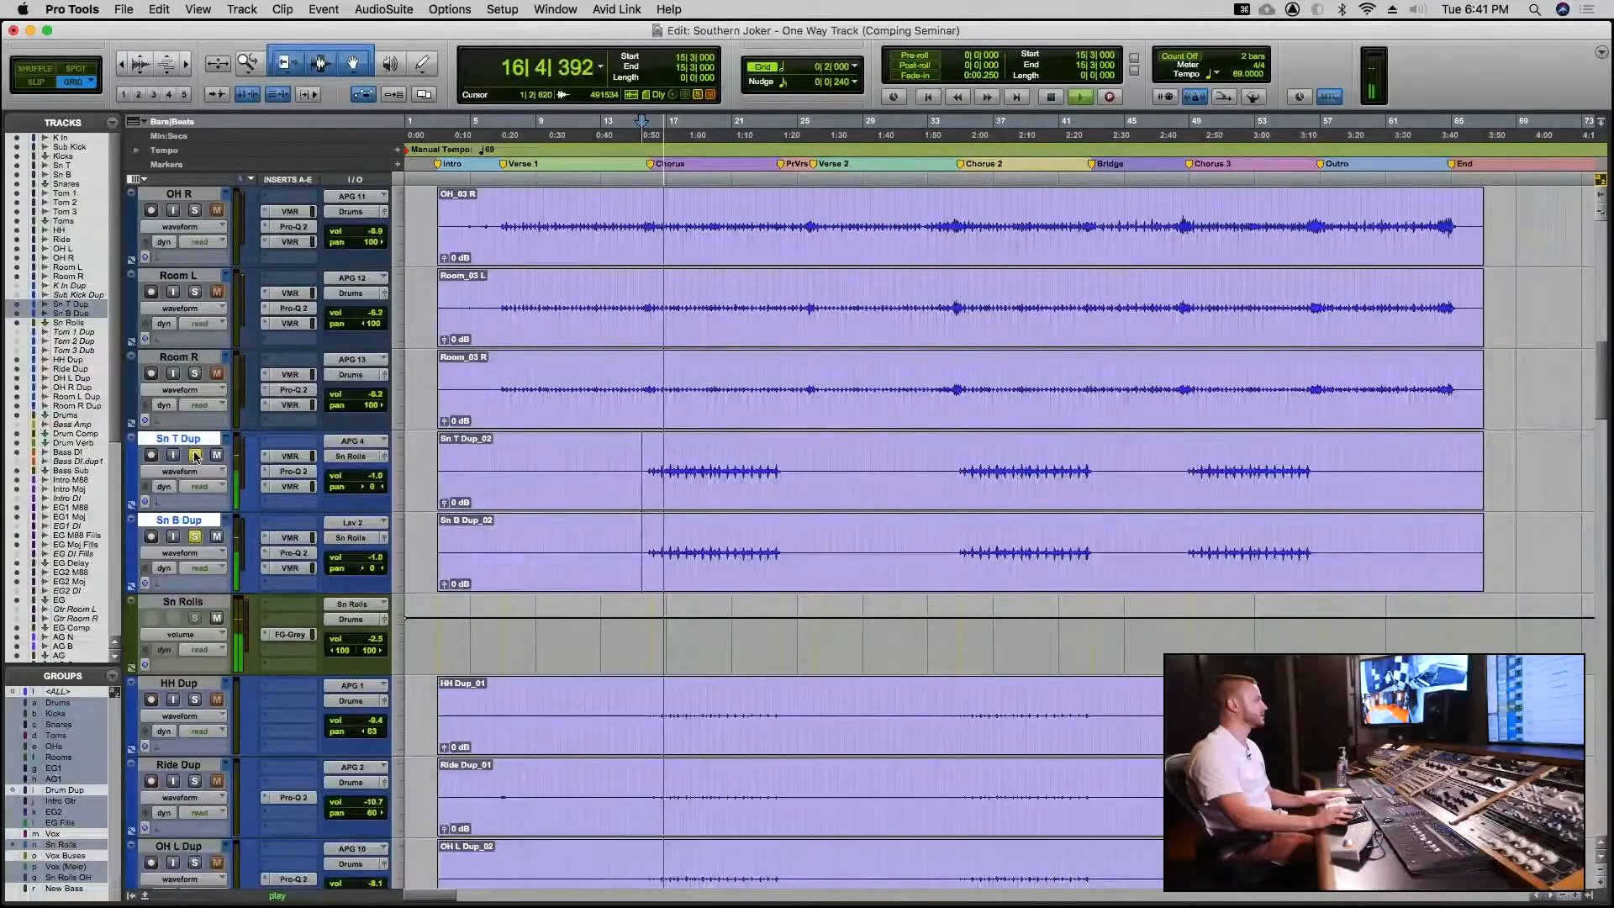
# Solo the main drum tracks along with the duplicate snares during playback, stop playback, and clear all solos
pyautogui.click(194, 374)
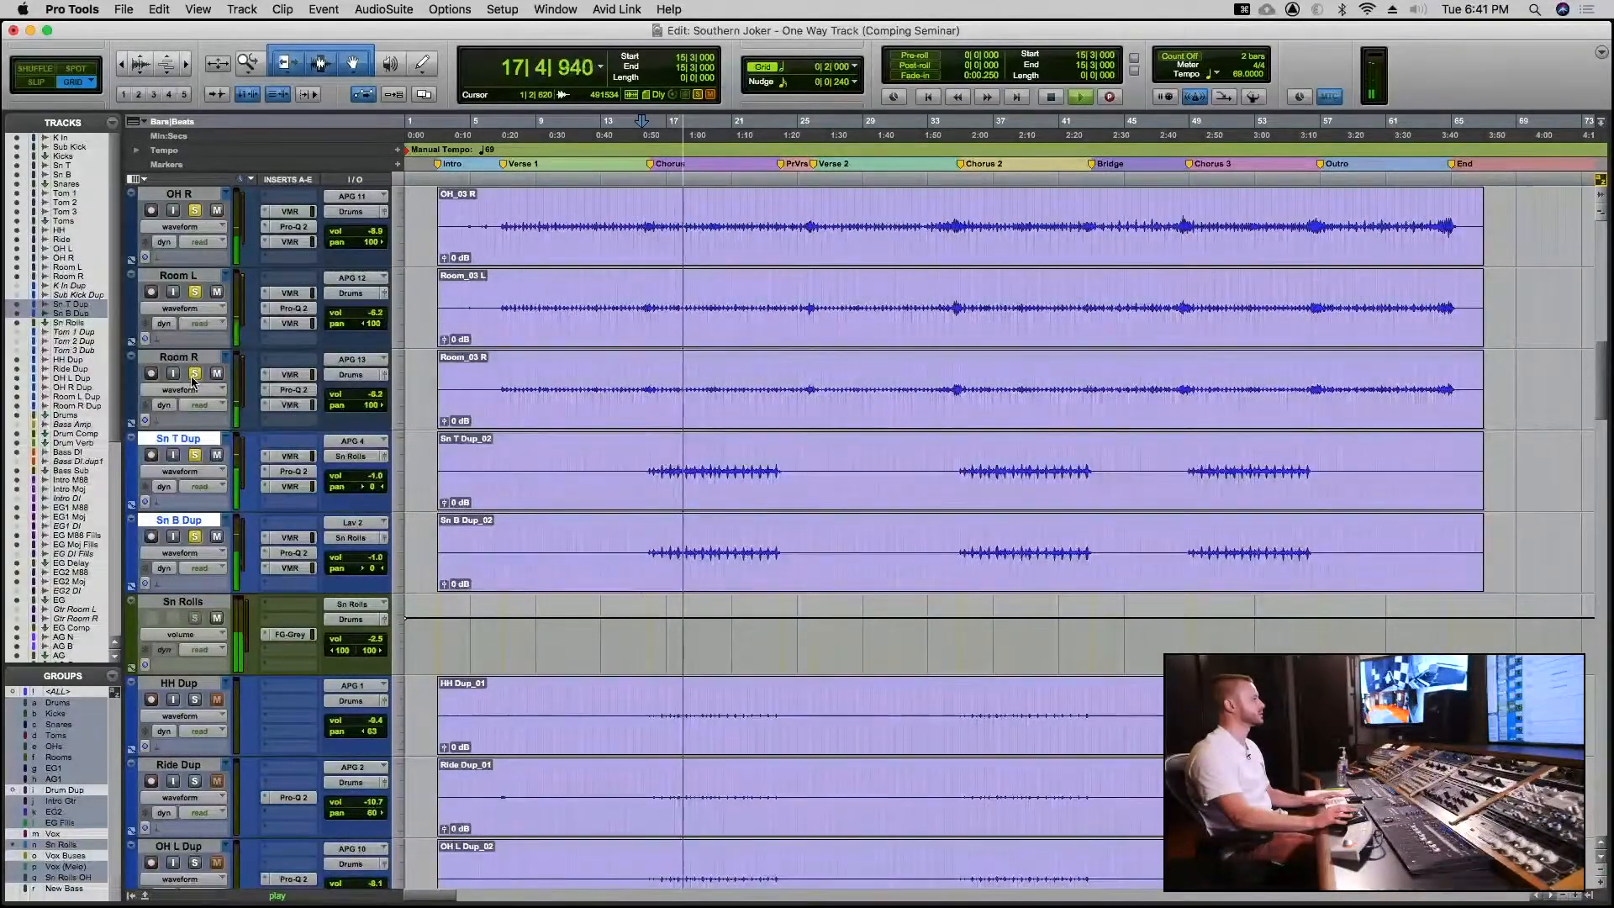
pyautogui.press('space')
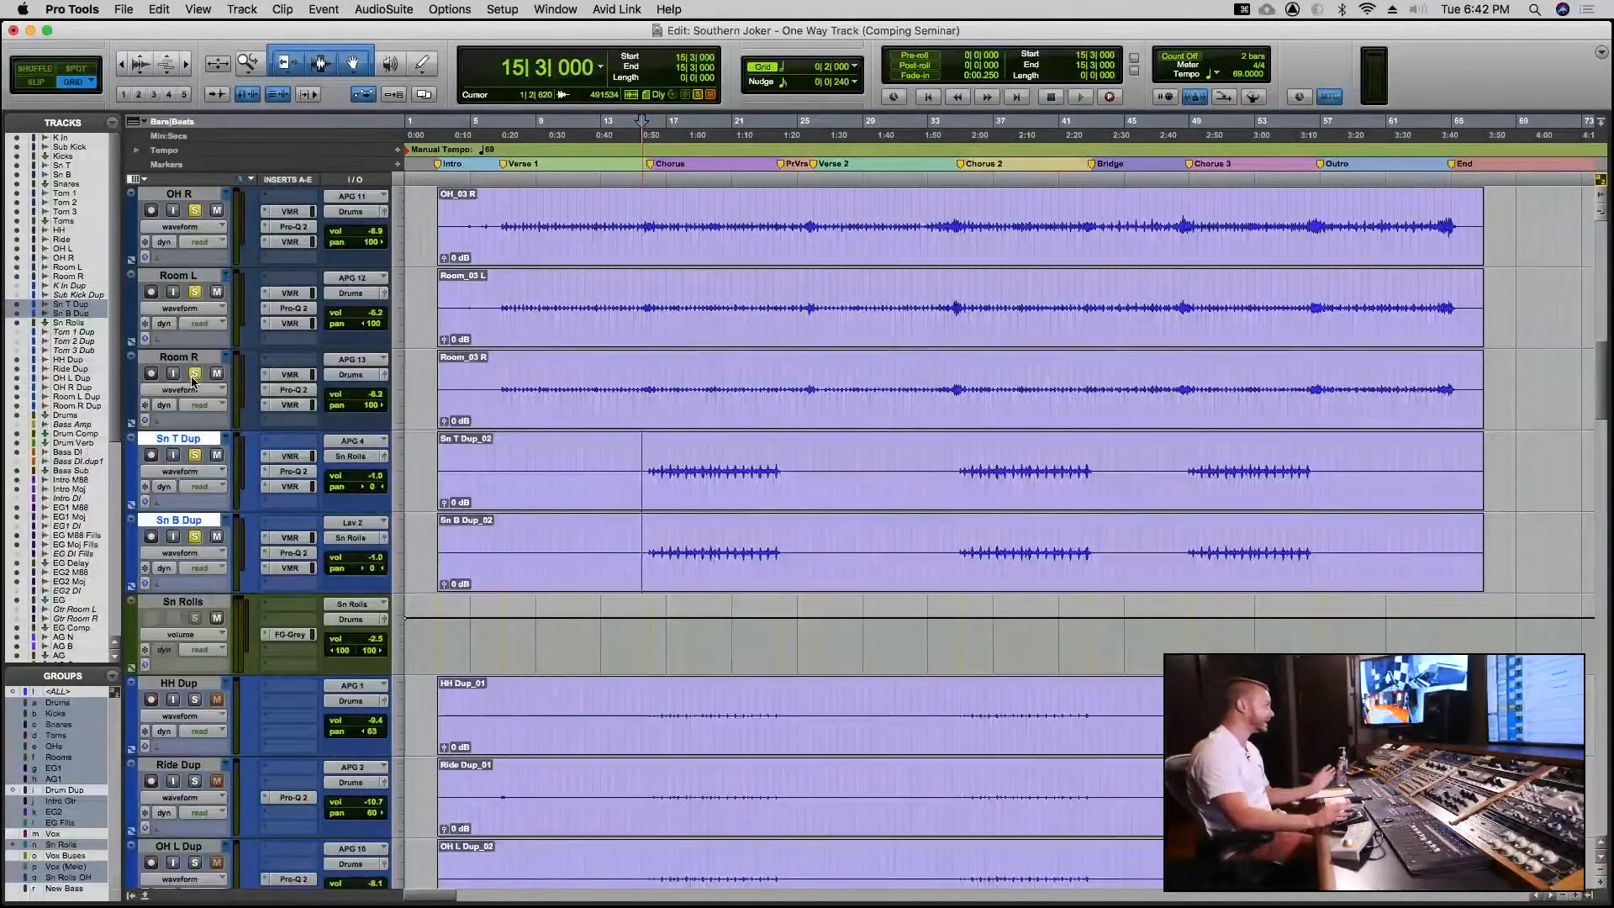
pyautogui.keyDown('alt'); pyautogui.click(194, 373); pyautogui.keyUp('alt')
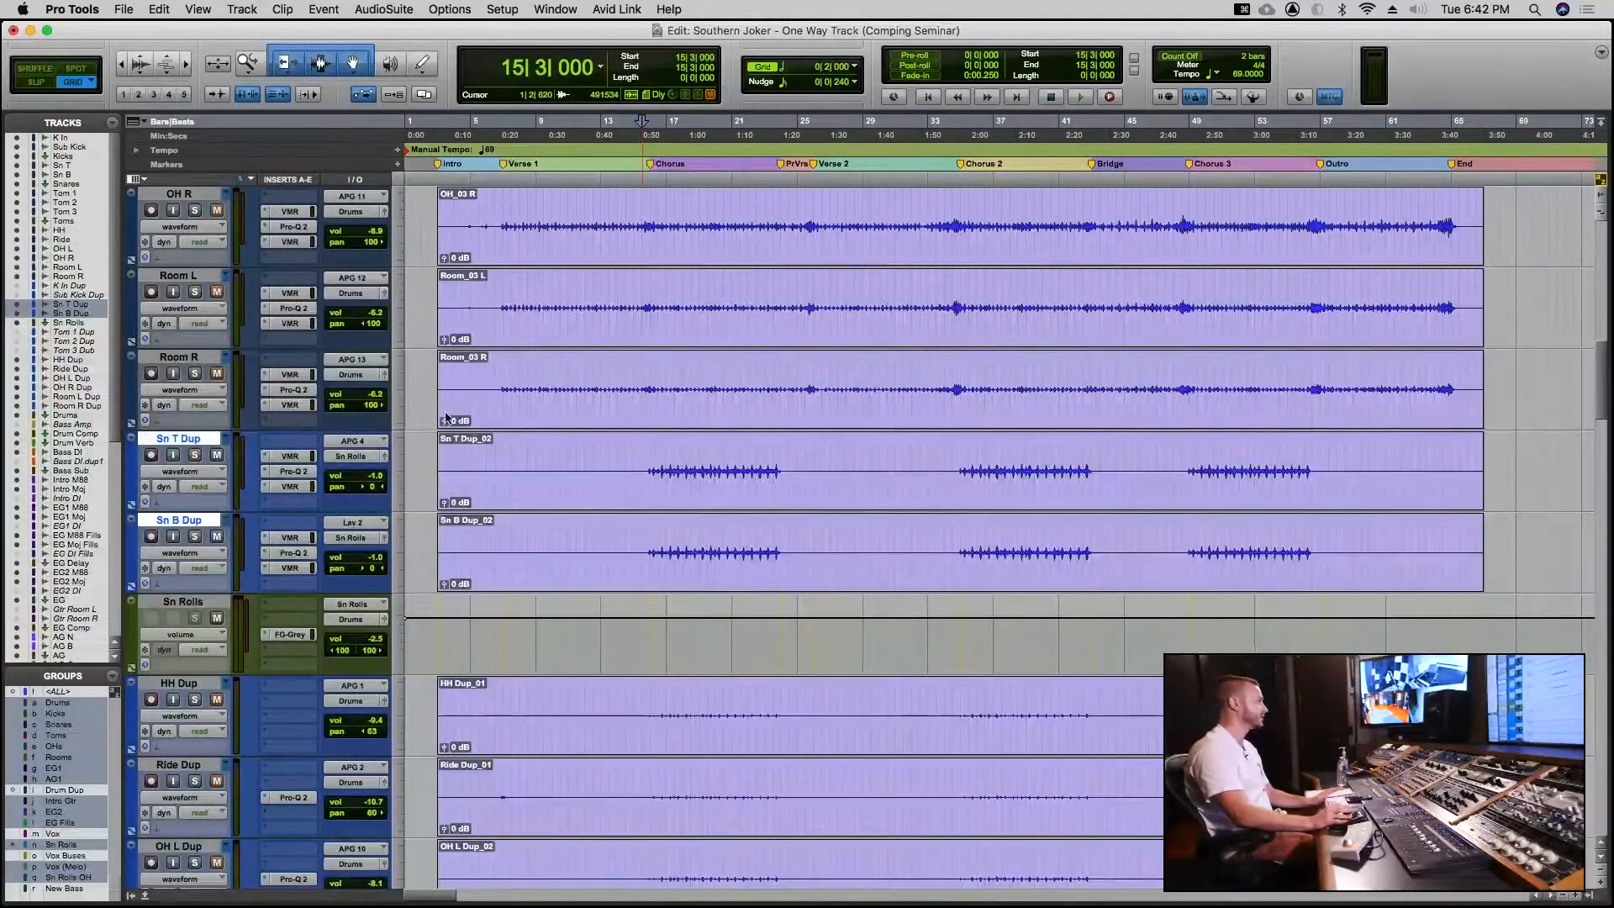
# Look over the duplicate drum, bass and guitar tracks, continuing on to the vocal tracks
pyautogui.scroll(-3, 701, 410)
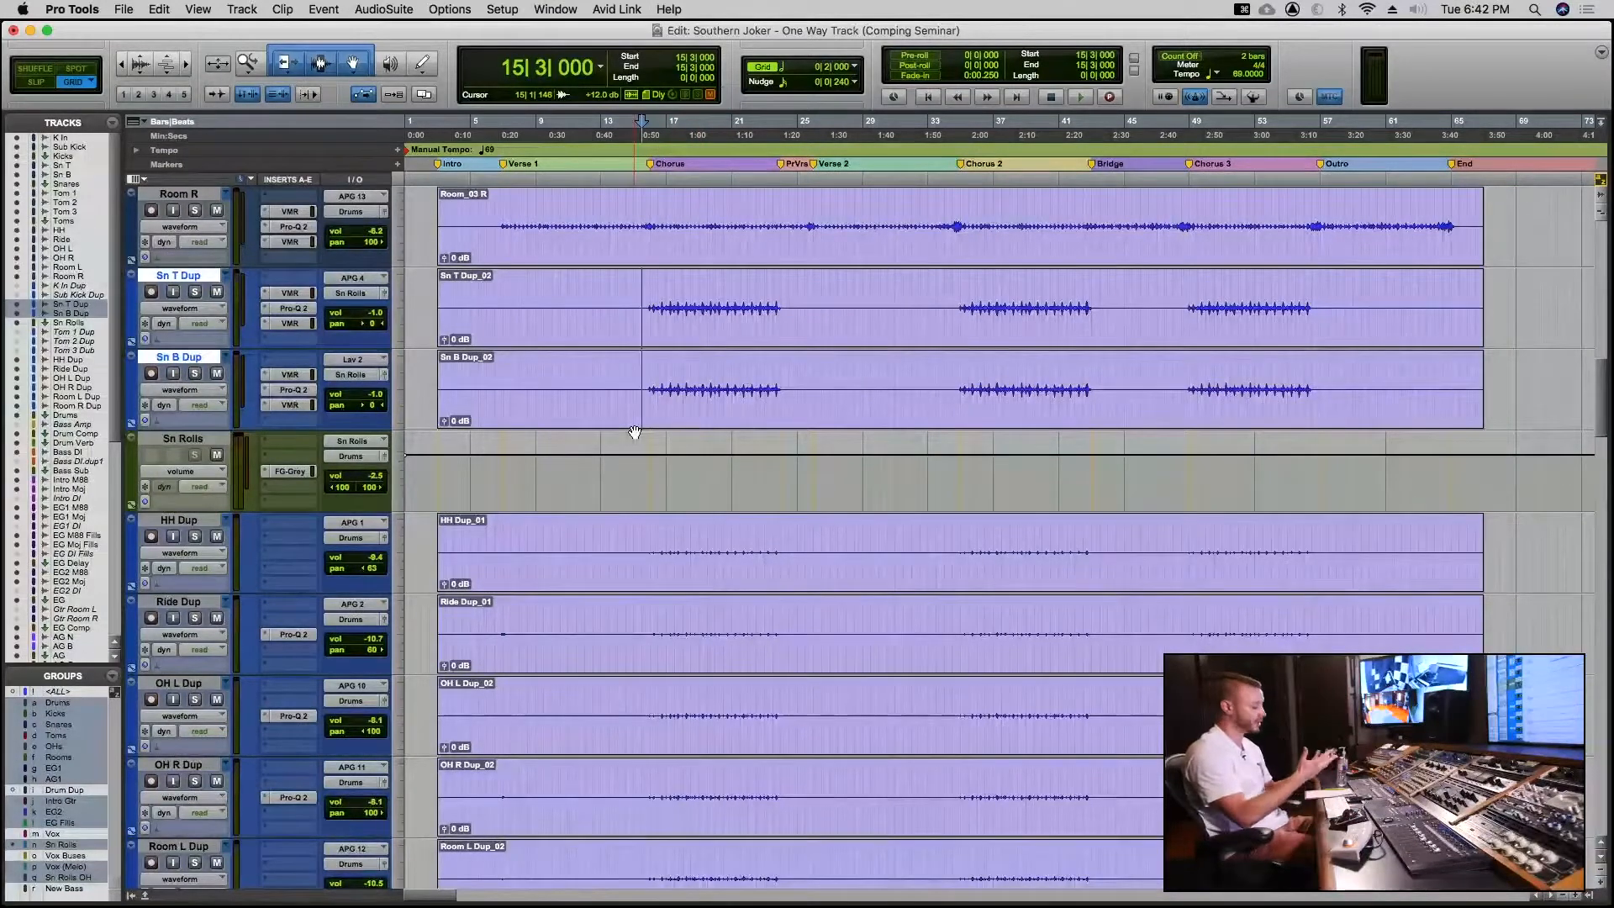
pyautogui.scroll(-15, 686, 393)
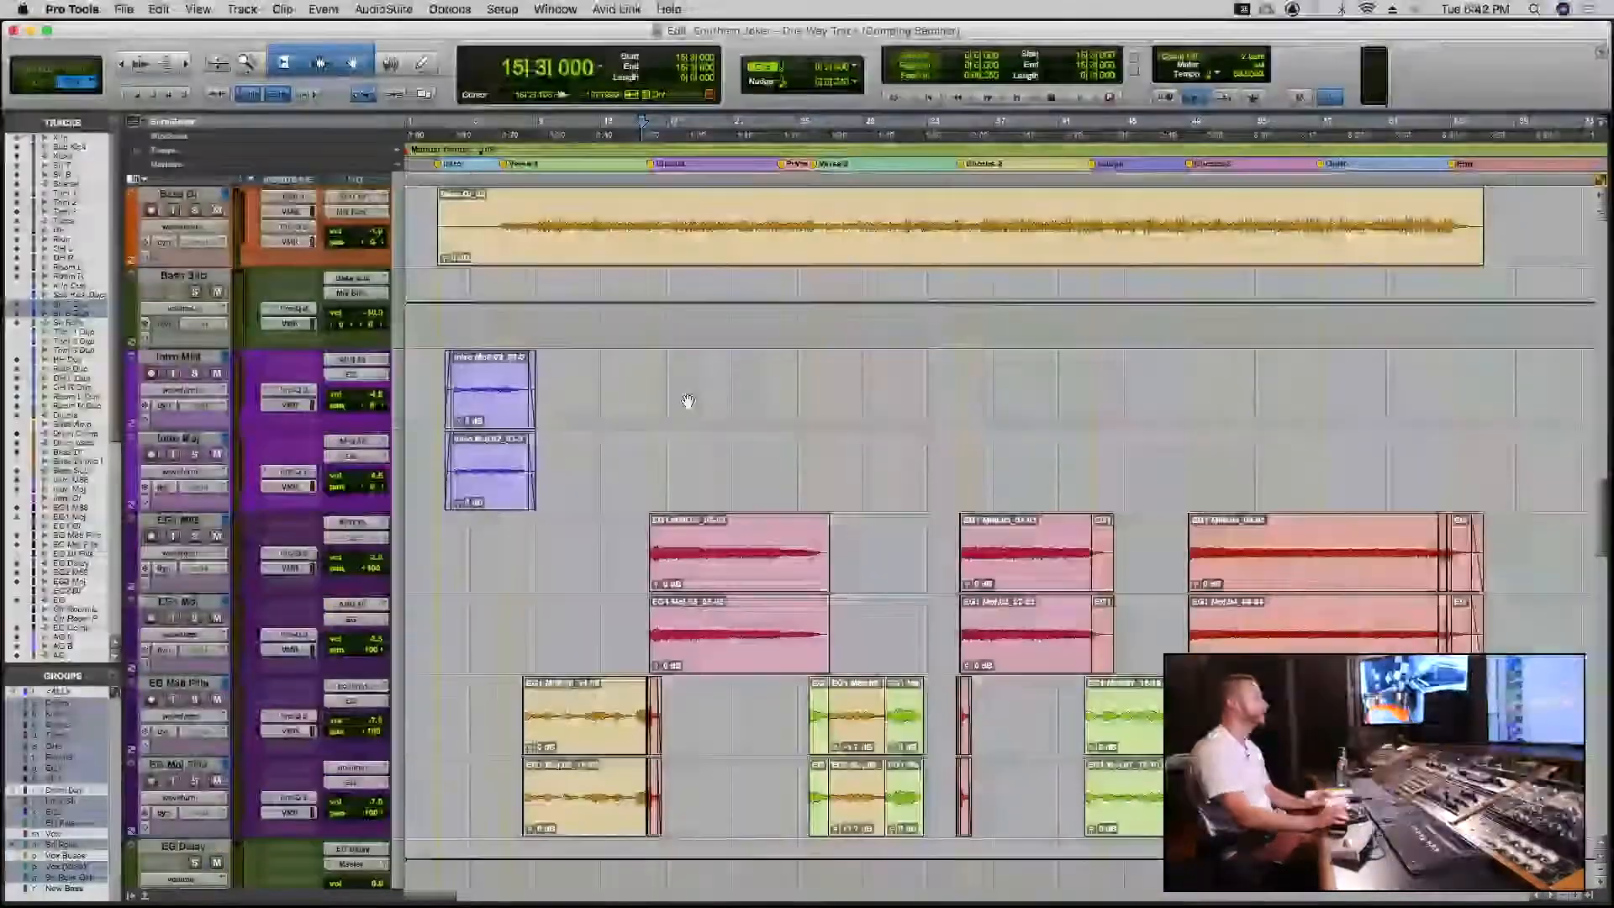
pyautogui.scroll(-2, 693, 403)
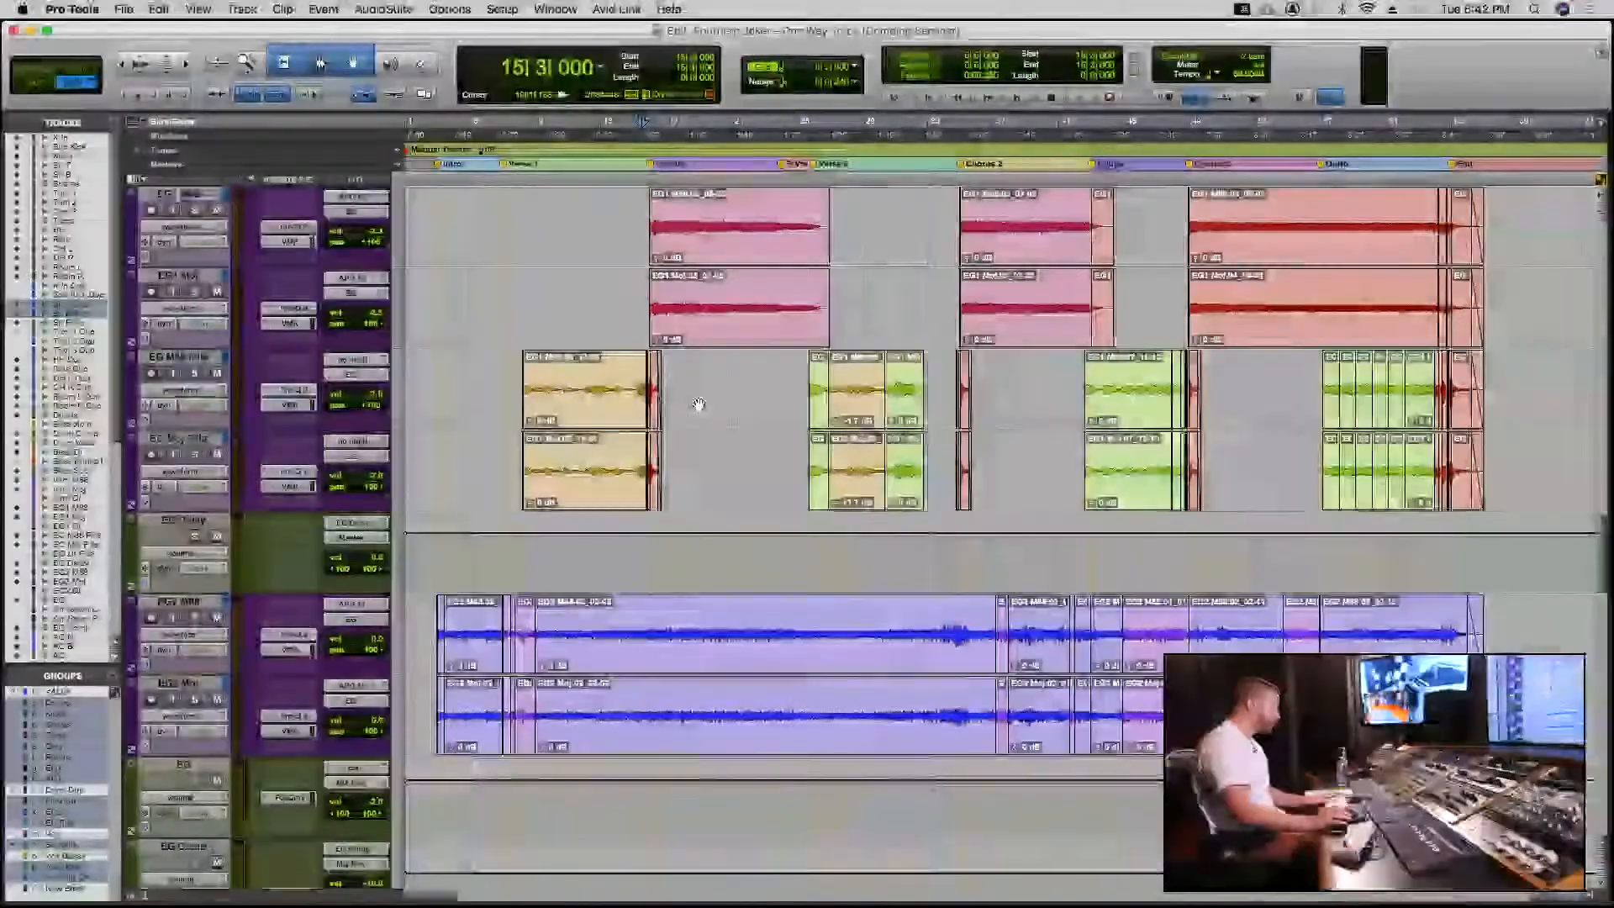
pyautogui.scroll(-4, 699, 407)
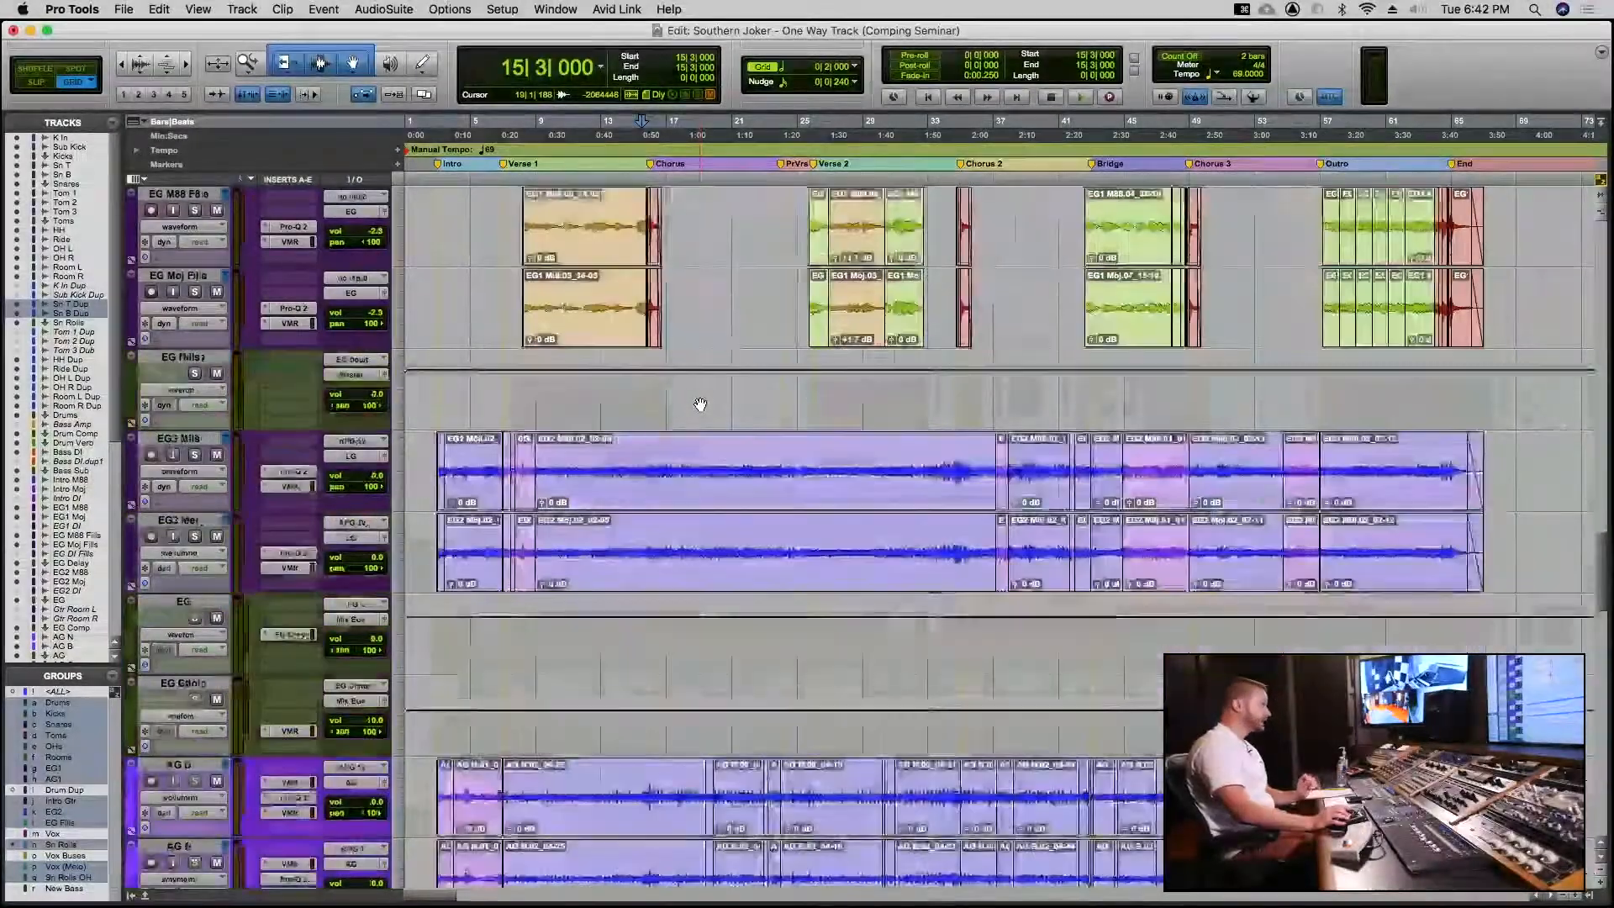
pyautogui.scroll(6, 698, 406)
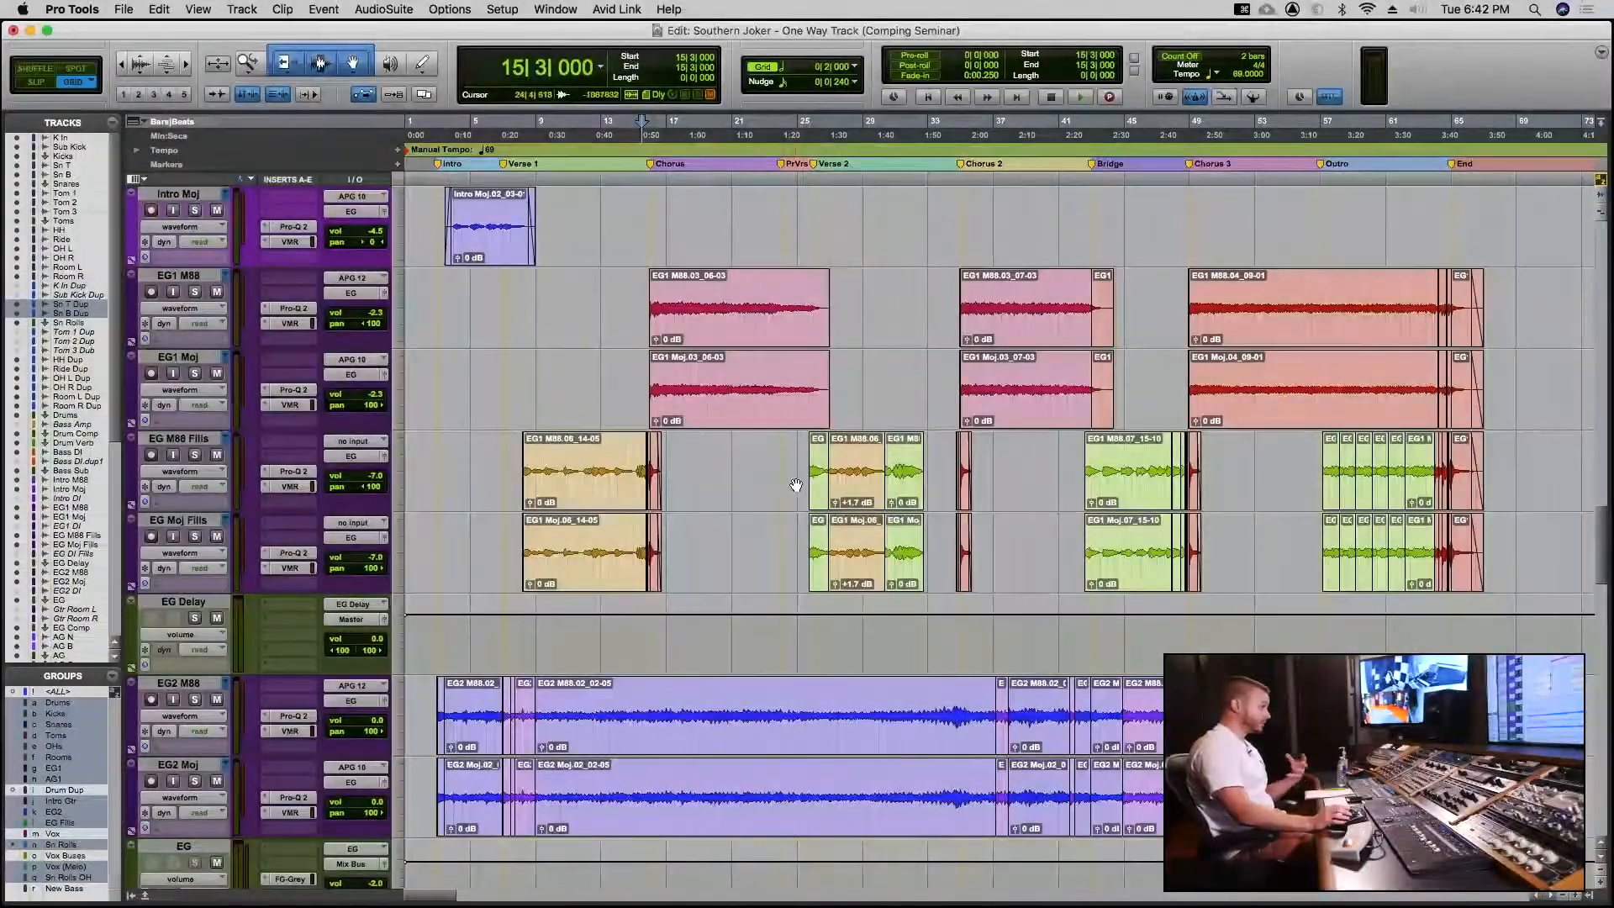
pyautogui.scroll(-10, 803, 521)
pyautogui.scroll(-15, 807, 544)
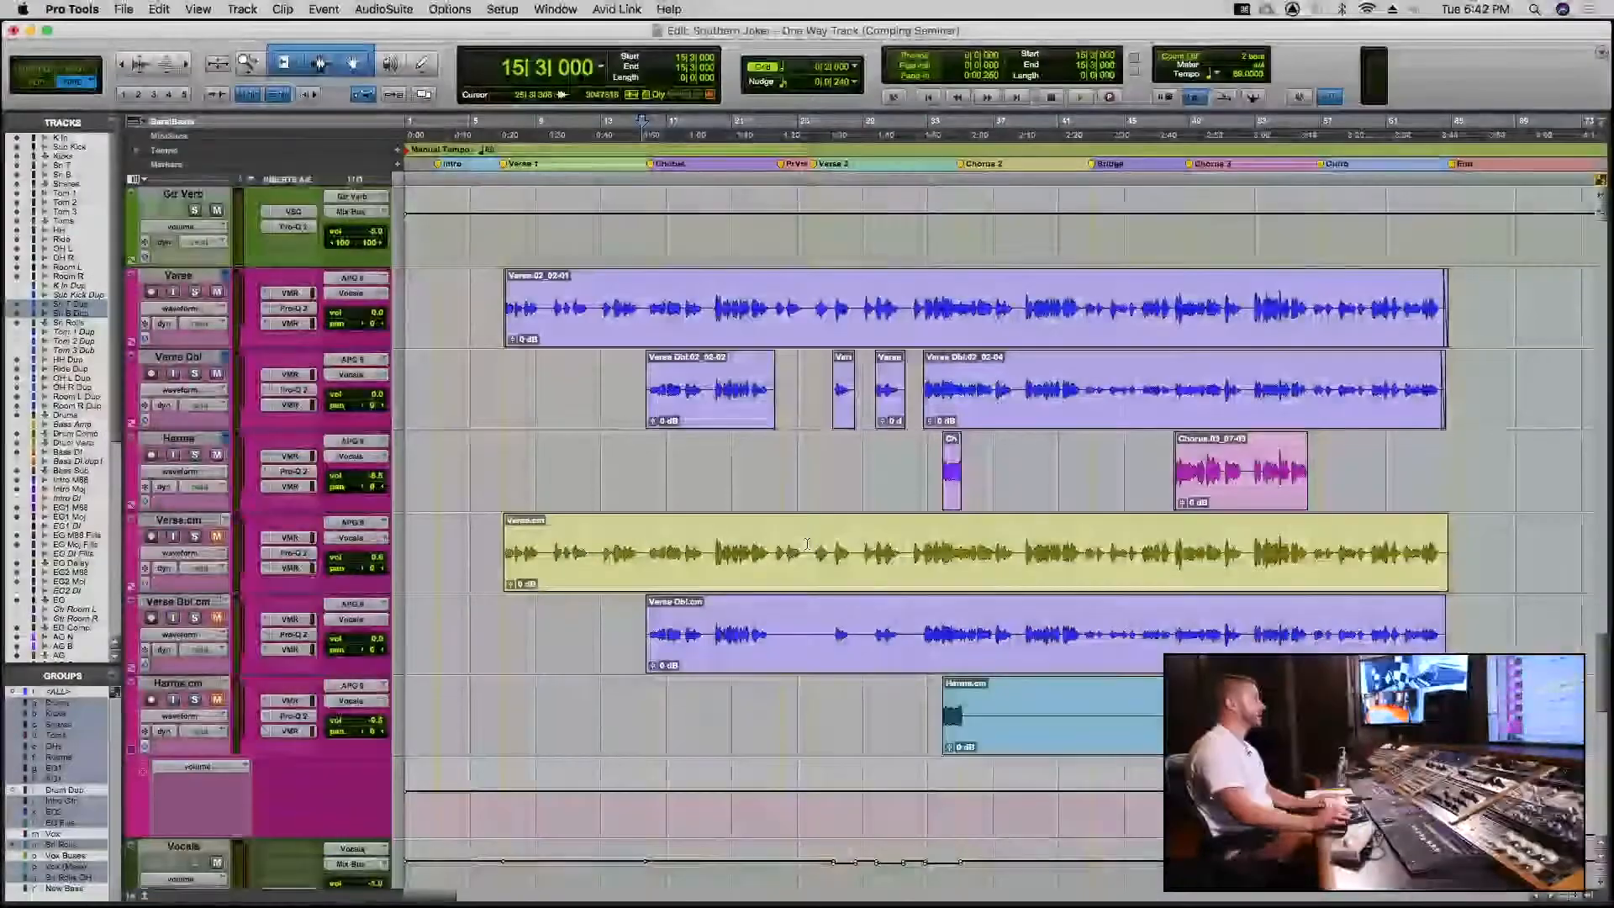
# Set the edit cursor at bar 6 on the Verse vocal track and zoom in on the Verse 1 section
pyautogui.click(484, 284)
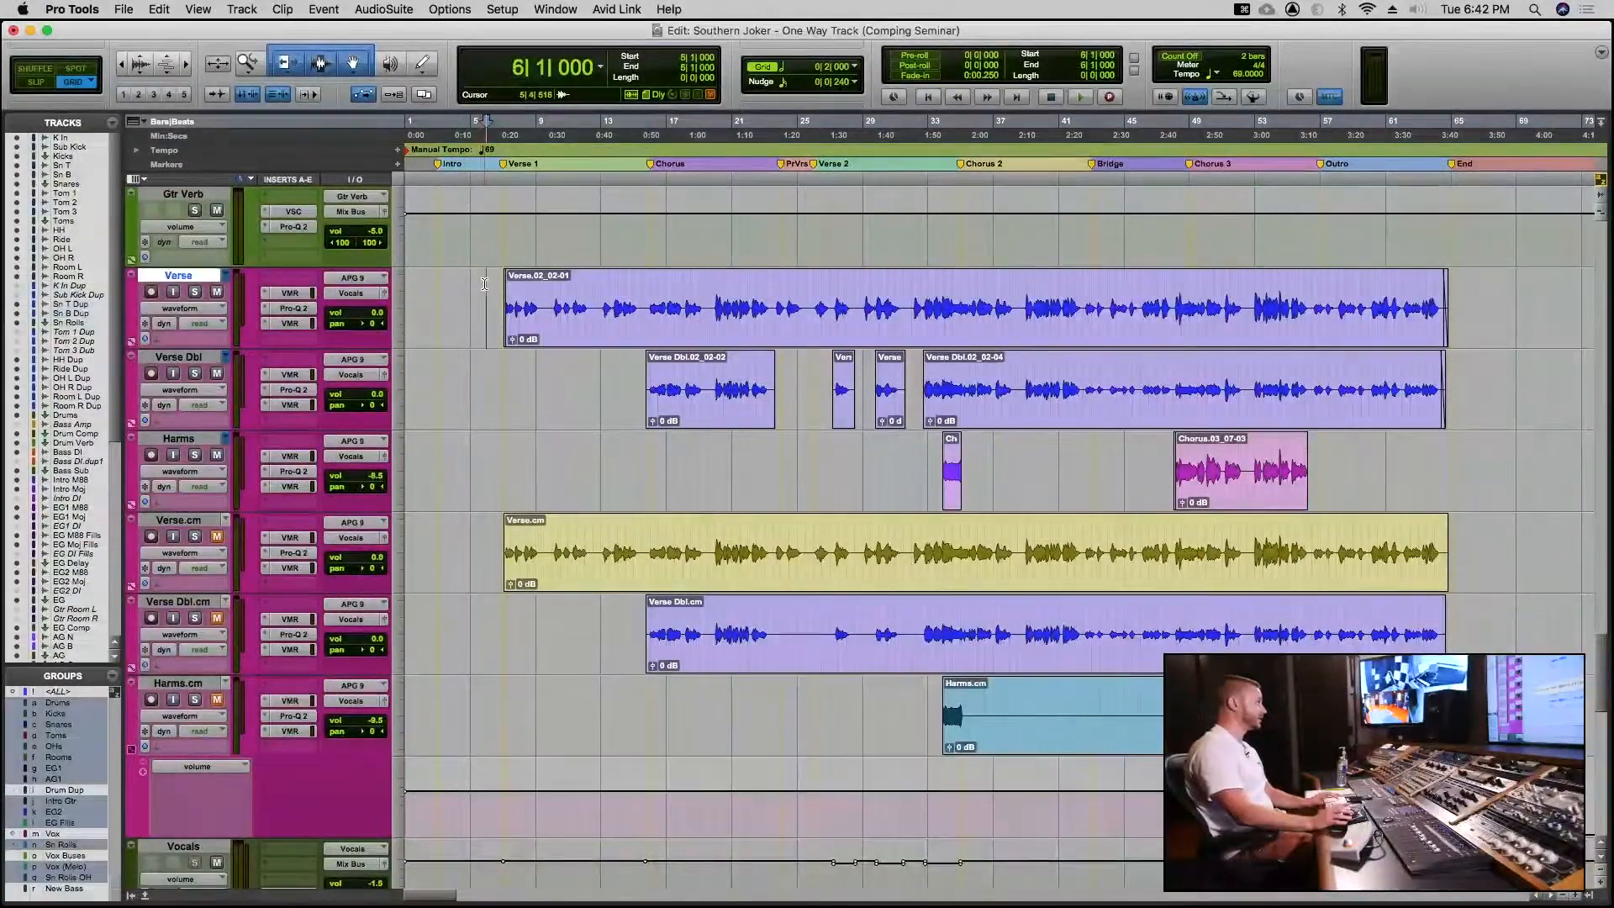
pyautogui.press('super+bracketright')
pyautogui.press('super+bracketright')
pyautogui.hscroll(5, 569, 285)
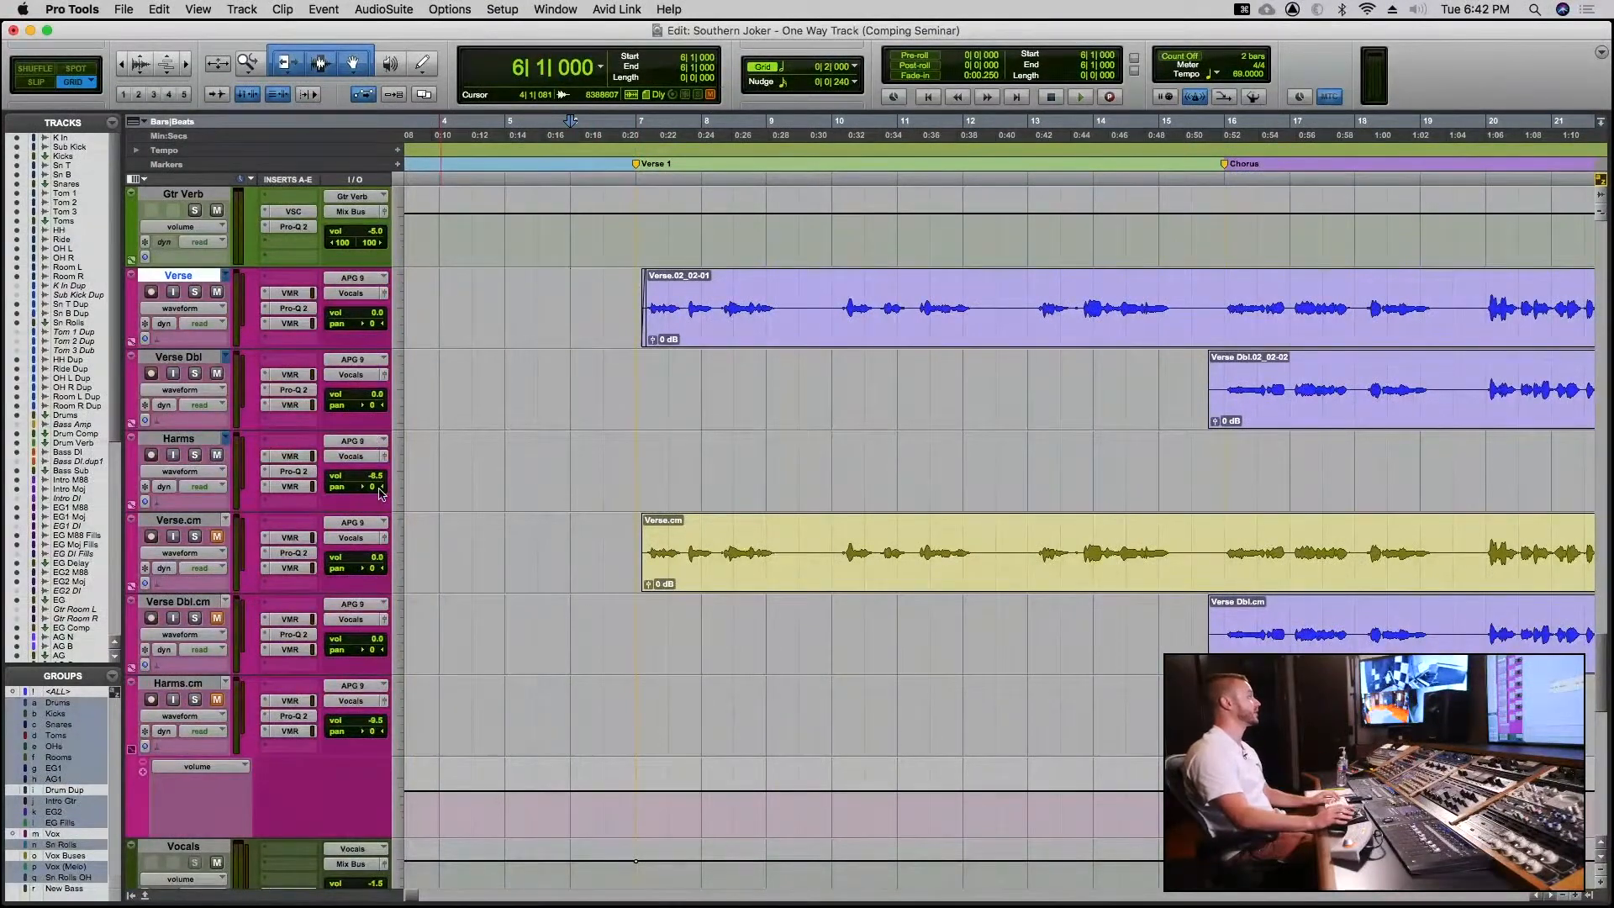
# Look over the guitar and drum tracks around Verse 1, returning to the electric guitar tracks
pyautogui.scroll(3, 380, 493)
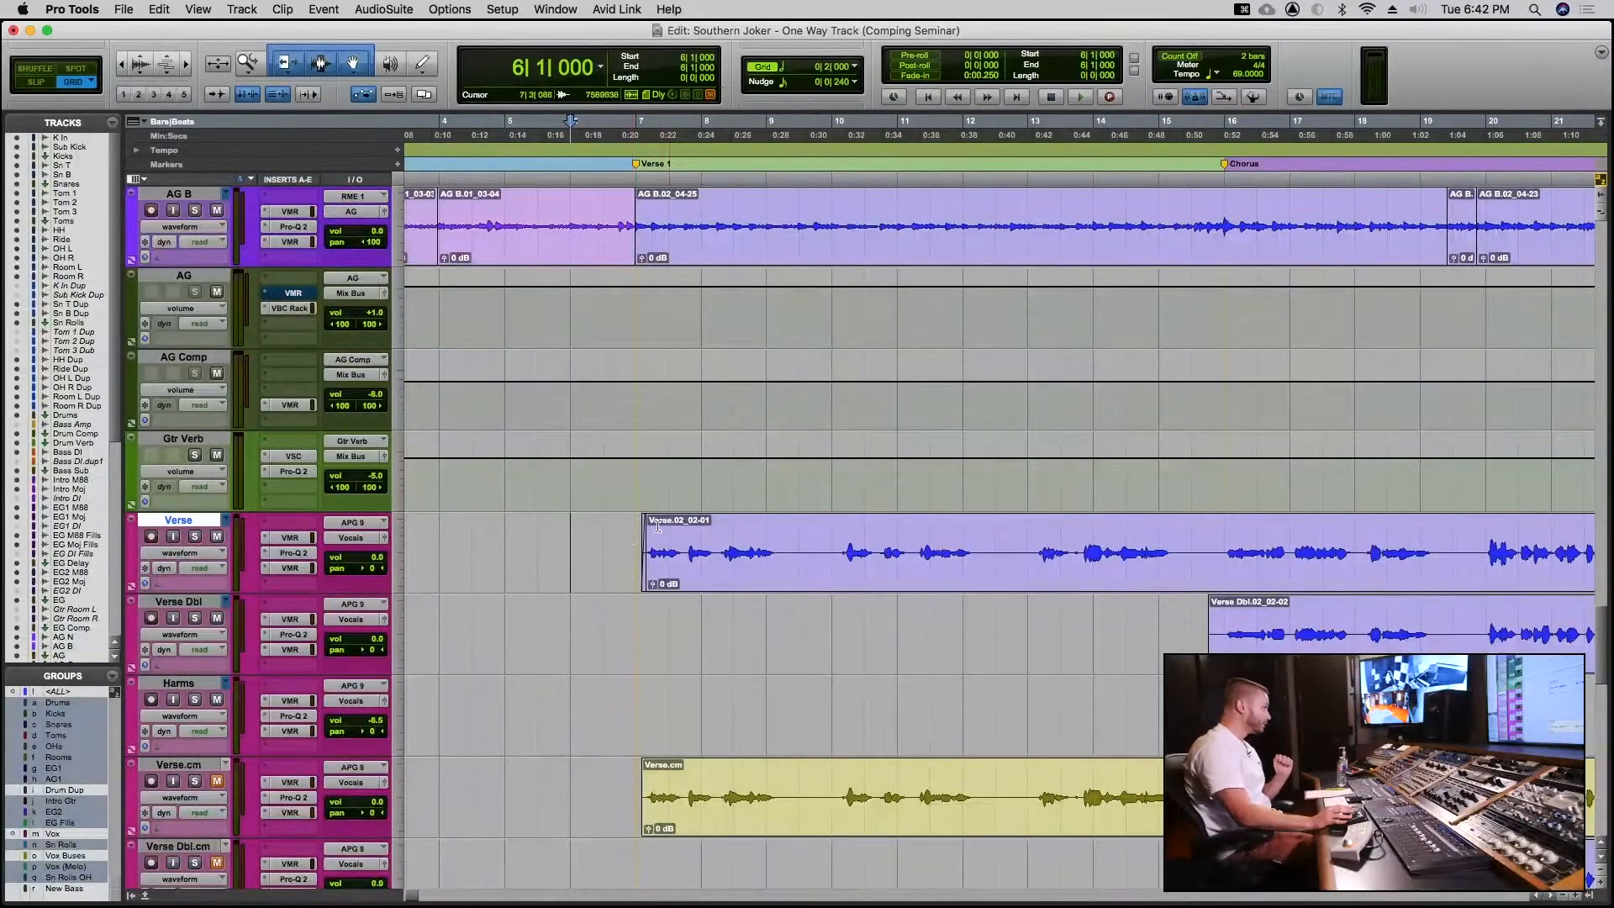
pyautogui.scroll(15, 646, 527)
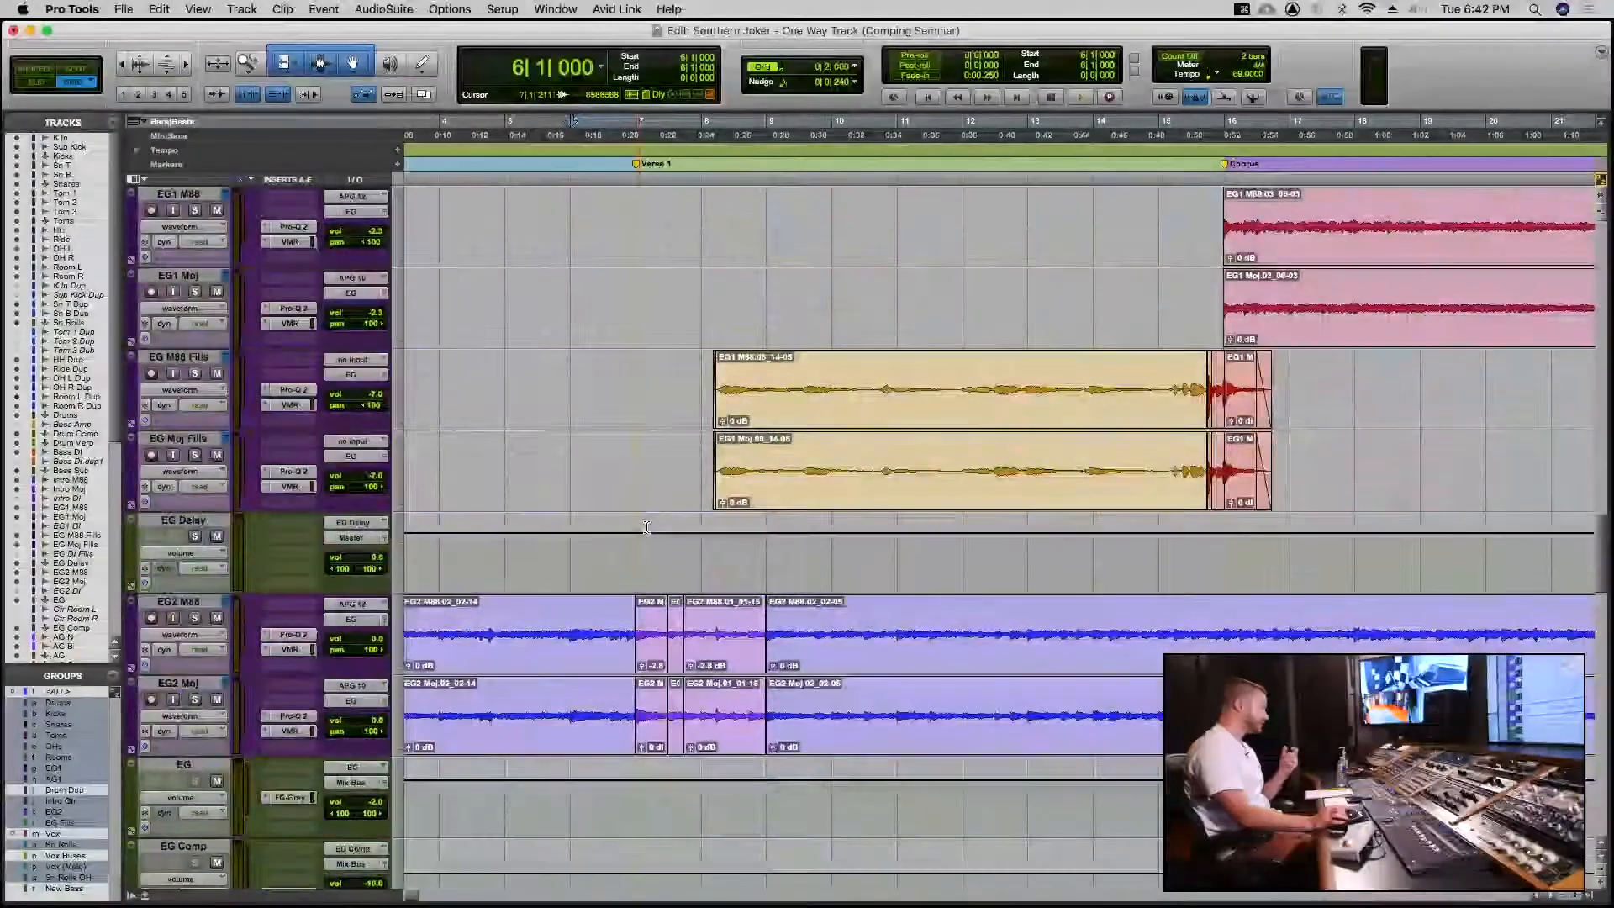
pyautogui.scroll(20, 647, 527)
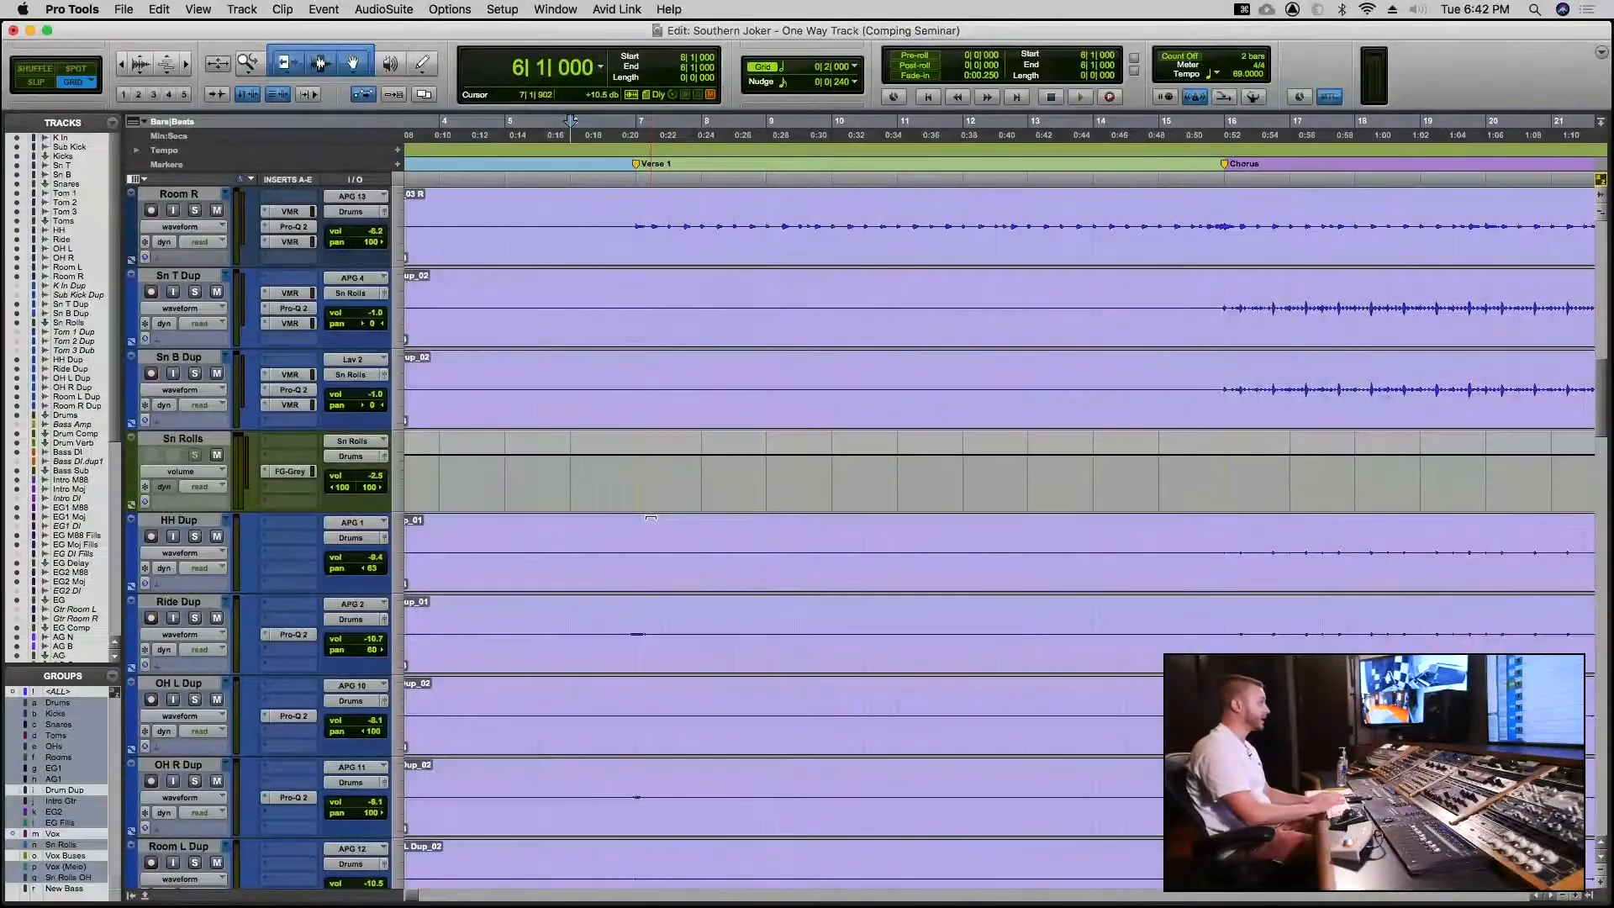
pyautogui.scroll(-2, 705, 549)
pyautogui.scroll(-20, 702, 550)
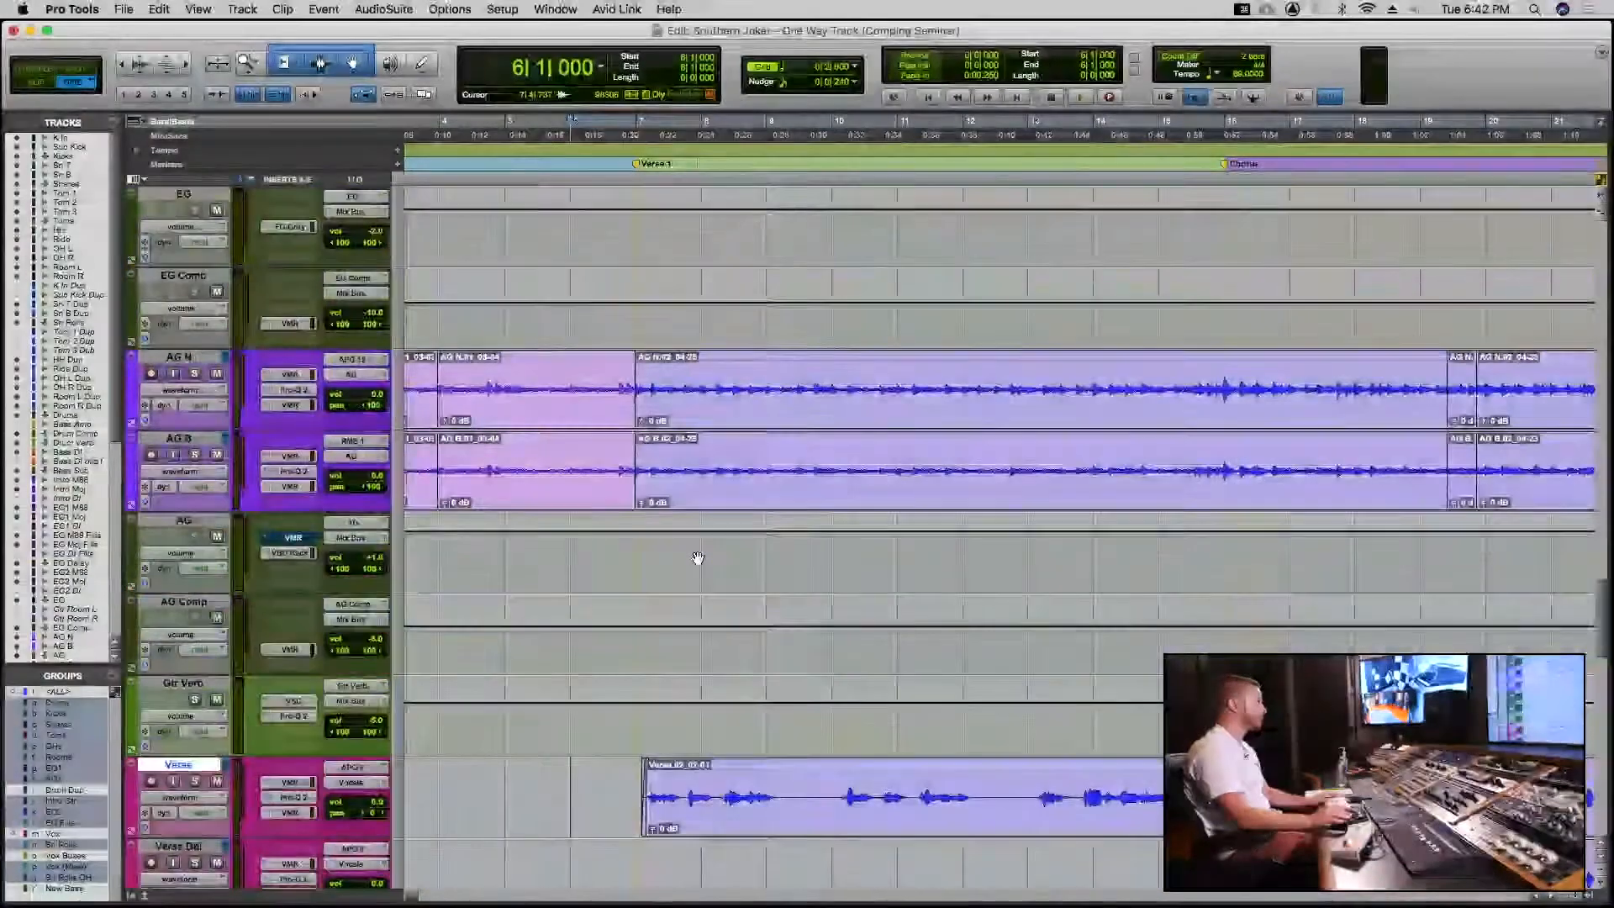
pyautogui.scroll(10, 698, 558)
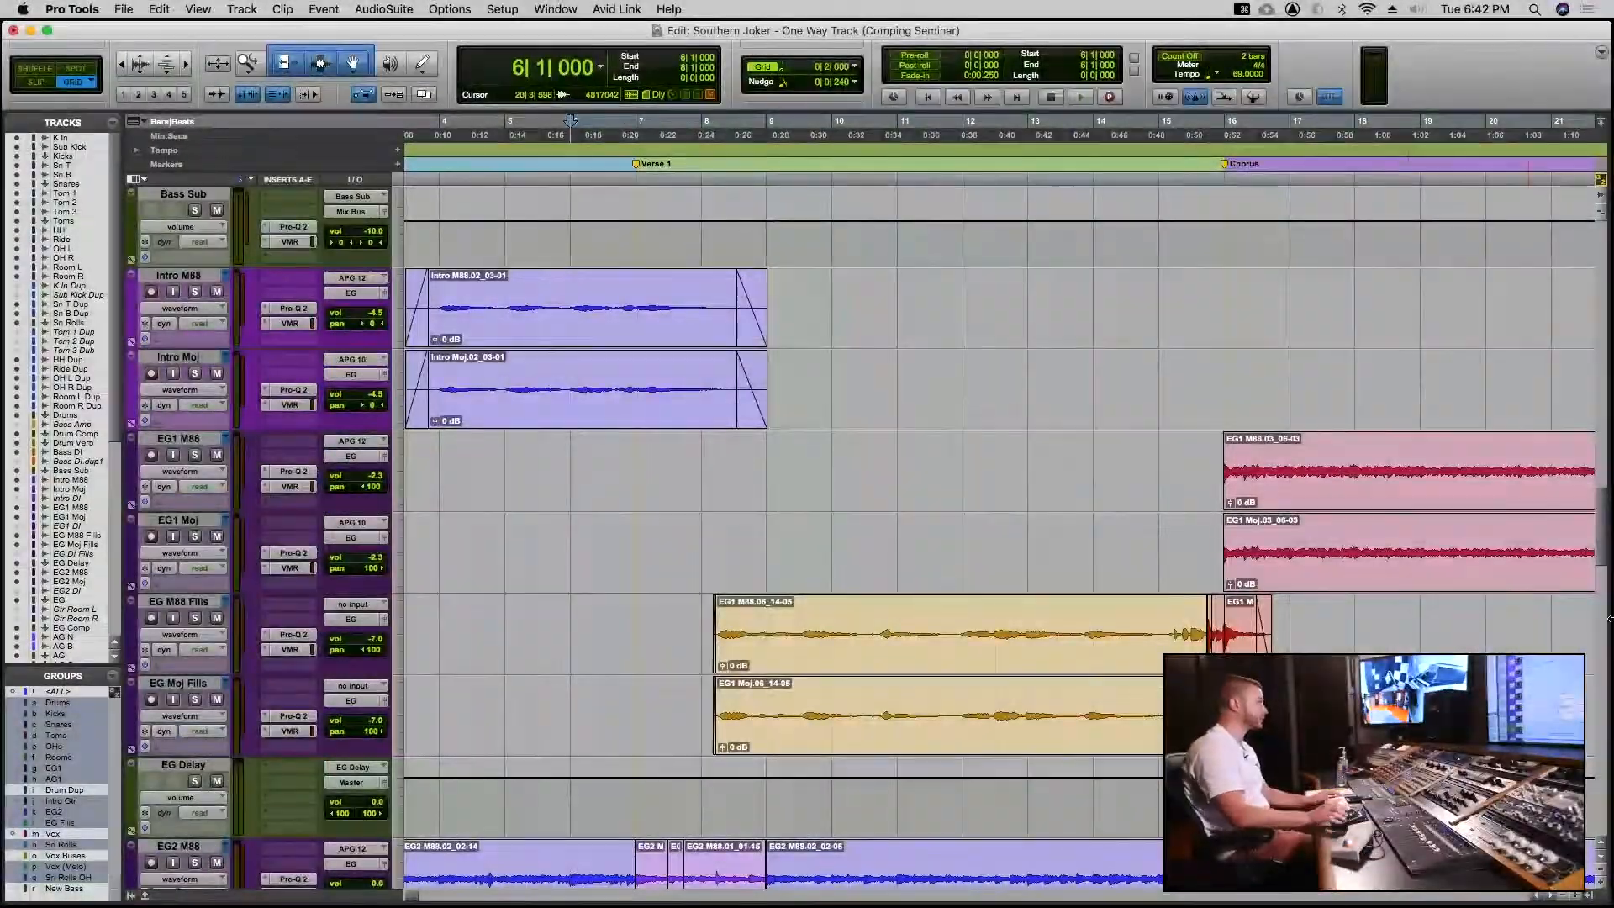
# Set the edit cursor at bar 14, beat 3 on the EG1 tracks and fit the whole session in the timeline
pyautogui.click(1120, 438)
pyautogui.scroll(20, 1131, 439)
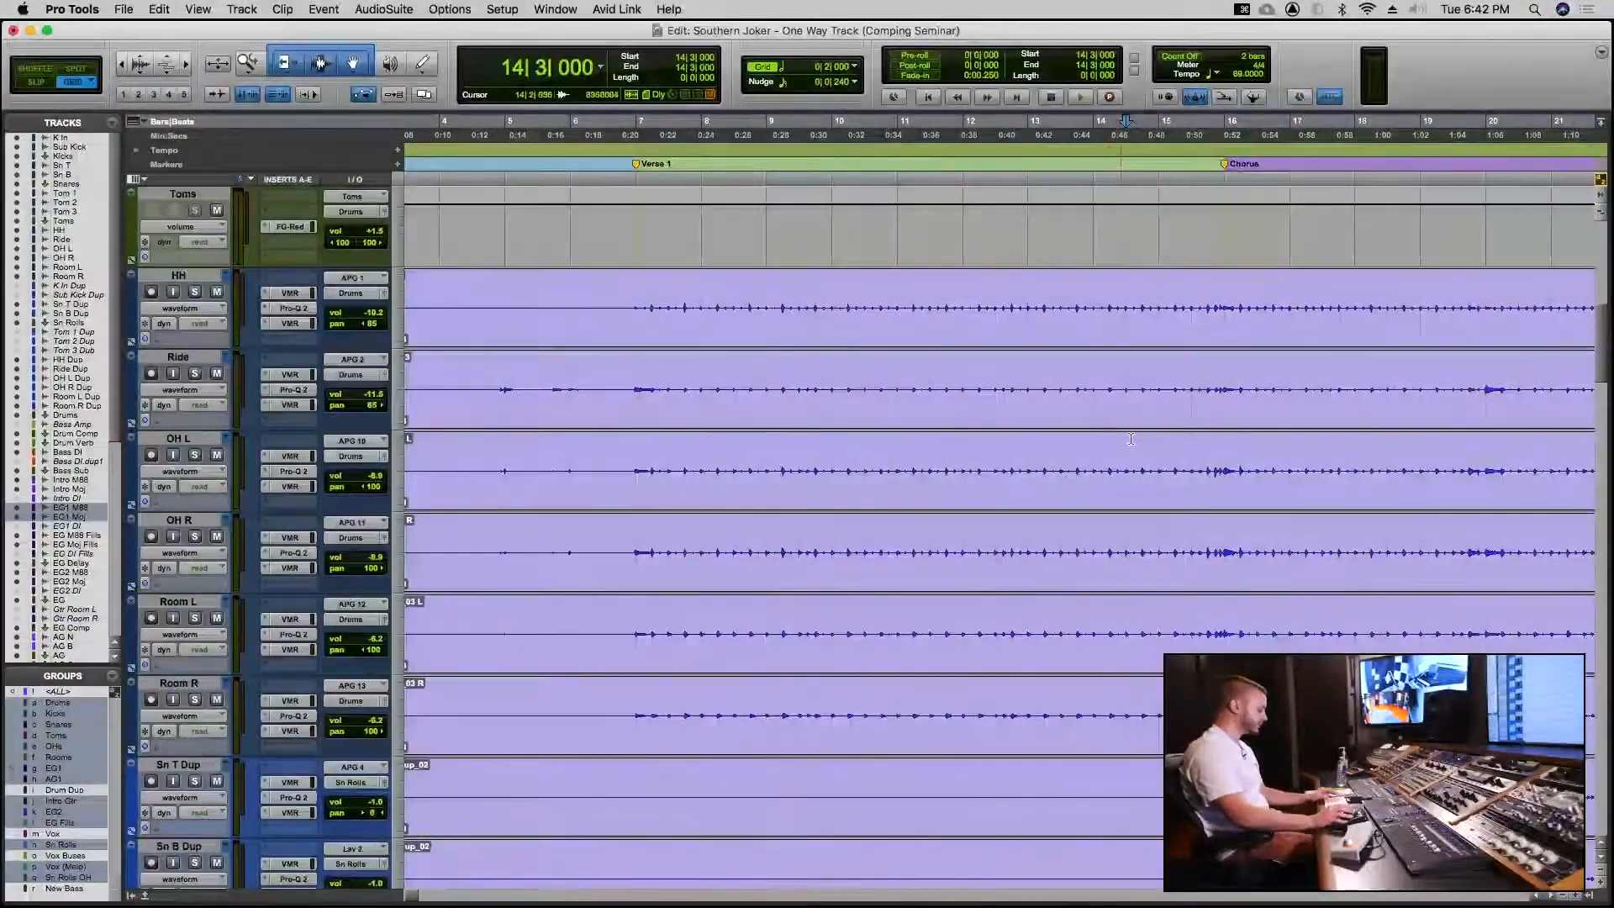
pyautogui.hotkey('alt', 'a')
# Look over the drum, bass and guitar tracks down to the vocals, and set the edit cursor at bar 6, beat 3 on the Verse track
pyautogui.scroll(-10, 898, 432)
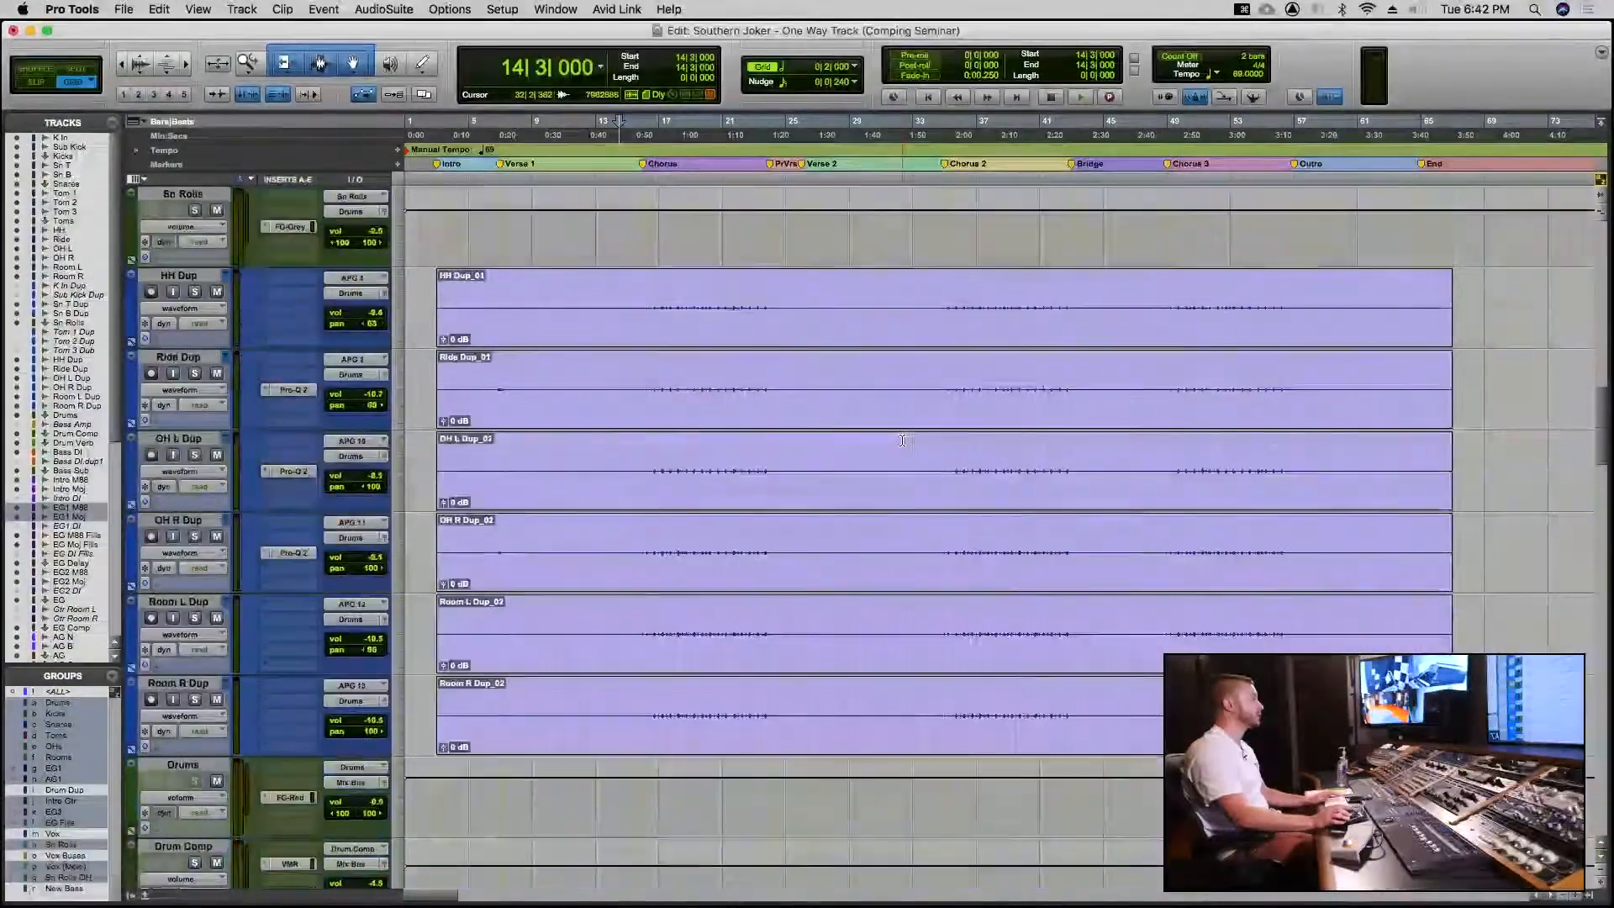
pyautogui.scroll(-10, 902, 440)
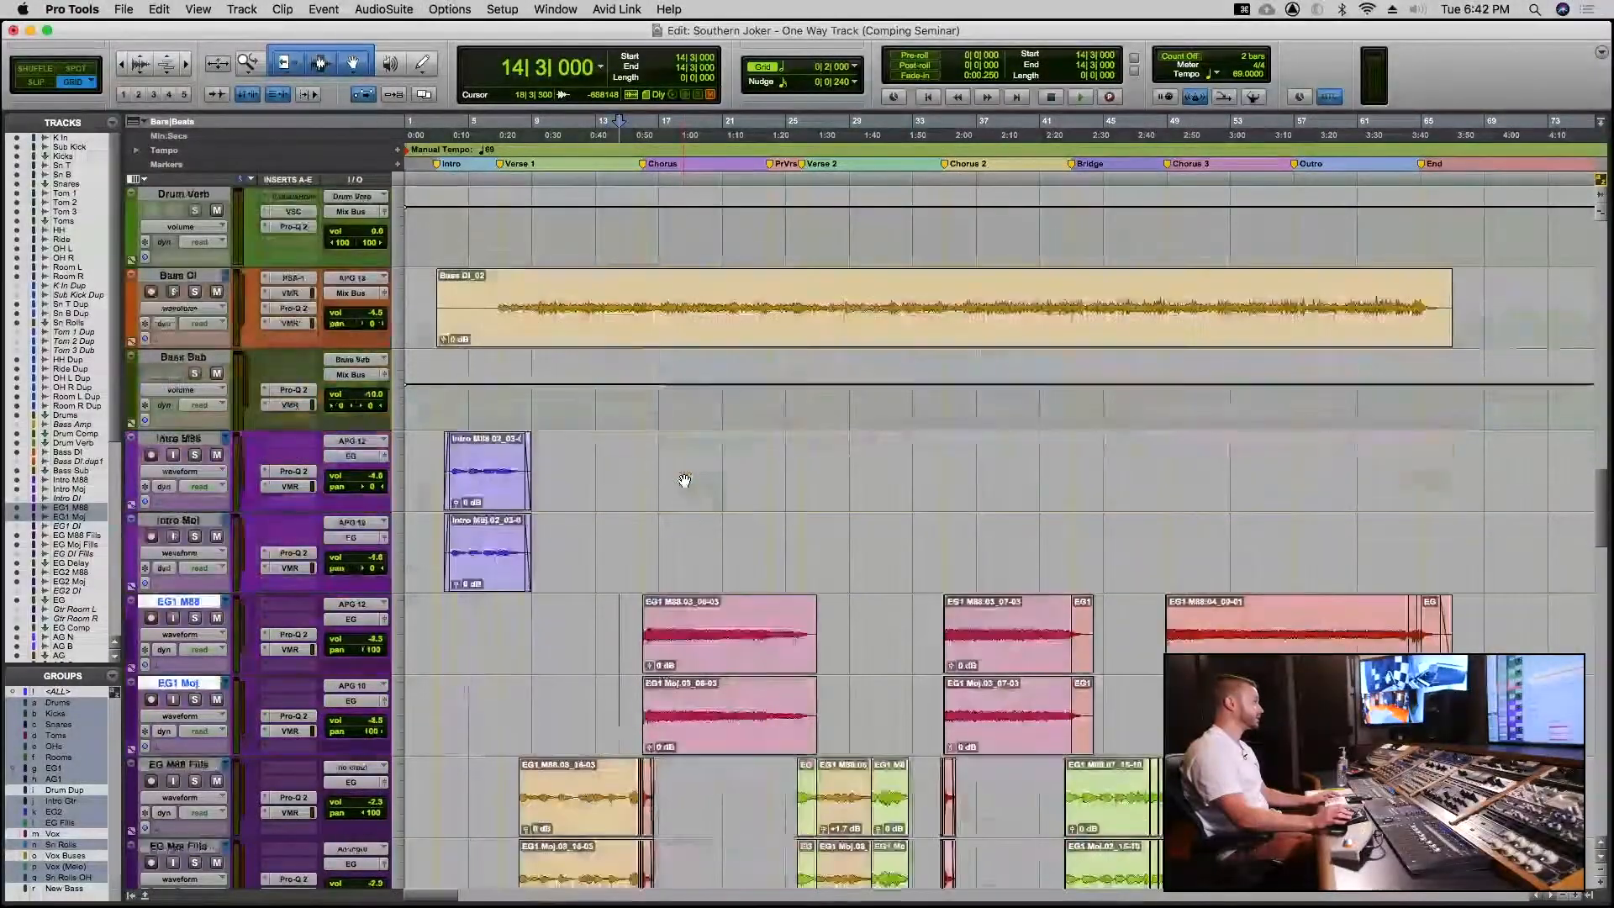
pyautogui.scroll(-3, 684, 480)
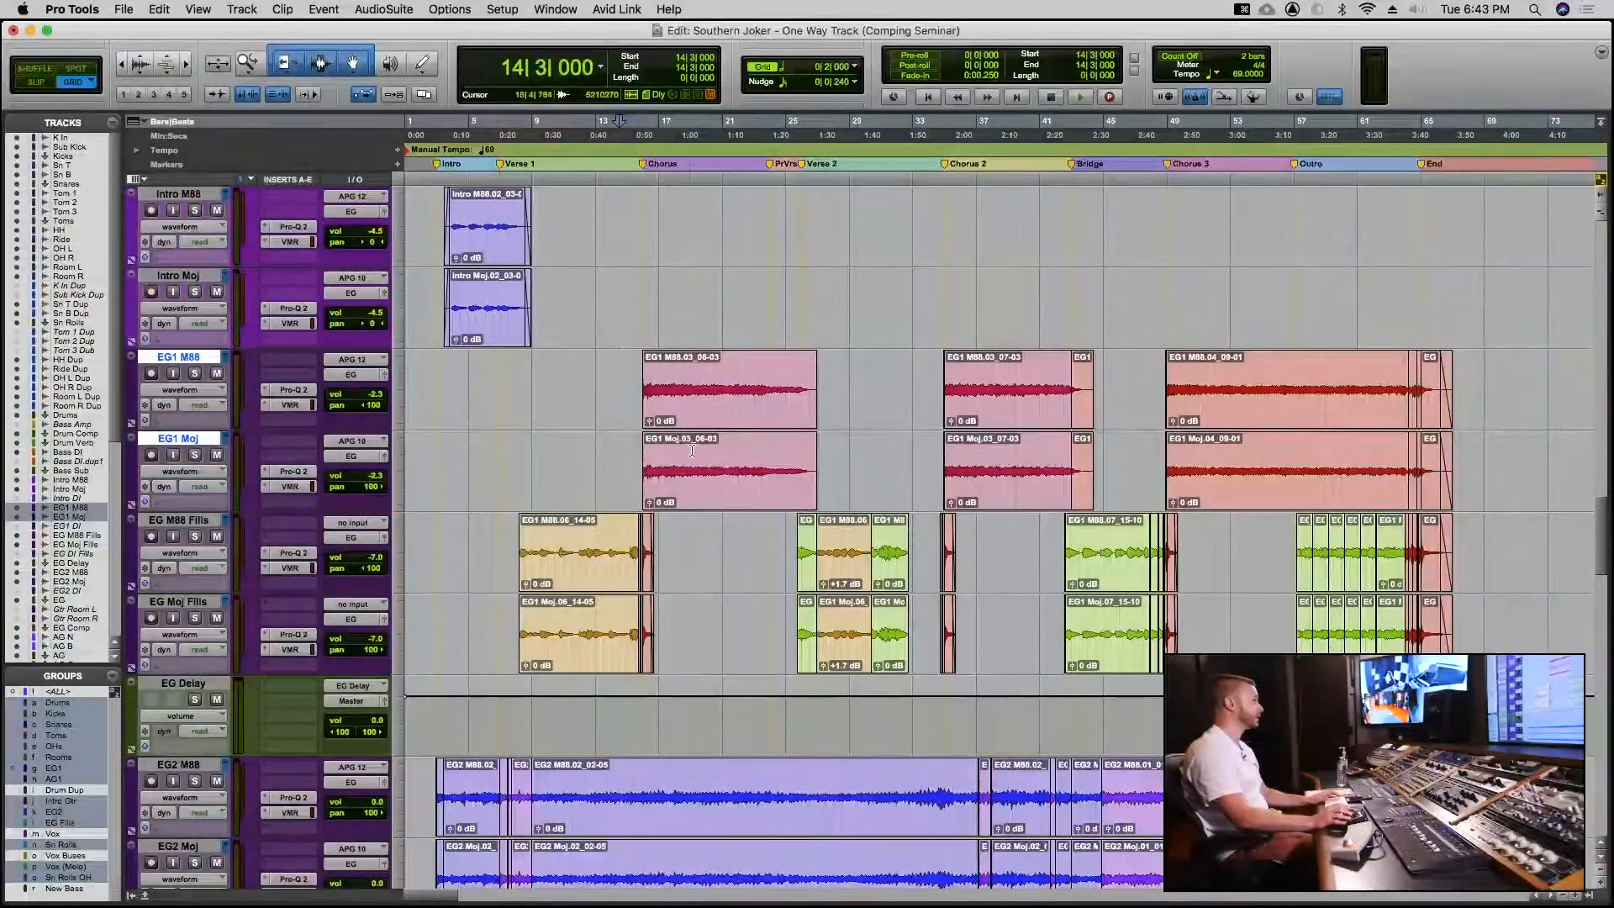
pyautogui.scroll(-2, 688, 559)
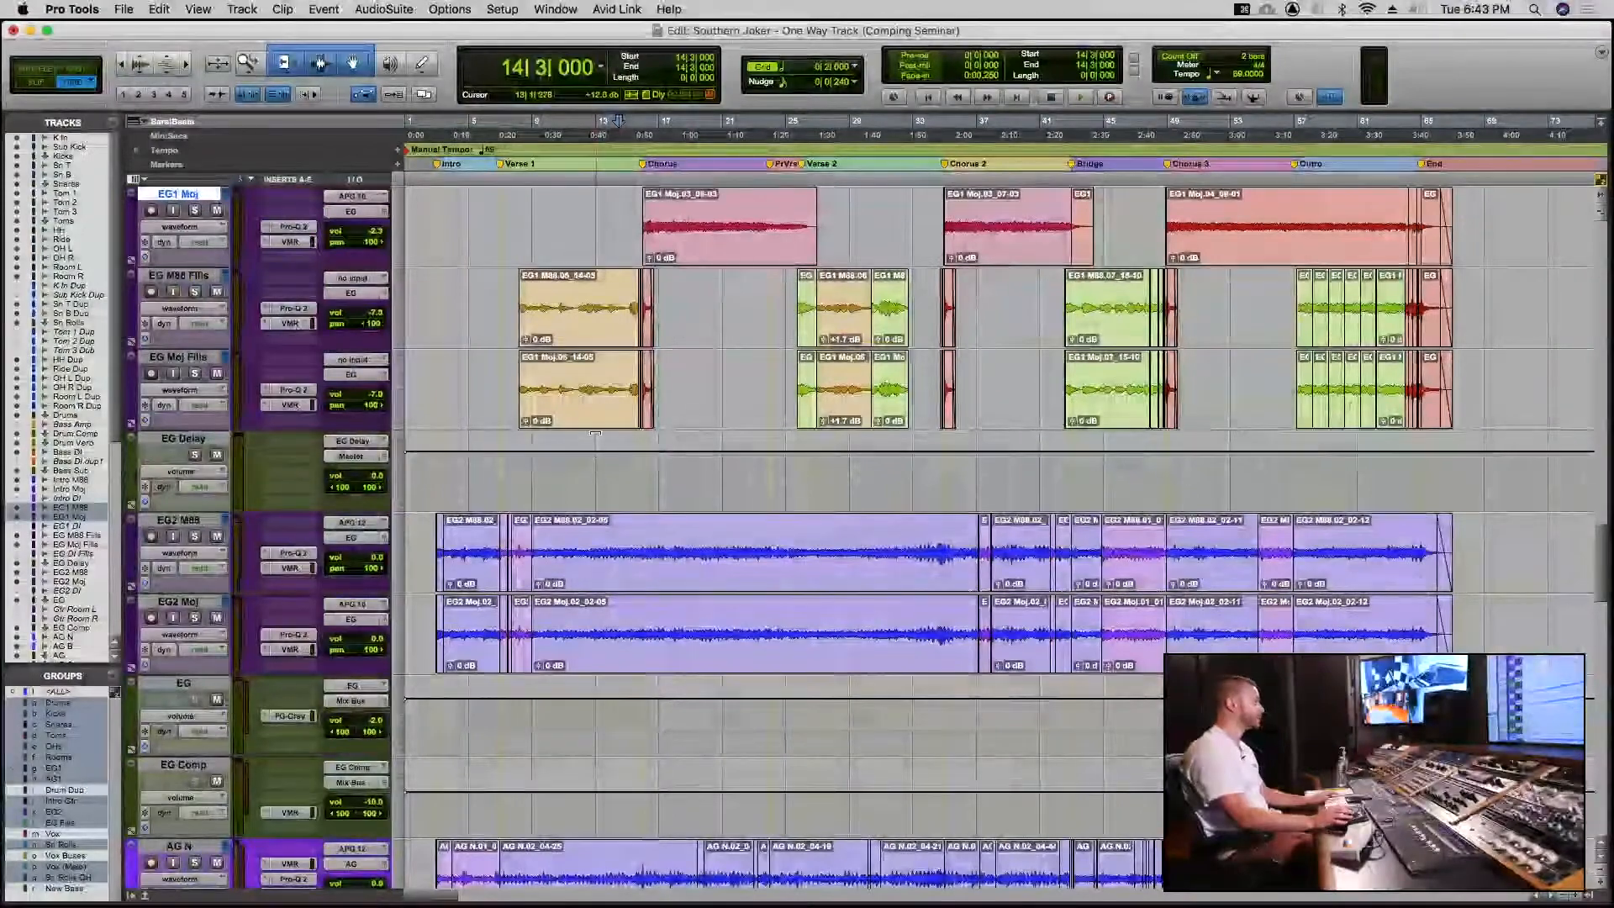
pyautogui.scroll(-2, 641, 588)
pyautogui.scroll(-2, 624, 619)
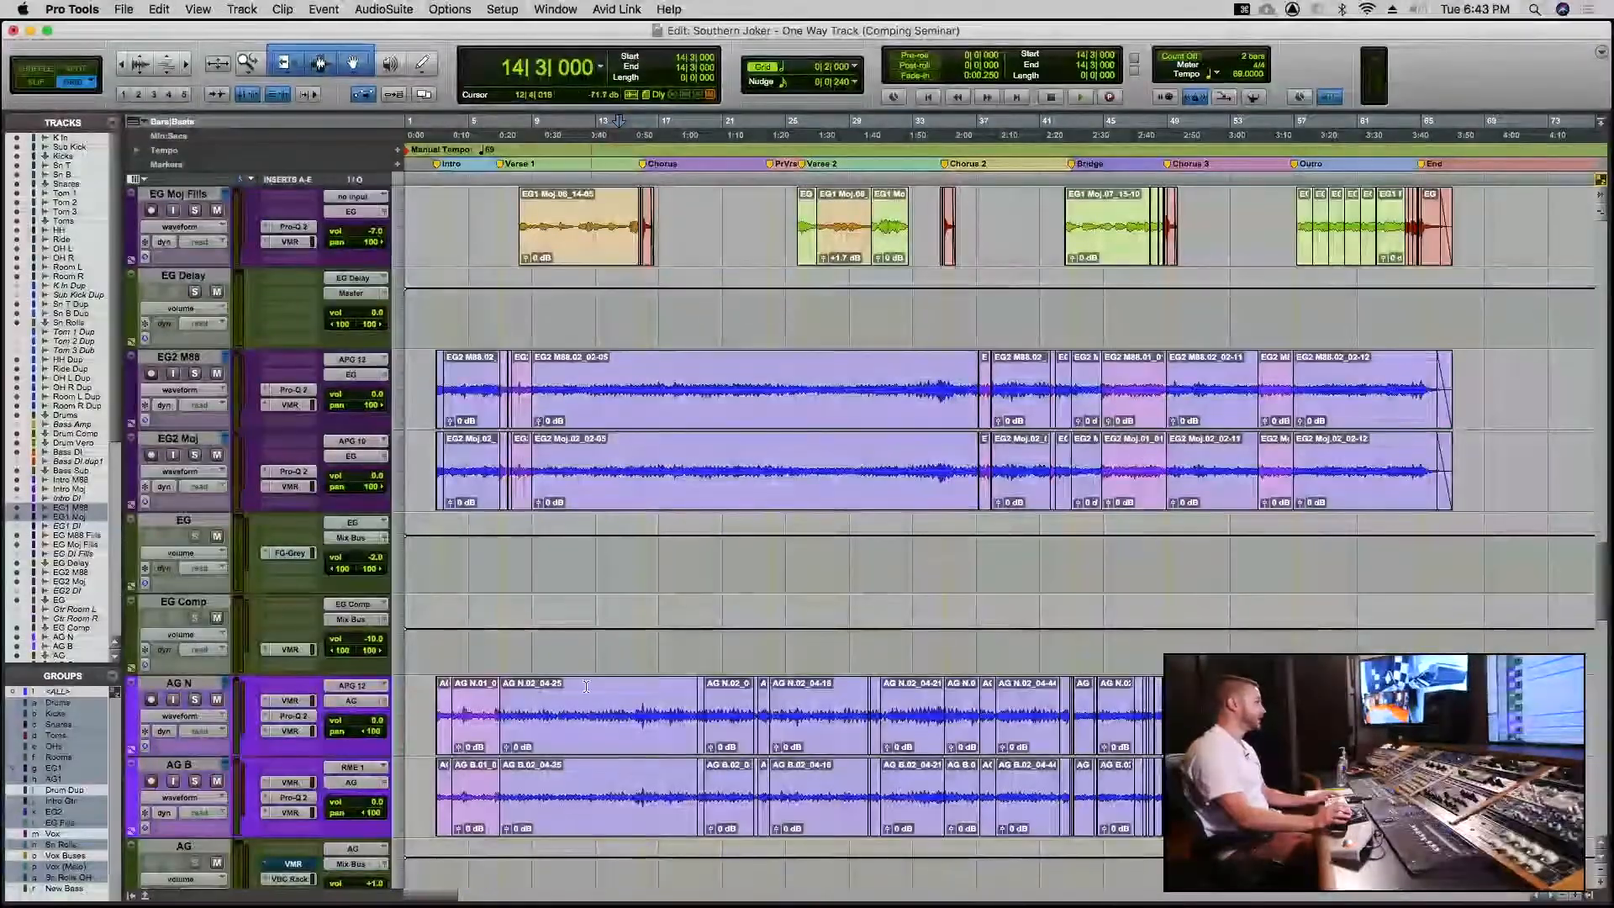
pyautogui.scroll(-2, 601, 580)
pyautogui.scroll(-6, 597, 574)
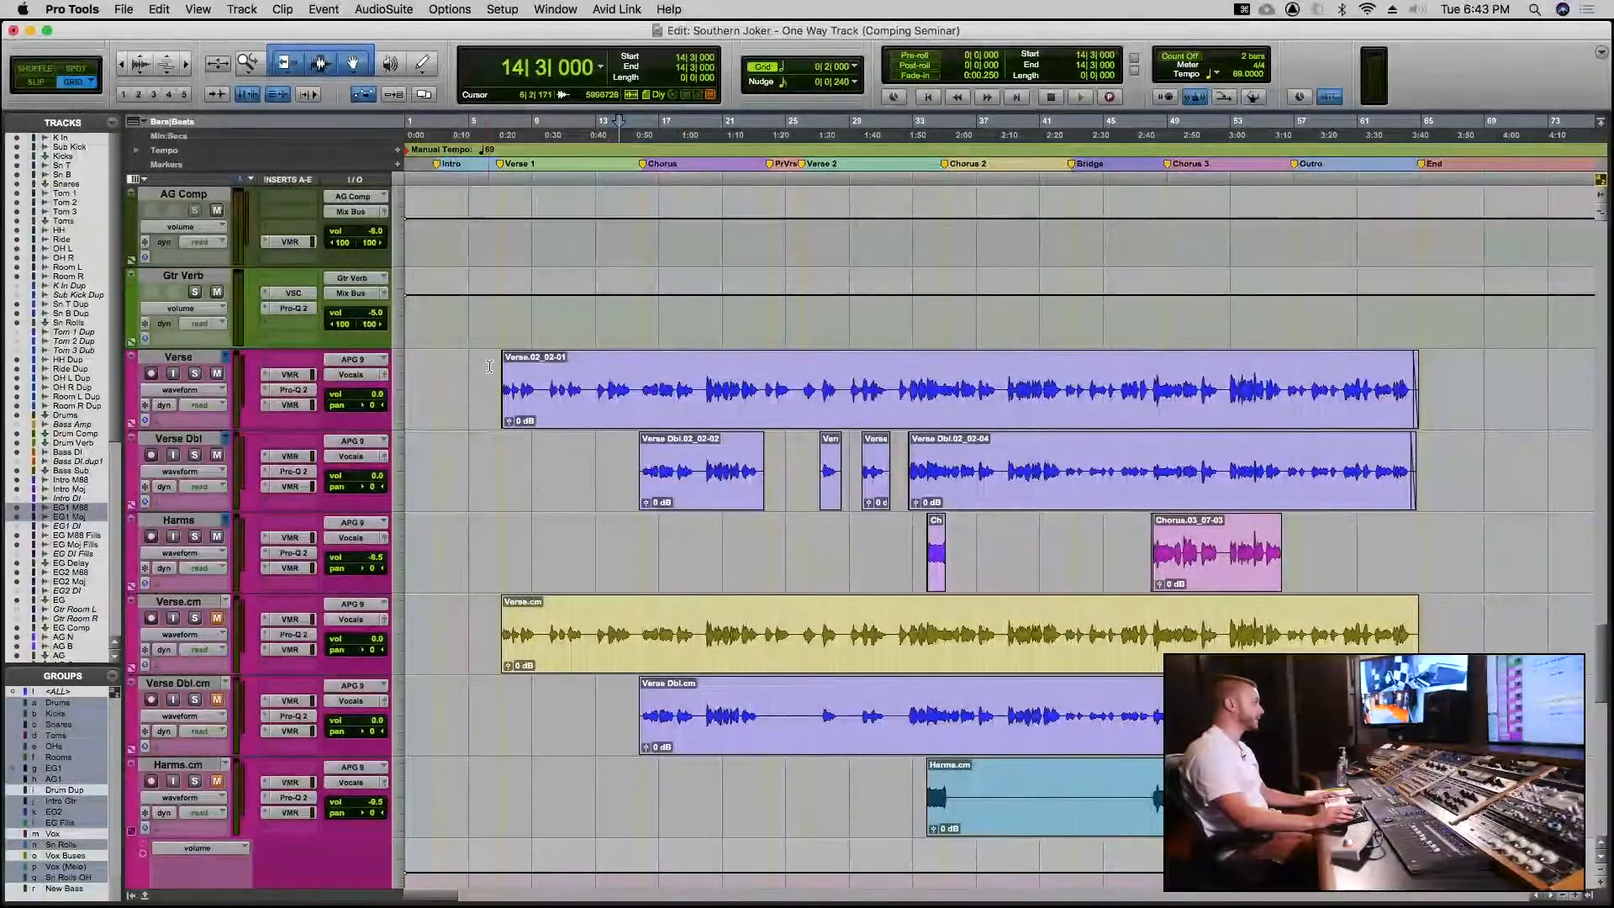
pyautogui.click(490, 366)
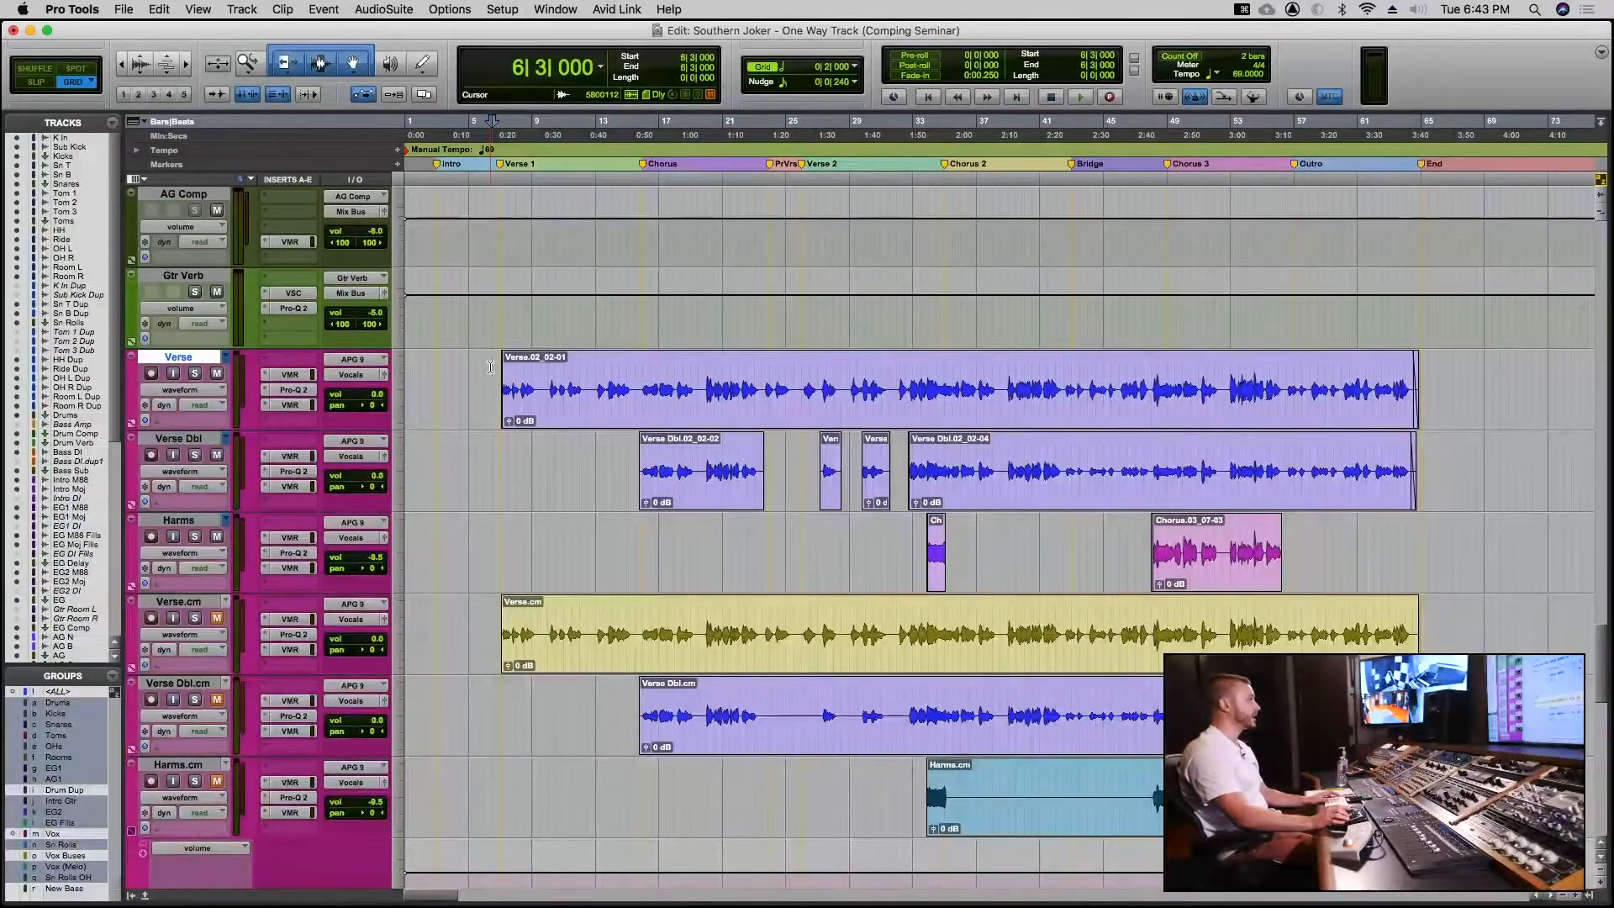
# Look back over the electric guitar and bass tracks, ending at the Intro and EG1 guitars
pyautogui.scroll(10, 490, 367)
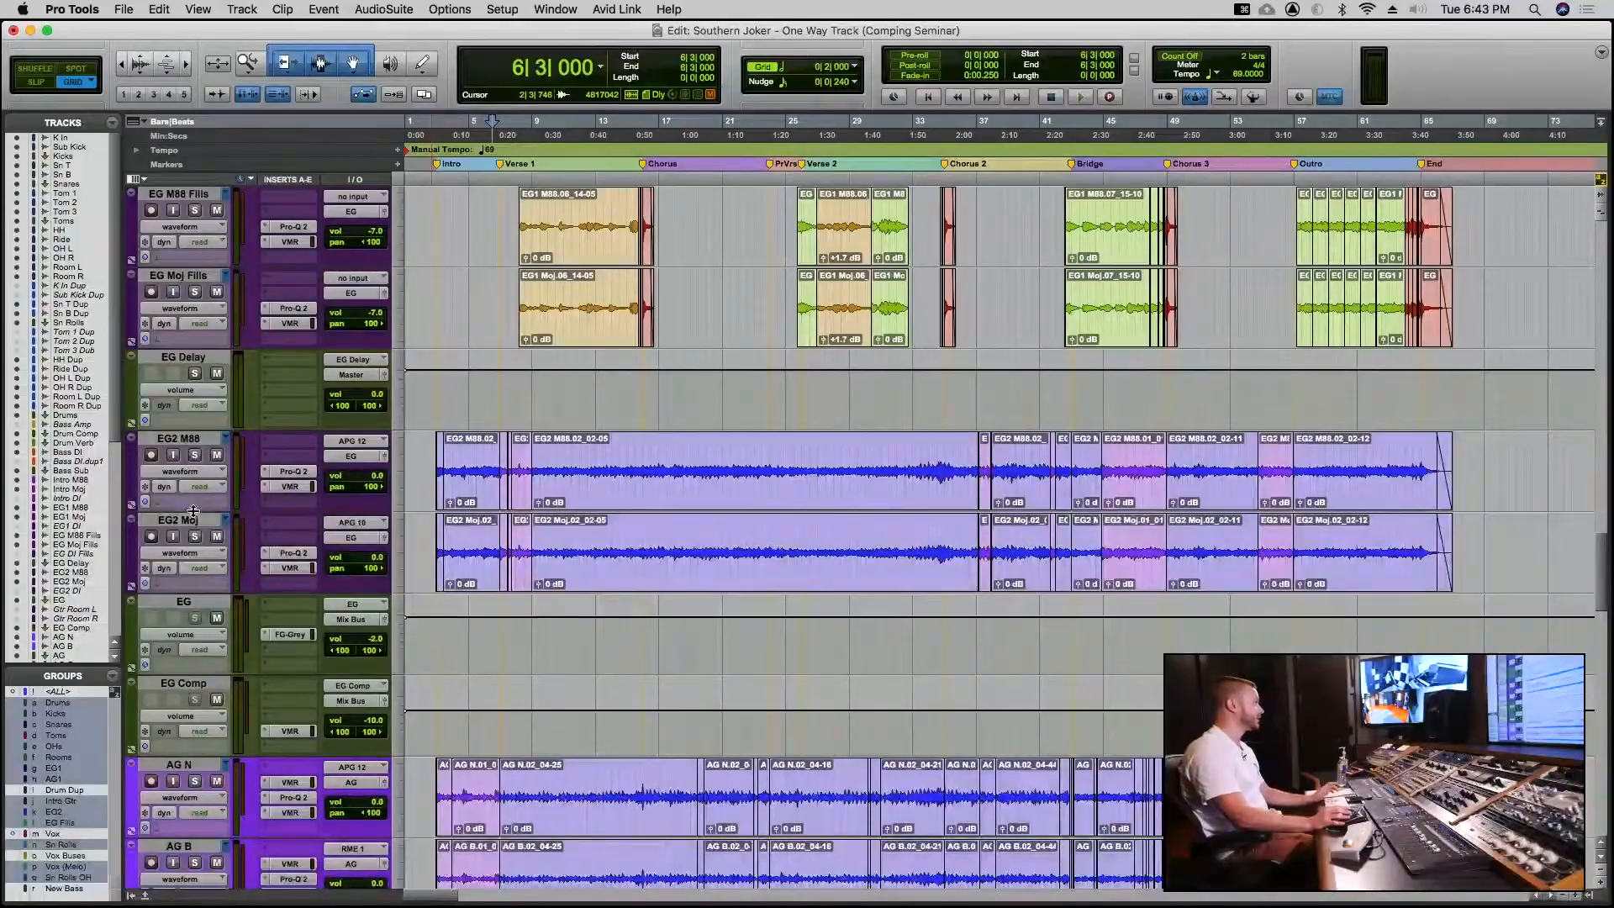
pyautogui.scroll(4, 212, 461)
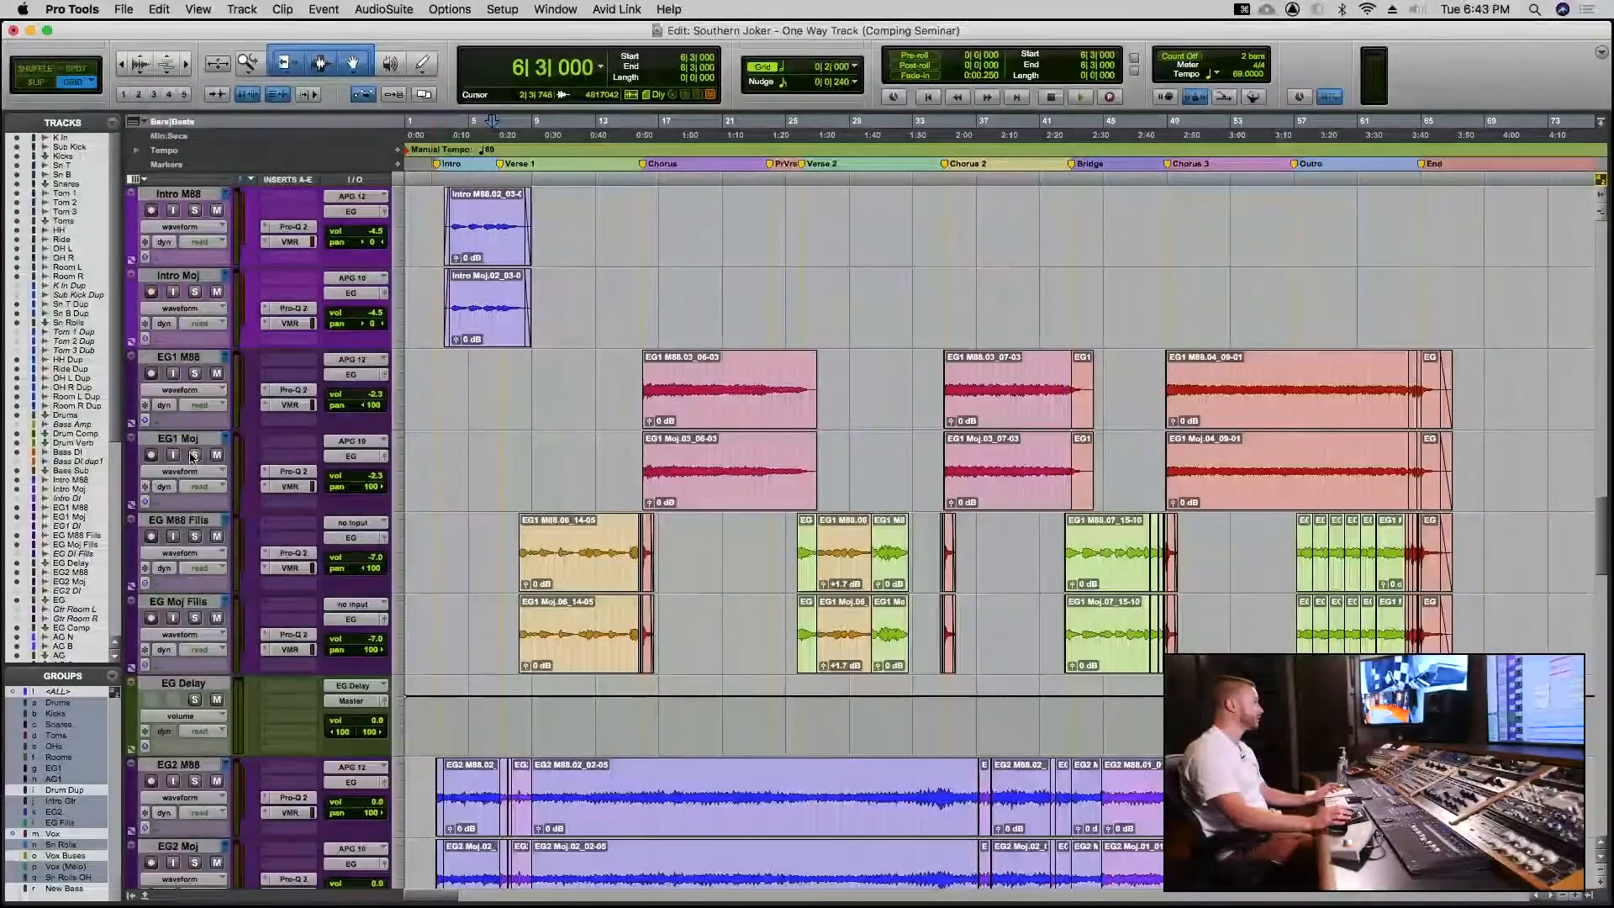
pyautogui.scroll(3, 224, 420)
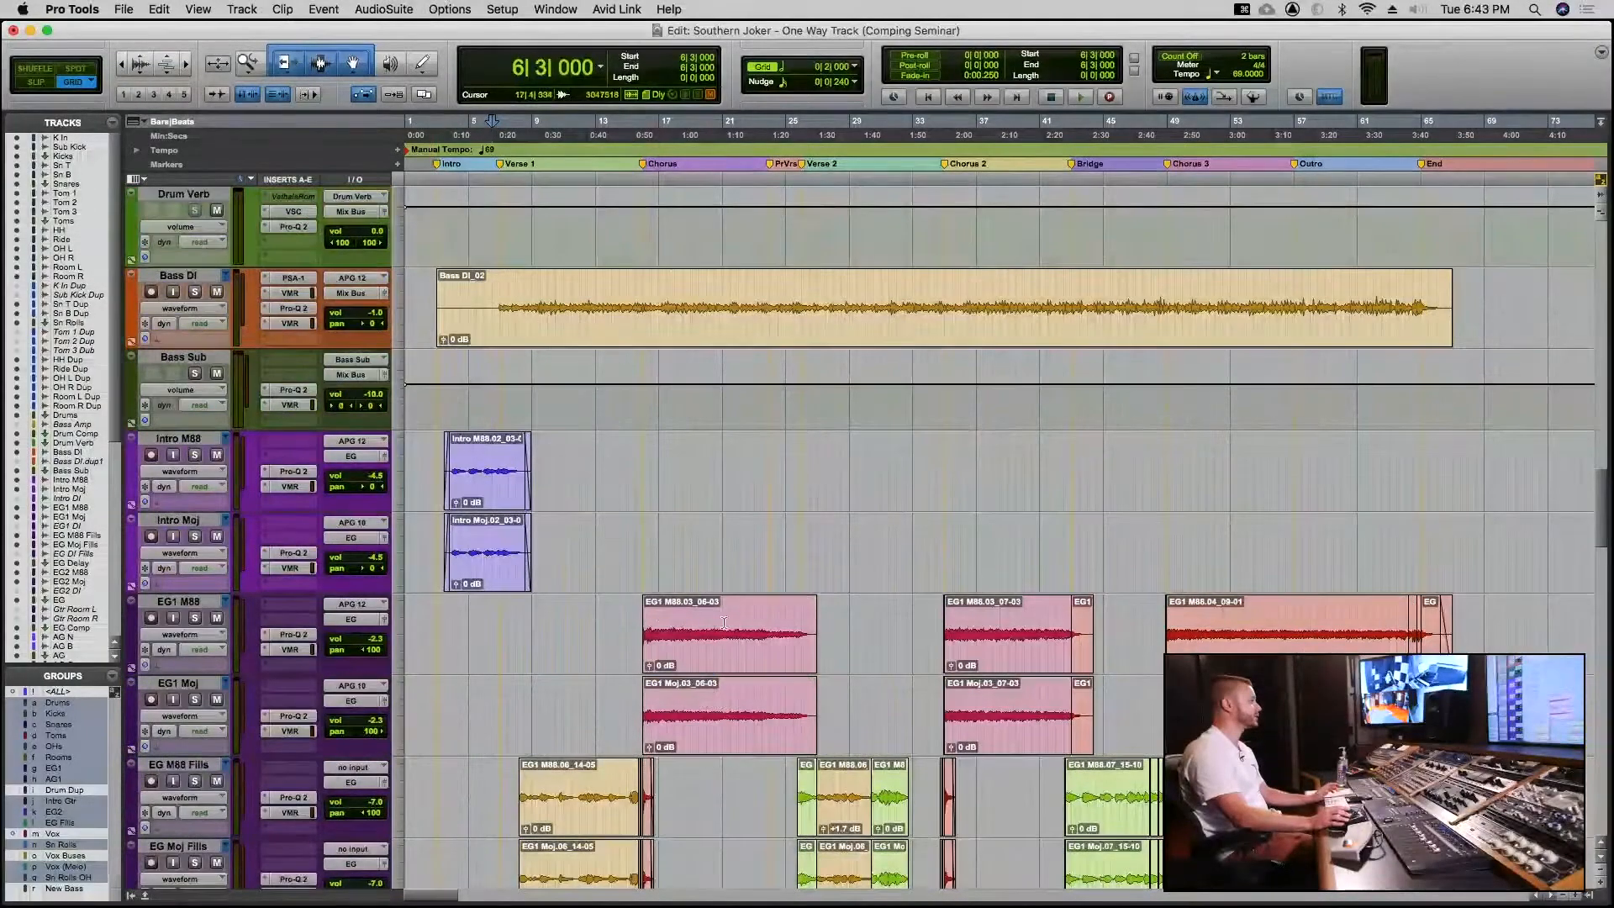
pyautogui.scroll(-3, 622, 601)
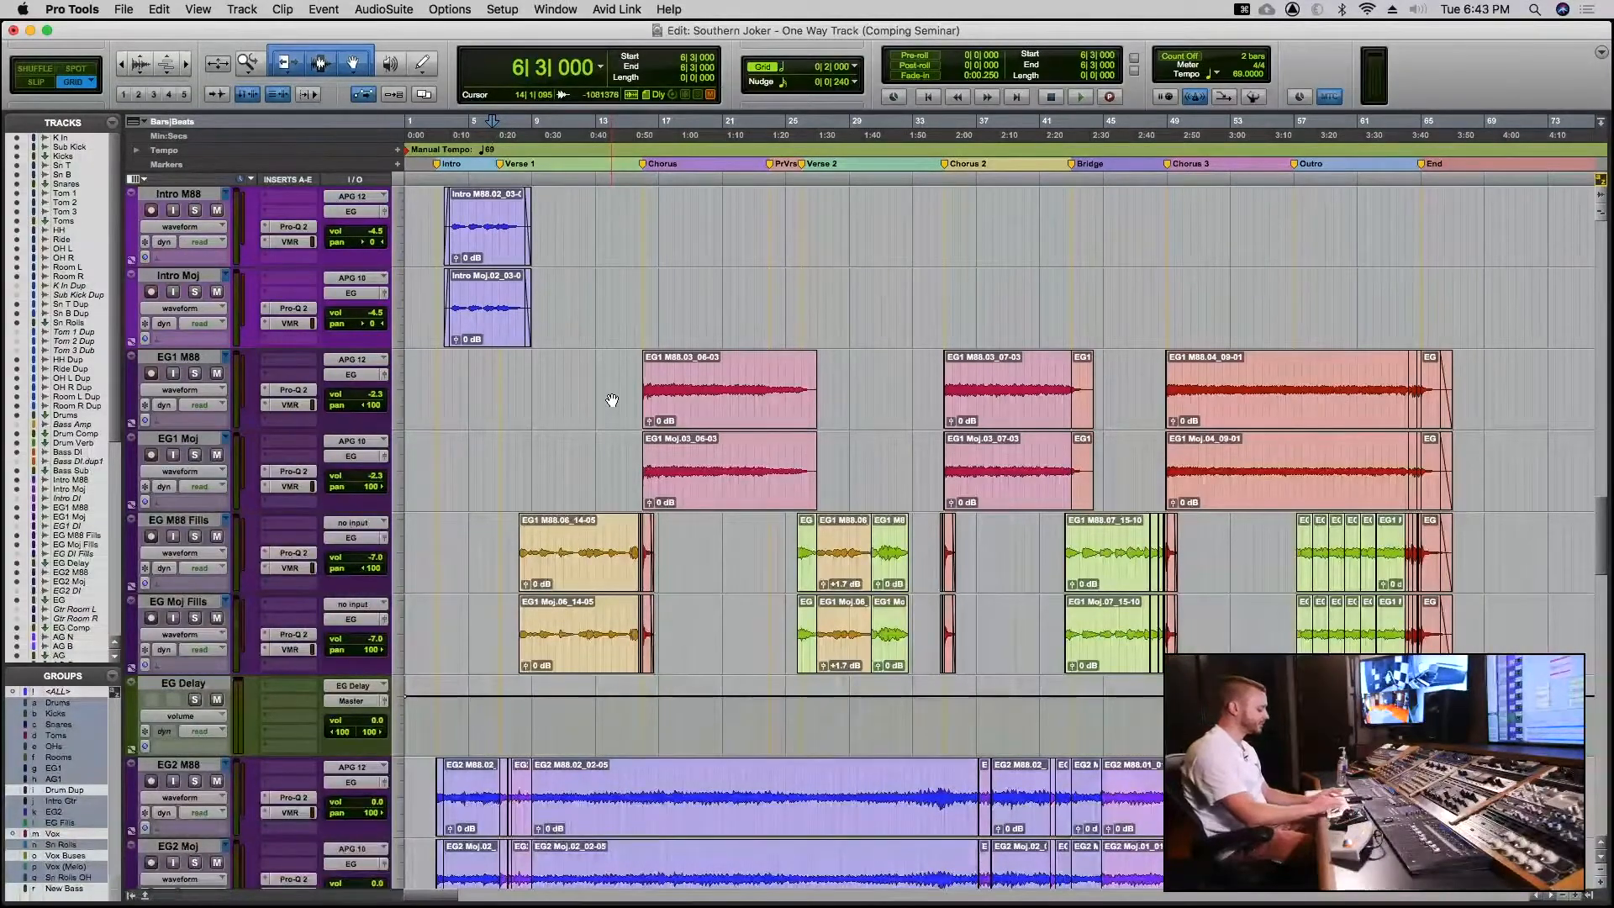
# Inspect the guitar and vocal channel strips in the Mix window and return to the Edit window
pyautogui.press('super+equal')
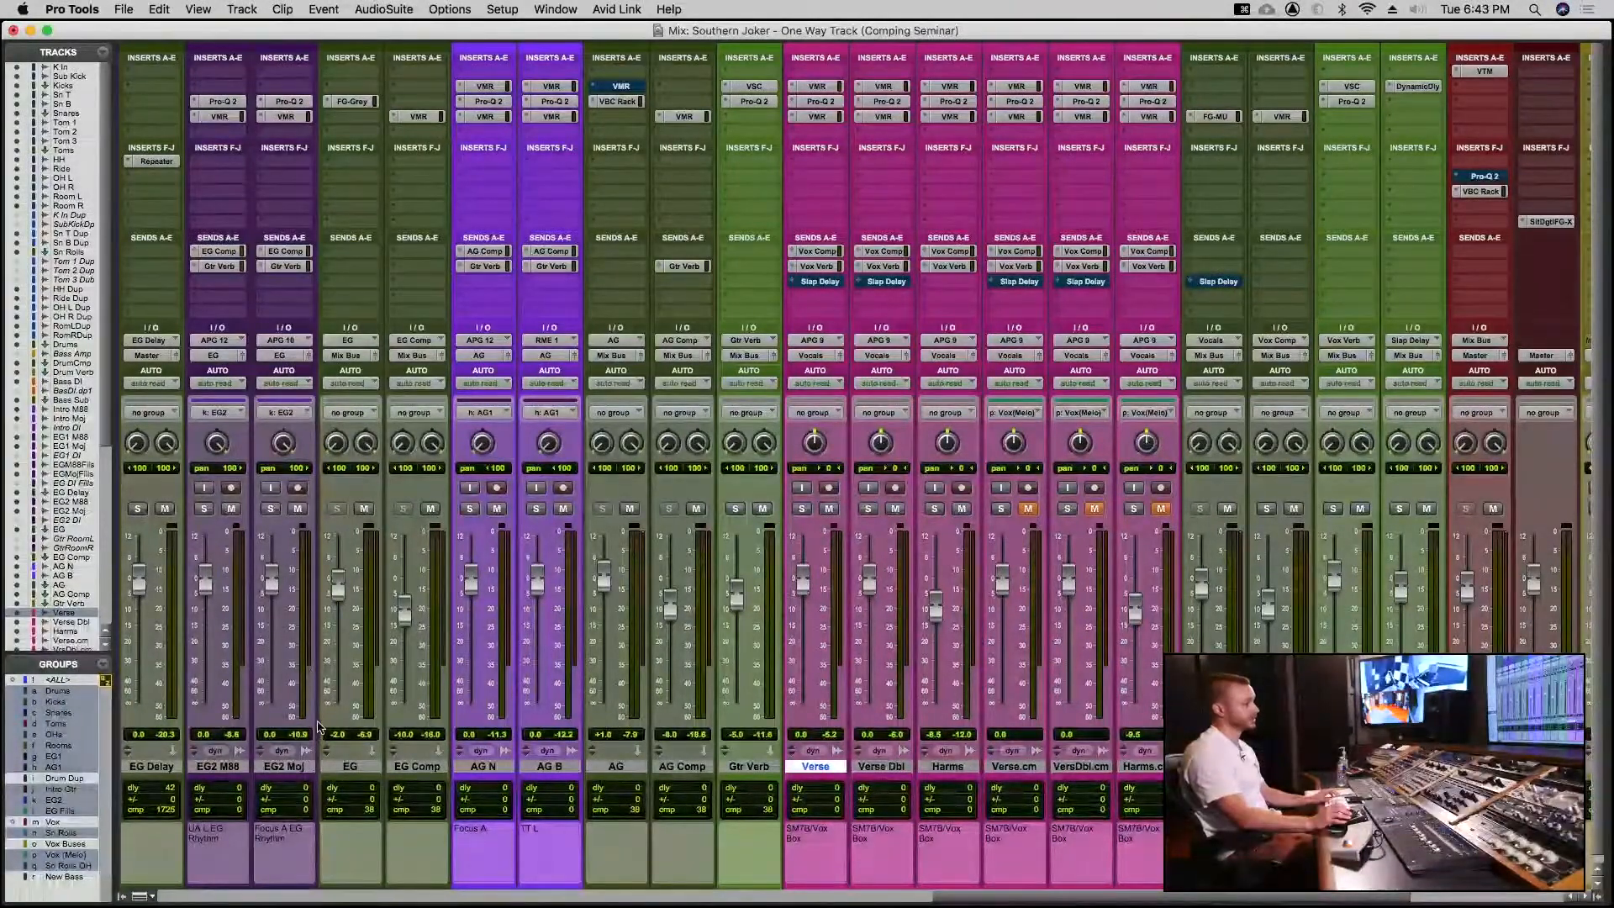
pyautogui.hscroll(-5, 451, 616)
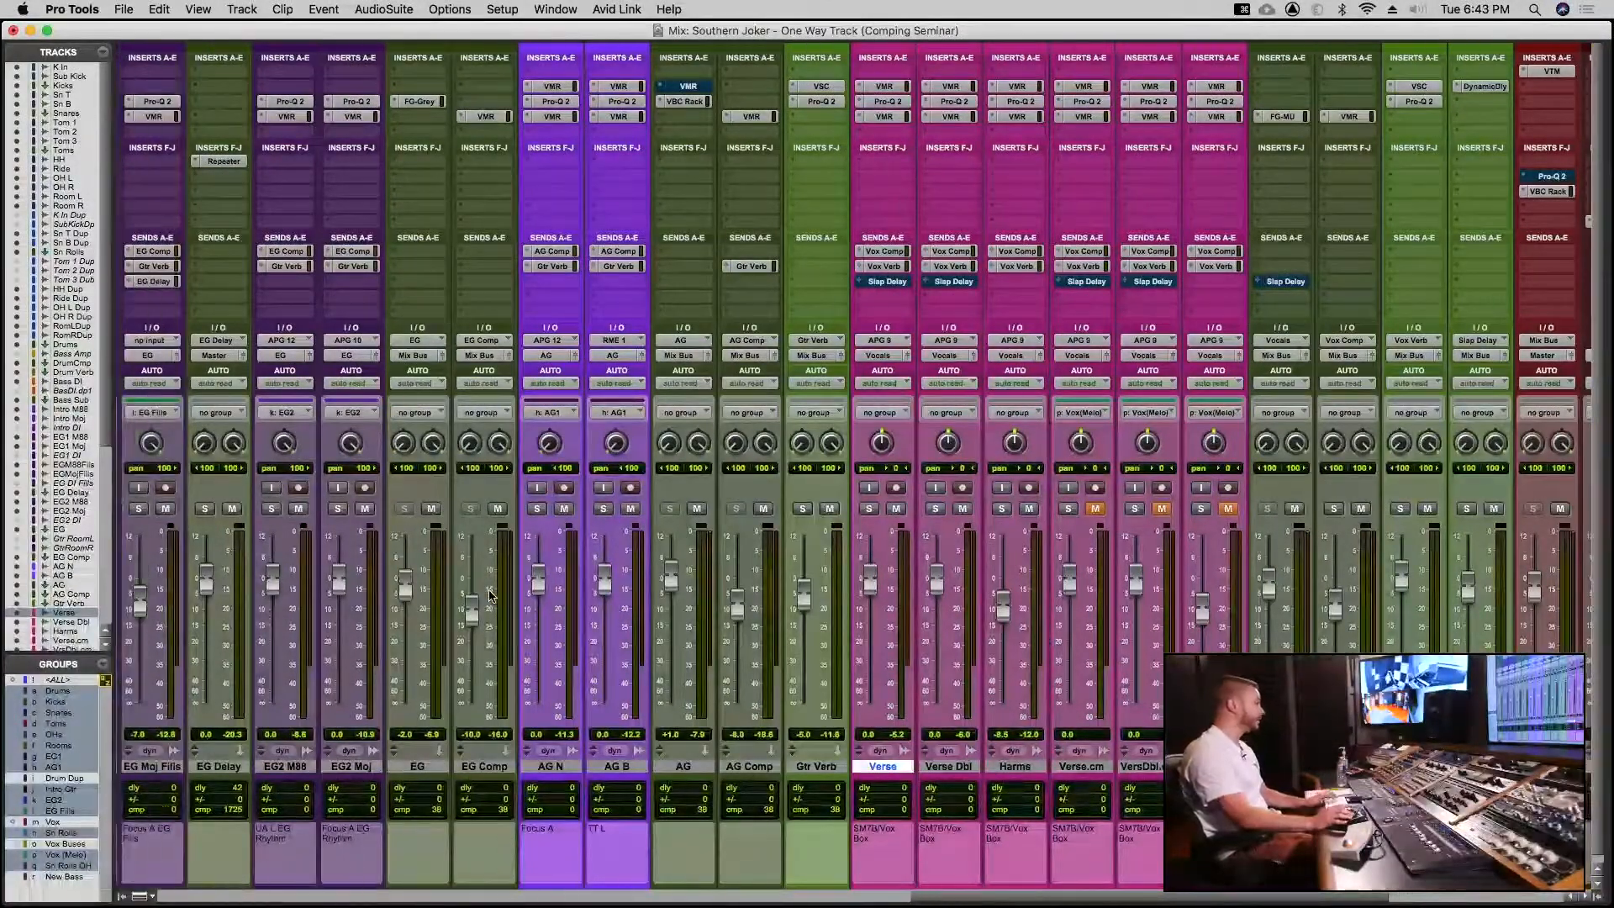
pyautogui.hscroll(-3, 492, 595)
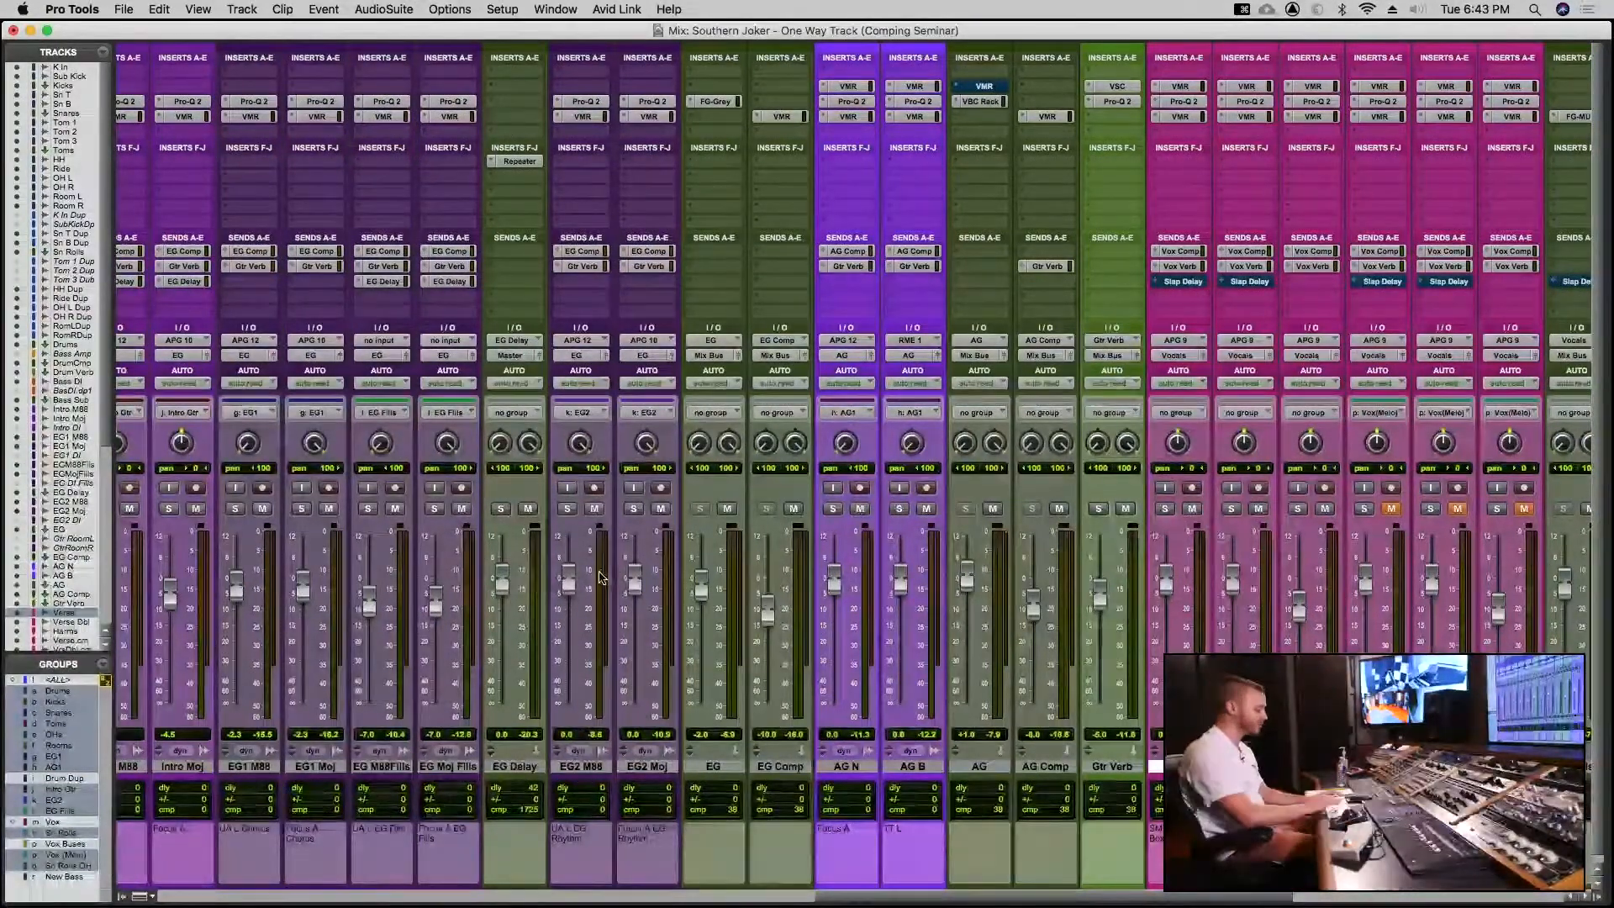
pyautogui.press('super+equal')
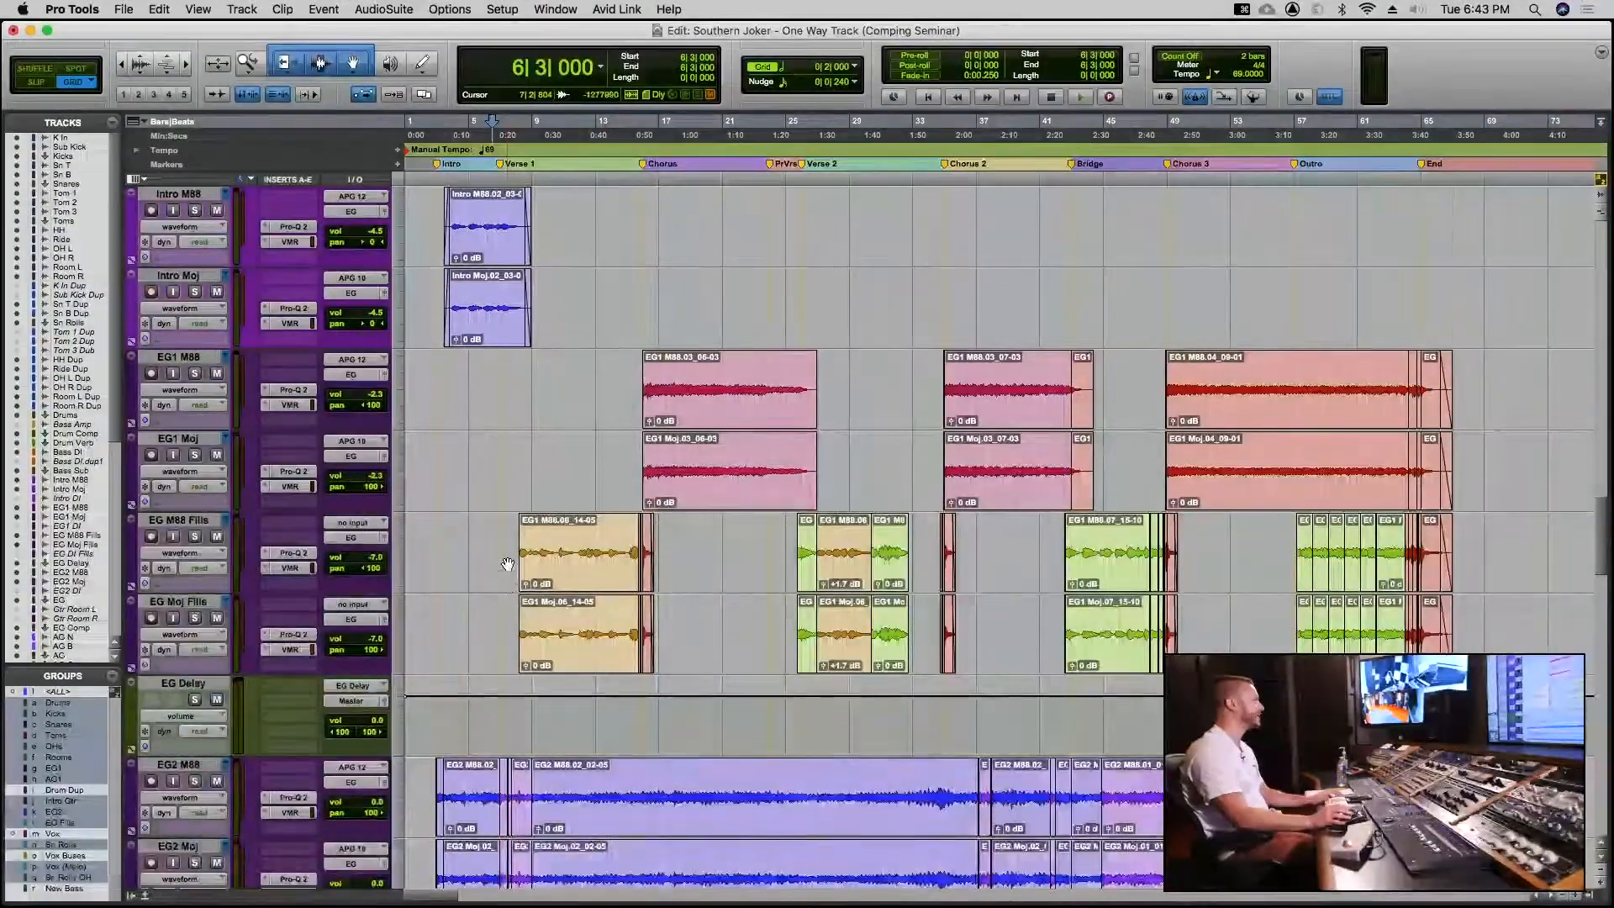
# Compare the bass, intro guitar, EG1 and electric guitar fill tracks across the whole song
pyautogui.scroll(-5, 508, 588)
pyautogui.scroll(6, 508, 580)
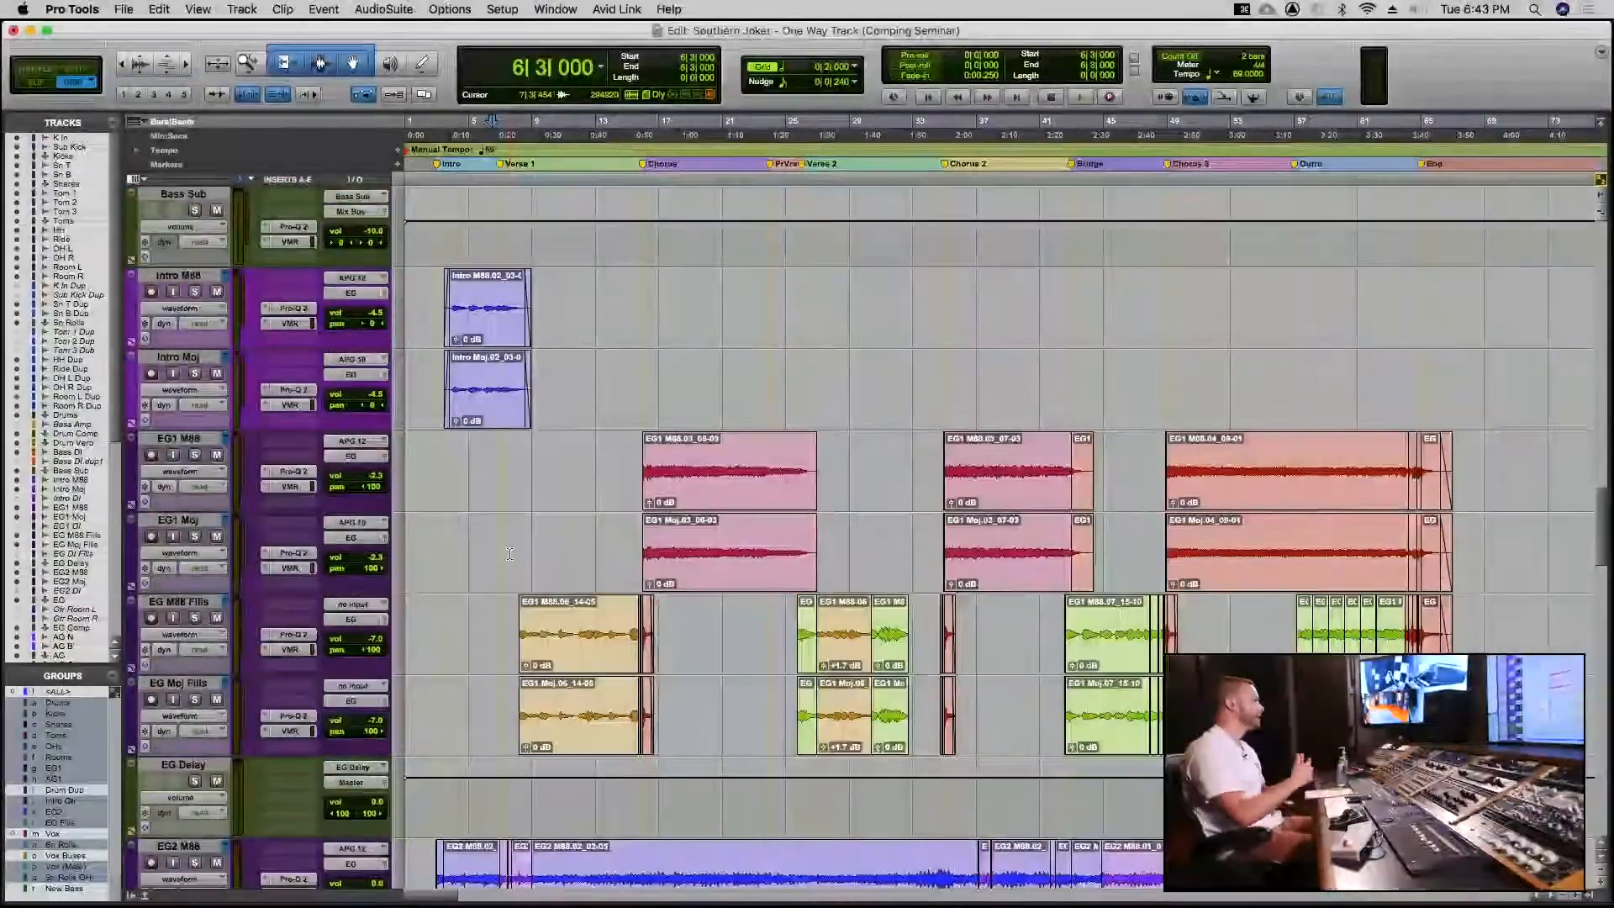
pyautogui.scroll(3, 511, 548)
pyautogui.scroll(2, 511, 544)
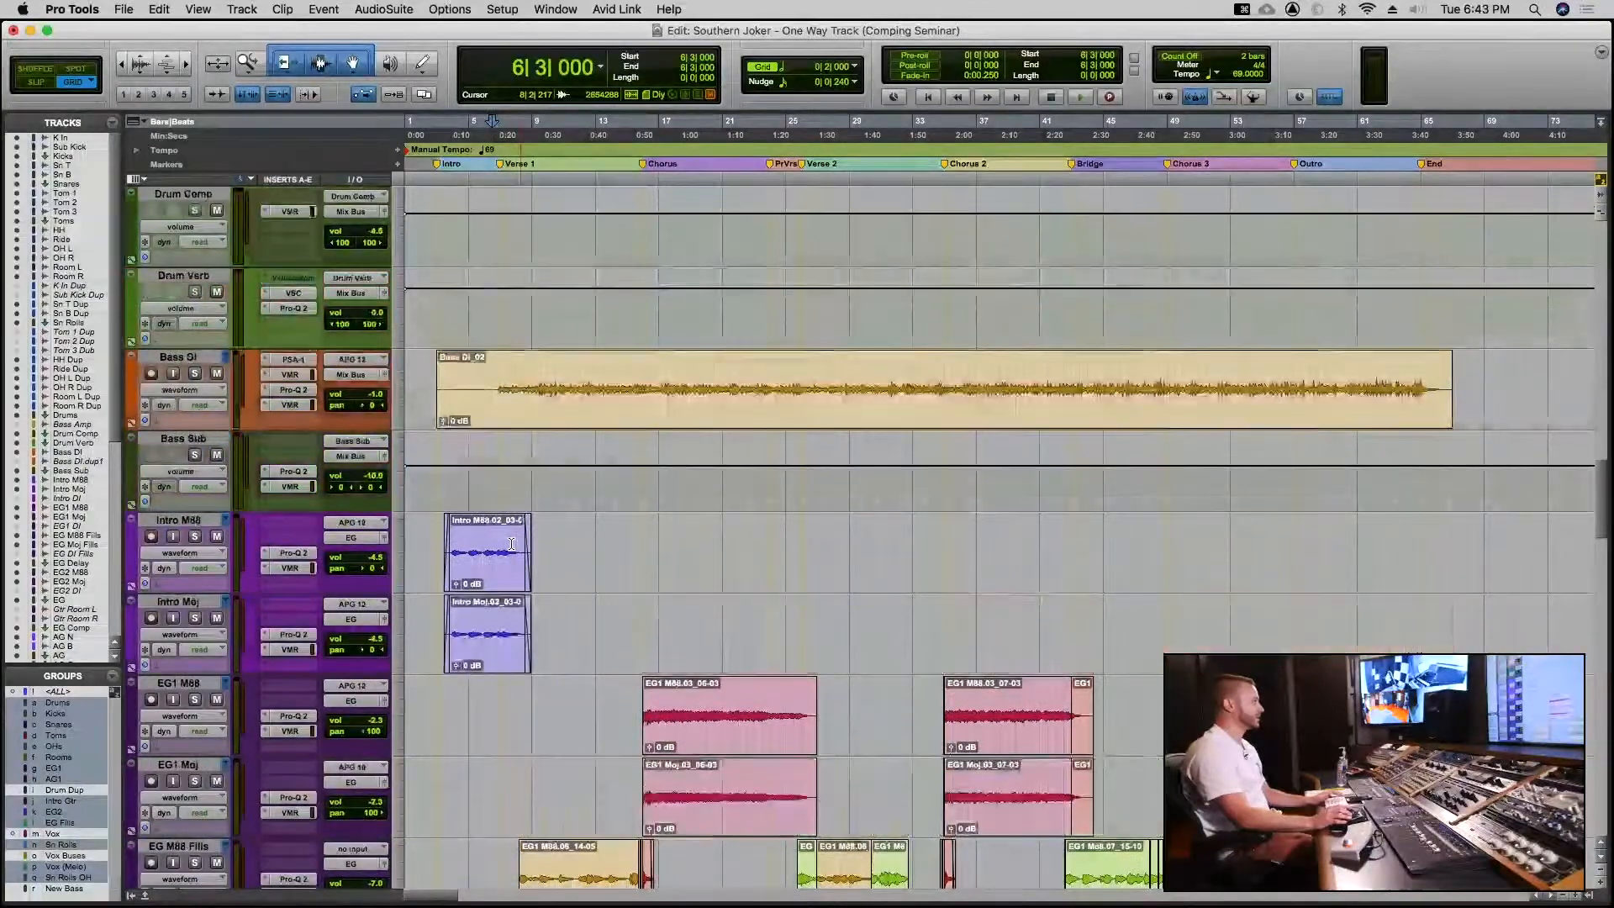
pyautogui.scroll(-4, 509, 580)
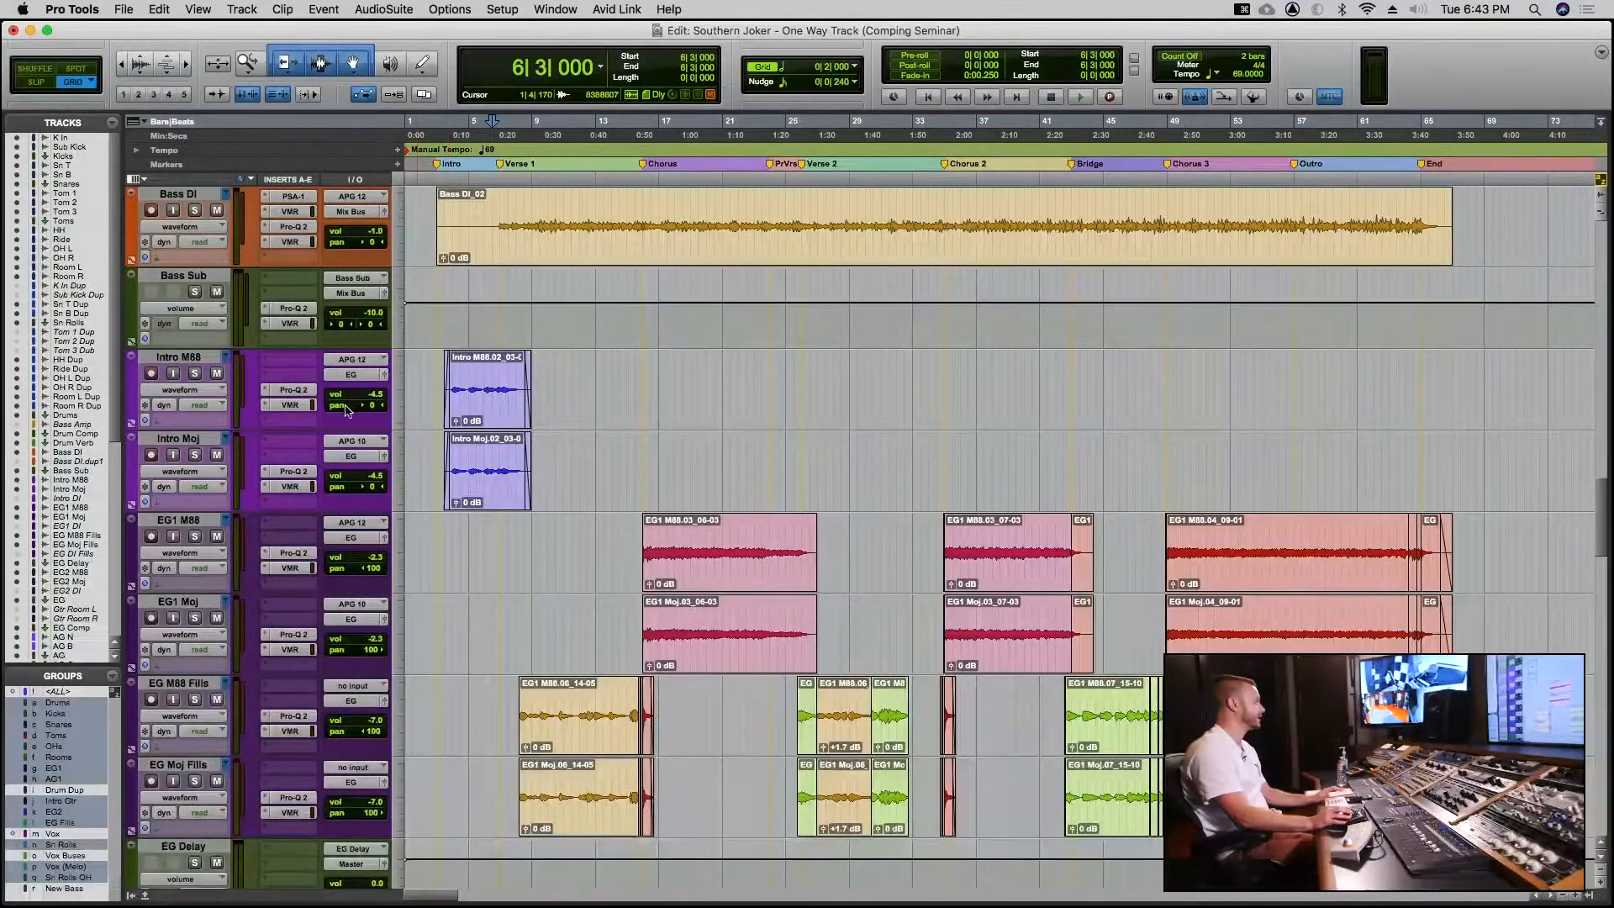
pyautogui.scroll(-10, 471, 538)
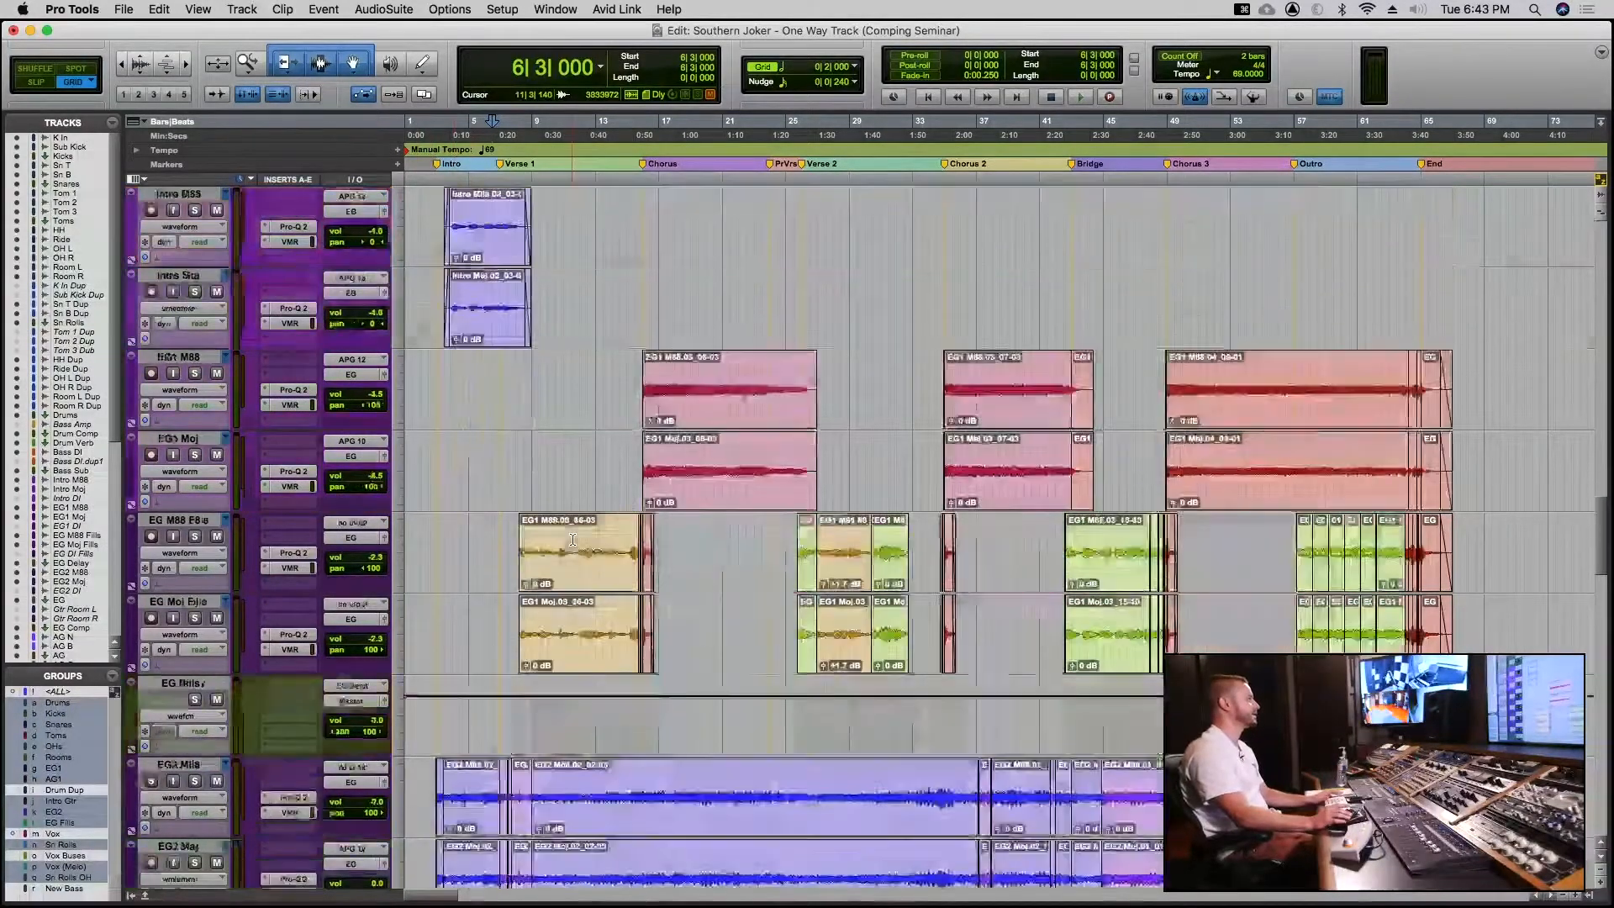
# Review the Verse vocal's track view options and switch the track to volume view
pyautogui.scroll(-11, 491, 568)
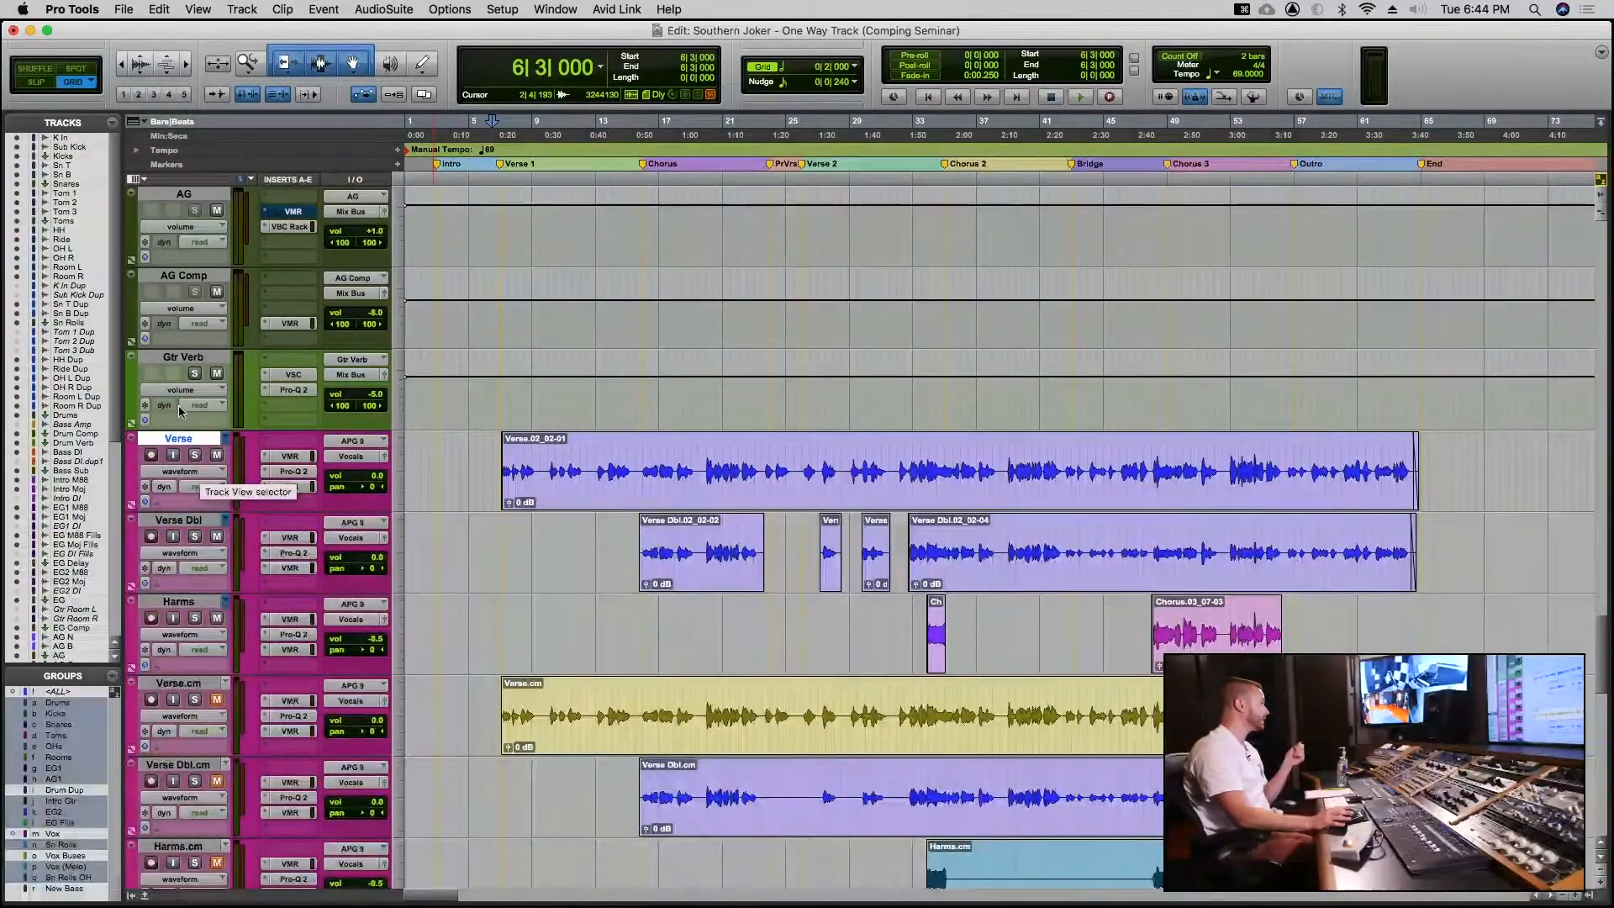
pyautogui.click(192, 474)
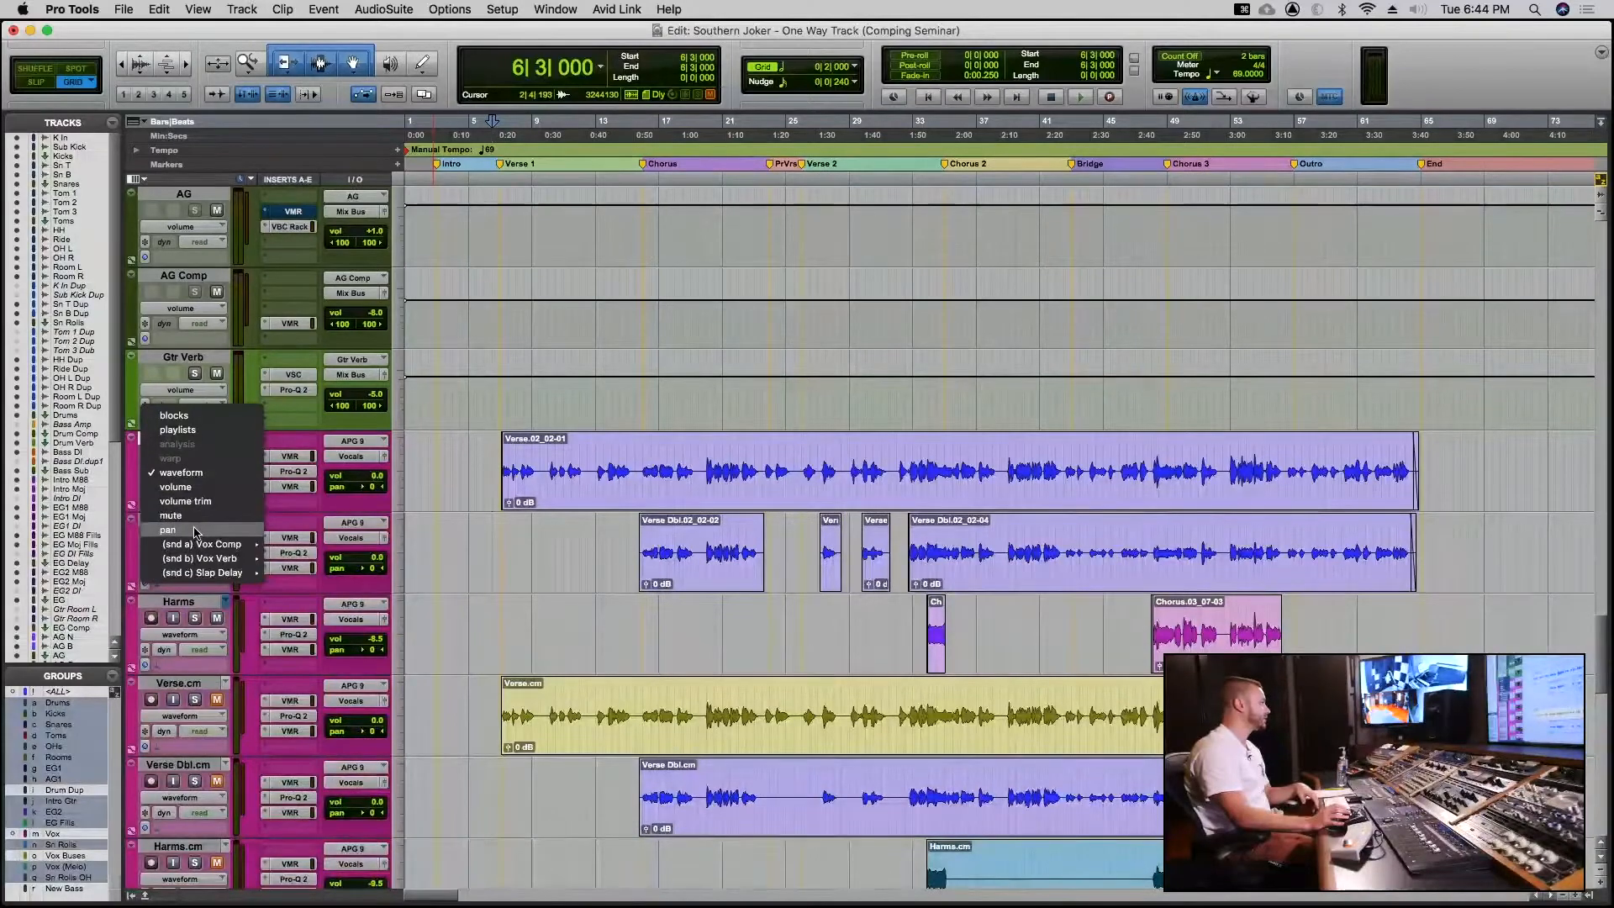
pyautogui.click(432, 454)
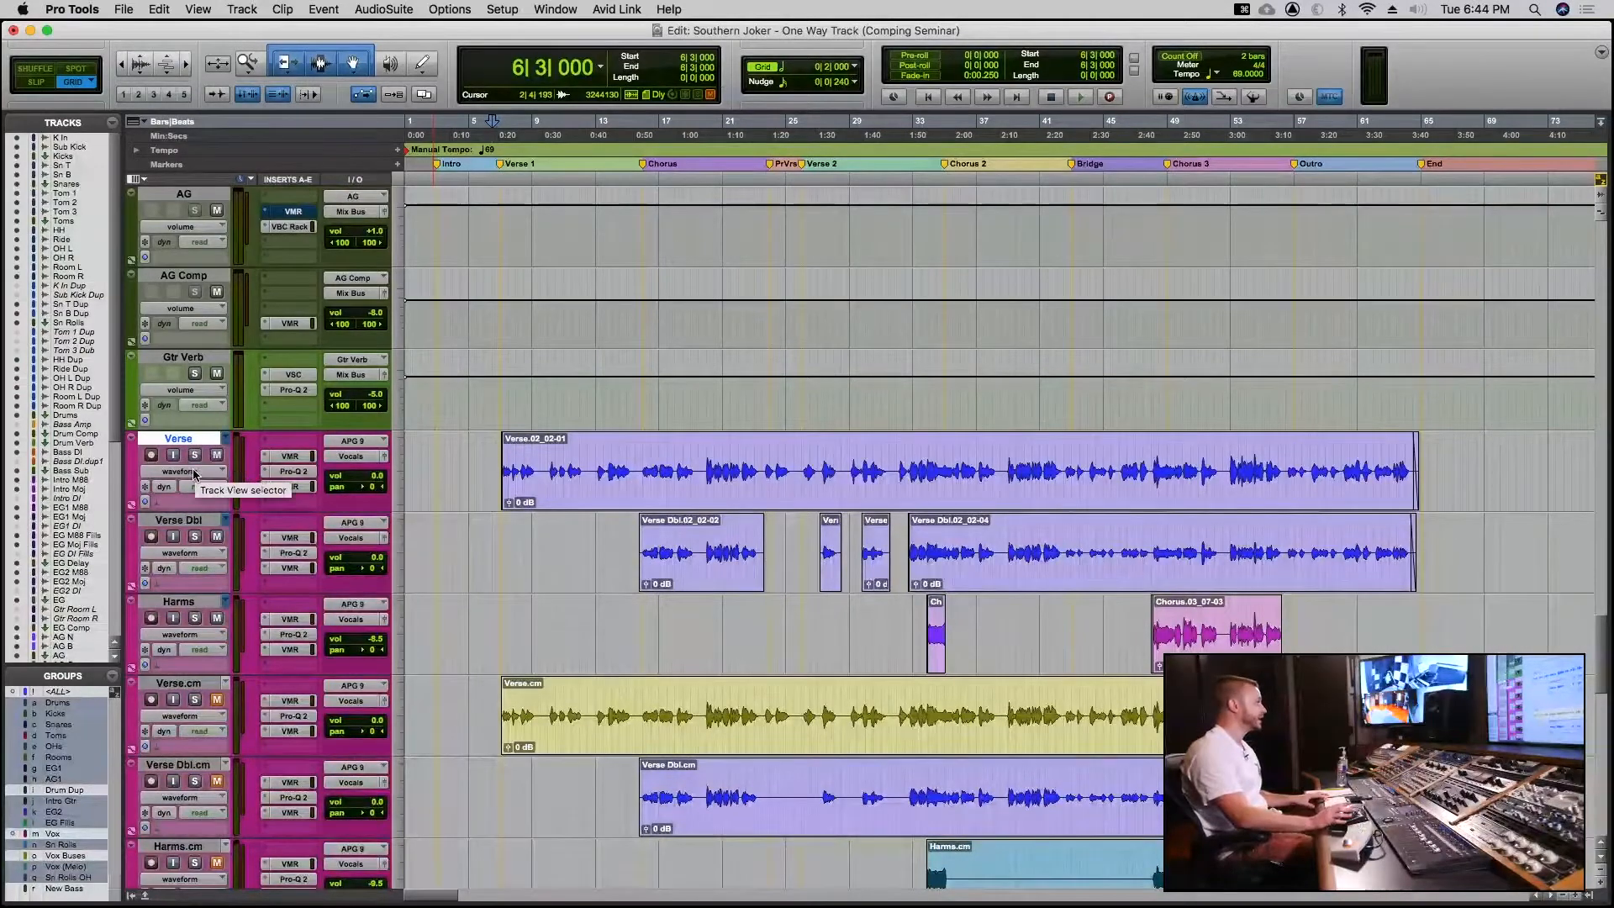
pyautogui.click(193, 472)
pyautogui.click(177, 487)
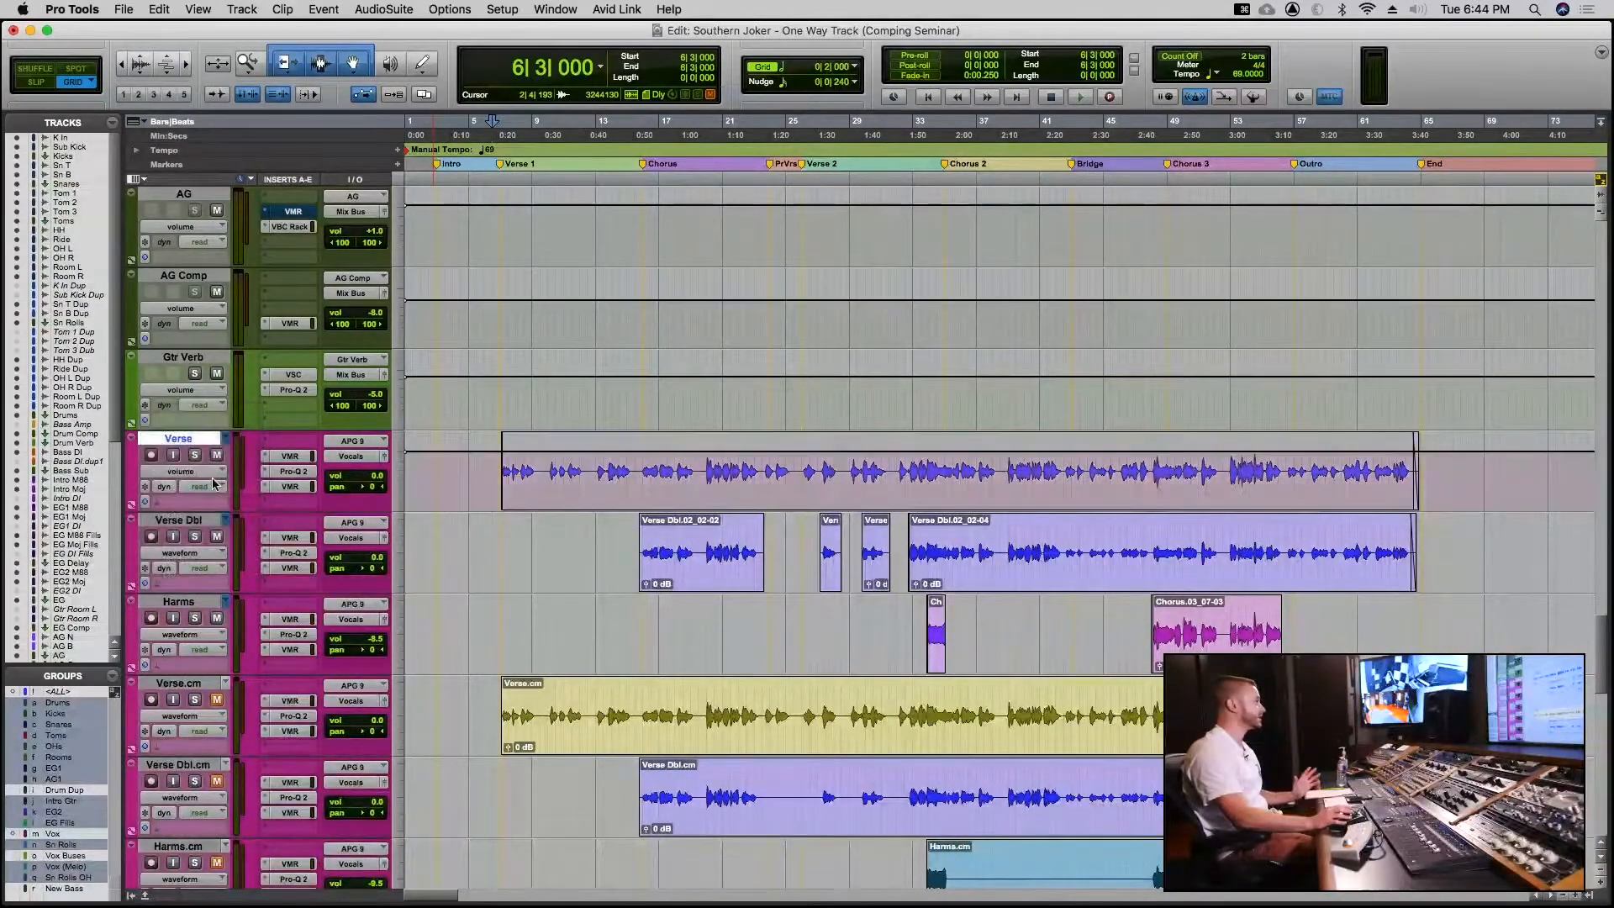
# Show the Verse vocal's takes in playlists view, set the edit cursor at bar 5, beat 1, and return the track to waveform view
pyautogui.click(205, 473)
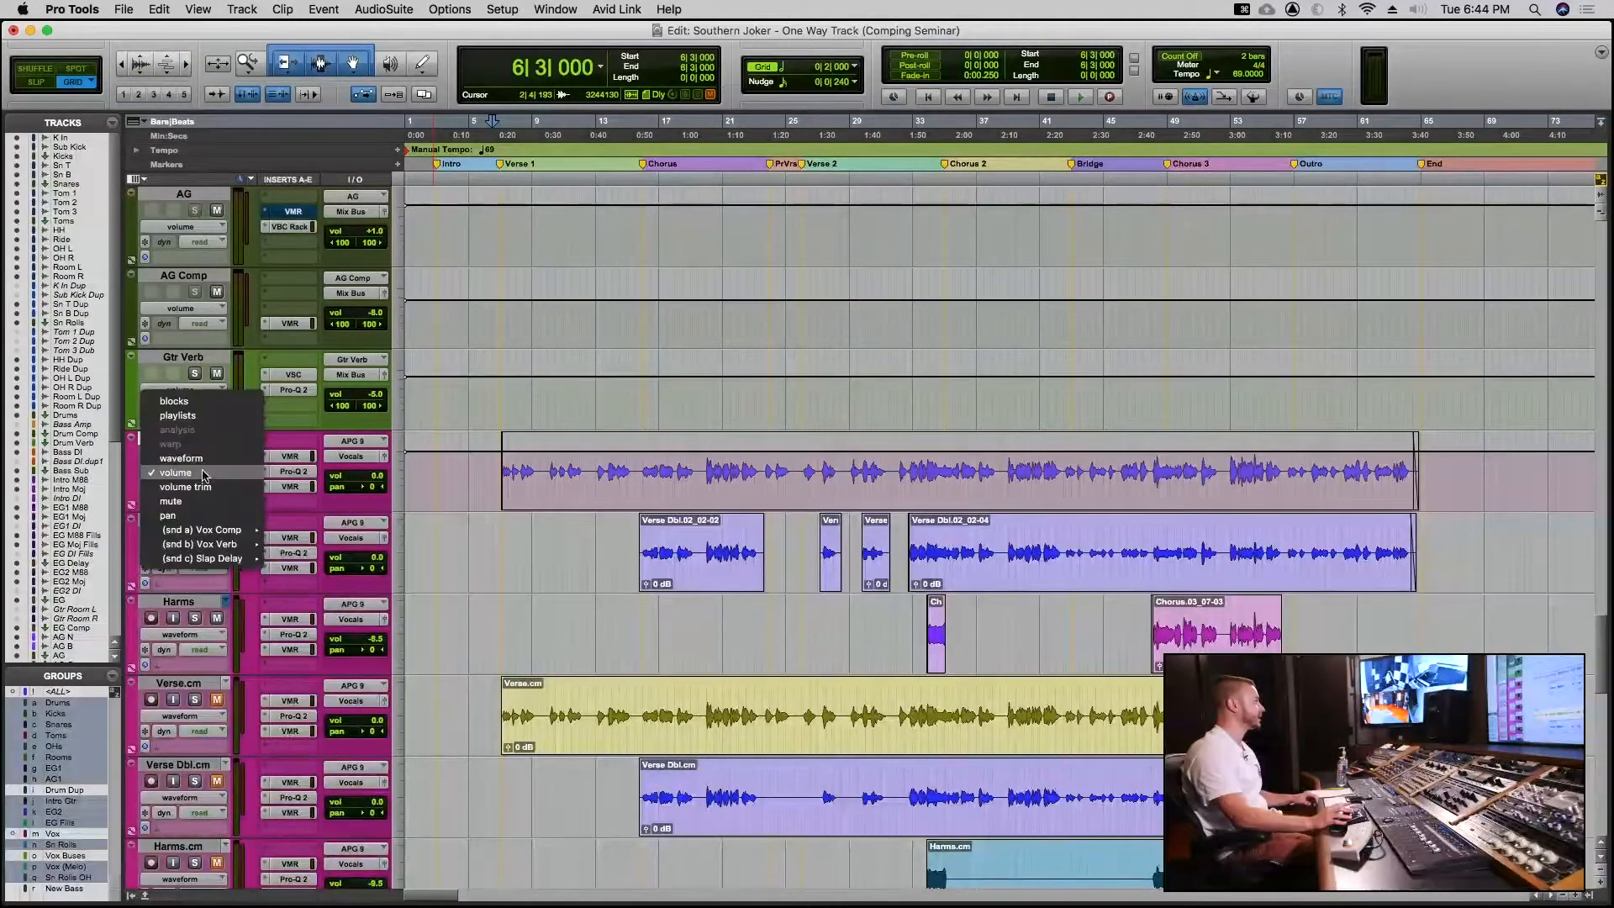
pyautogui.click(195, 418)
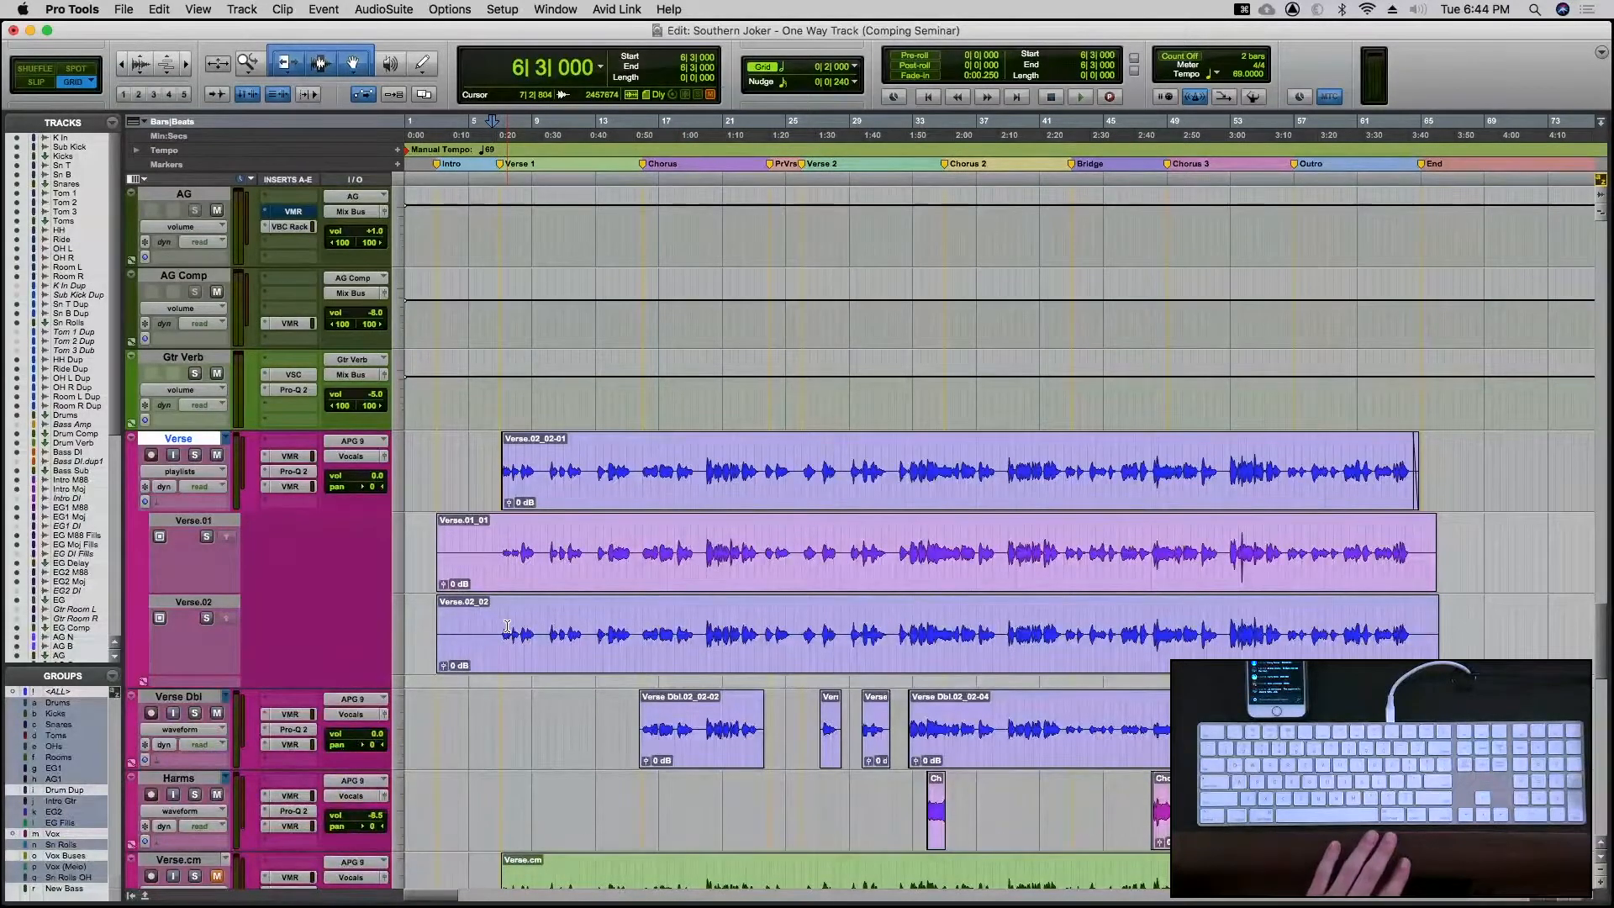
pyautogui.click(468, 531)
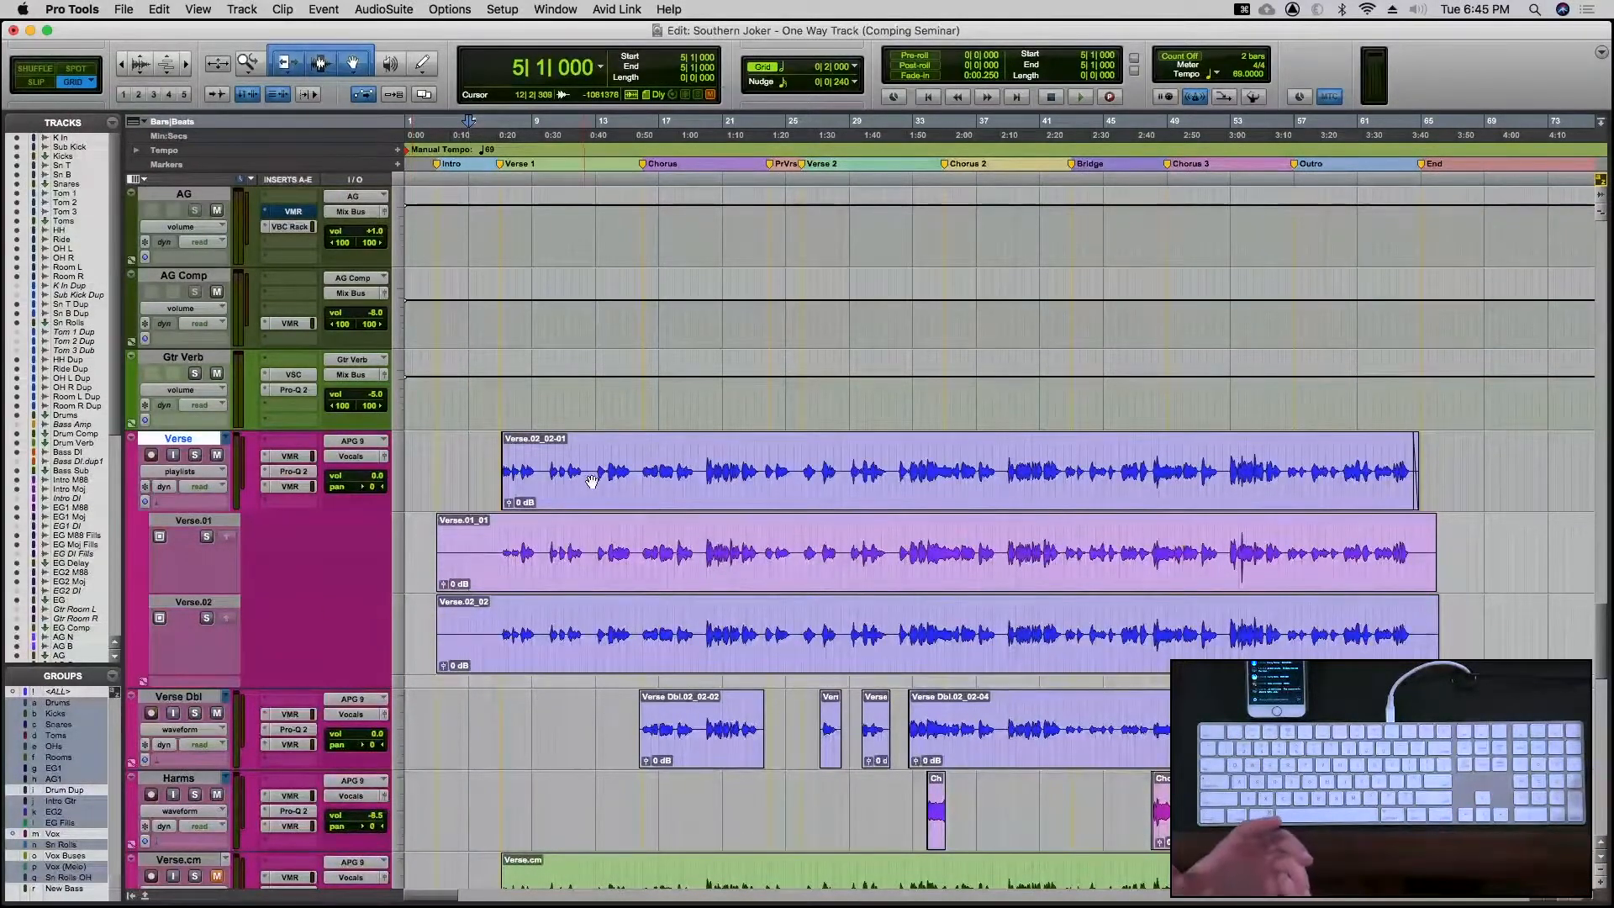
pyautogui.click(210, 476)
pyautogui.click(196, 514)
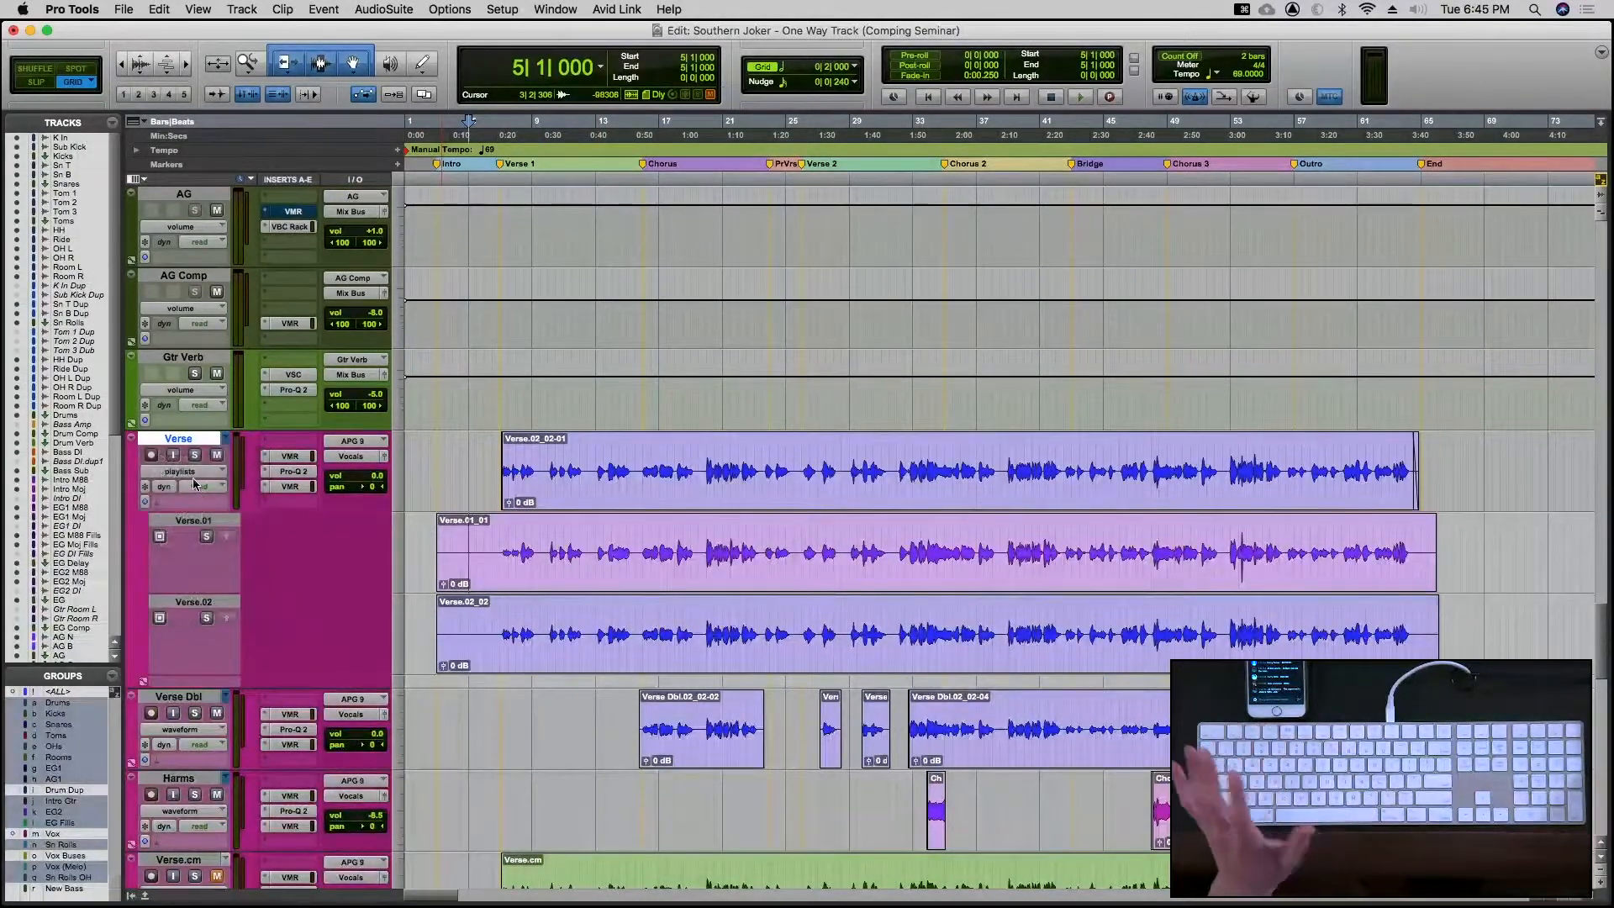
# Look through the guitar, bass, drum and vocal channel strips in the Mix window and return to the Edit window
pyautogui.press('super+equal')
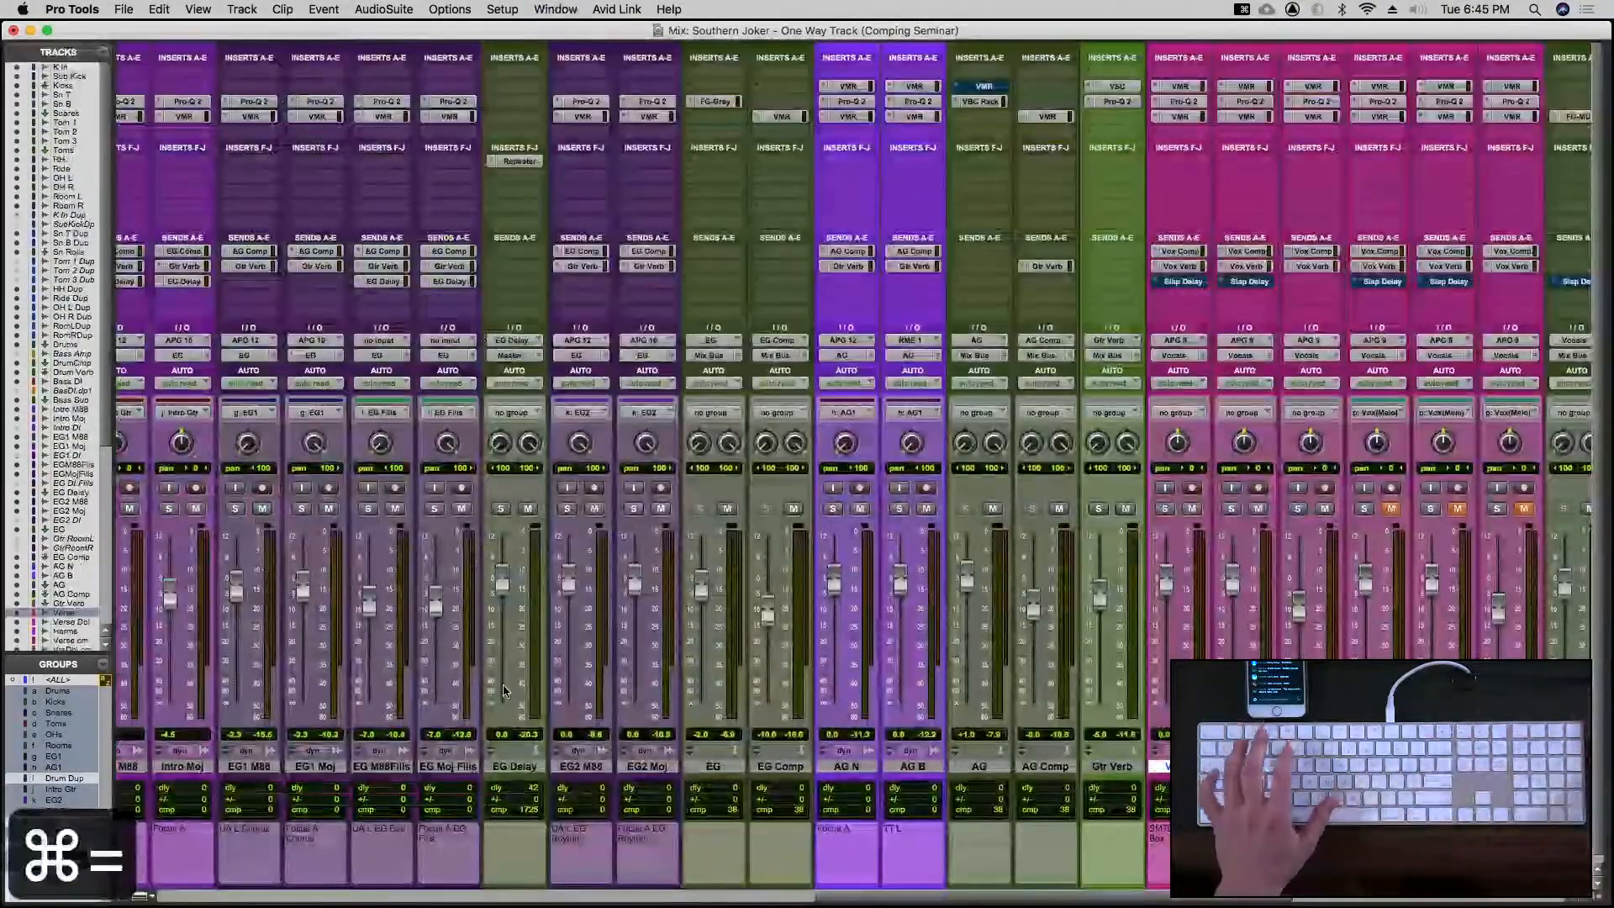
pyautogui.hscroll(-10, 686, 749)
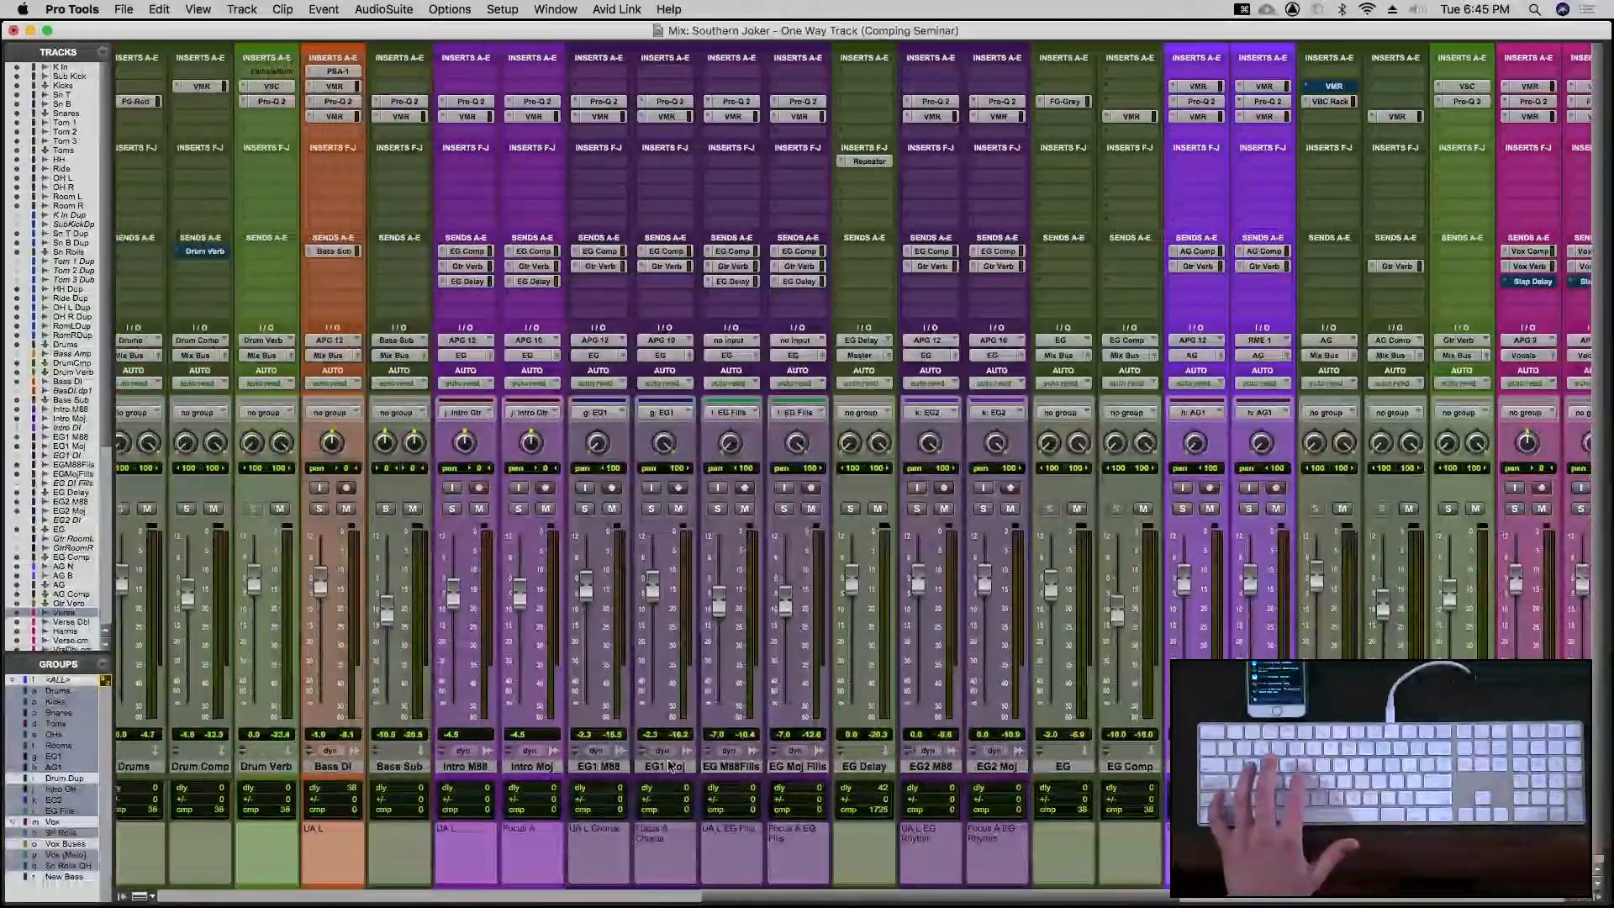
pyautogui.hscroll(-13, 670, 765)
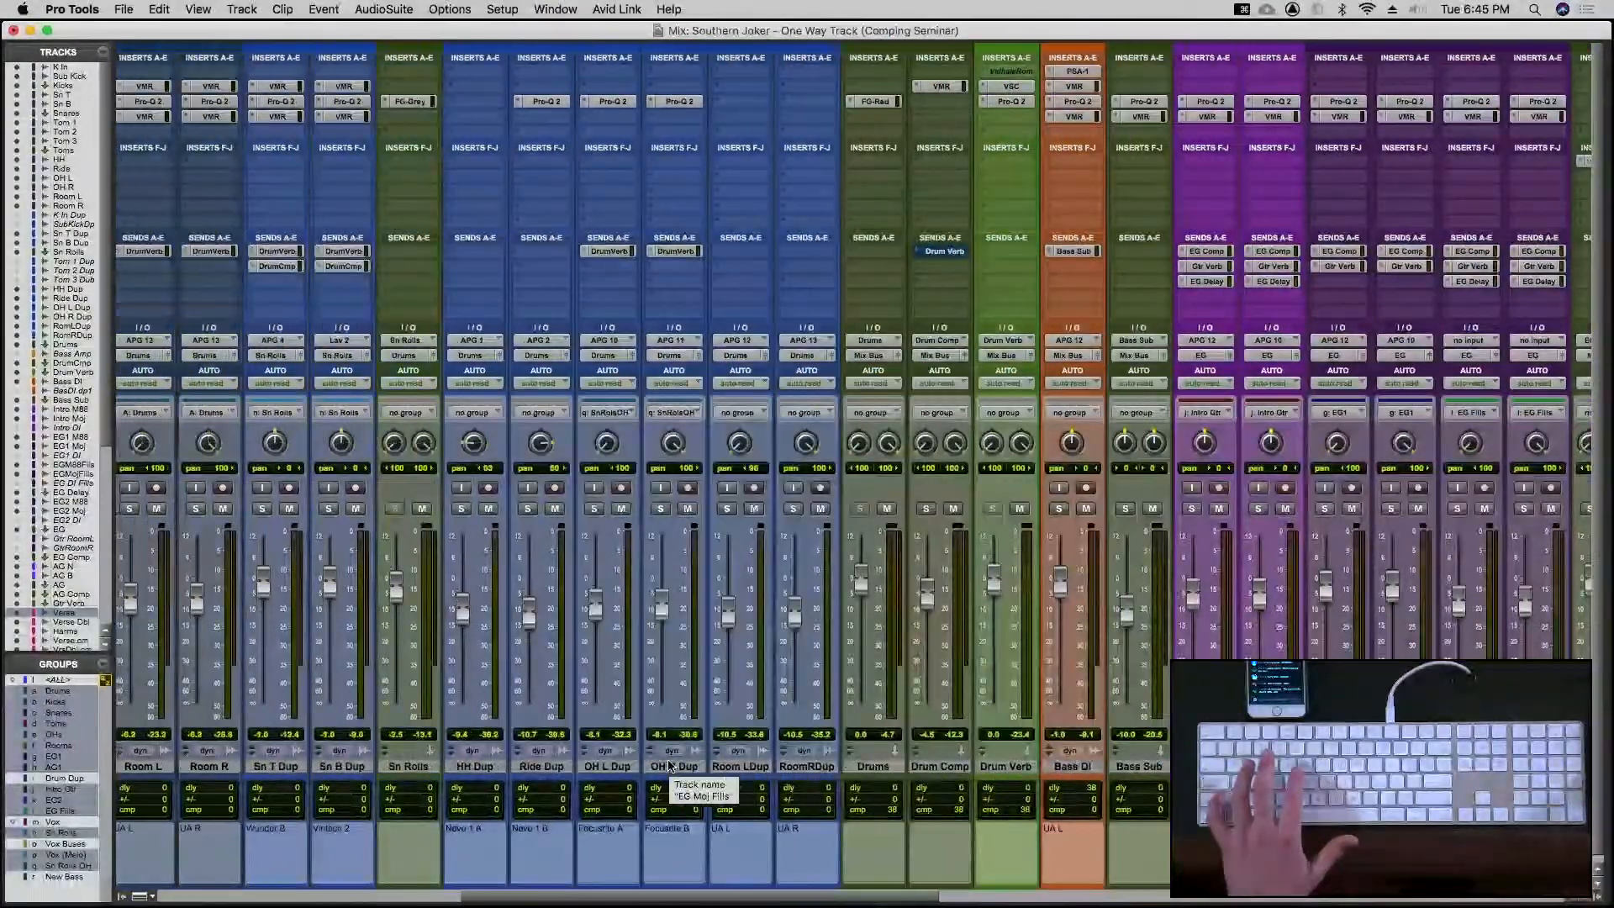
pyautogui.hscroll(-1, 670, 765)
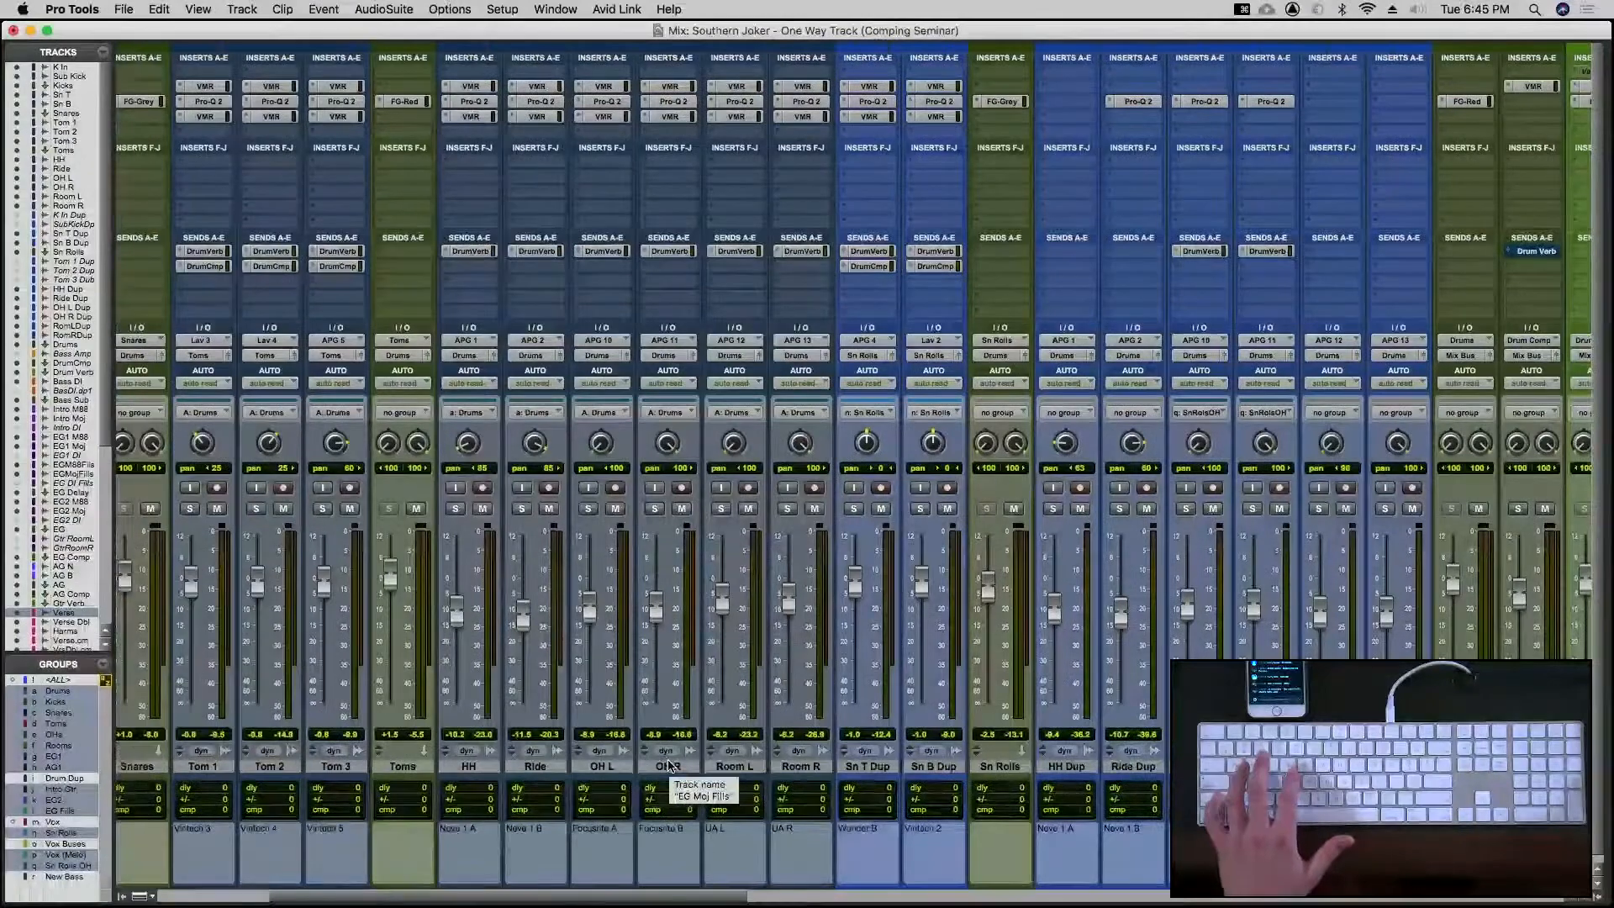
pyautogui.hscroll(-1, 327, 767)
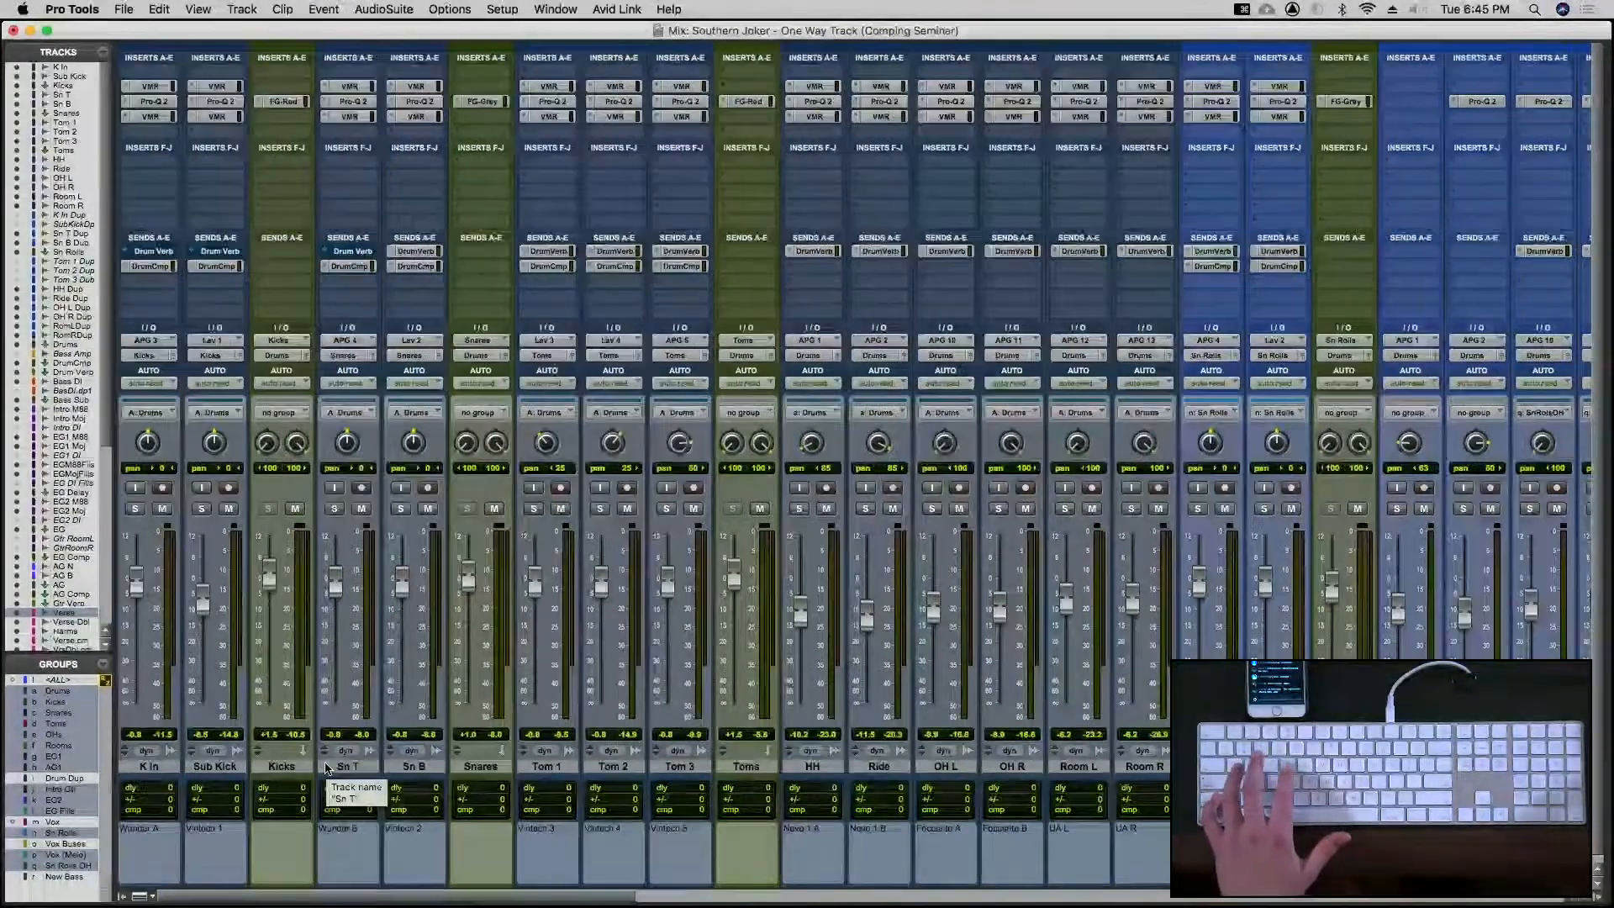
pyautogui.hscroll(10, 246, 827)
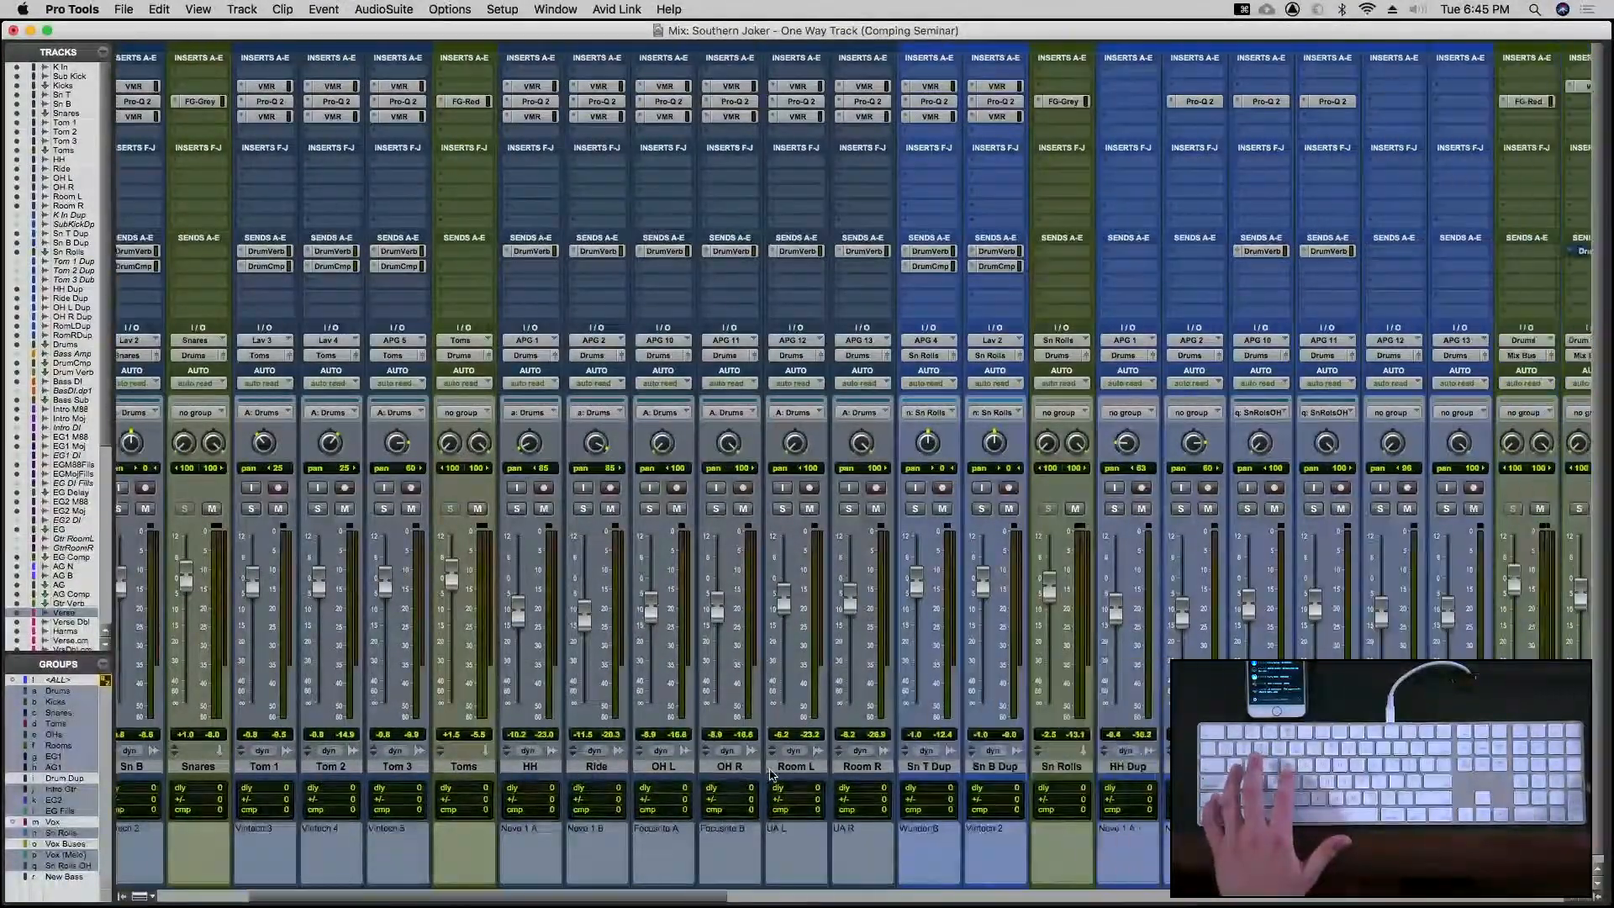
pyautogui.hscroll(14, 771, 774)
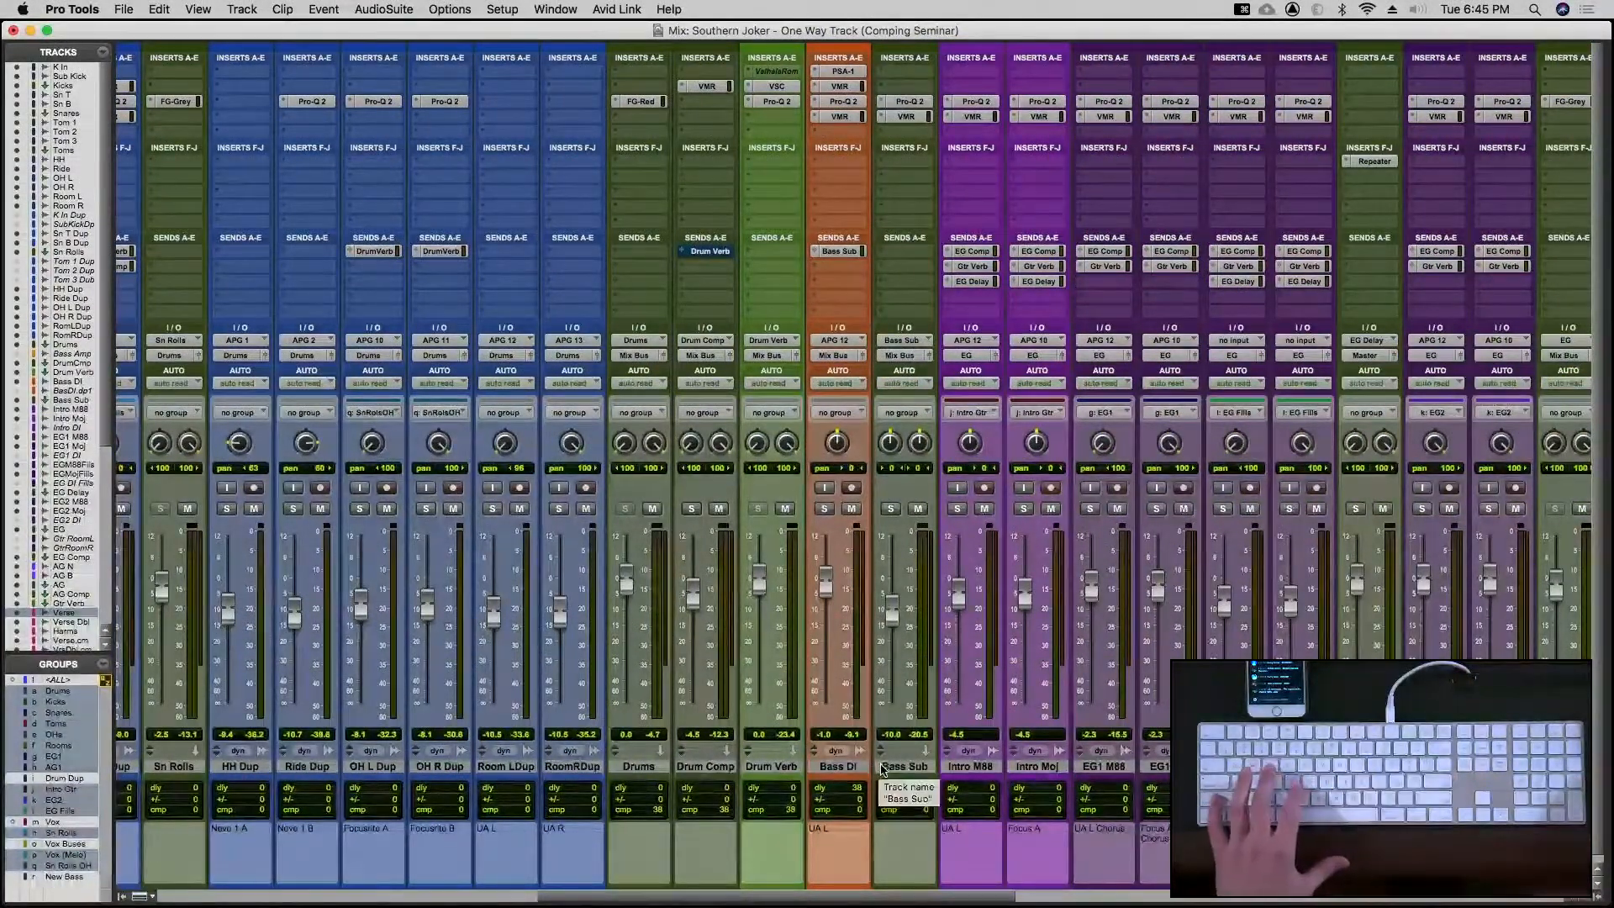
pyautogui.hscroll(6, 879, 766)
pyautogui.hscroll(10, 889, 784)
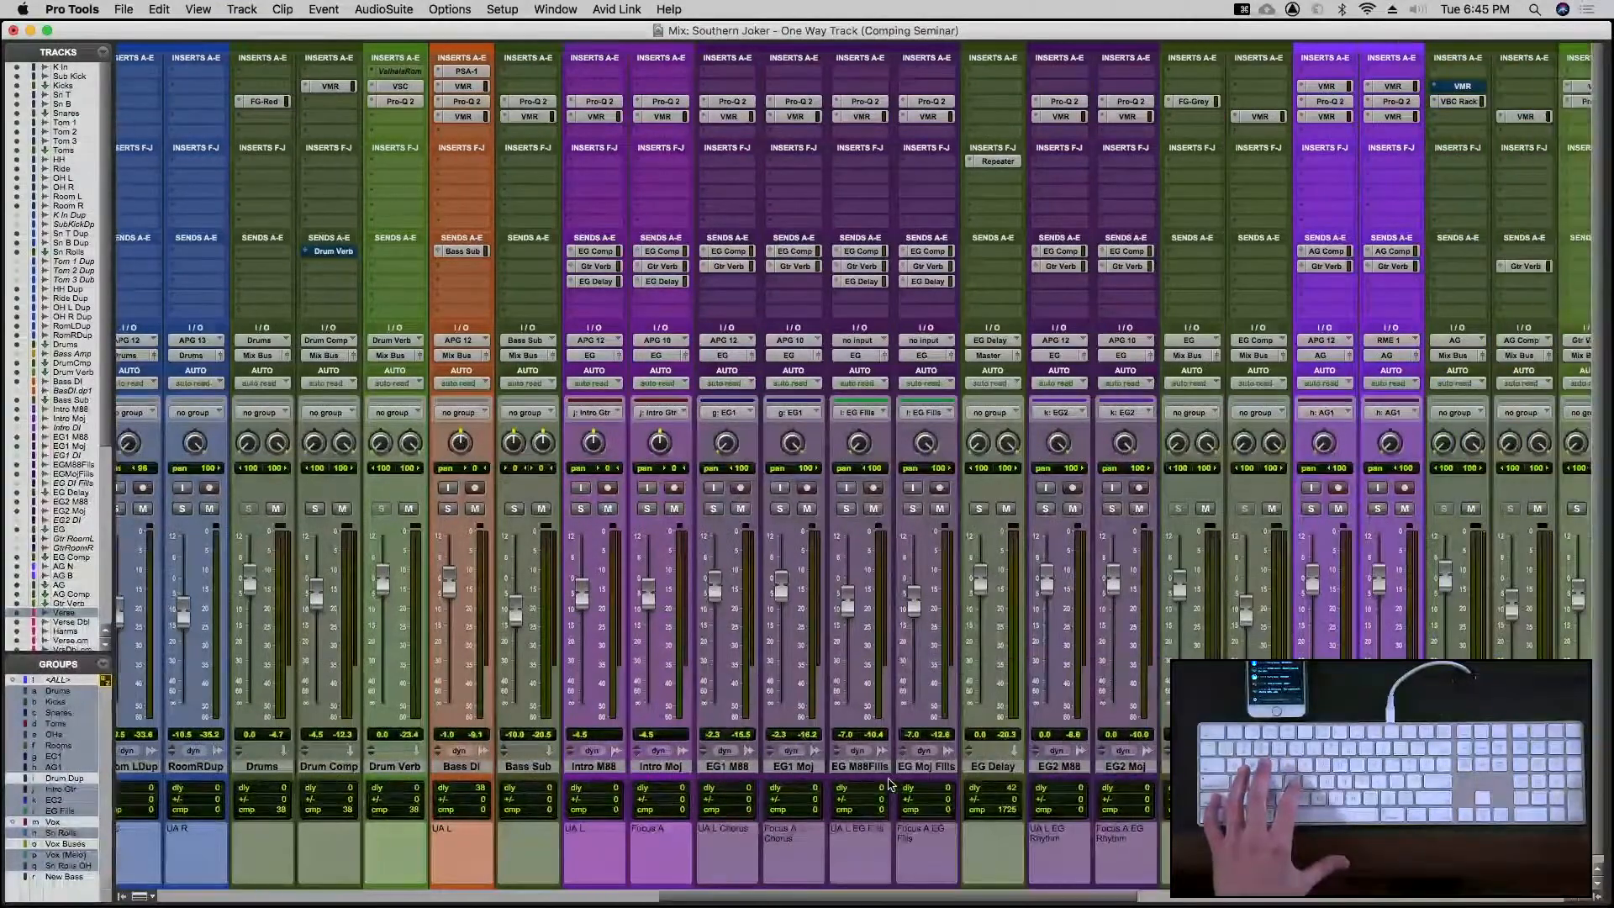
pyautogui.hscroll(6, 887, 792)
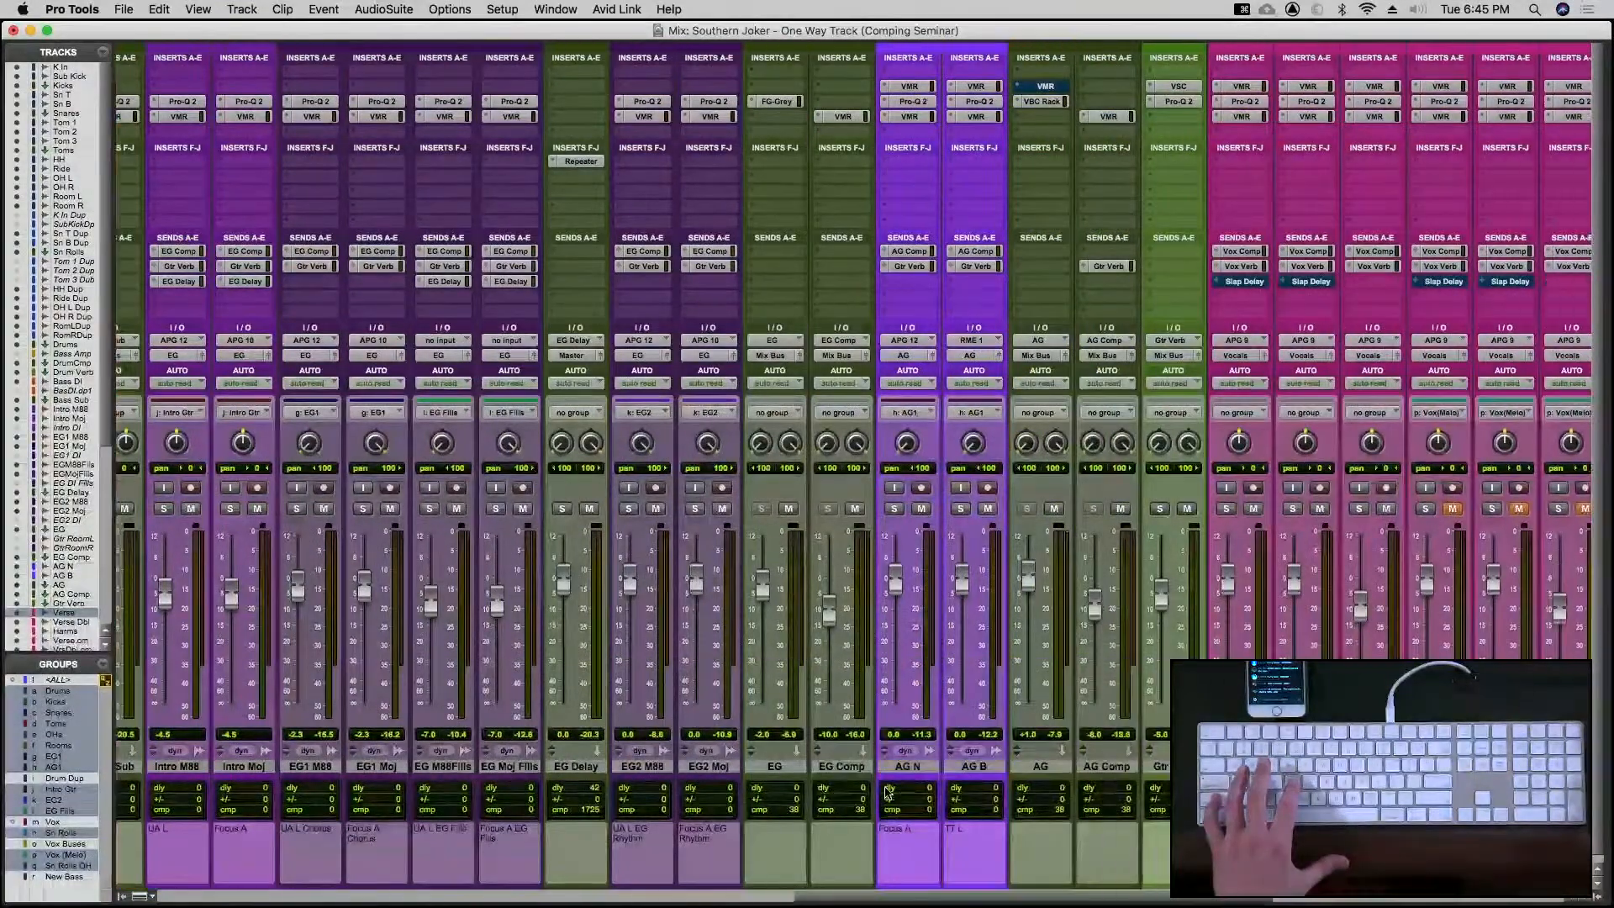
pyautogui.press('super+equal')
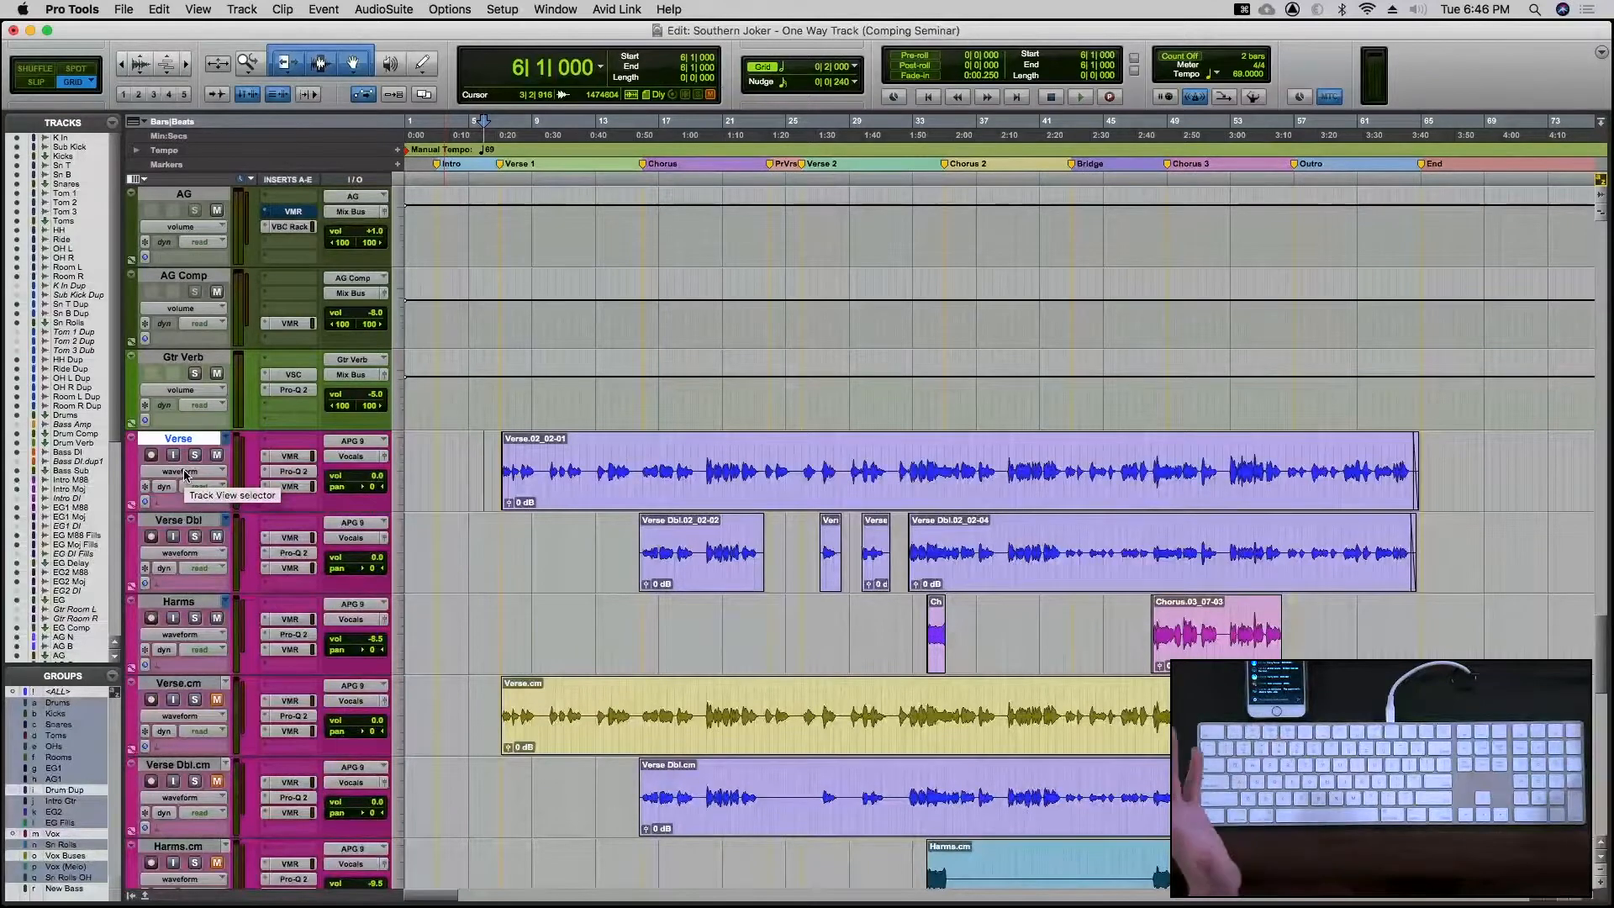
# Create an empty playlist named Verse.03 on the Verse track, undo it, and cancel a second new-playlist request
pyautogui.click(227, 440)
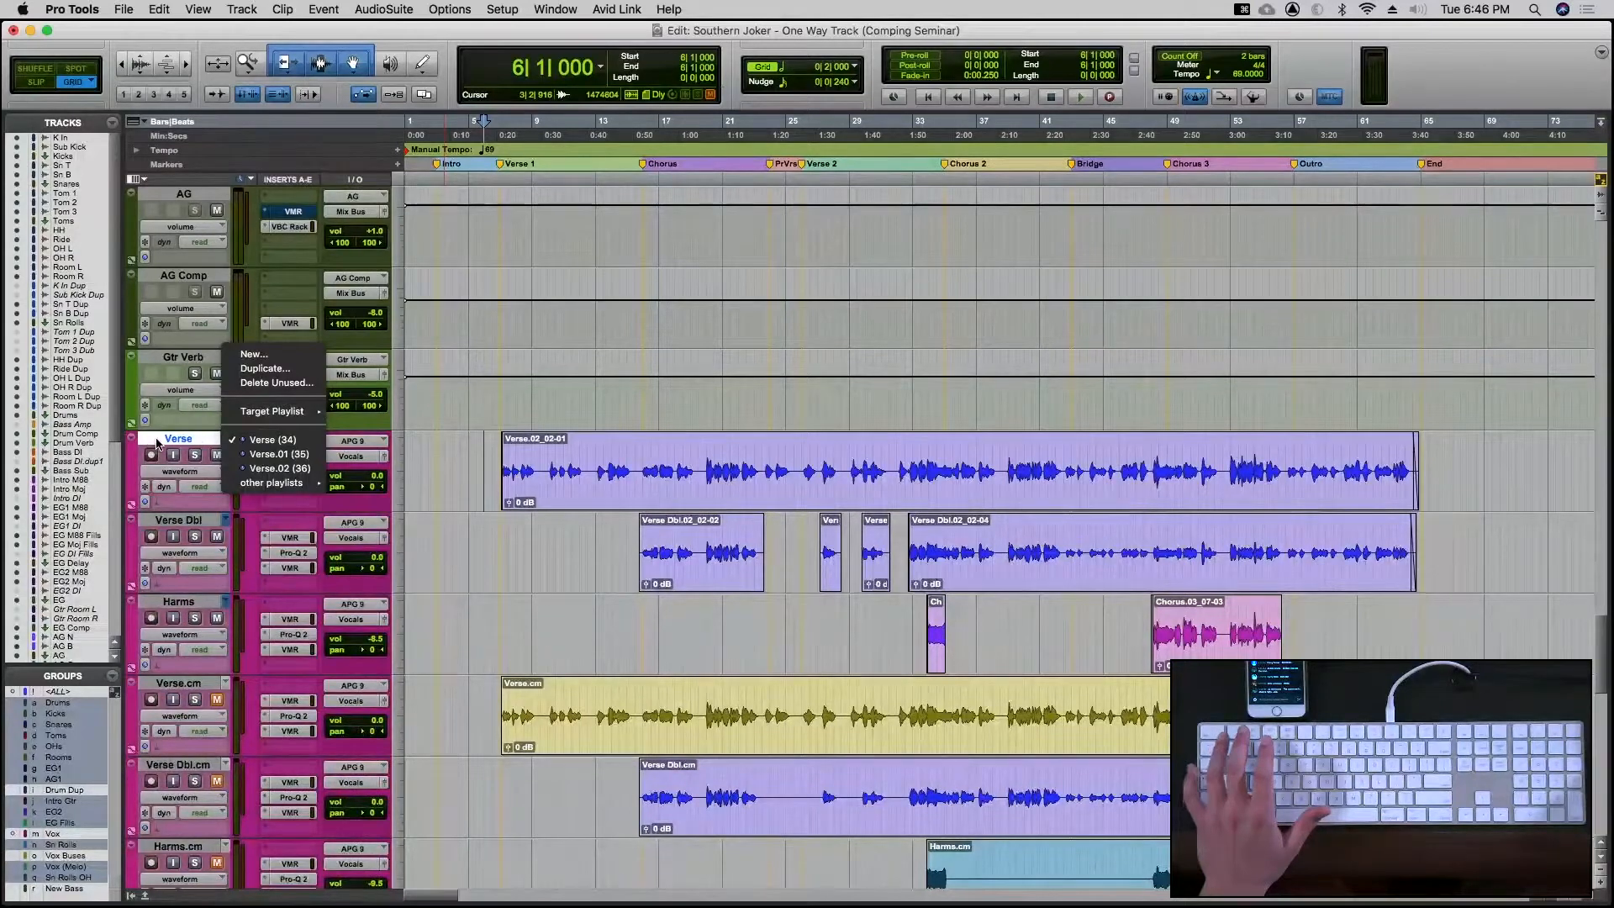
pyautogui.click(266, 357)
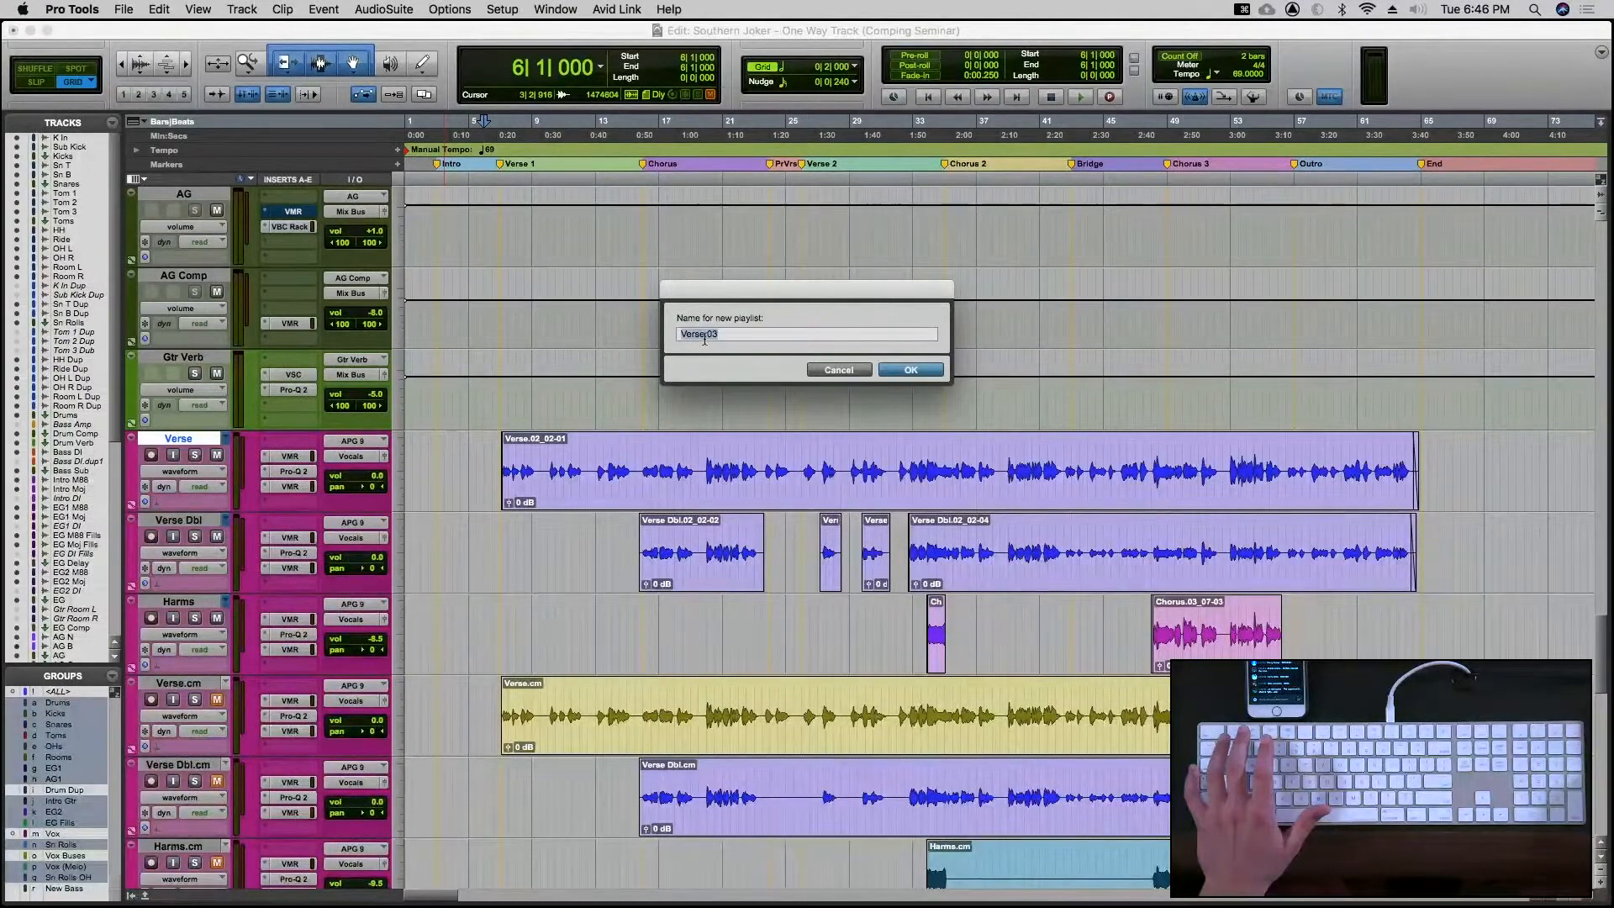
pyautogui.click(897, 368)
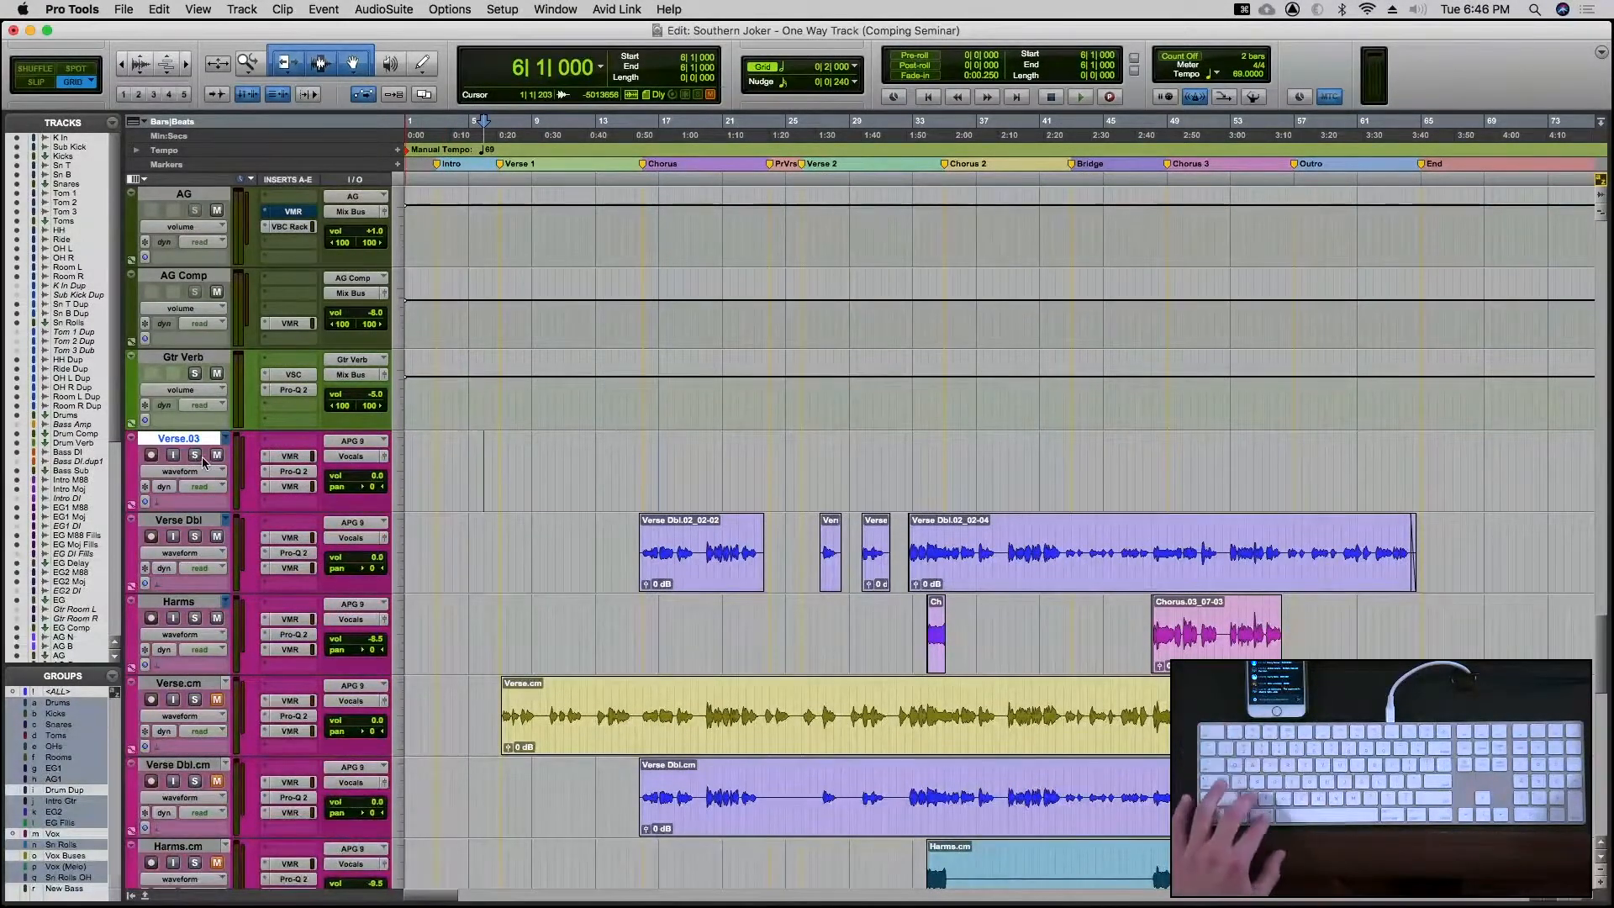
pyautogui.press('super+z')
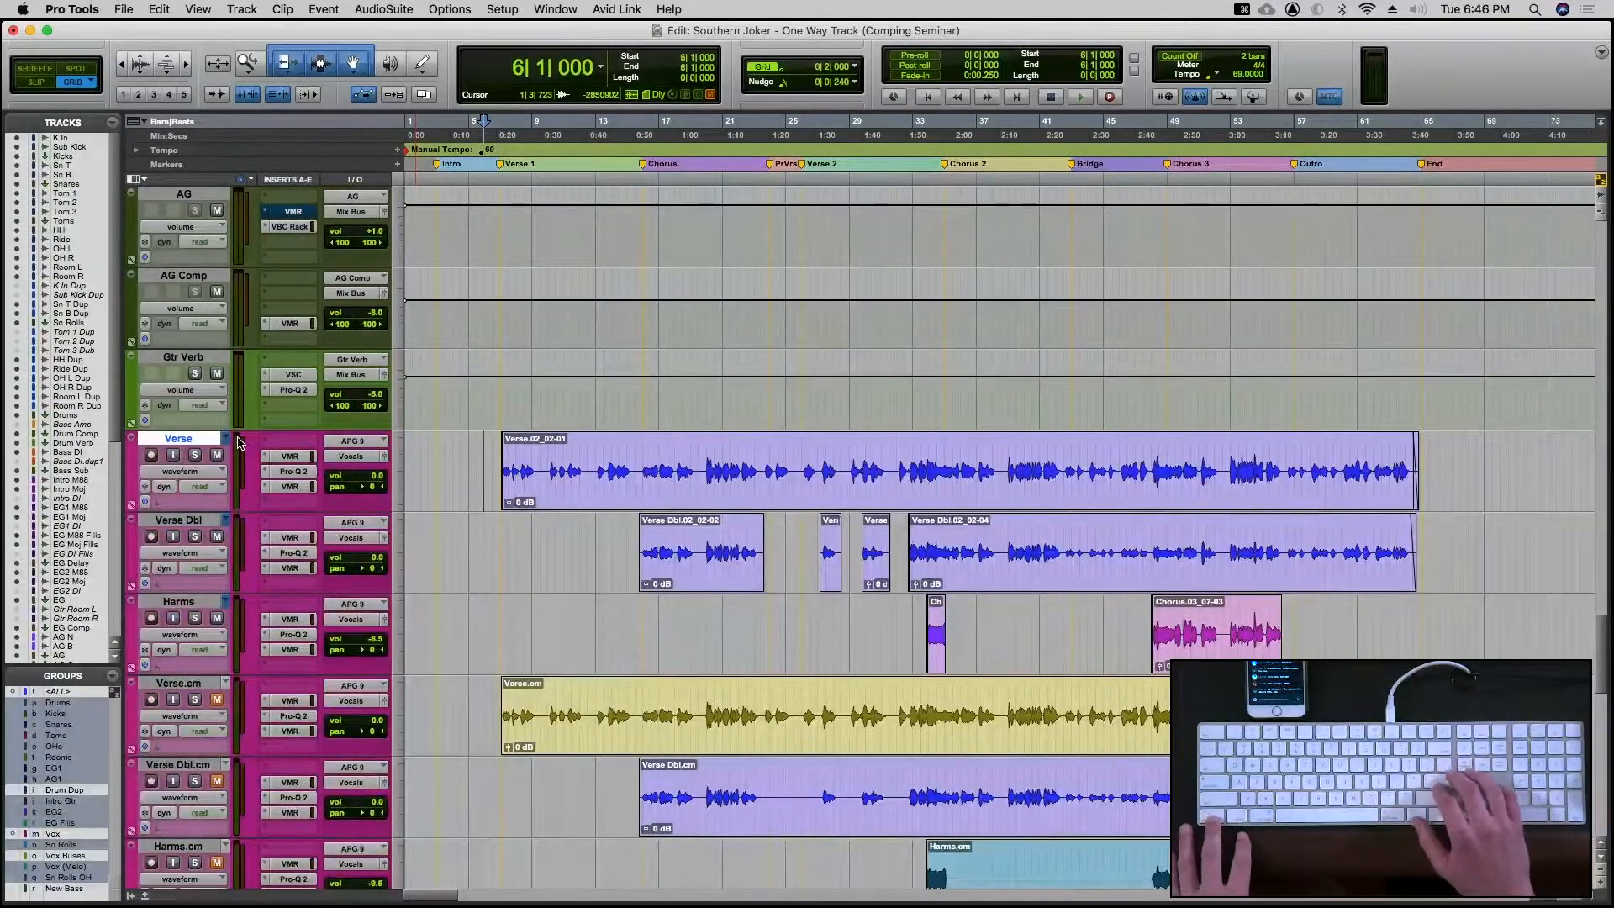
pyautogui.hotkey('ctrl', '\\')
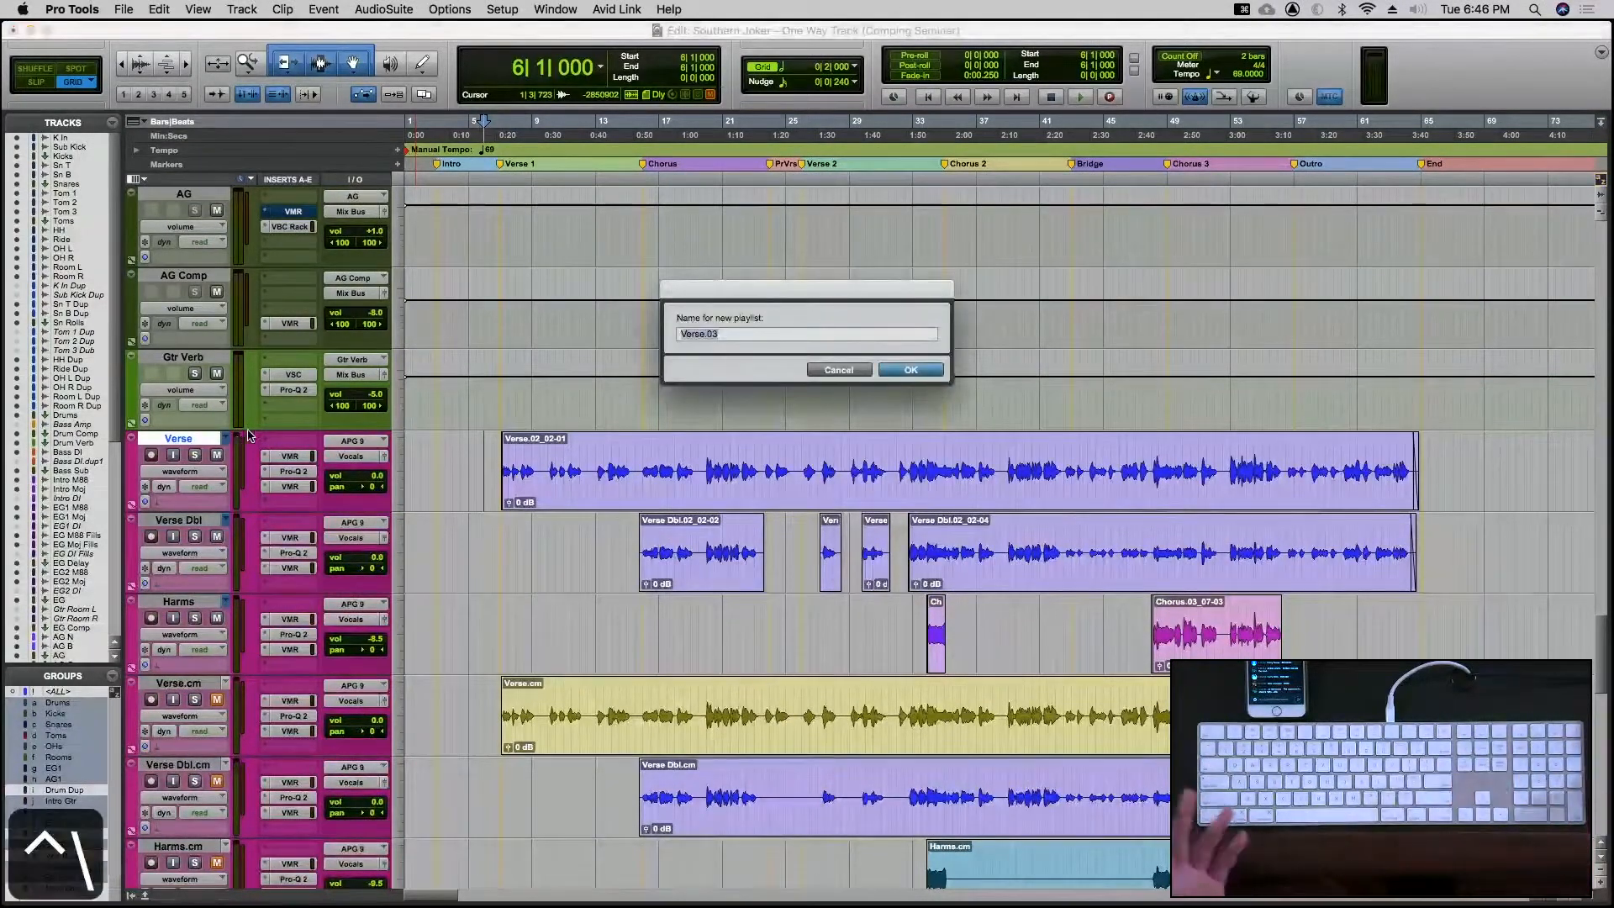
pyautogui.click(825, 372)
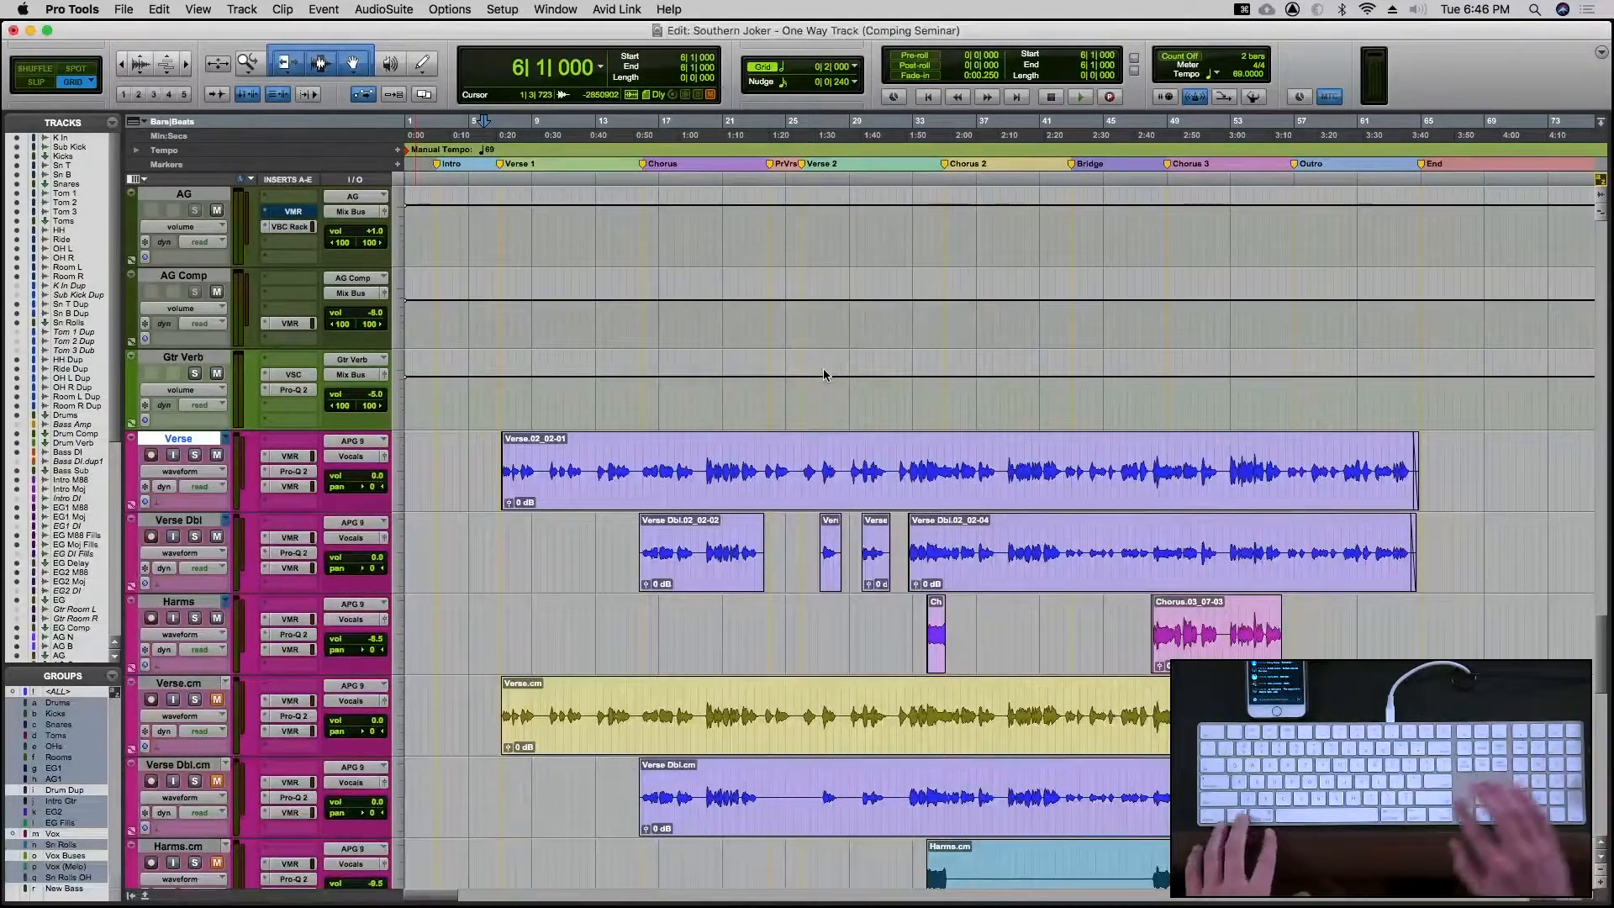
# Duplicate the Verse track's current playlist as Verse.03, and undo the duplication
pyautogui.press('ctrl+super+backslash')
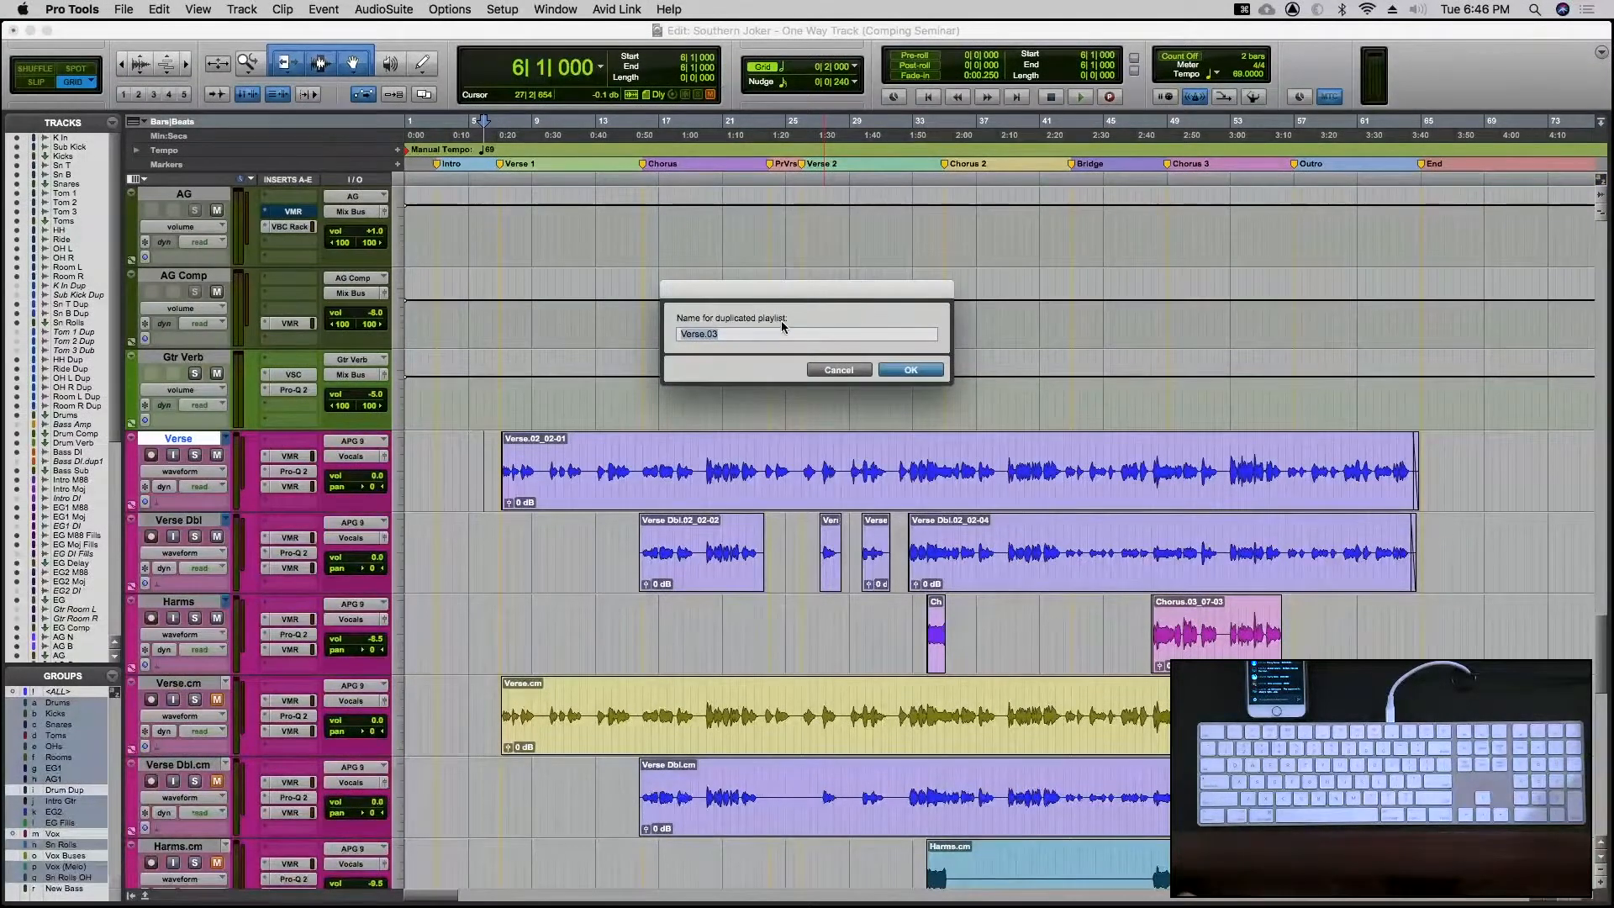
pyautogui.click(915, 371)
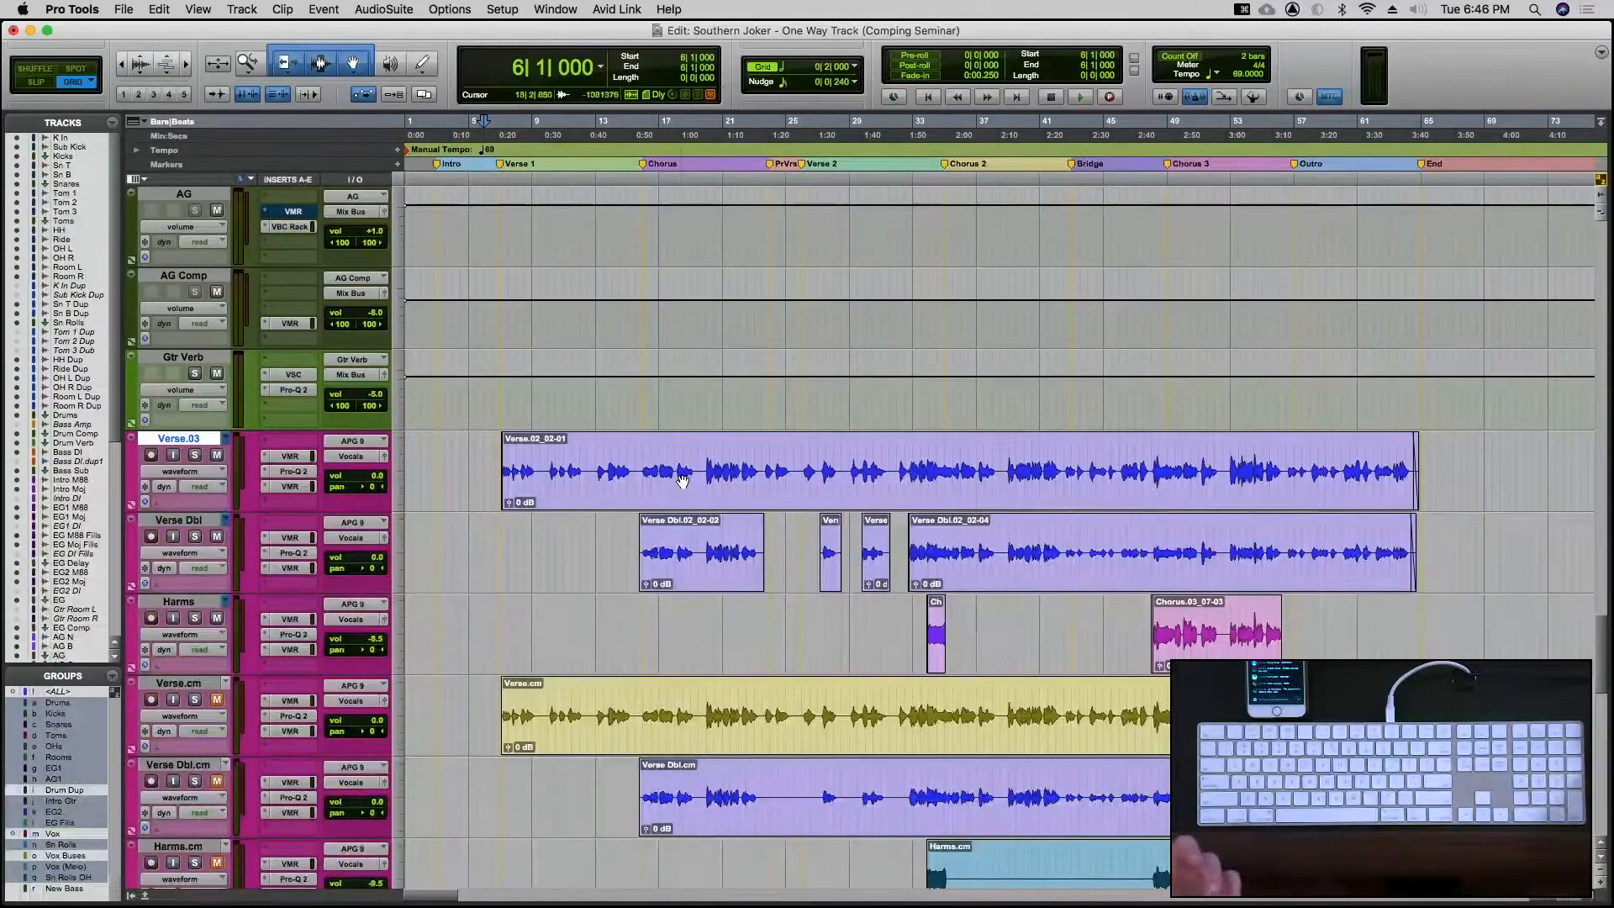
pyautogui.press('super+z')
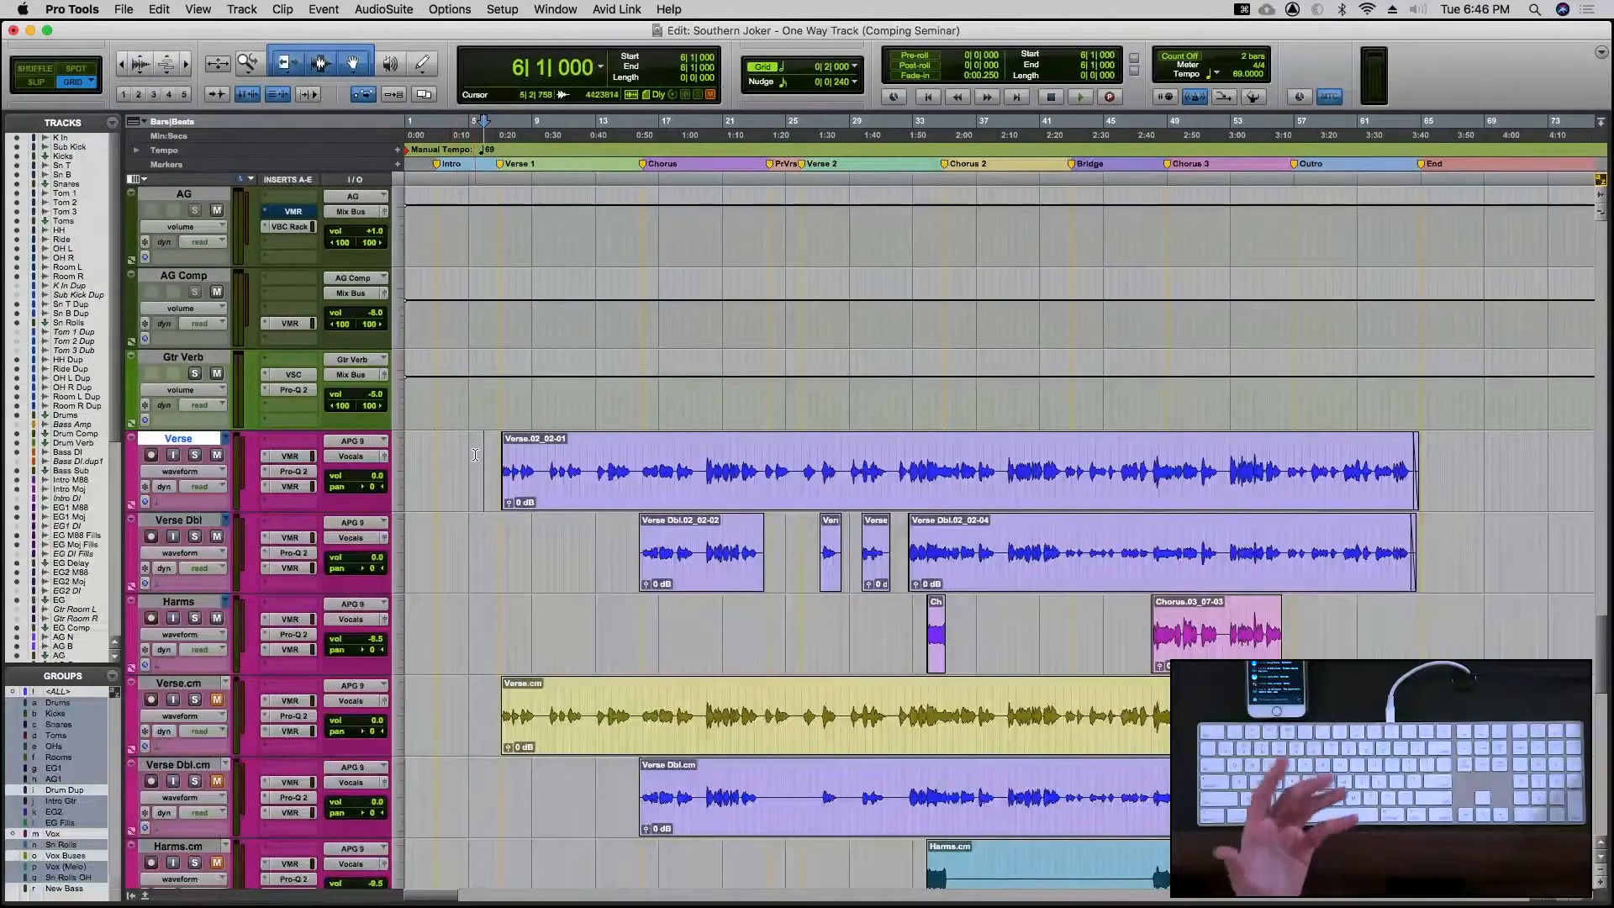
# Show the Verse track's Verse.01 and Verse.02 takes in playlists view, and return the track to waveform view
pyautogui.click(217, 472)
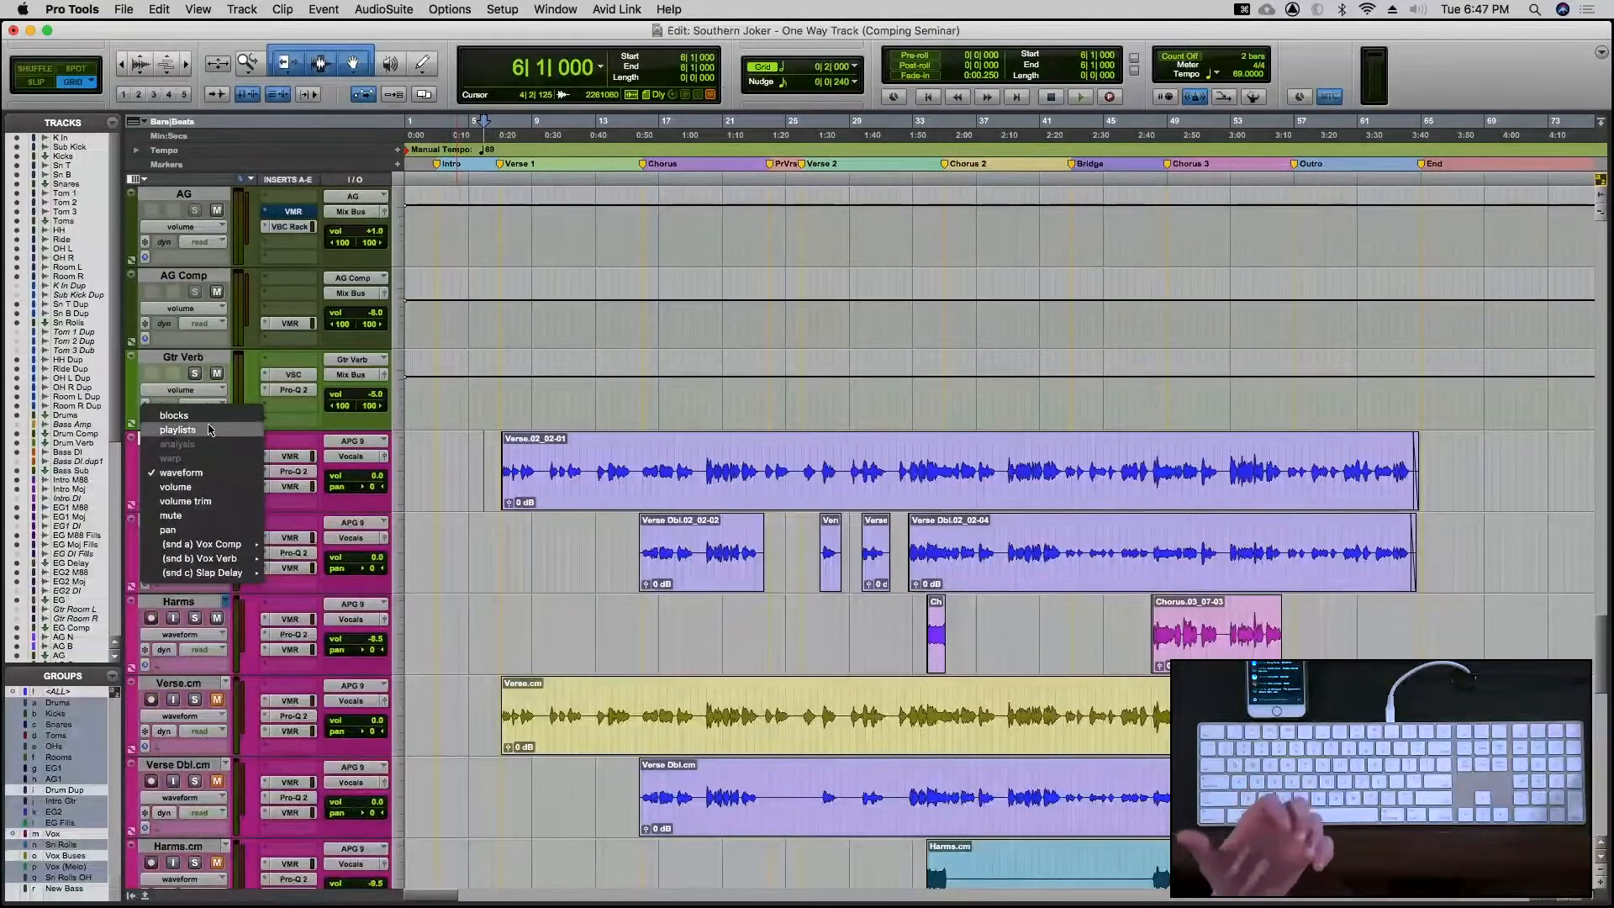
pyautogui.click(200, 428)
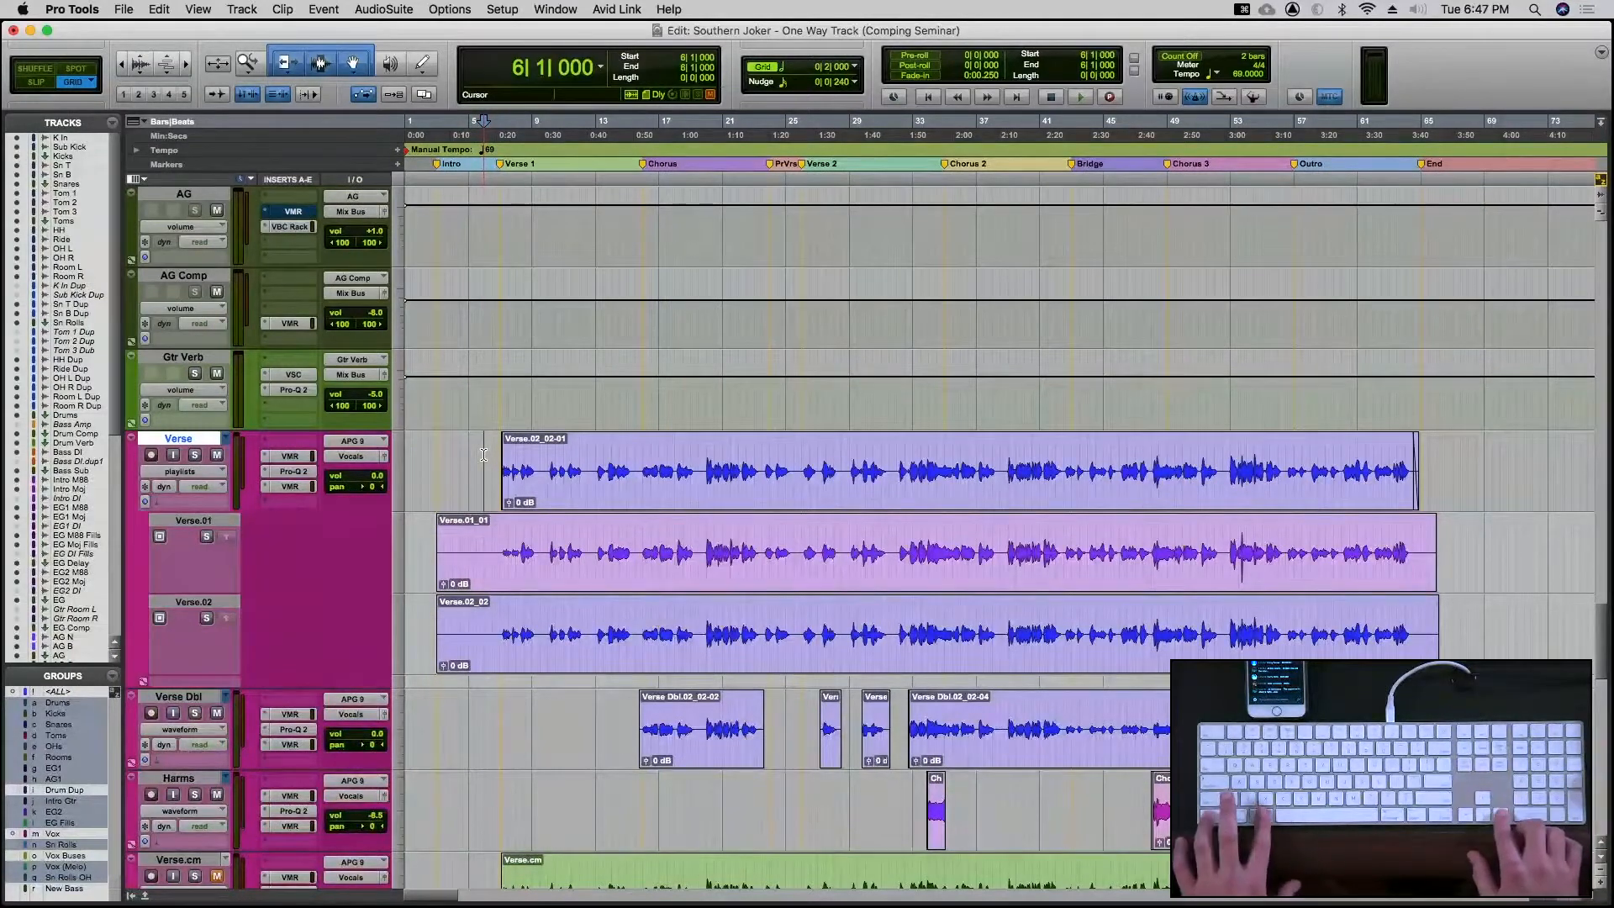
pyautogui.press('ctrl+super+Right')
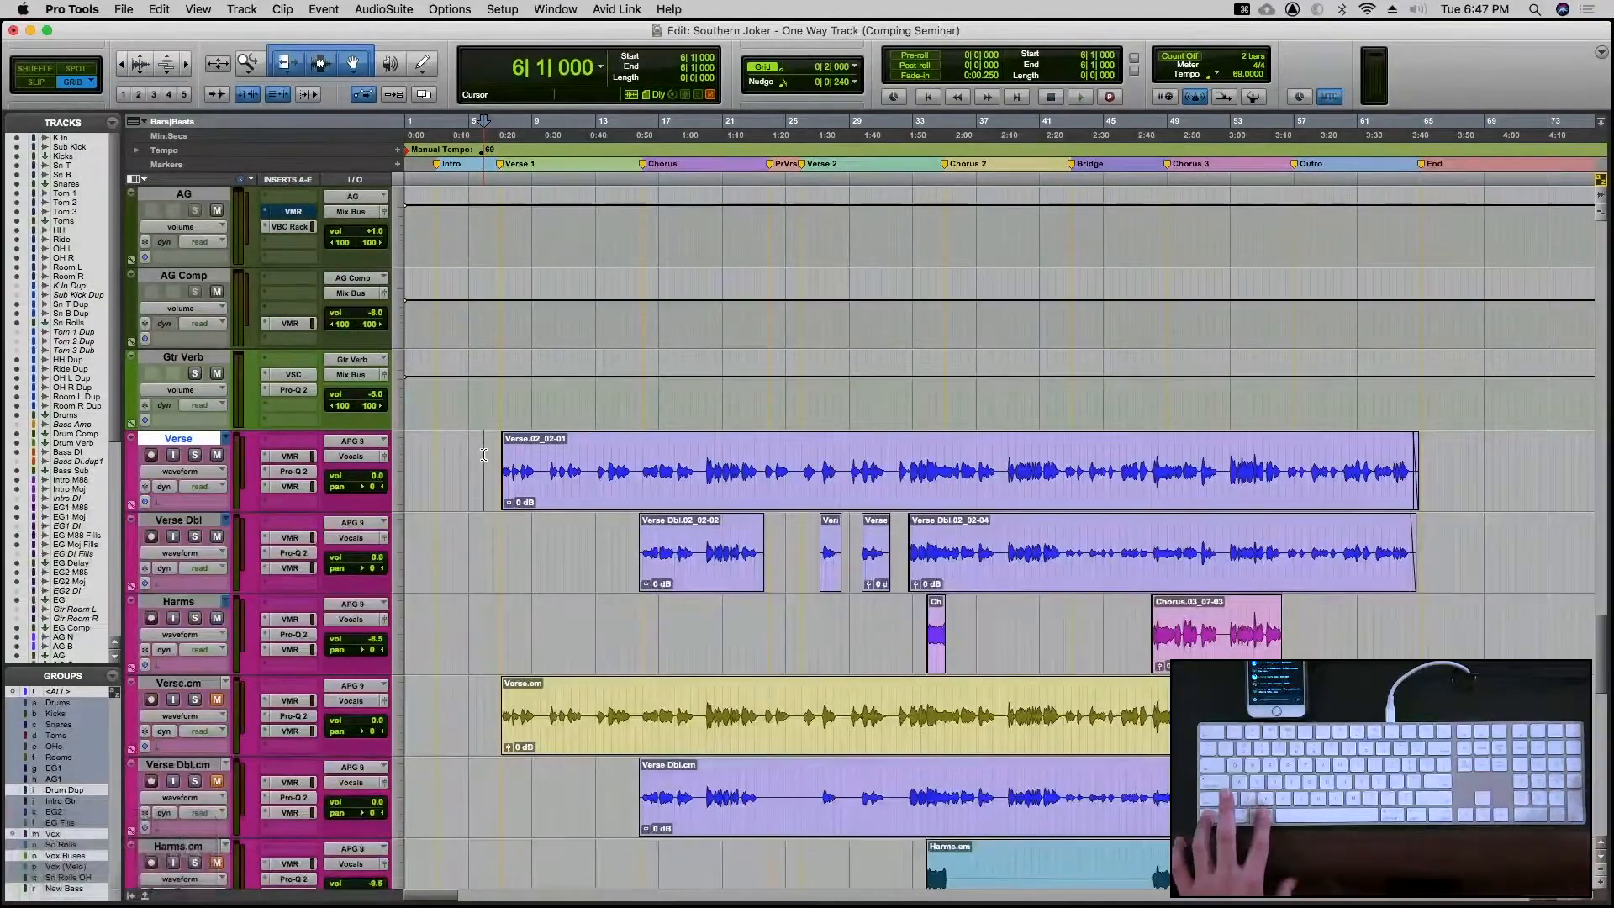
# Check the Verse track's view options, and cycle its view from waveform through playlists to blocks and back to waveform
pyautogui.click(209, 476)
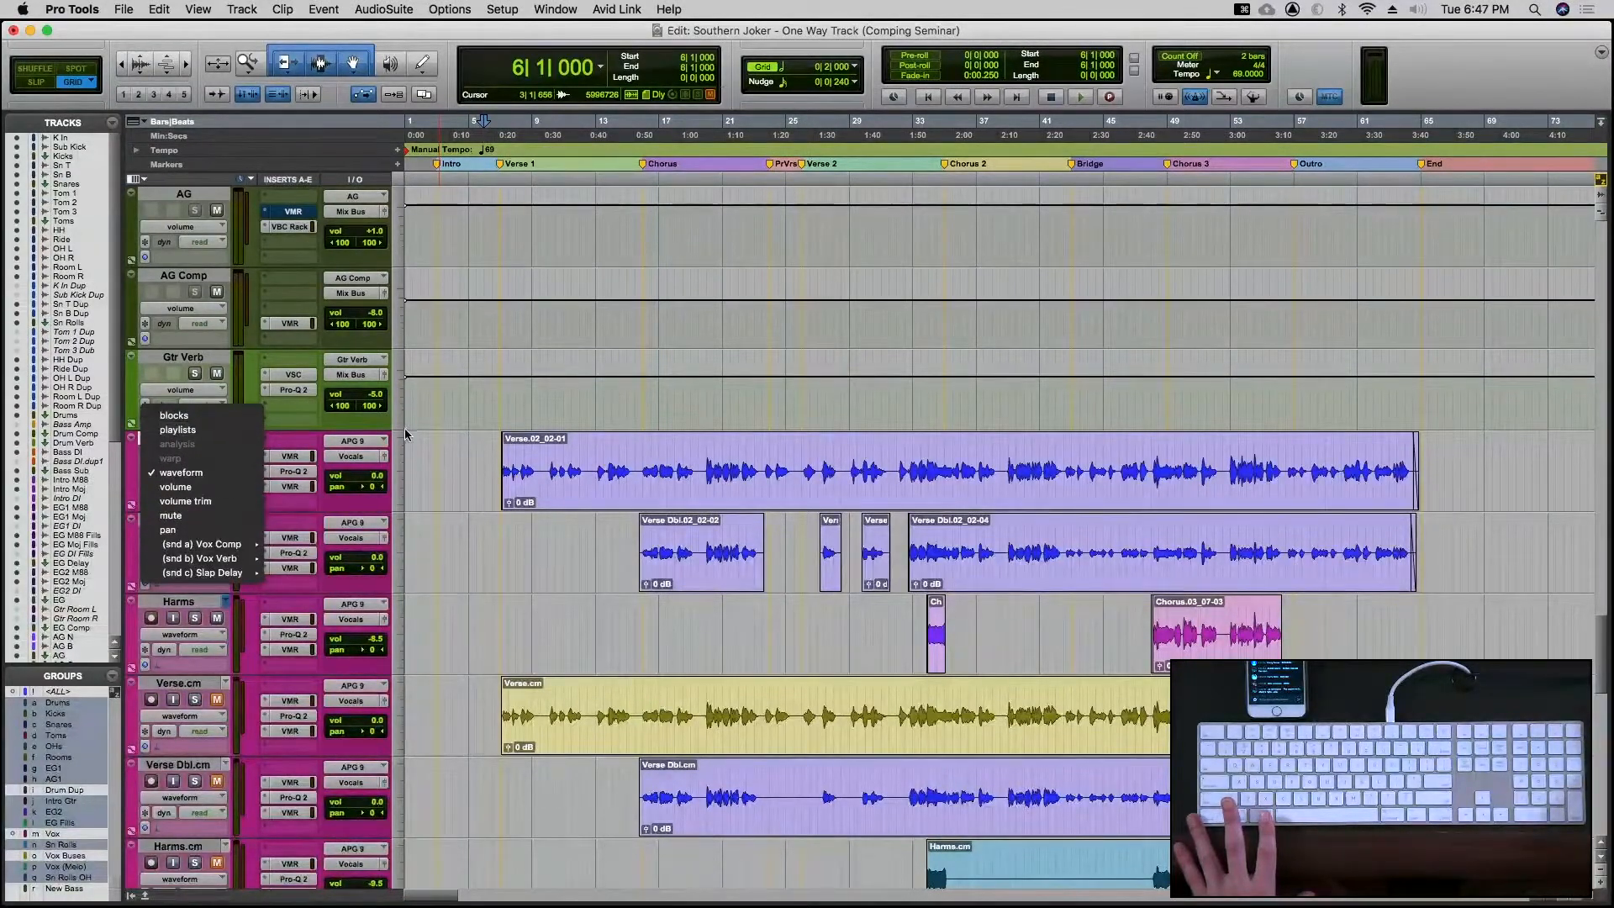
pyautogui.click(472, 455)
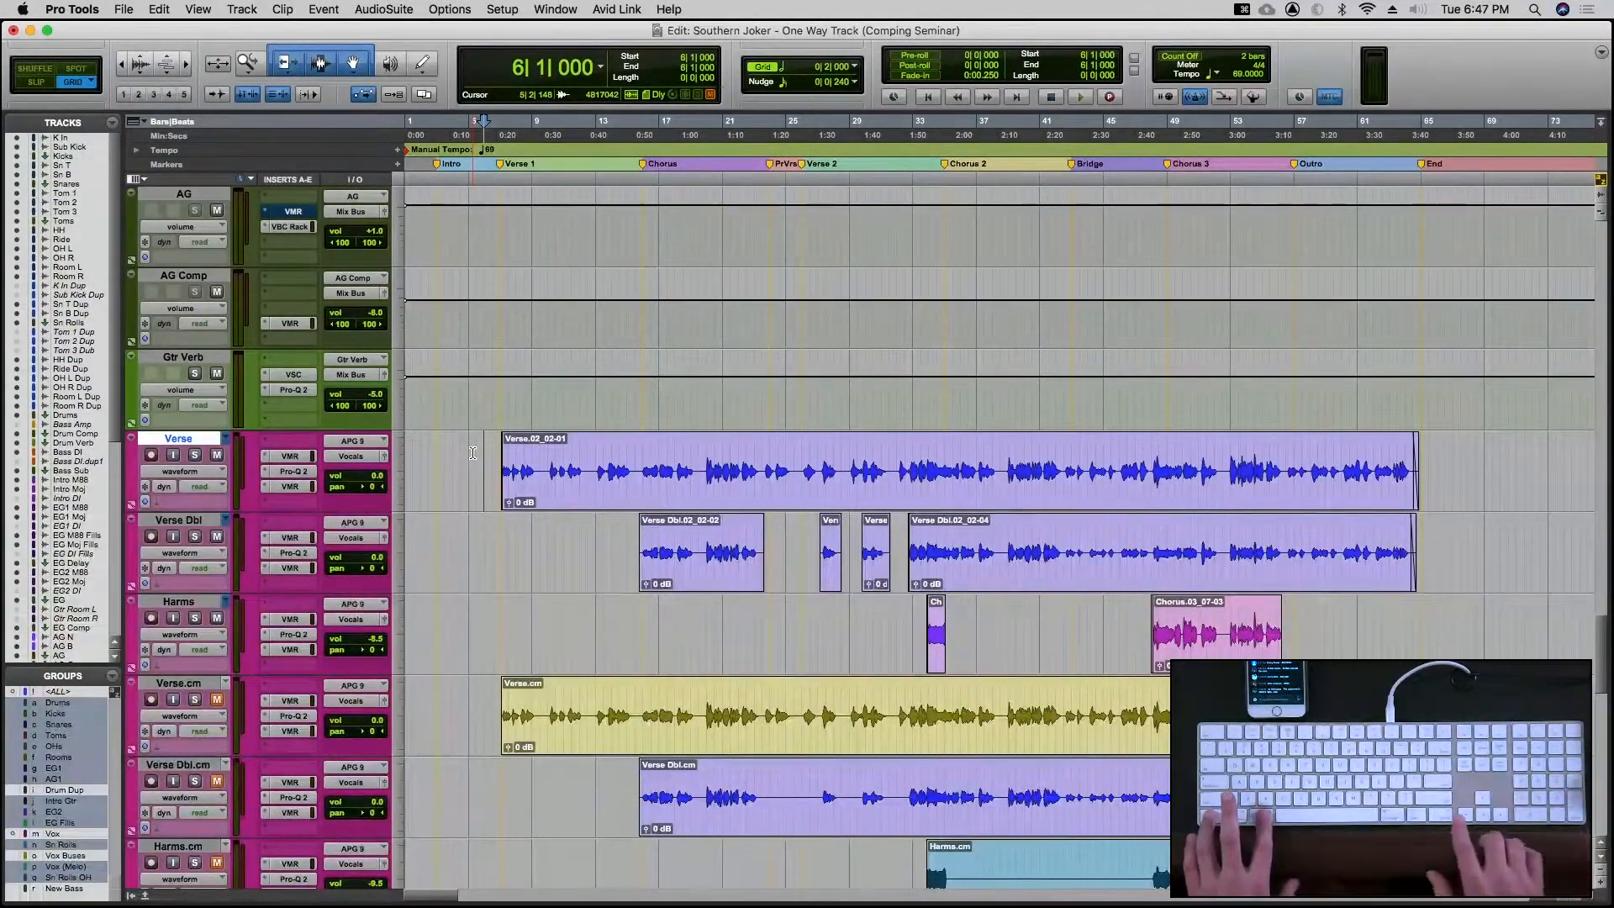
pyautogui.press('ctrl+super+Left')
pyautogui.press('ctrl+super+Left')
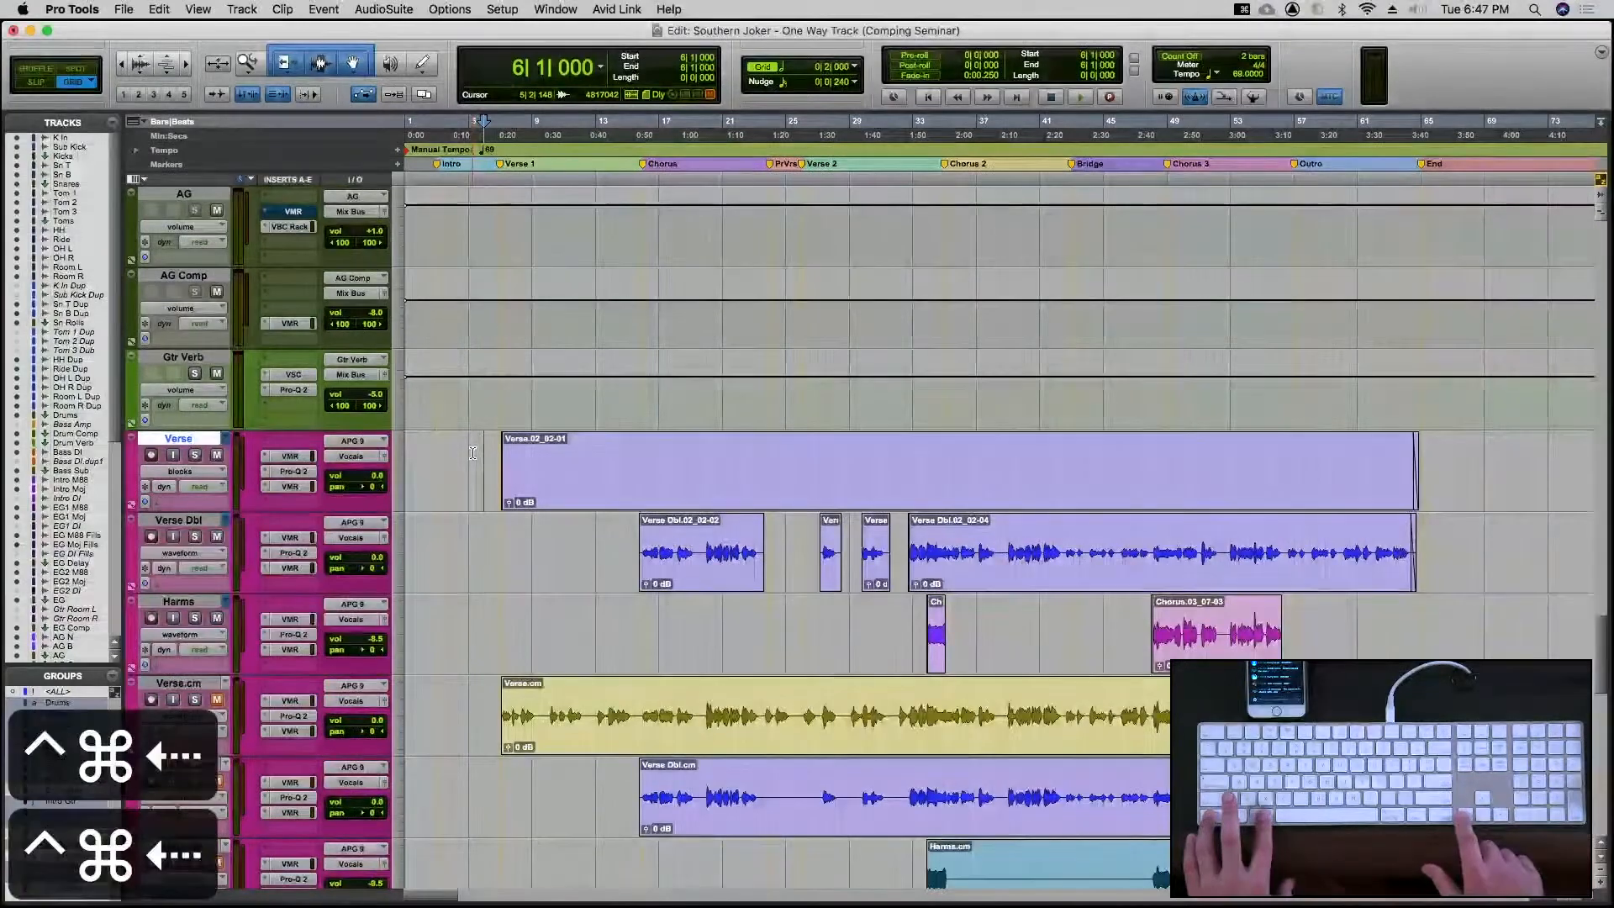
pyautogui.press('ctrl+super+Right')
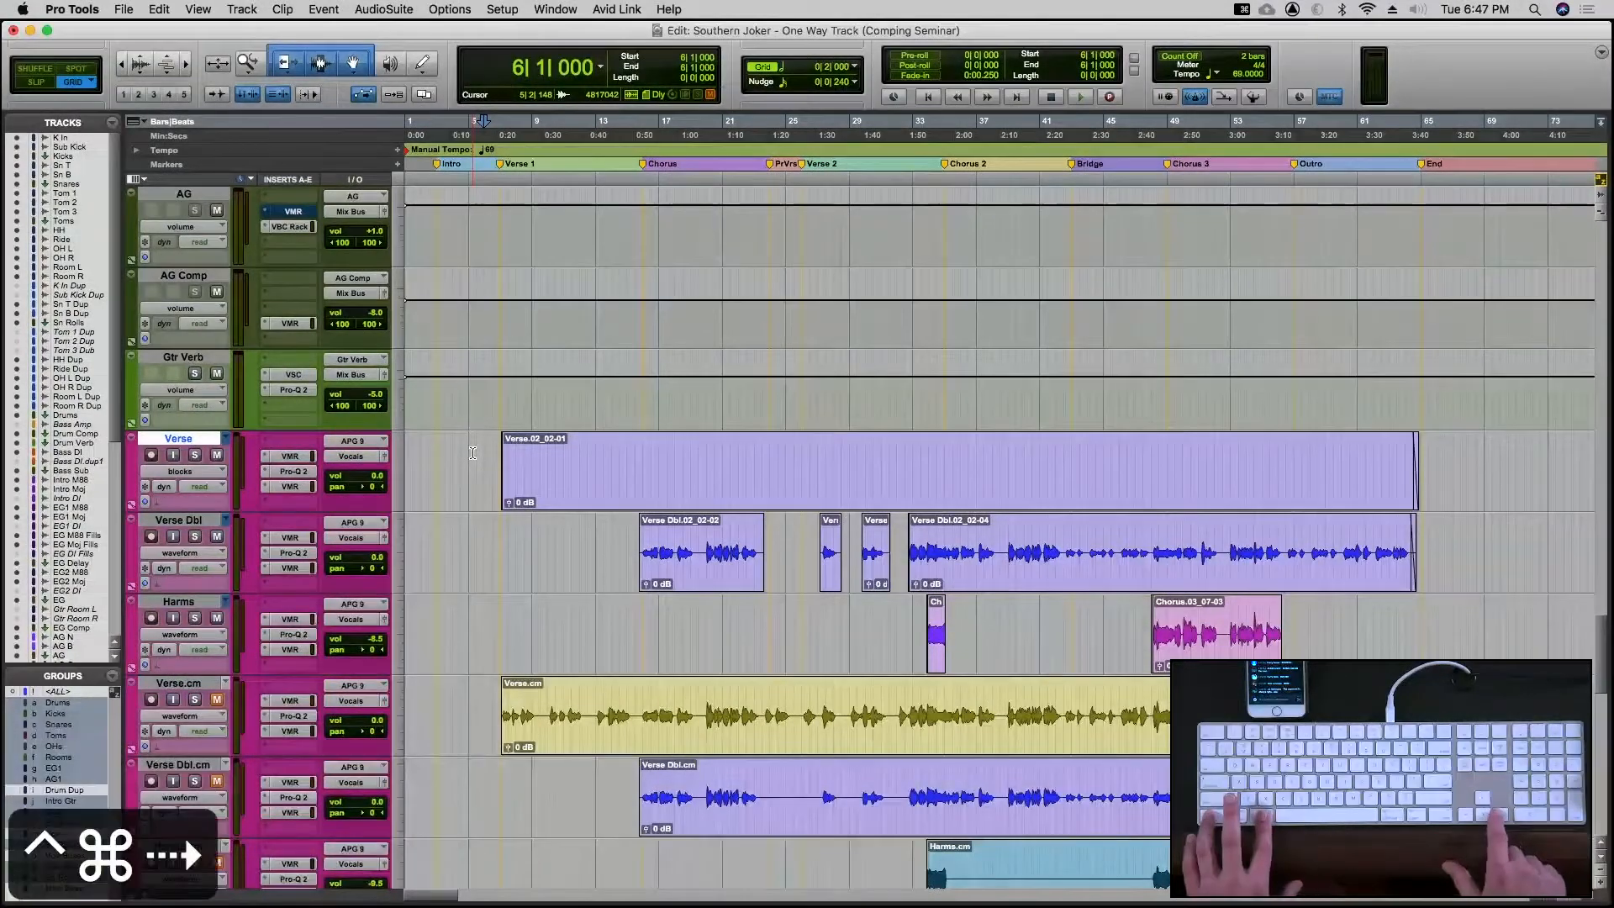
pyautogui.press('ctrl+super+Right')
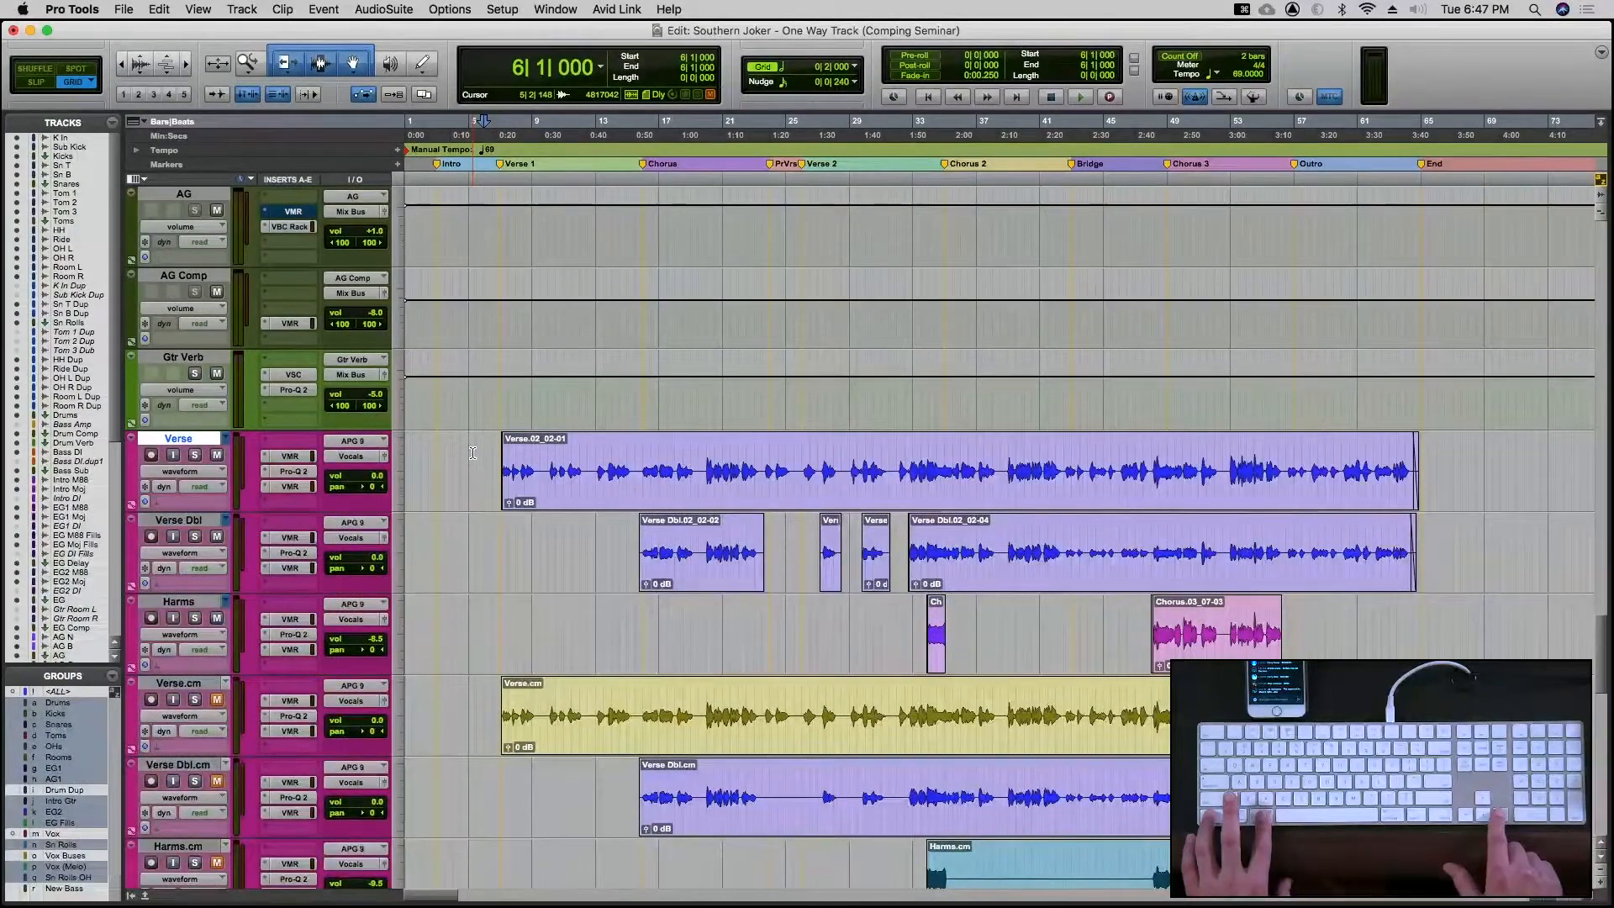
# Cycle the Verse track's view from waveform through the volume trim and pan automation views, and back to playlists
pyautogui.press('ctrl+super+Right')
pyautogui.press('ctrl+super+Right')
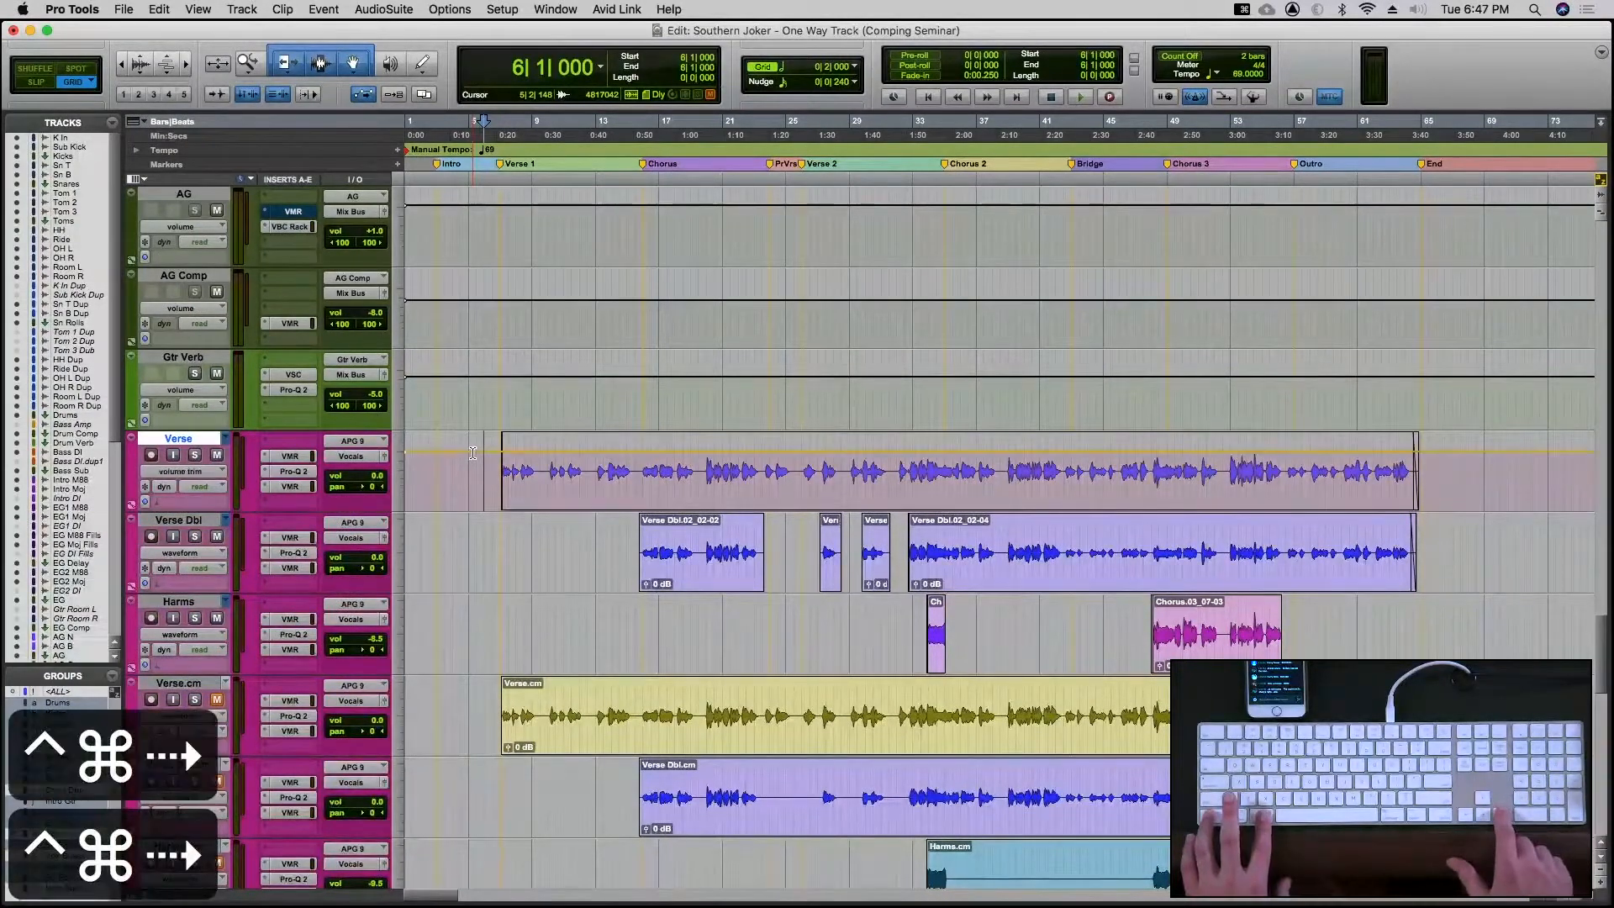
pyautogui.press('ctrl+super+Right')
pyautogui.press('ctrl+super+Right')
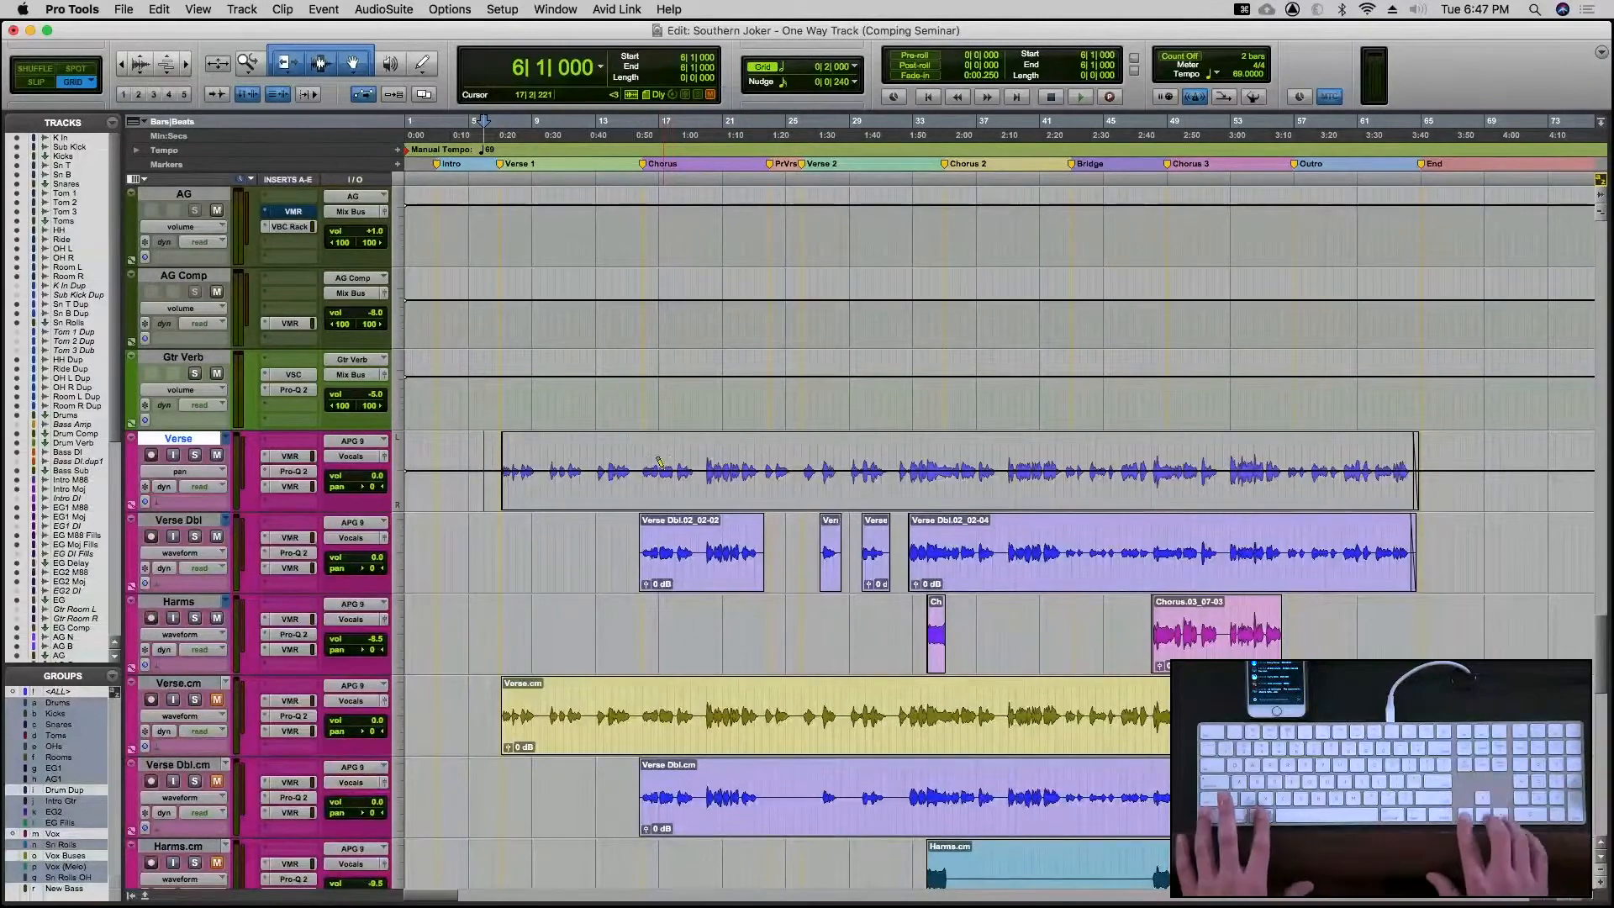
pyautogui.press('ctrl+super+Left')
pyautogui.press('ctrl+super+Left')
pyautogui.press('ctrl+super+Left')
pyautogui.press('ctrl+super+Left')
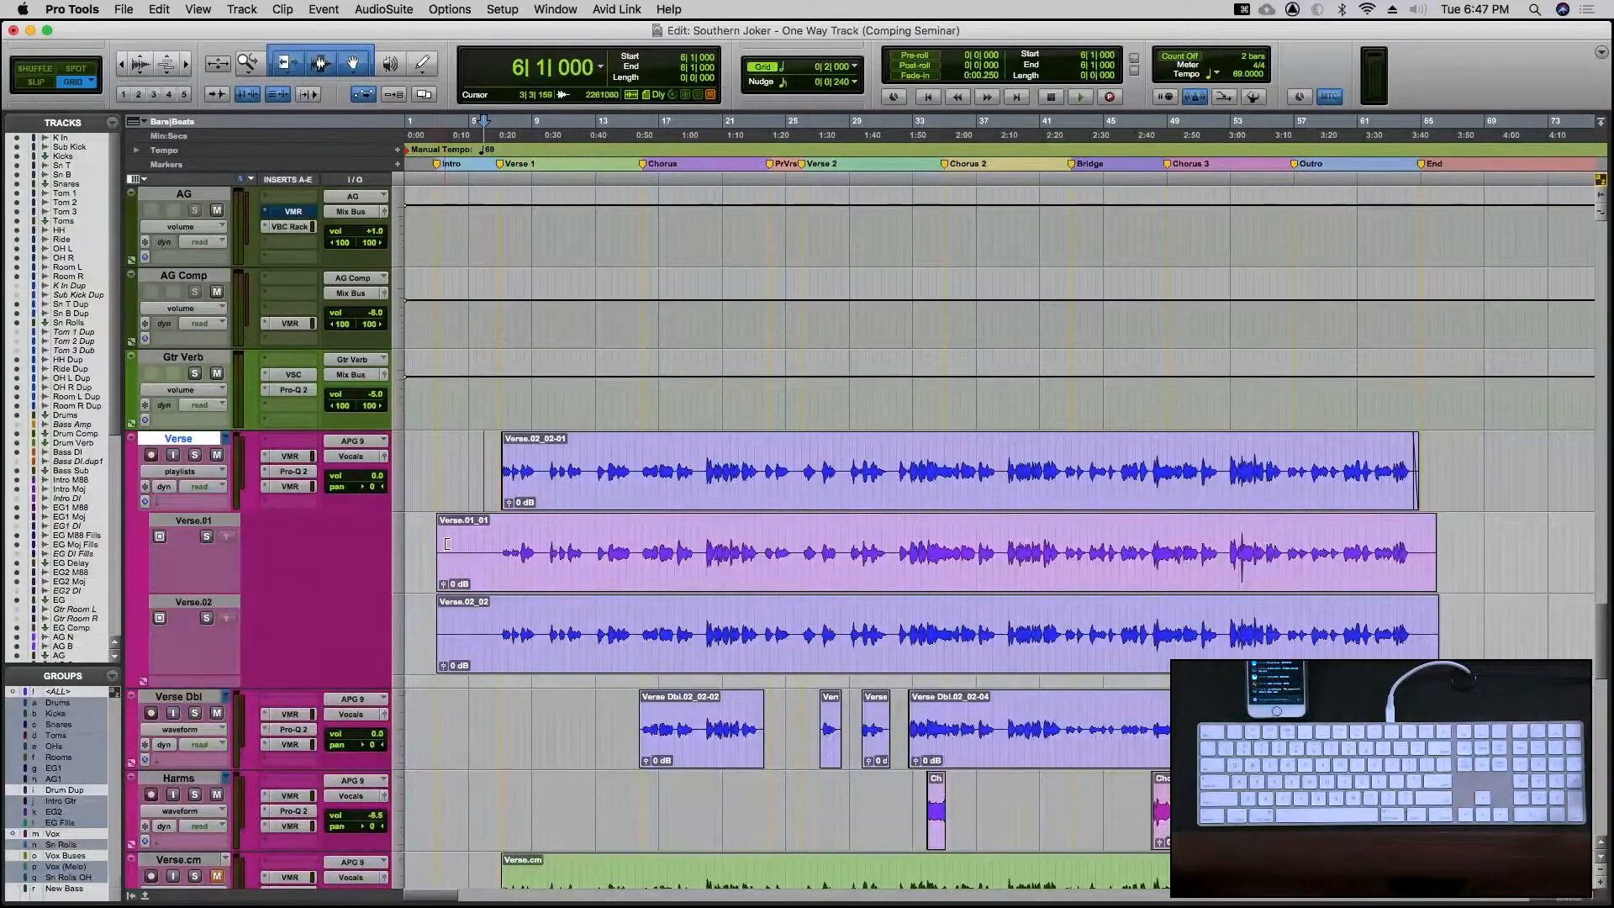
# Solo the Verse track and play its main playlist from the start of the clip at bar 7
pyautogui.press('t')
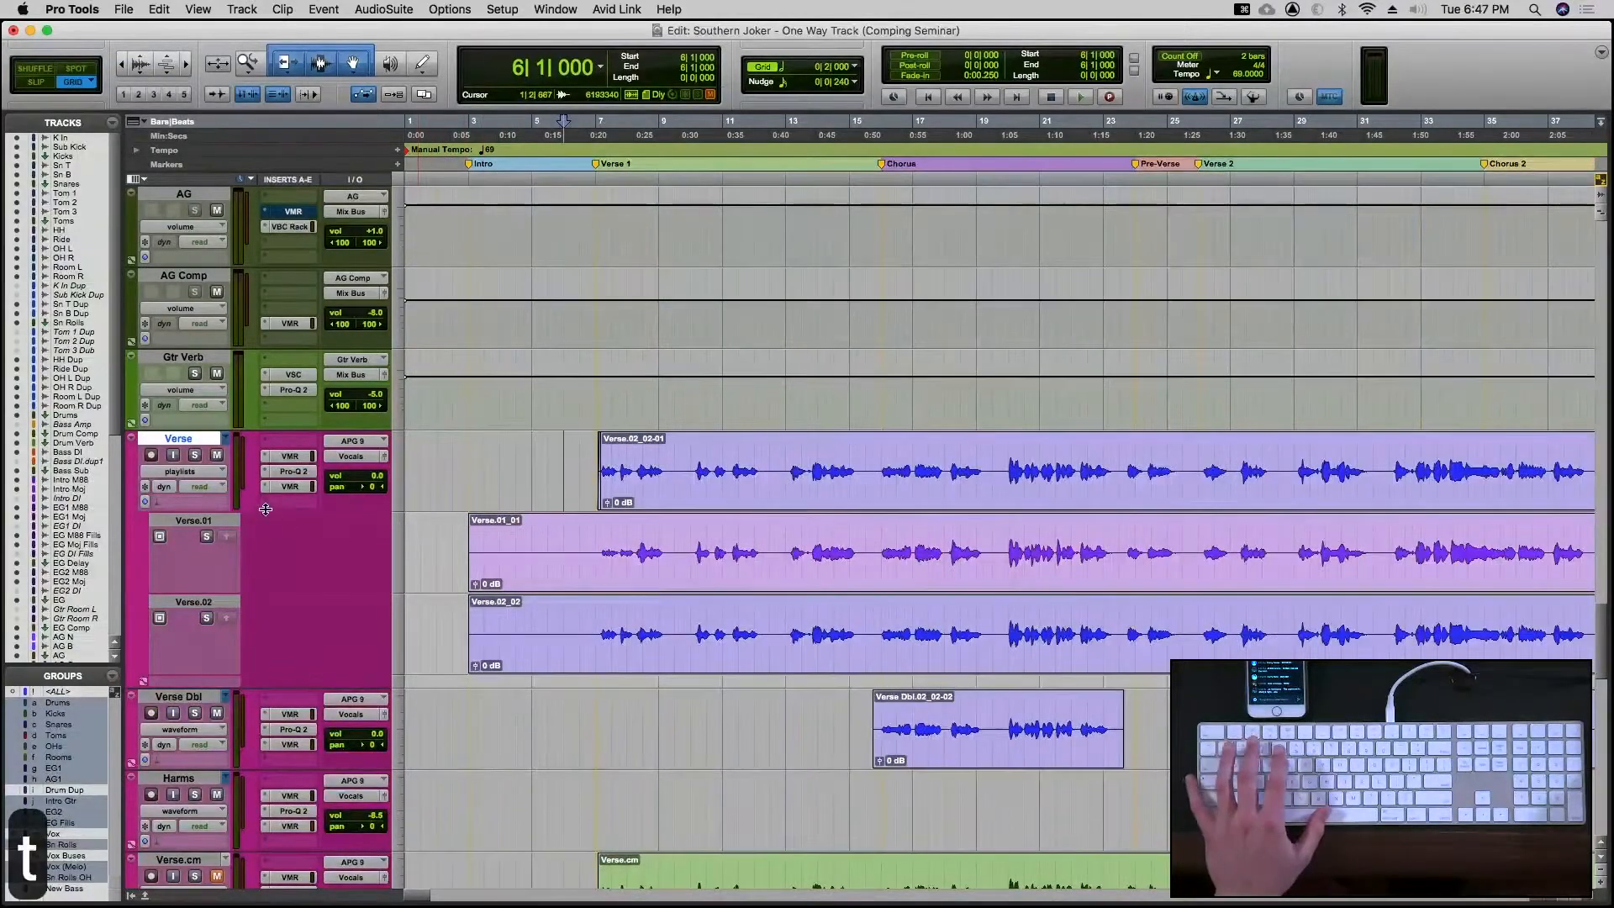
pyautogui.click(194, 455)
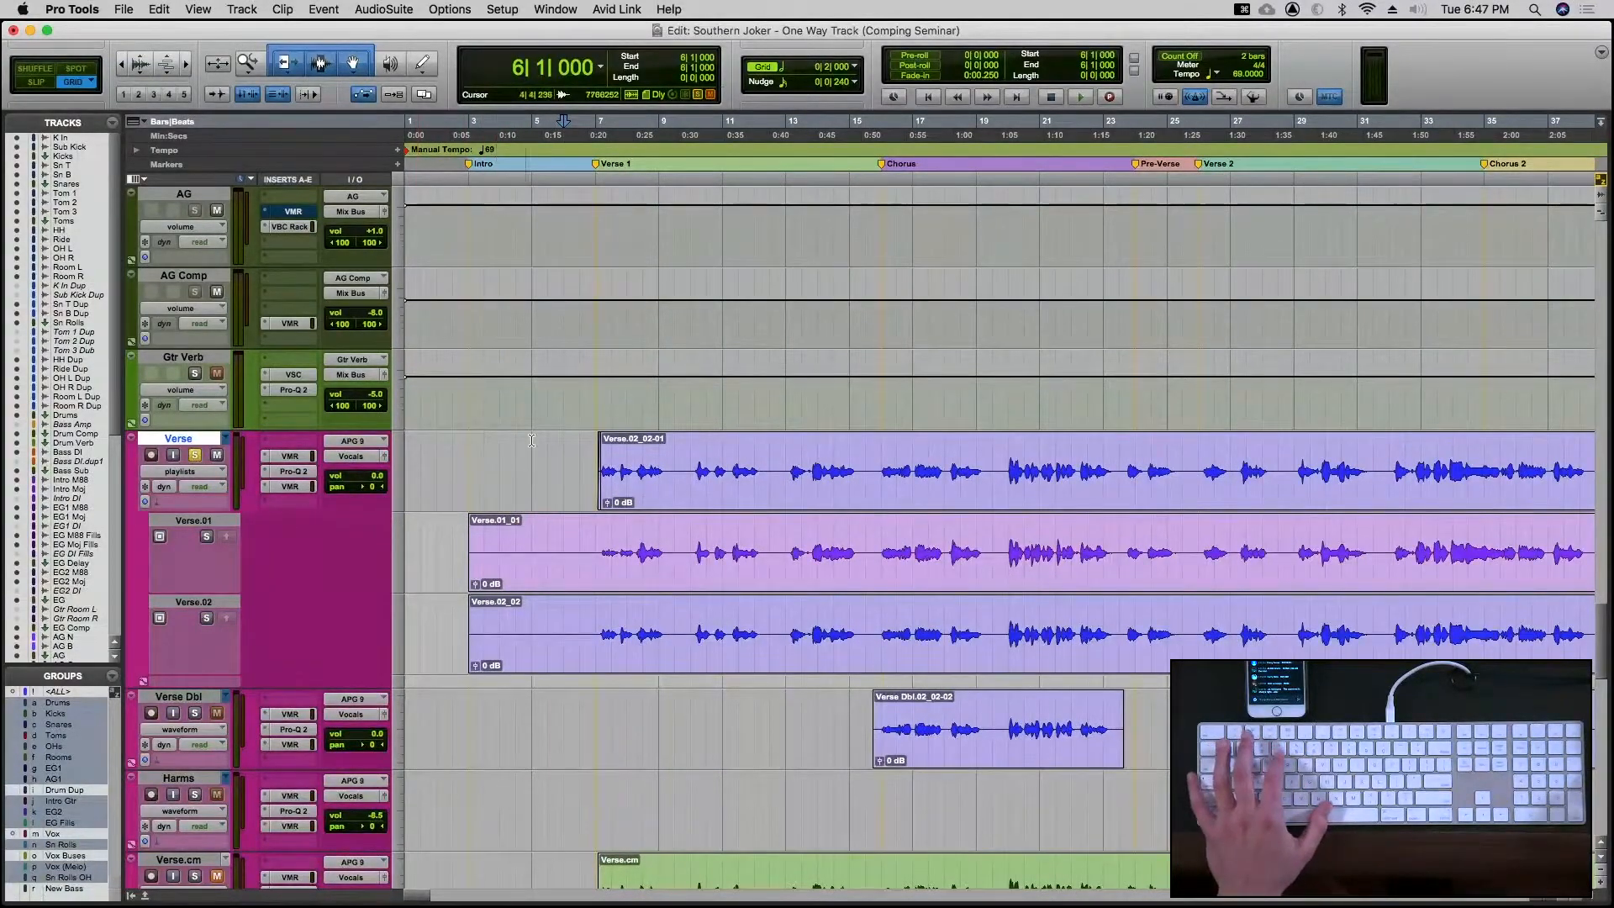
pyautogui.press('space')
pyautogui.press('space')
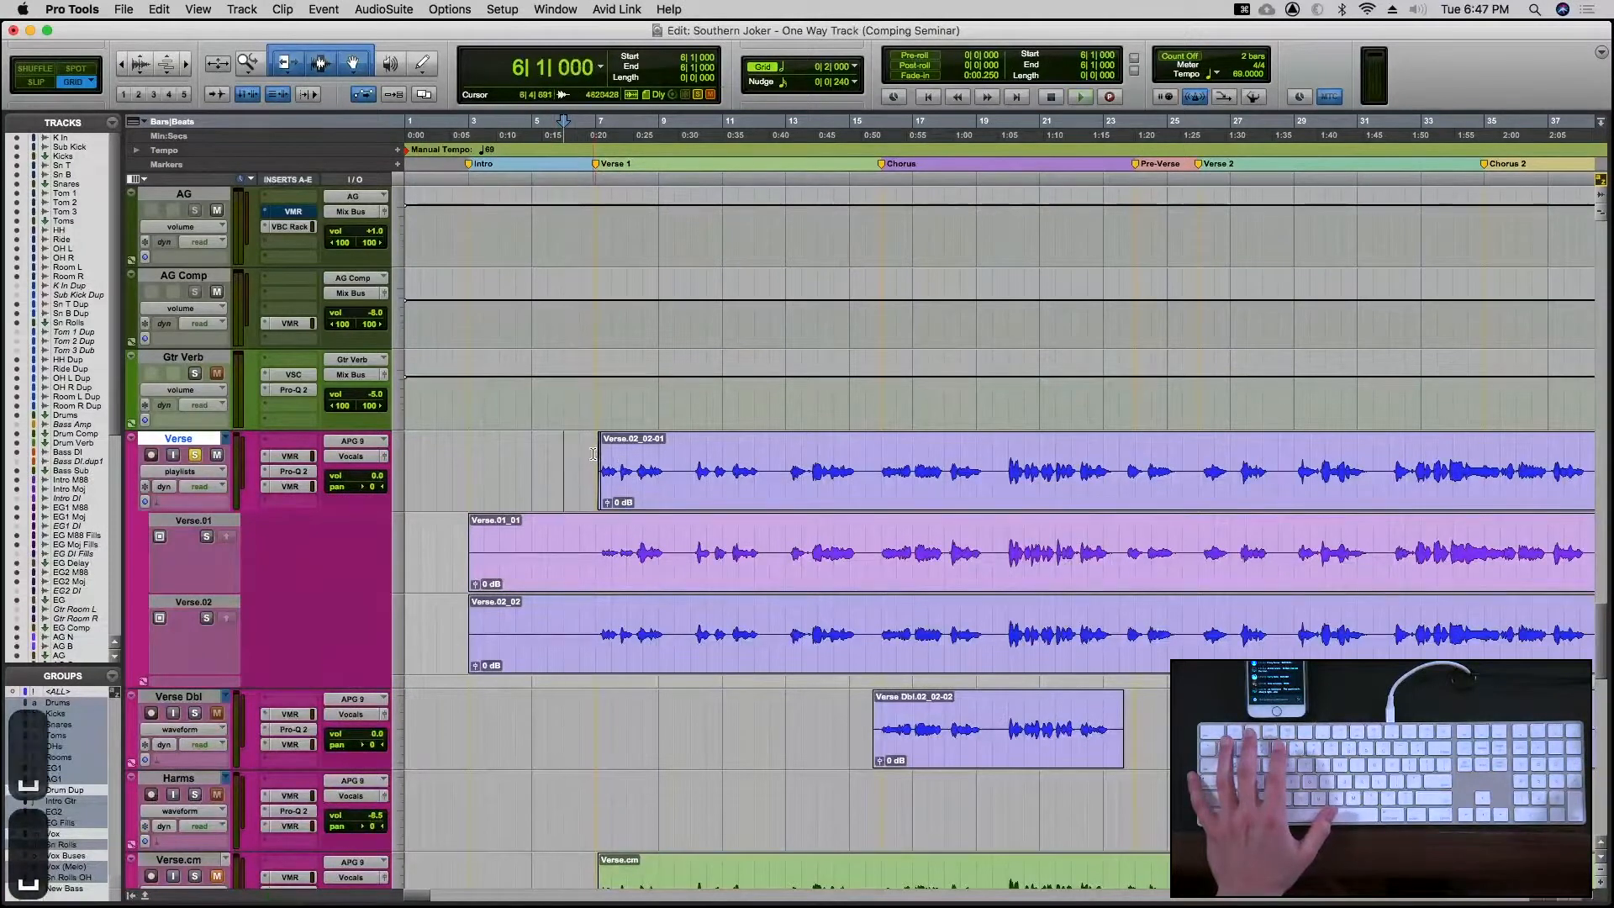
pyautogui.press('Tab')
pyautogui.press('space')
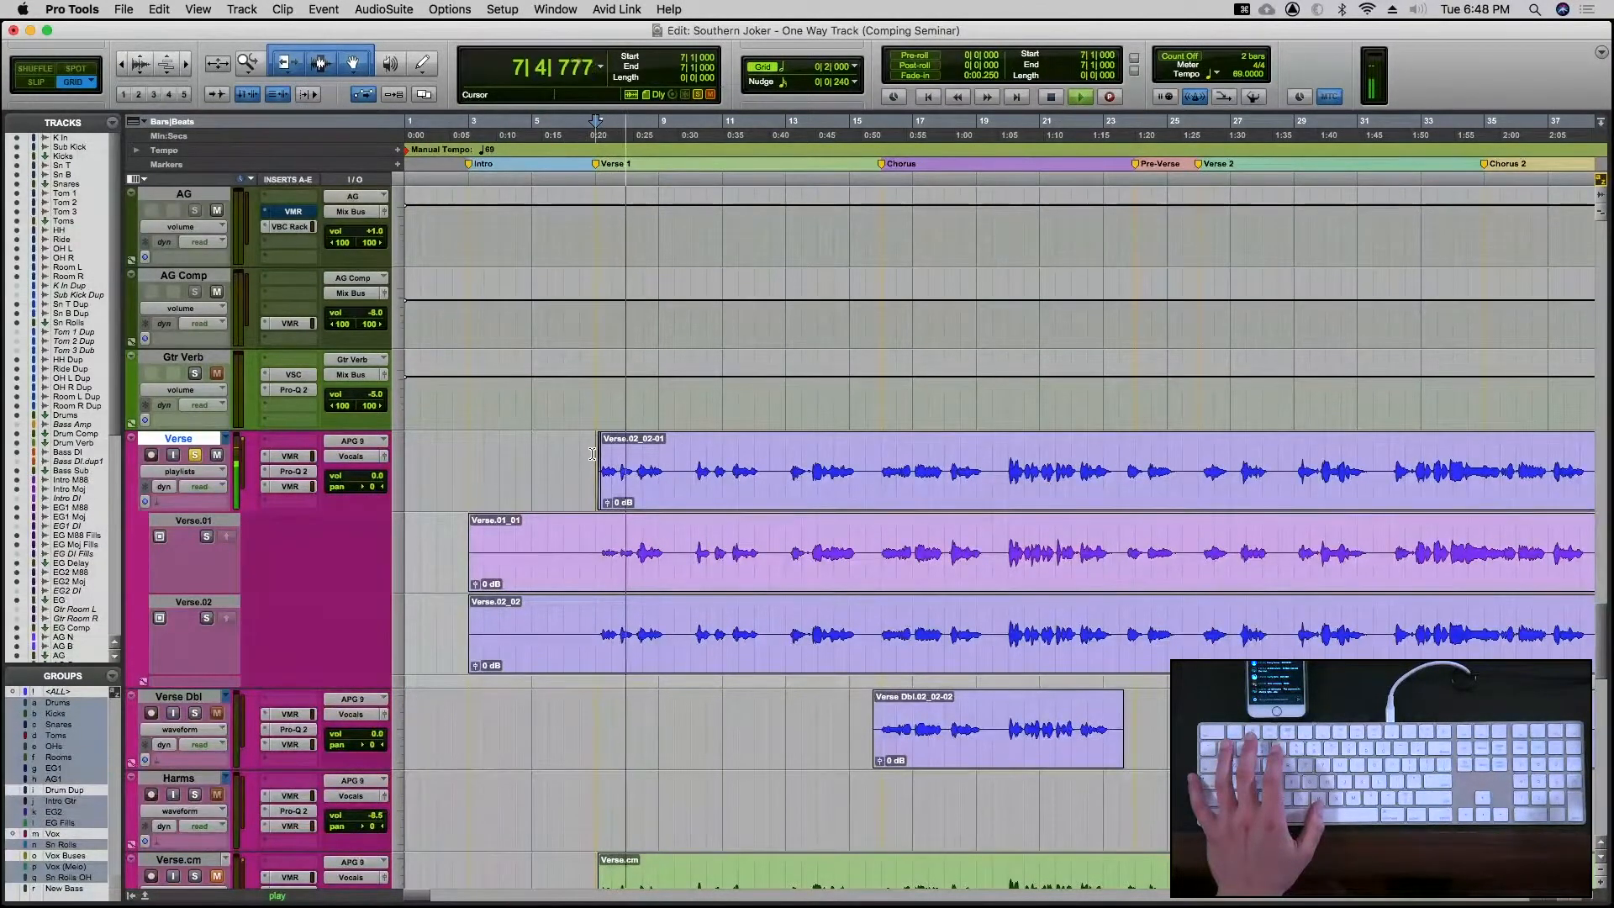
pyautogui.press('space')
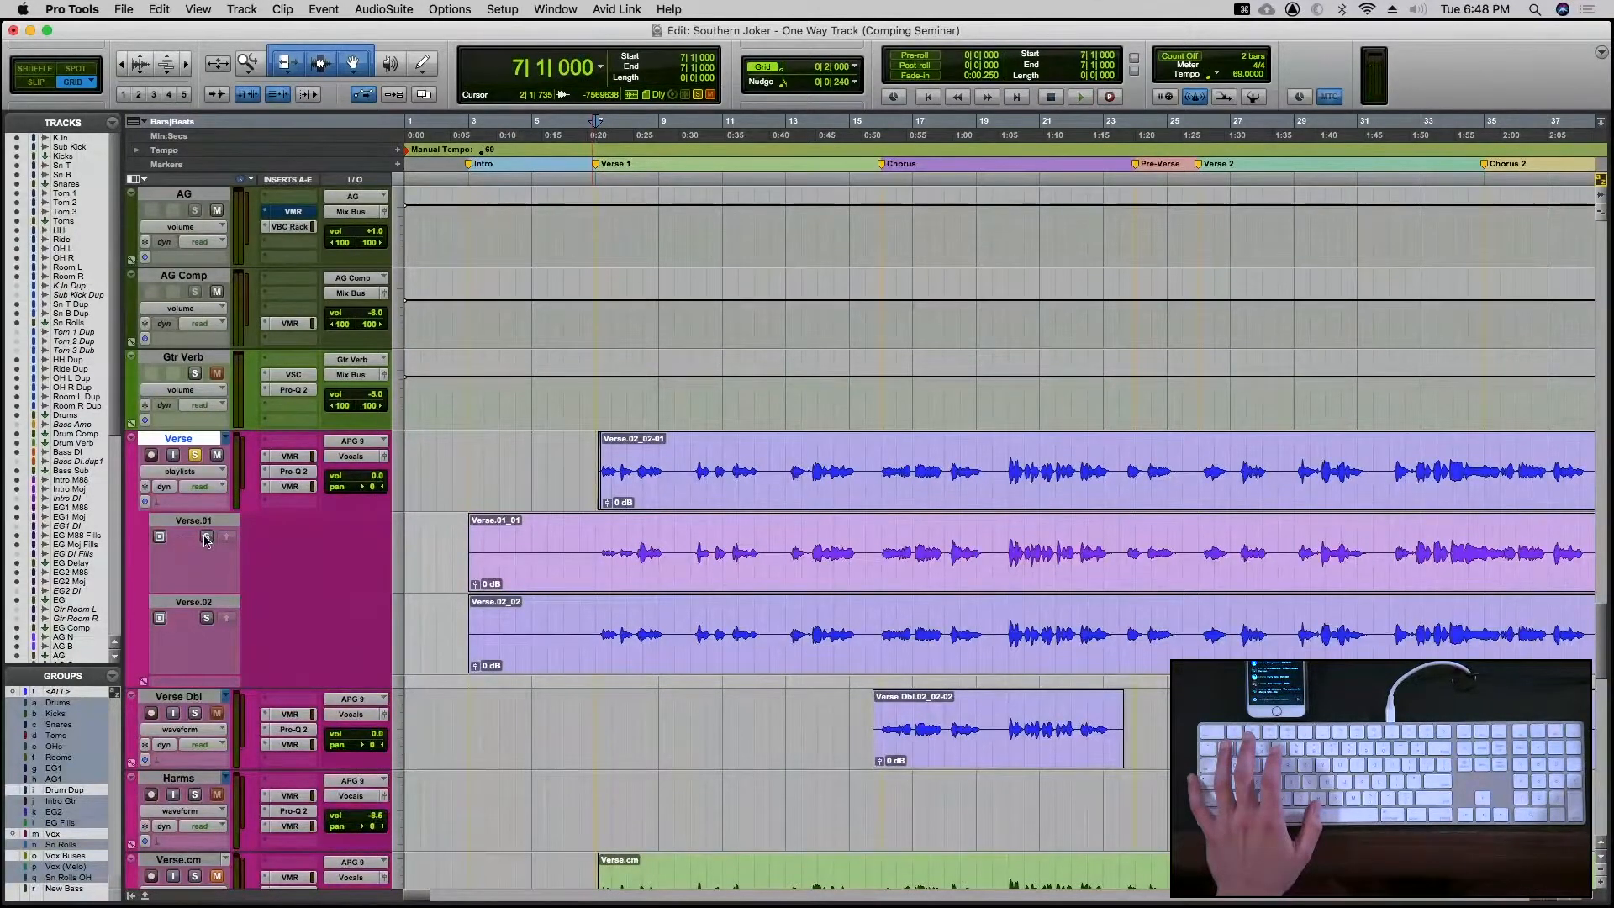
# Solo the Verse.01 take and audition it from bar 7 and from bar 10
pyautogui.click(206, 536)
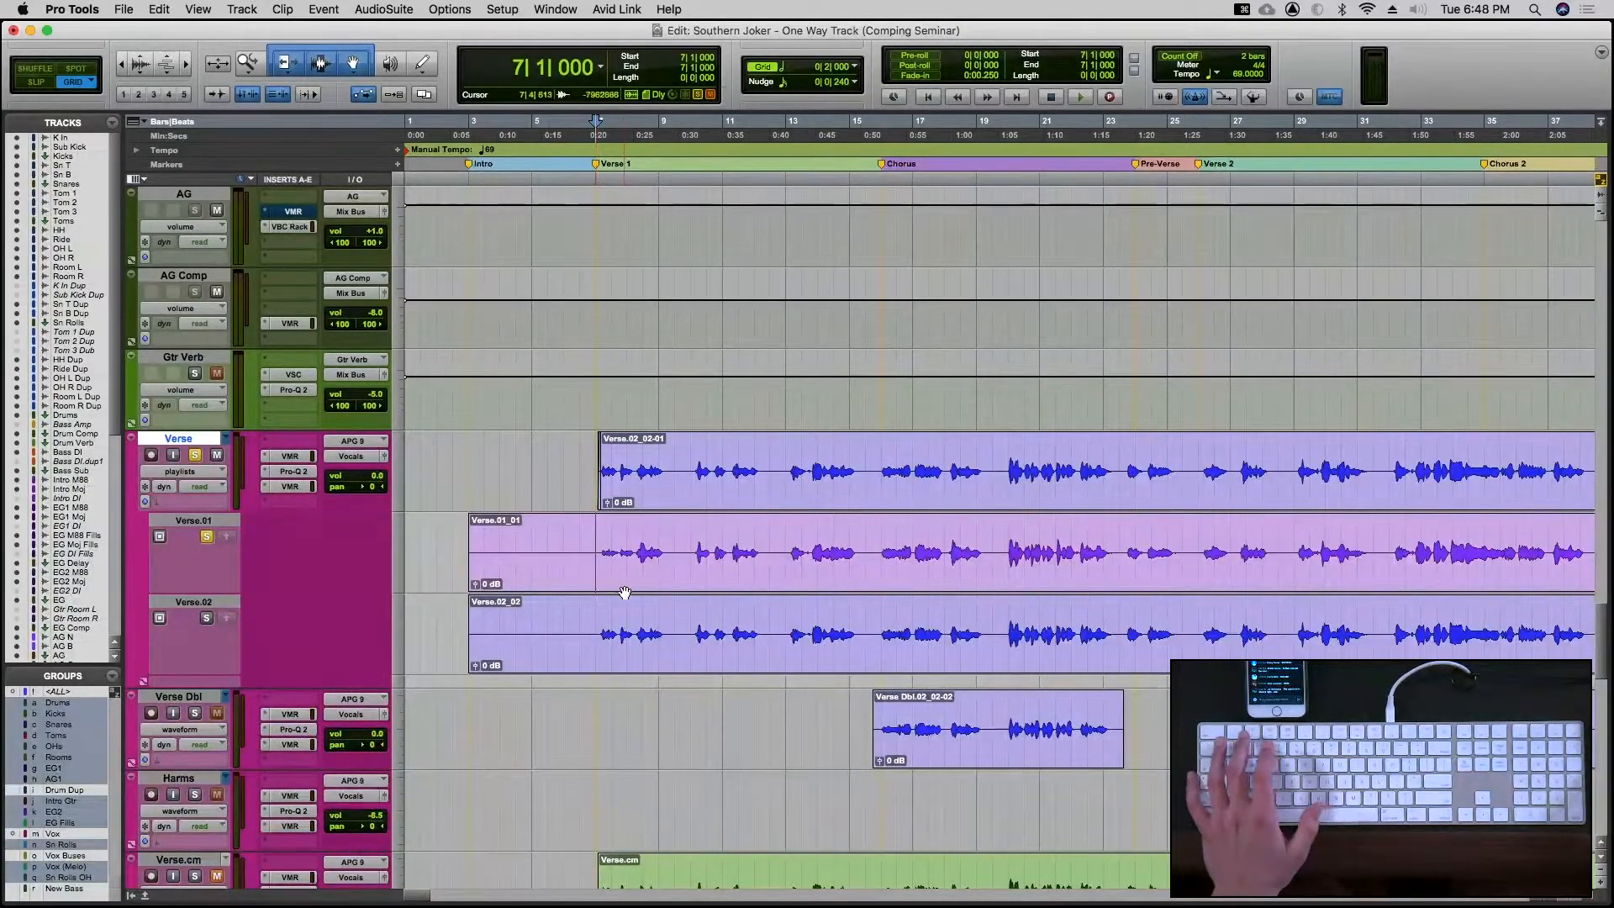
pyautogui.press('space')
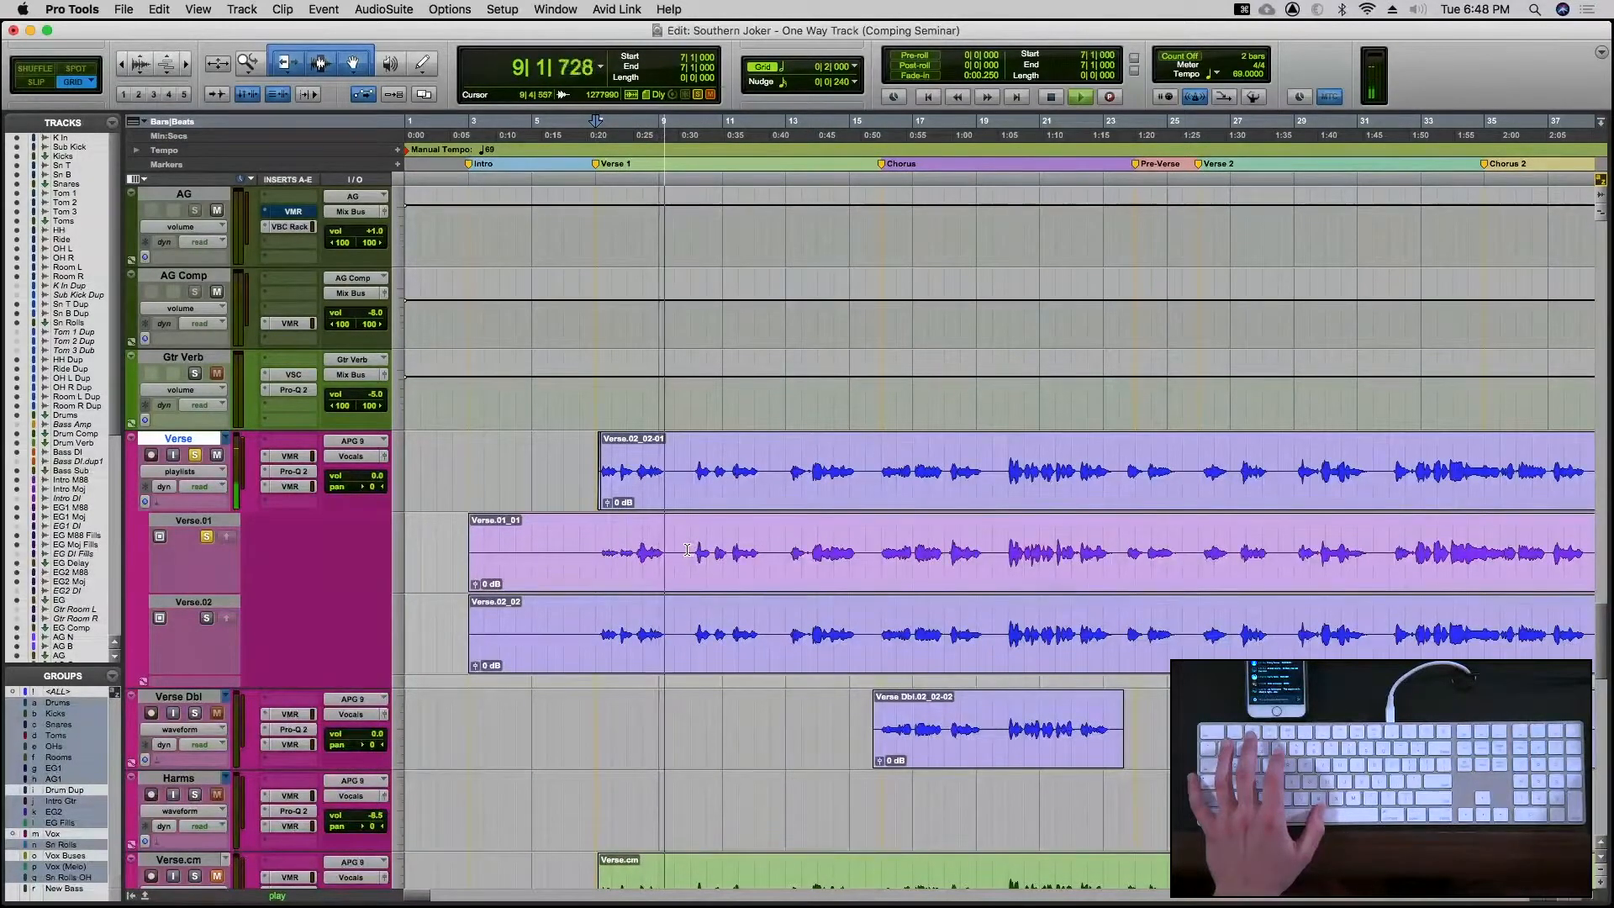
pyautogui.press('space')
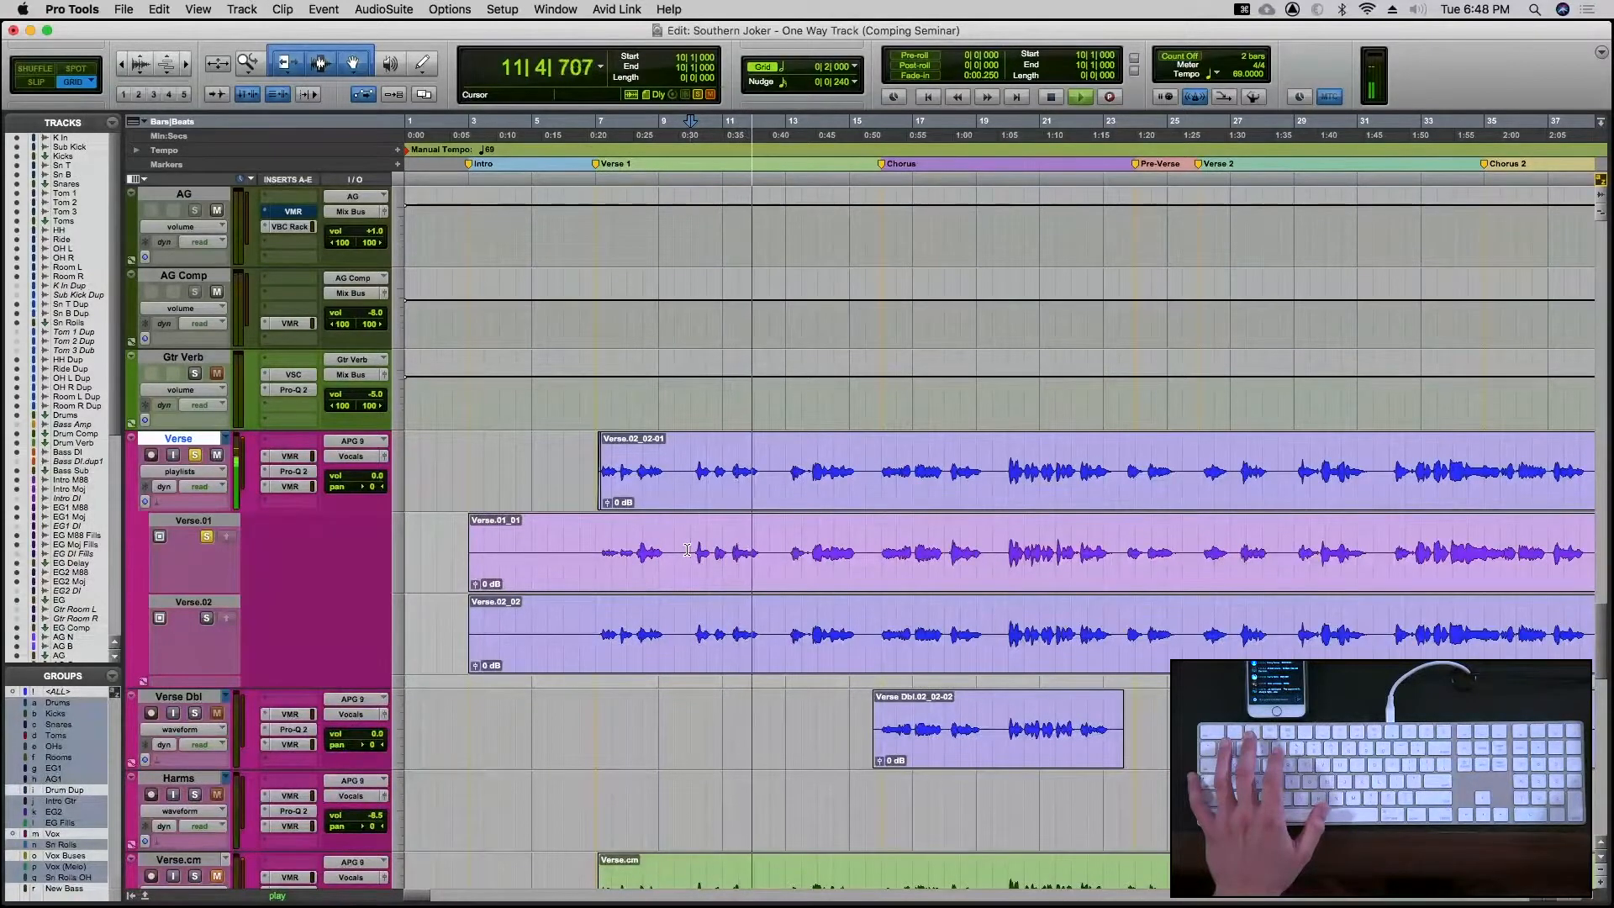
pyautogui.press('space')
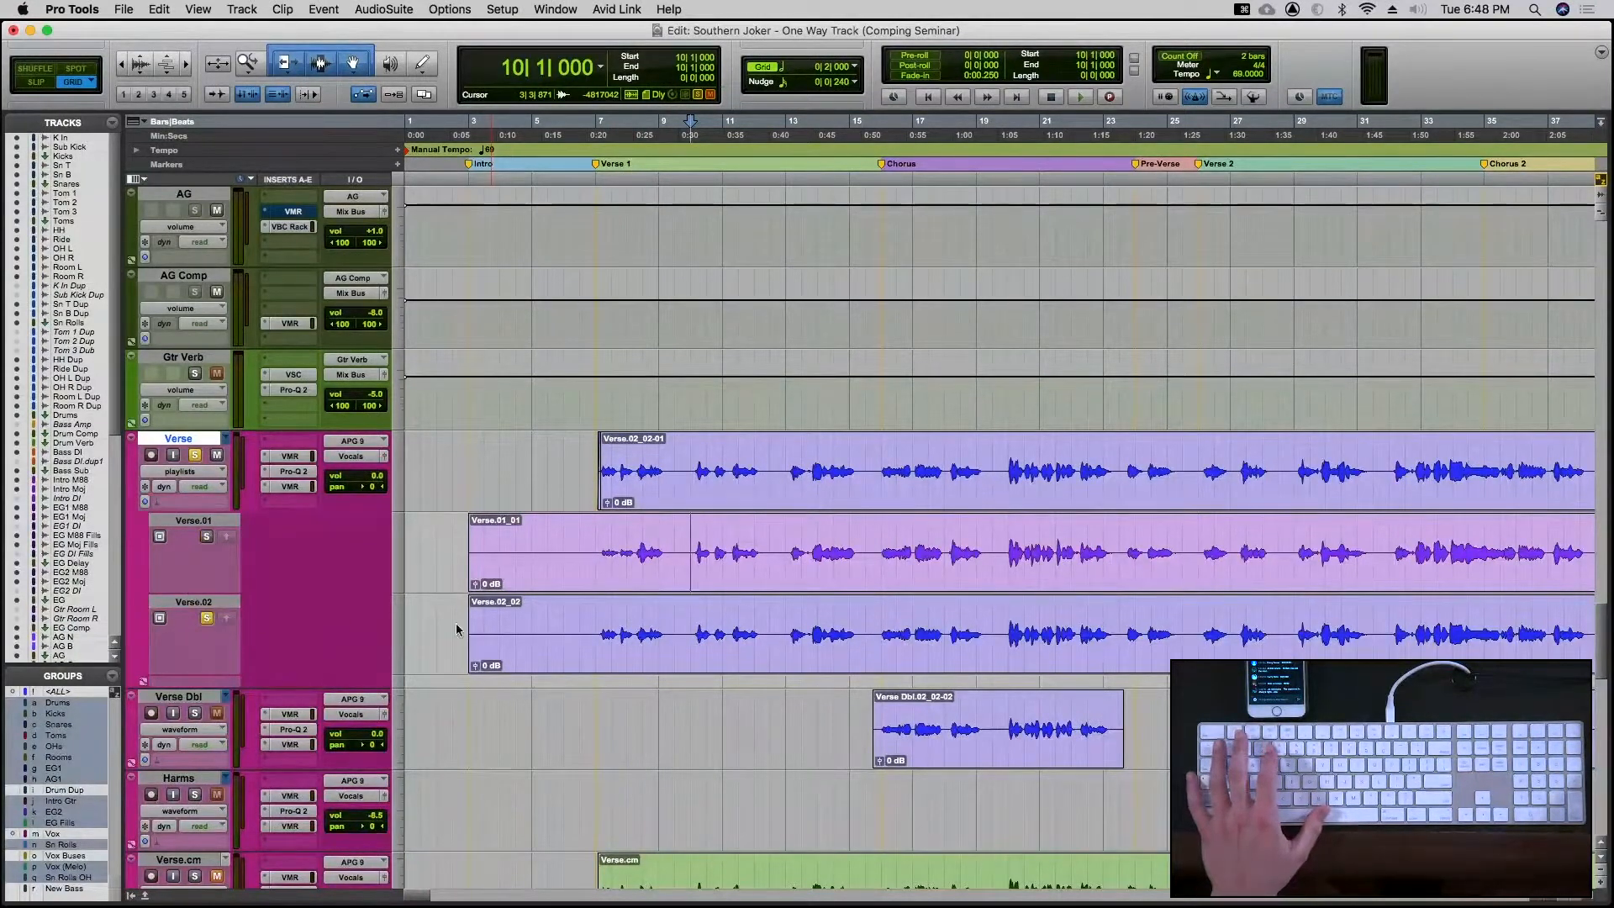
# Audition the Verse.02 take from bar 10, and play Verse.01 with the full mix from the same bar
pyautogui.press('space')
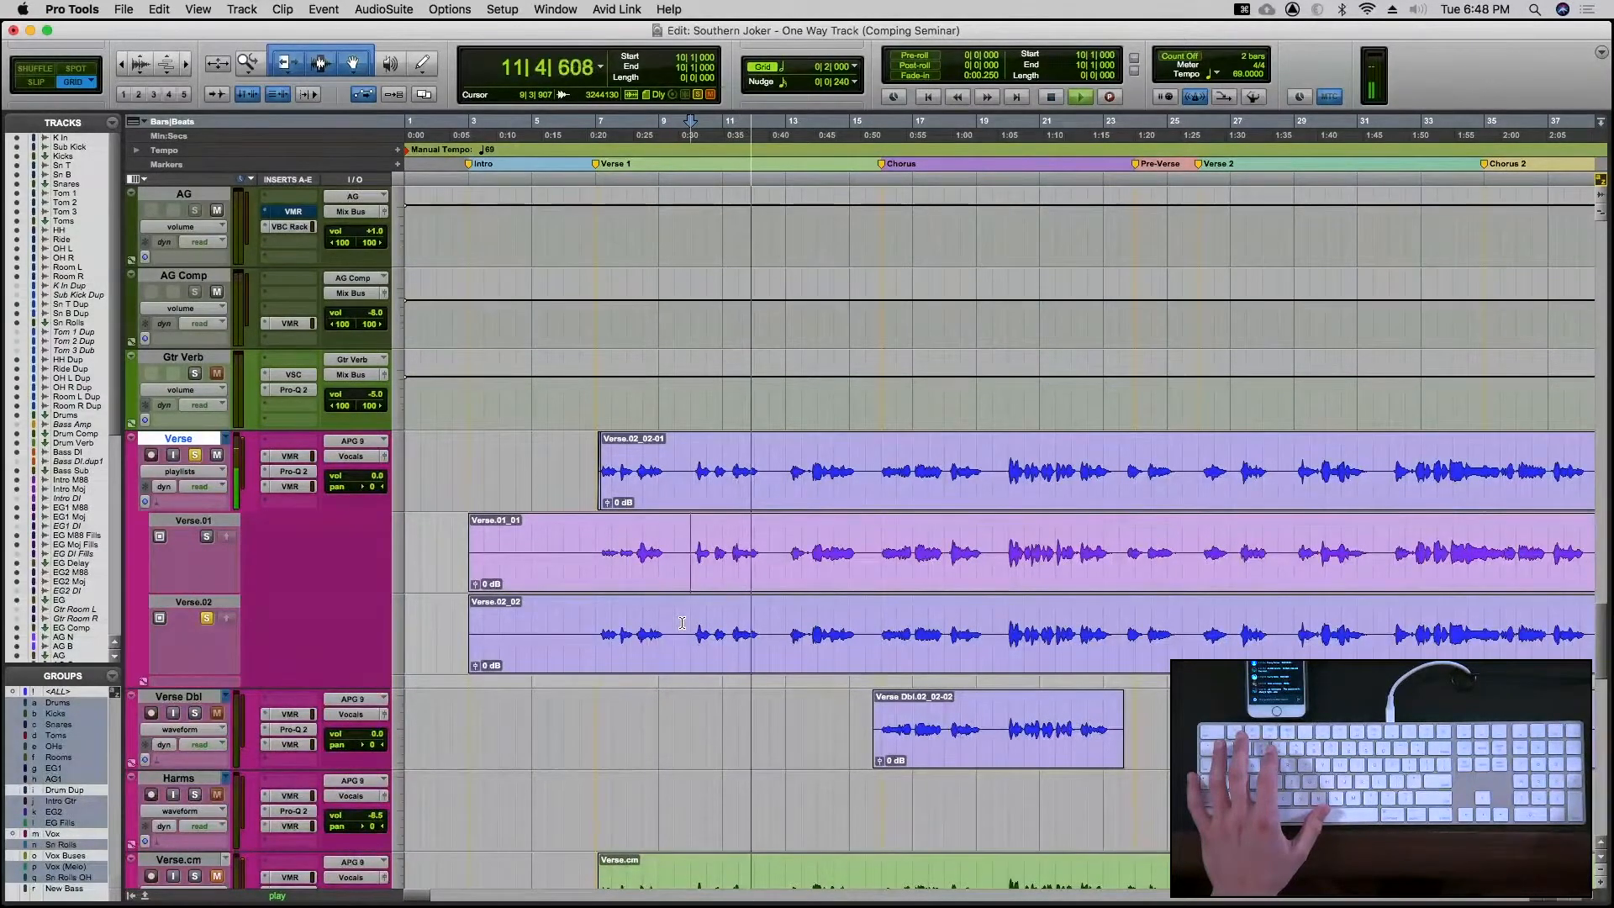
pyautogui.press('space')
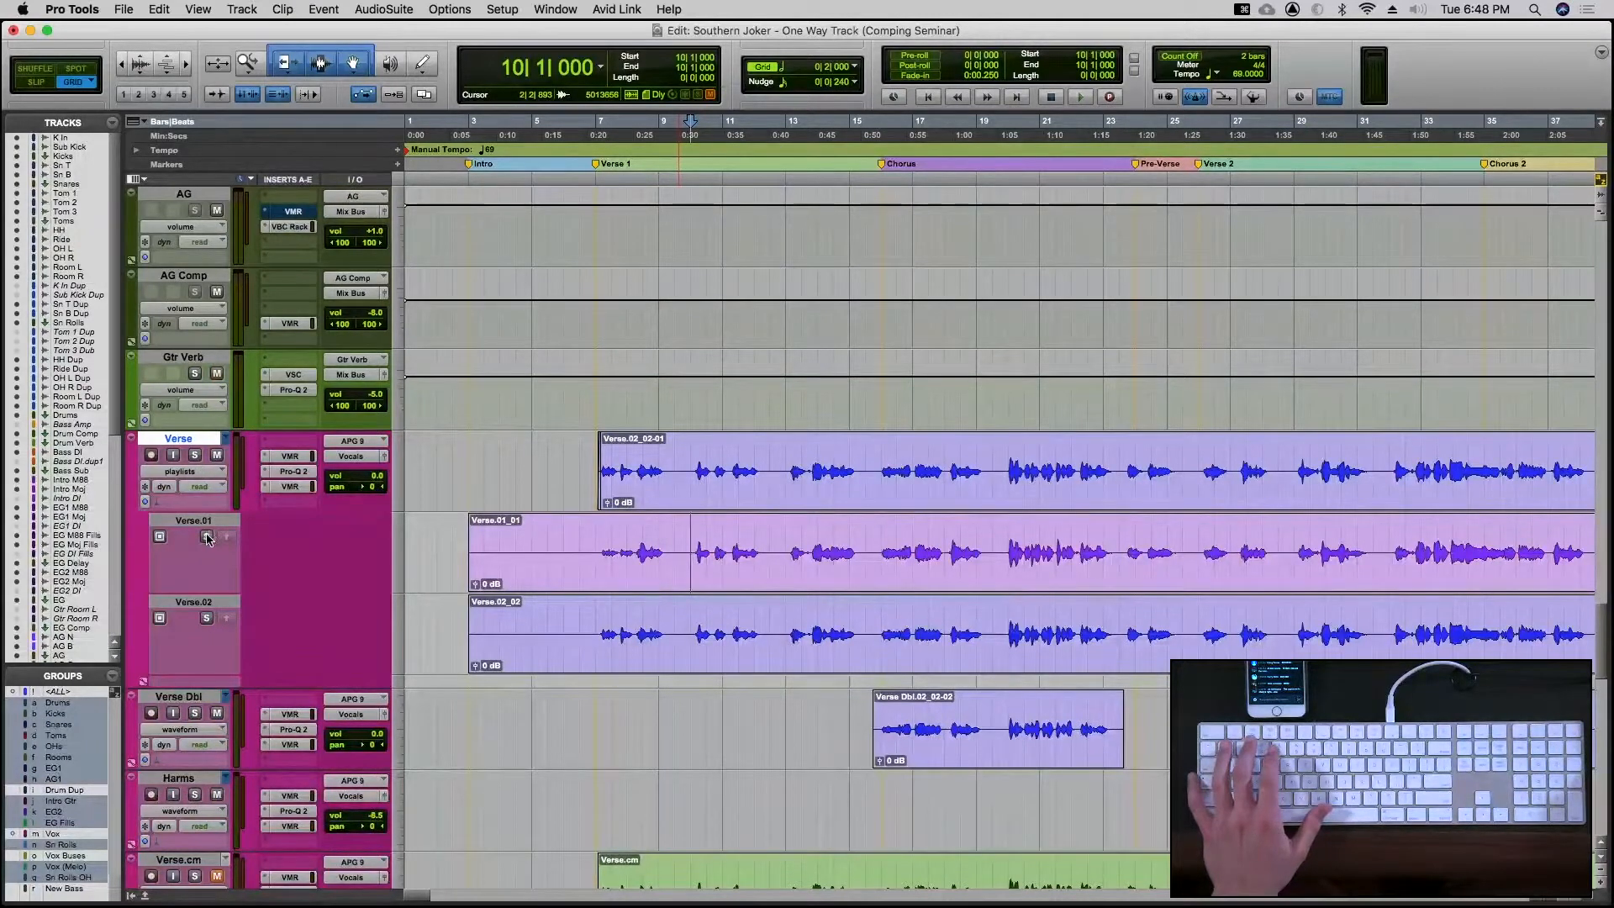
pyautogui.press('space')
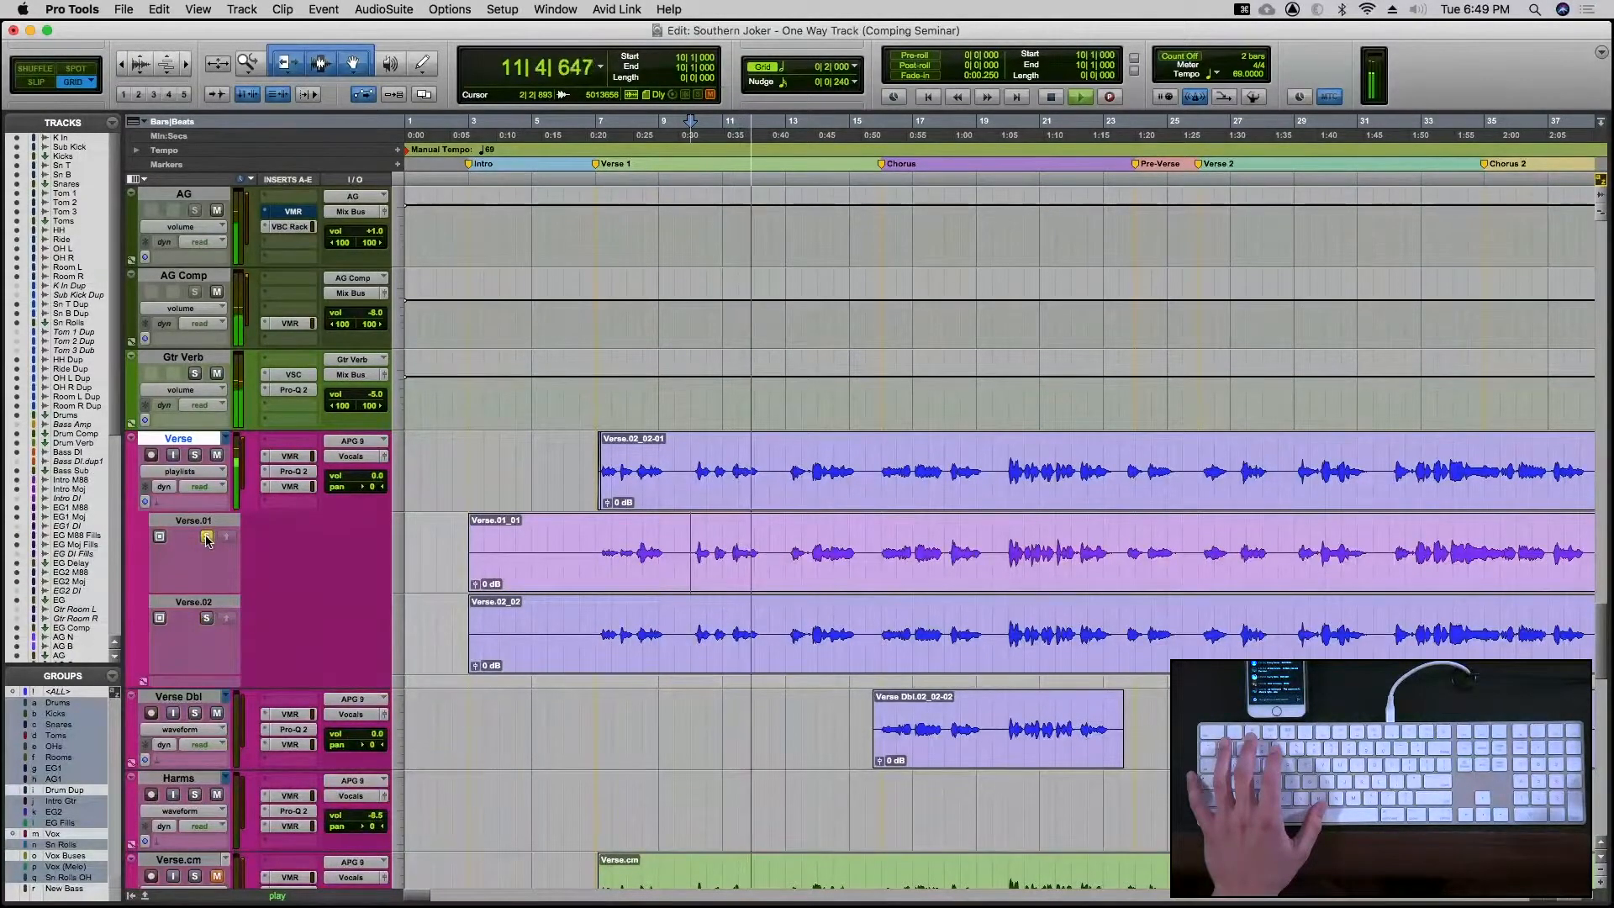
pyautogui.press('space')
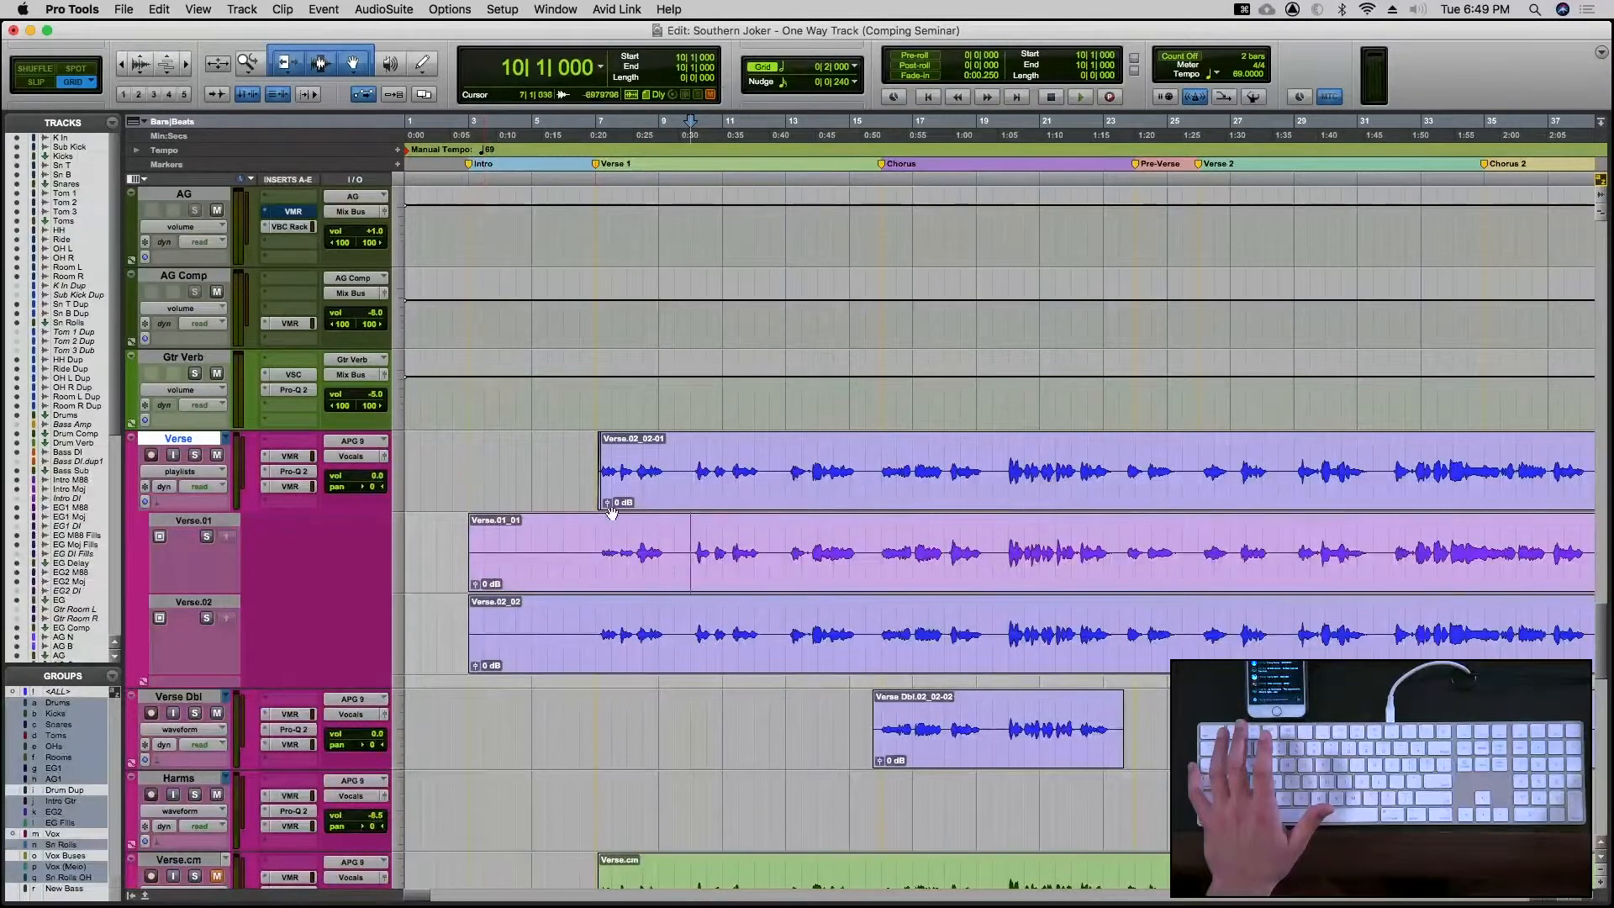
# Switch to Slip mode and copy the Verse.01 phrase from about 9|3|805 to 11|1|840 to the Verse track's main playlist
pyautogui.moveTo(689, 546); pyautogui.dragTo(724, 552)
pyautogui.press('`')
pyautogui.press('`')
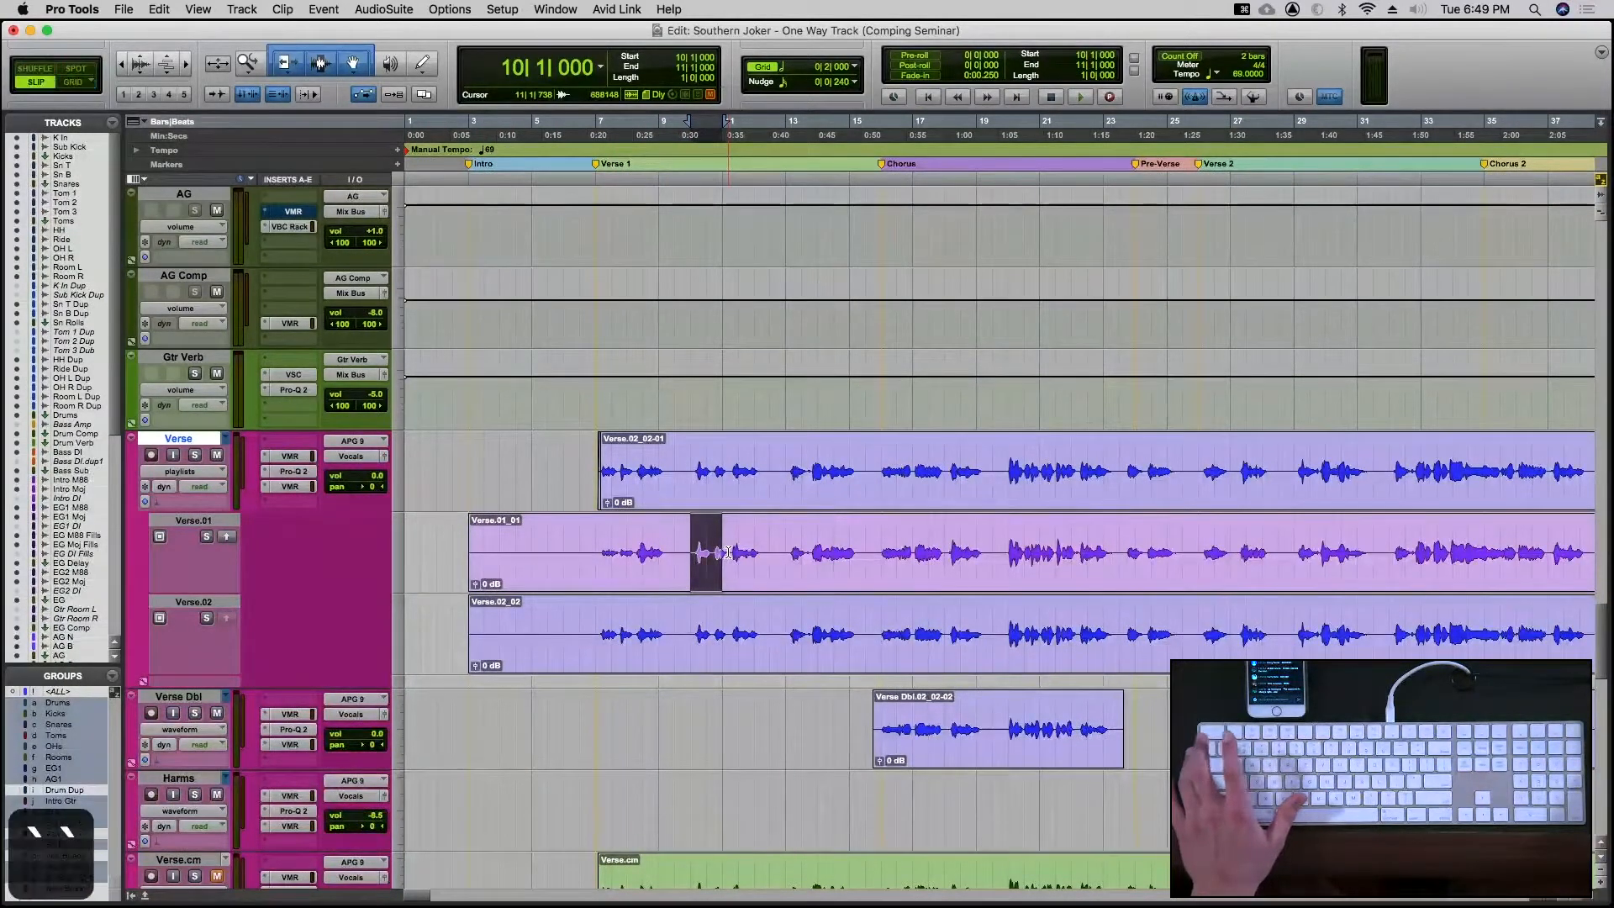
pyautogui.moveTo(683, 549); pyautogui.dragTo(729, 557)
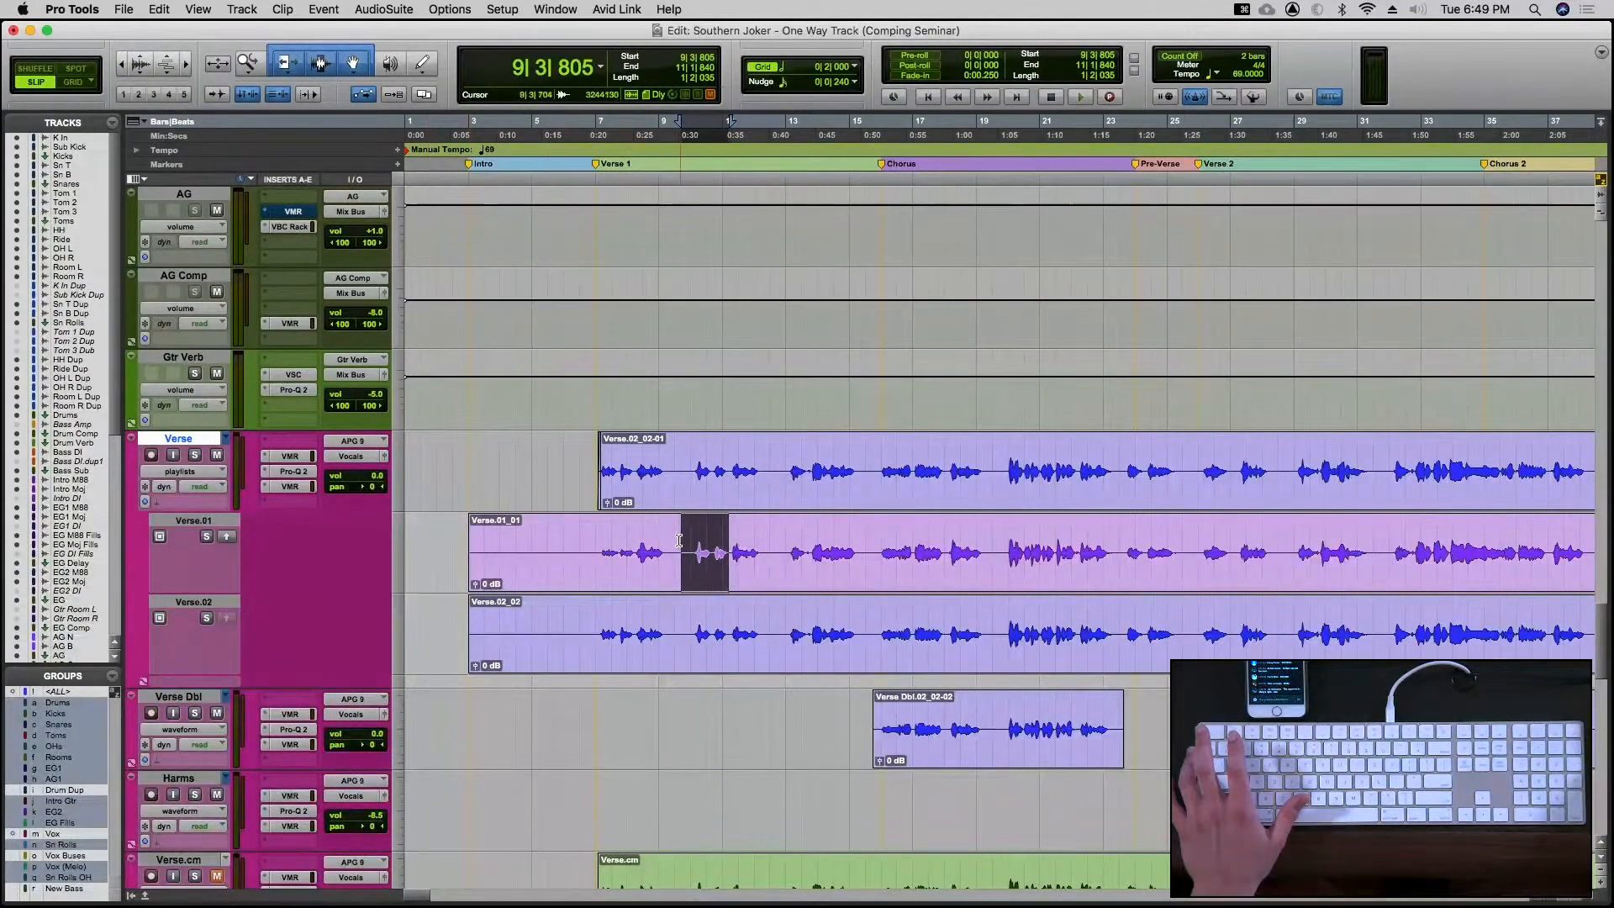
pyautogui.click(228, 539)
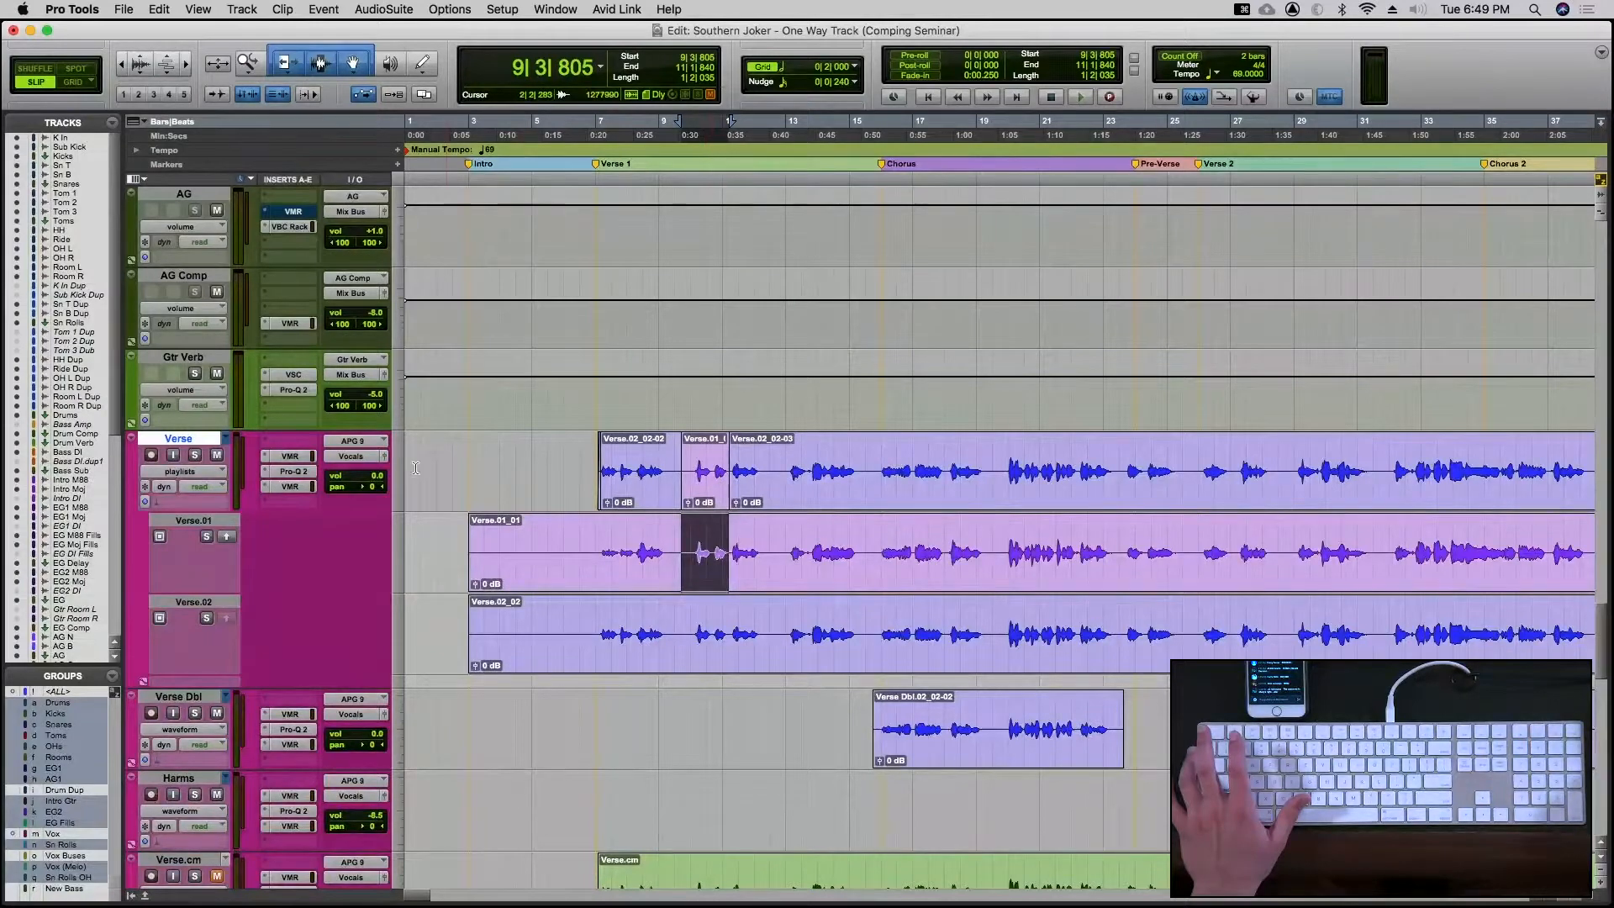
# Return the Verse track to waveform view and play the comped vocal with the full mix from just before Verse 1
pyautogui.click(209, 475)
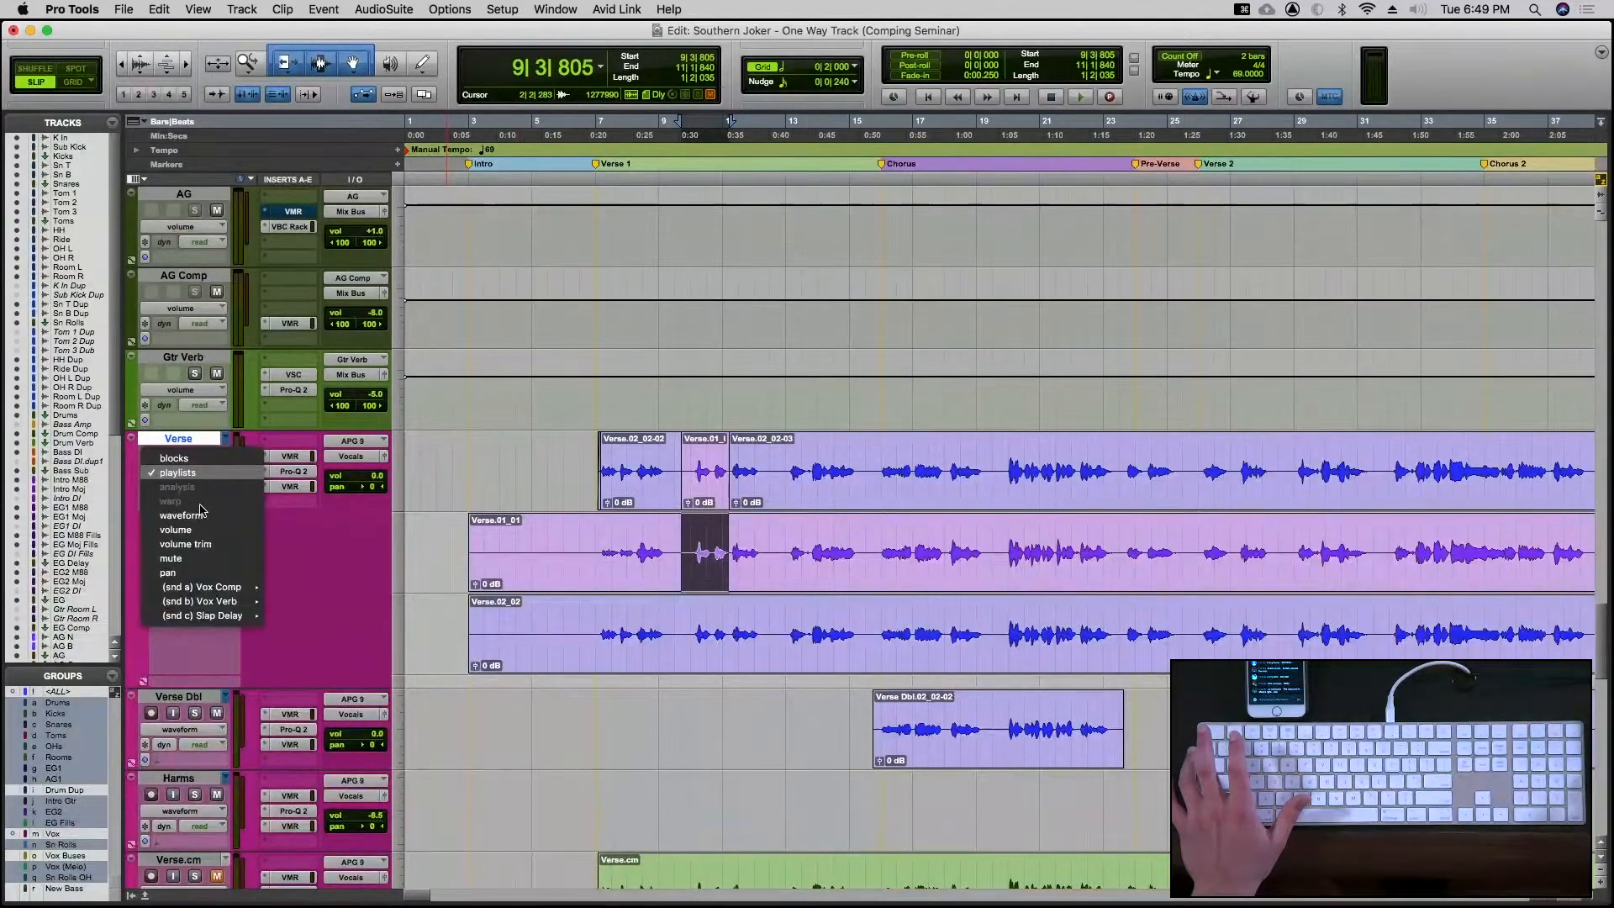
pyautogui.click(181, 514)
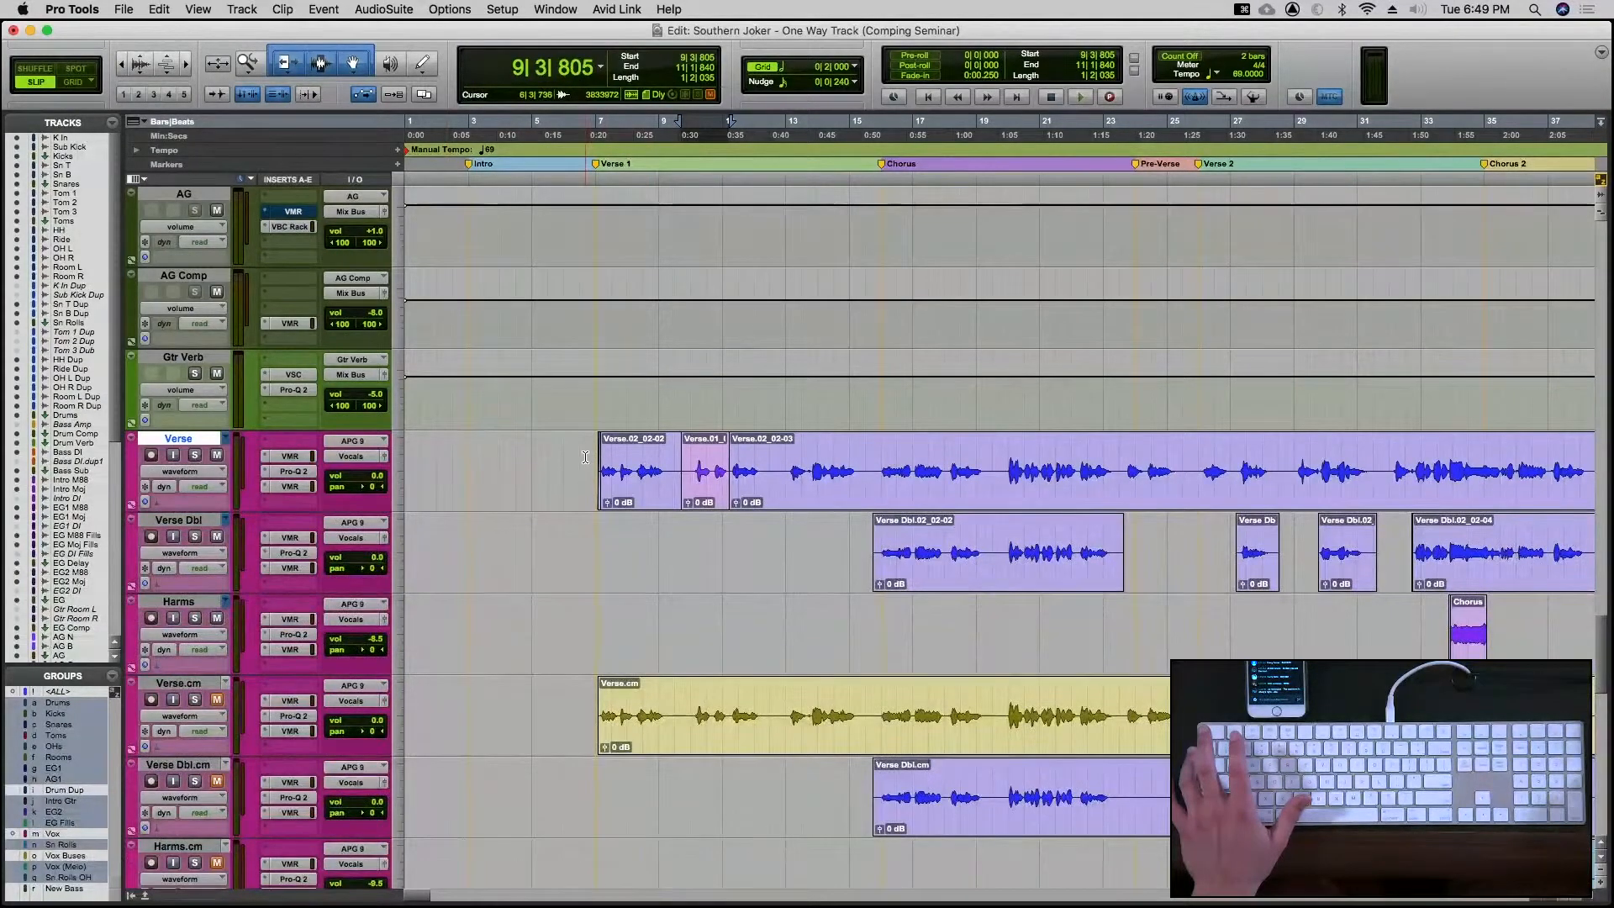
pyautogui.click(590, 456)
pyautogui.press('space')
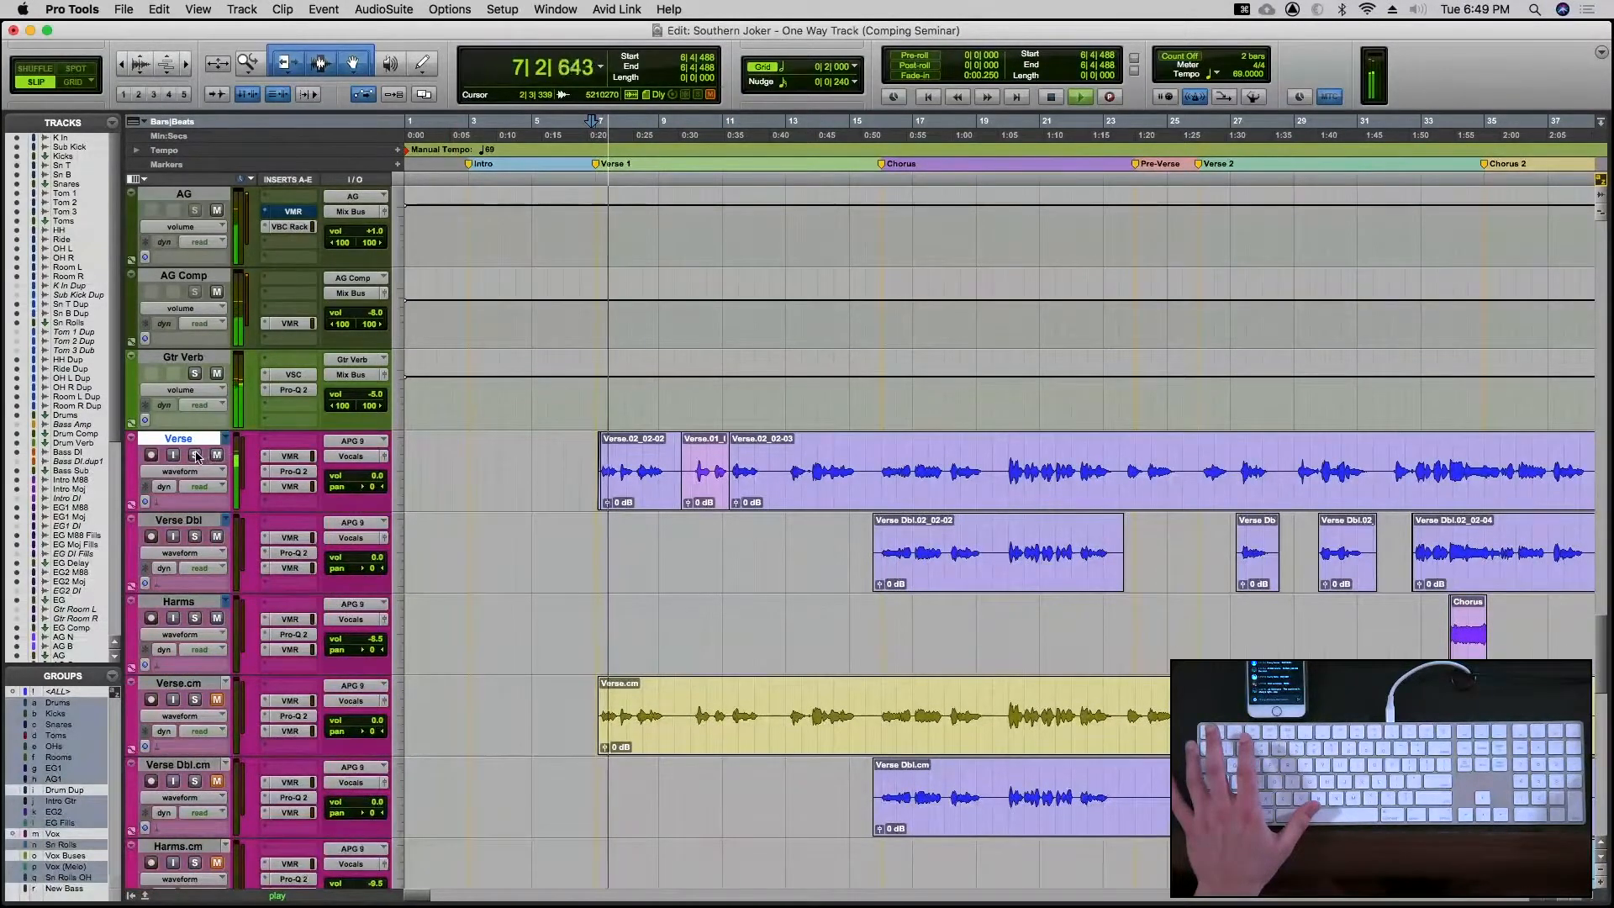
pyautogui.click(195, 455)
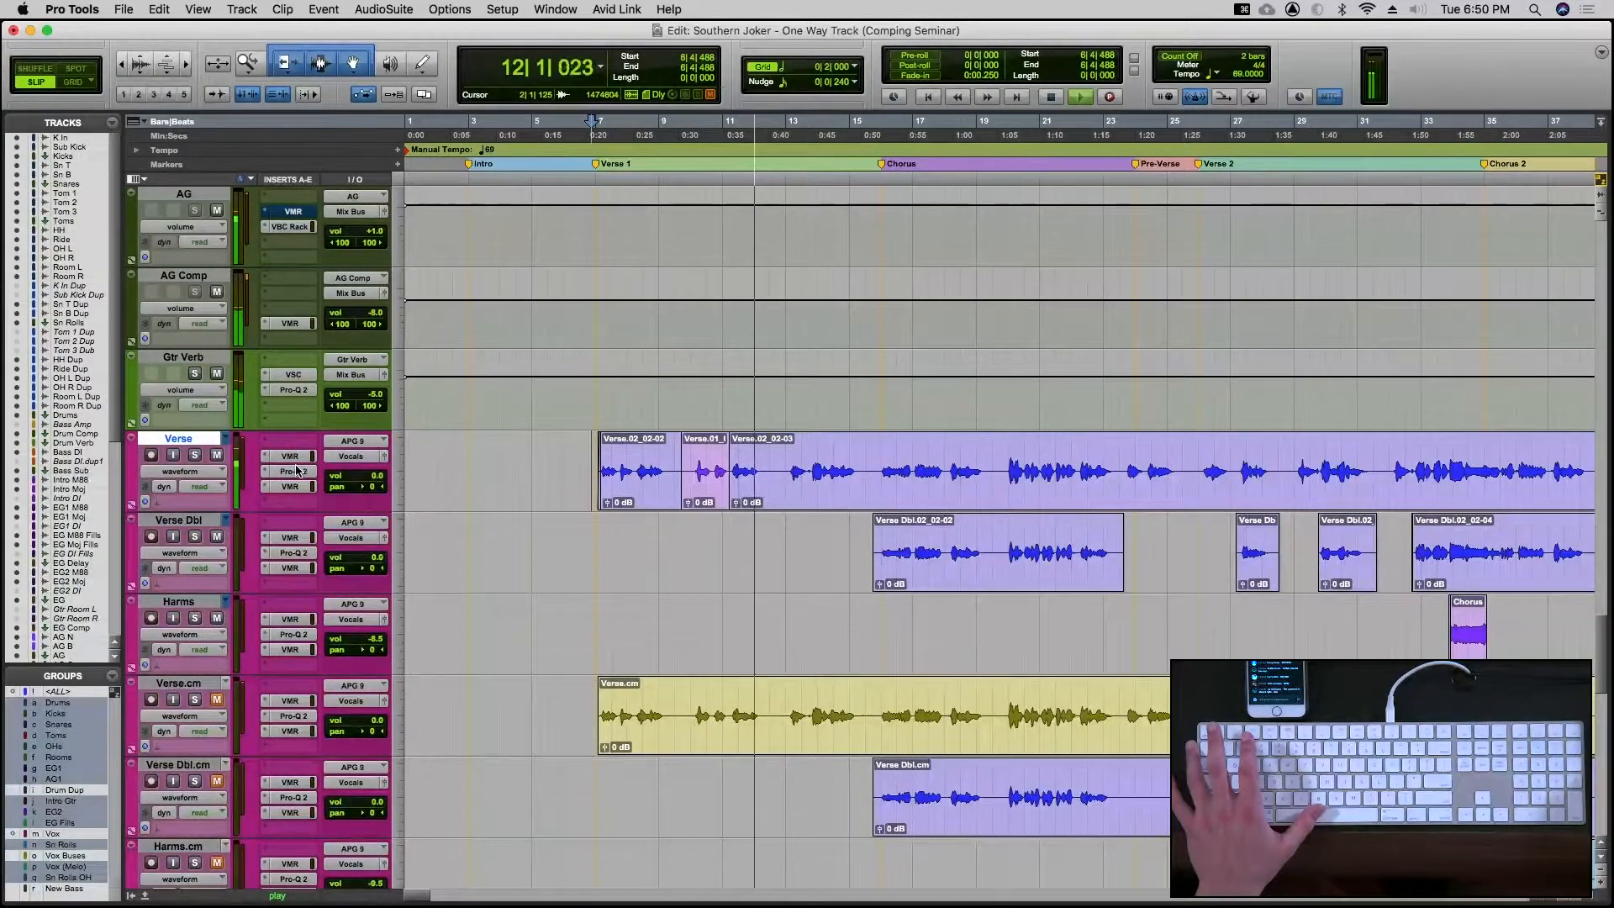
pyautogui.press('space')
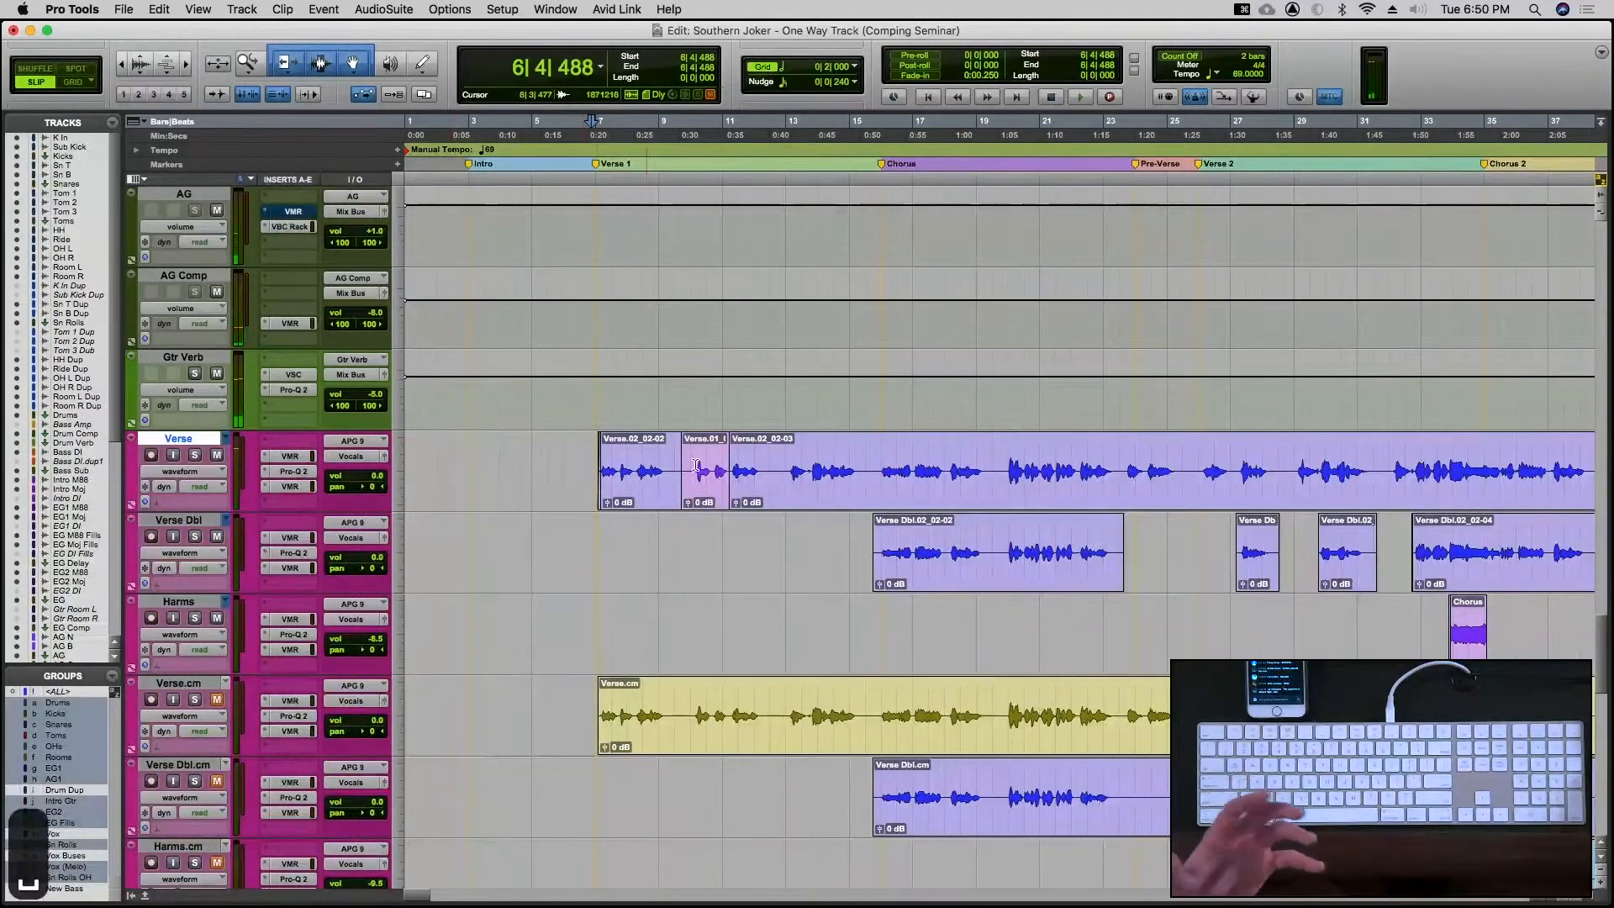
# Show the Verse track's playlists, select the Verse.01 phrase from about 9|4|252 to 10|4|173, and clear the selection
pyautogui.press('ctrl+super+Left')
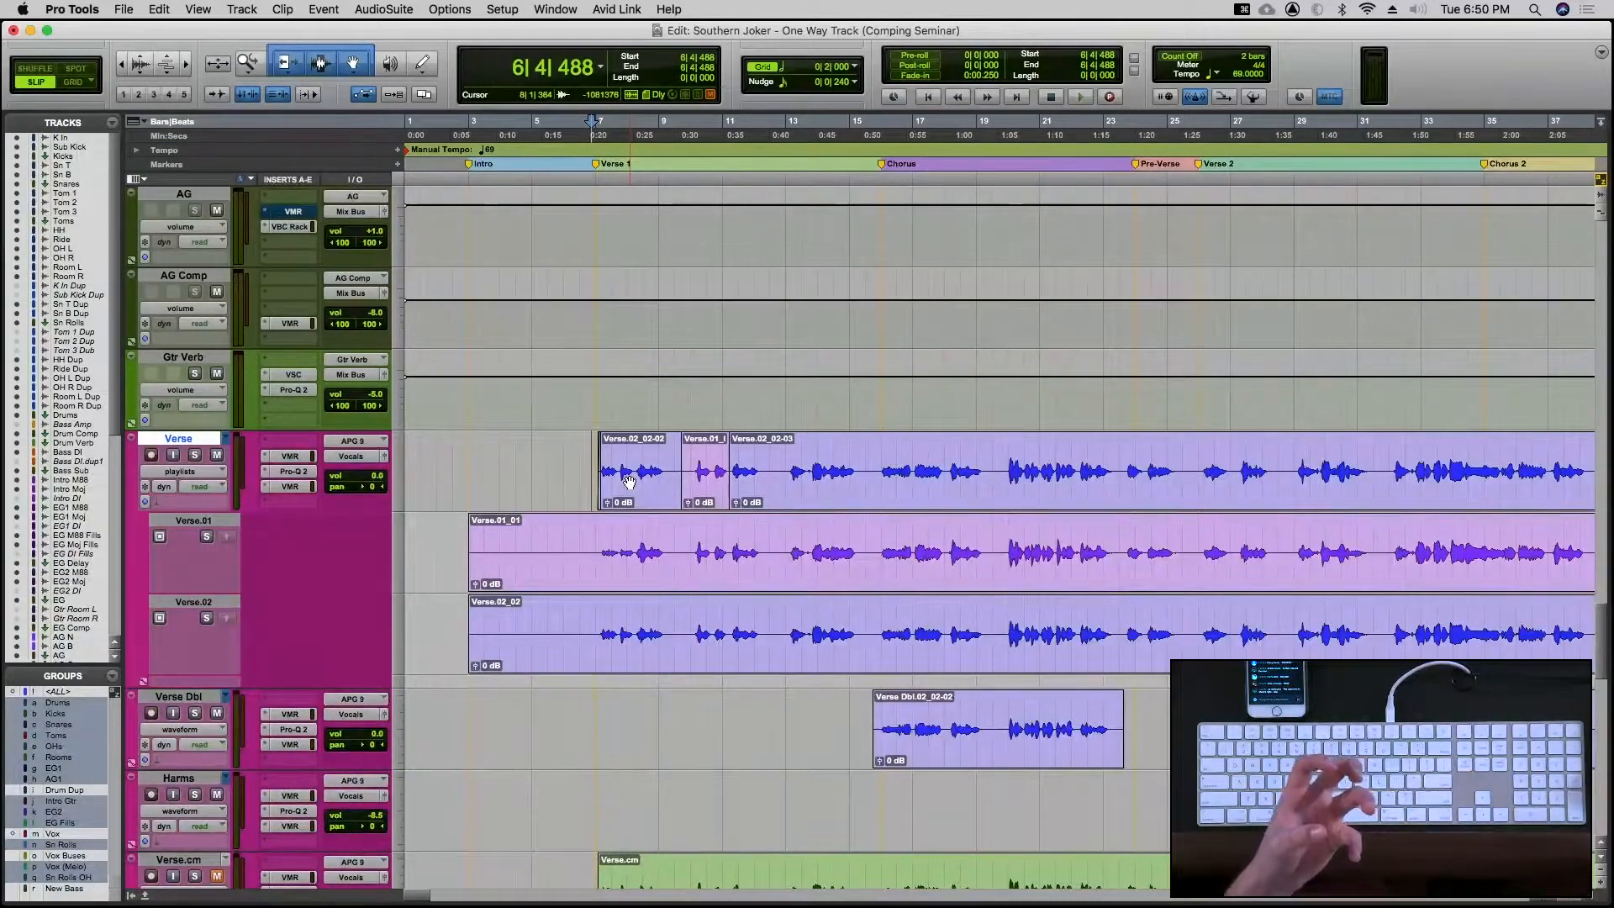
pyautogui.press('space')
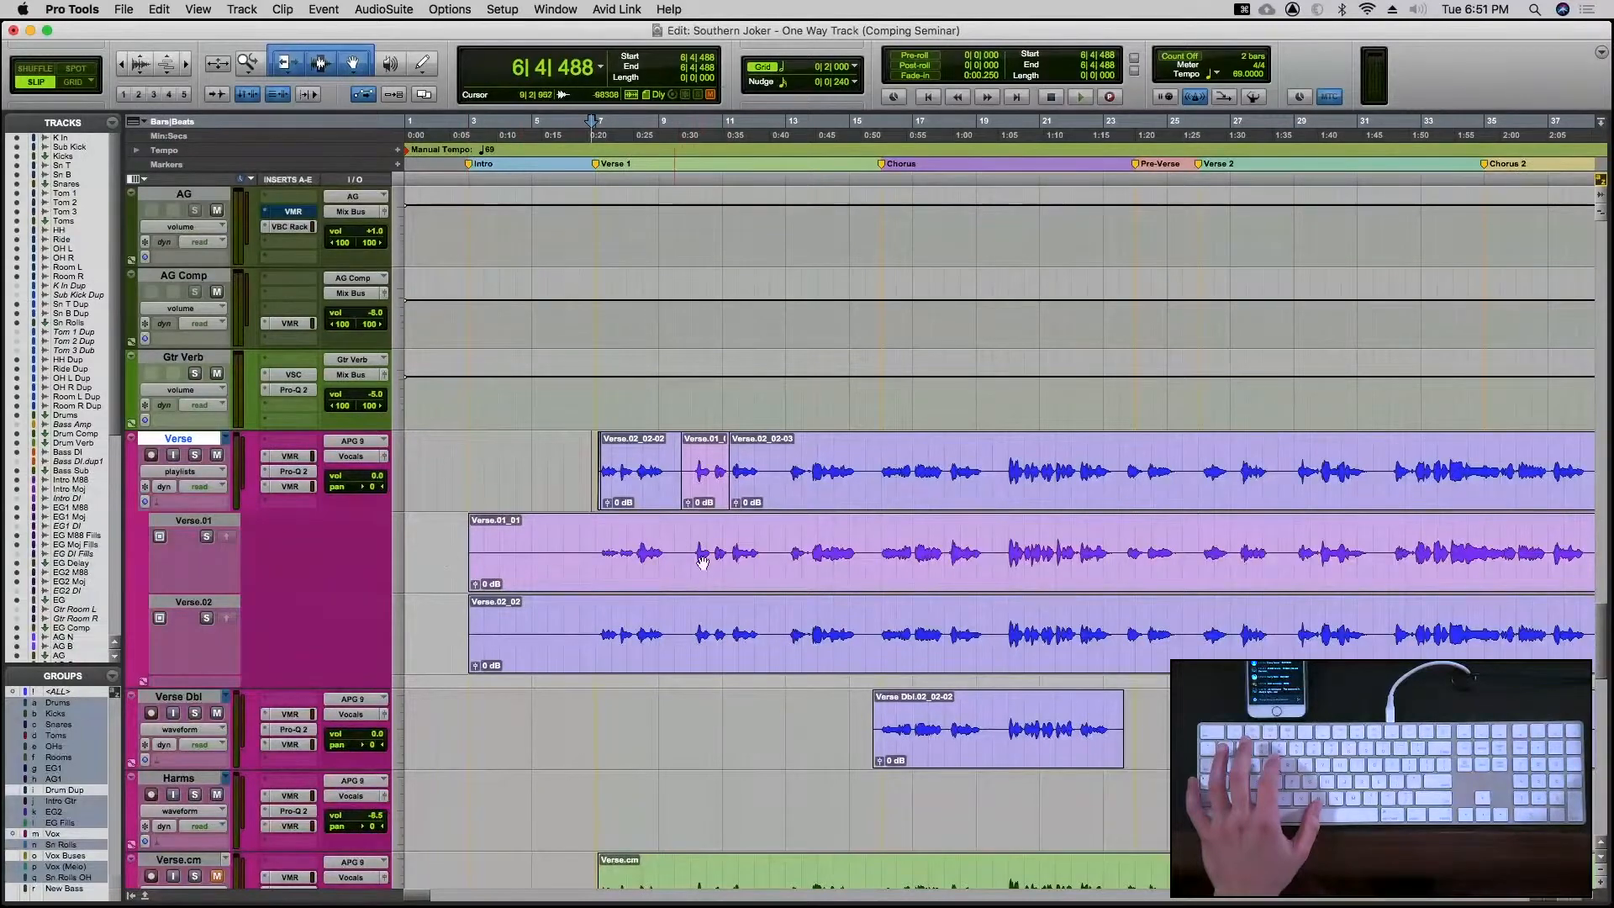
pyautogui.moveTo(684, 546); pyautogui.dragTo(716, 549)
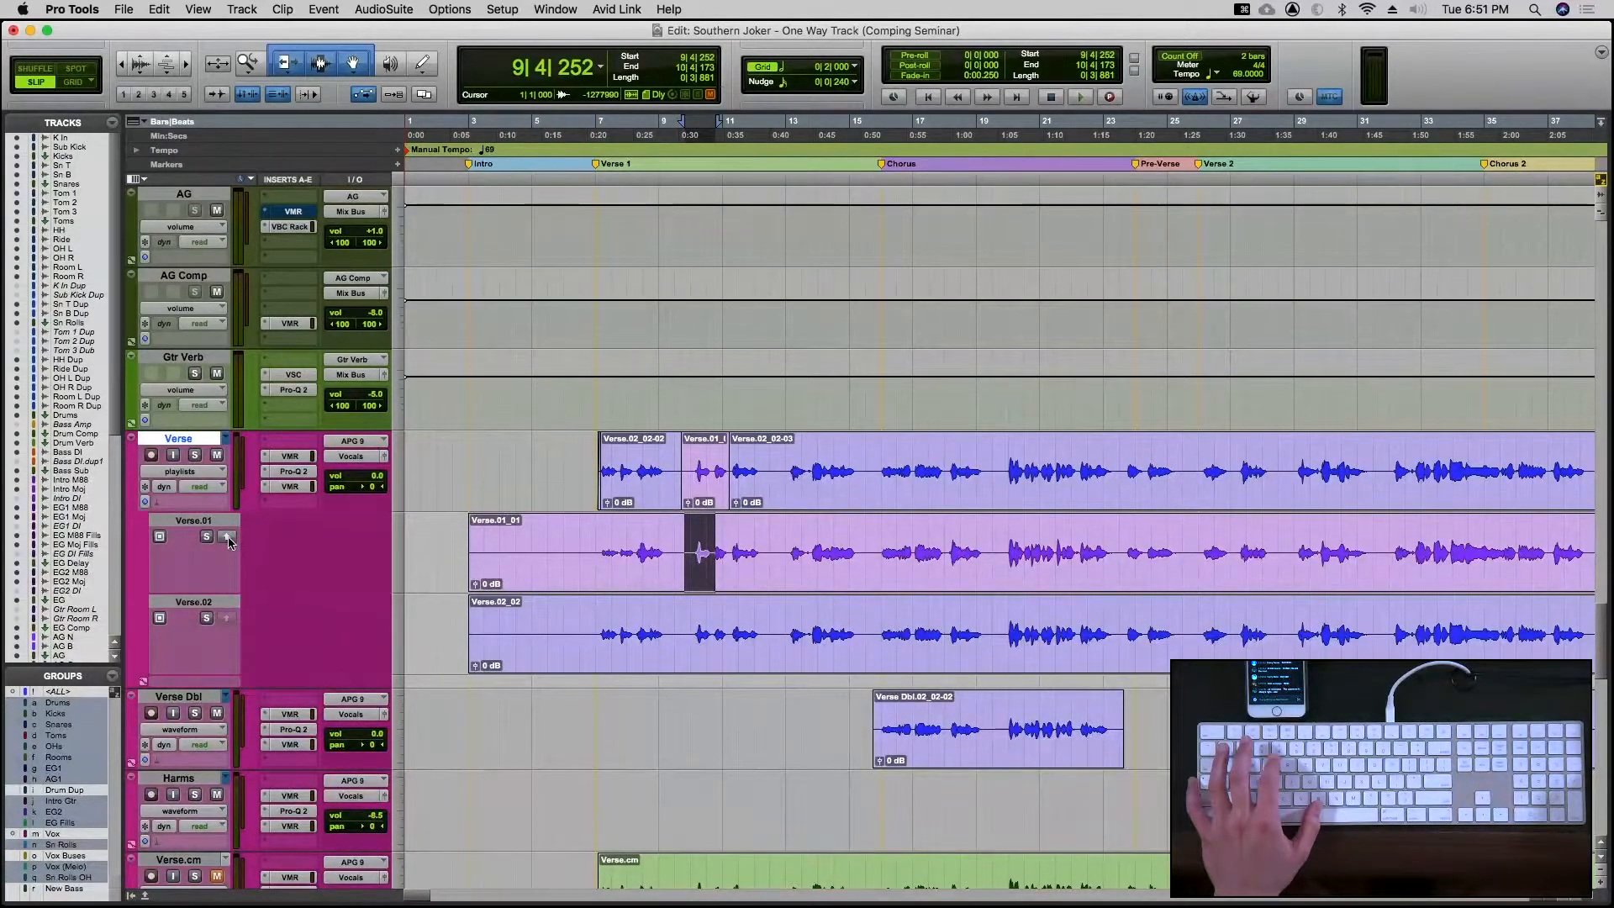
pyautogui.click(581, 531)
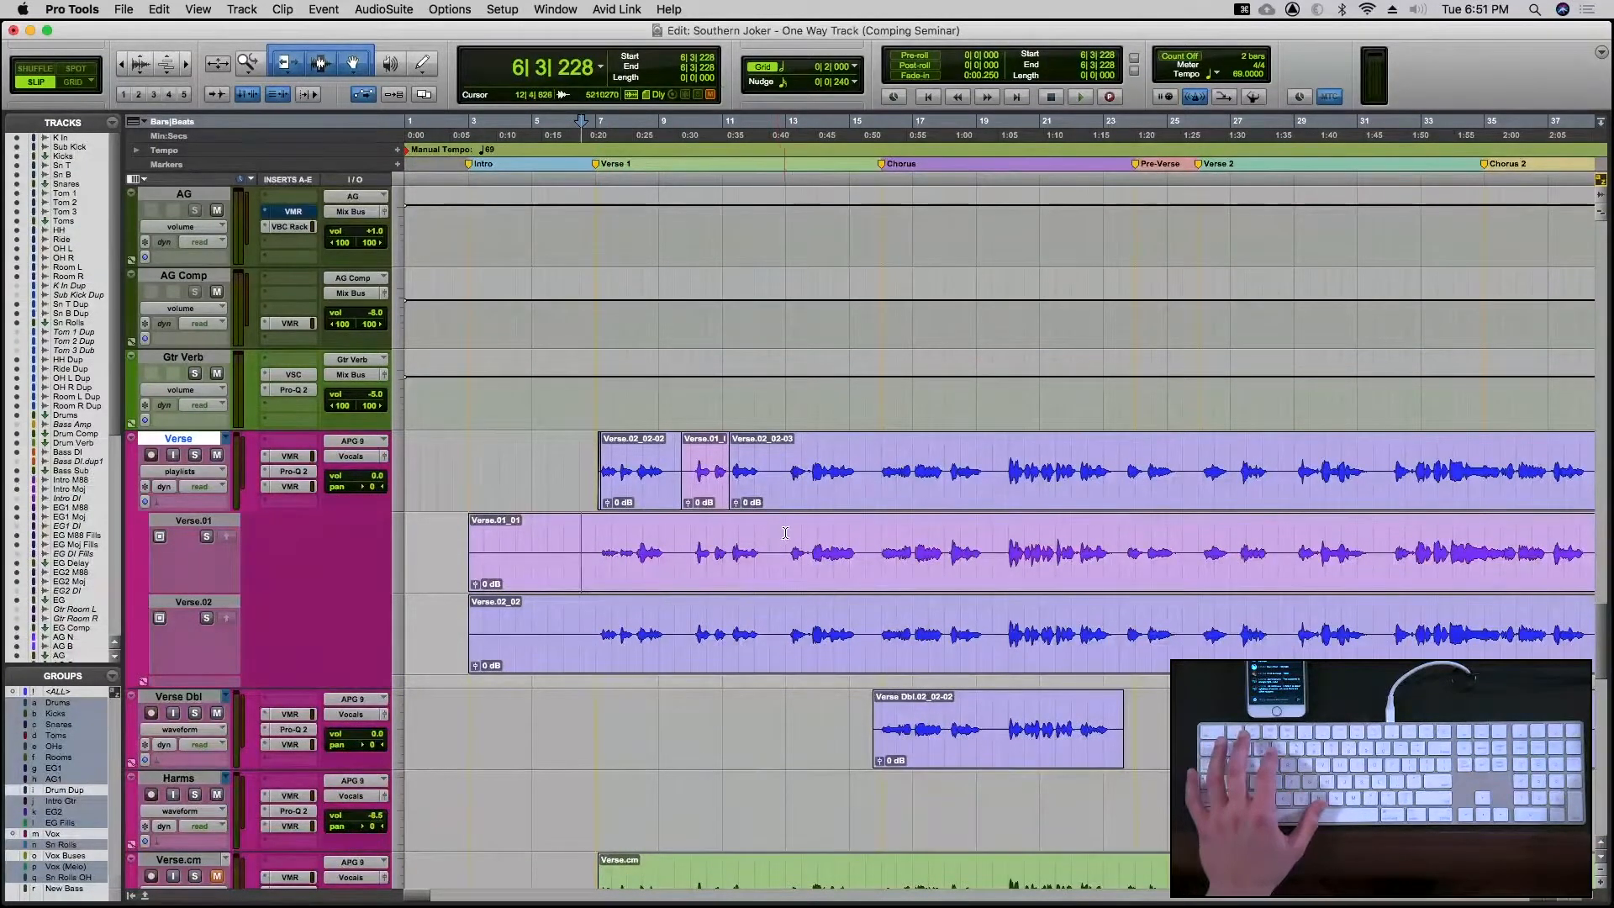
# Solo and audition Verse.01's opening Chorus phrase, and copy it from about 15|4|644 to 17|1|164 to the main playlist
pyautogui.click(785, 533)
pyautogui.click(877, 540)
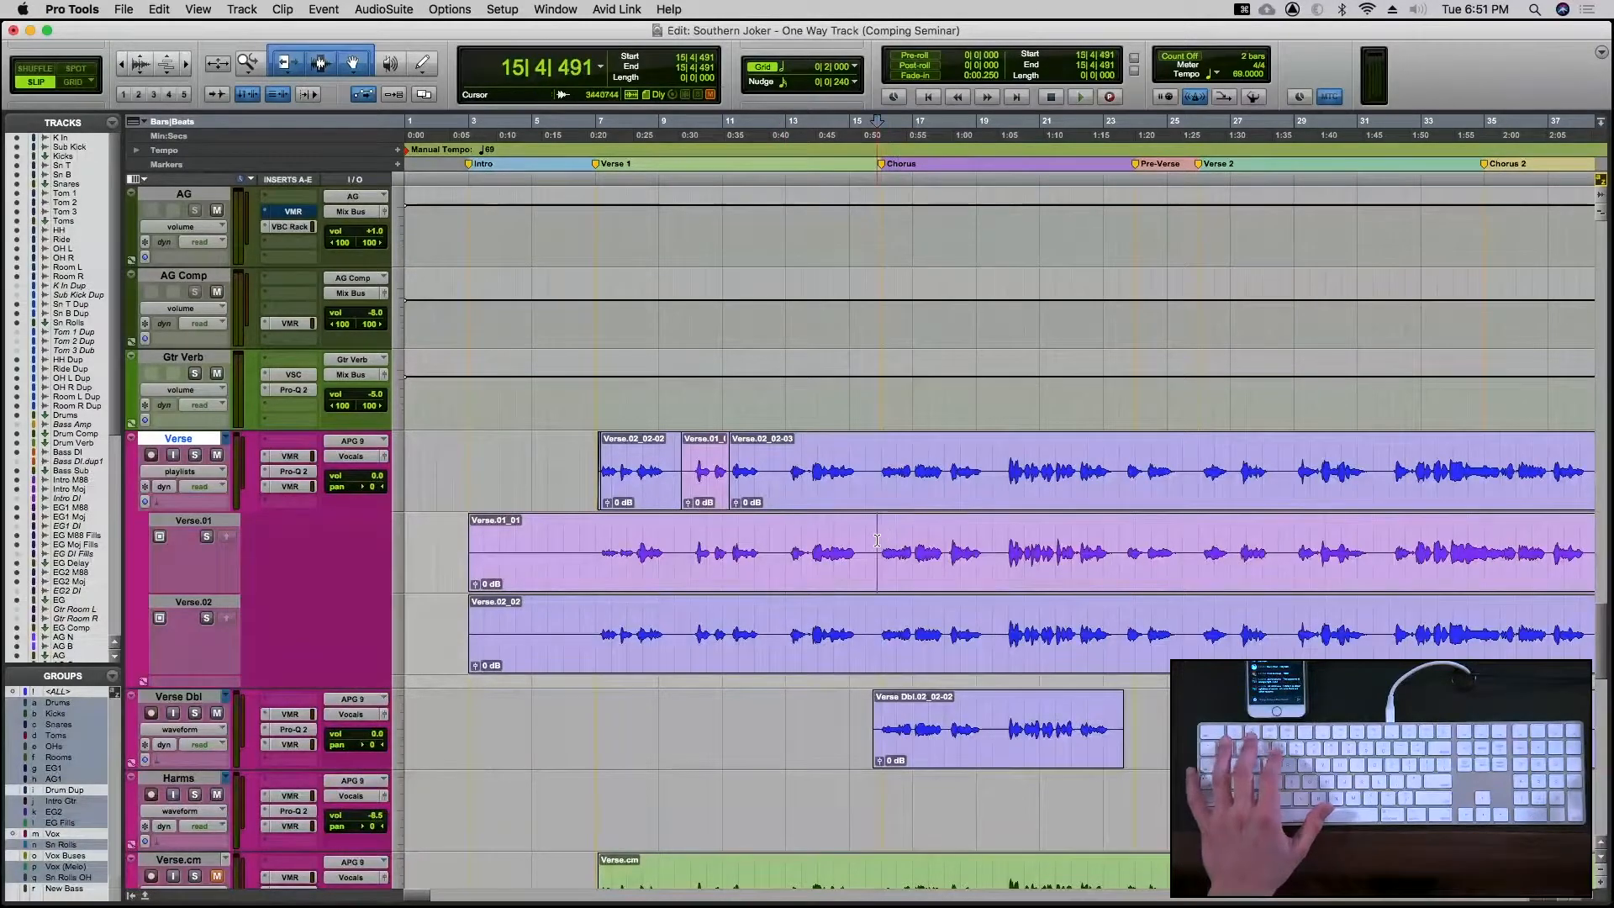
pyautogui.press('t')
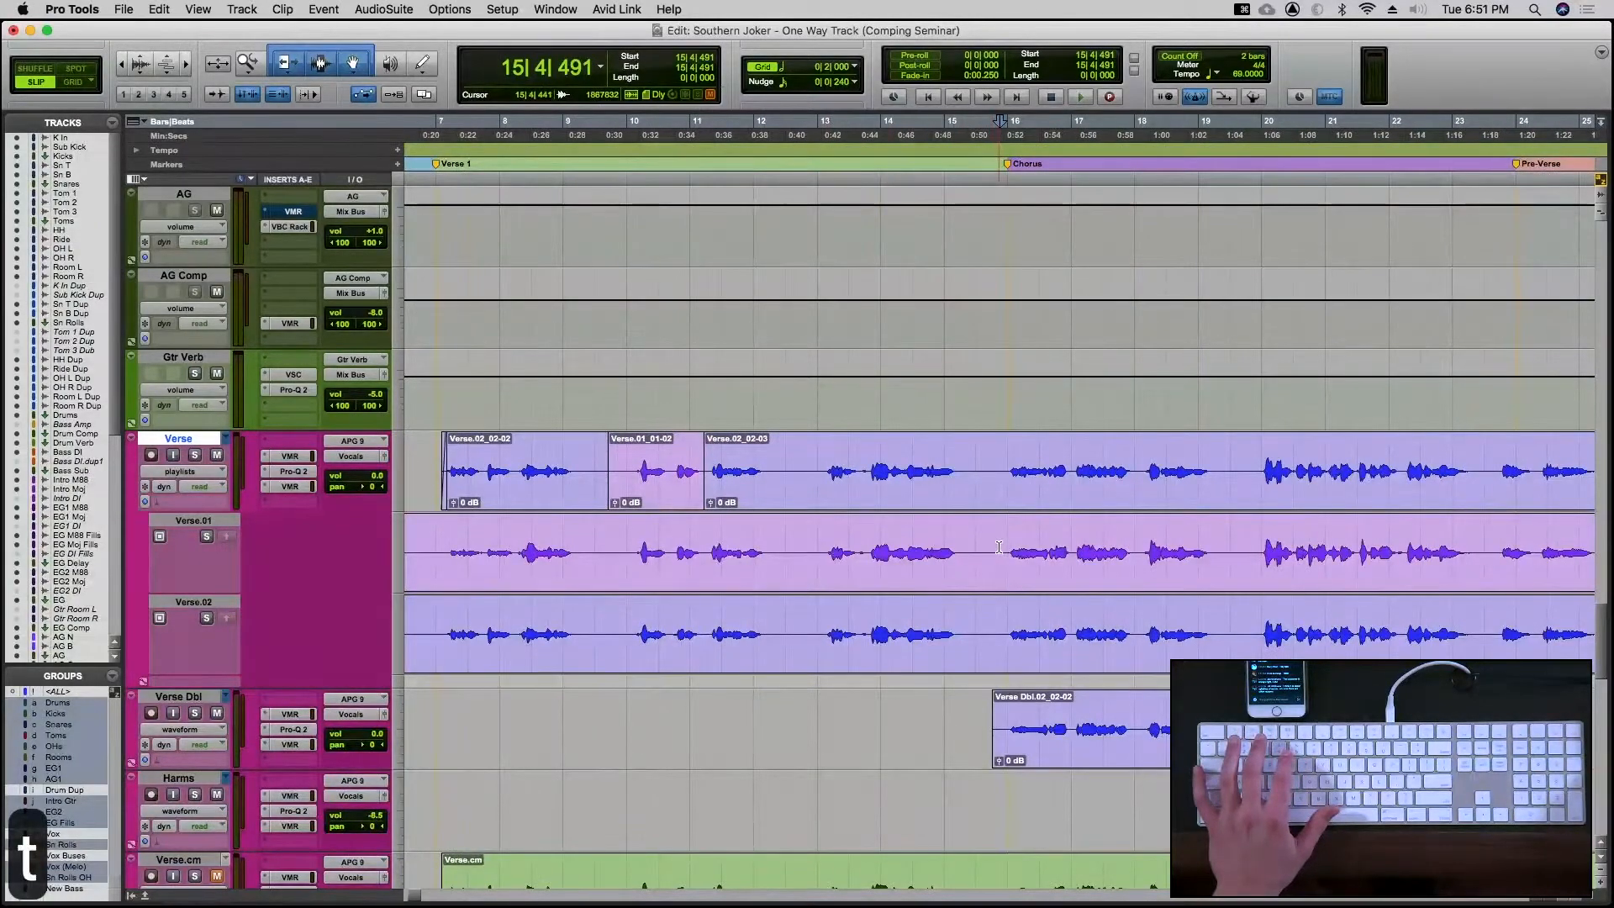
pyautogui.moveTo(998, 548); pyautogui.dragTo(1073, 550)
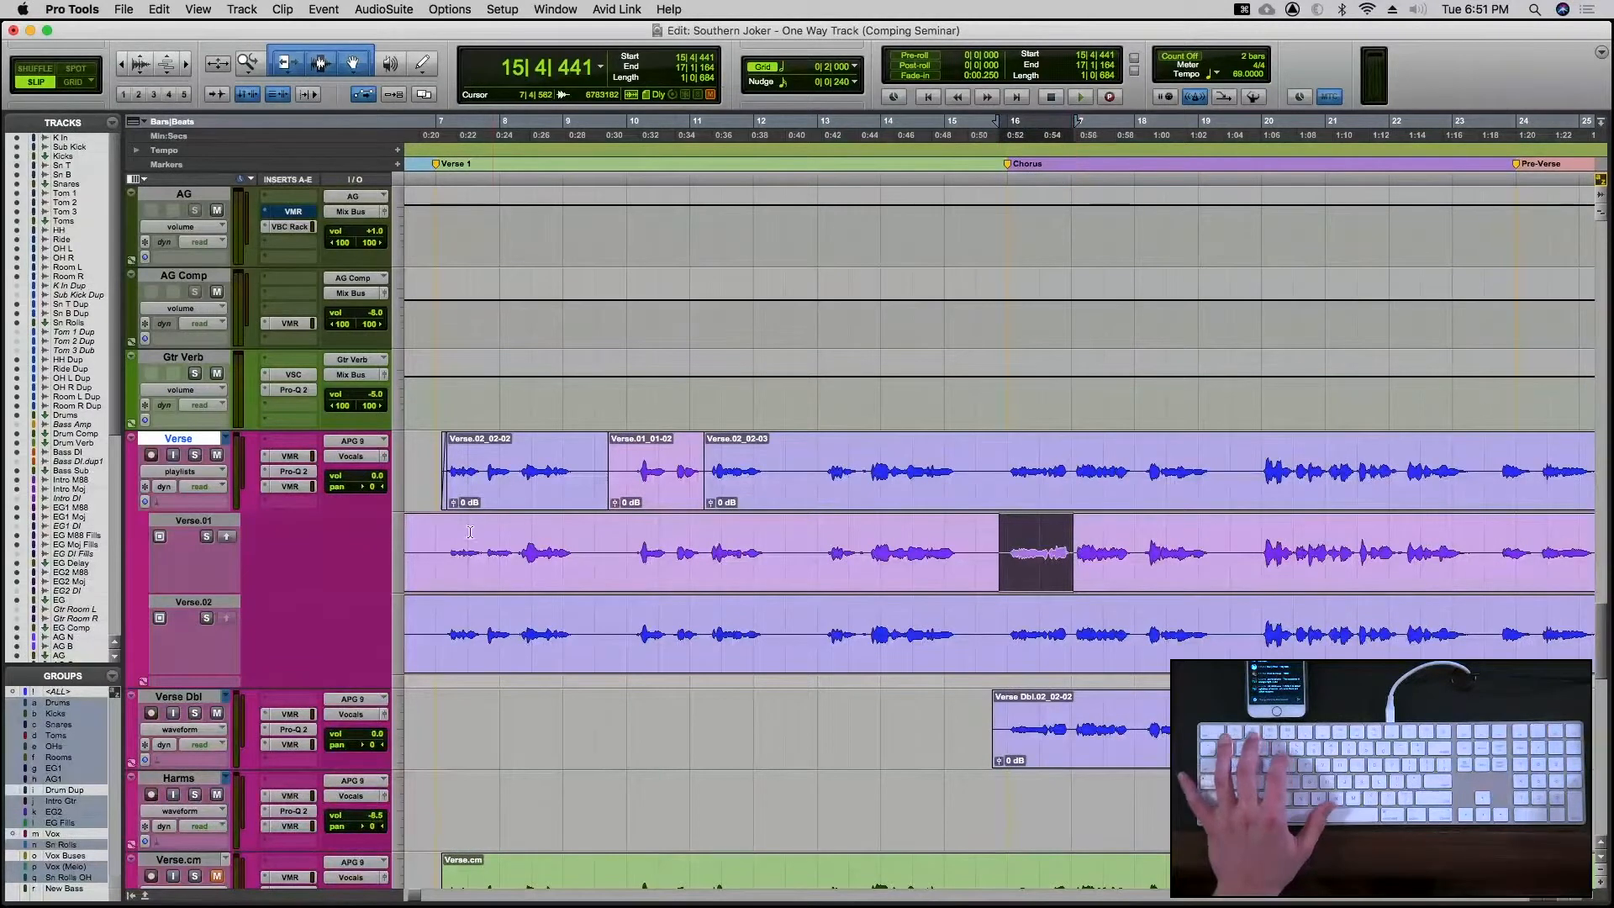
pyautogui.click(206, 537)
pyautogui.press('space')
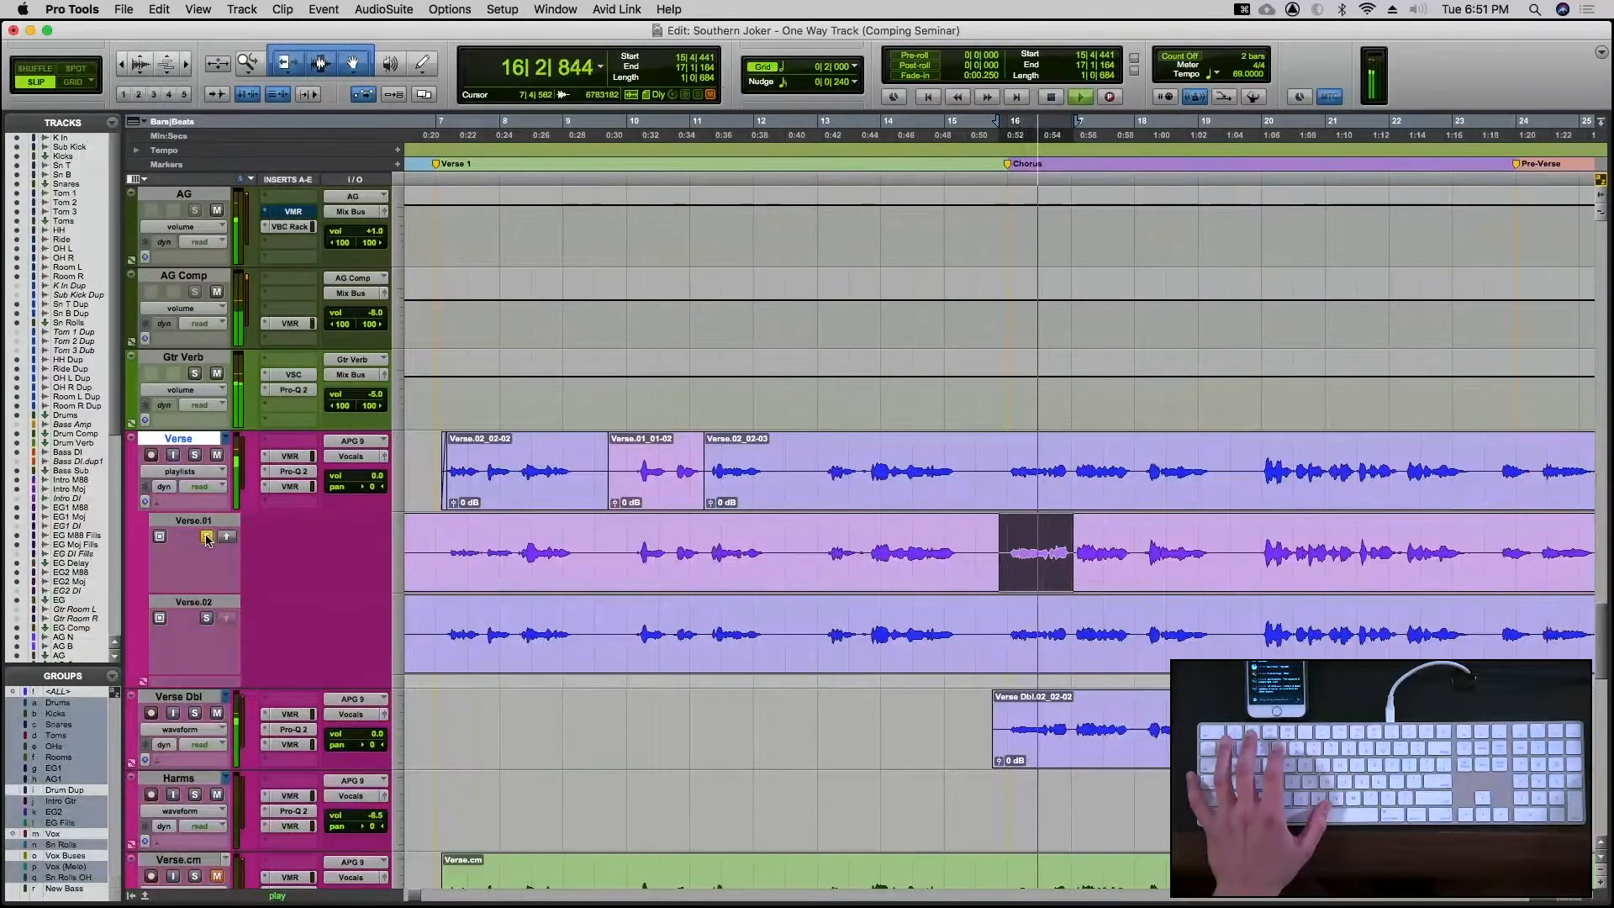
pyautogui.press('space')
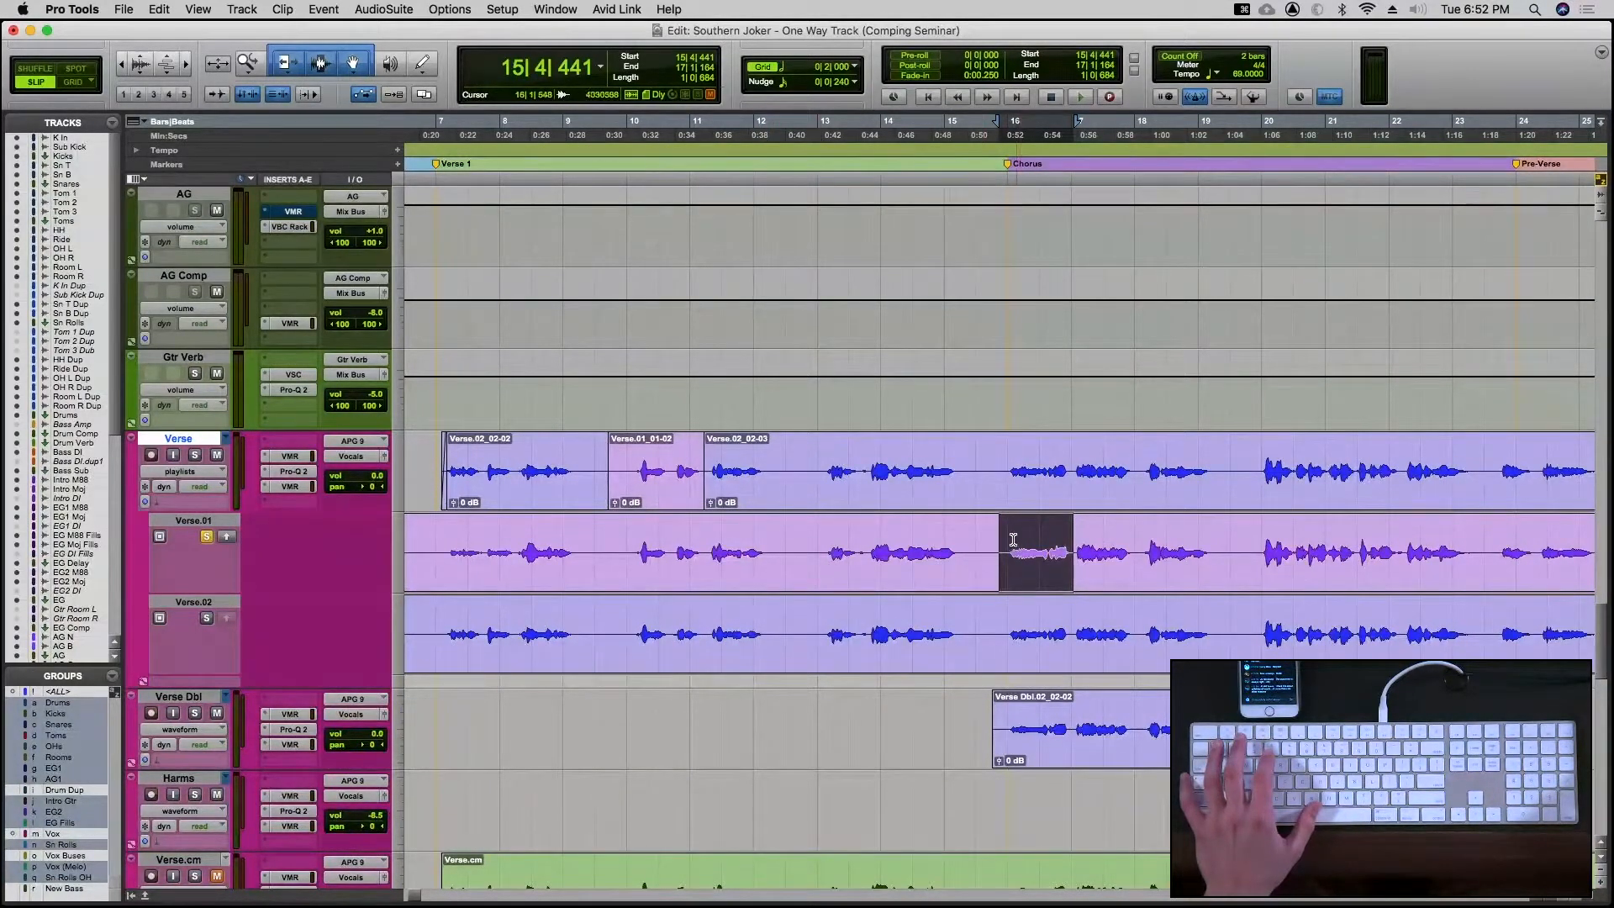
pyautogui.moveTo(1002, 541); pyautogui.dragTo(1073, 546)
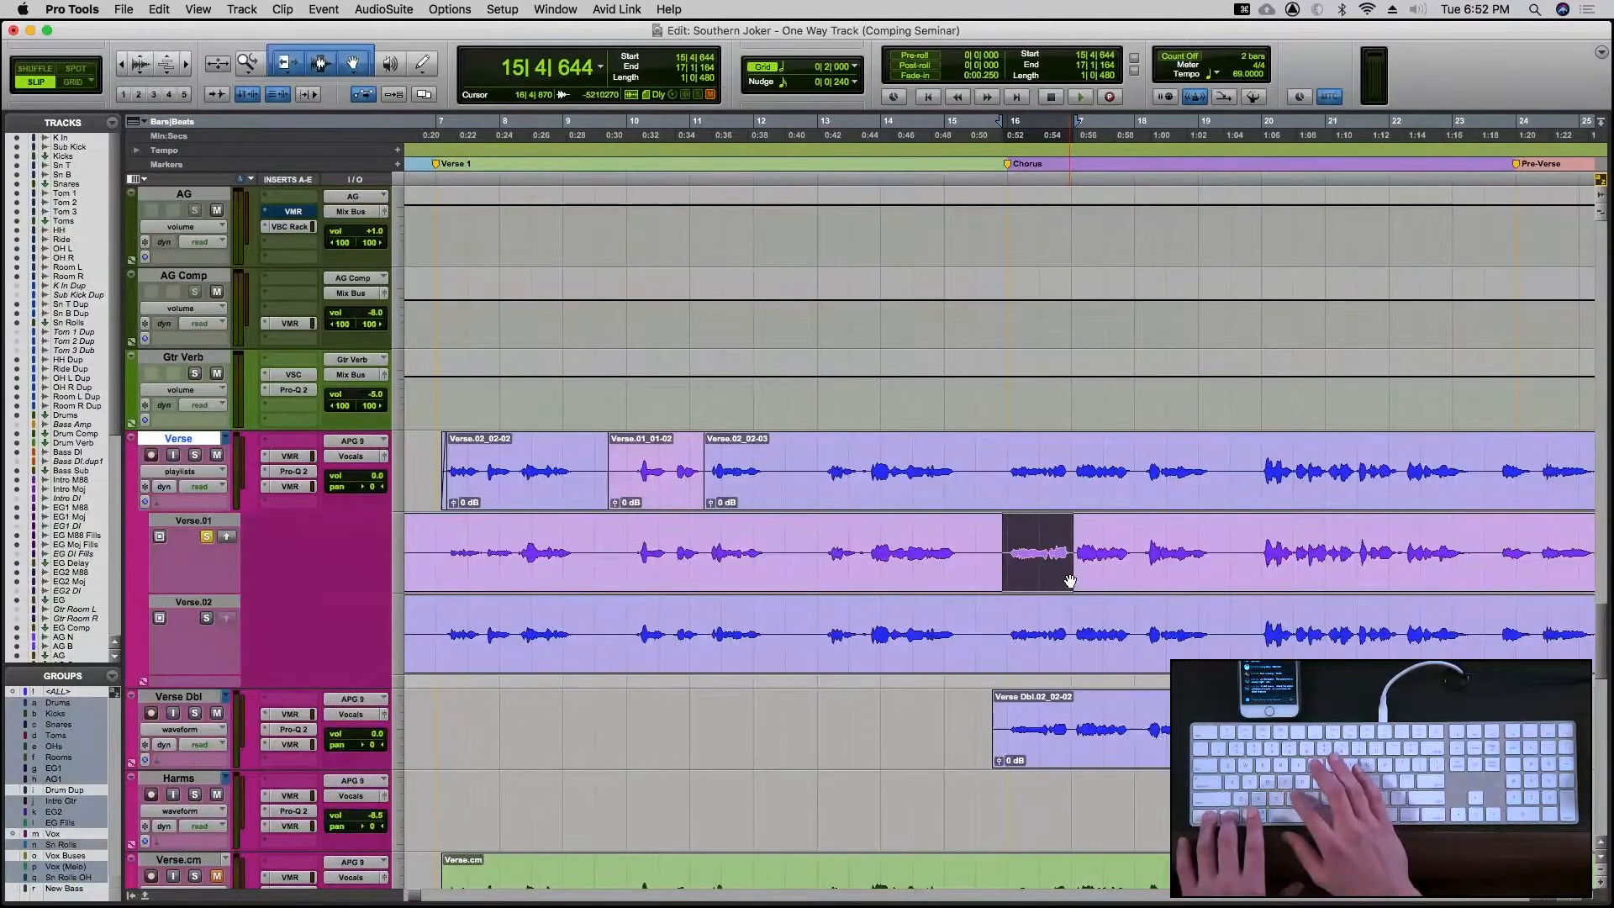
pyautogui.hotkey('ctrl', 'alt', 'v')
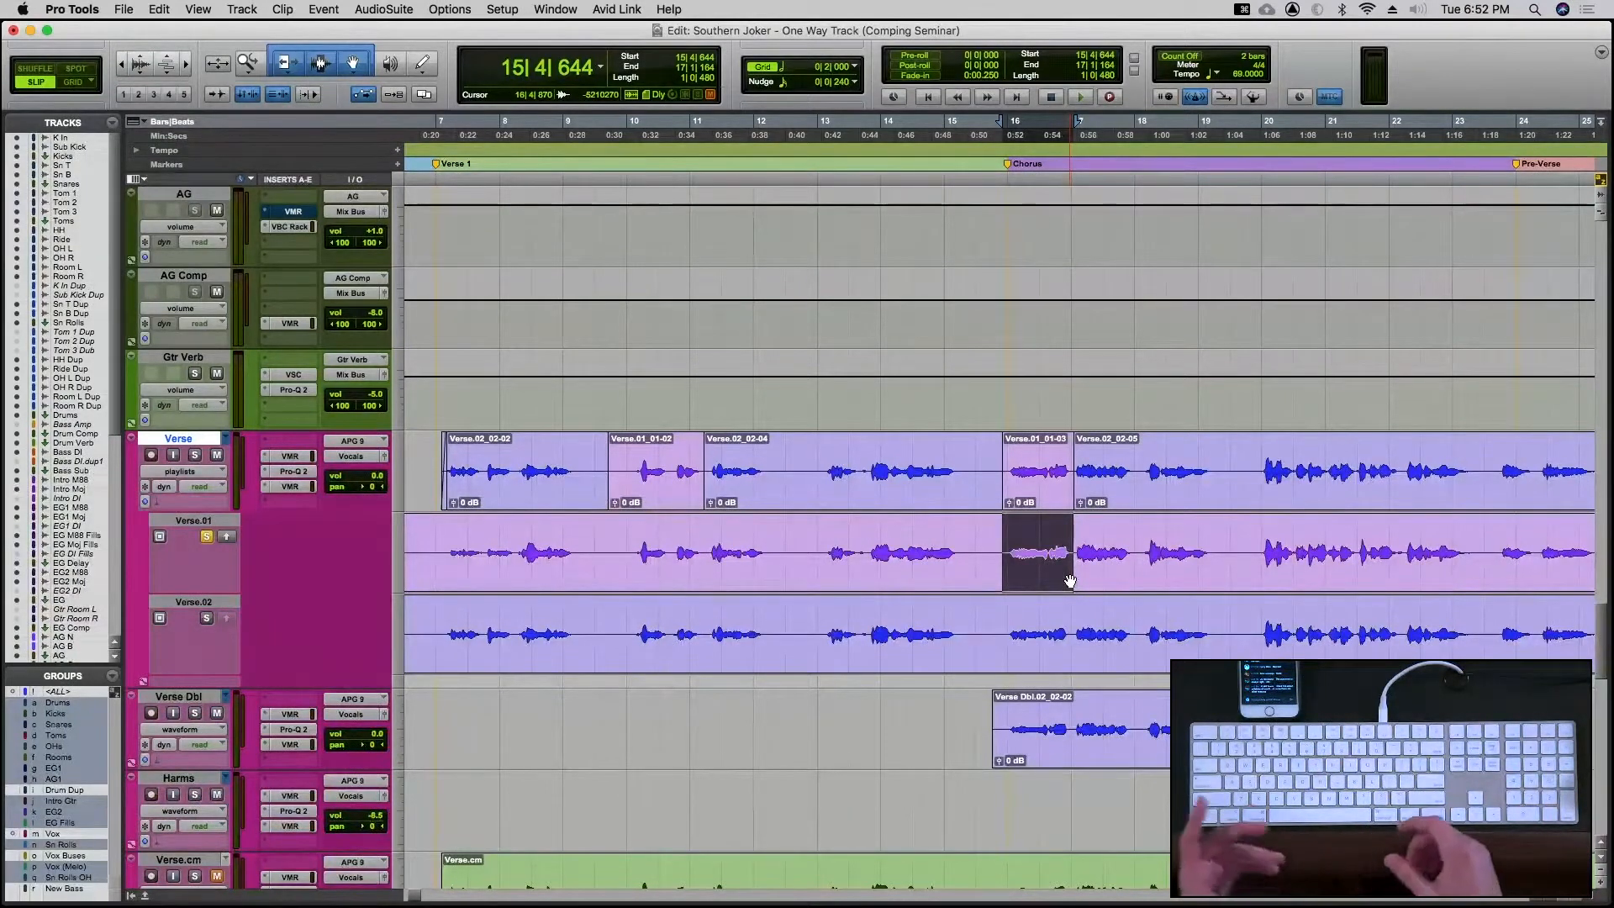
# Undo the copy of the opening Chorus phrase and move its selection back and forth between the Verse.01 and Verse.02 playlists
pyautogui.press('super+z')
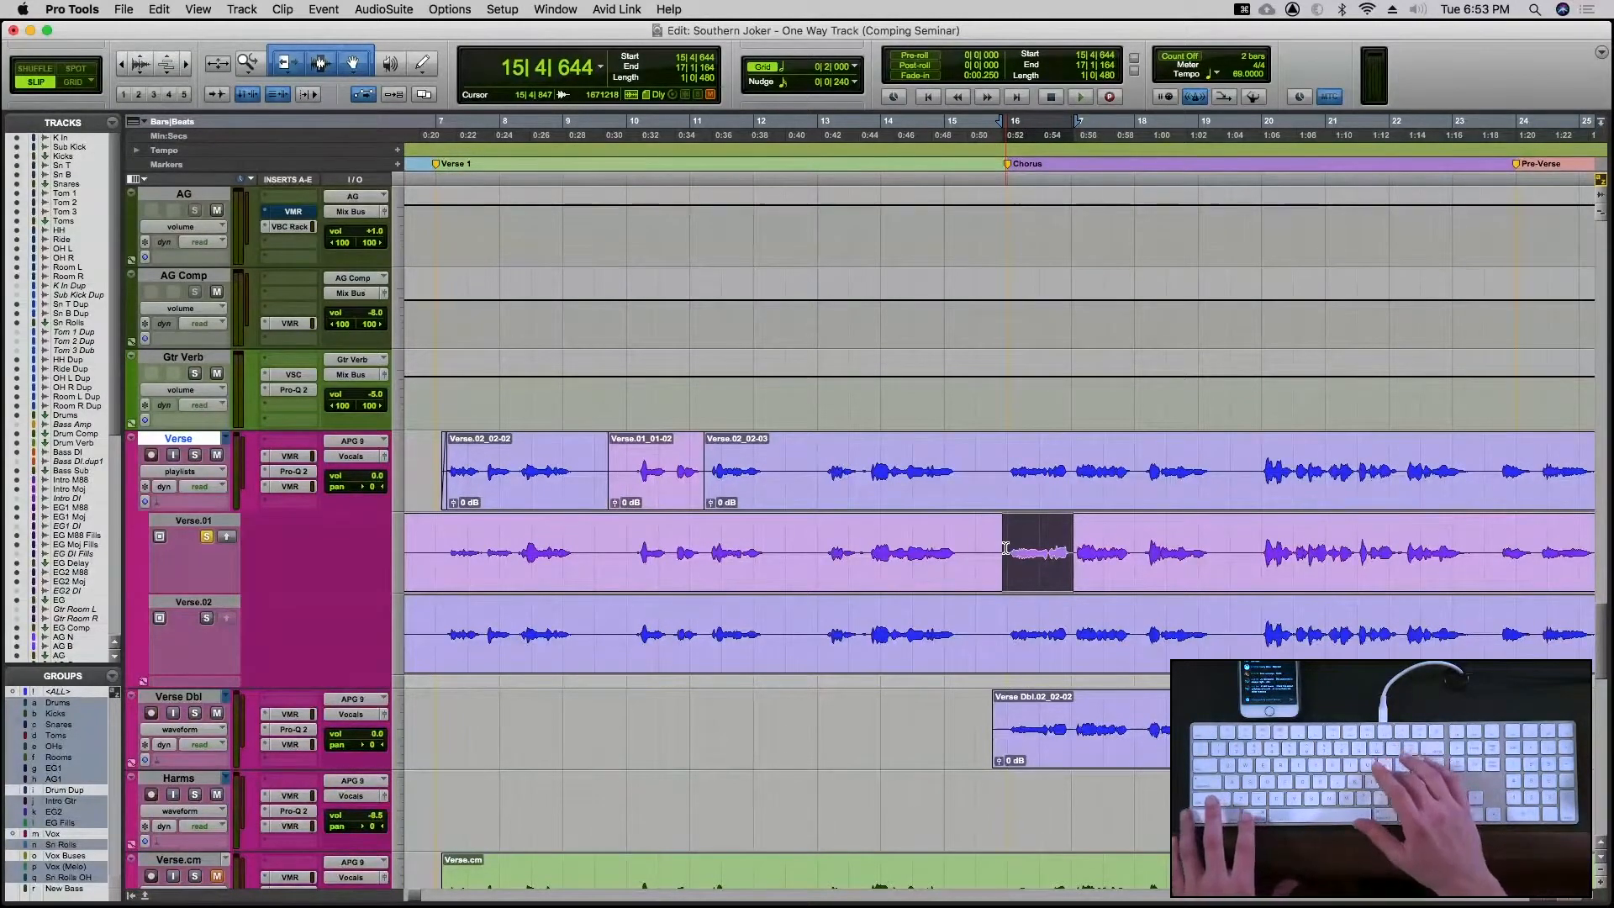
pyautogui.press(';')
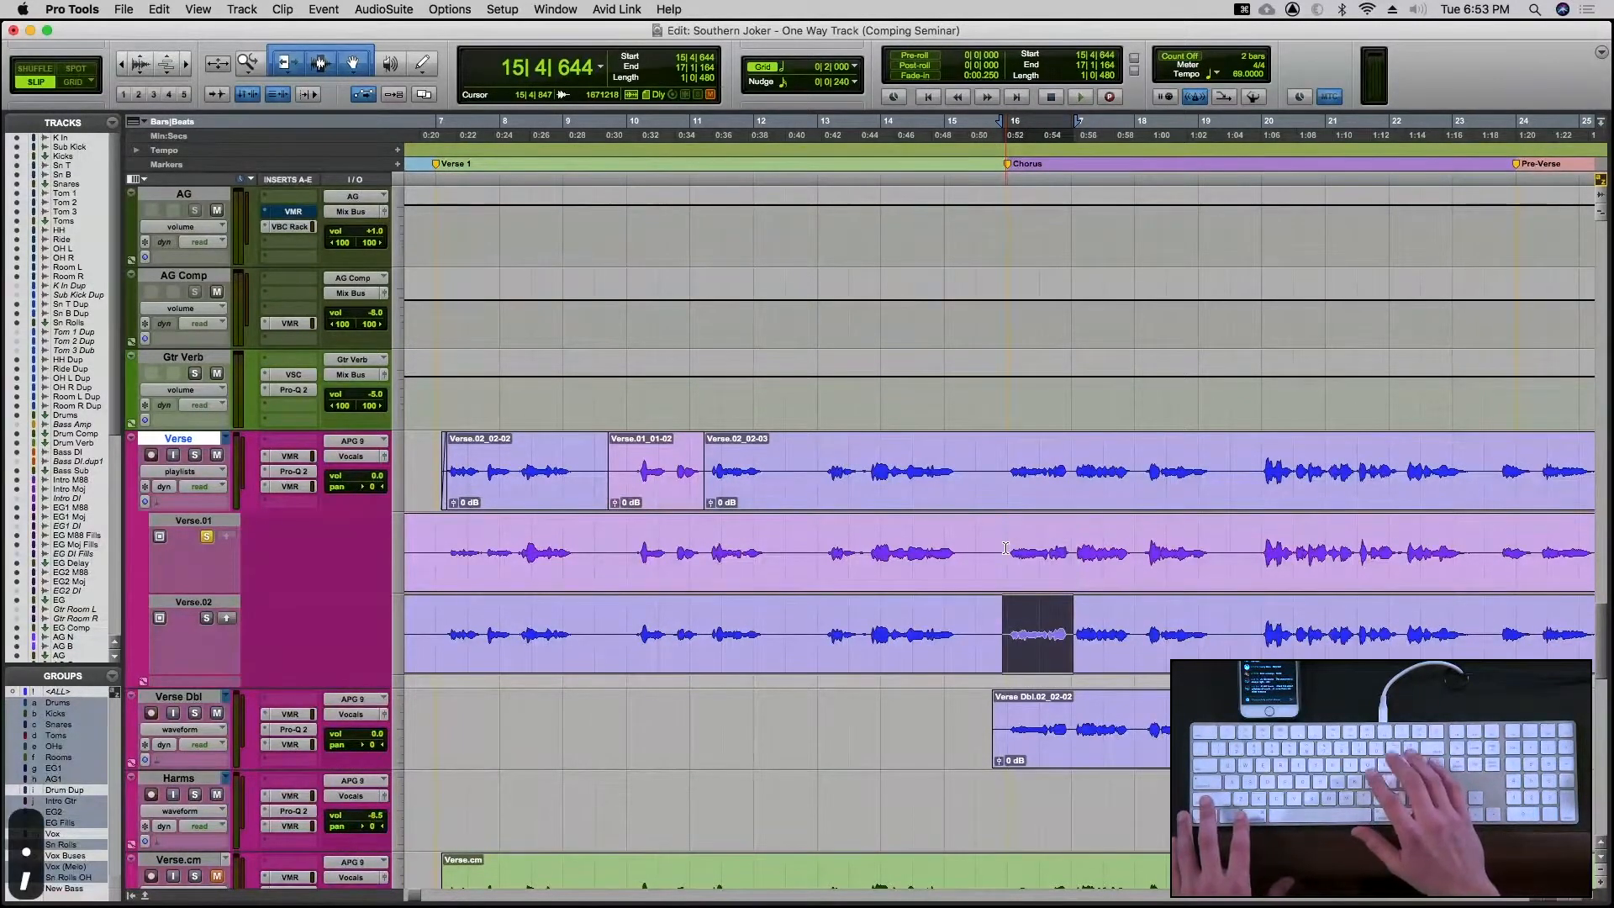
pyautogui.press('p')
pyautogui.press('p')
pyautogui.press(';')
pyautogui.press(';')
pyautogui.press('p')
pyautogui.press('p')
pyautogui.press(';')
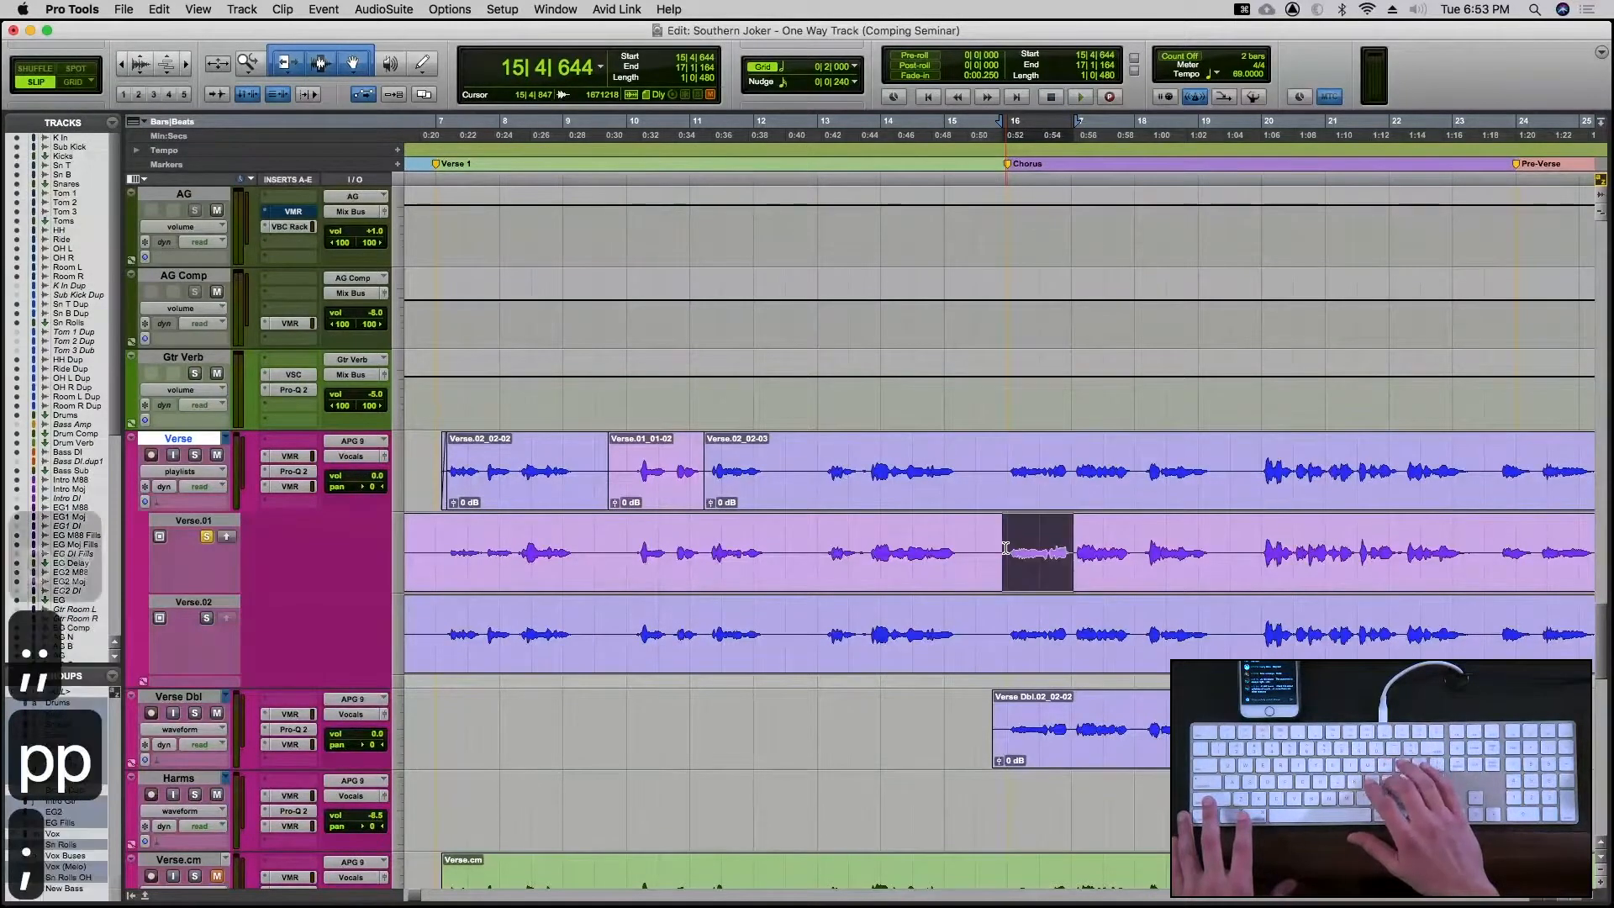
pyautogui.press(';')
pyautogui.press('p')
pyautogui.press('p')
pyautogui.press(';')
pyautogui.press(';')
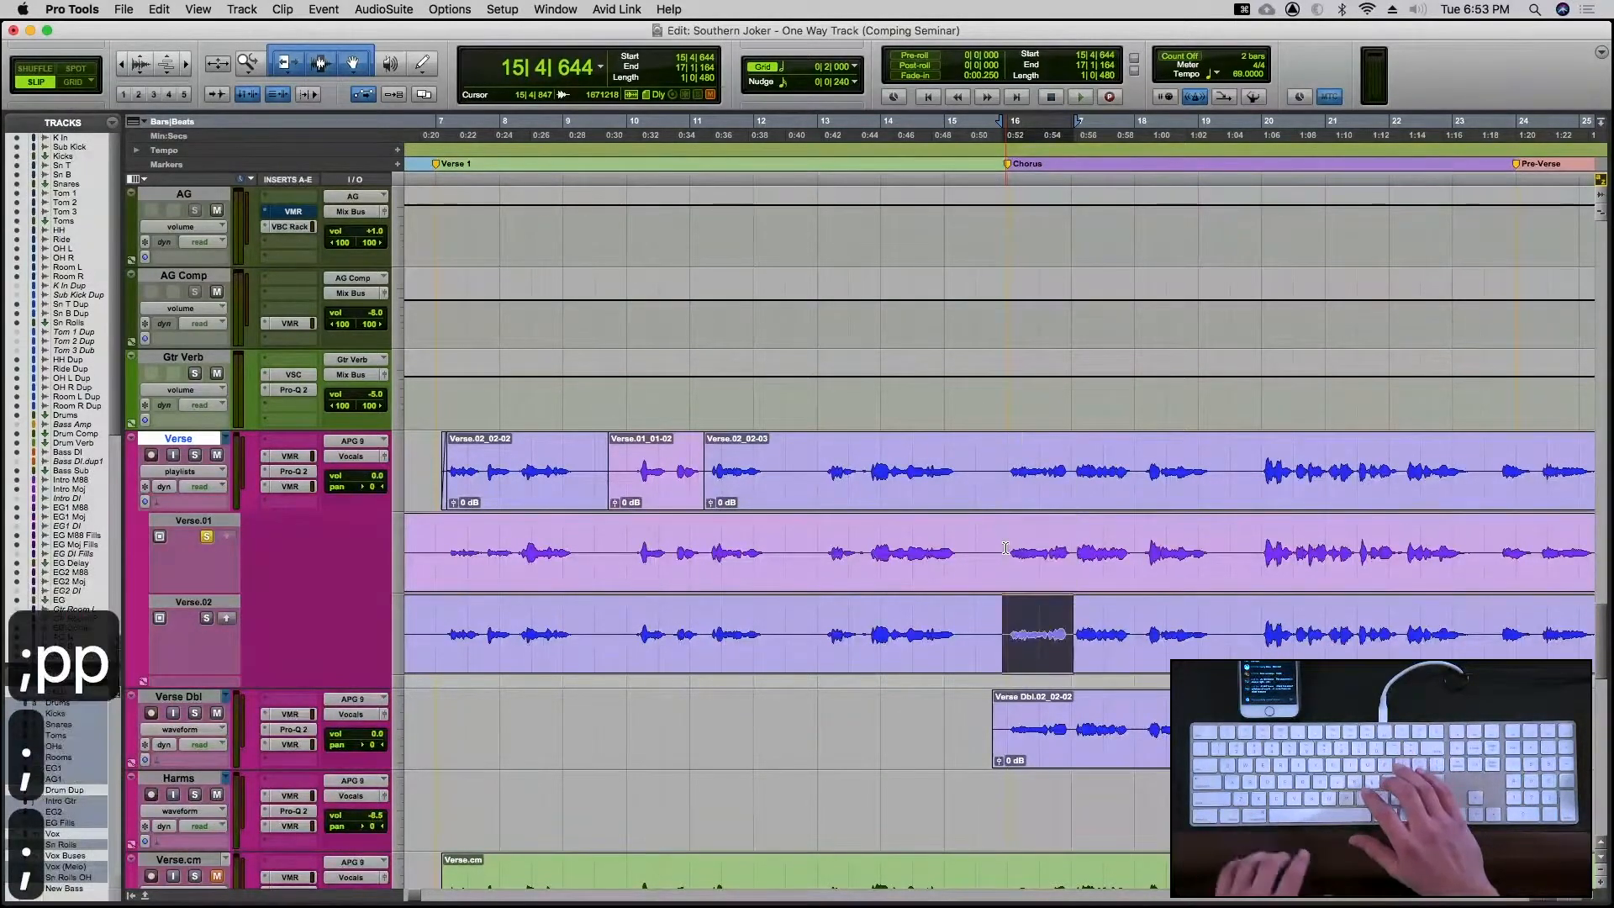
# Solo and audition the opening Chorus phrase on Verse.02, and do the same on Verse.01
pyautogui.hotkey('shift', 's')
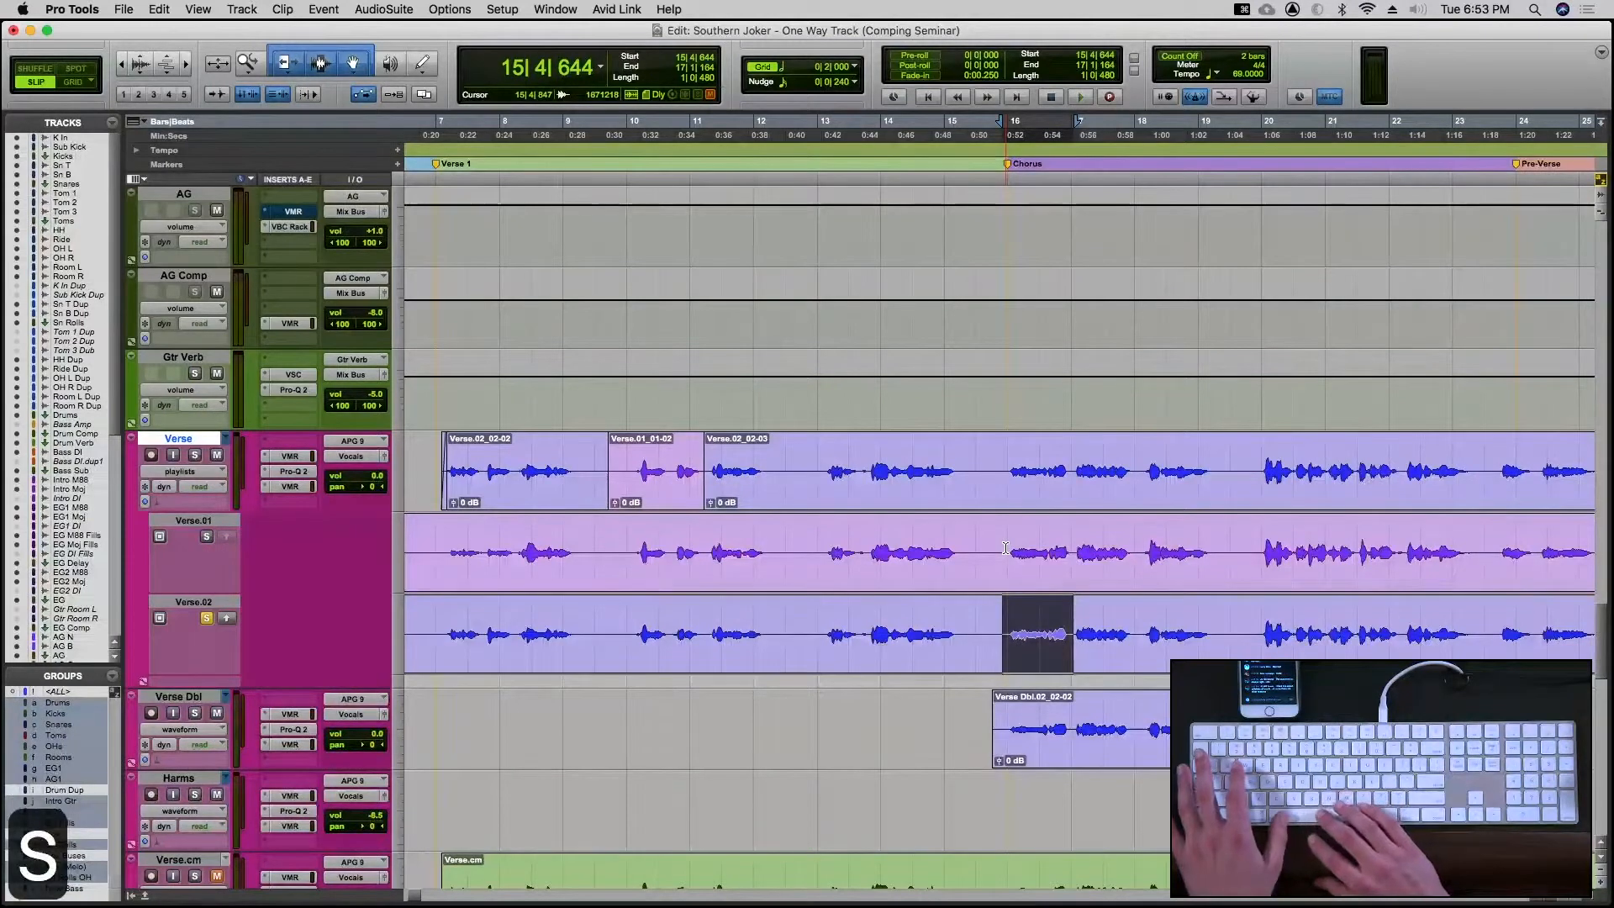
pyautogui.press('space')
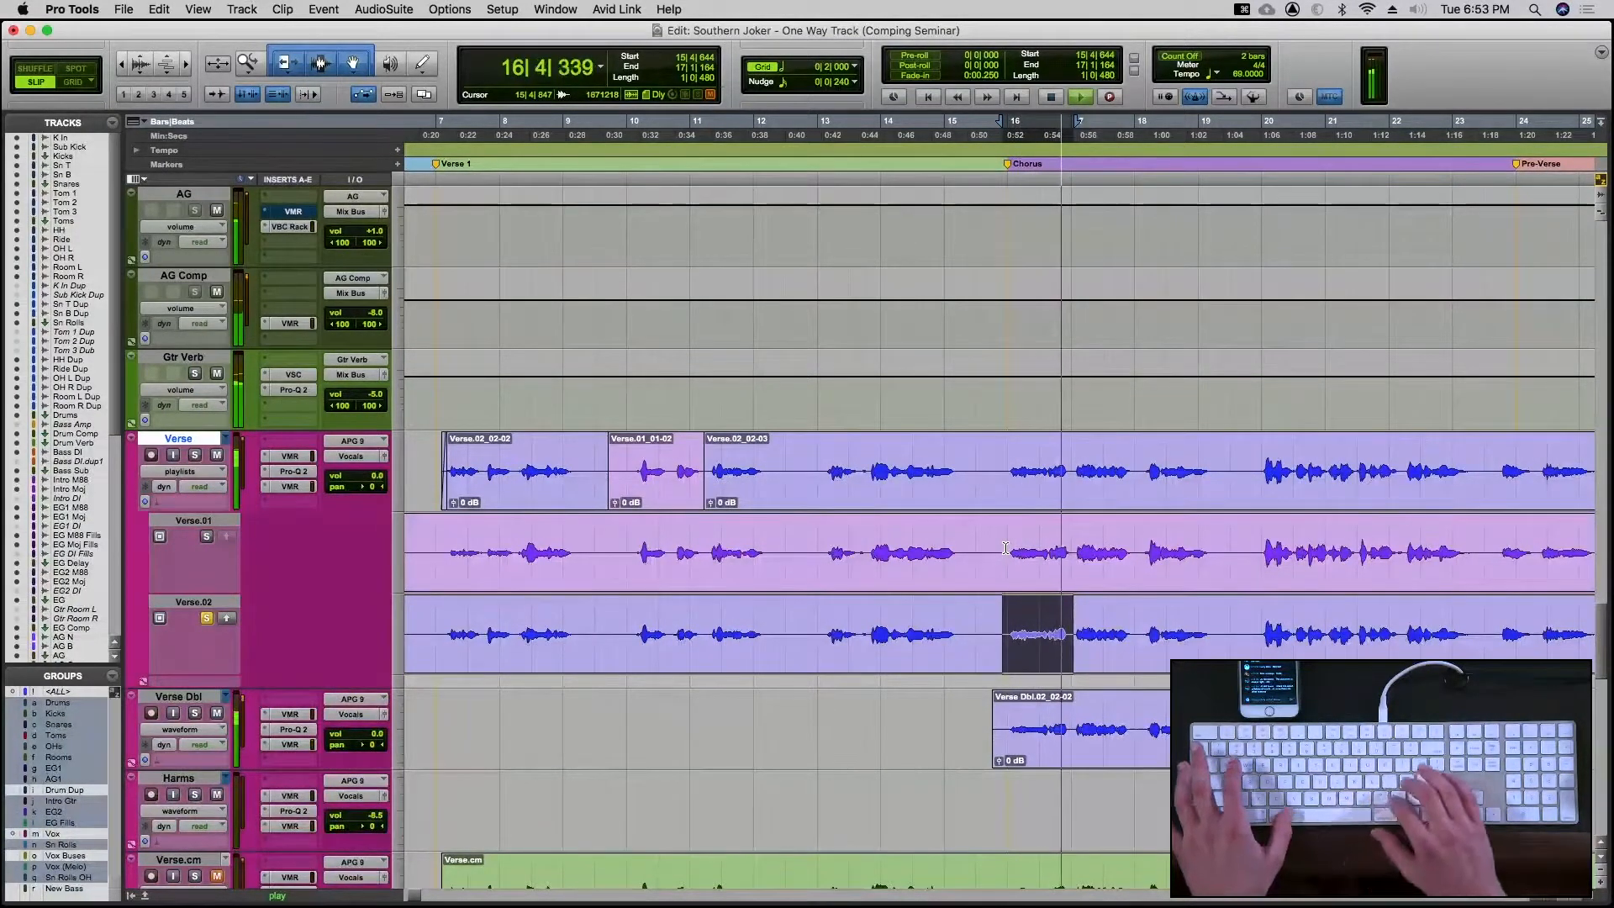
pyautogui.press('p')
pyautogui.hotkey('shift', 's')
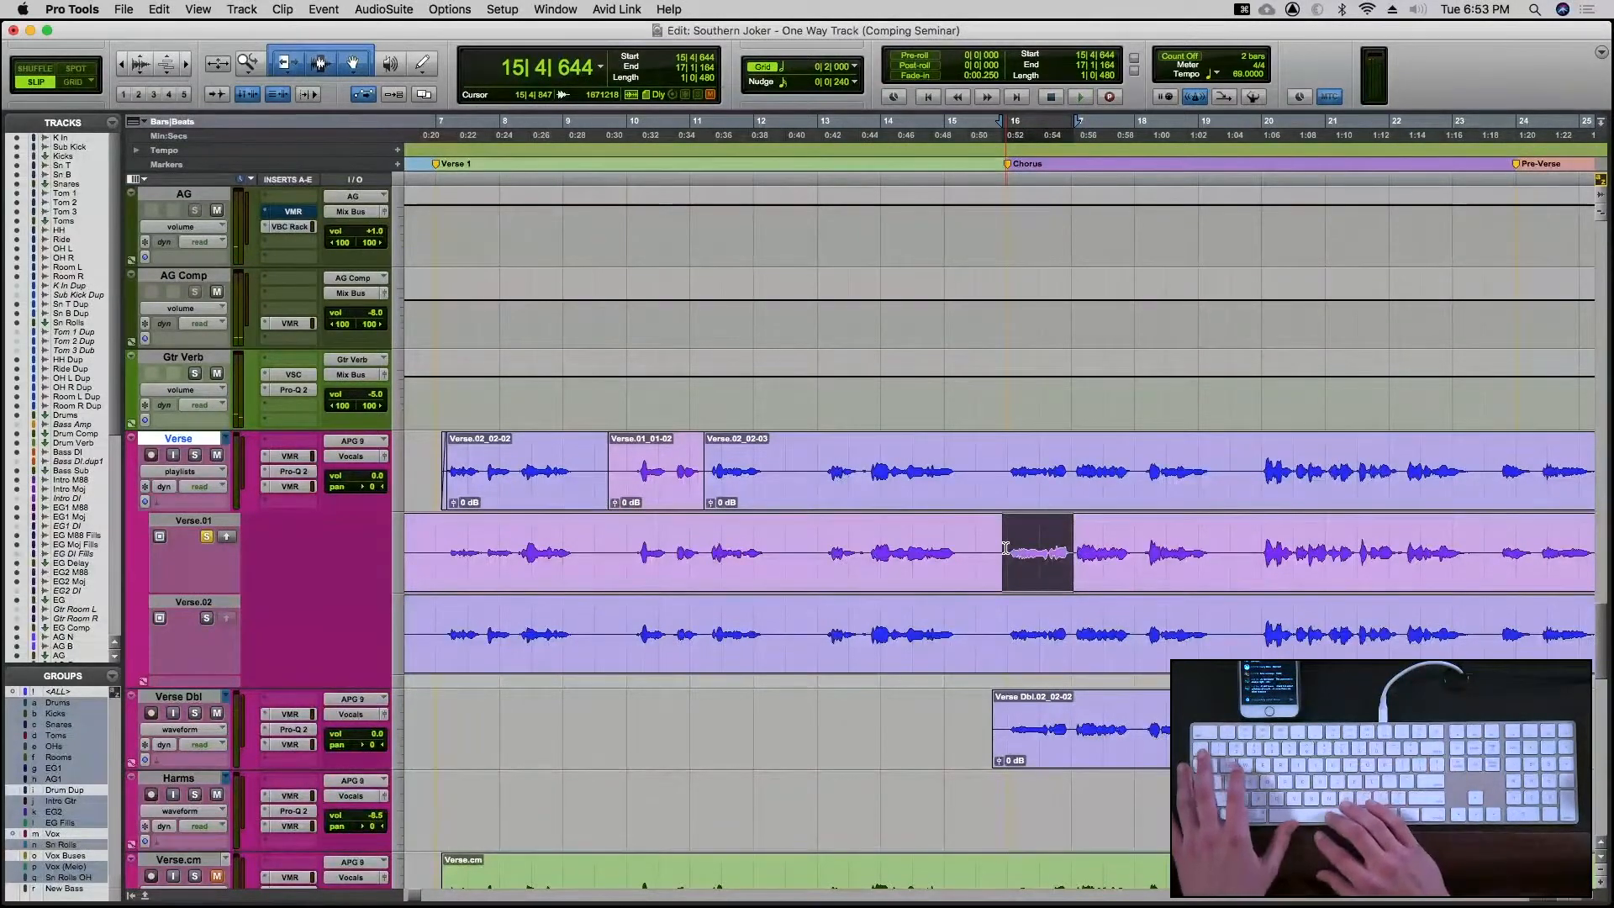
pyautogui.press('space')
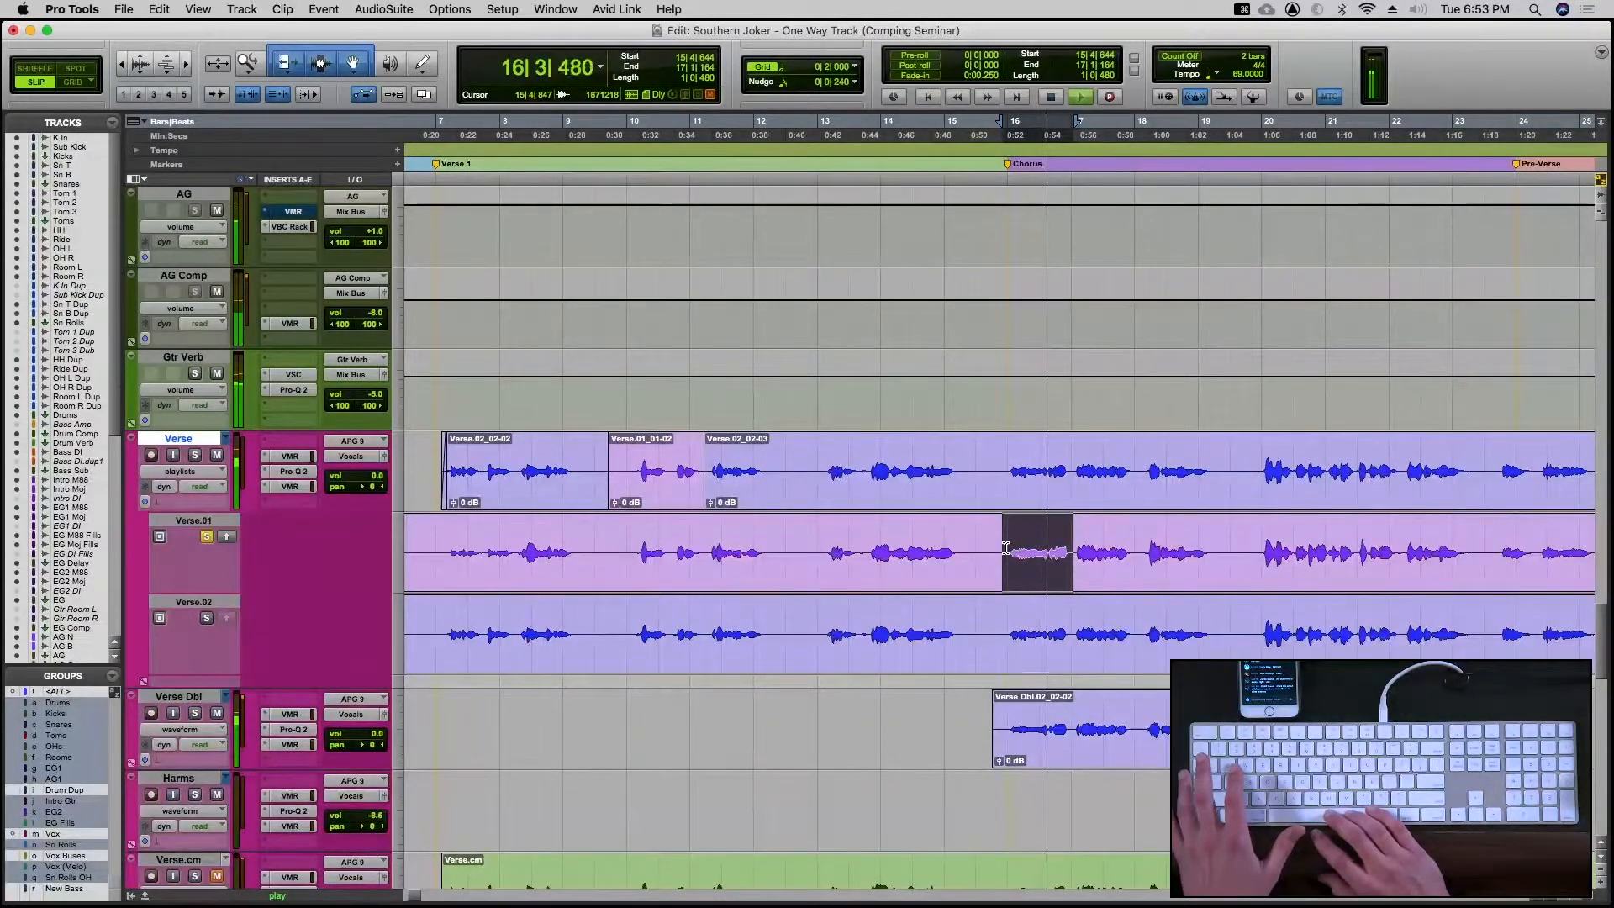
pyautogui.press('space')
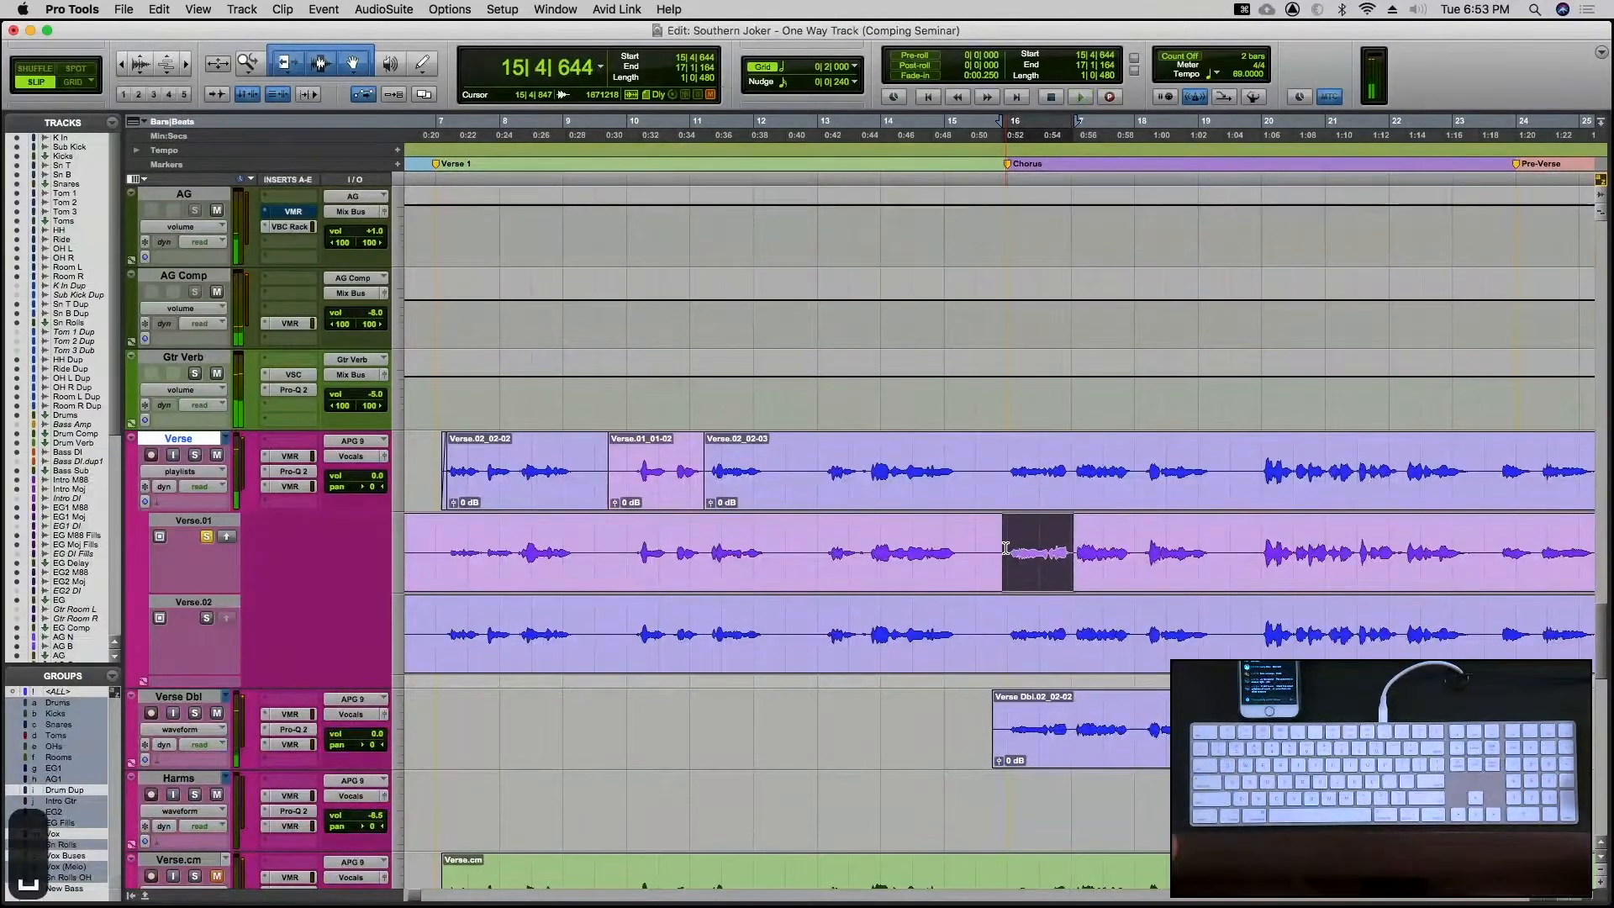
# Copy the Verse.01 phrase from 15|4|644 to 17|1|164 to the main playlist and return the Verse track to waveform view
pyautogui.hotkey('ctrl', 'alt', 'v')
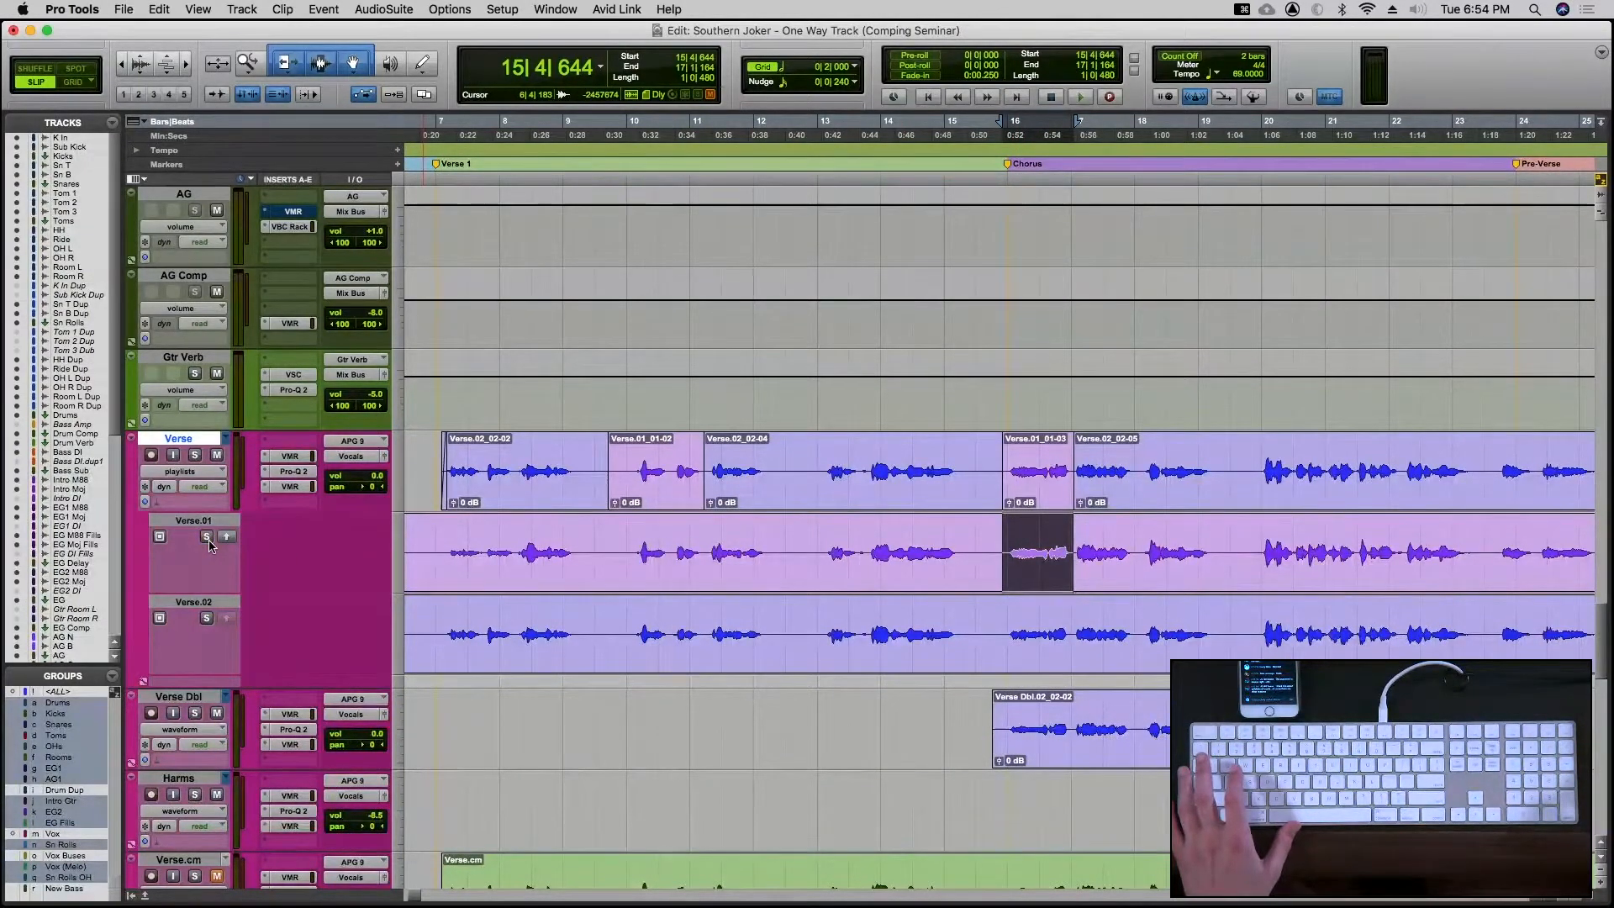
pyautogui.hotkey('alt', 'shift', 'Up')
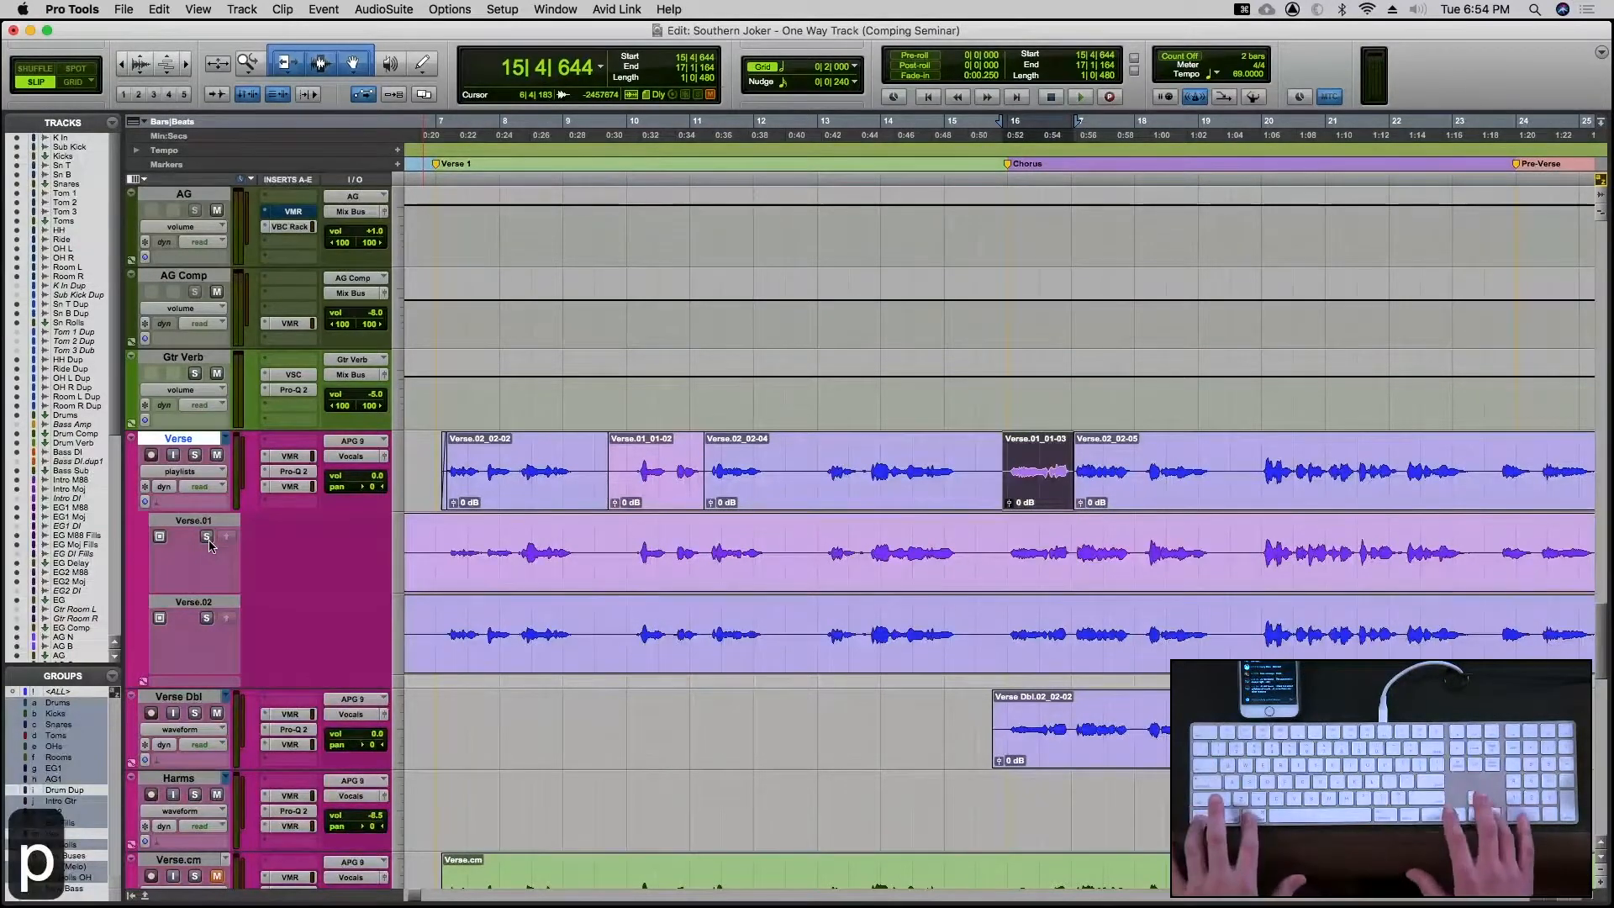
pyautogui.press('ctrl+super+Right')
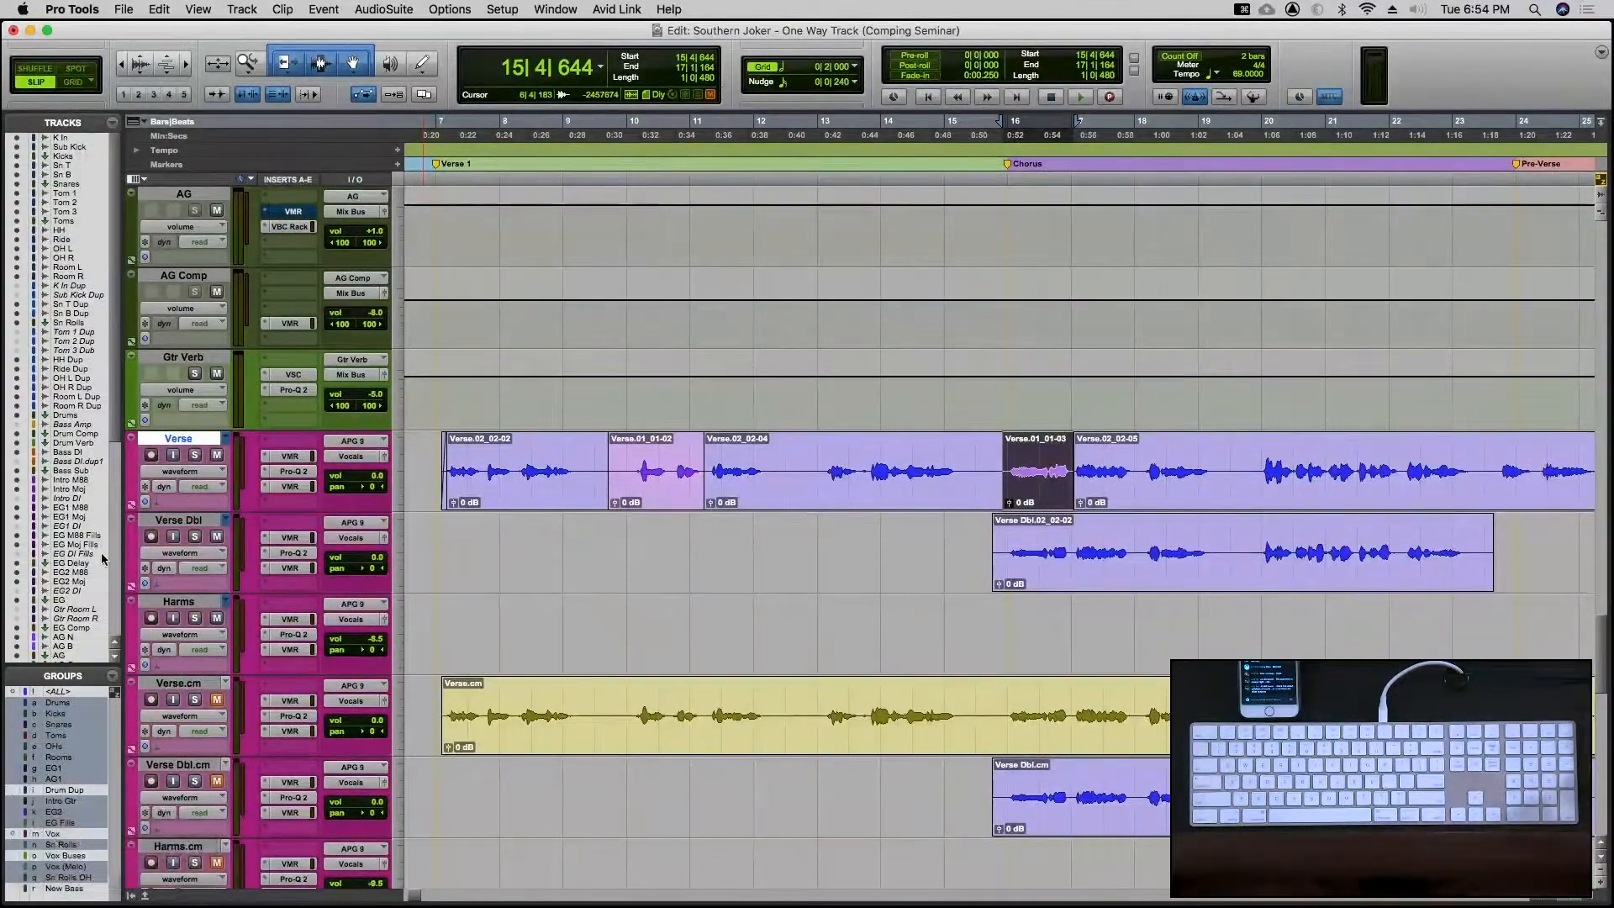
# Set Verse (34) as the target playlist of the Verse track
pyautogui.click(226, 441)
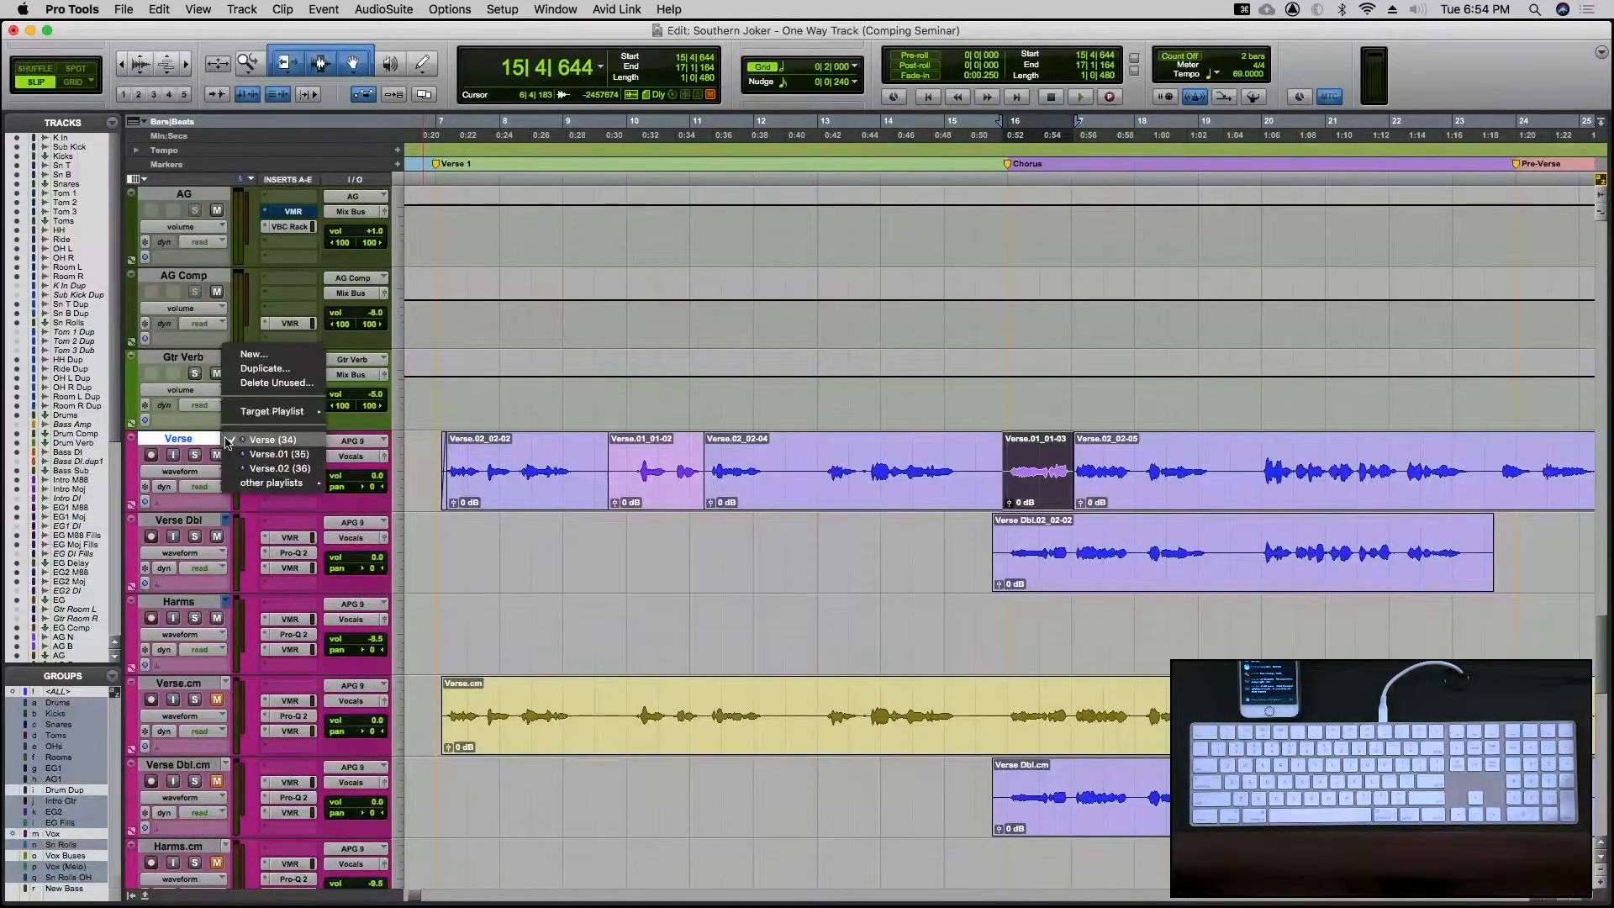
pyautogui.click(178, 443)
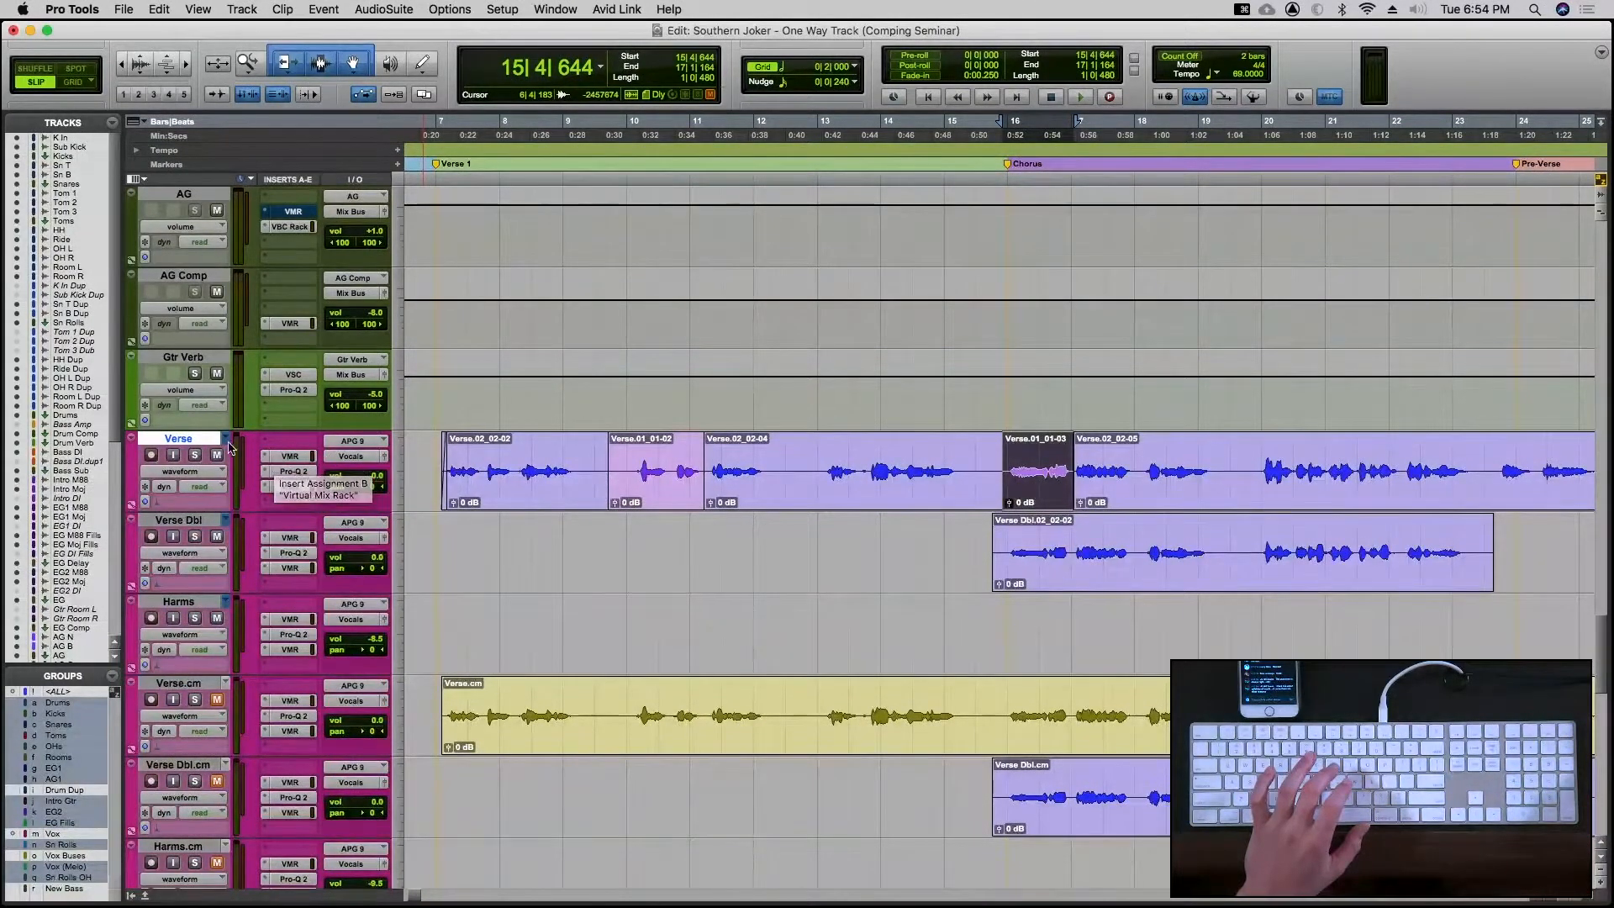
pyautogui.click(225, 442)
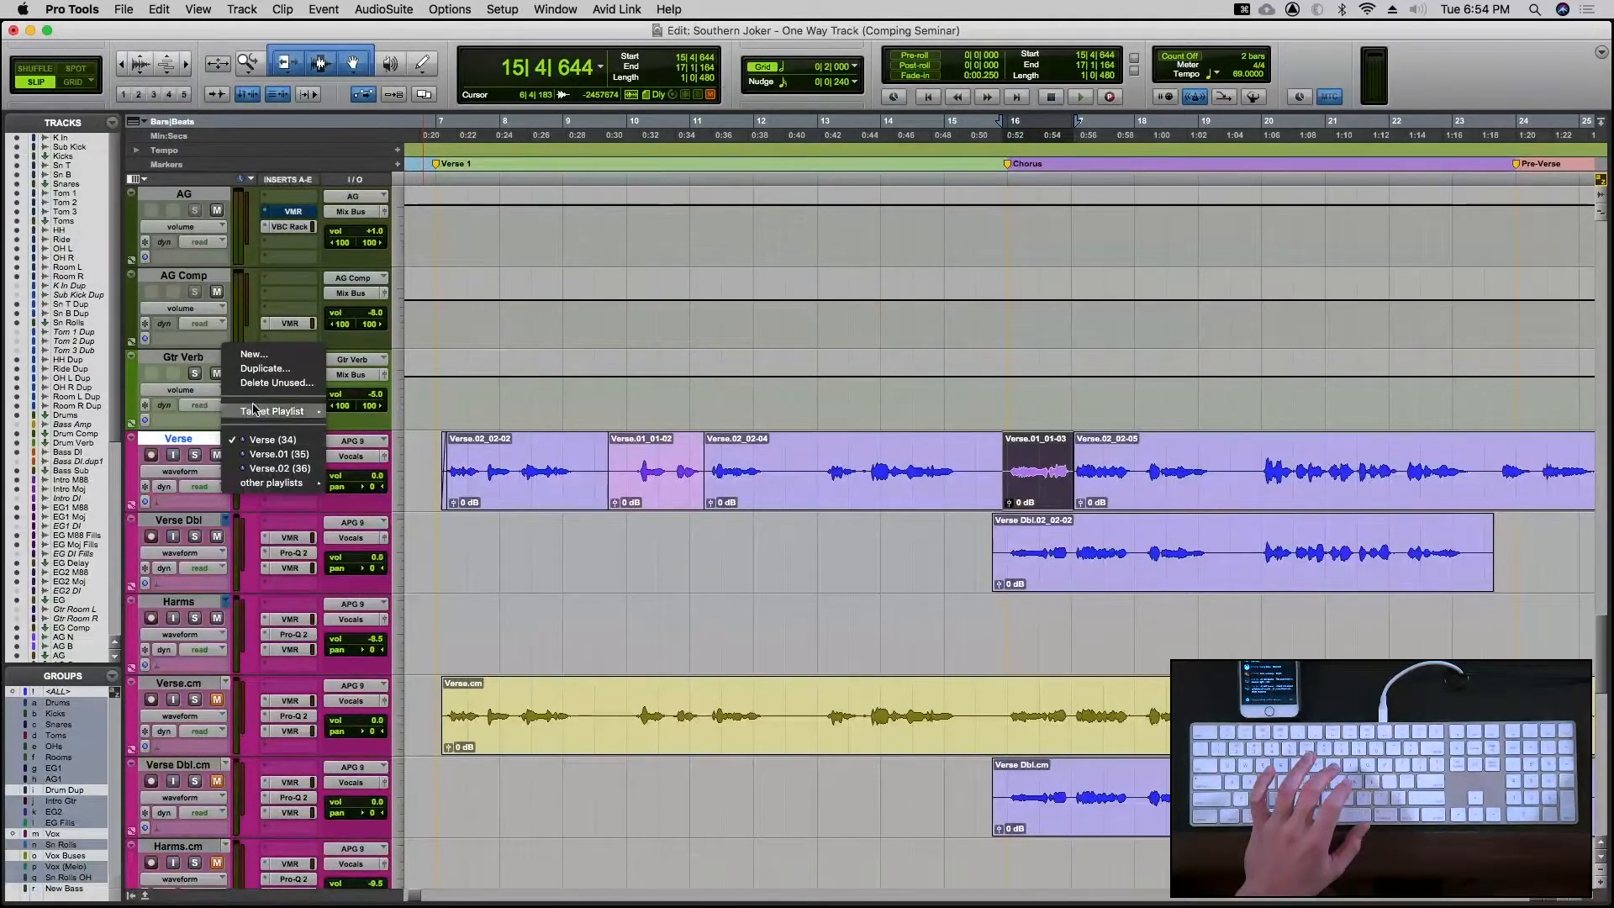
pyautogui.moveTo(279, 413)
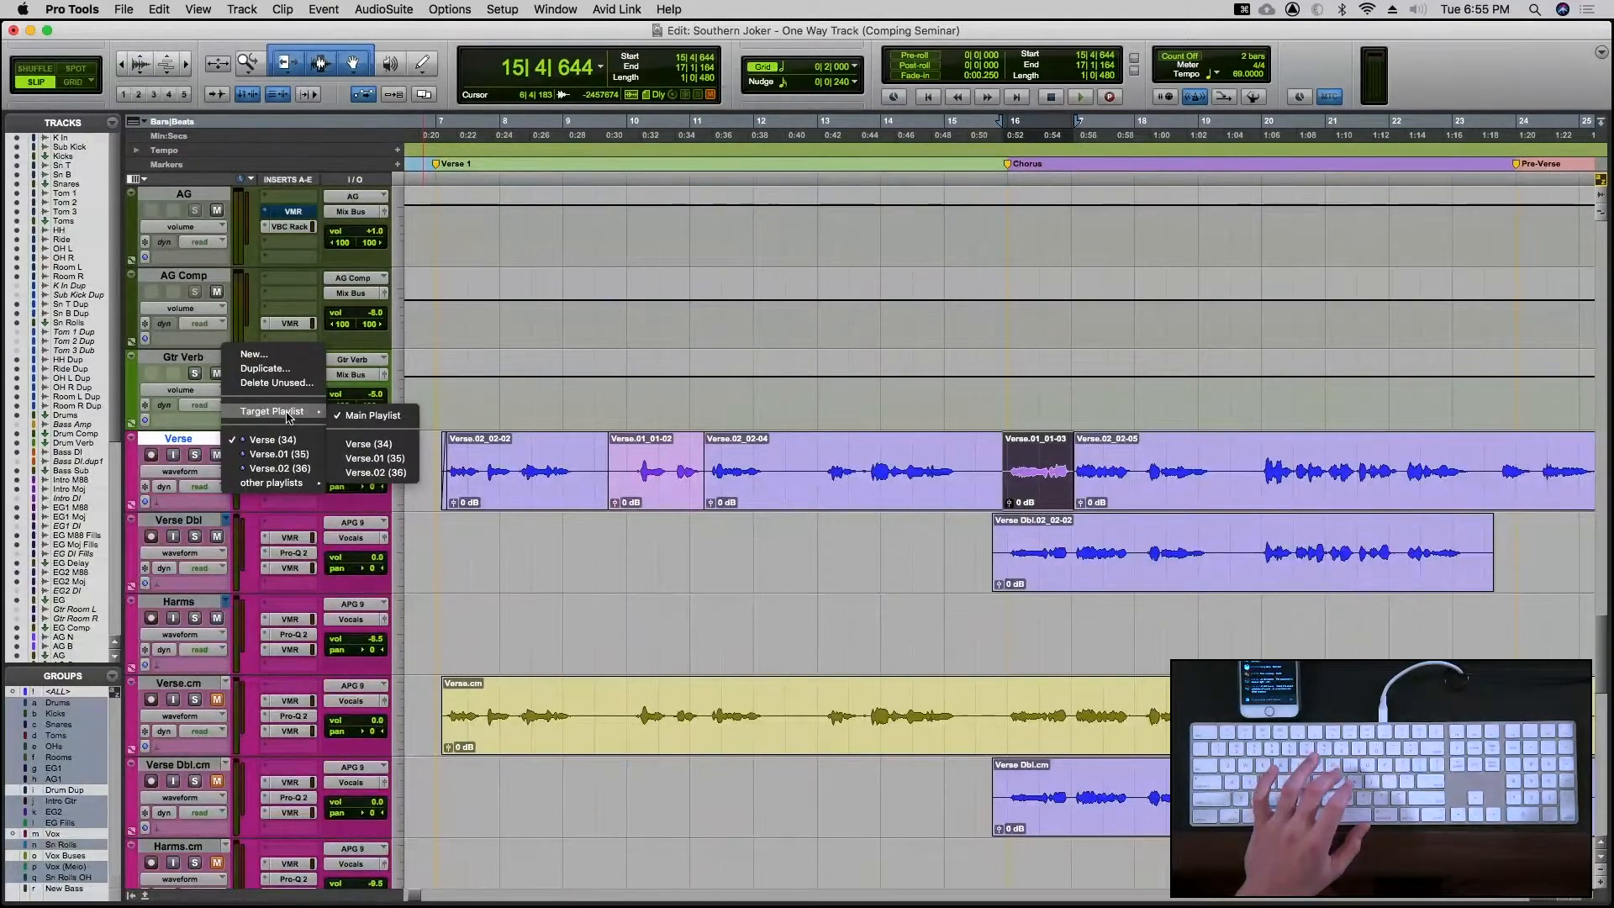
pyautogui.click(388, 444)
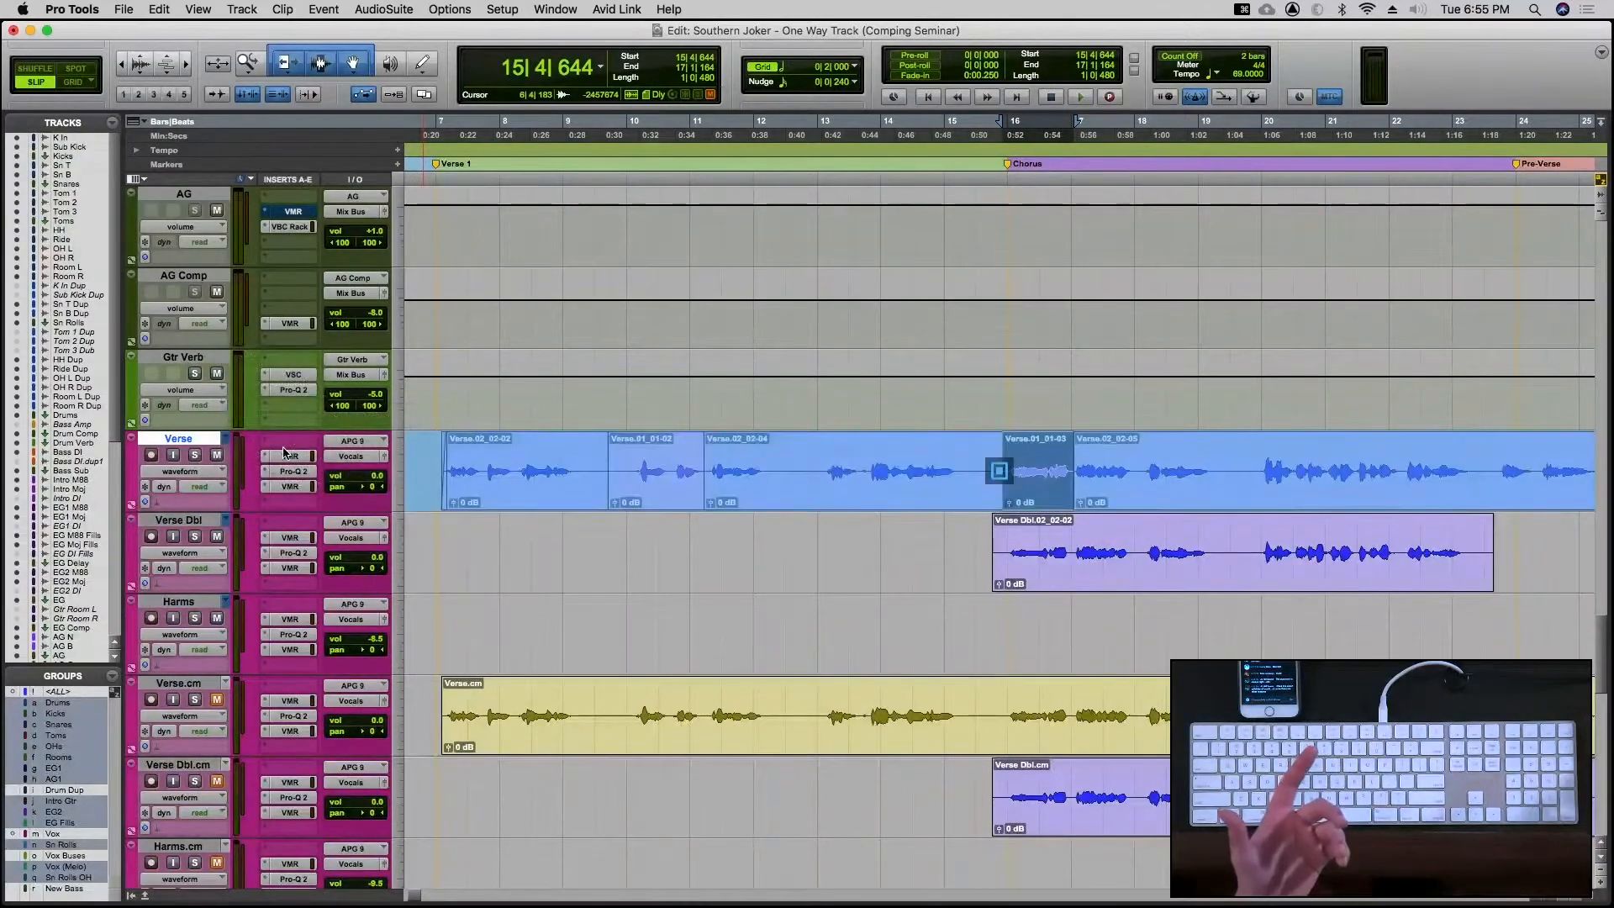
# Show the Verse track's playlists and return the track to waveform view
pyautogui.click(180, 470)
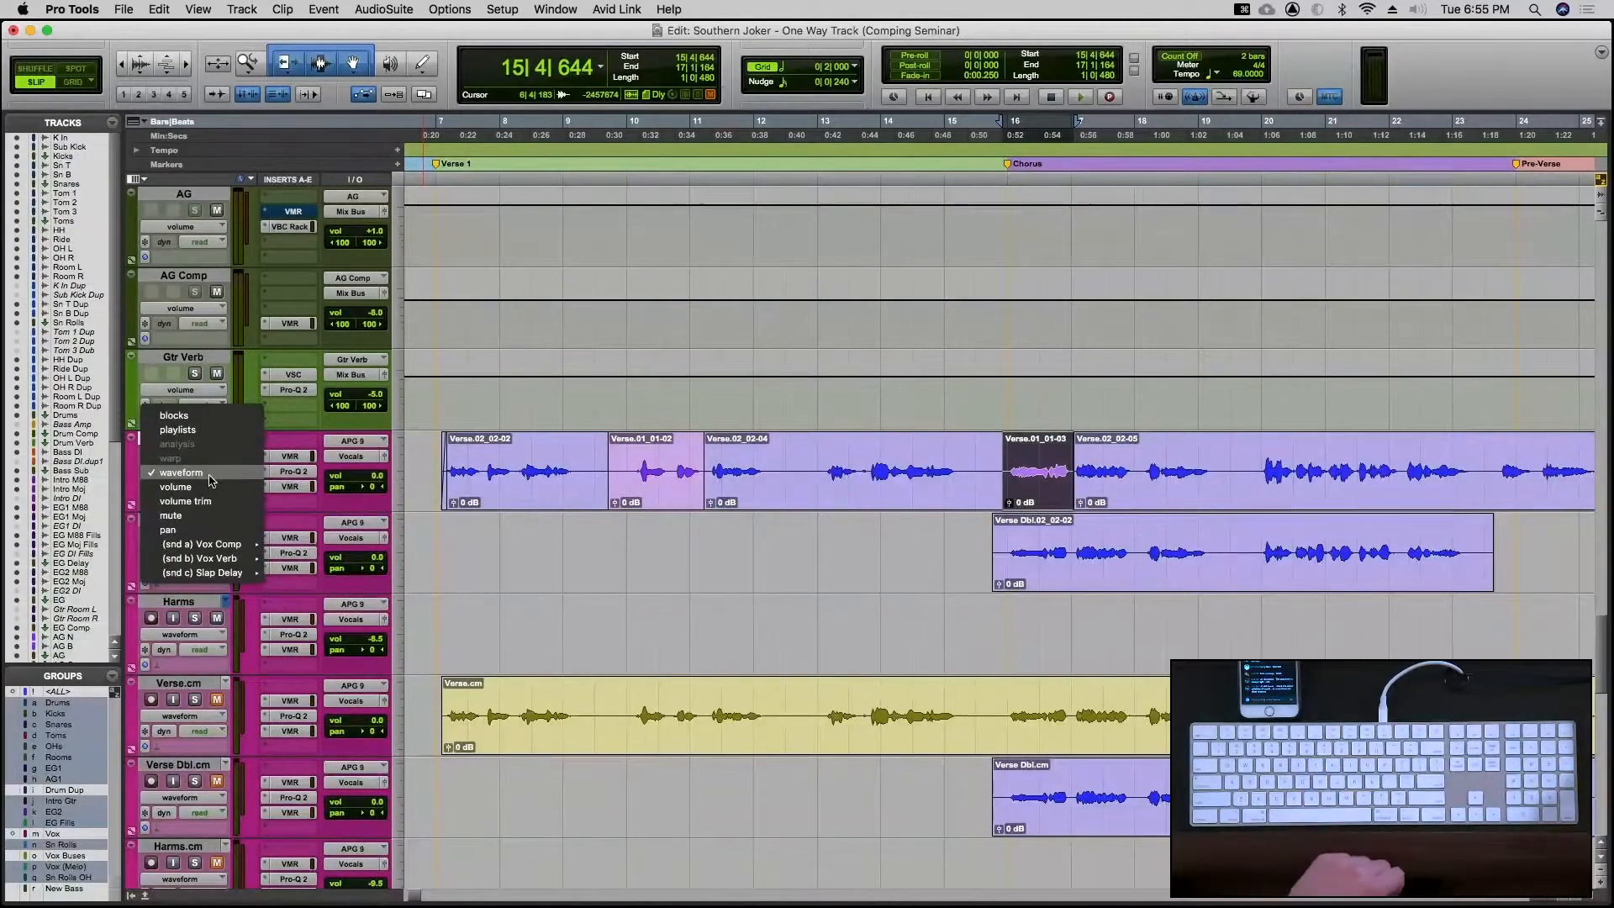
pyautogui.click(196, 429)
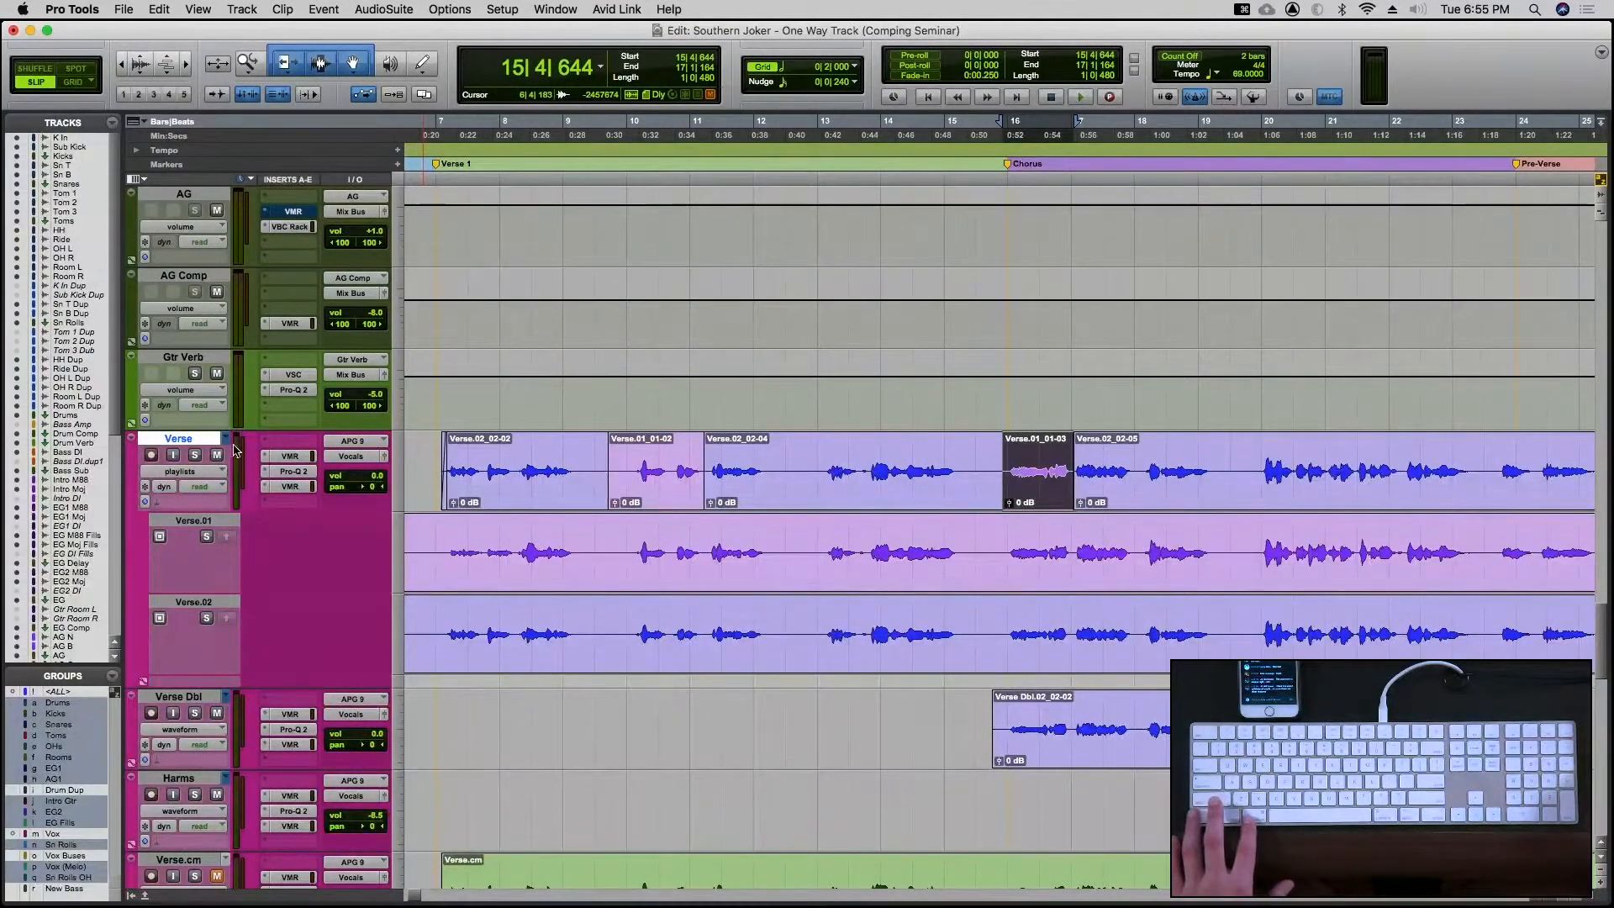
pyautogui.press('ctrl+super+Right')
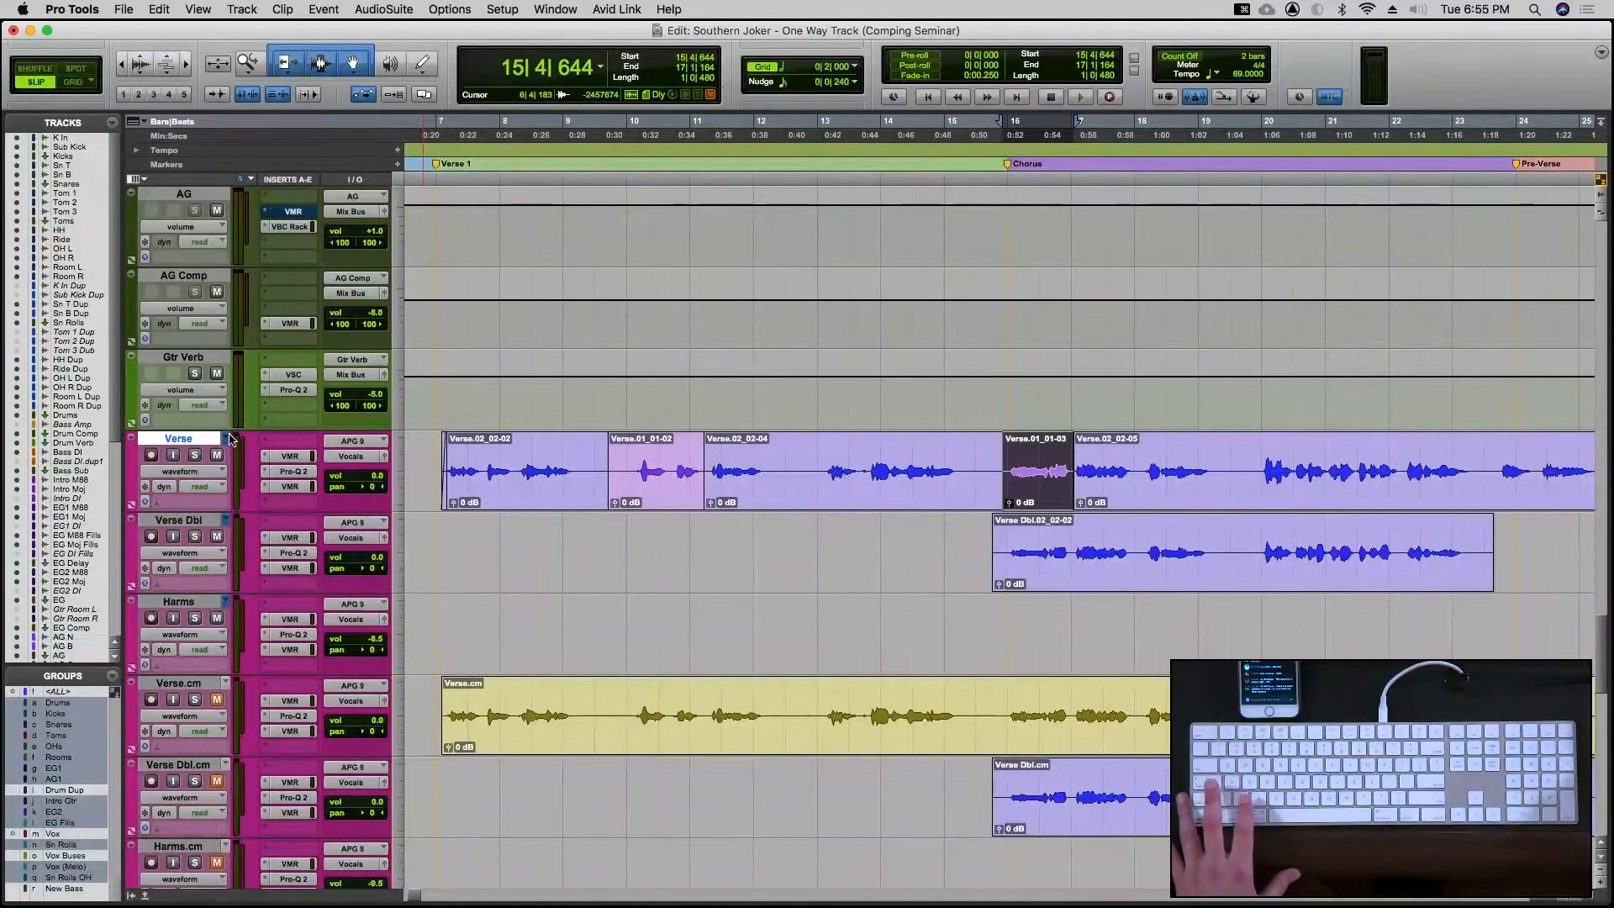
# Load the Verse.01 (35) playlist on the Verse track and switch the track to playlists view
pyautogui.click(230, 439)
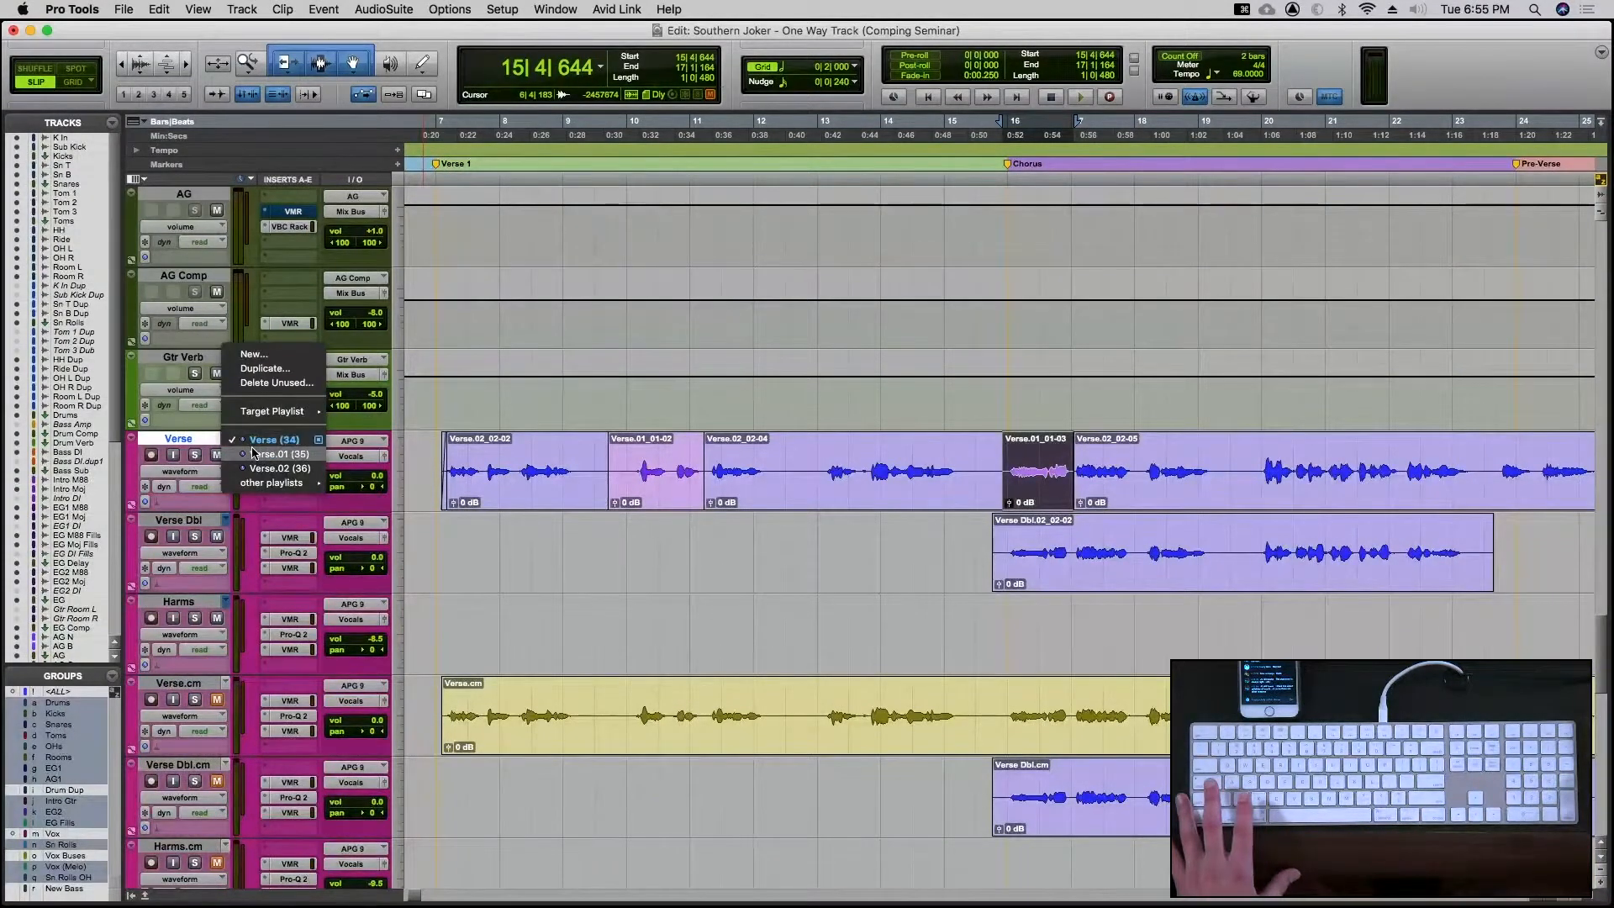
pyautogui.click(252, 453)
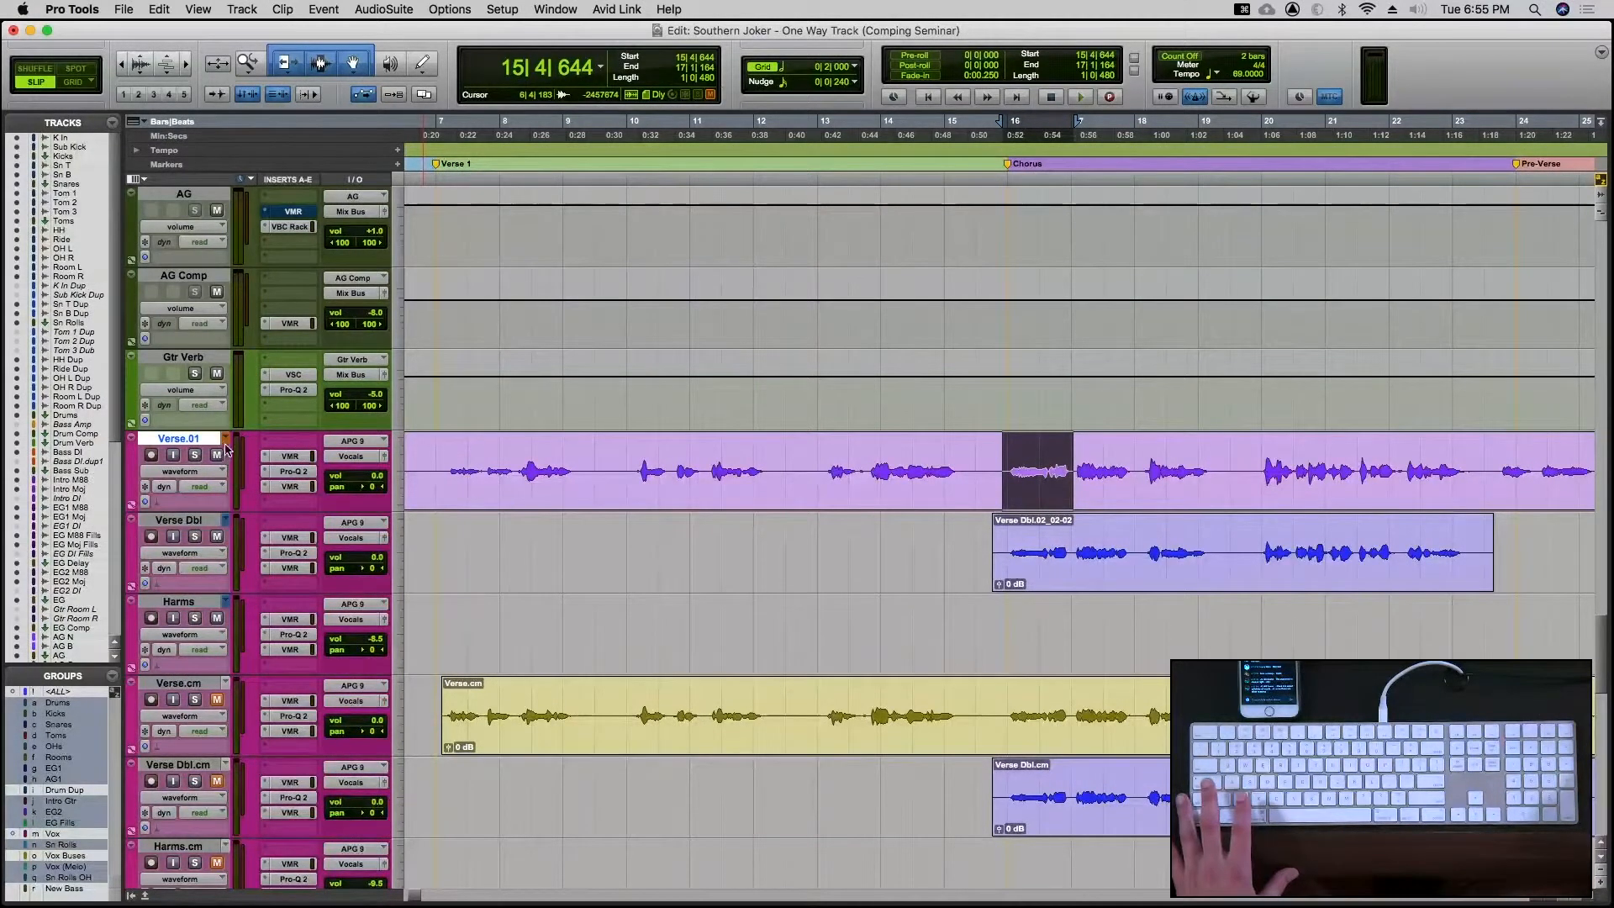
pyautogui.click(225, 439)
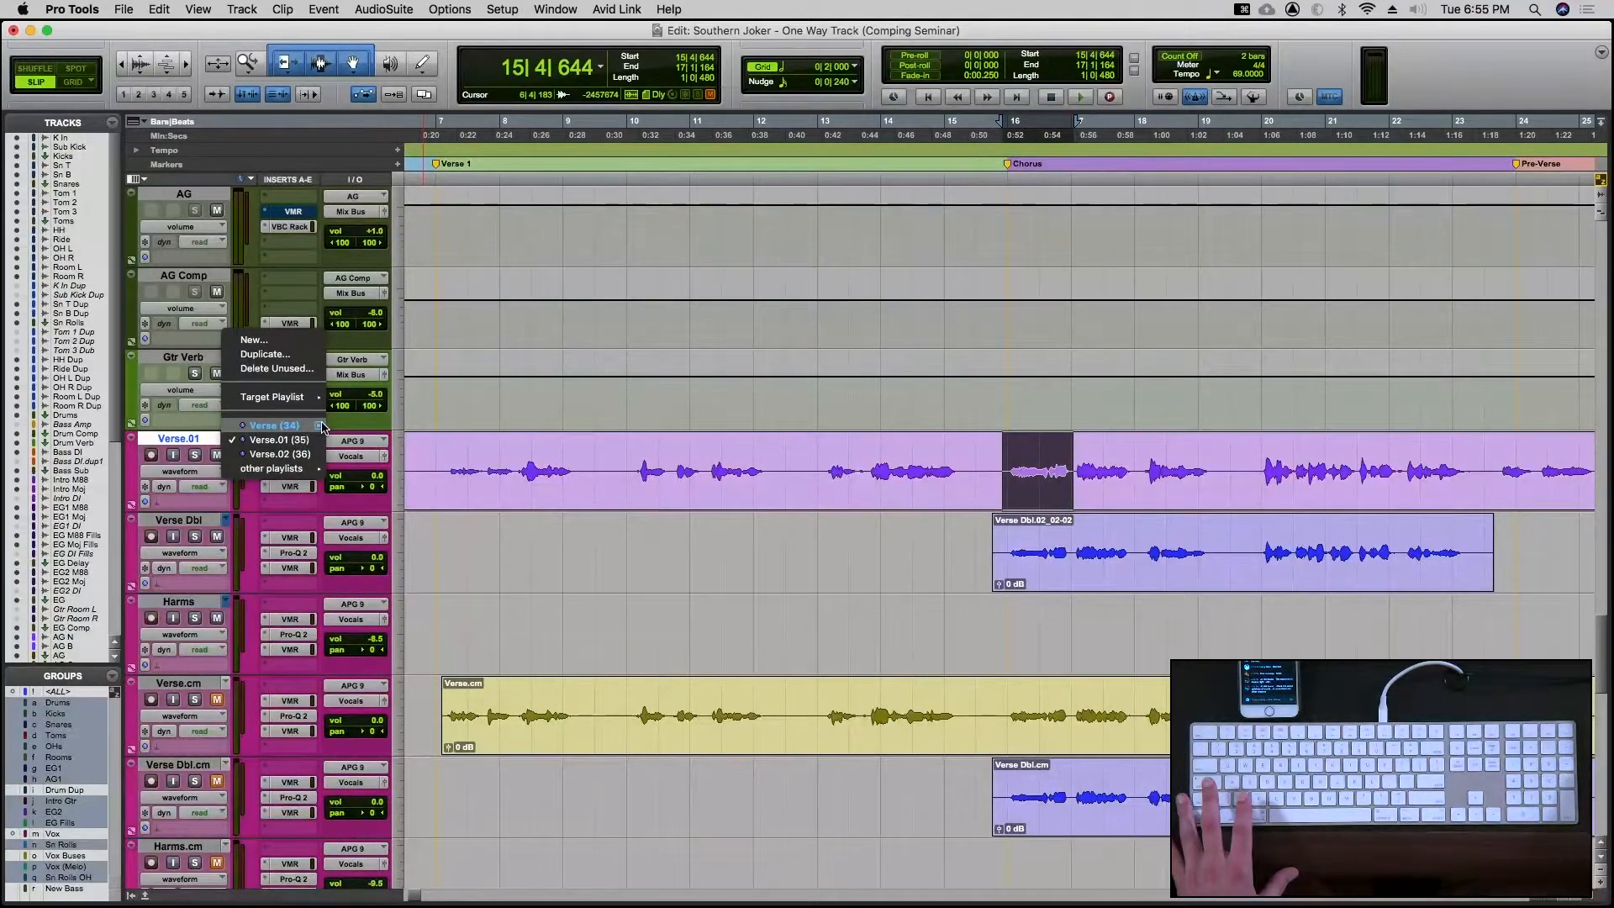
pyautogui.click(155, 436)
pyautogui.click(199, 472)
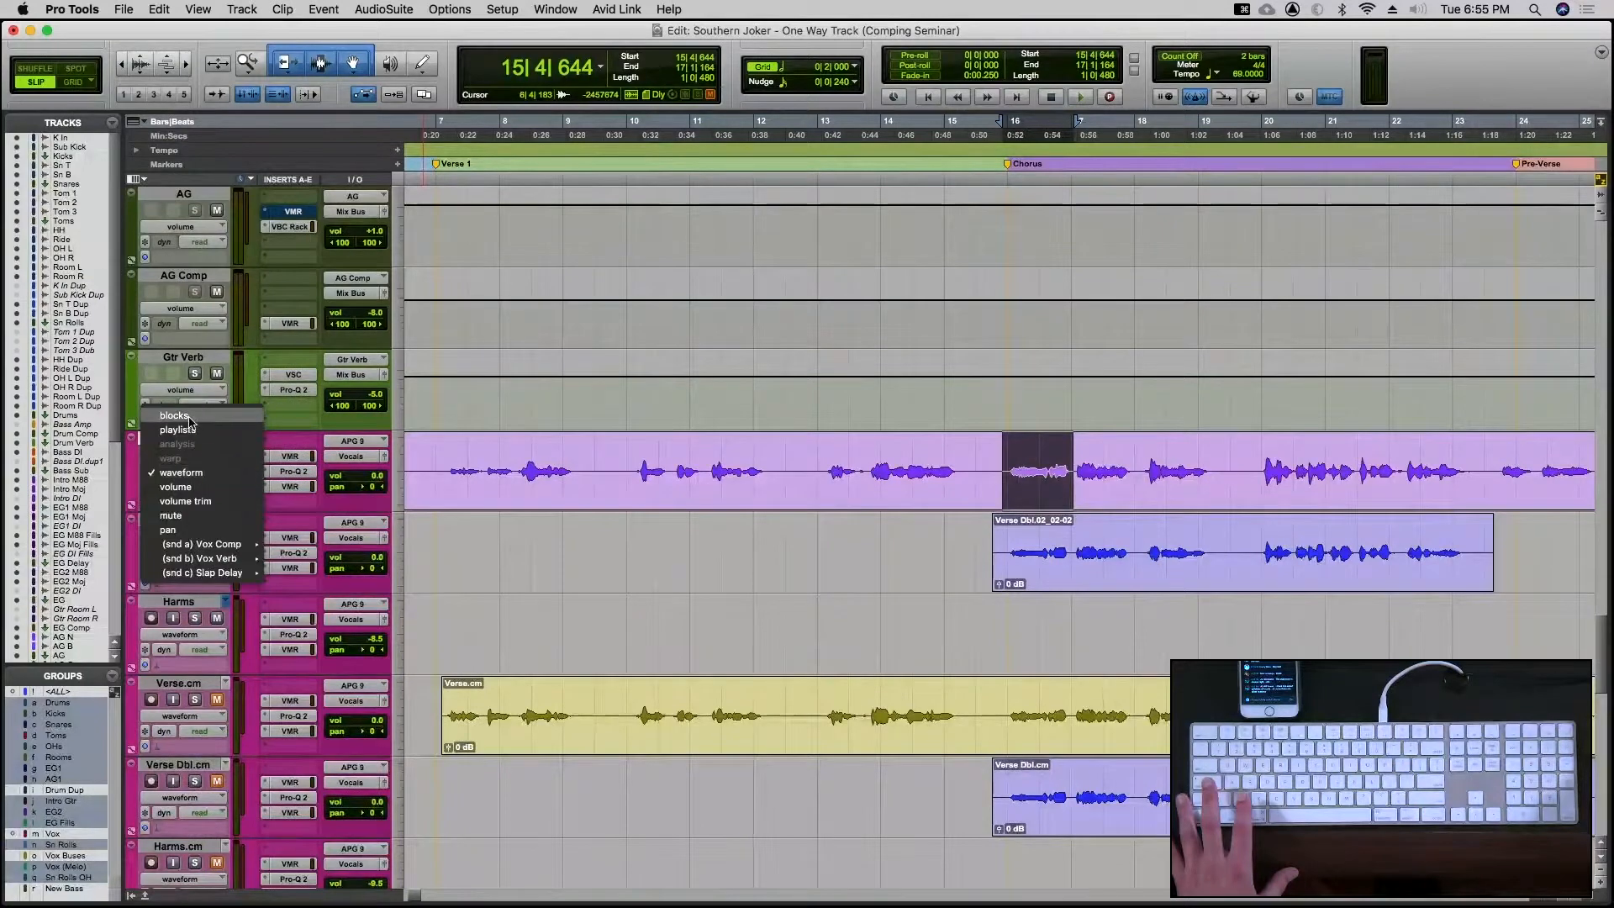
pyautogui.click(188, 431)
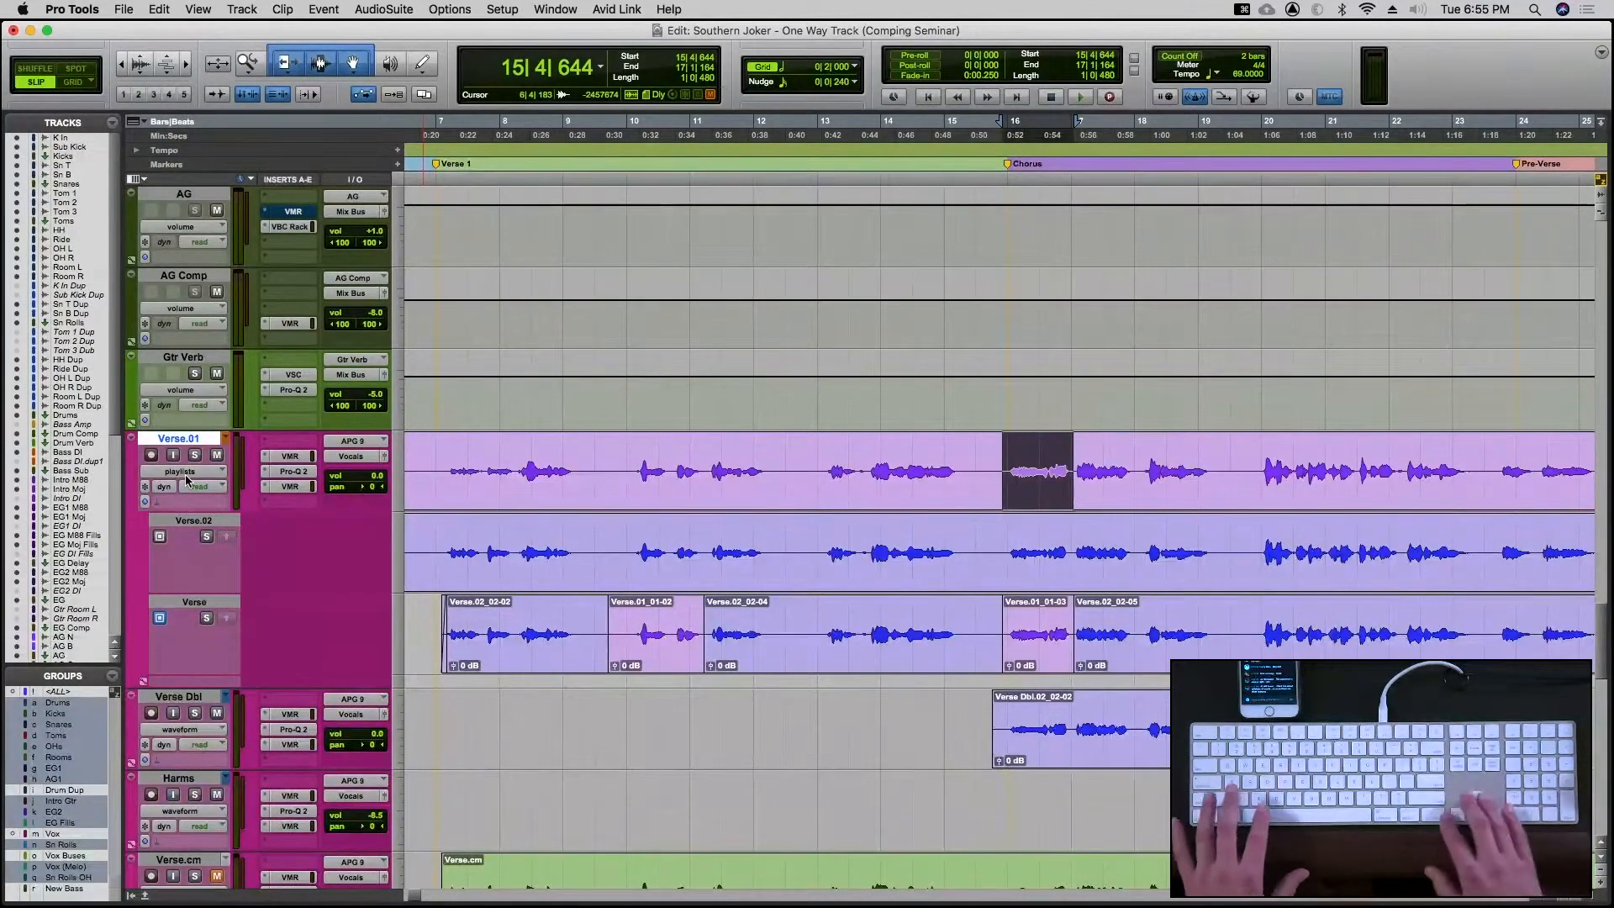
# Restore Verse as the active playlist with Verse.01 moved above Verse.02, and return the track to waveform view
pyautogui.hotkey('shift', 'Up')
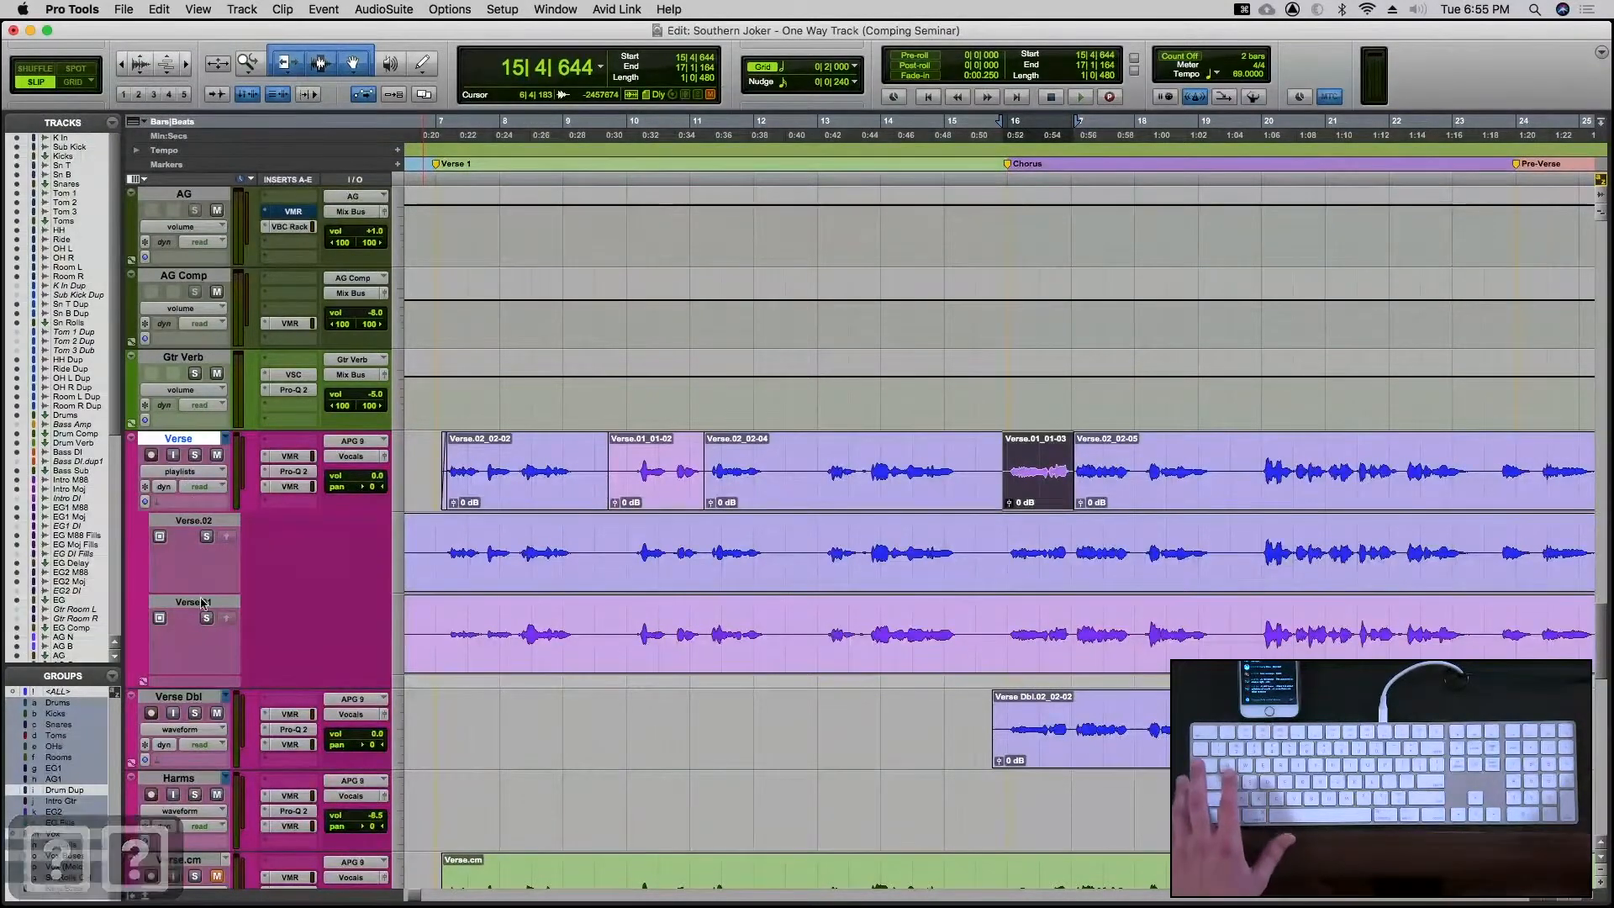
pyautogui.moveTo(202, 605); pyautogui.dragTo(203, 538)
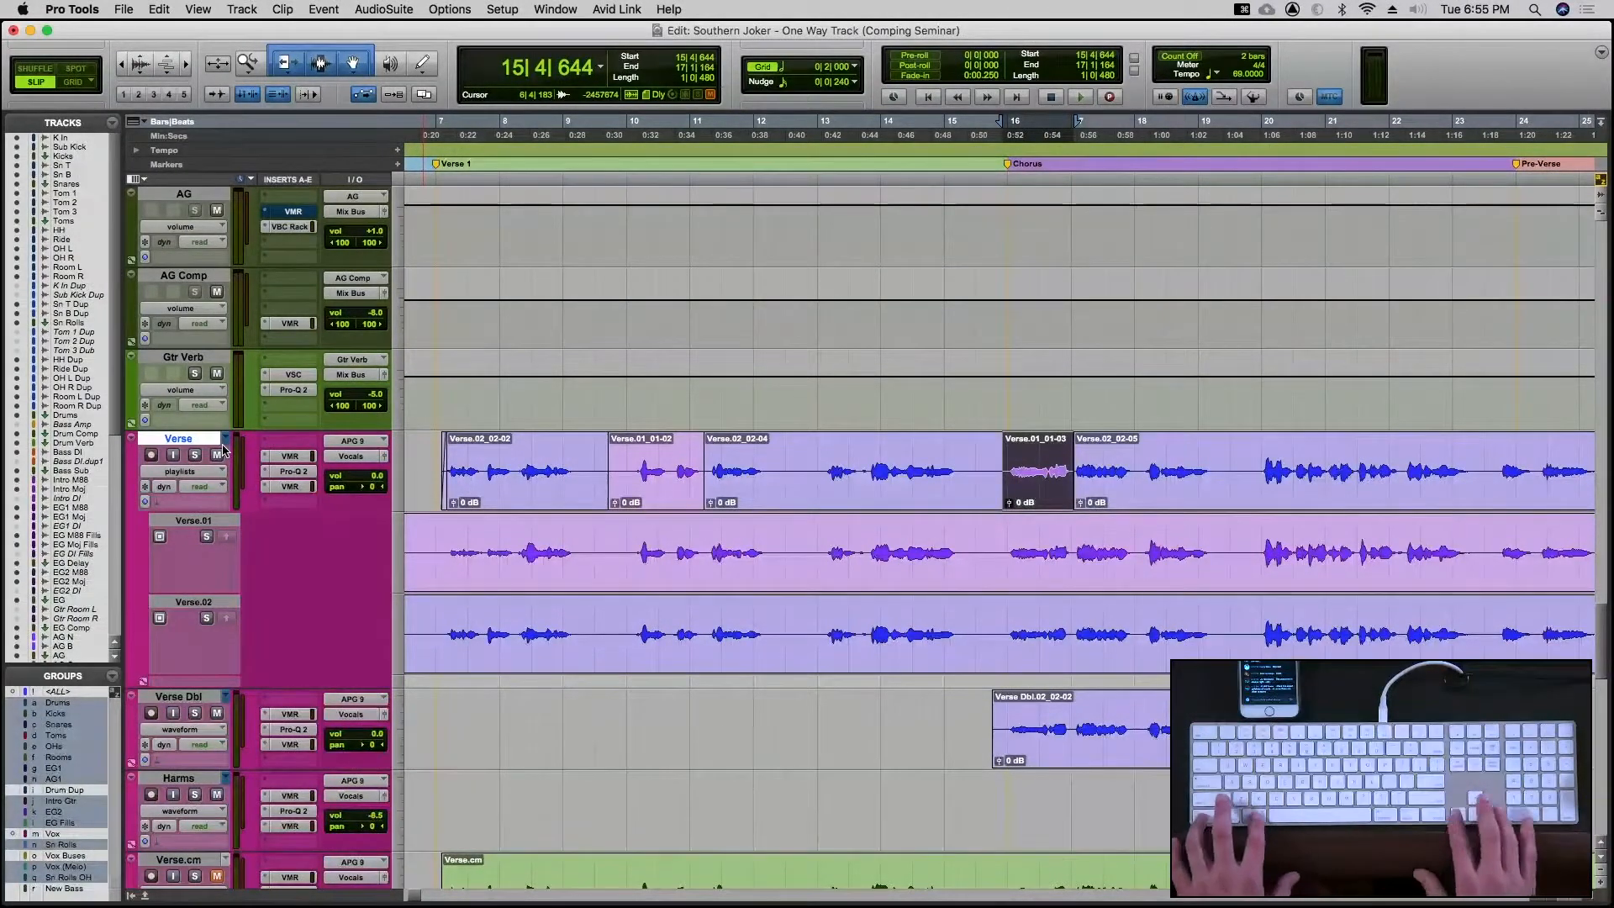
pyautogui.press('ctrl+super+Right')
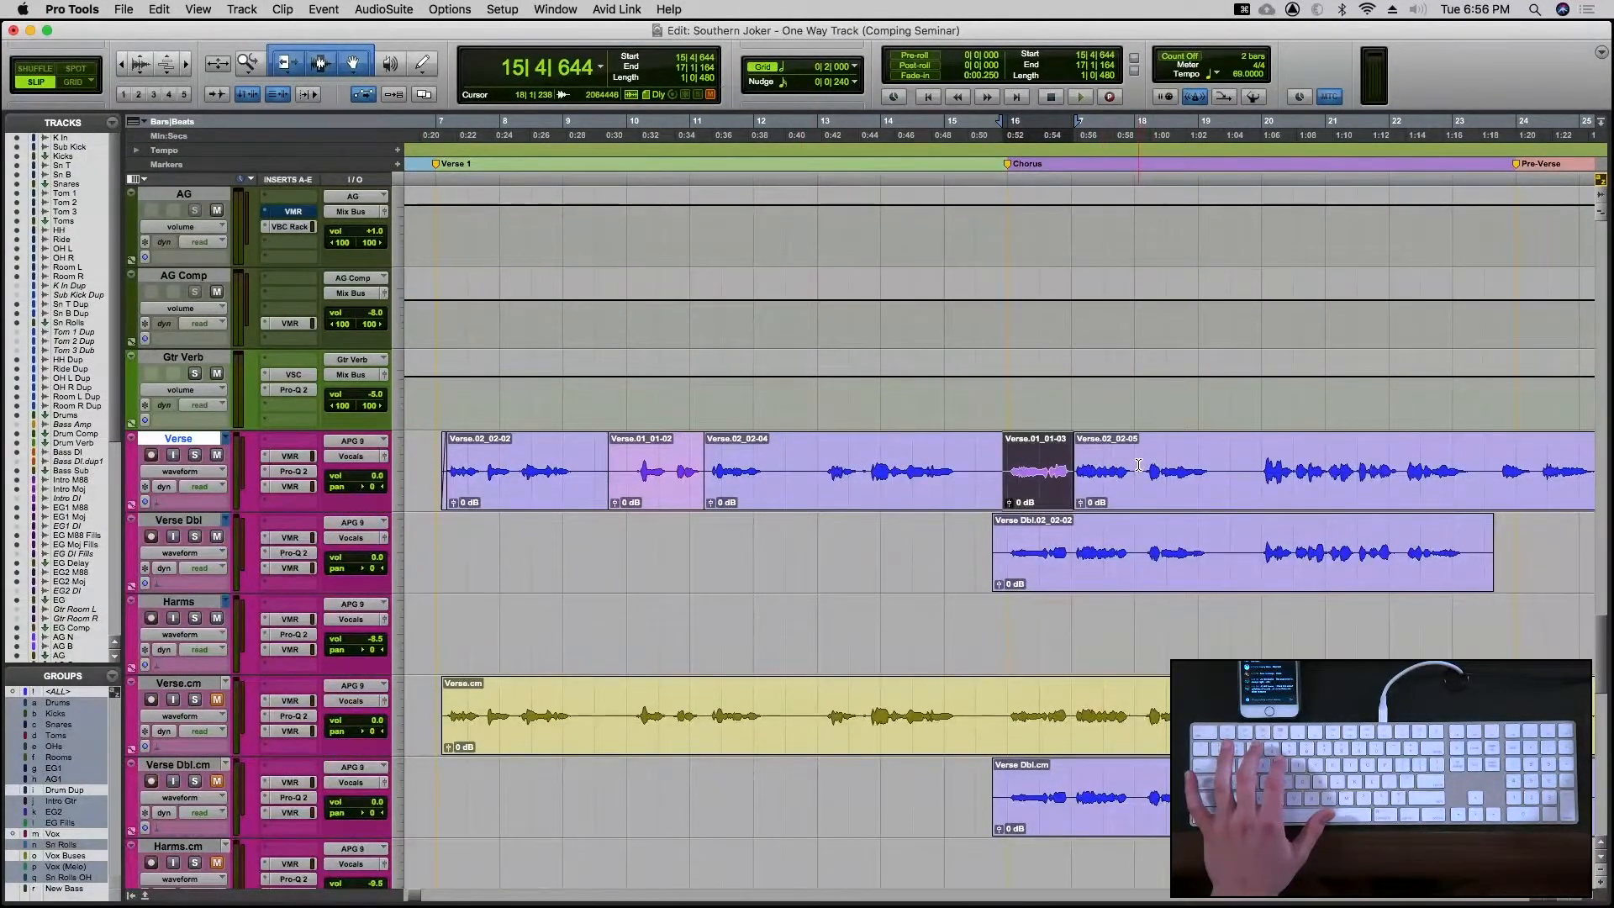
# Select the Chorus phrase from about 18|1|492 to 19|2|013 and cycle the Verse track through its Verse, Verse.01 and Verse.02 playlists
pyautogui.moveTo(1142, 467); pyautogui.dragTo(1216, 468)
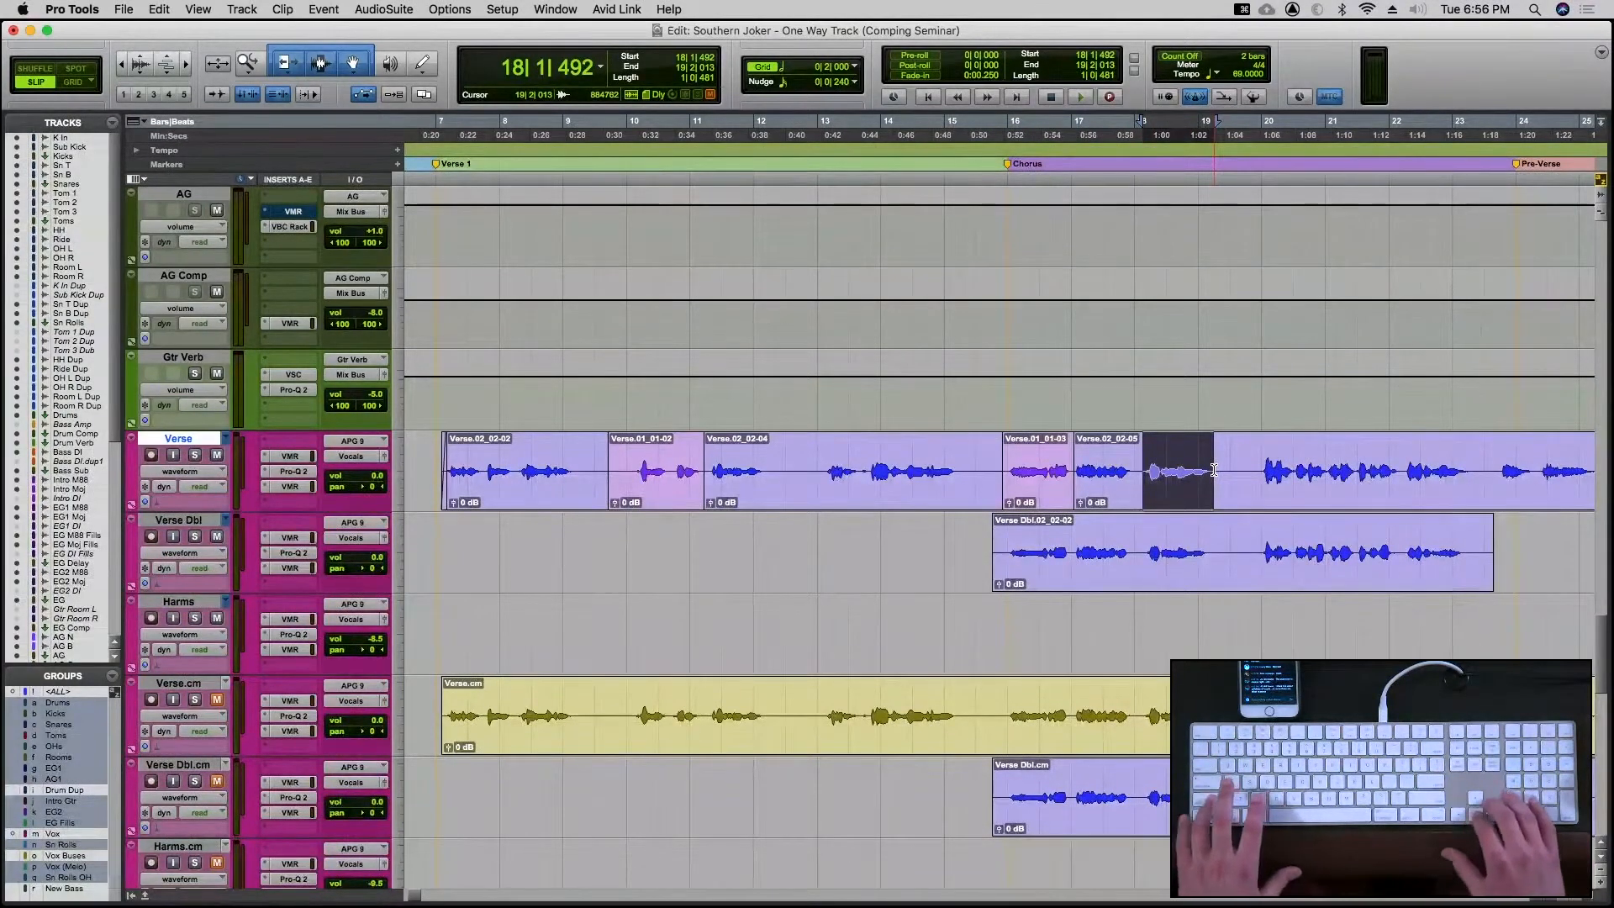
pyautogui.hotkey('shift', 'Down')
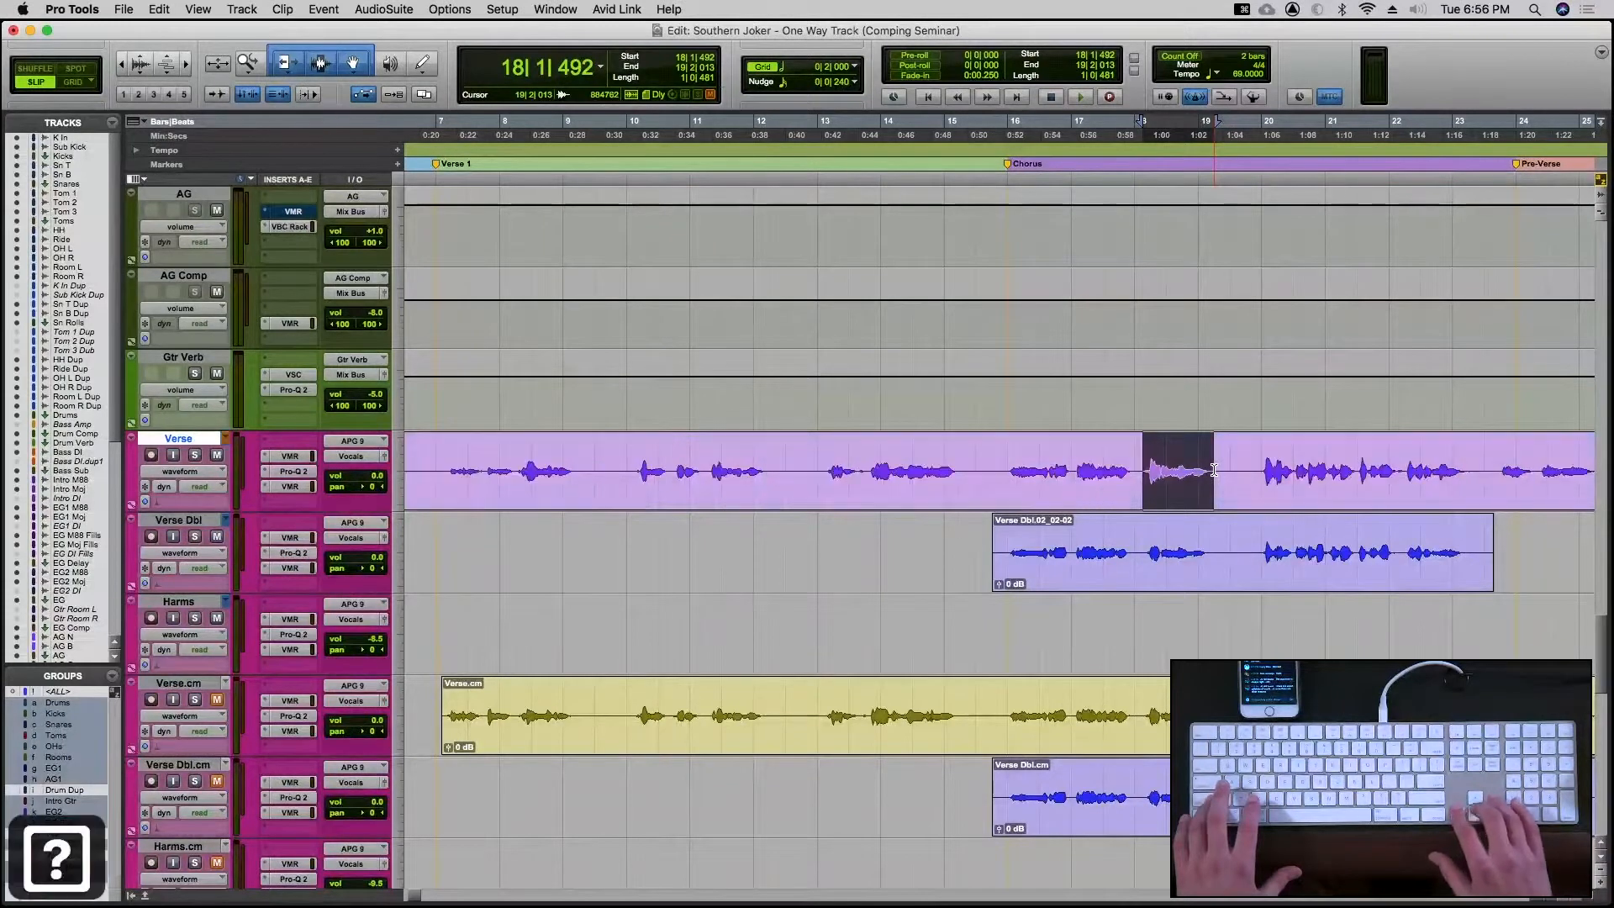
pyautogui.hotkey('shift', 'Up')
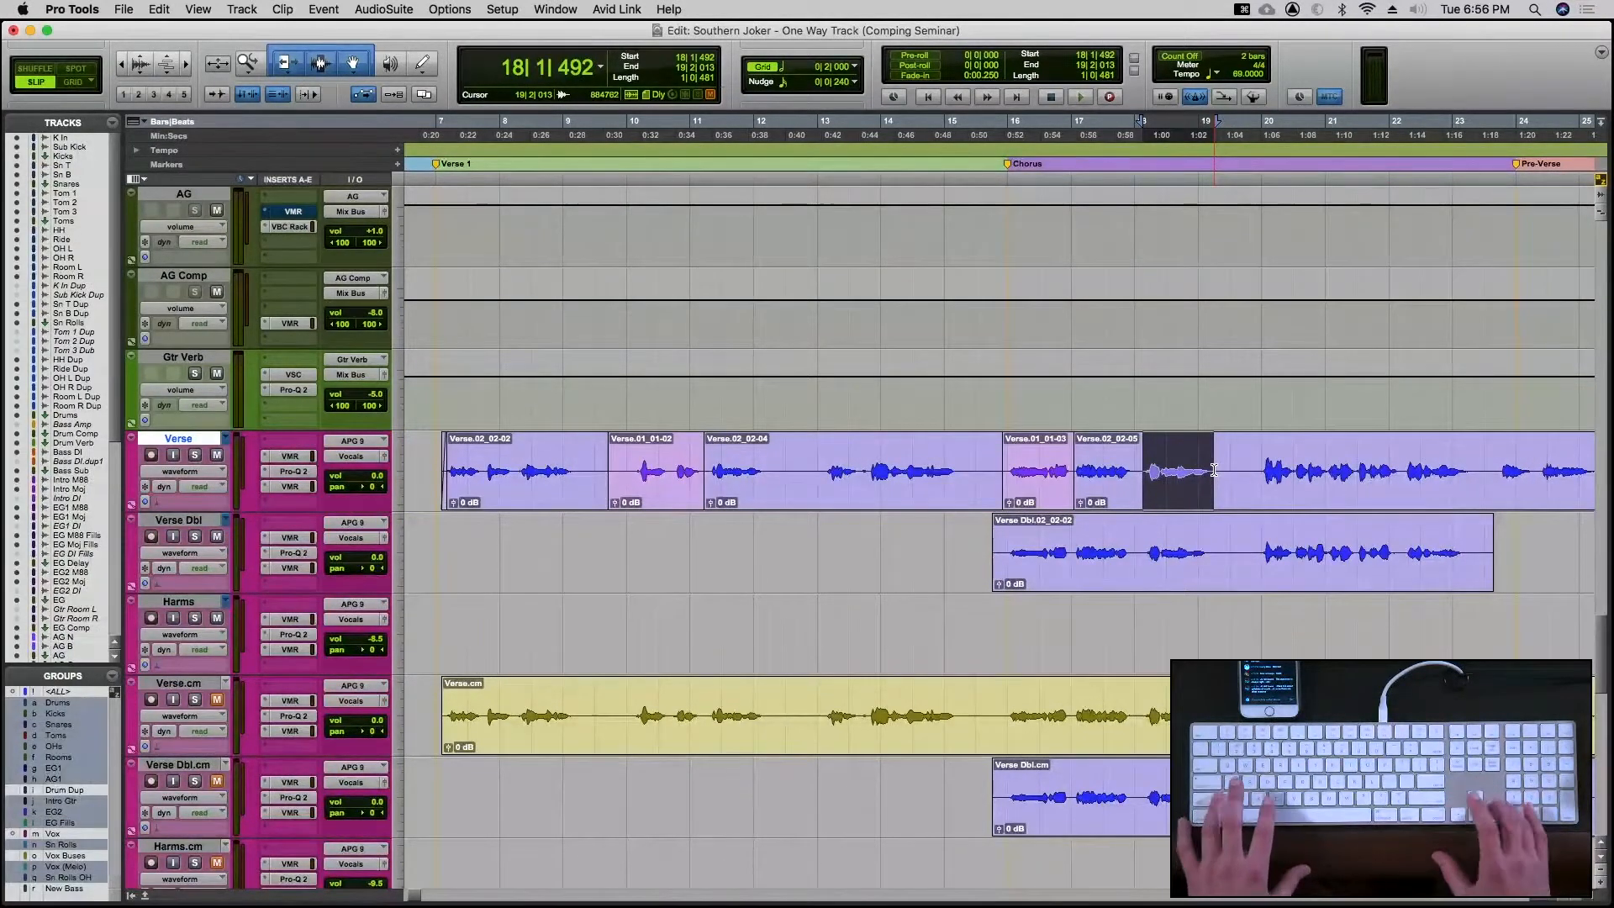
pyautogui.hotkey('shift', 'Down')
pyautogui.hotkey('shift', 'Down')
pyautogui.hotkey('shift', 'Up')
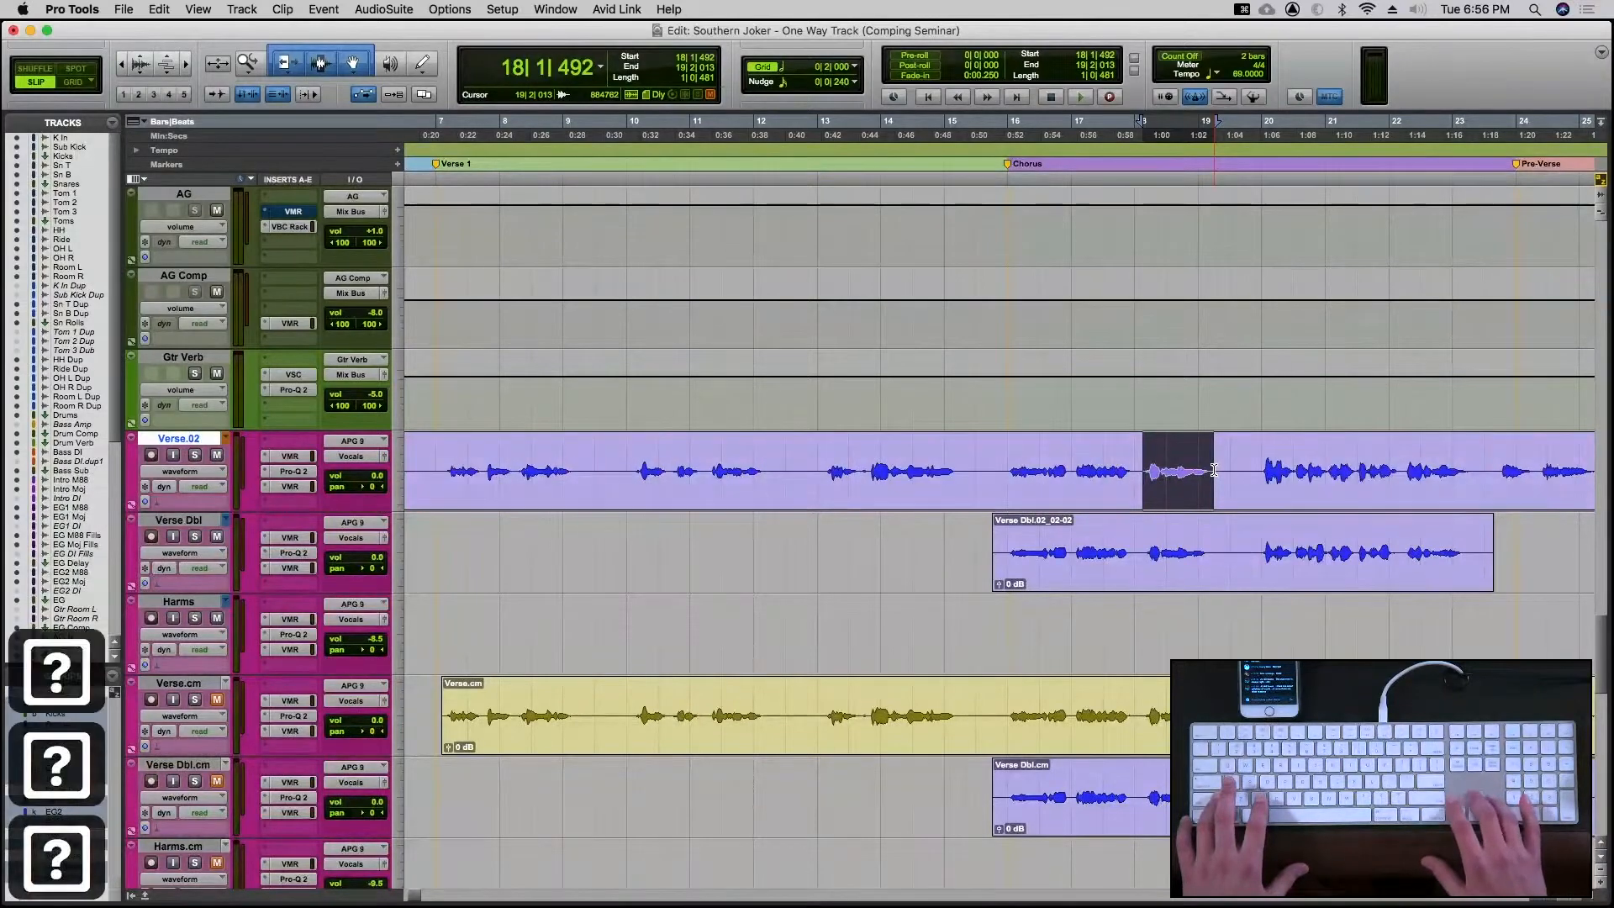
pyautogui.hotkey('shift', 'Up')
pyautogui.hotkey('shift', 'Down')
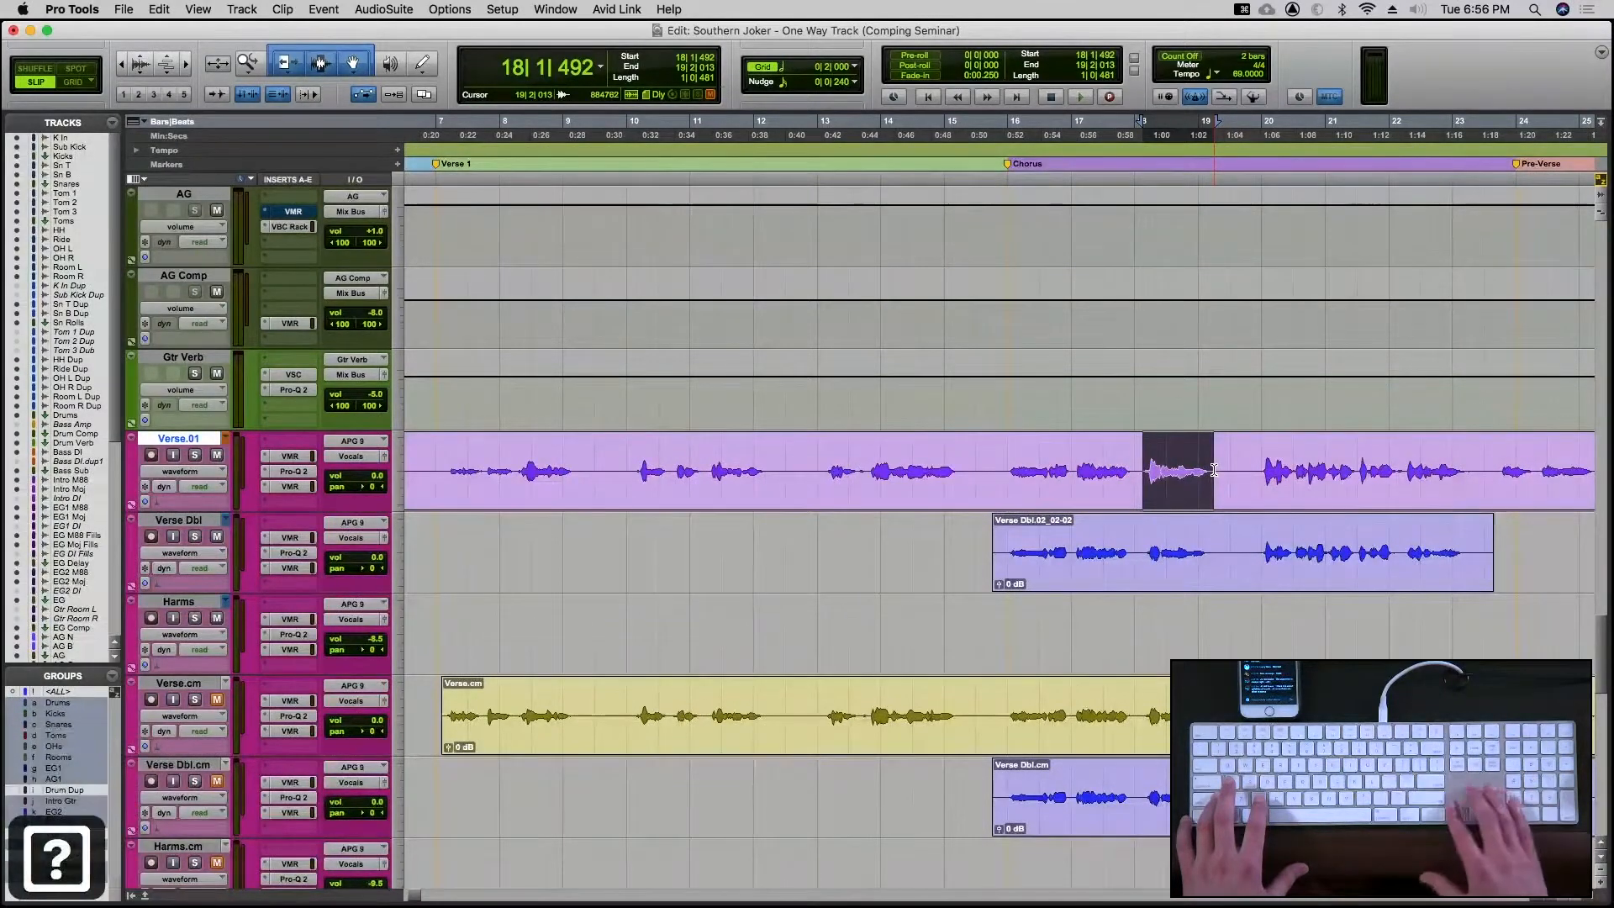
# Return to the main Verse playlist and reselect the Chorus phrase from about 18|1|594 to 19|1|922
pyautogui.click(1214, 469)
pyautogui.hotkey('shift', 'Up')
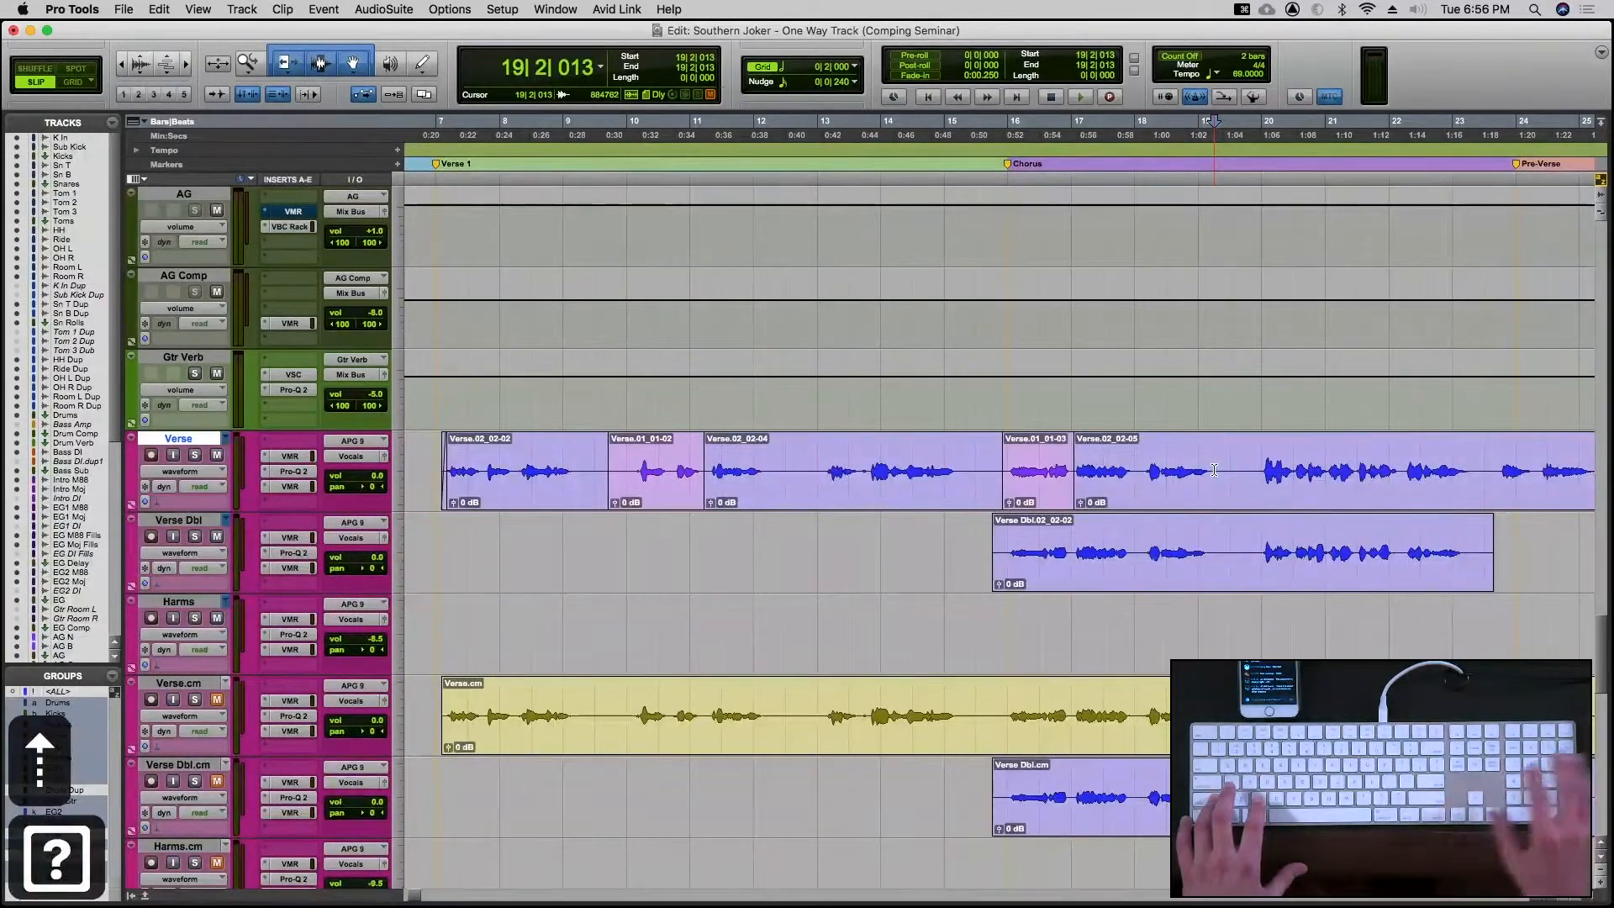
pyautogui.moveTo(1214, 469); pyautogui.dragTo(1145, 477)
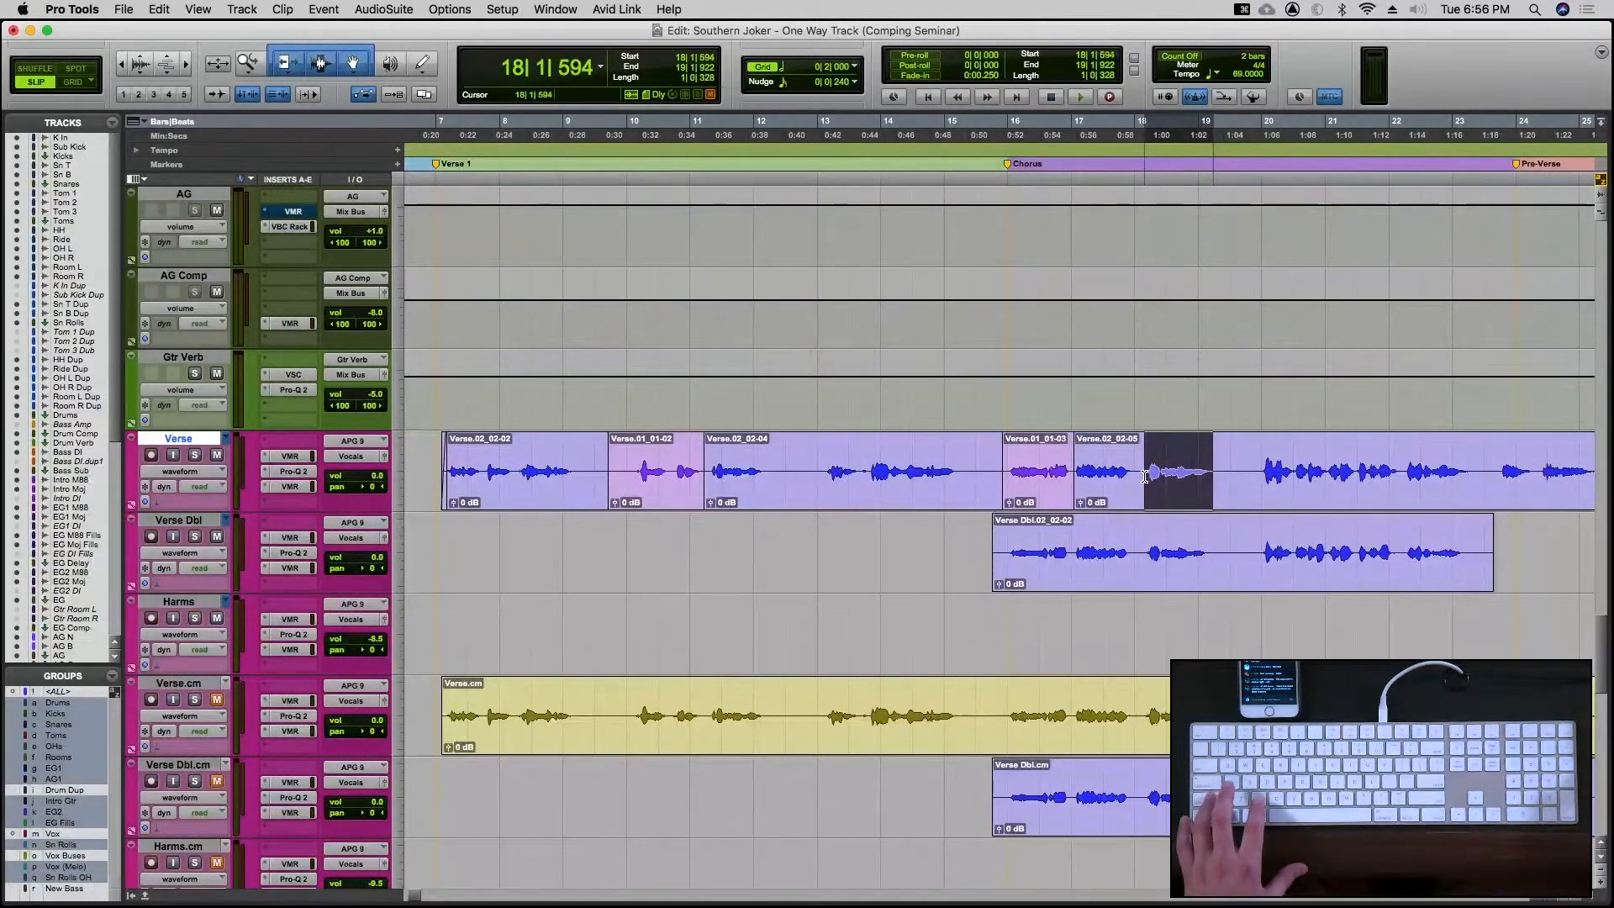
# Copy the selected Chorus phrase from the Verse.01 playlist to the main Verse playlist and return to that playlist
pyautogui.hotkey('shift', 'Down')
pyautogui.hotkey('shift', 'Down')
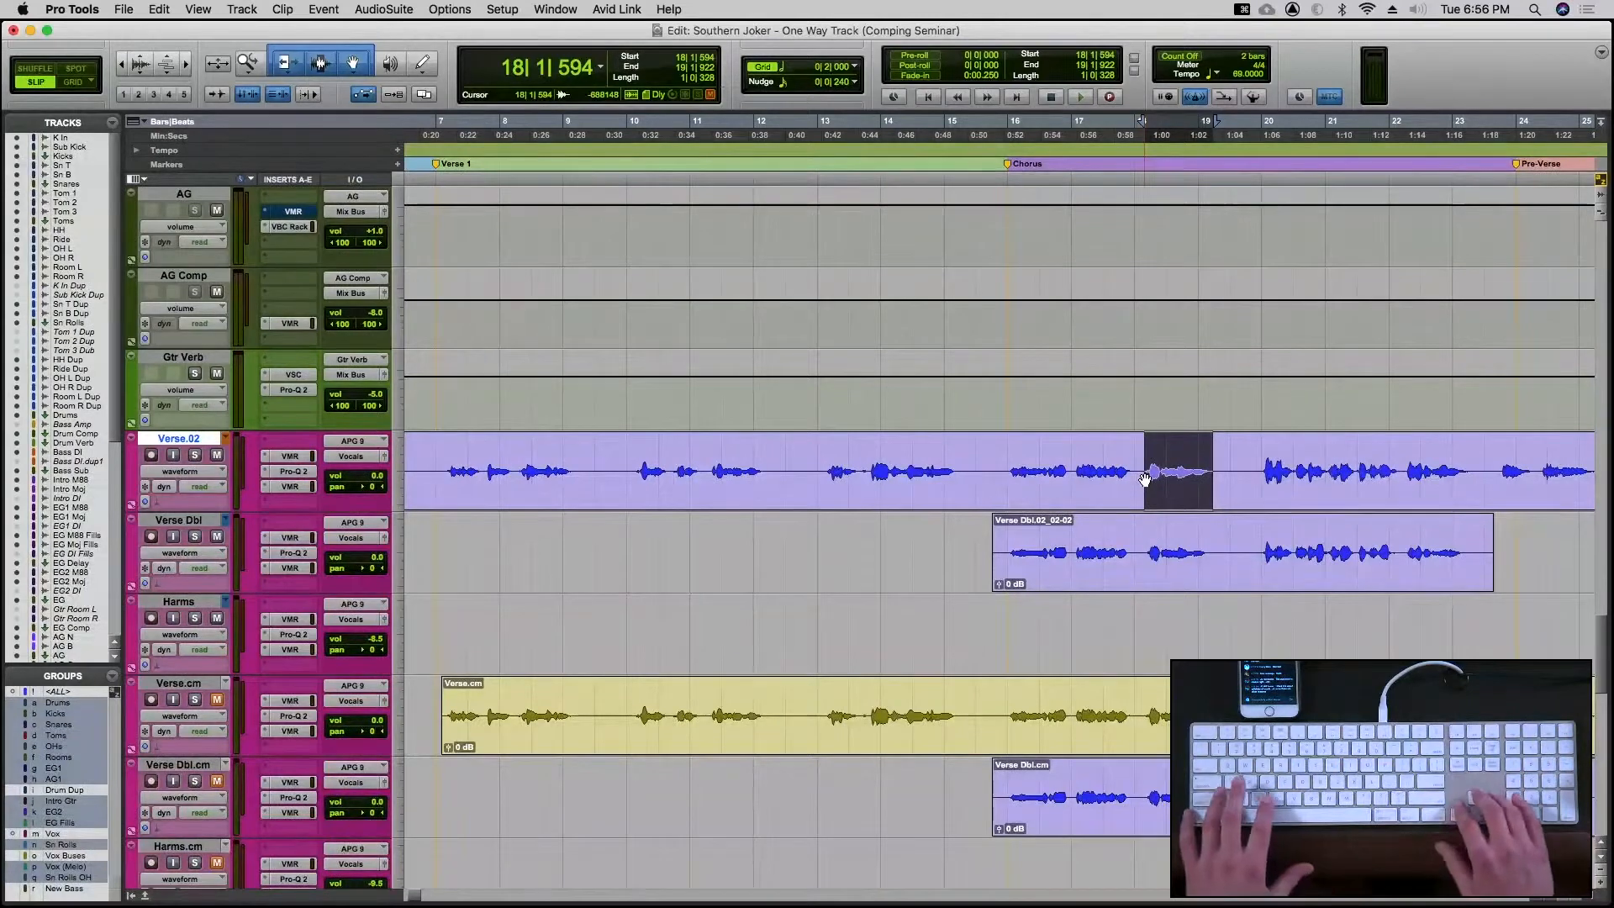
pyautogui.hotkey('shift', 'Up')
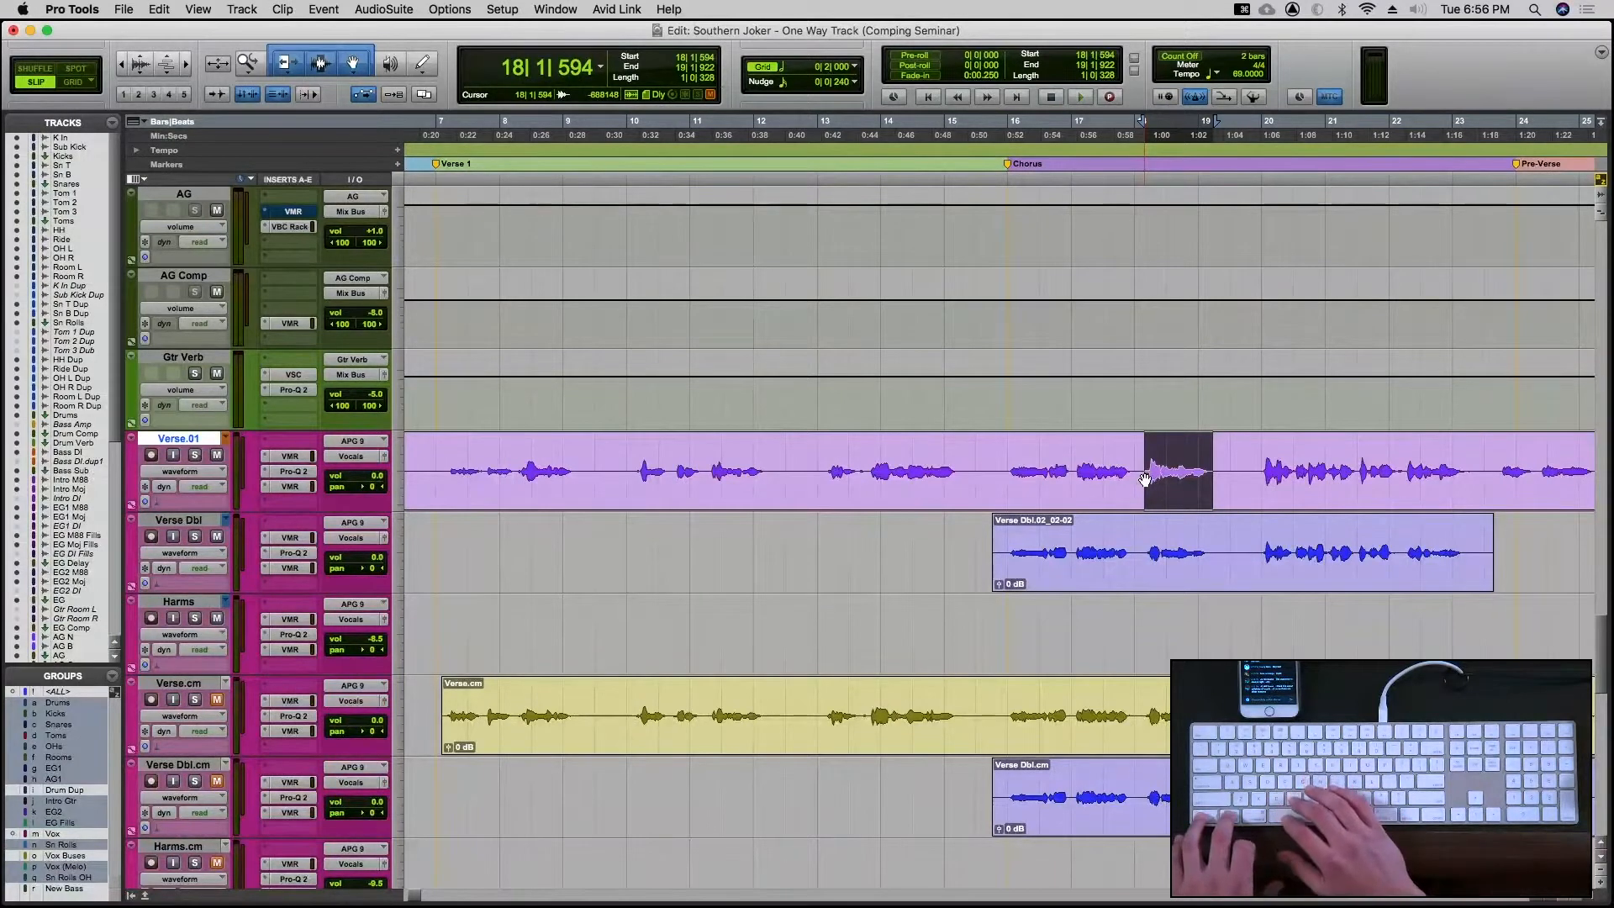
pyautogui.hotkey('ctrl', 'alt', 'v')
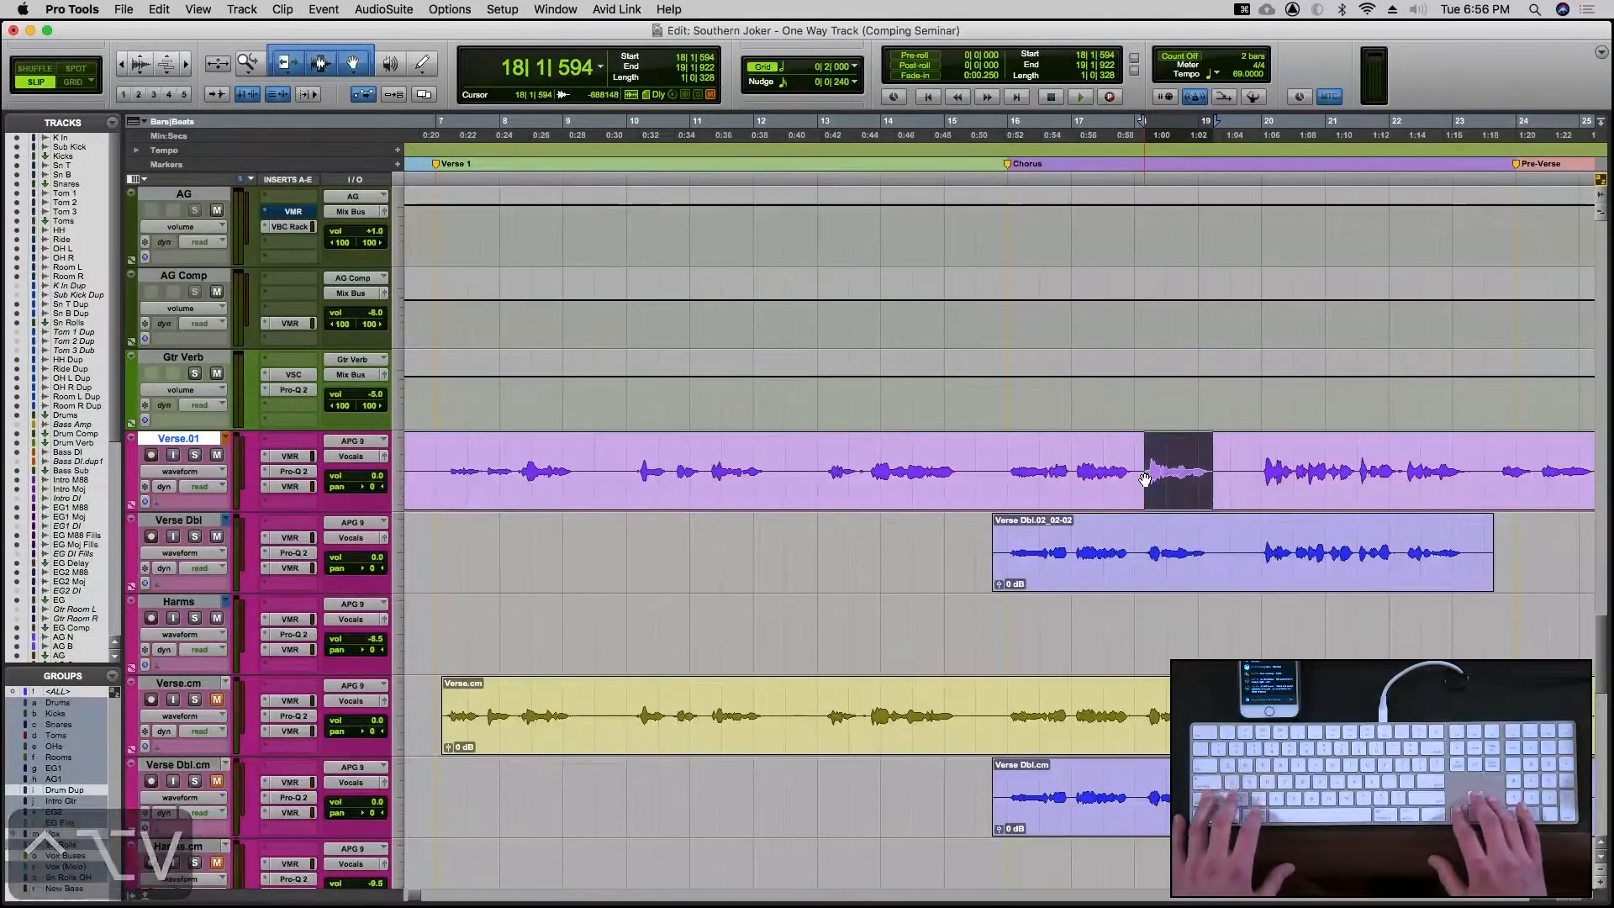
pyautogui.hotkey('shift', 'Up')
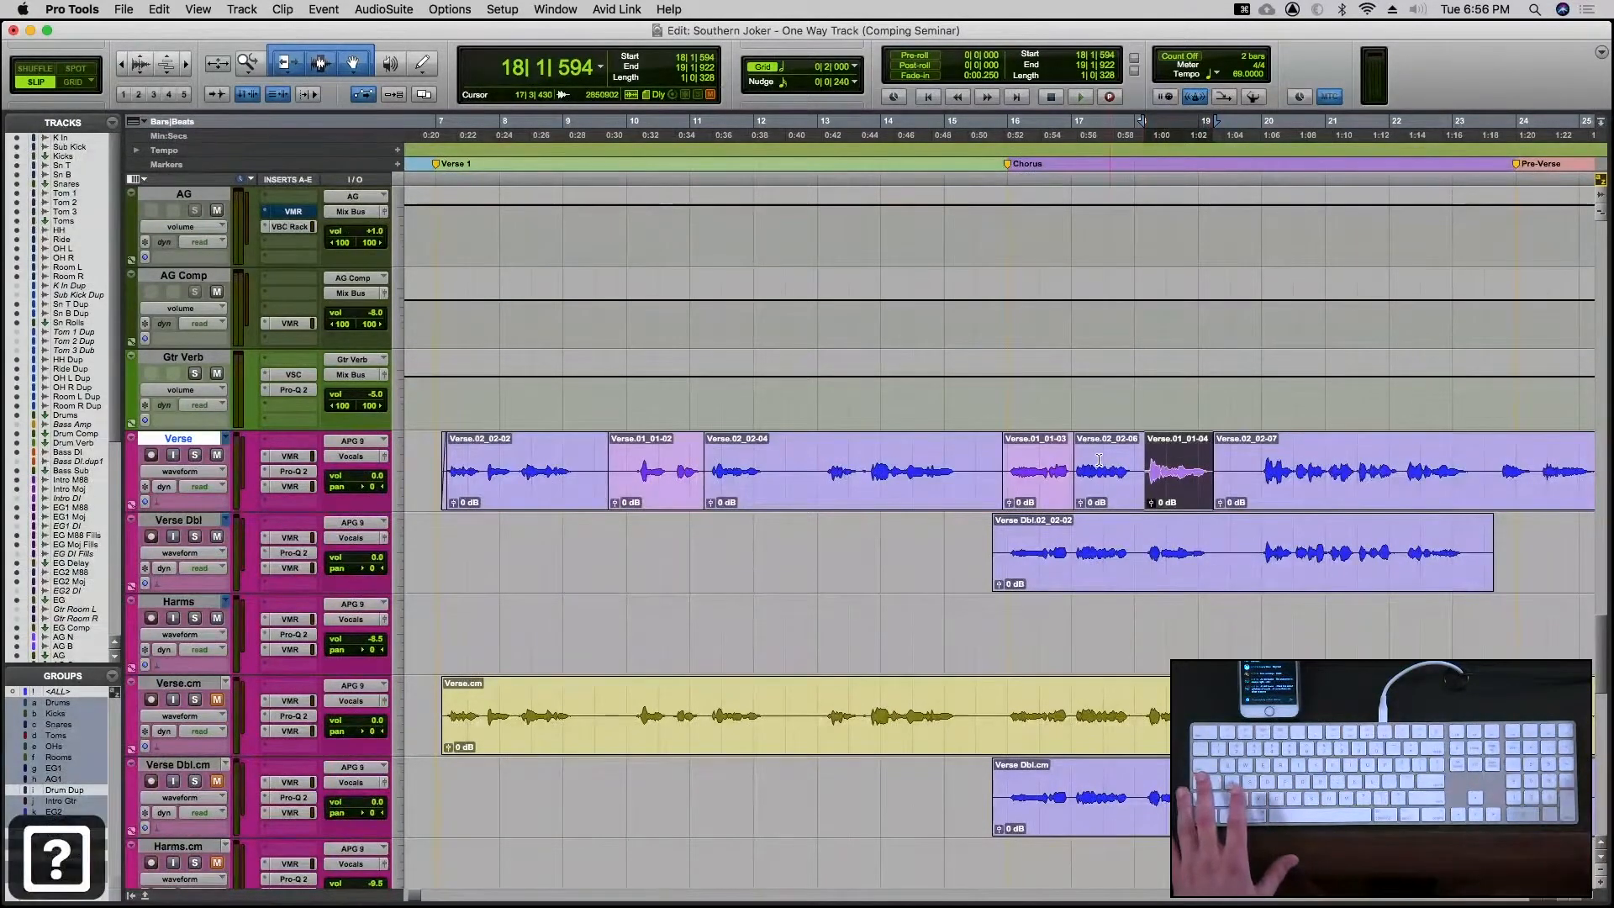
# Switch the Verse track to playlists view and select the opening phrase from about 7|1|341 to 7|4|104 on the Verse.02 lane
pyautogui.click(1099, 460)
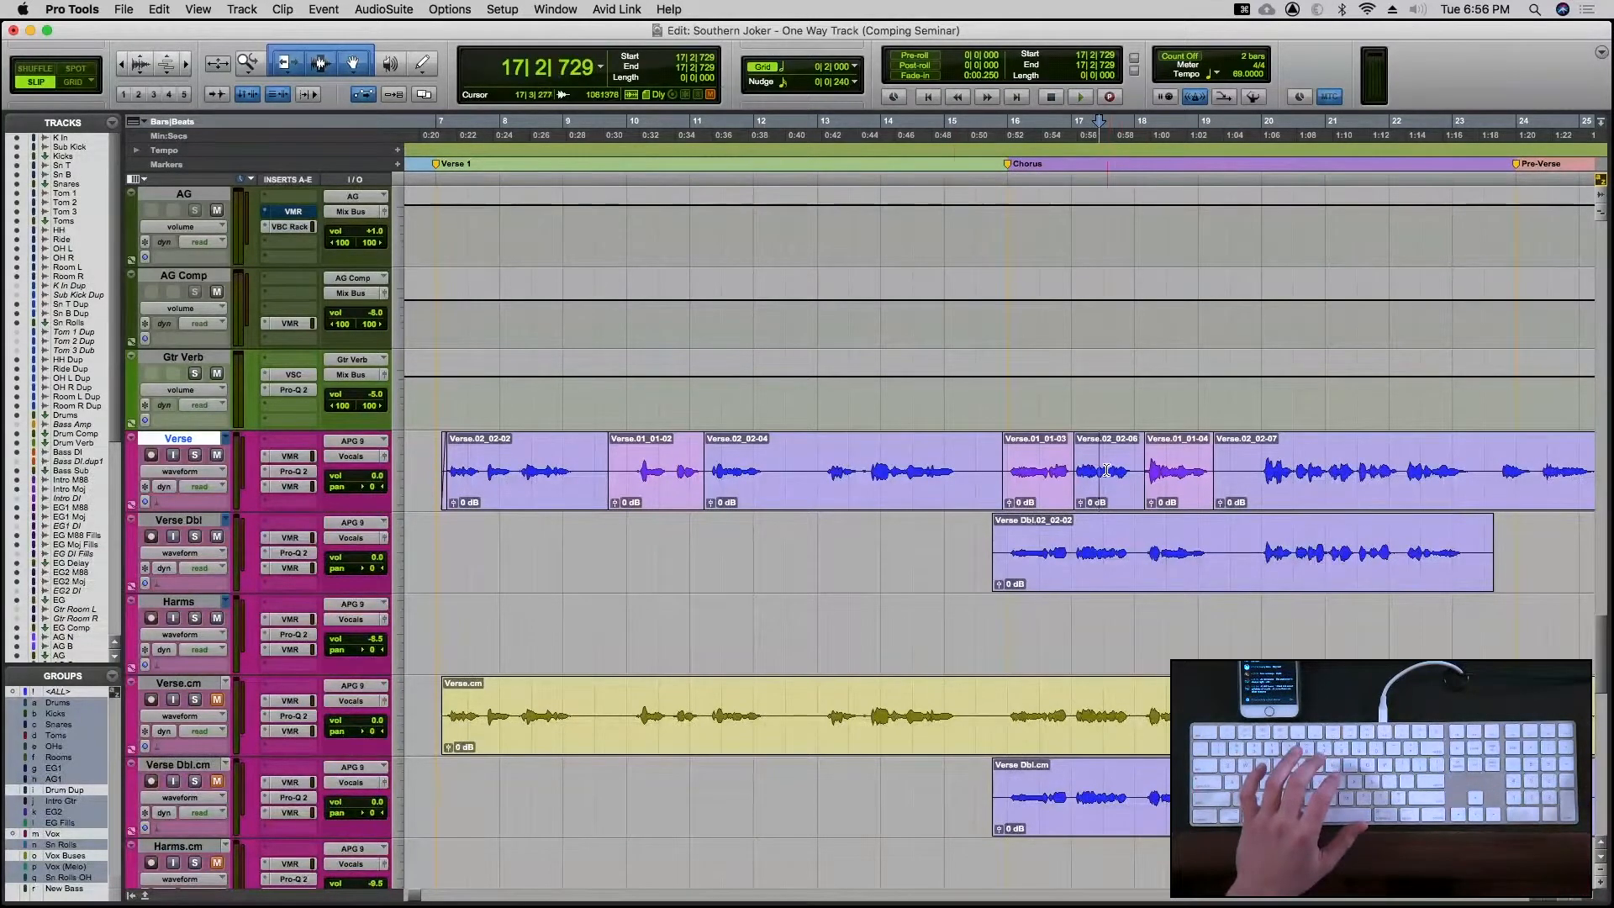
pyautogui.click(817, 461)
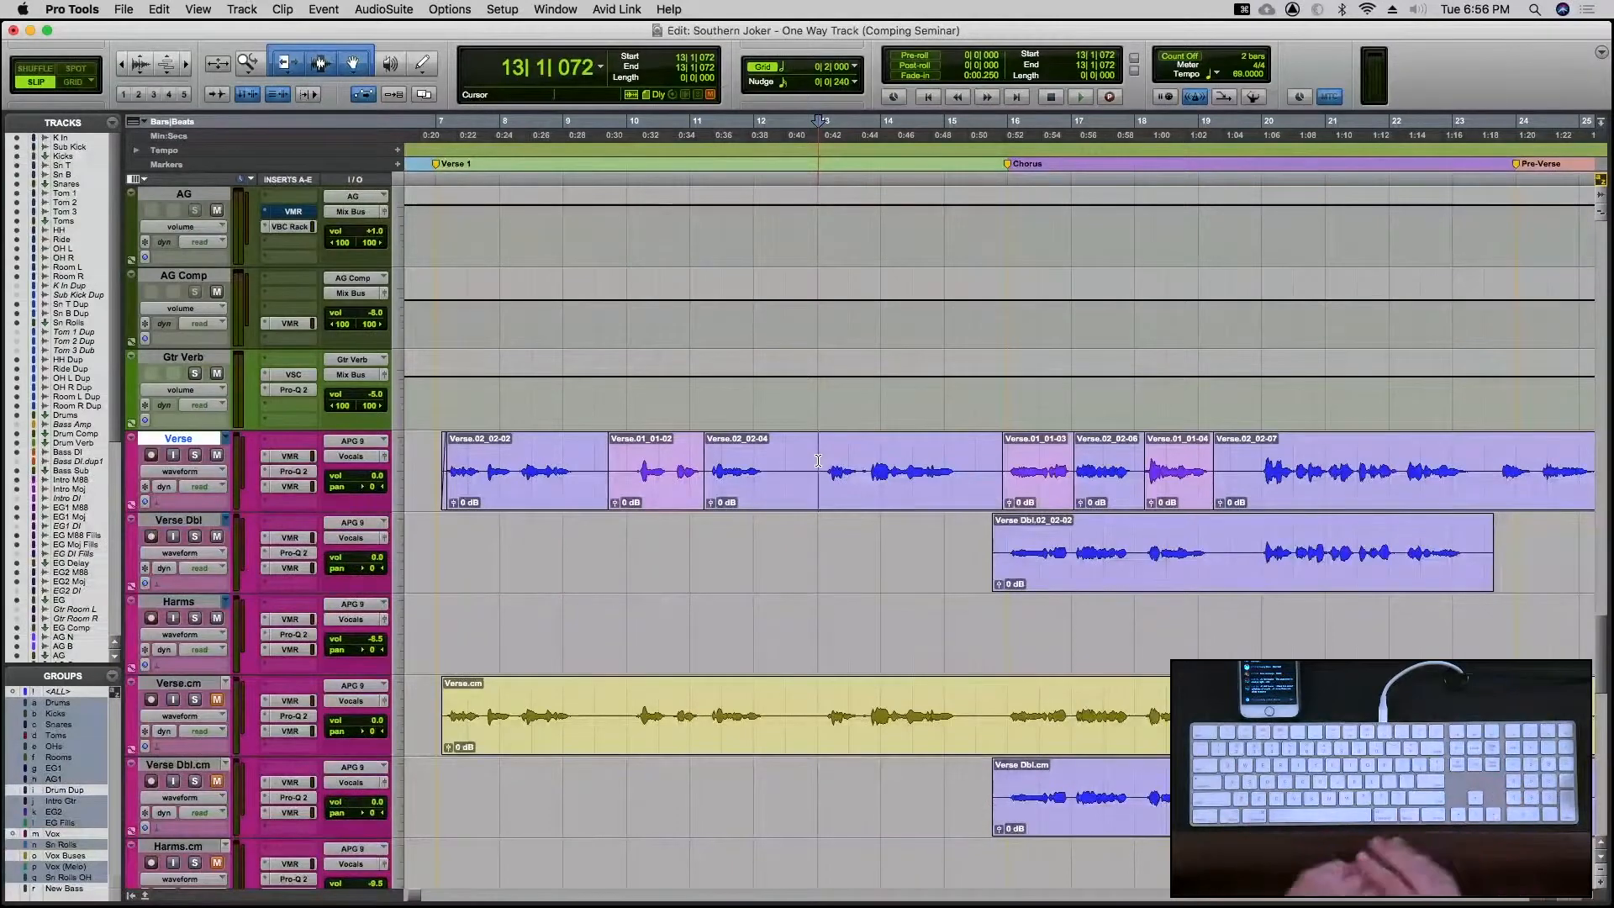
pyautogui.press('ctrl+super+Left')
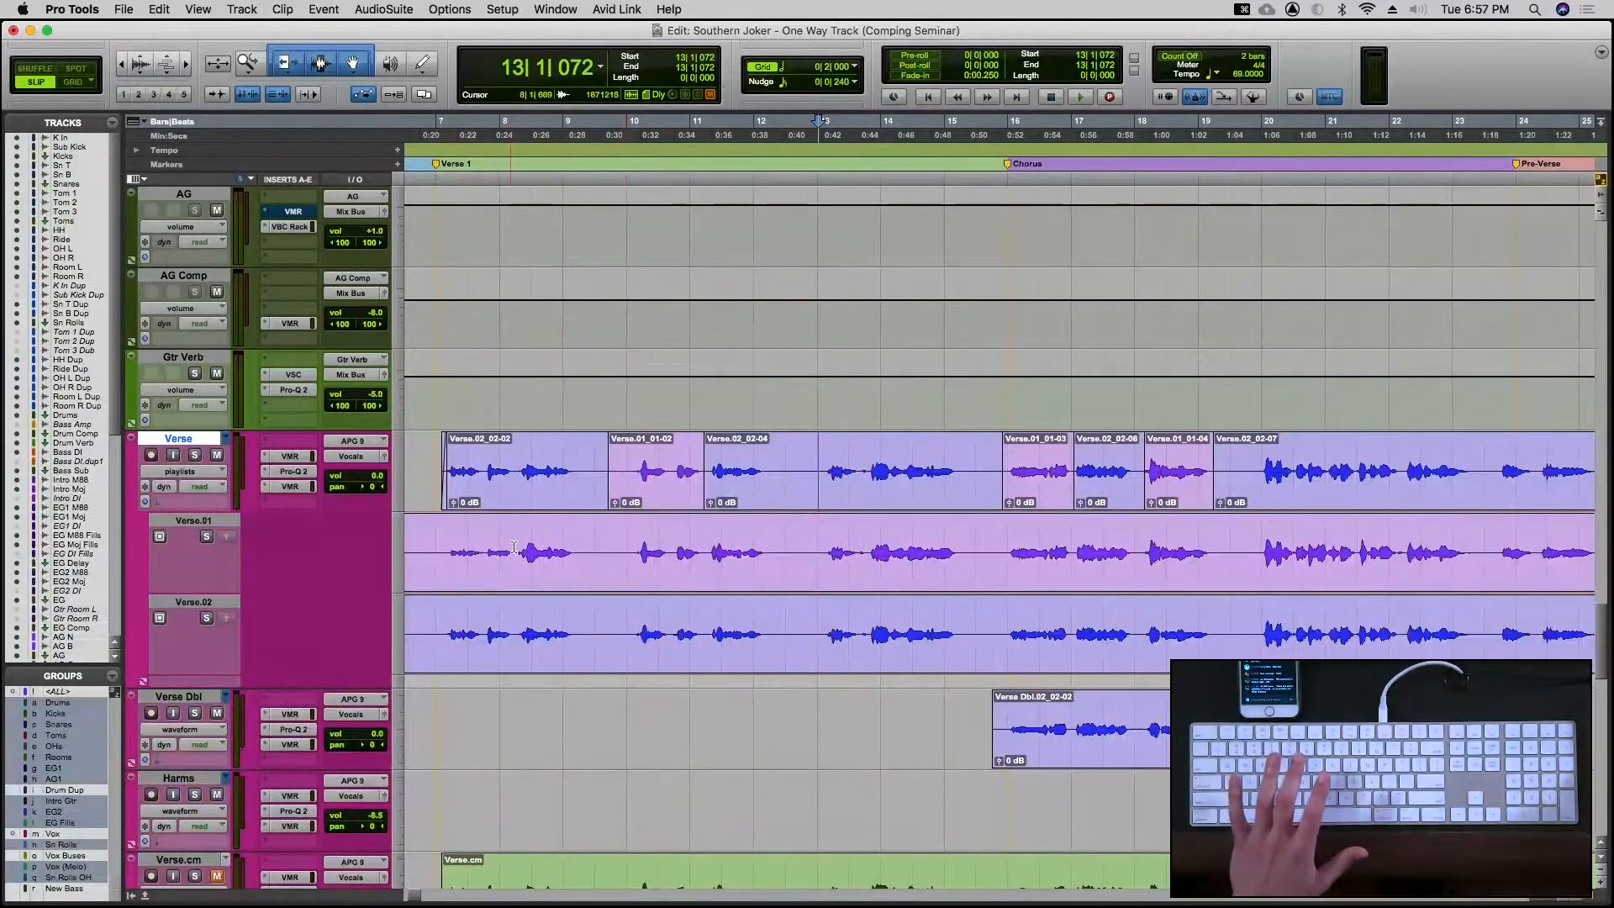
pyautogui.moveTo(443, 551); pyautogui.dragTo(485, 553)
pyautogui.press(';')
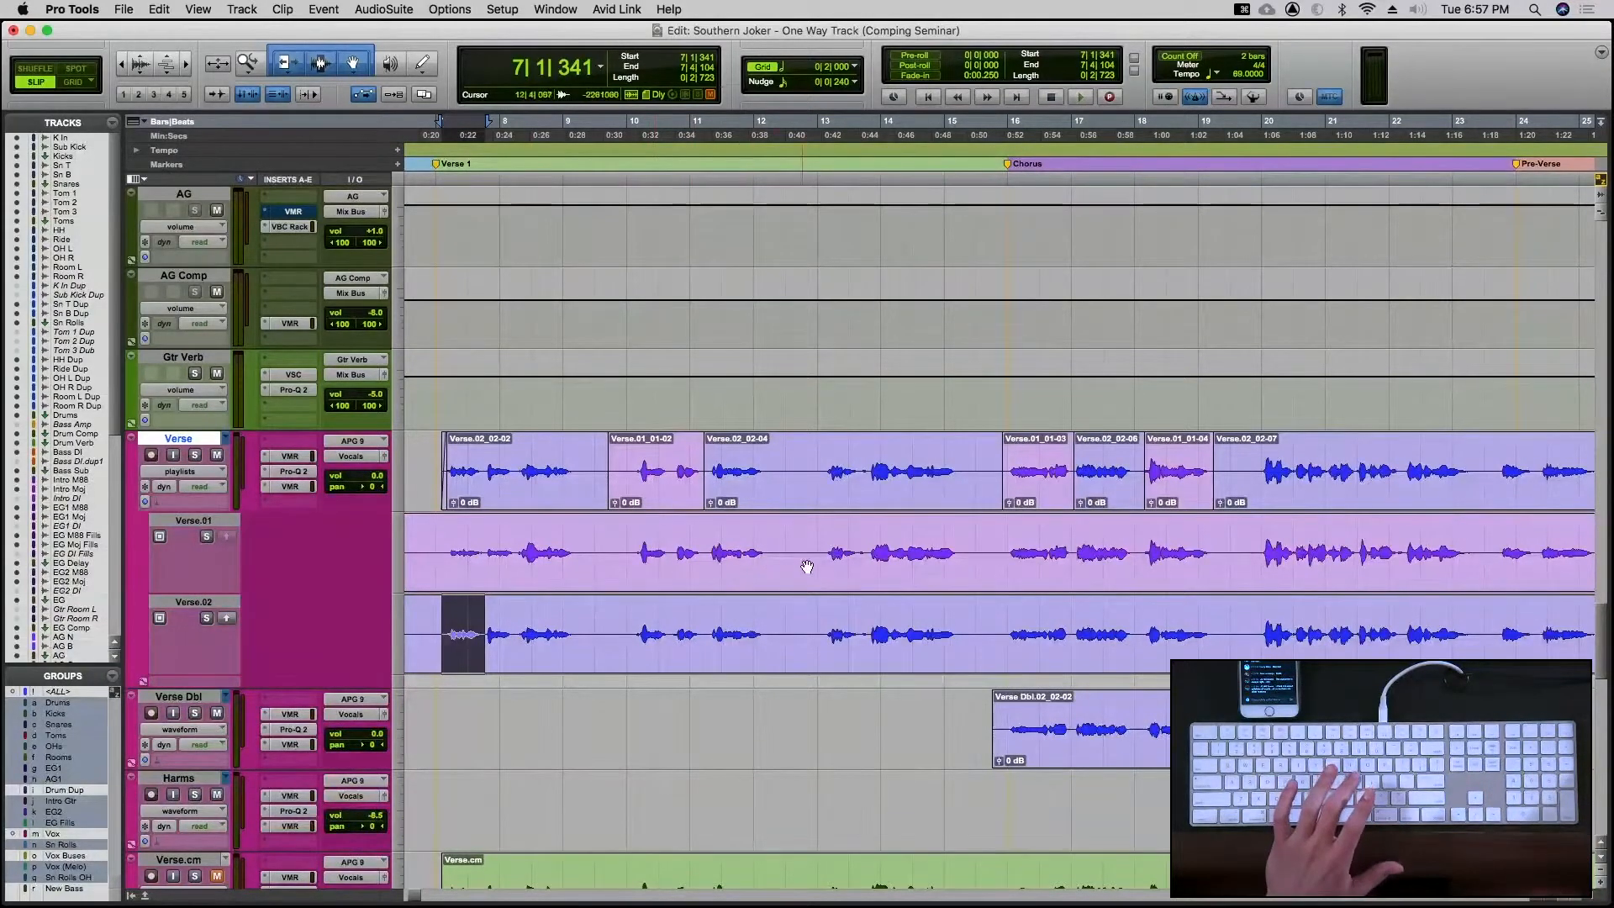
# Move the phrase selection back and forth between the Verse, Verse.01 and Verse.02 lanes, ending on the main Verse lane
pyautogui.scroll(-4, 866, 552)
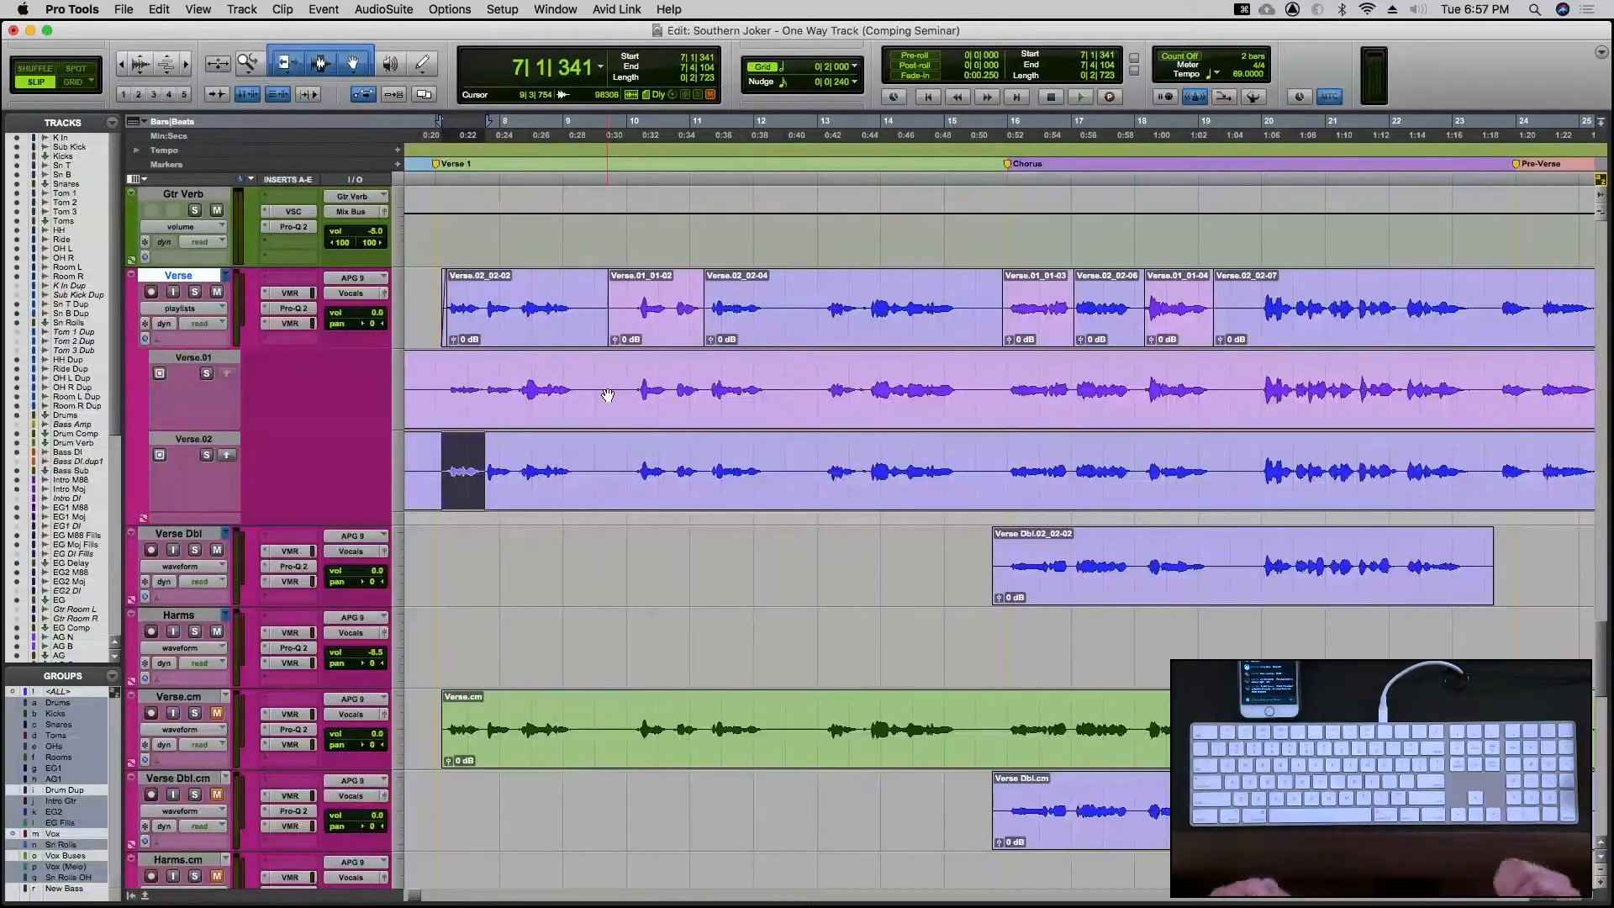
pyautogui.scroll(5, 607, 396)
pyautogui.hscroll(-3, 610, 436)
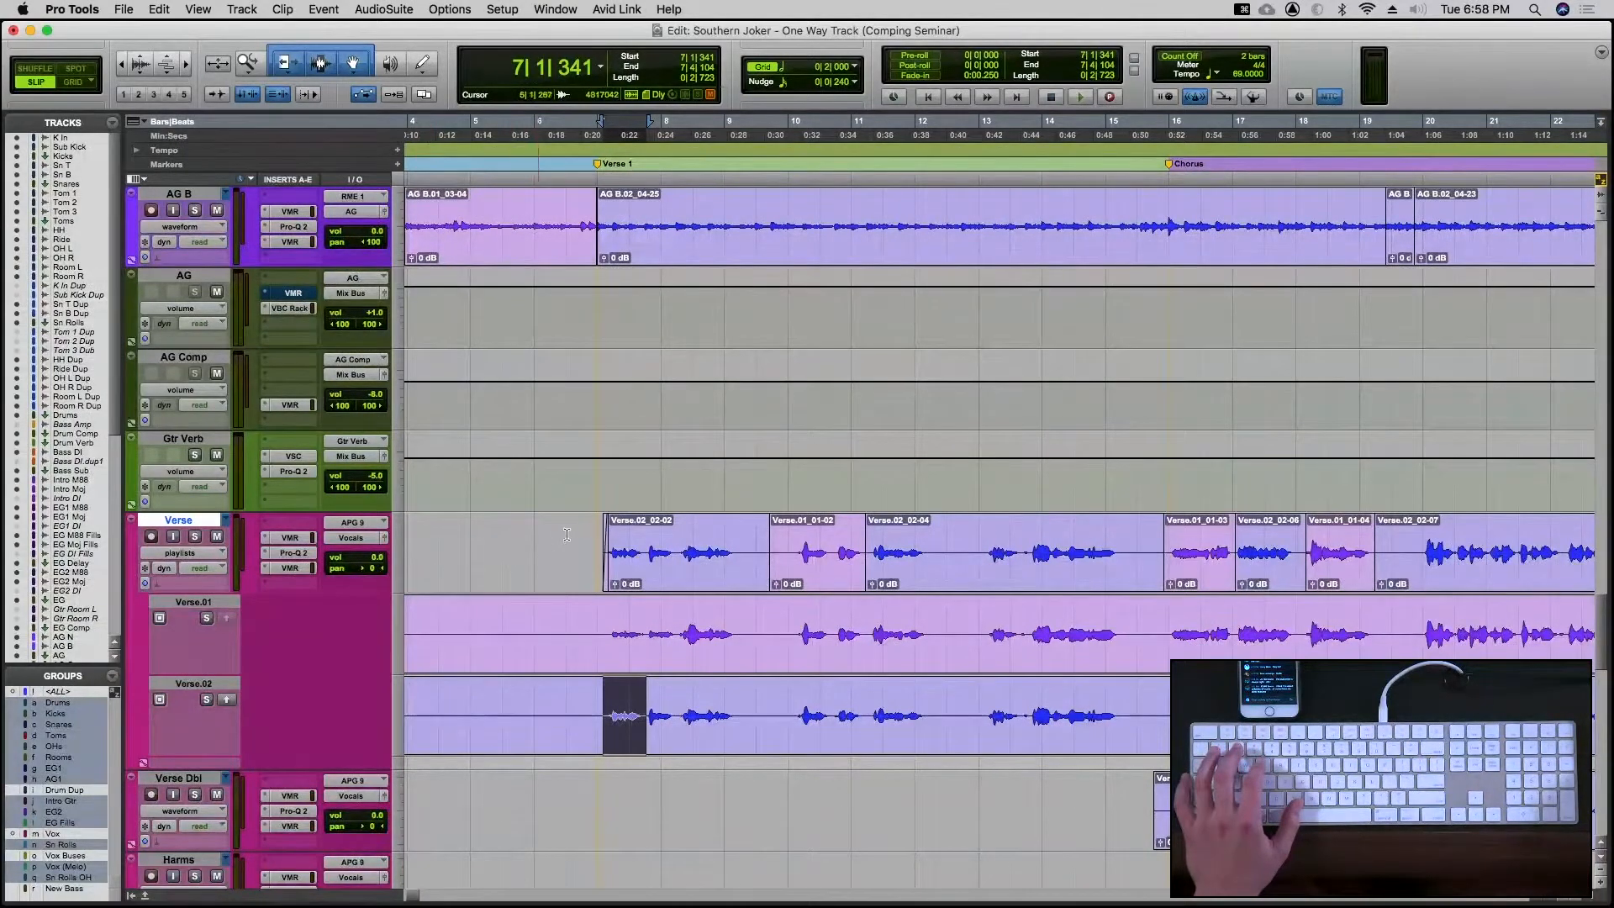
pyautogui.press('p')
pyautogui.press('p')
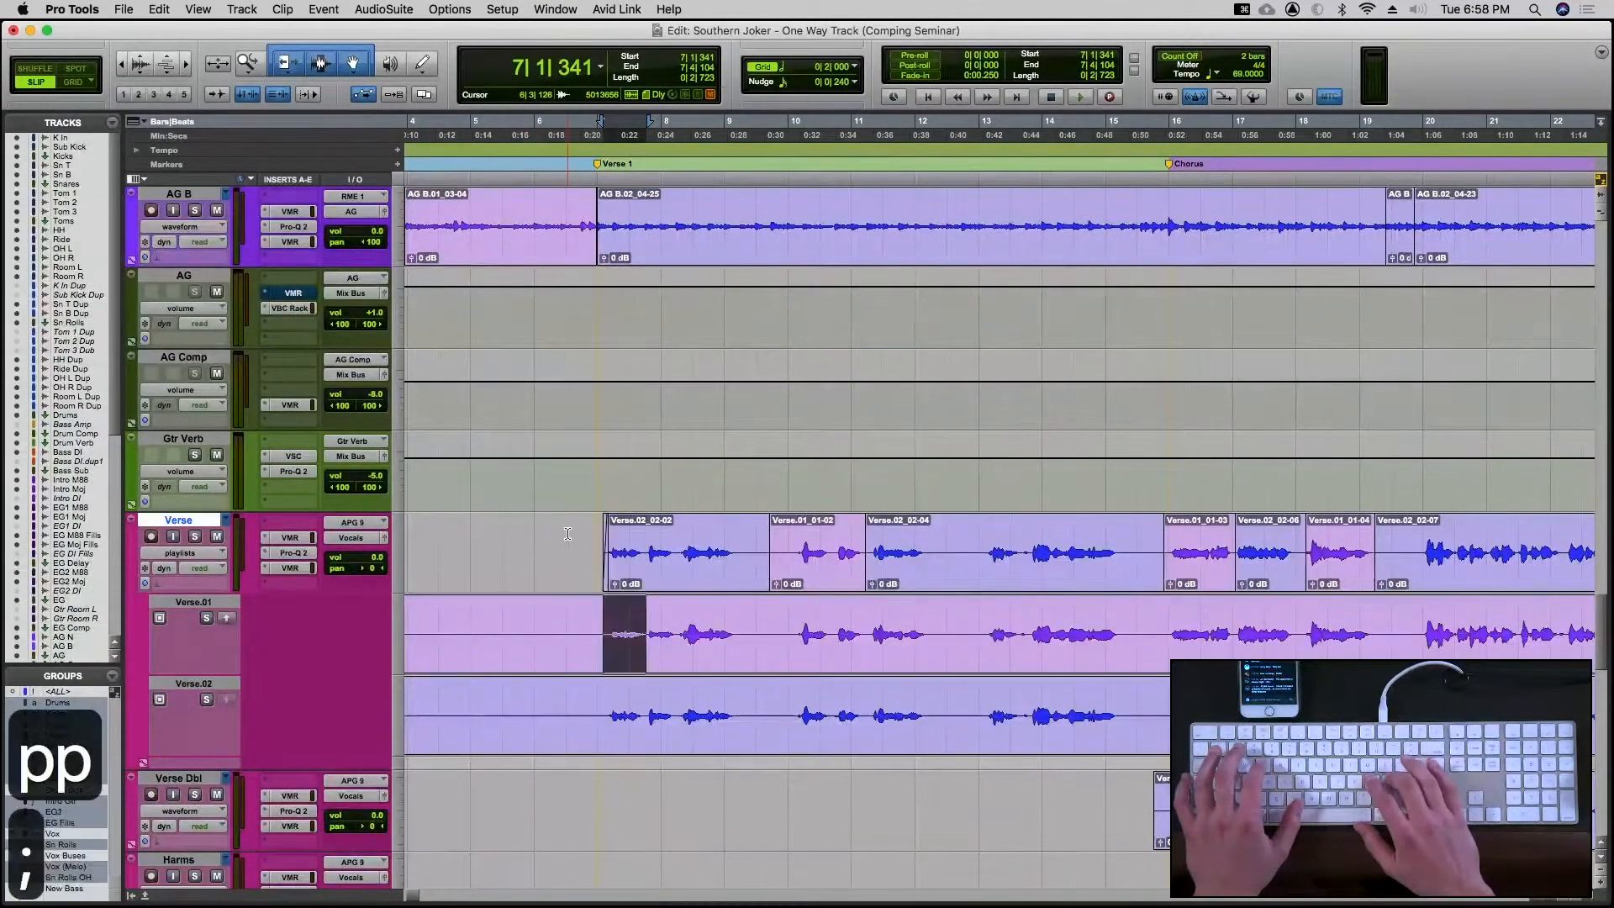
pyautogui.press(';')
pyautogui.press('p')
pyautogui.press('p')
pyautogui.press('p')
pyautogui.press(';')
pyautogui.press(';')
pyautogui.press(';')
pyautogui.press('p')
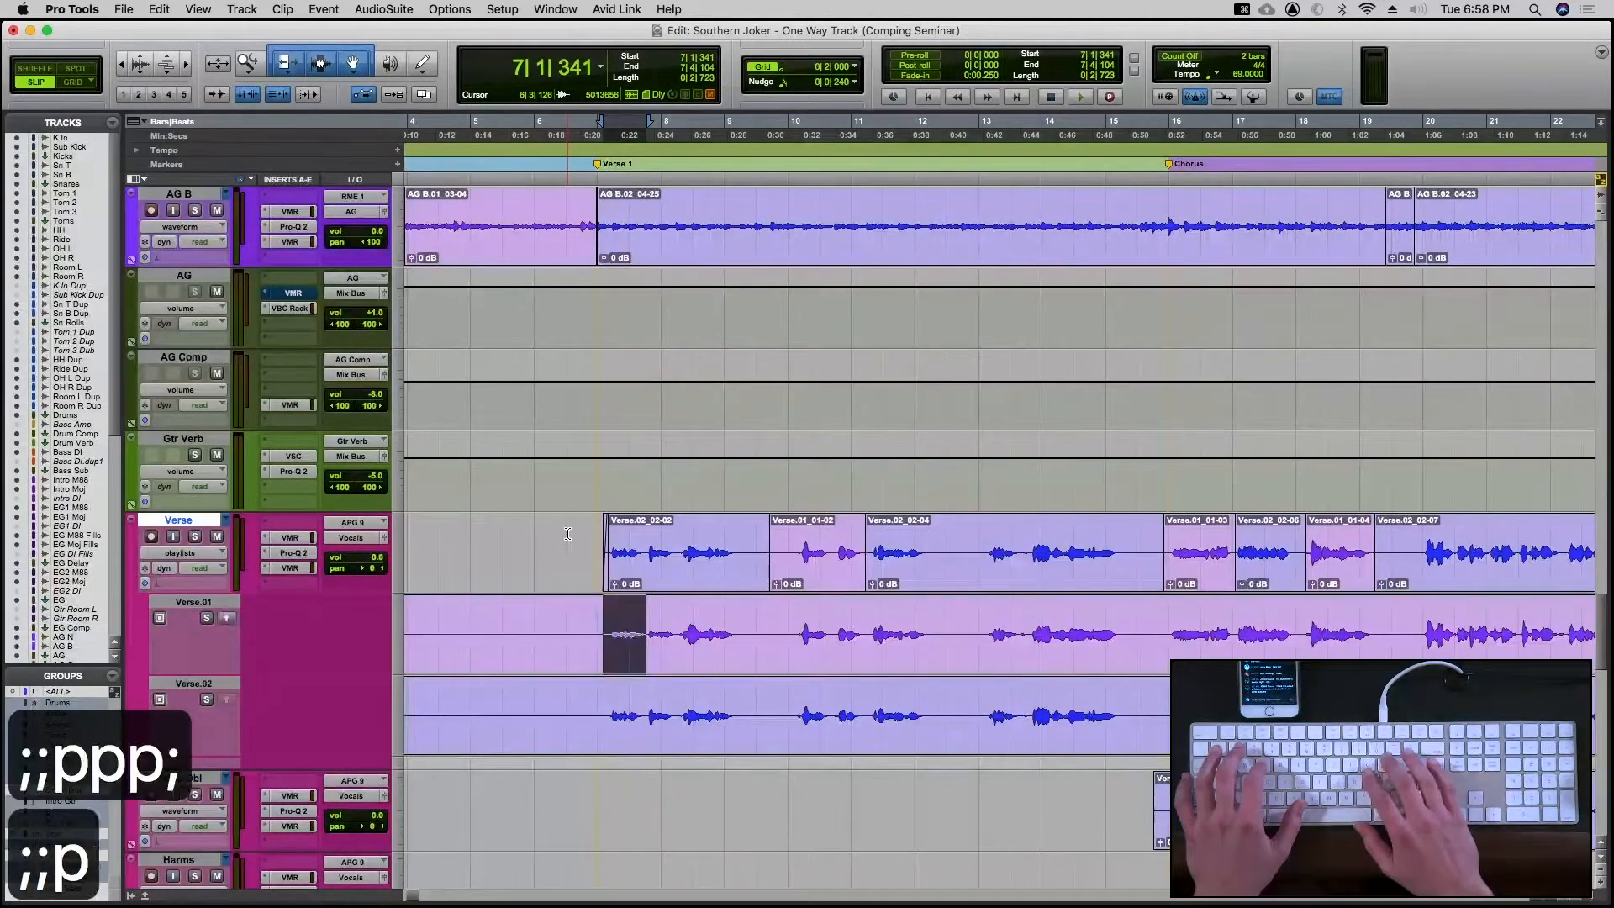
pyautogui.press('p')
pyautogui.press('p')
pyautogui.press(';')
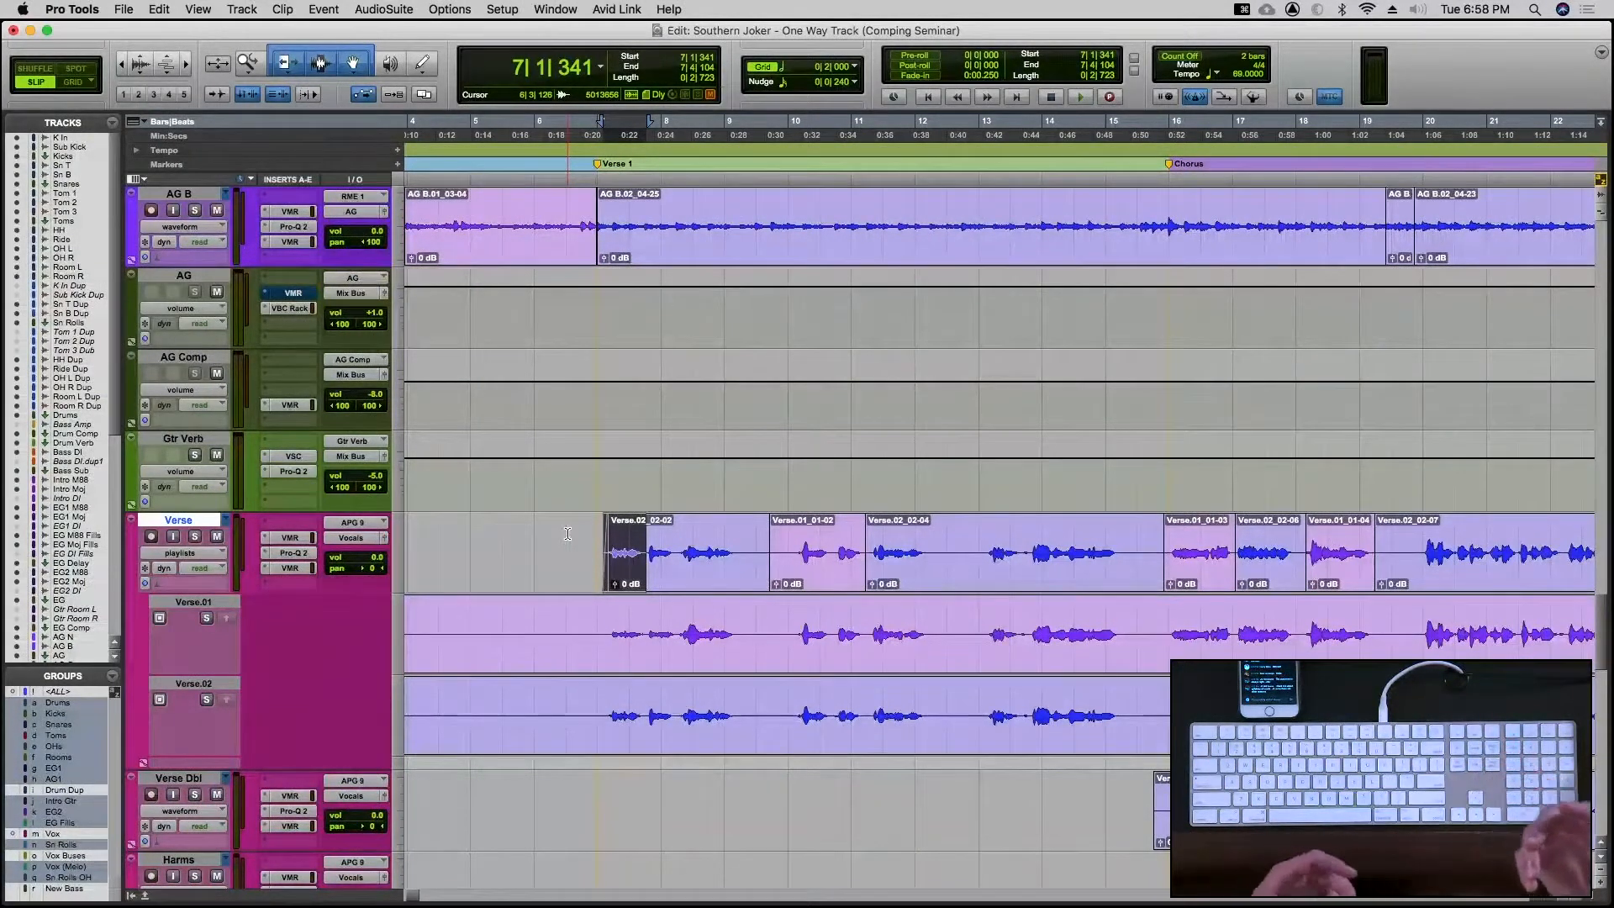
# Move the phrase selection down to the Verse.02 lane from the Mix window, check it in the Edit window, and restore it to the main Verse lane
pyautogui.press('super+equal')
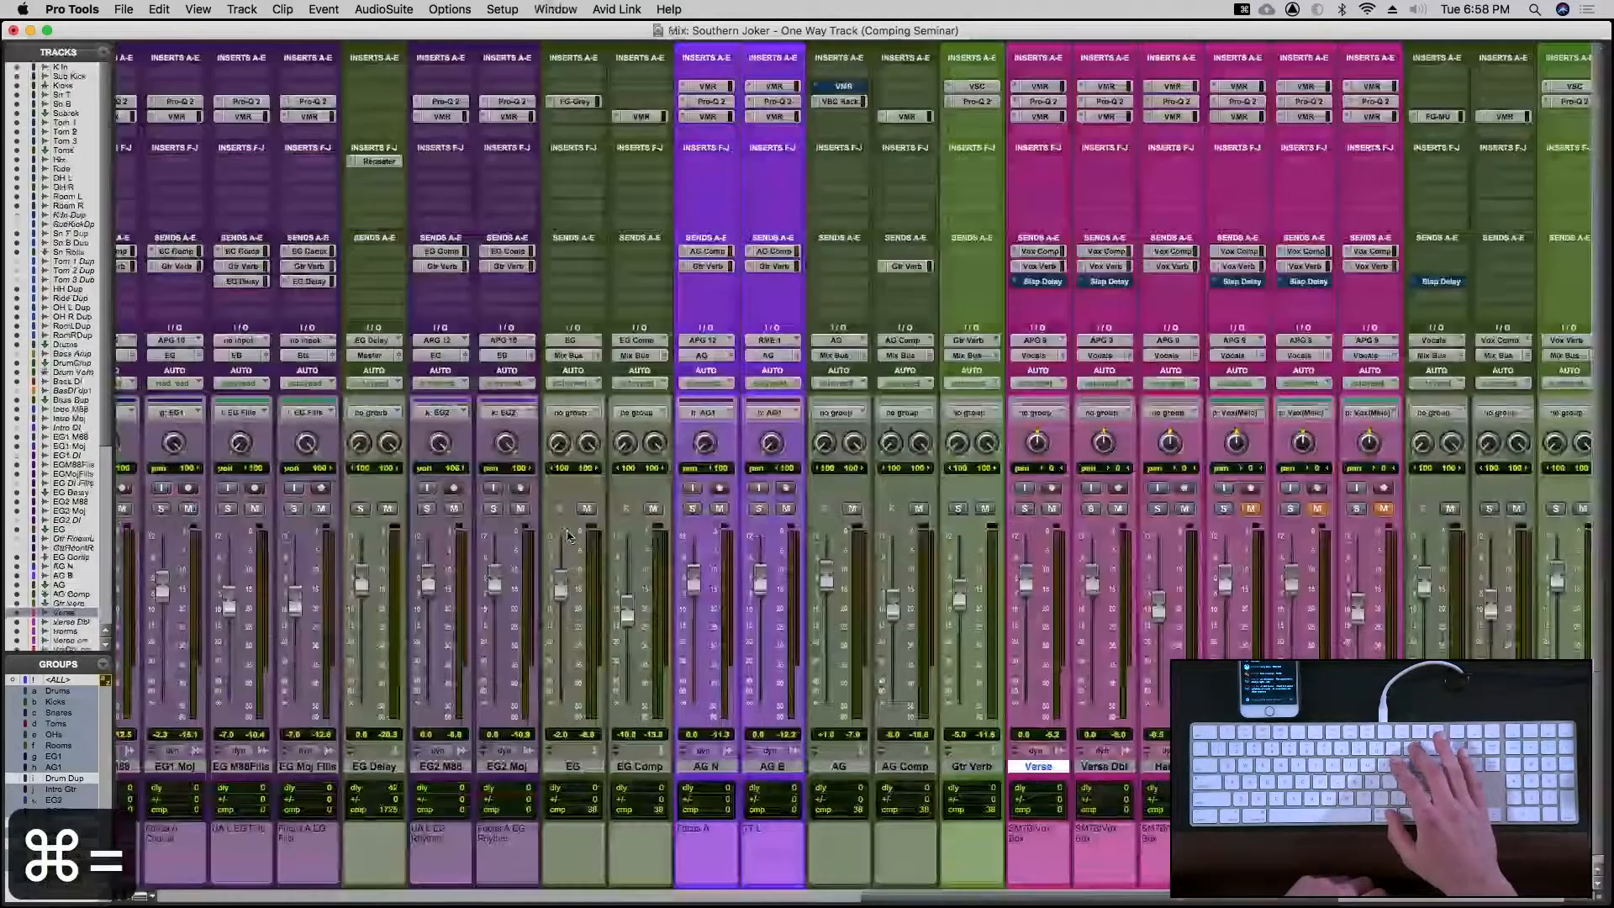
pyautogui.press('super+equal')
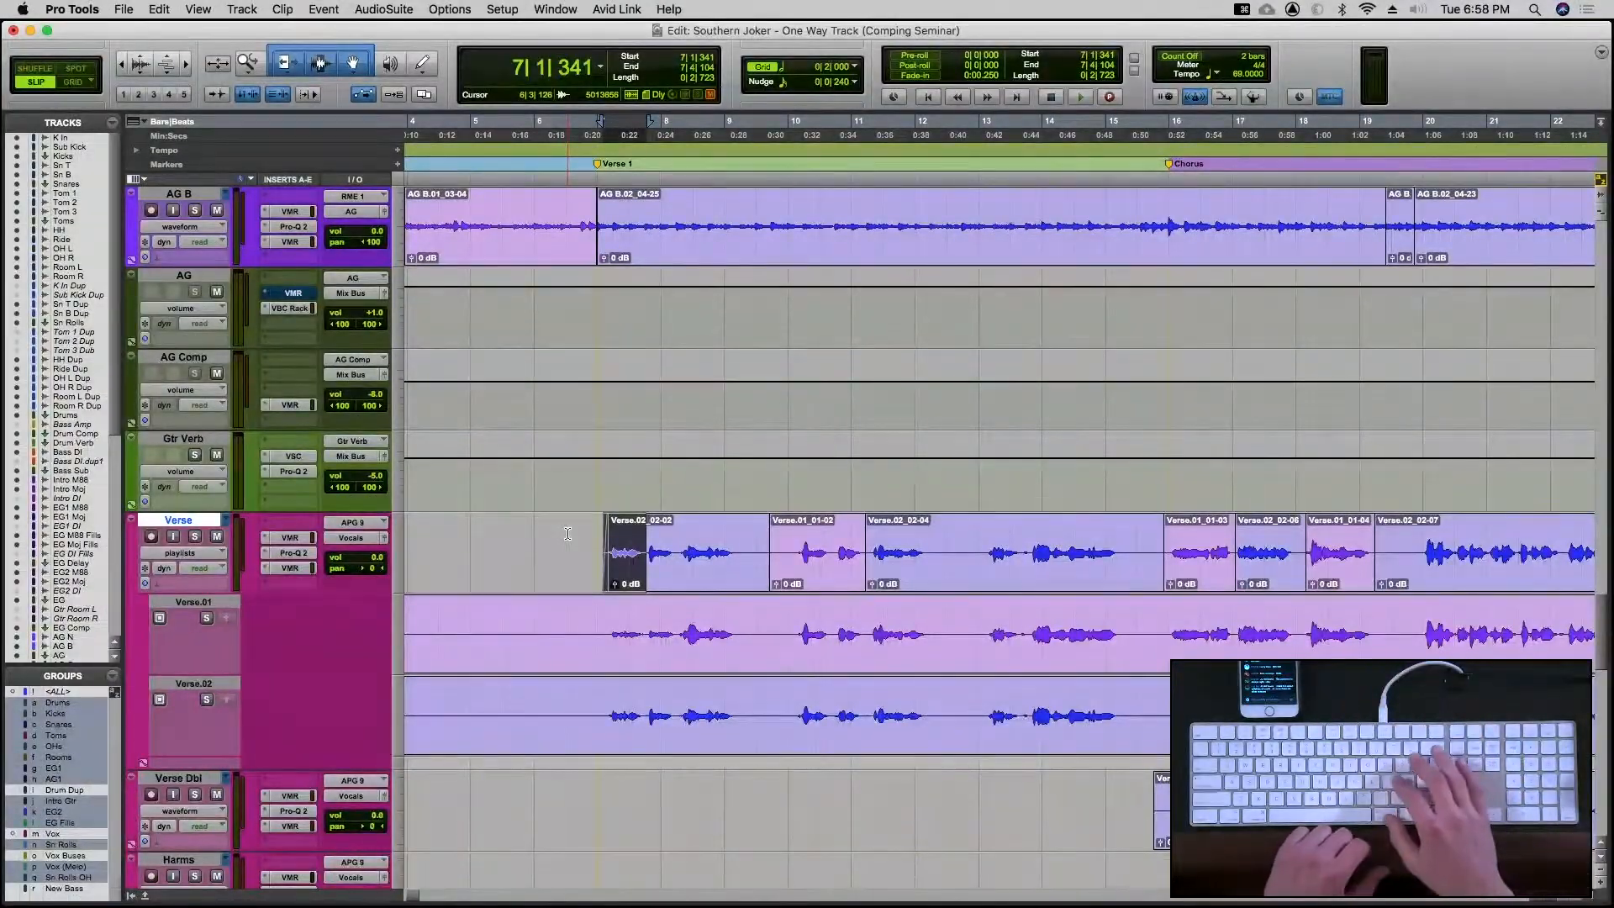
pyautogui.press('super+equal')
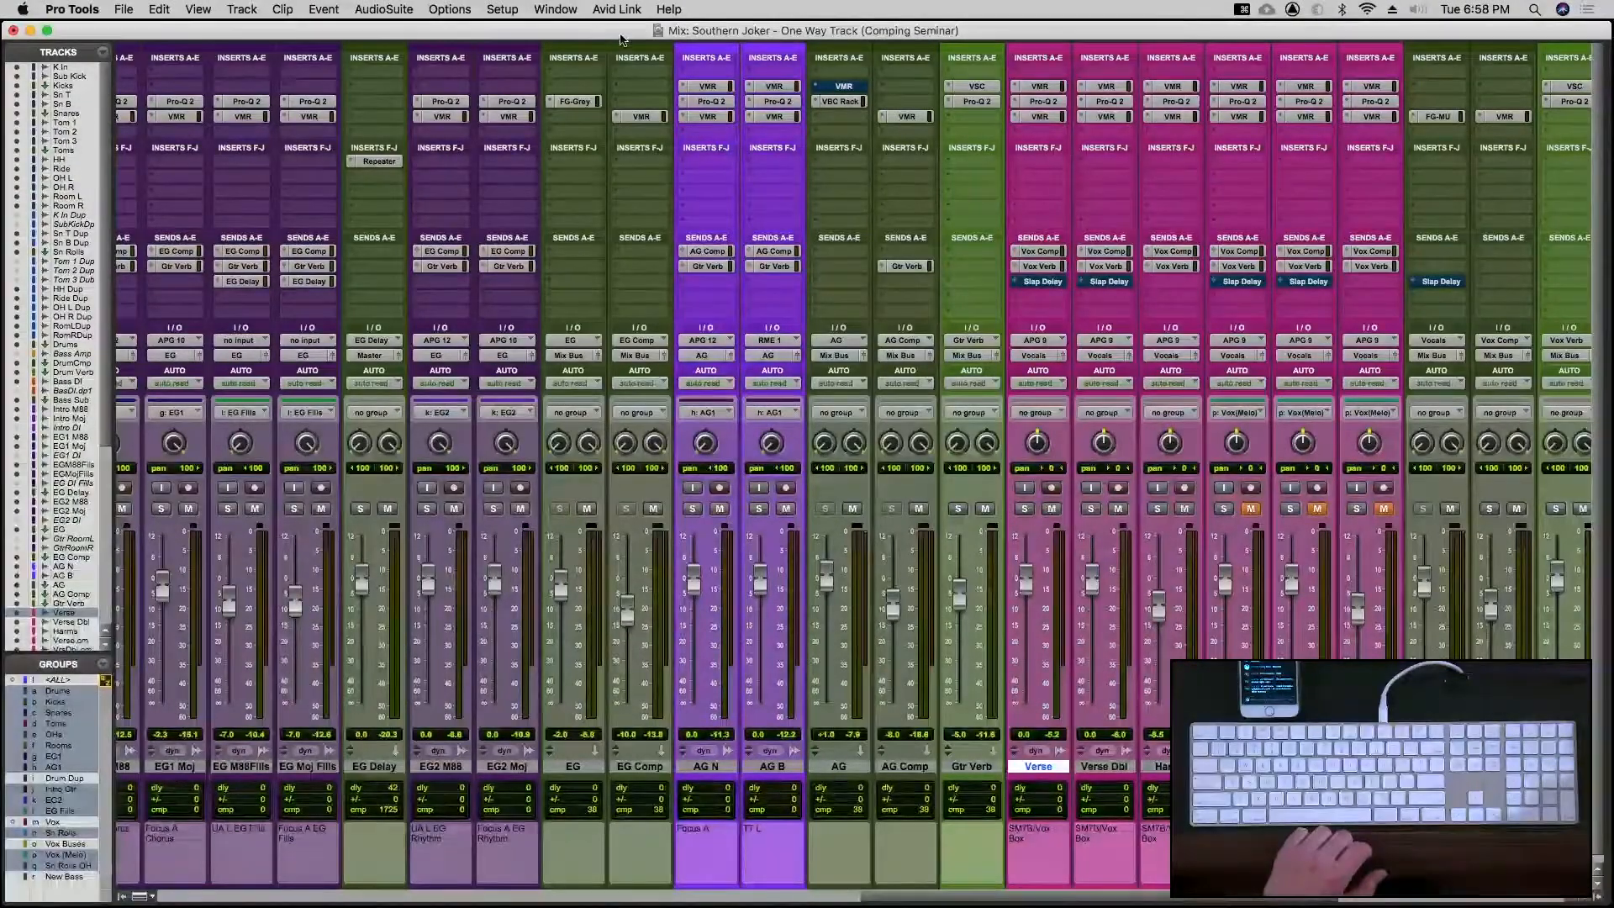
pyautogui.press('p')
pyautogui.press(';')
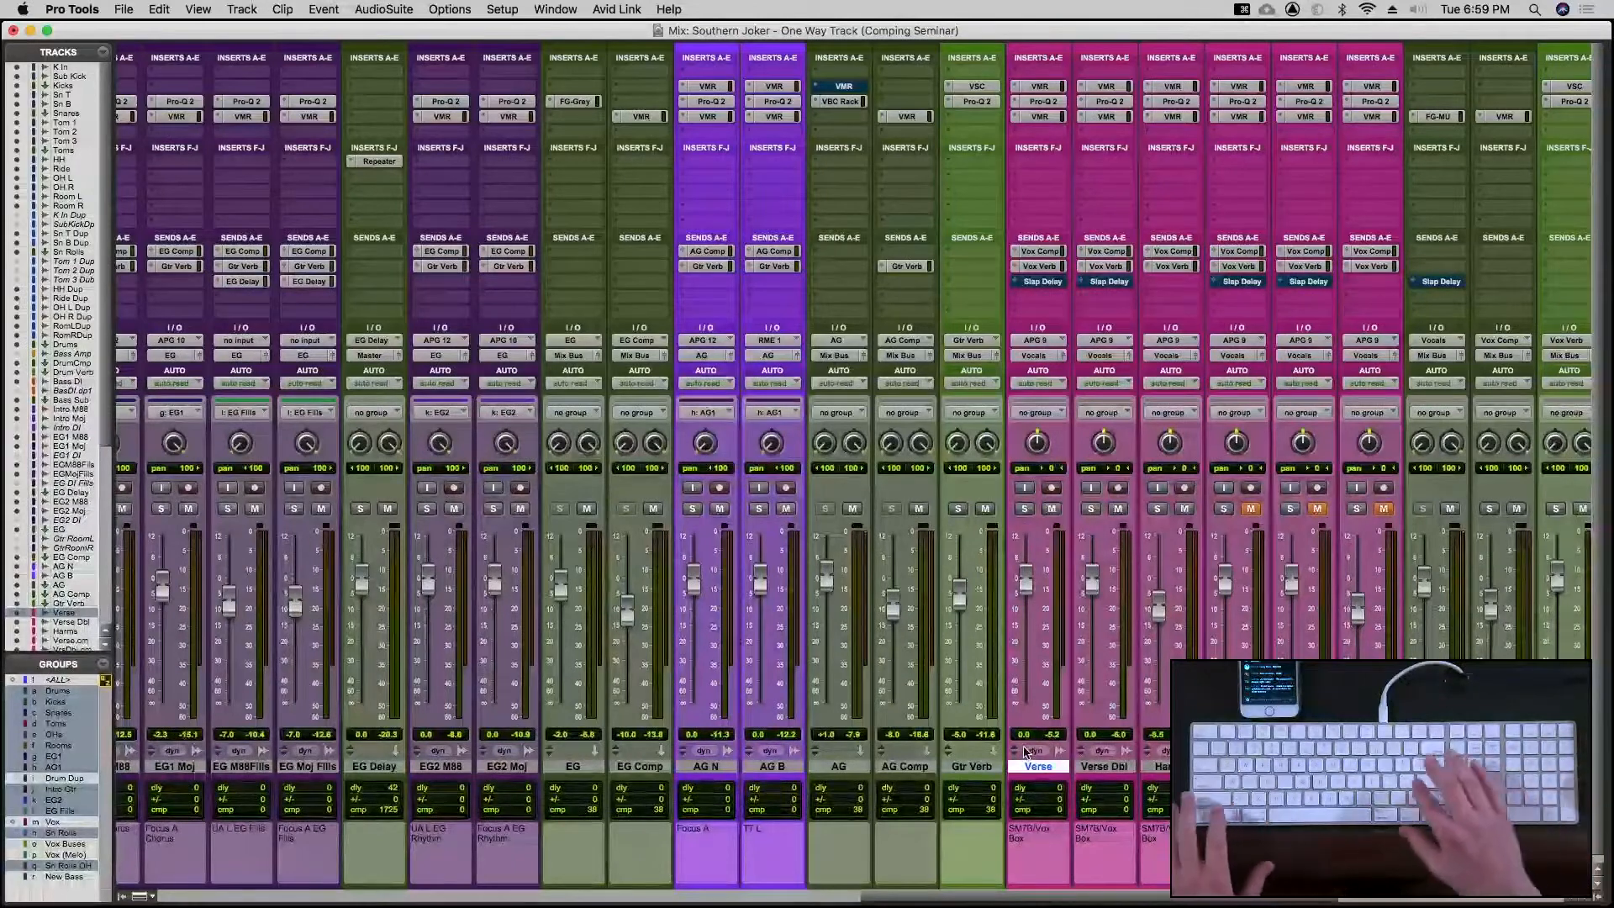
pyautogui.press('super+equal')
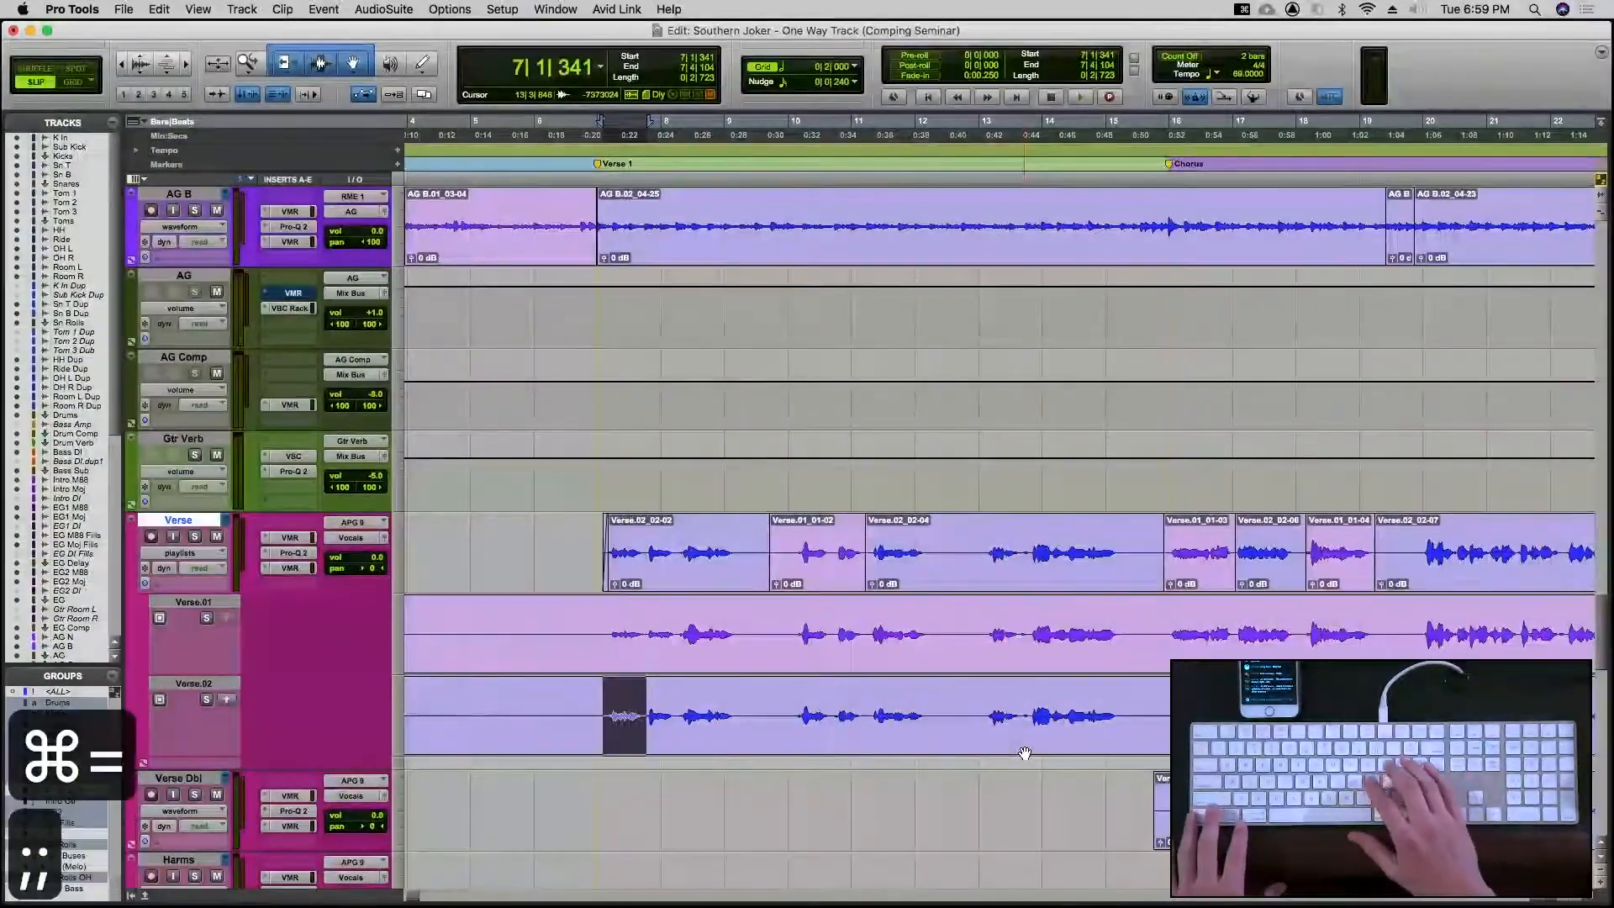
pyautogui.hotkey('alt', 'shift', 'Up')
# In the Mix window, shift the track selection back and forth between Verse and its neighbouring tracks, ending on Verse, and return to the Edit window
pyautogui.press('super+equal')
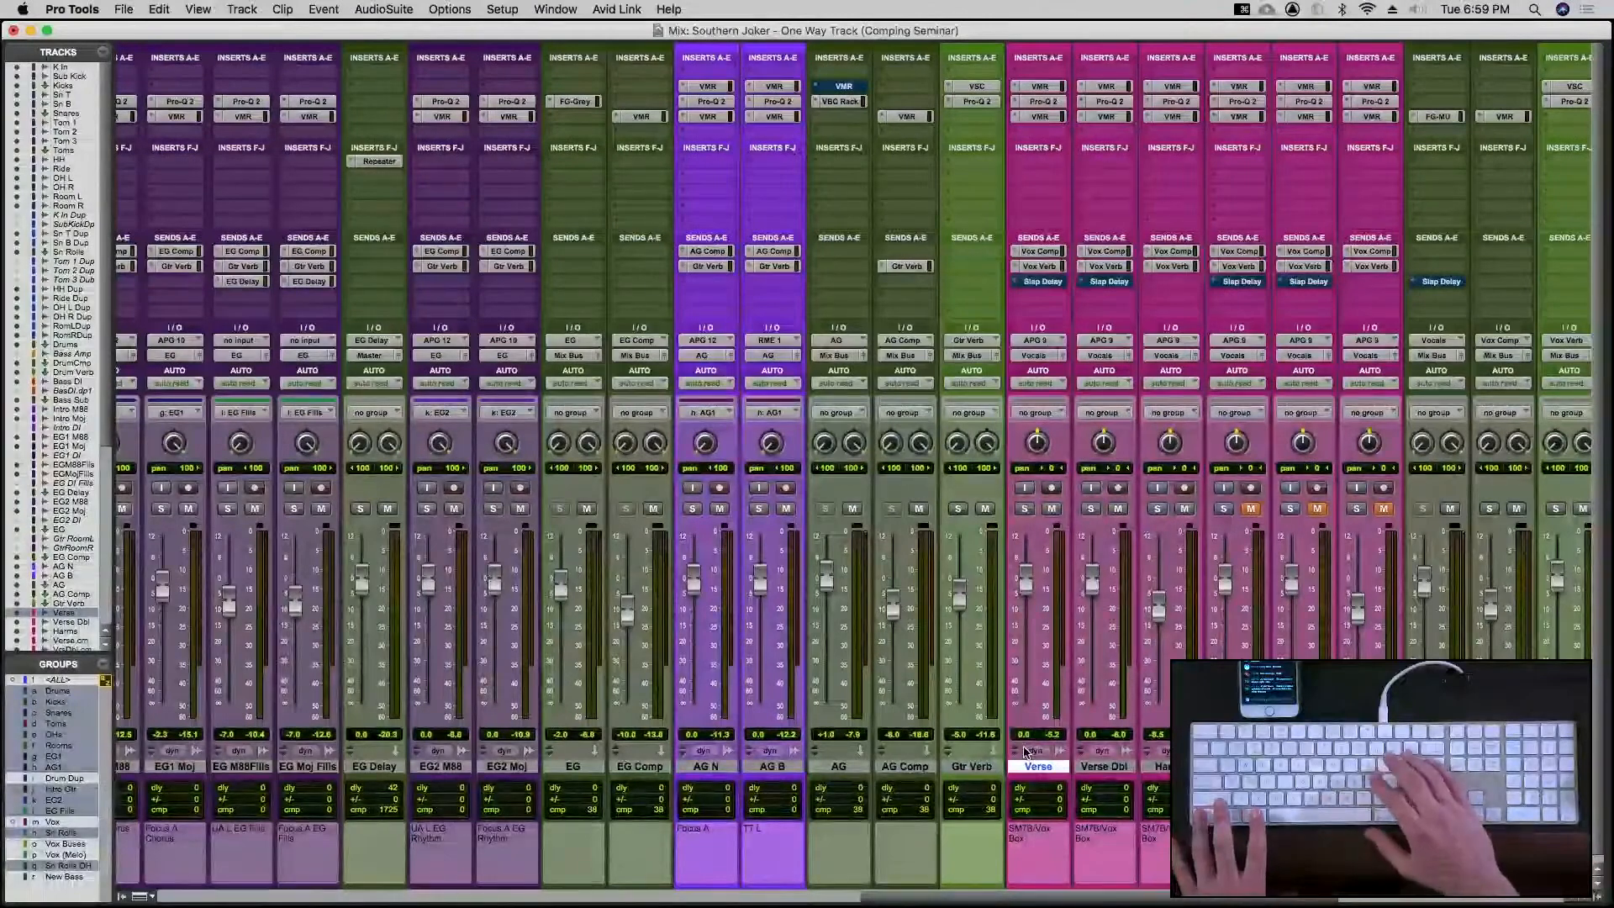
pyautogui.hotkey('ctrl', 'p')
pyautogui.hotkey('ctrl', ';')
pyautogui.hotkey('ctrl', ';')
pyautogui.hotkey('ctrl', ';')
pyautogui.hotkey('ctrl', ';')
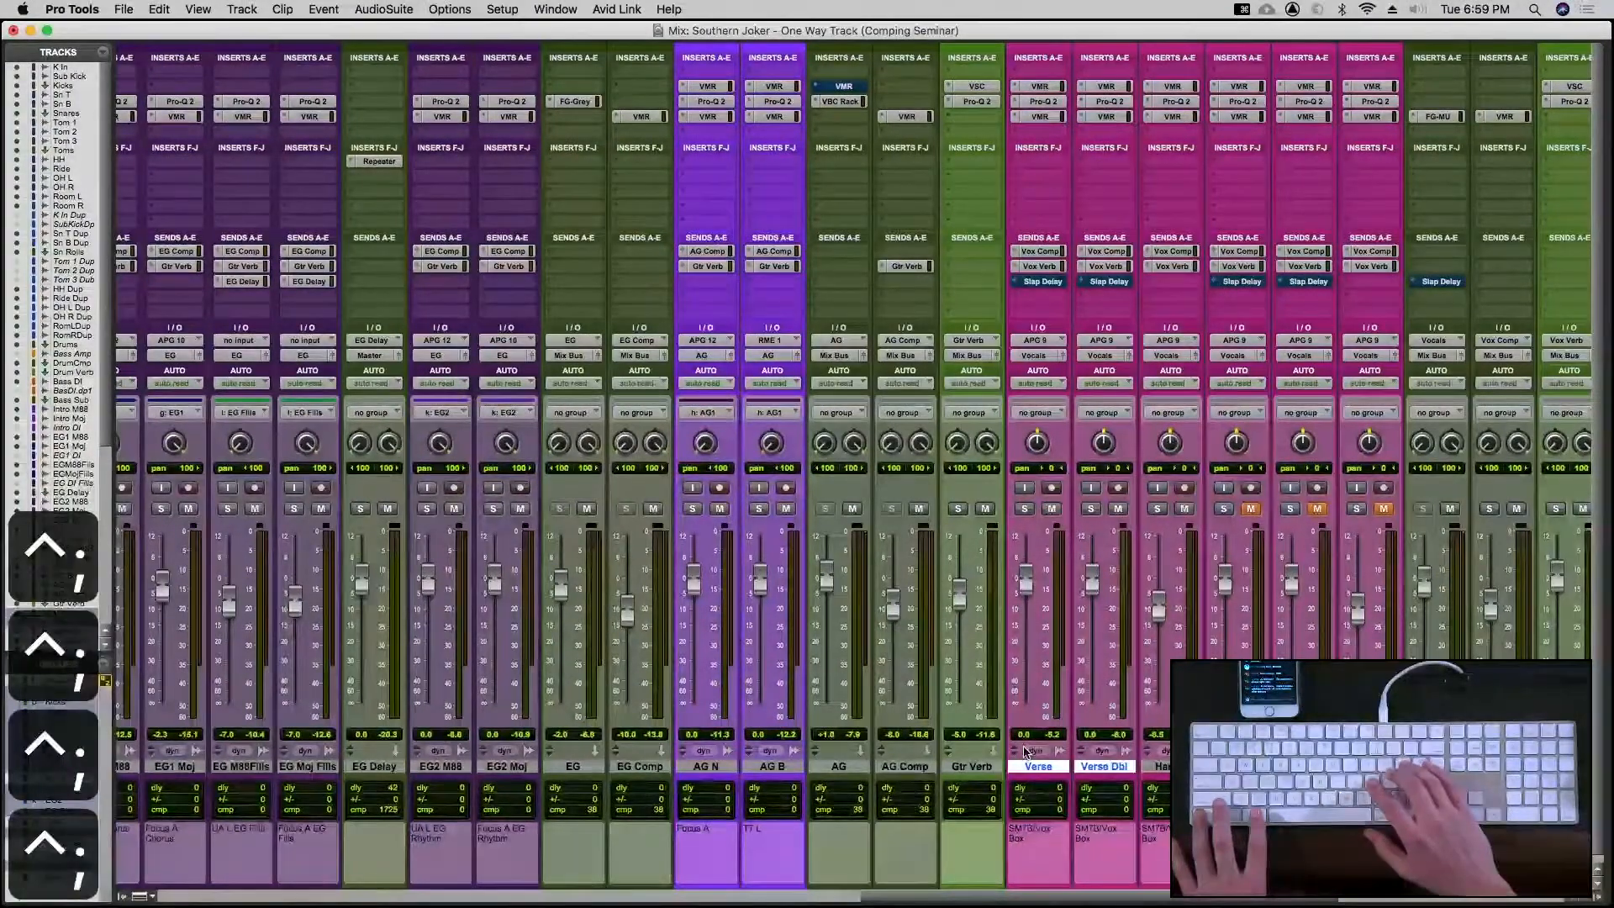
pyautogui.hotkey('ctrl', 'p')
pyautogui.hotkey('ctrl', 'p')
pyautogui.hotkey('ctrl', 'p')
pyautogui.hotkey('ctrl', 'p')
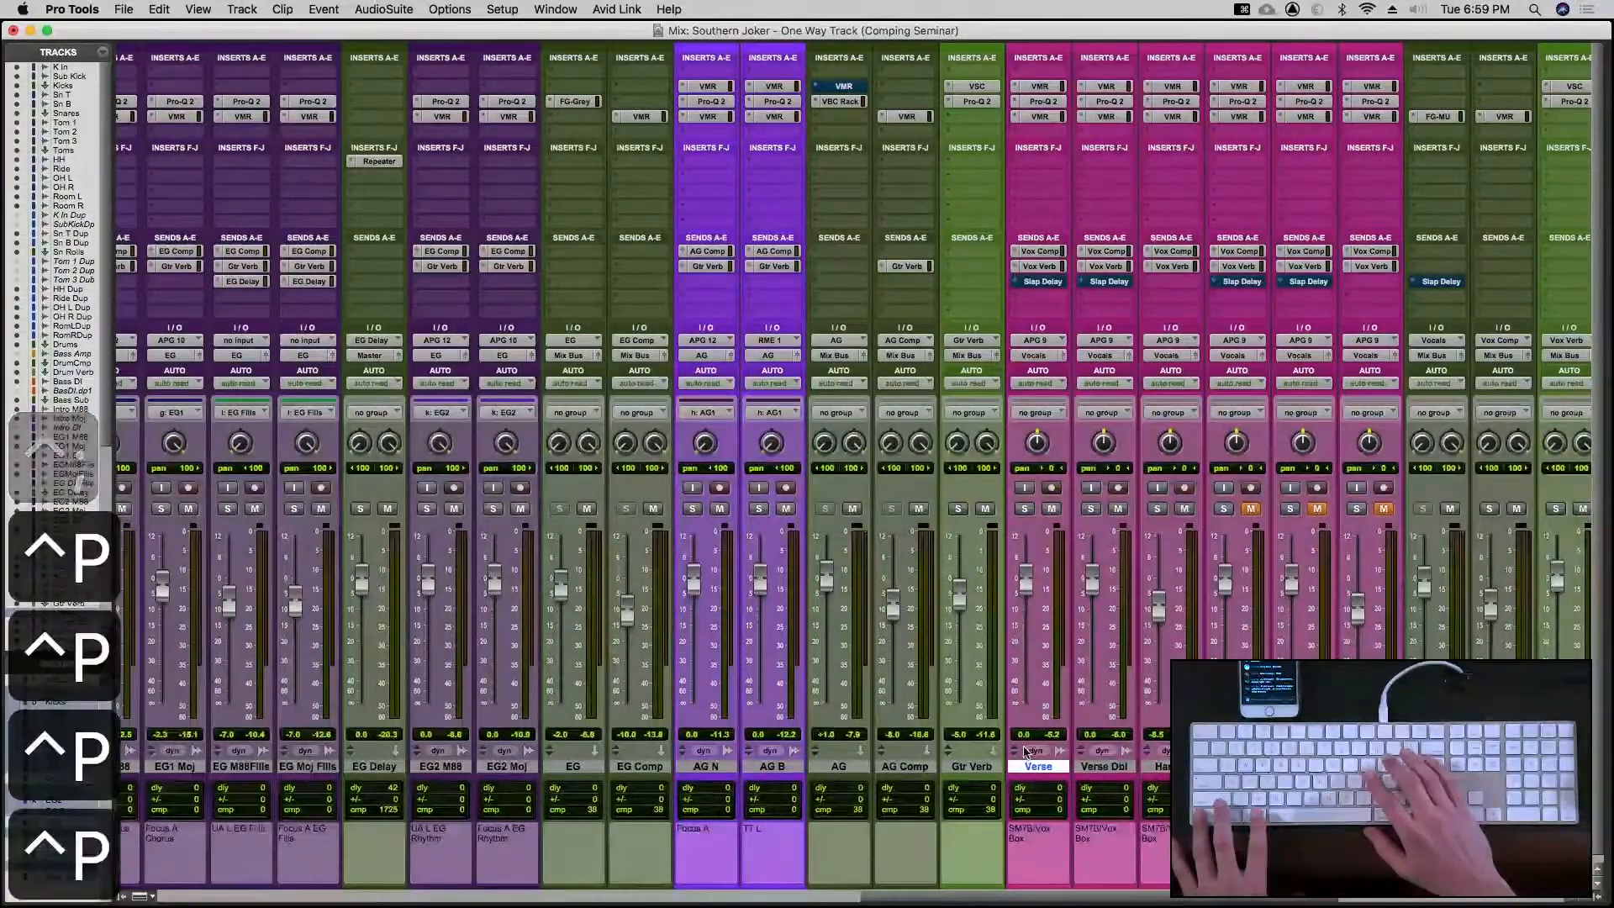
pyautogui.hotkey('ctrl', 'p')
pyautogui.hotkey('ctrl', ';')
pyautogui.hotkey('ctrl', ';')
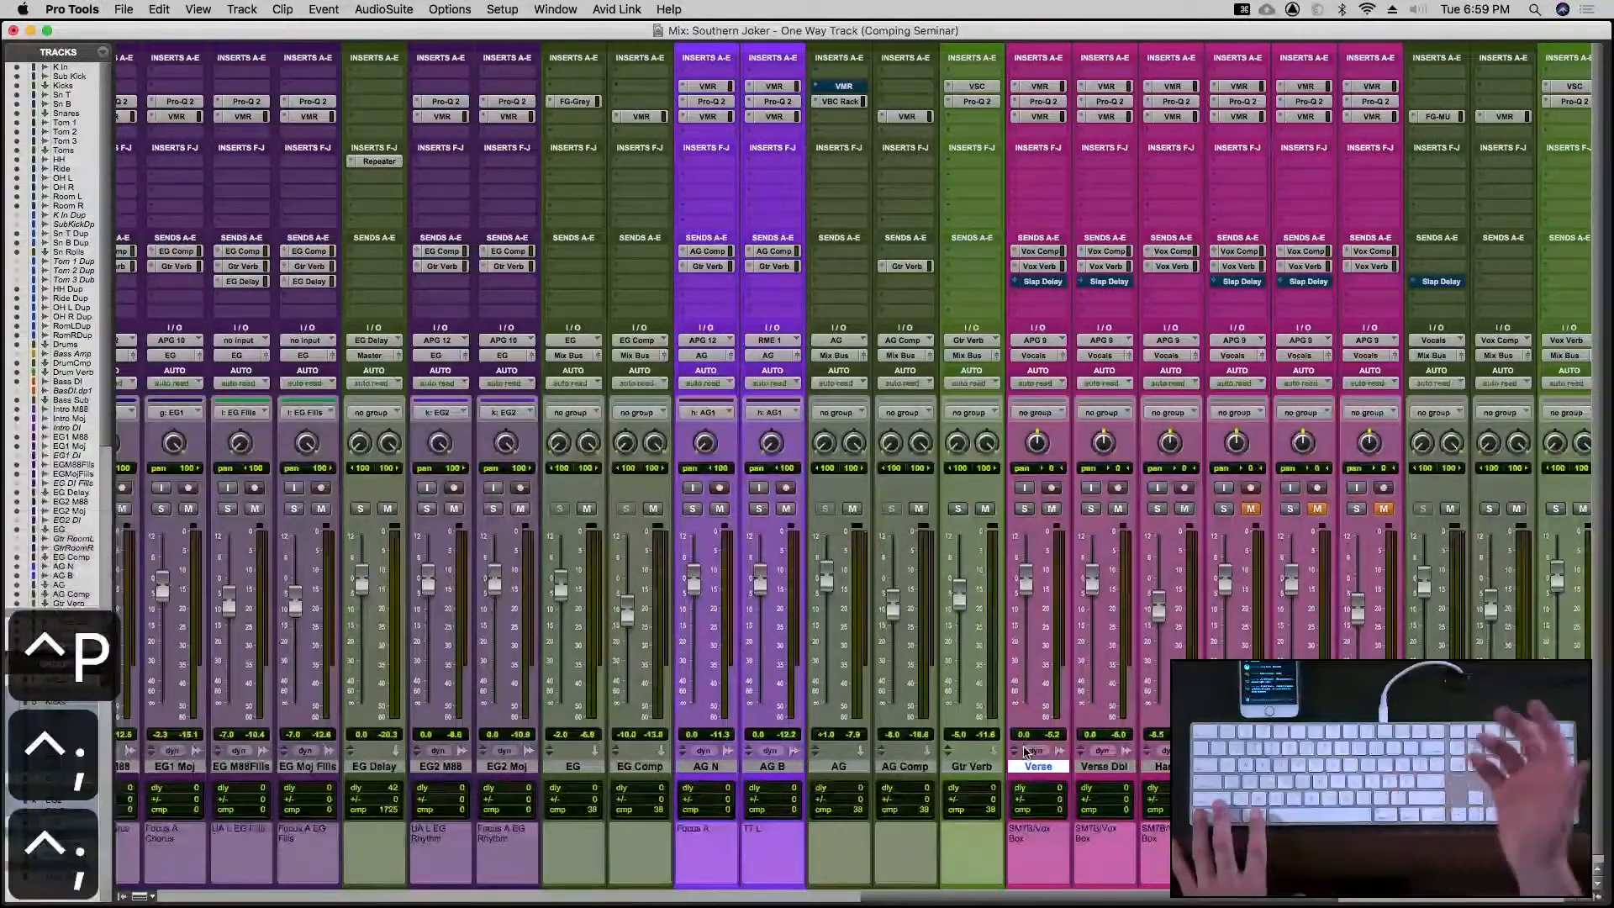
pyautogui.press('super+equal')
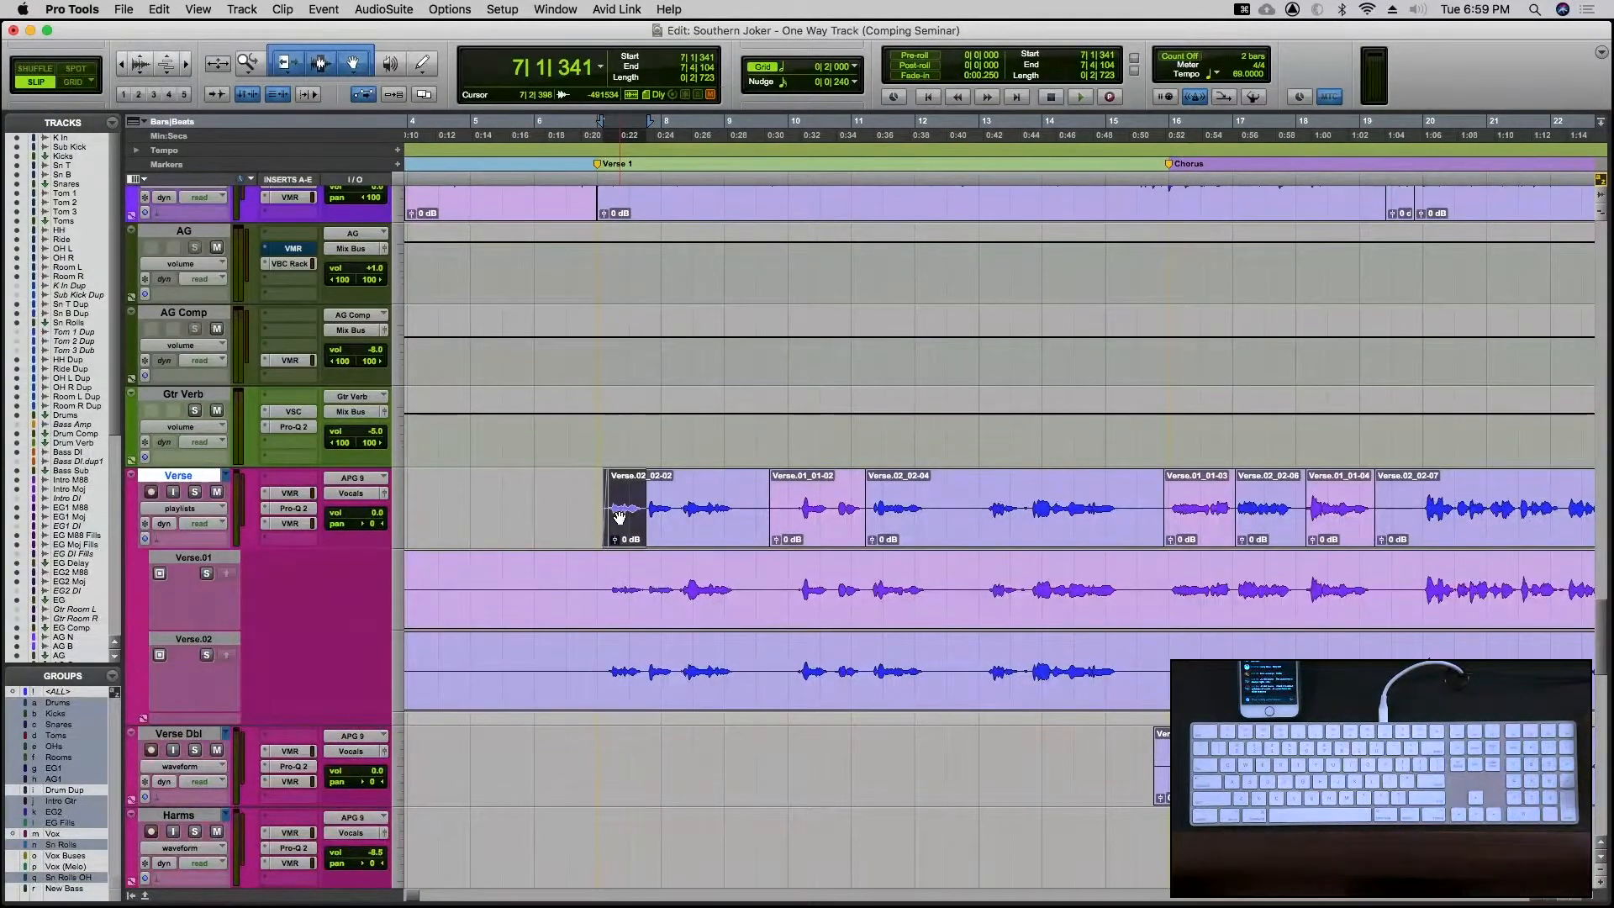
# Return the Verse track to waveform view and toggle it to playlists view and back once
pyautogui.click(601, 579)
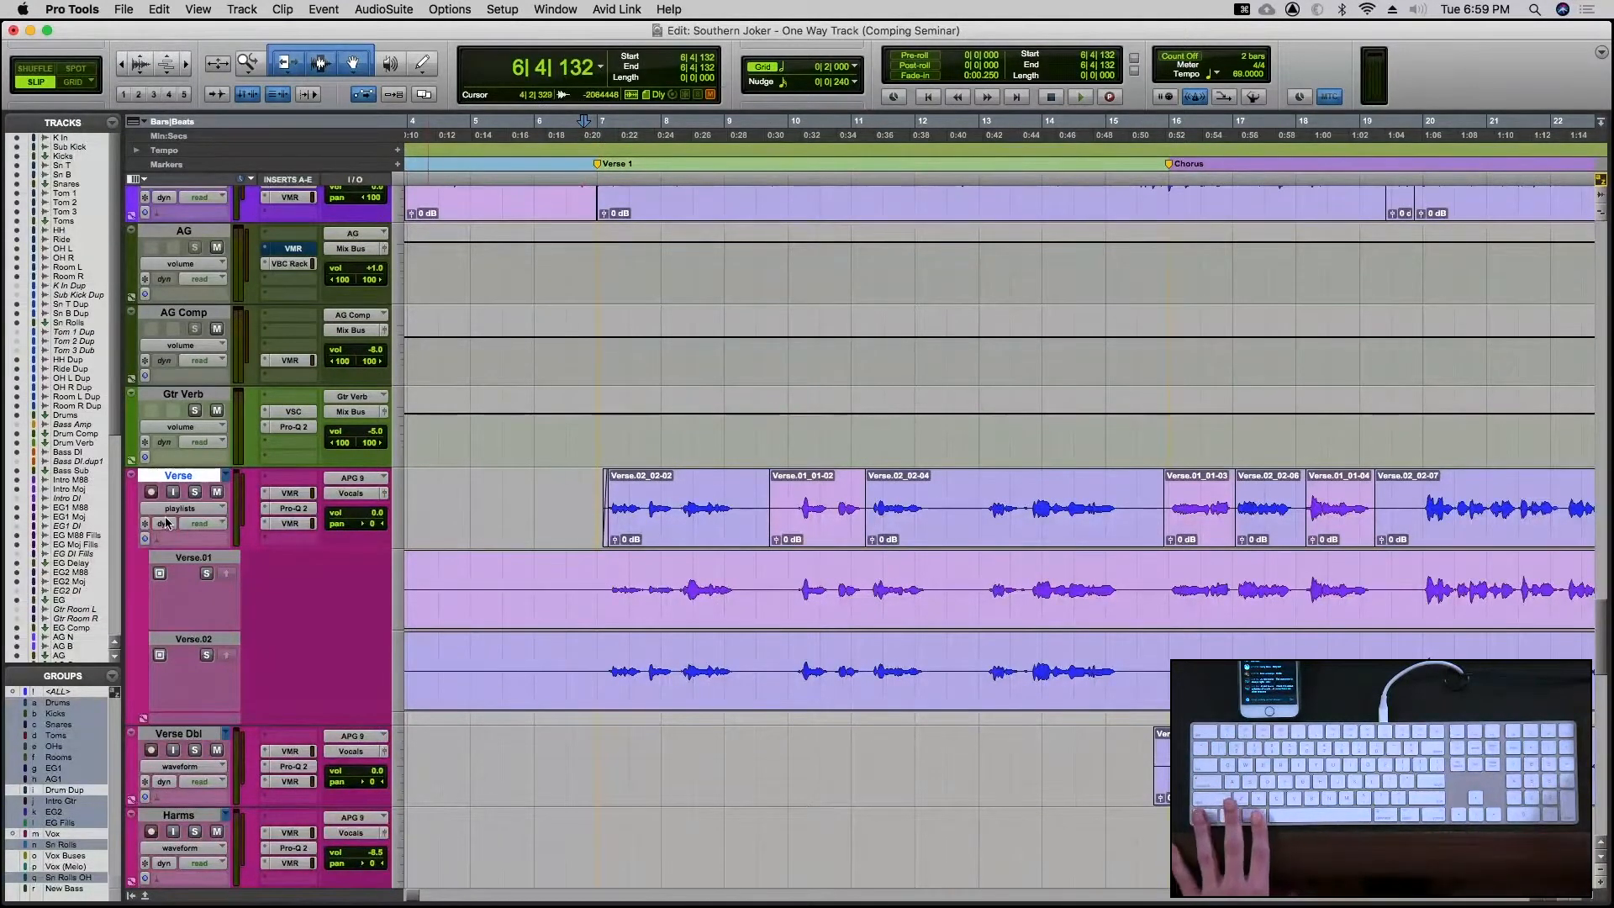
pyautogui.click(189, 506)
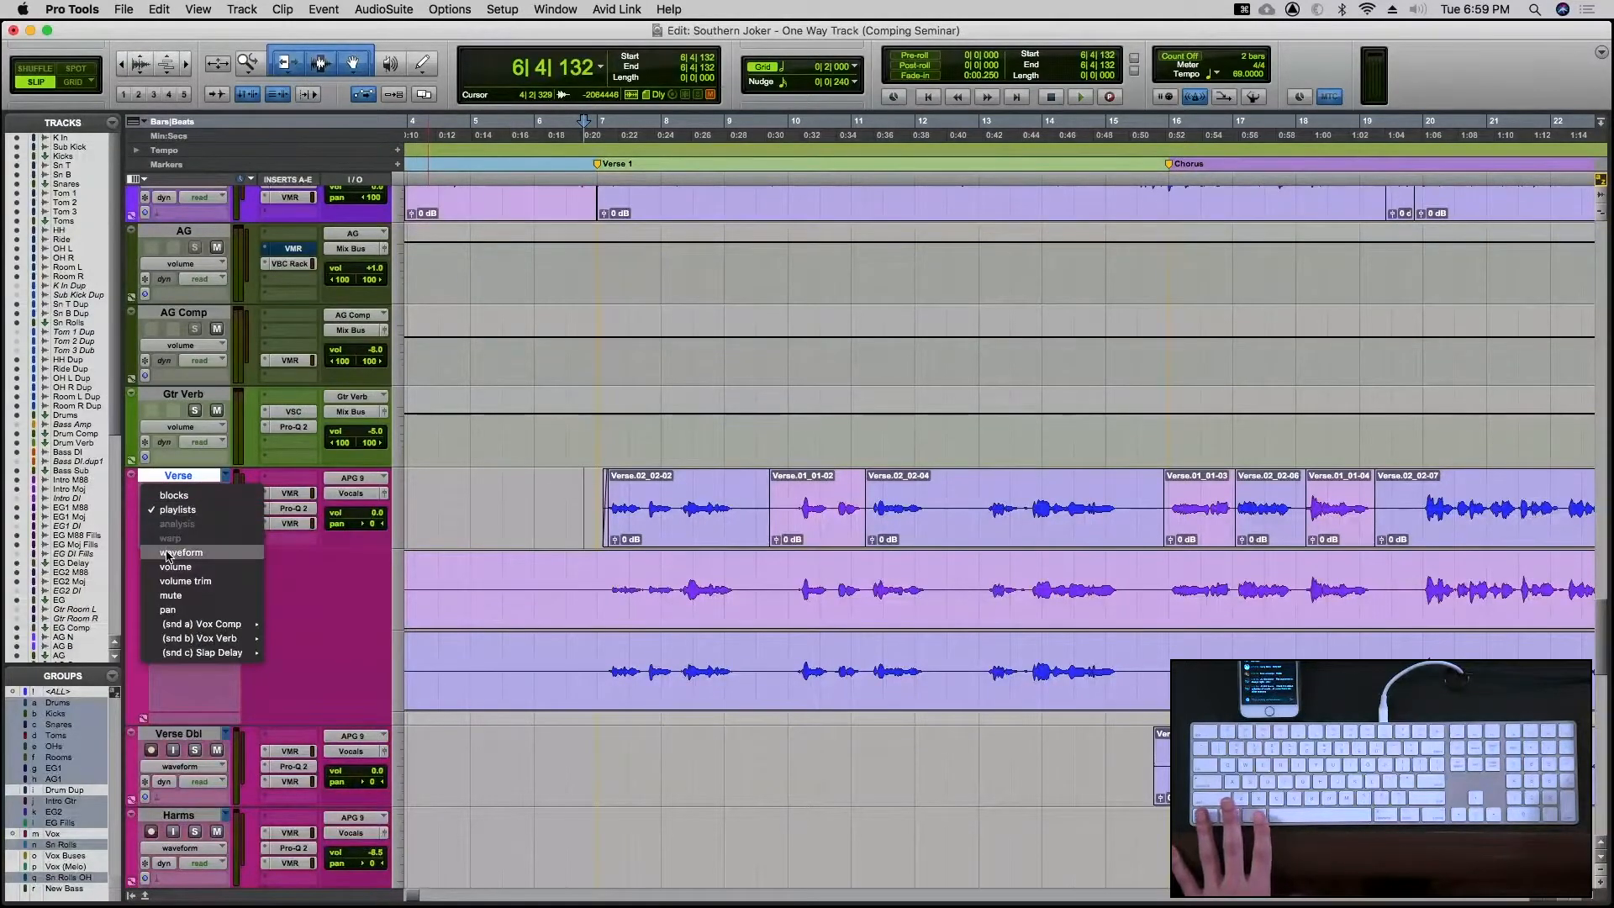
pyautogui.click(170, 552)
pyautogui.click(198, 509)
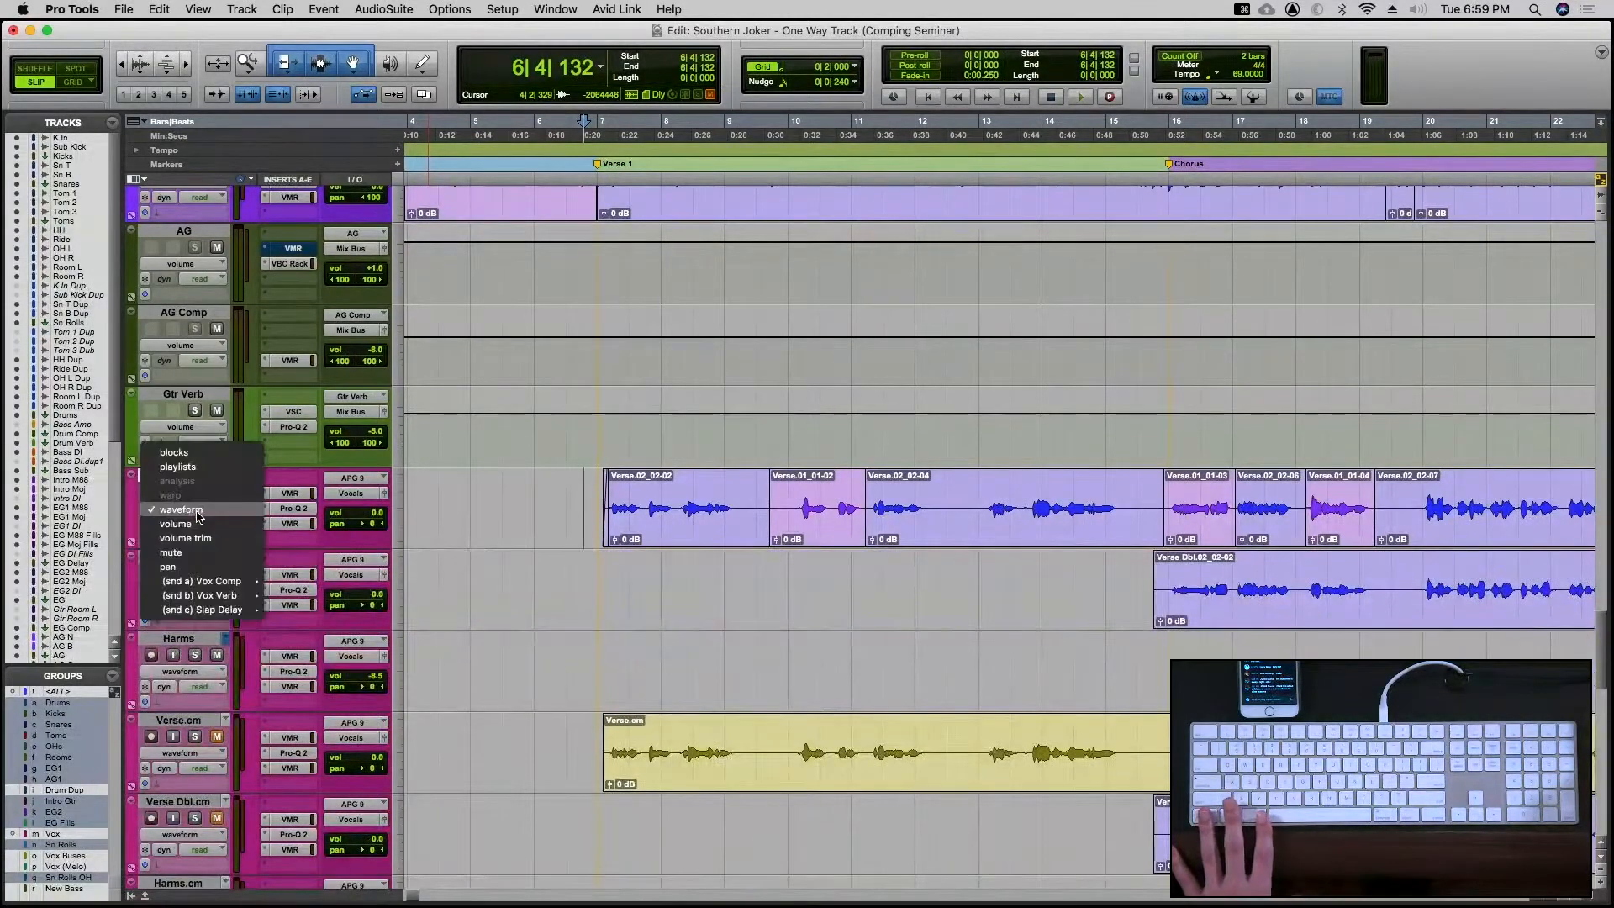
pyautogui.click(511, 497)
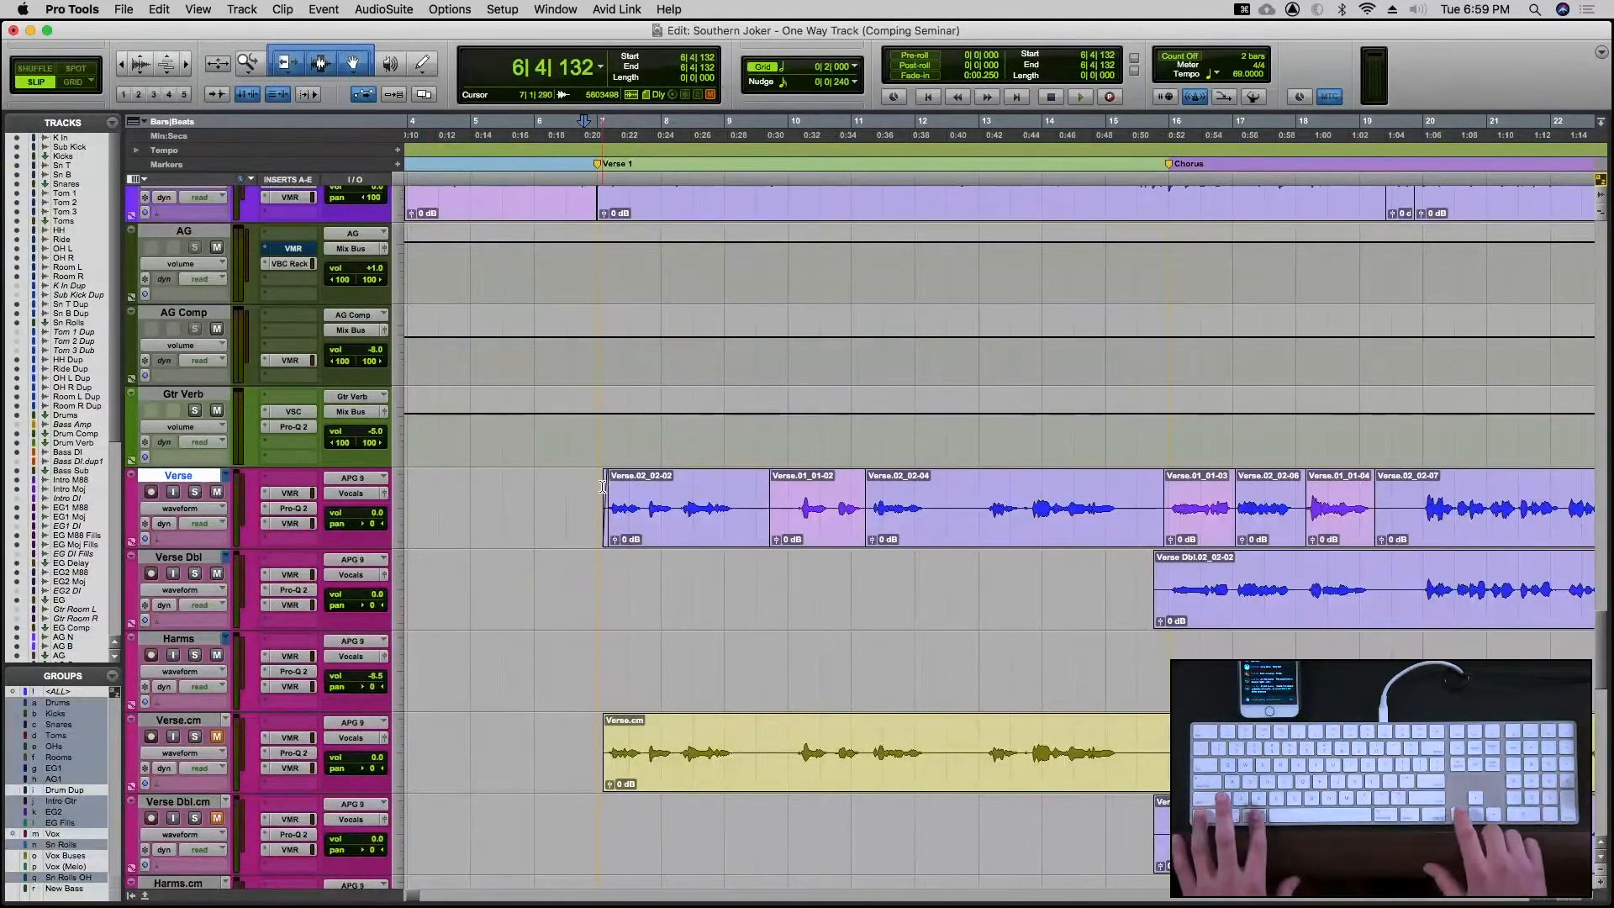
pyautogui.press('ctrl+super+Left')
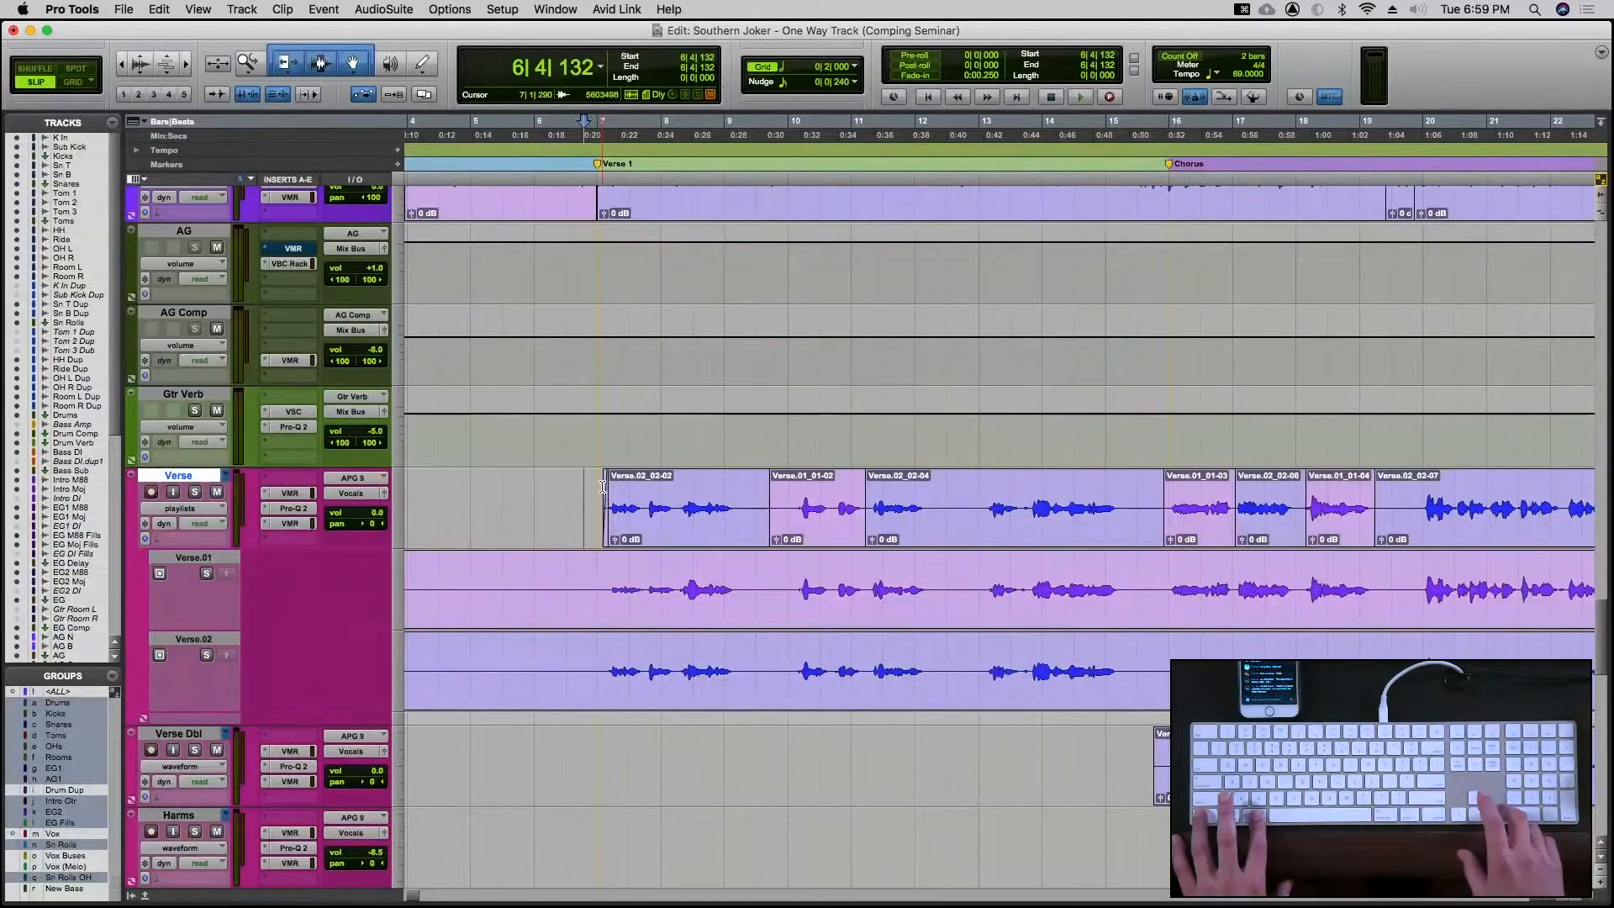
pyautogui.press('ctrl+super+Right')
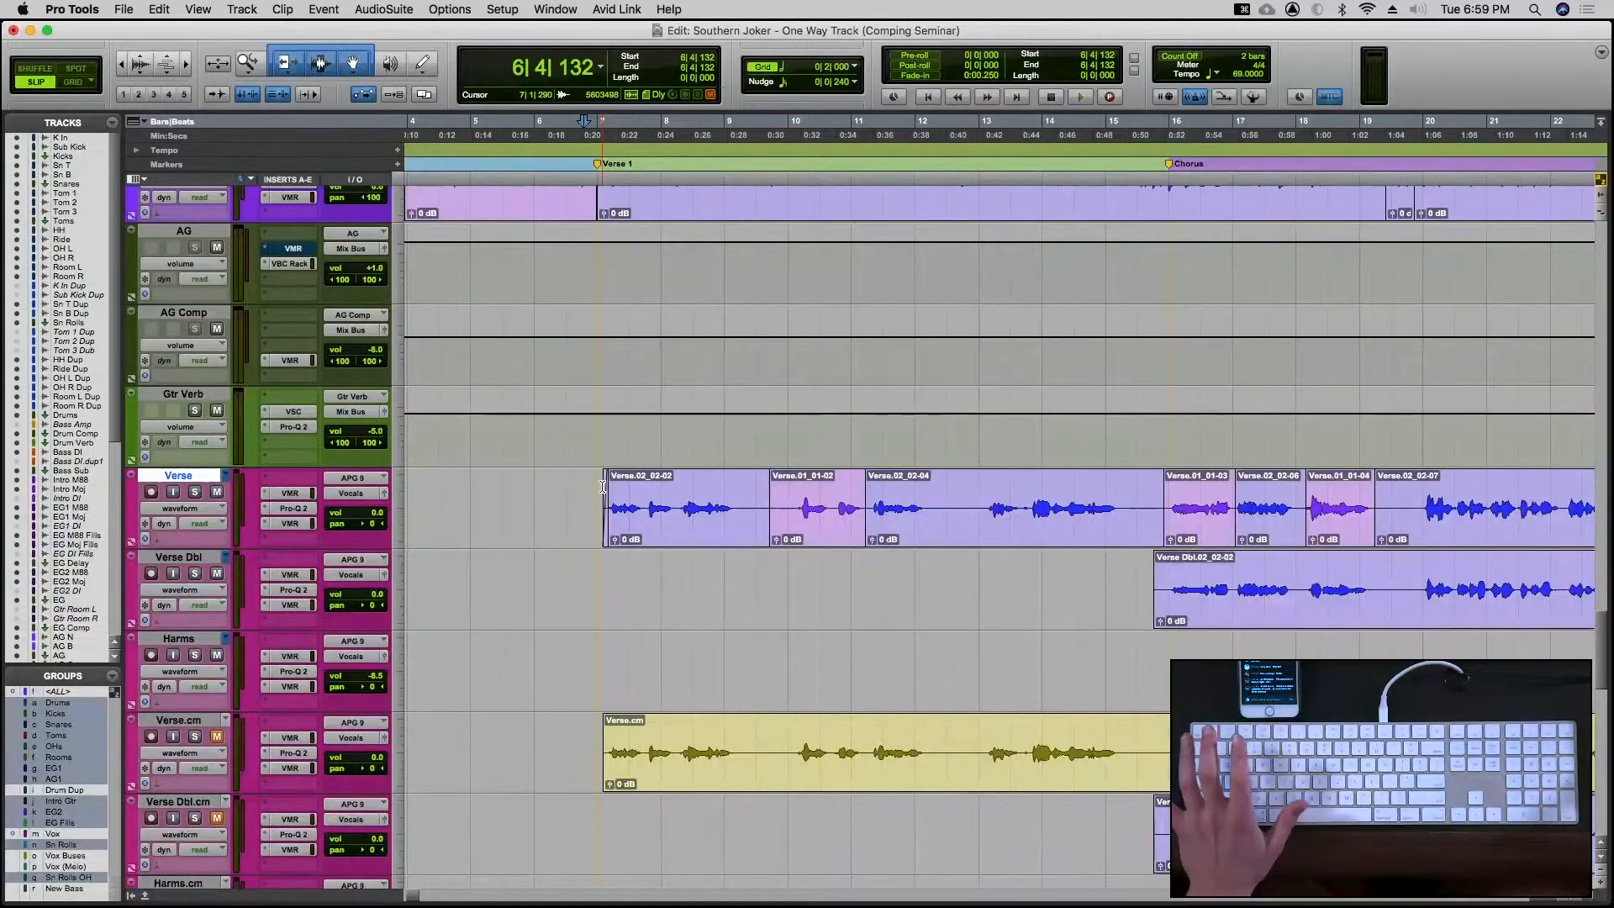
# Place the edit cursor at about 6|2|375 on the Verse track, cycle through its playlists, and return to the main Verse playlist
pyautogui.click(556, 505)
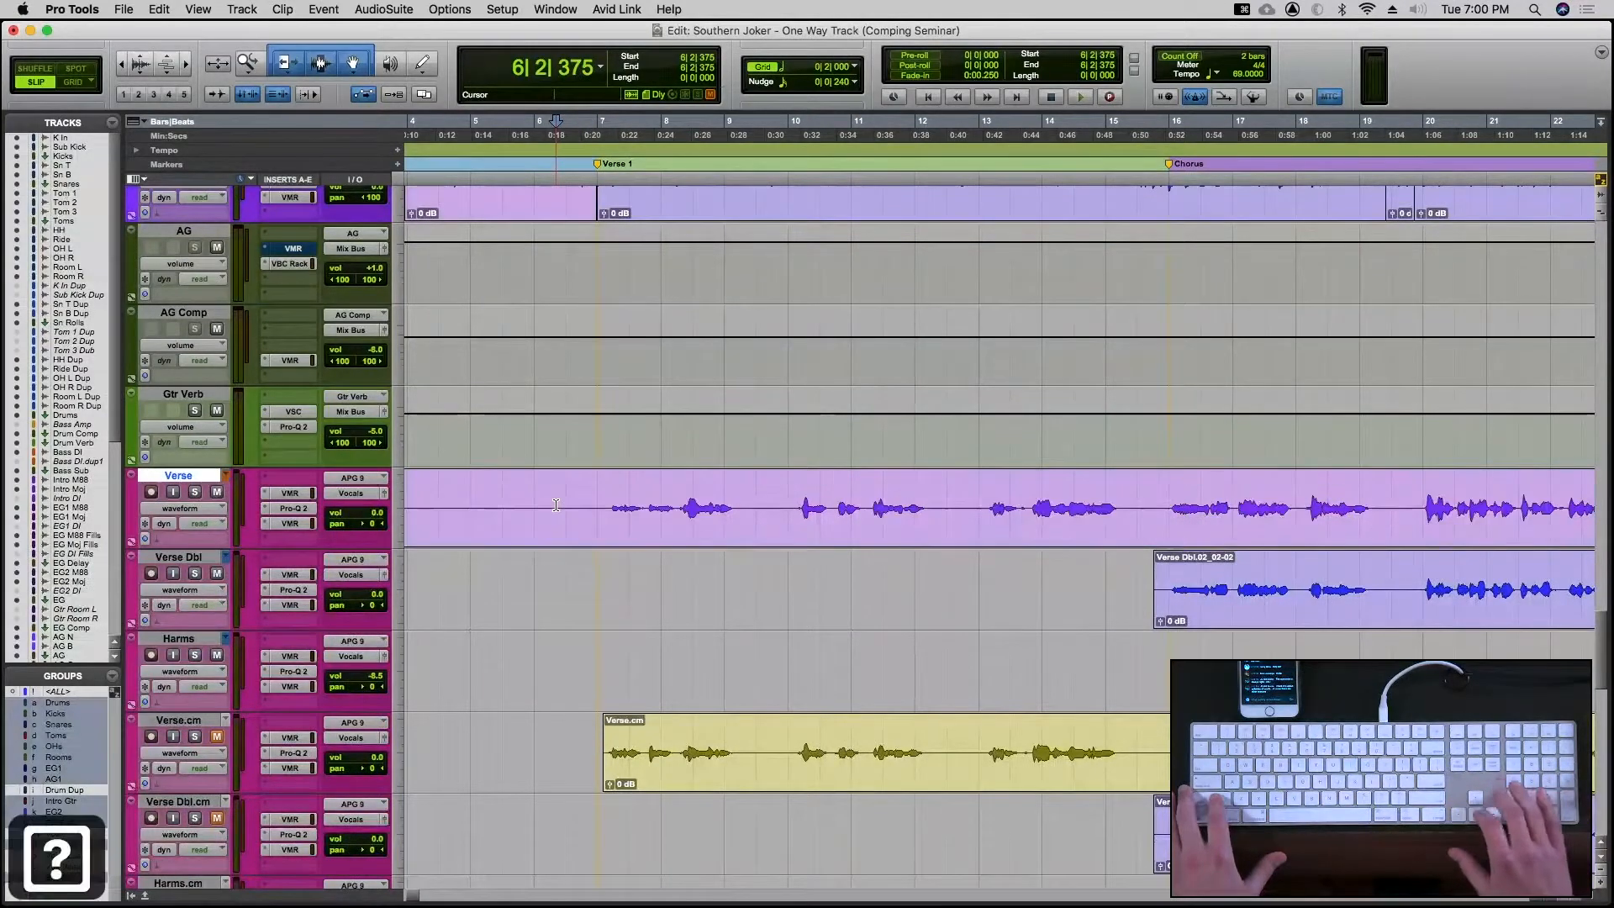
pyautogui.hotkey('shift', 'Down')
pyautogui.hotkey('shift', 'Up')
pyautogui.hotkey('shift', 'Up')
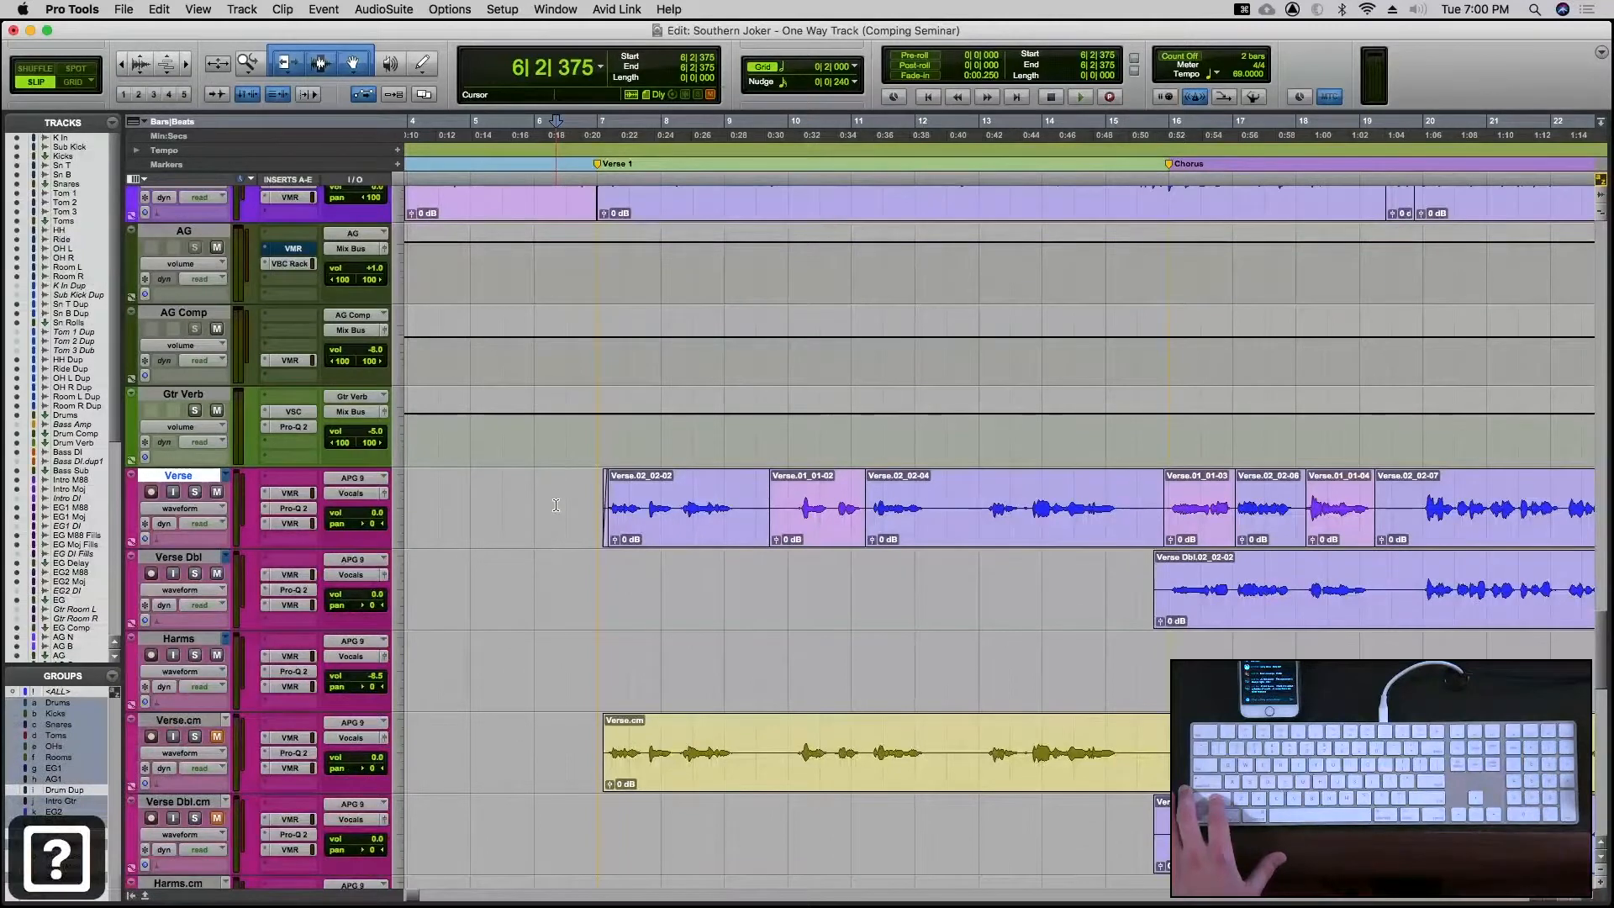
pyautogui.hotkey('shift', 'Down')
pyautogui.hotkey('shift', 'Down')
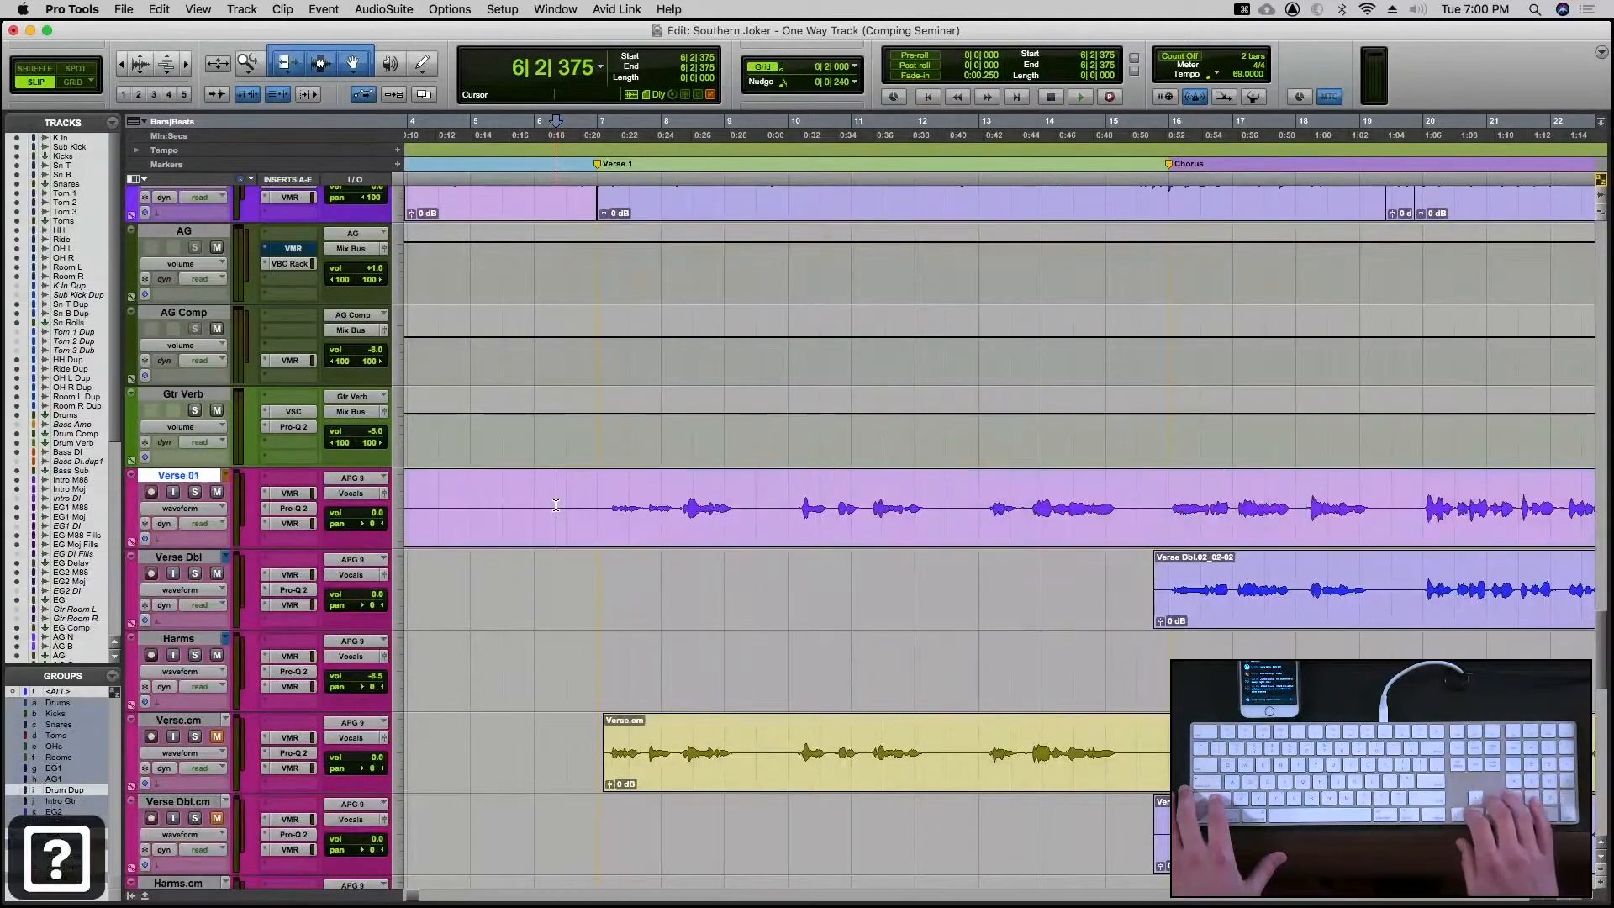
pyautogui.hotkey('shift', 'Up')
pyautogui.hotkey('shift', 'Up')
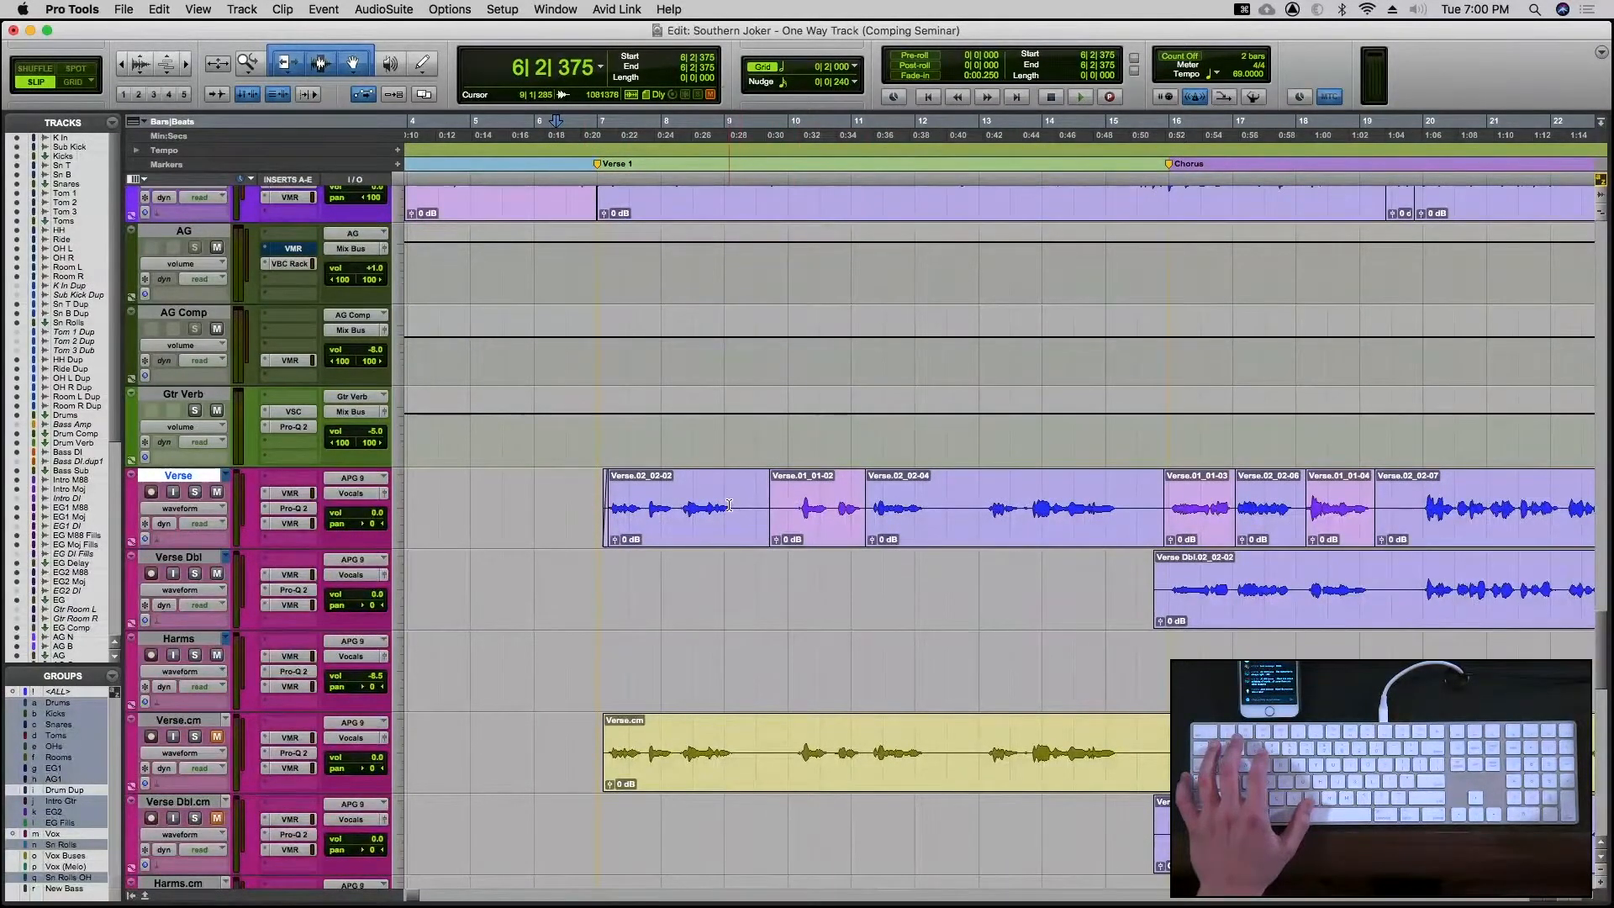
pyautogui.hscroll(5, 729, 504)
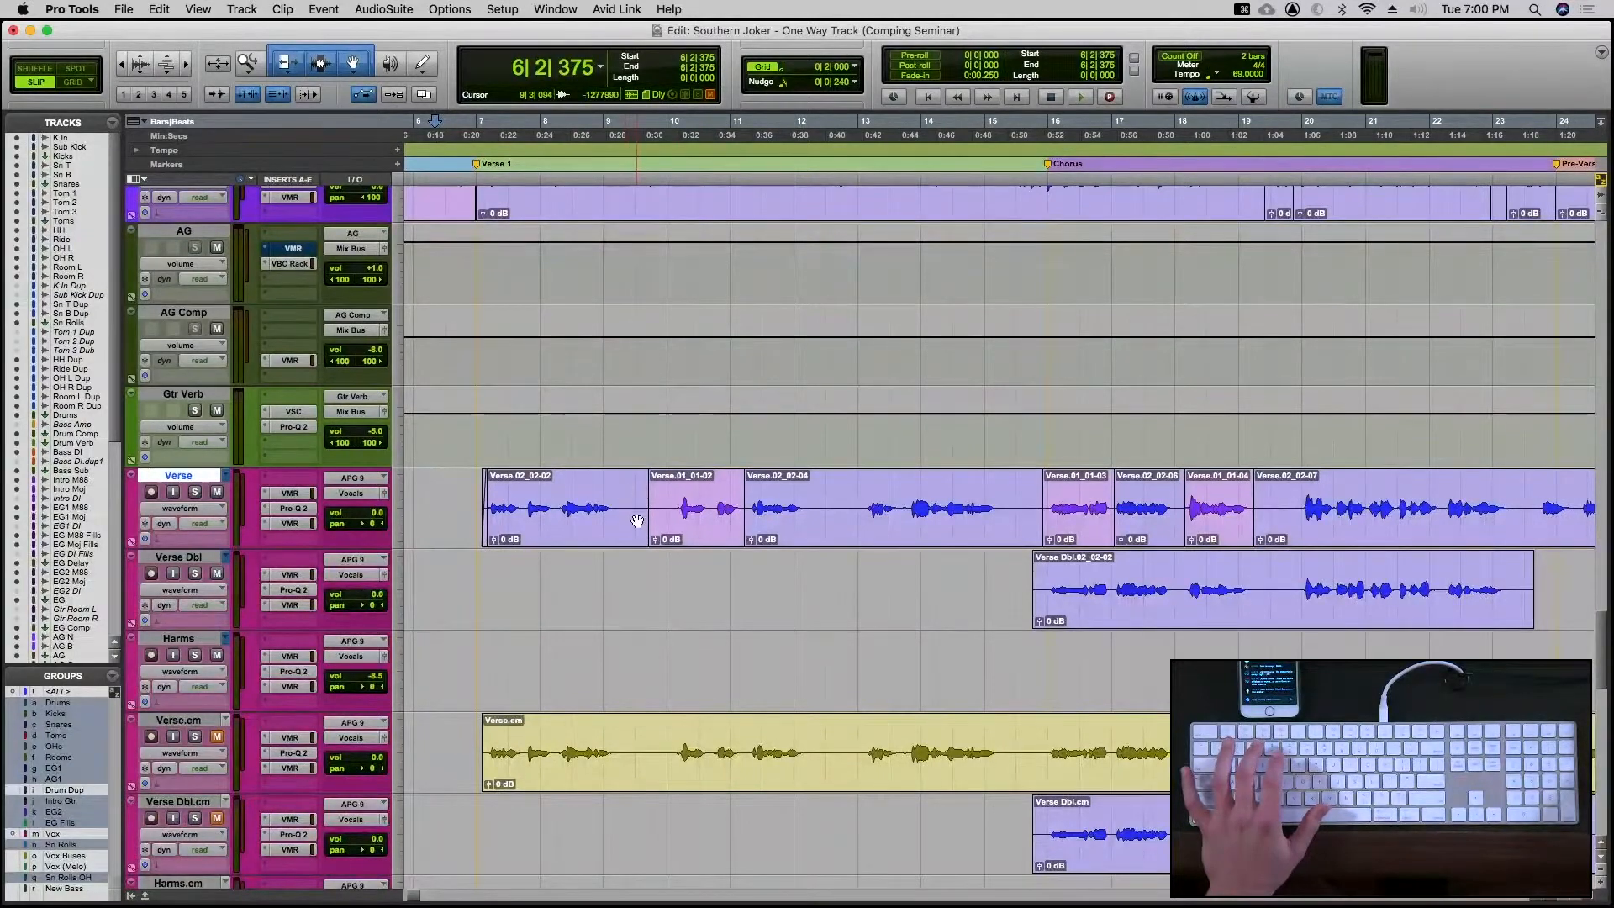
pyautogui.press('super+bracketright')
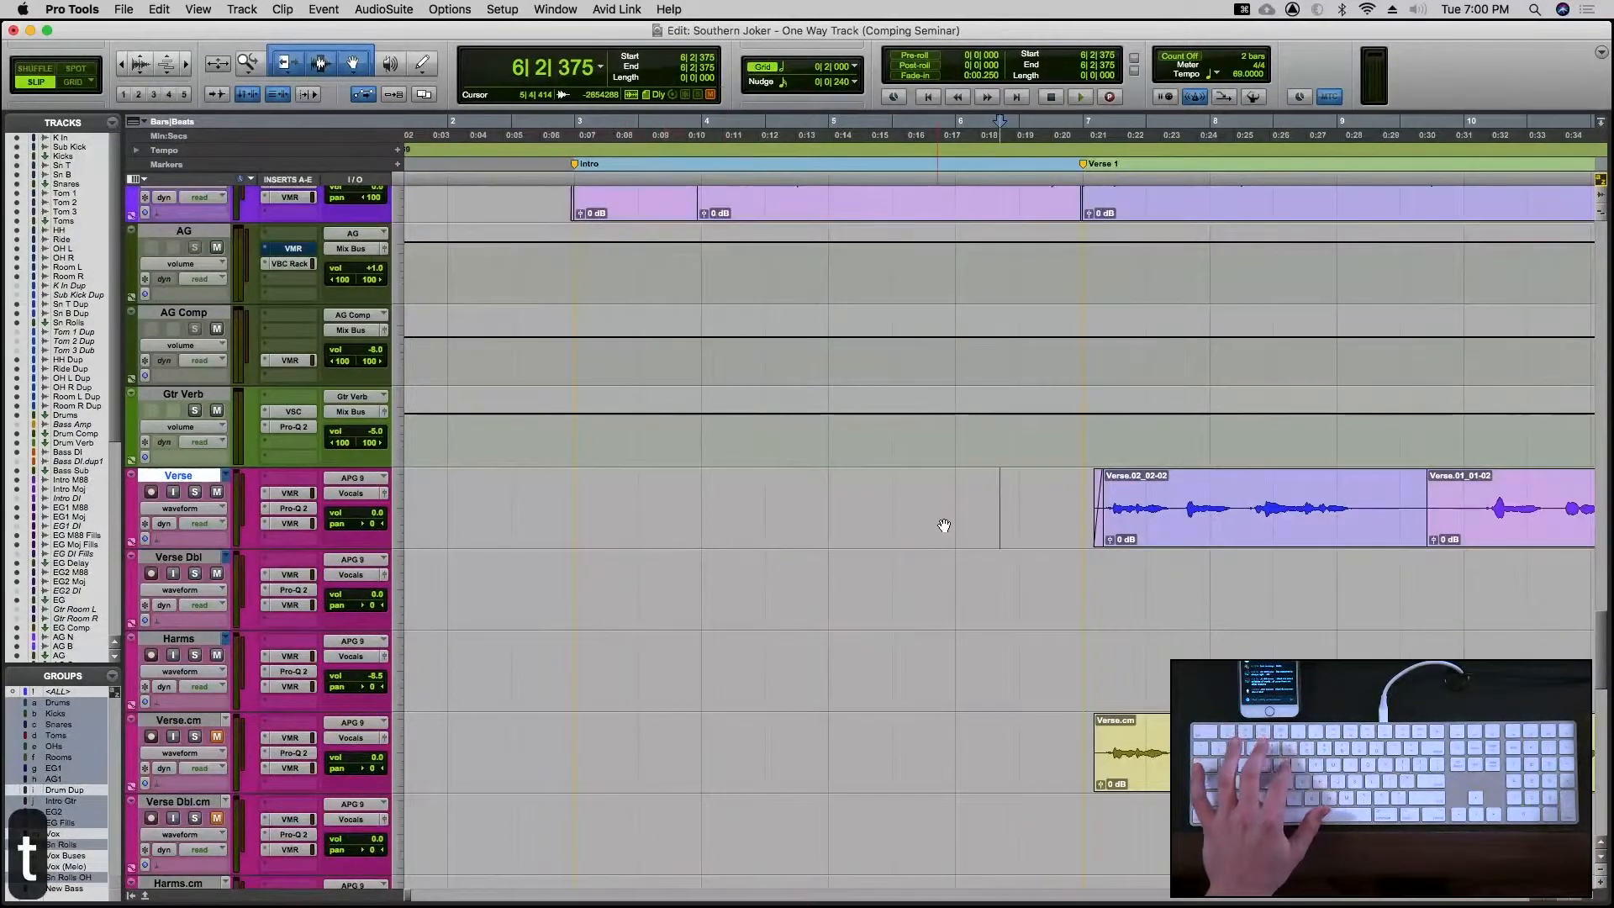
# Try short crossfades at both edges of the Verse.01_01-02 clip on the Verse track, and undo them
pyautogui.press('super+bracketleft')
pyautogui.press('super+bracketleft')
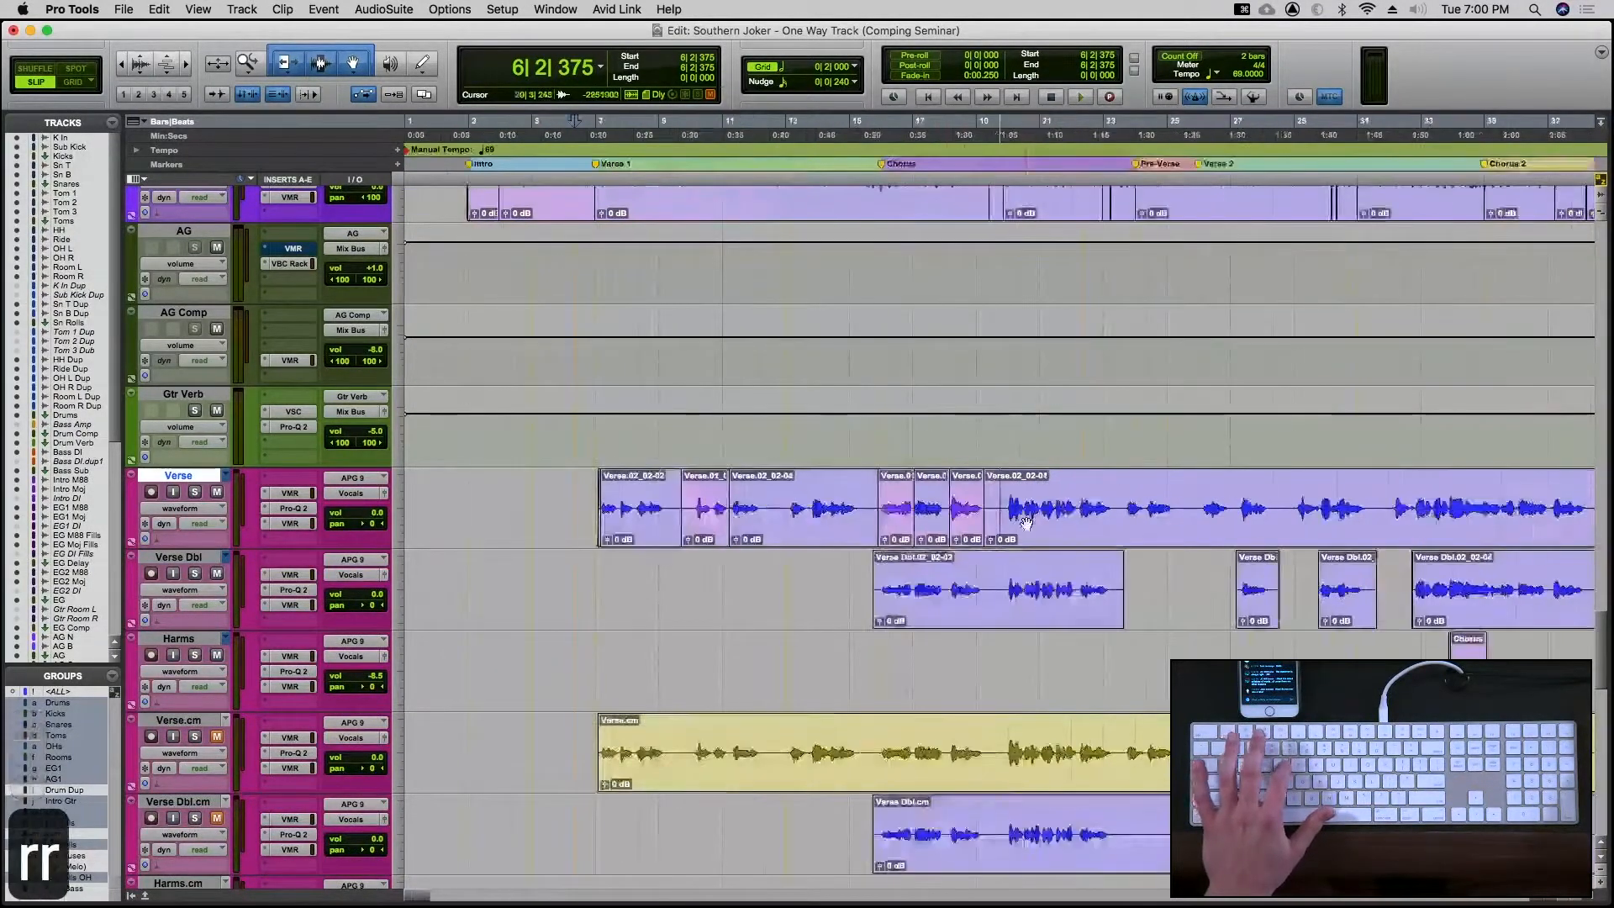
pyautogui.click(699, 531)
pyautogui.press('super+bracketright')
pyautogui.press('super+bracketright')
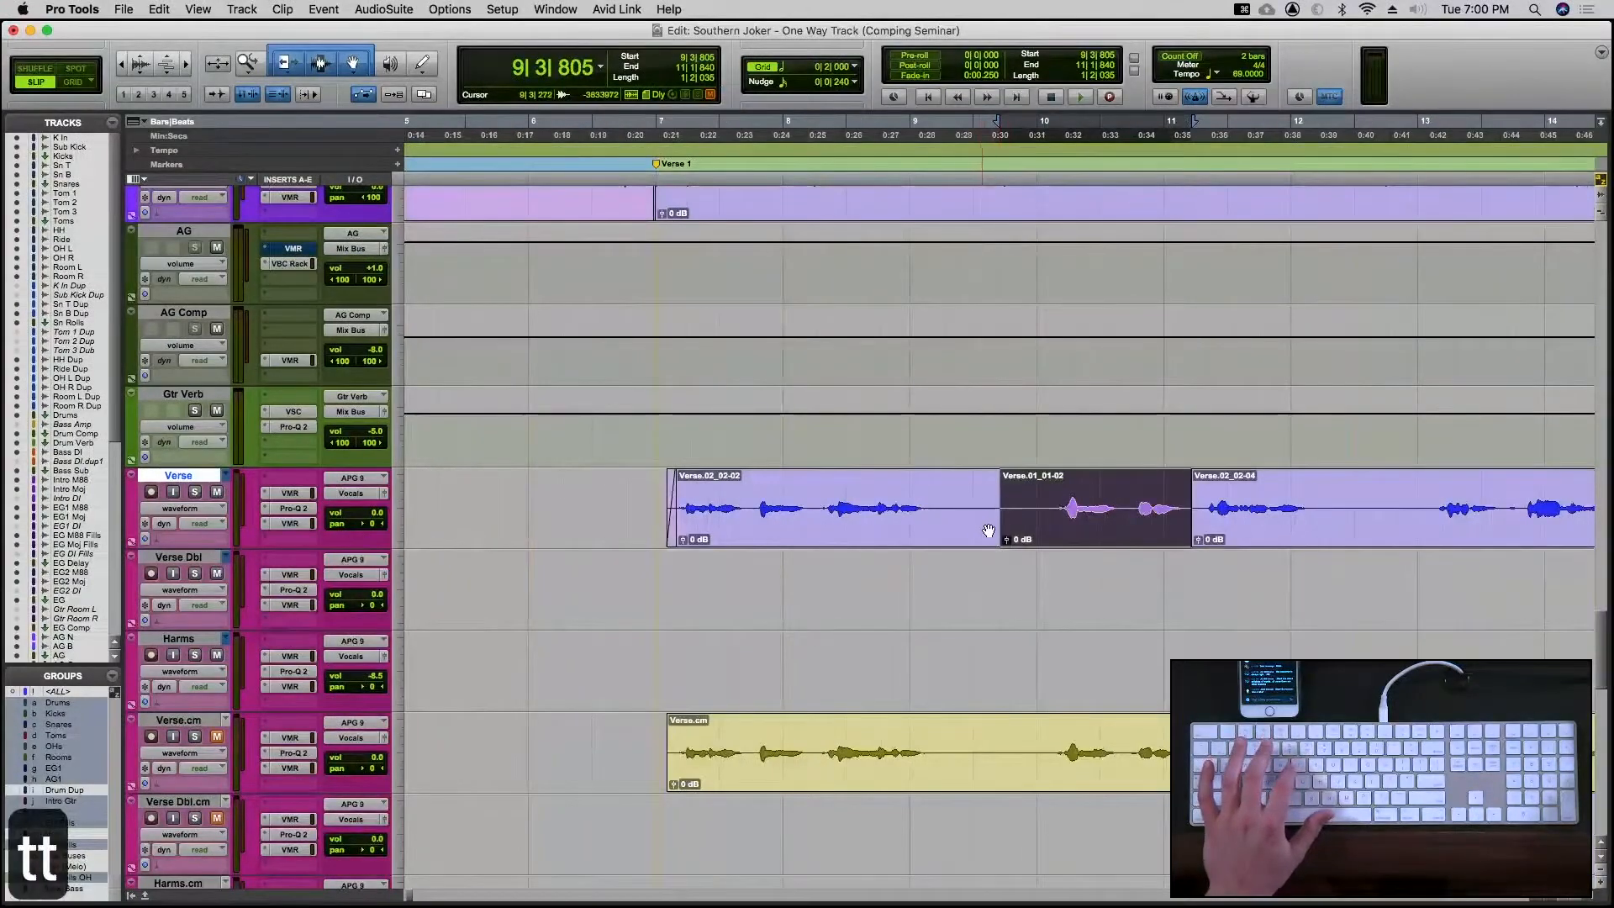
pyautogui.moveTo(1000, 535); pyautogui.dragTo(995, 536)
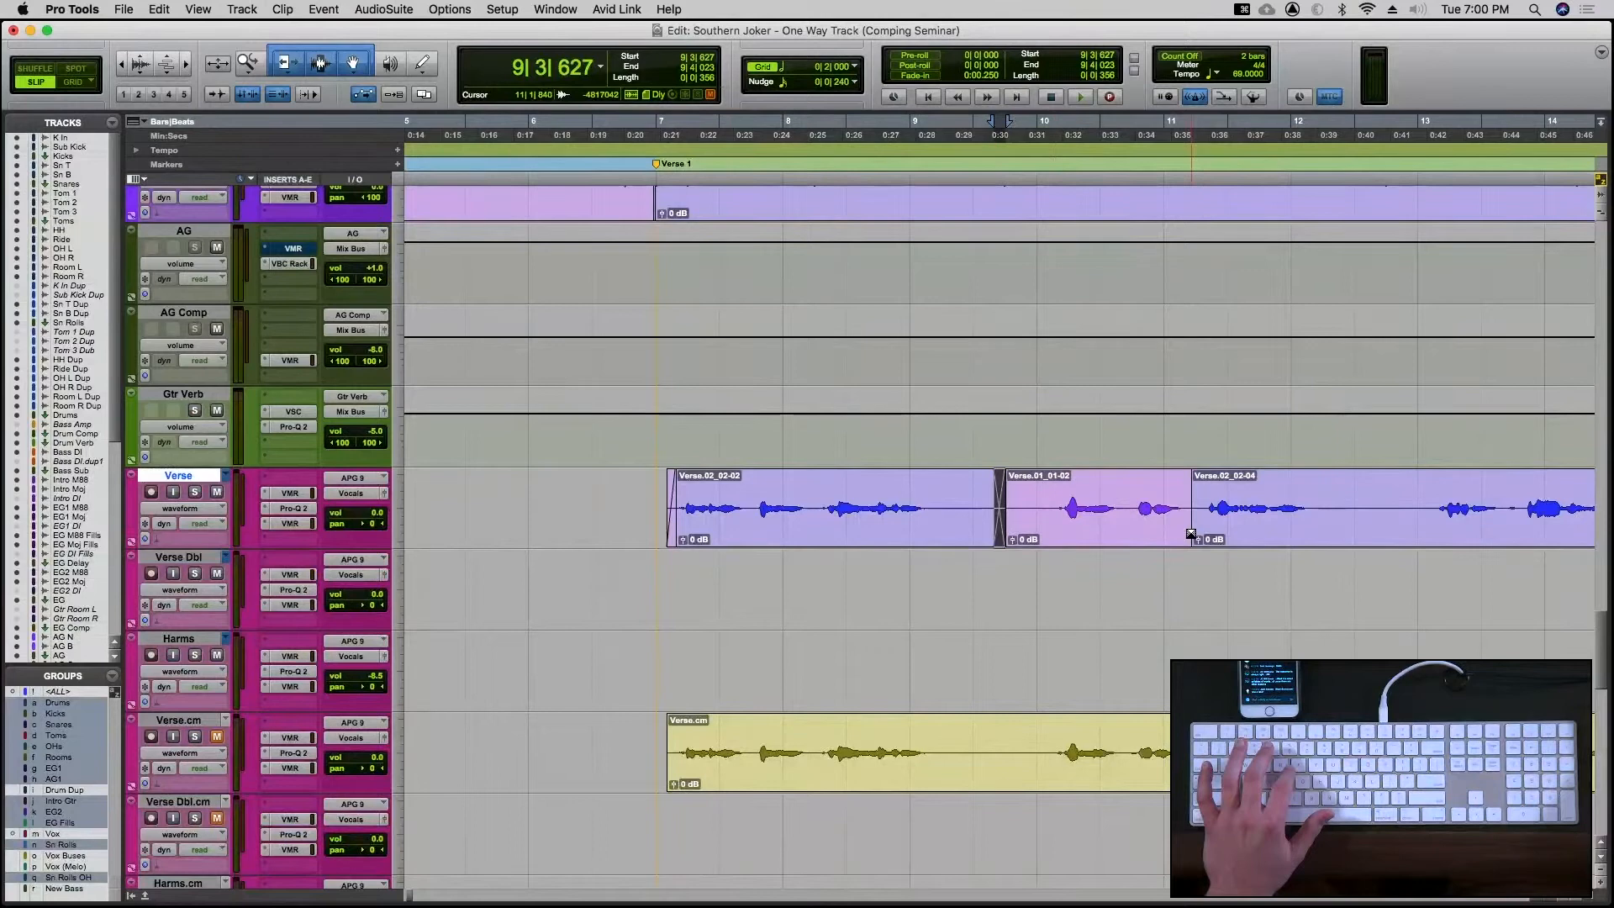
pyautogui.moveTo(1191, 533); pyautogui.dragTo(1187, 532)
pyautogui.press('super+z')
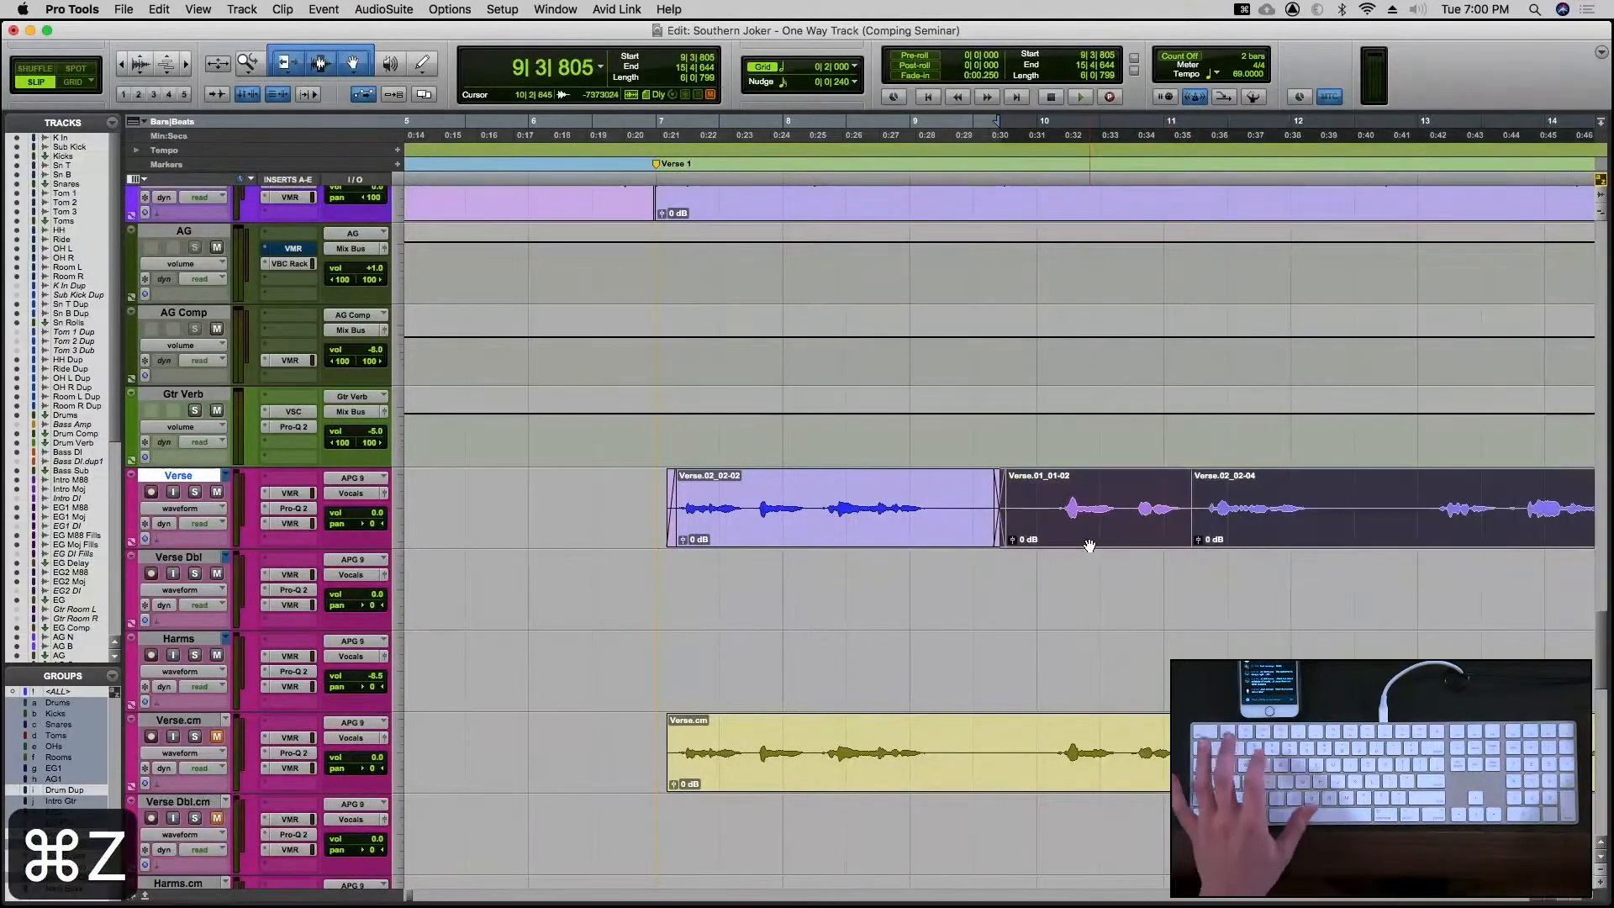
pyautogui.press('super+z')
# Select the Verse track passage from about 9|1|692 to 11|3|292, spanning the Verse.01_01-02 clip
pyautogui.press('r')
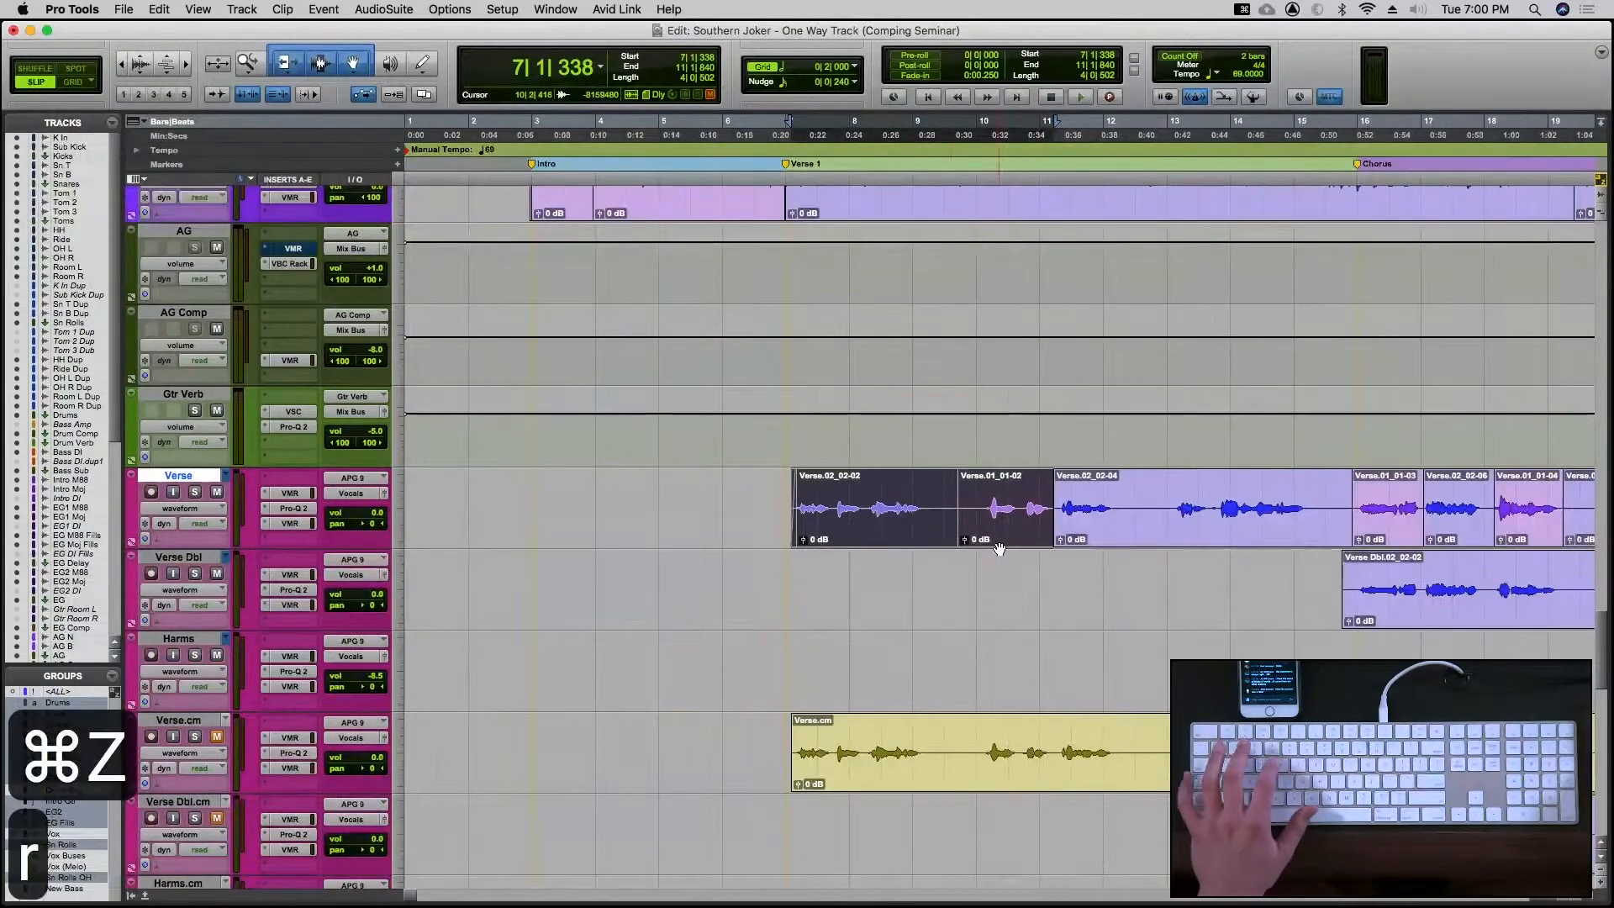
pyautogui.moveTo(924, 506); pyautogui.dragTo(1076, 497)
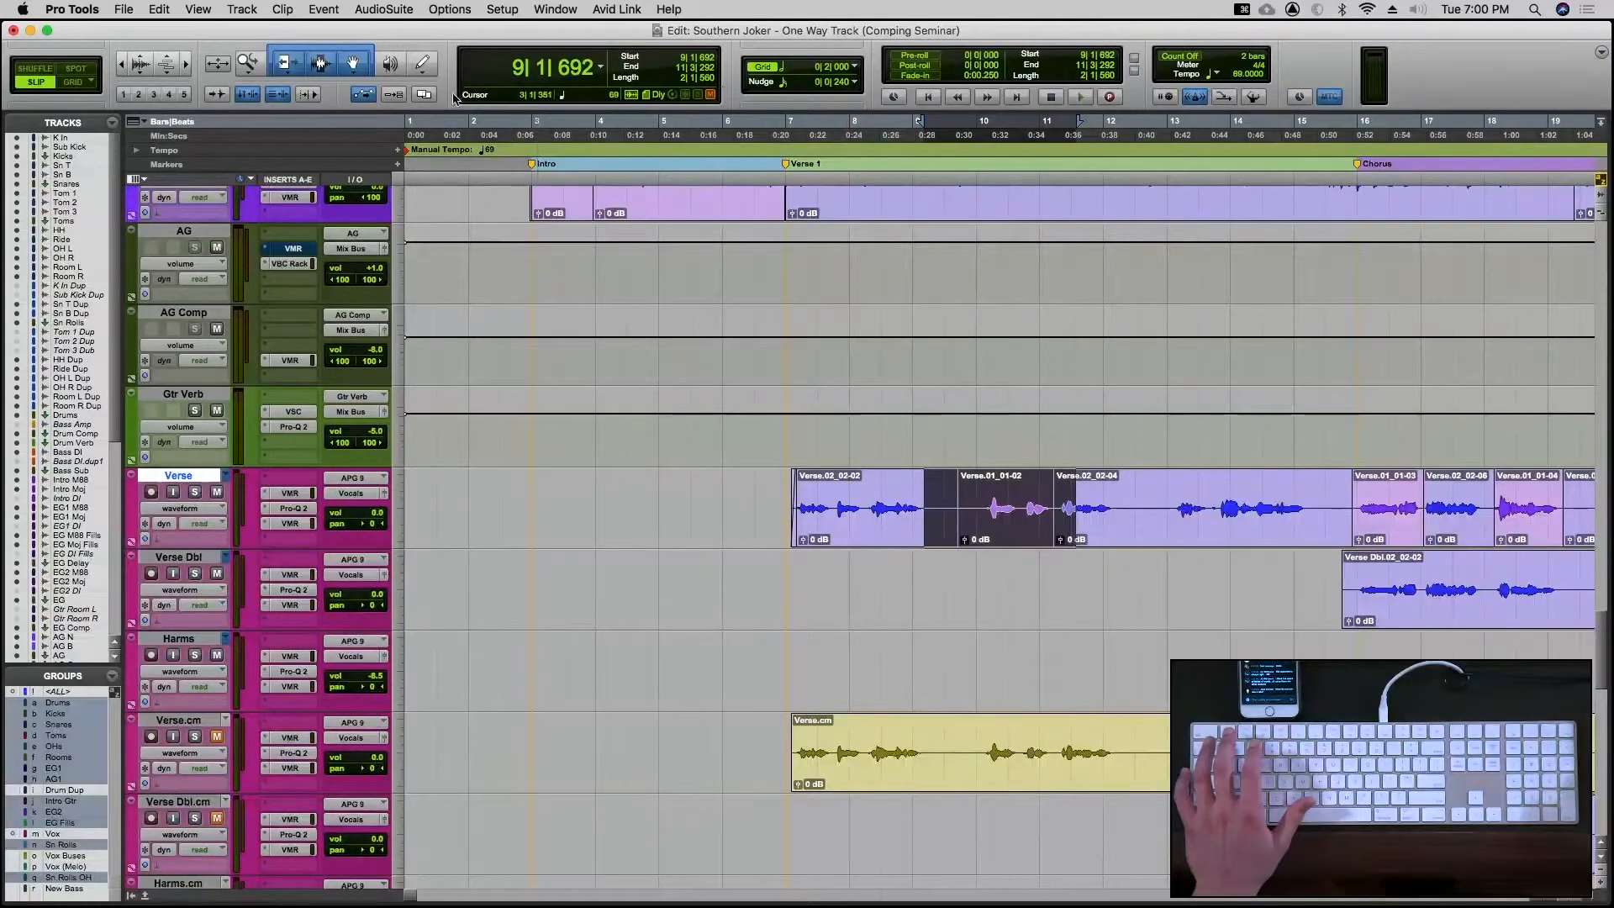
# Enable the rating display on clips and switch the Verse track to playlists view
pyautogui.click(448, 10)
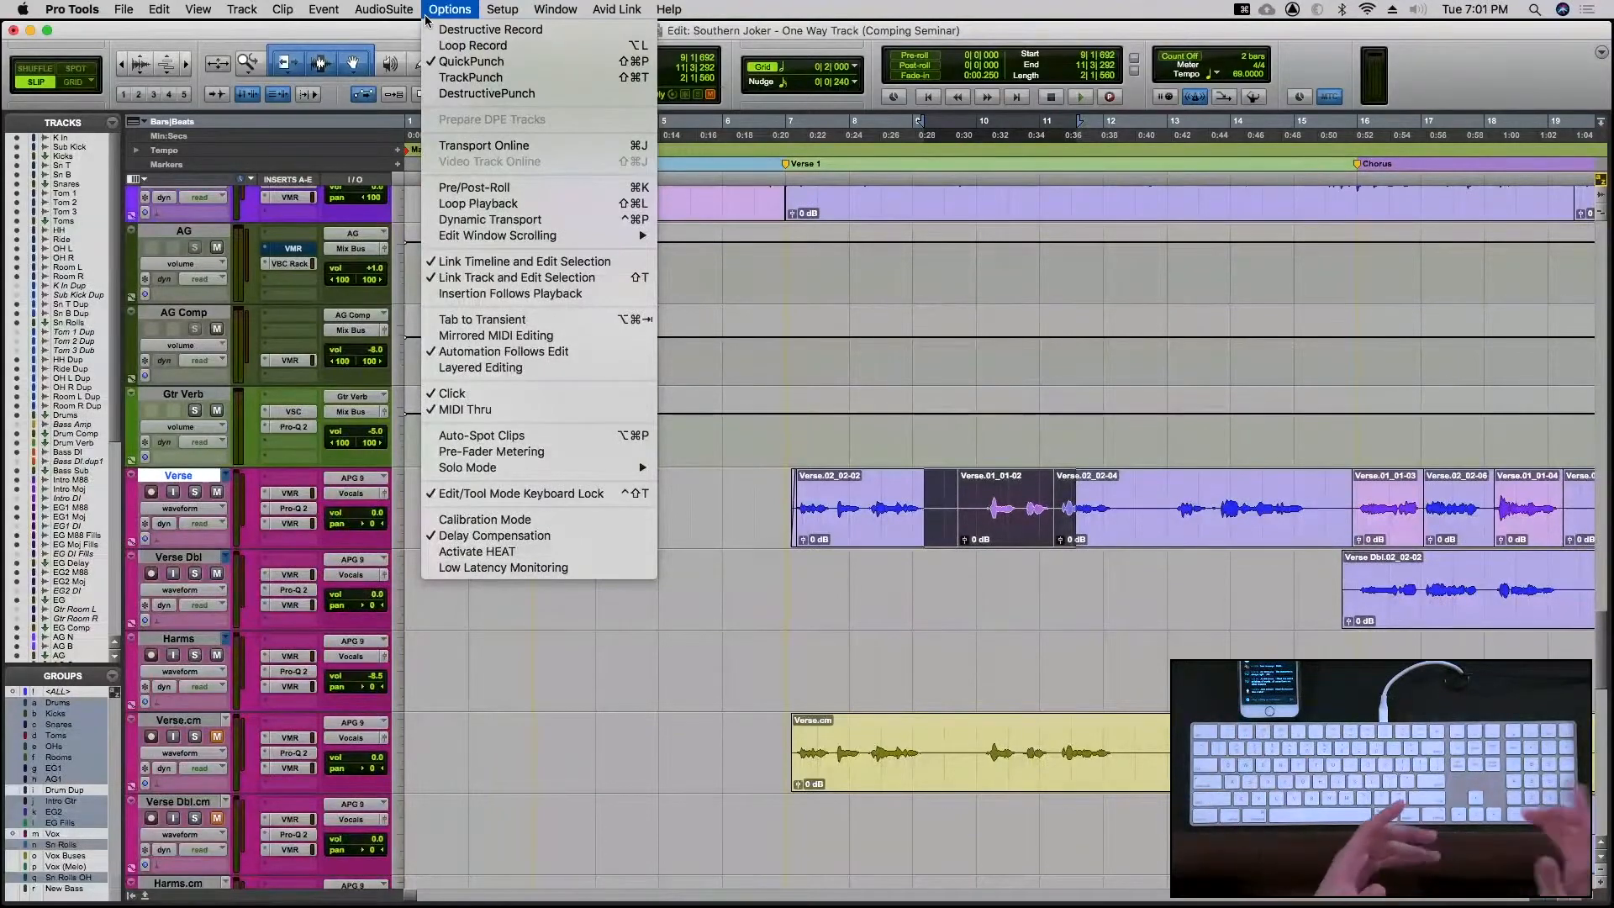
pyautogui.moveTo(346, 16)
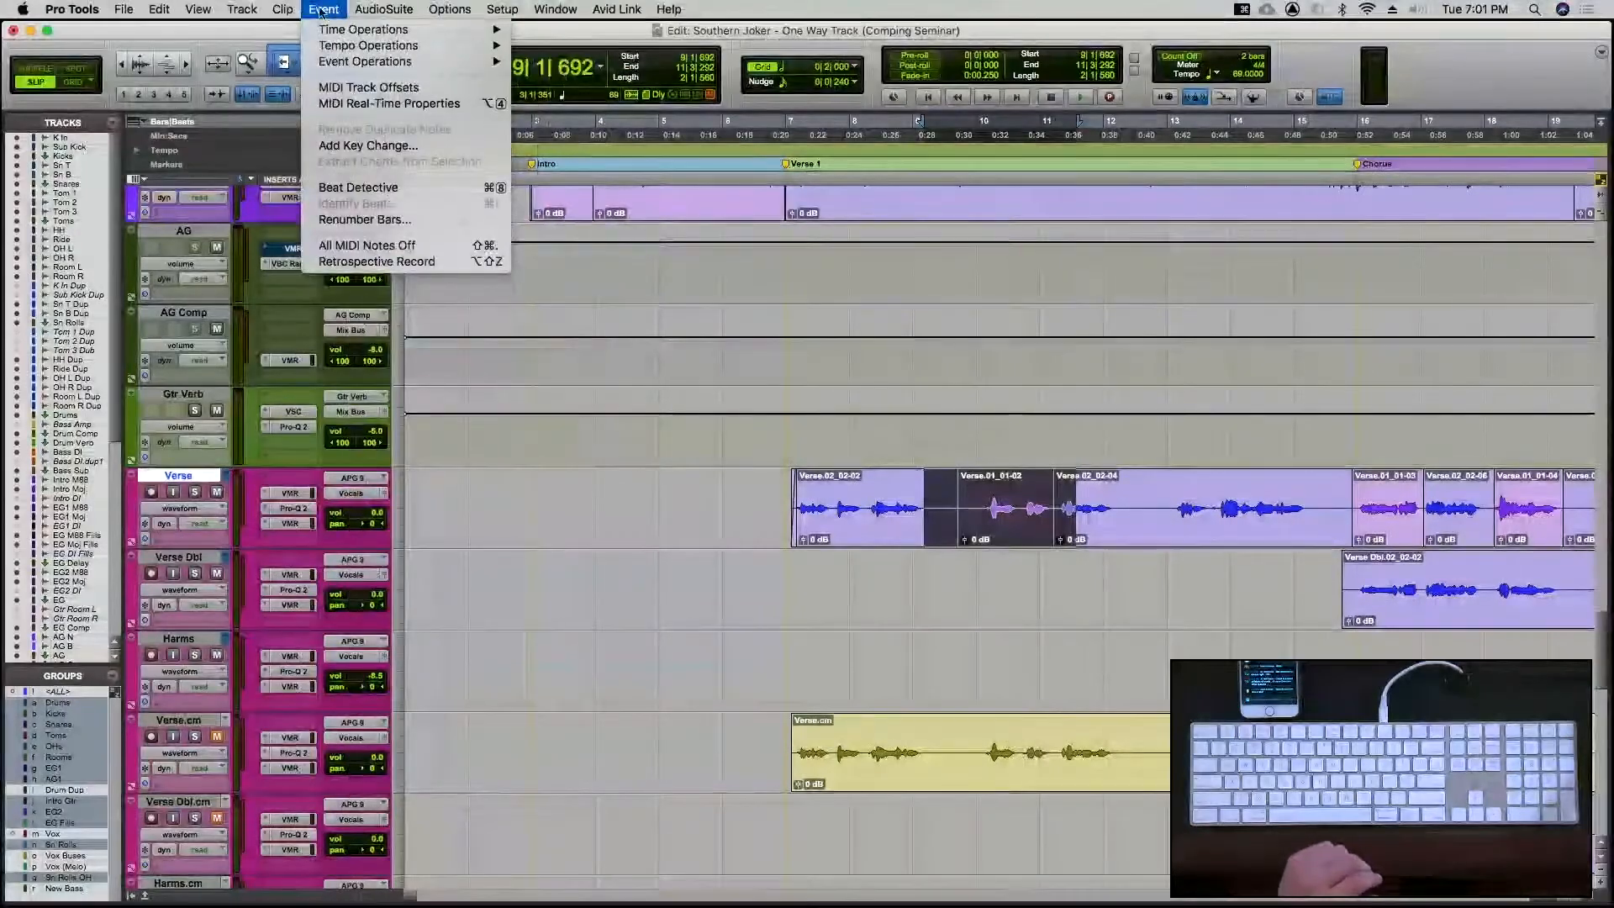
pyautogui.moveTo(248, 12)
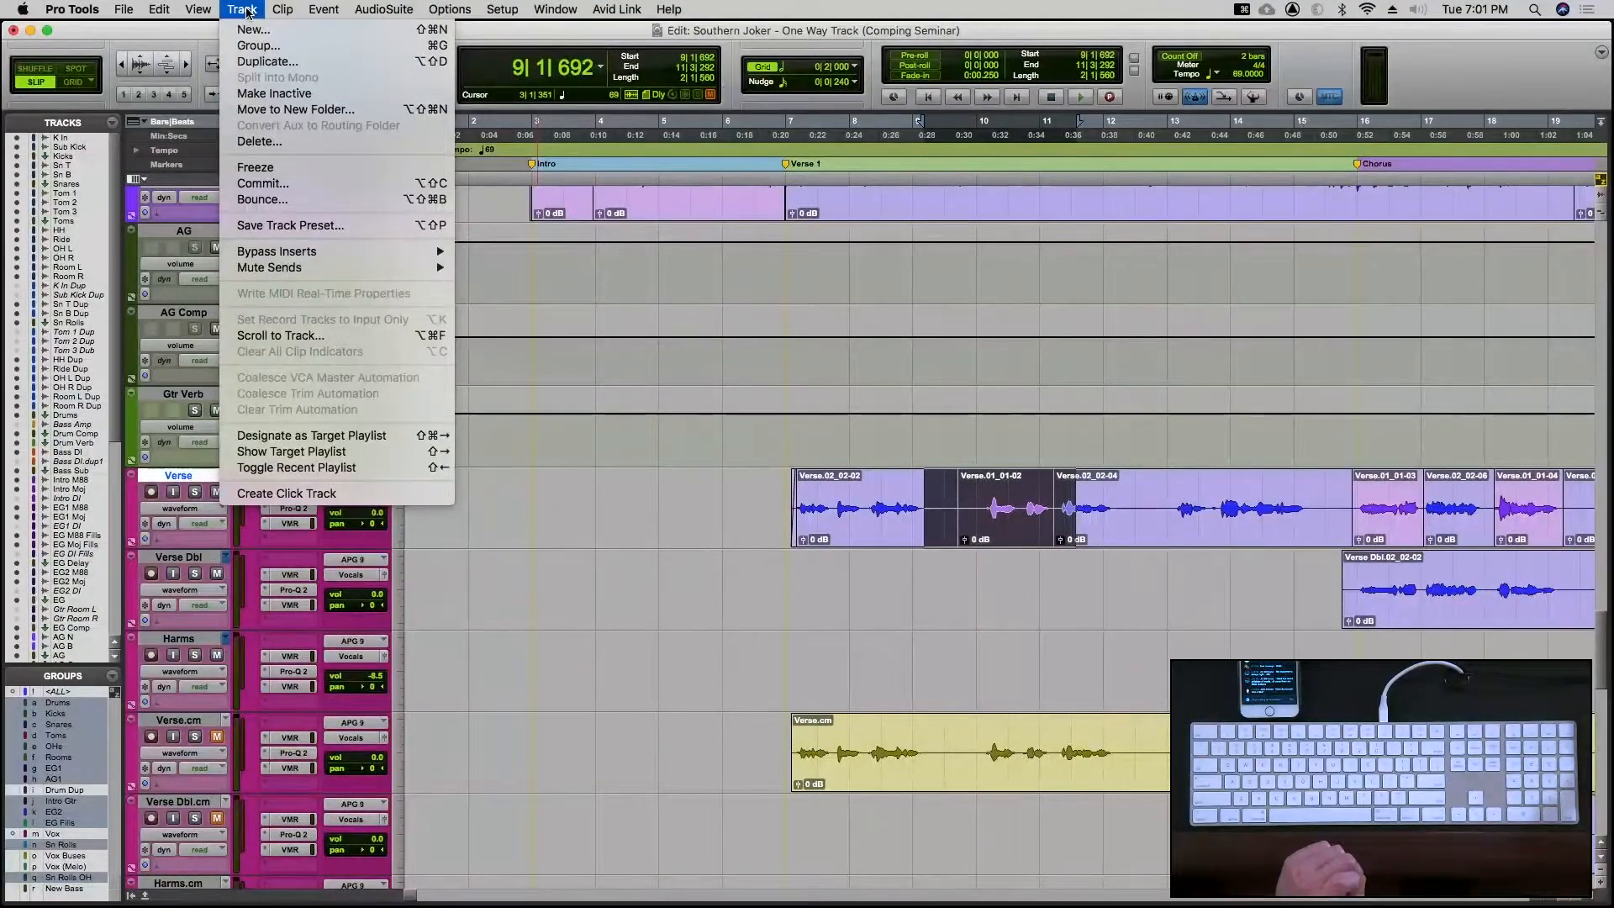
pyautogui.moveTo(468, 15)
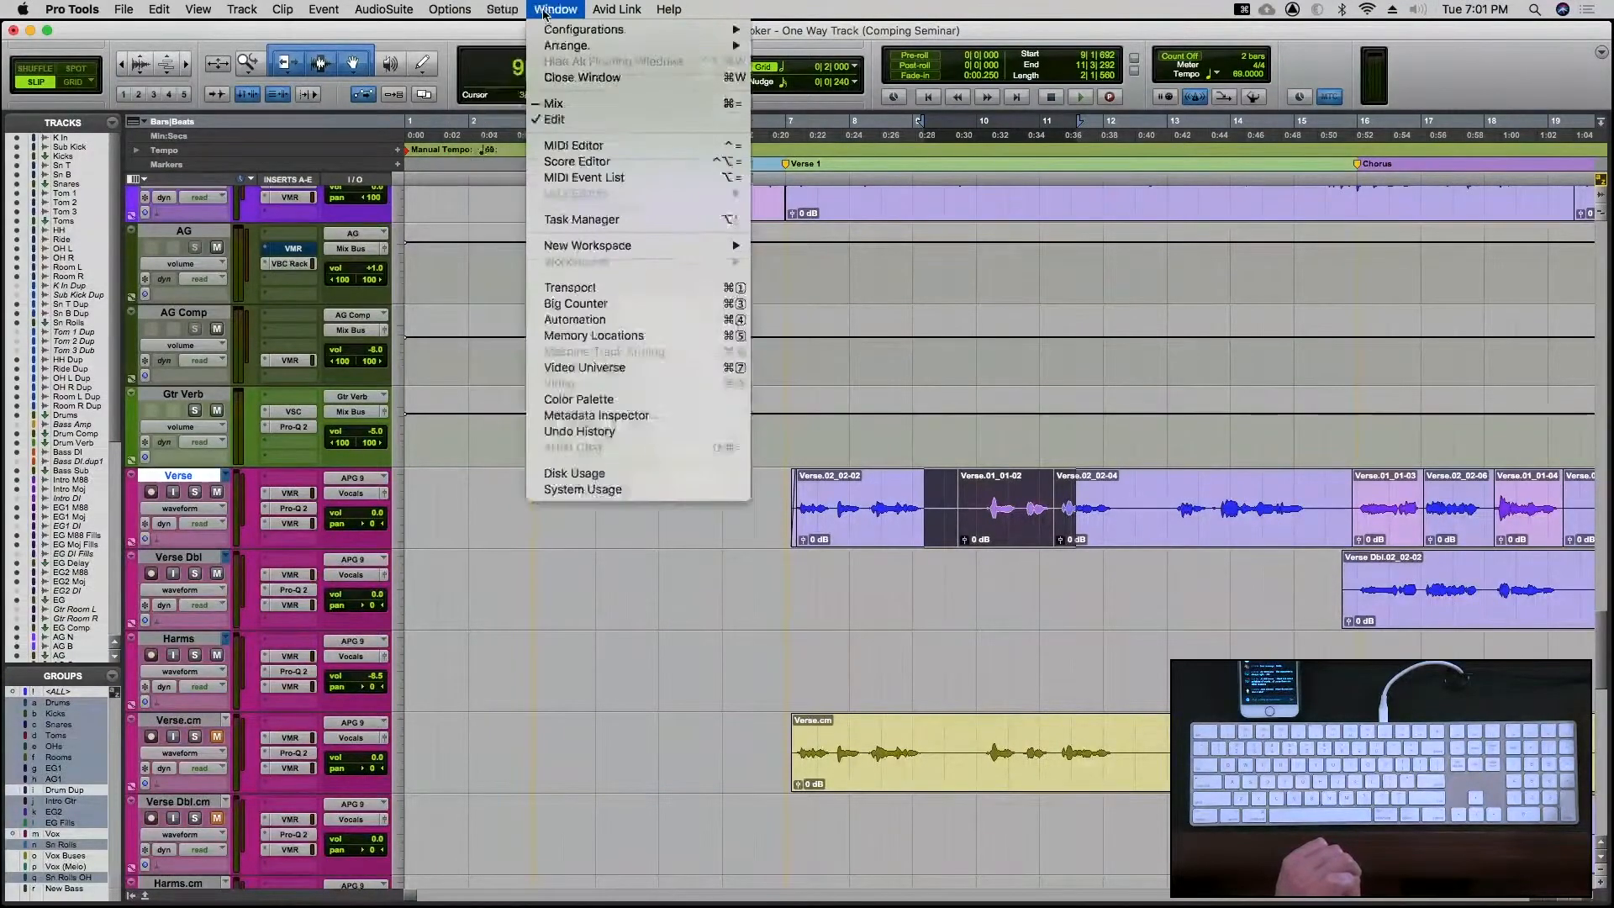
pyautogui.moveTo(398, 13)
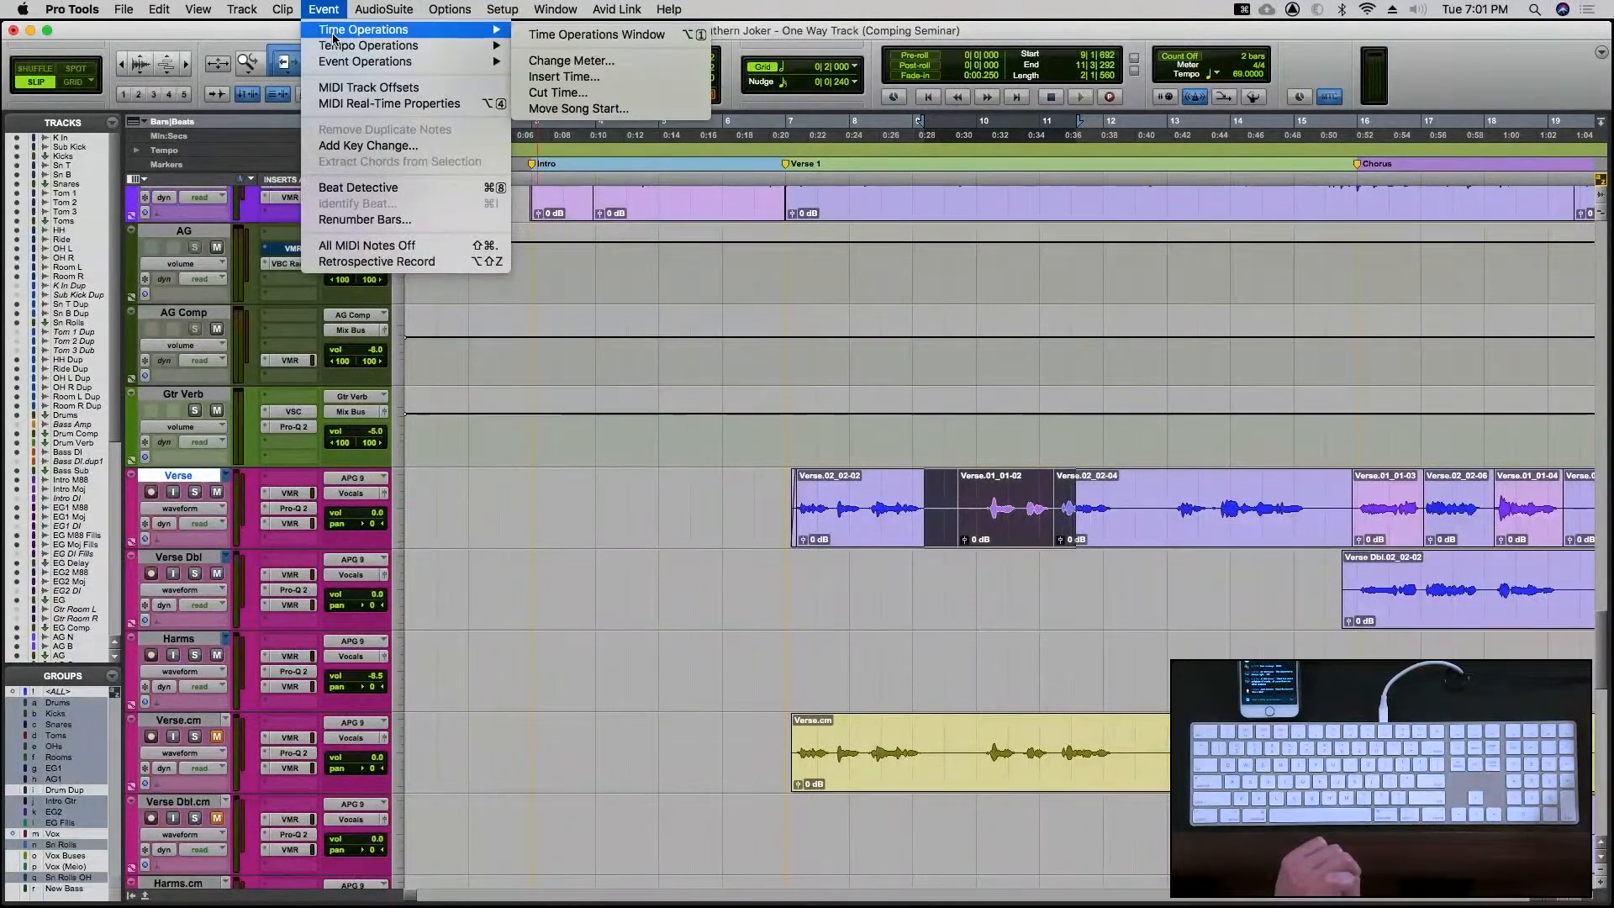
pyautogui.moveTo(334, 47)
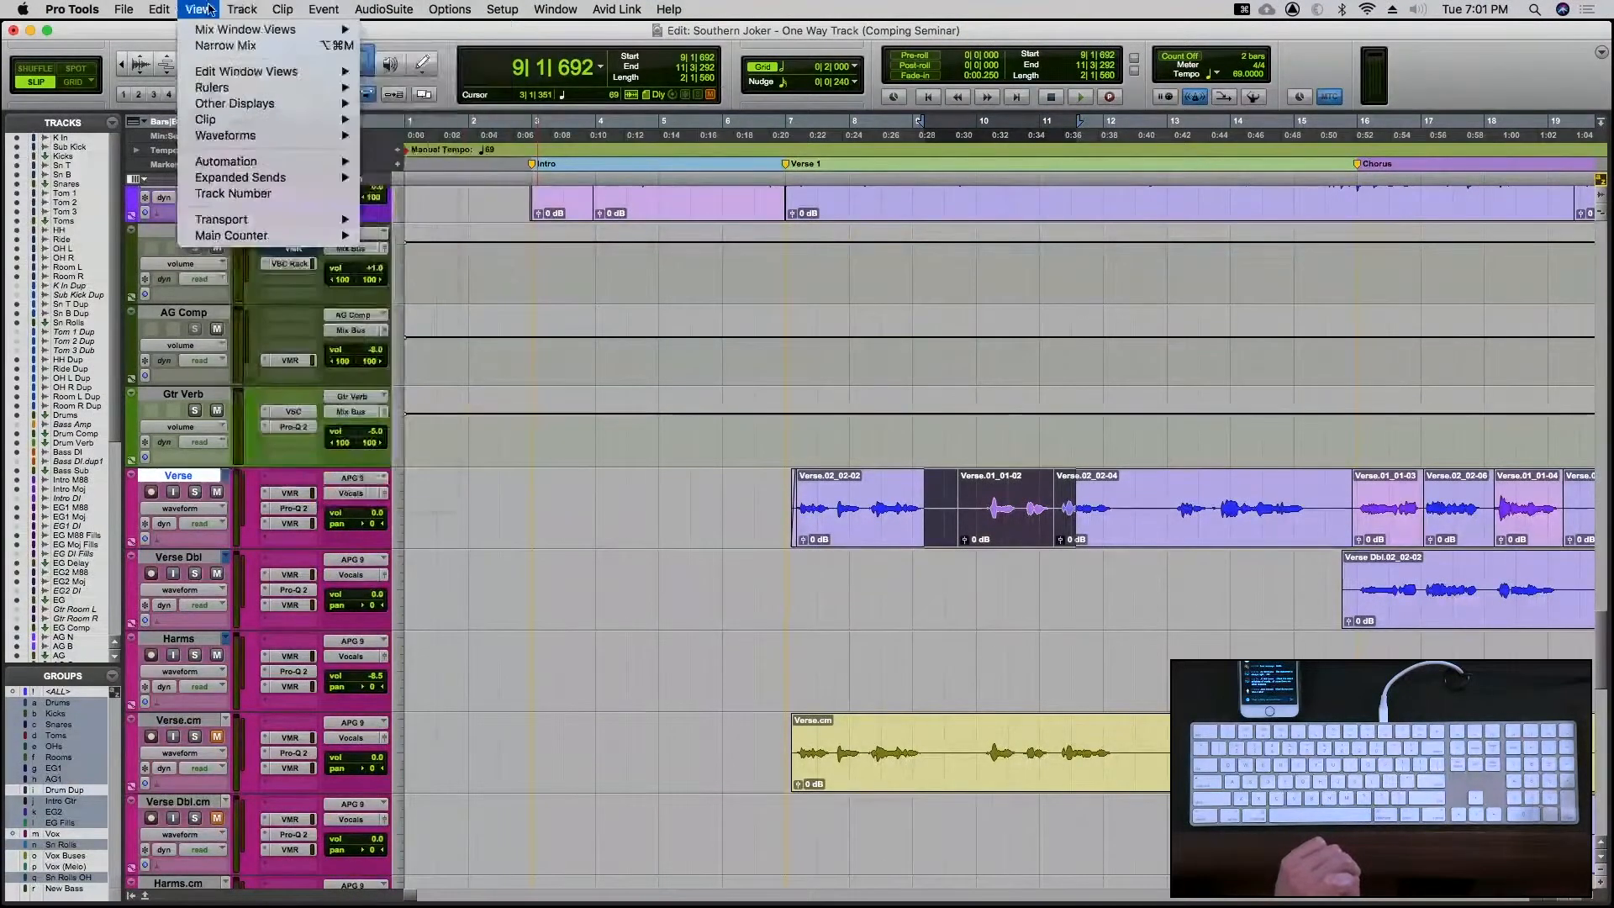
pyautogui.moveTo(227, 122)
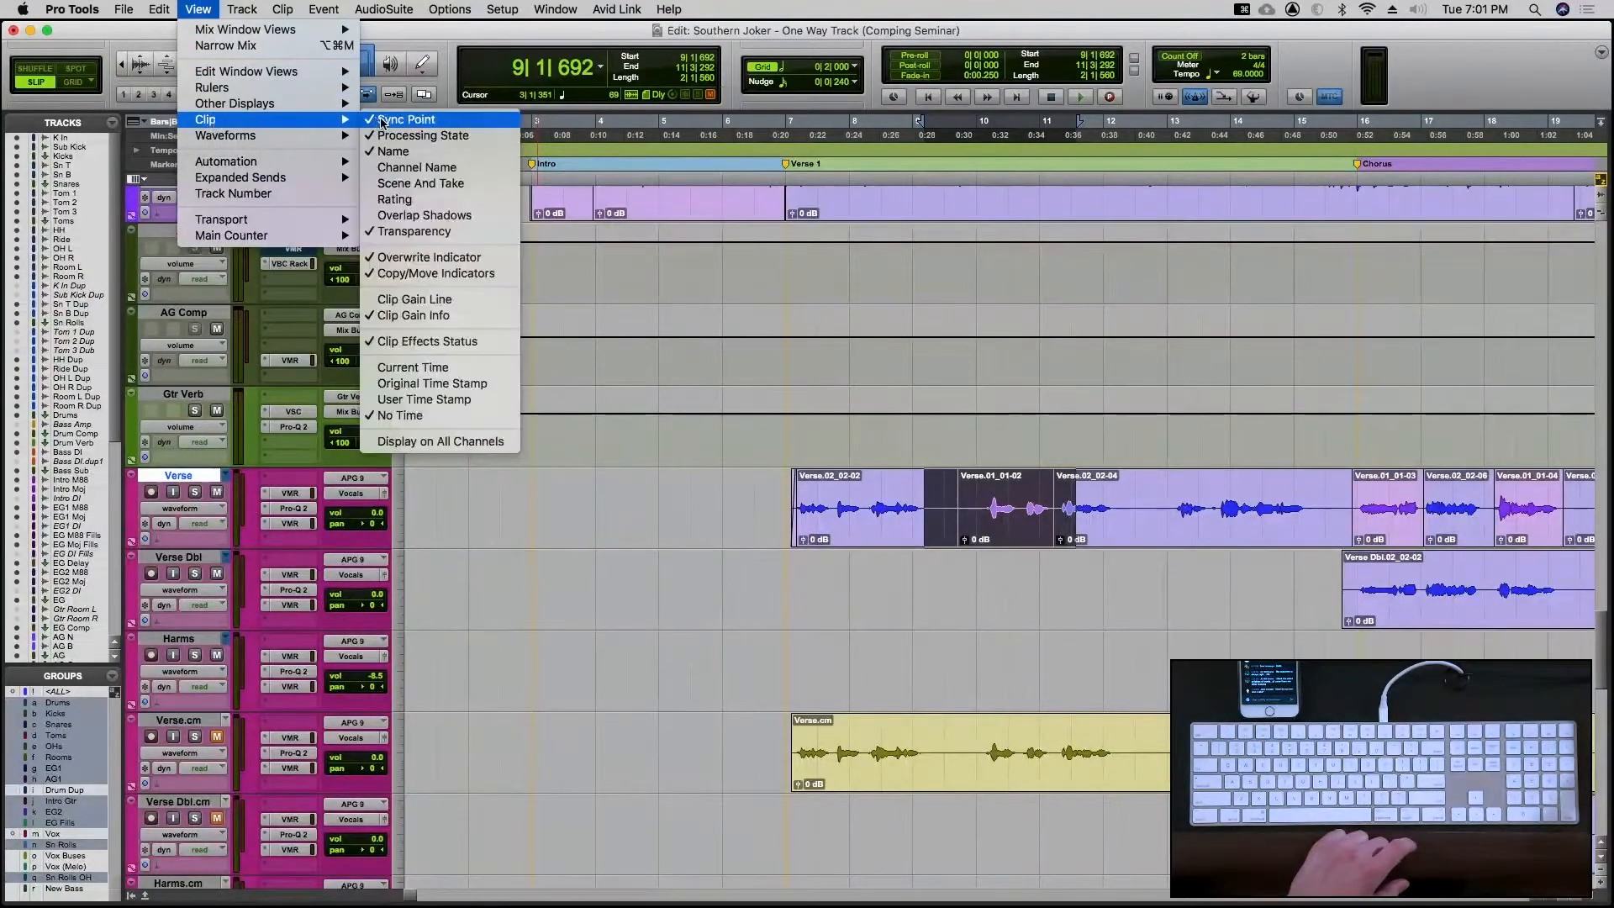
pyautogui.click(413, 199)
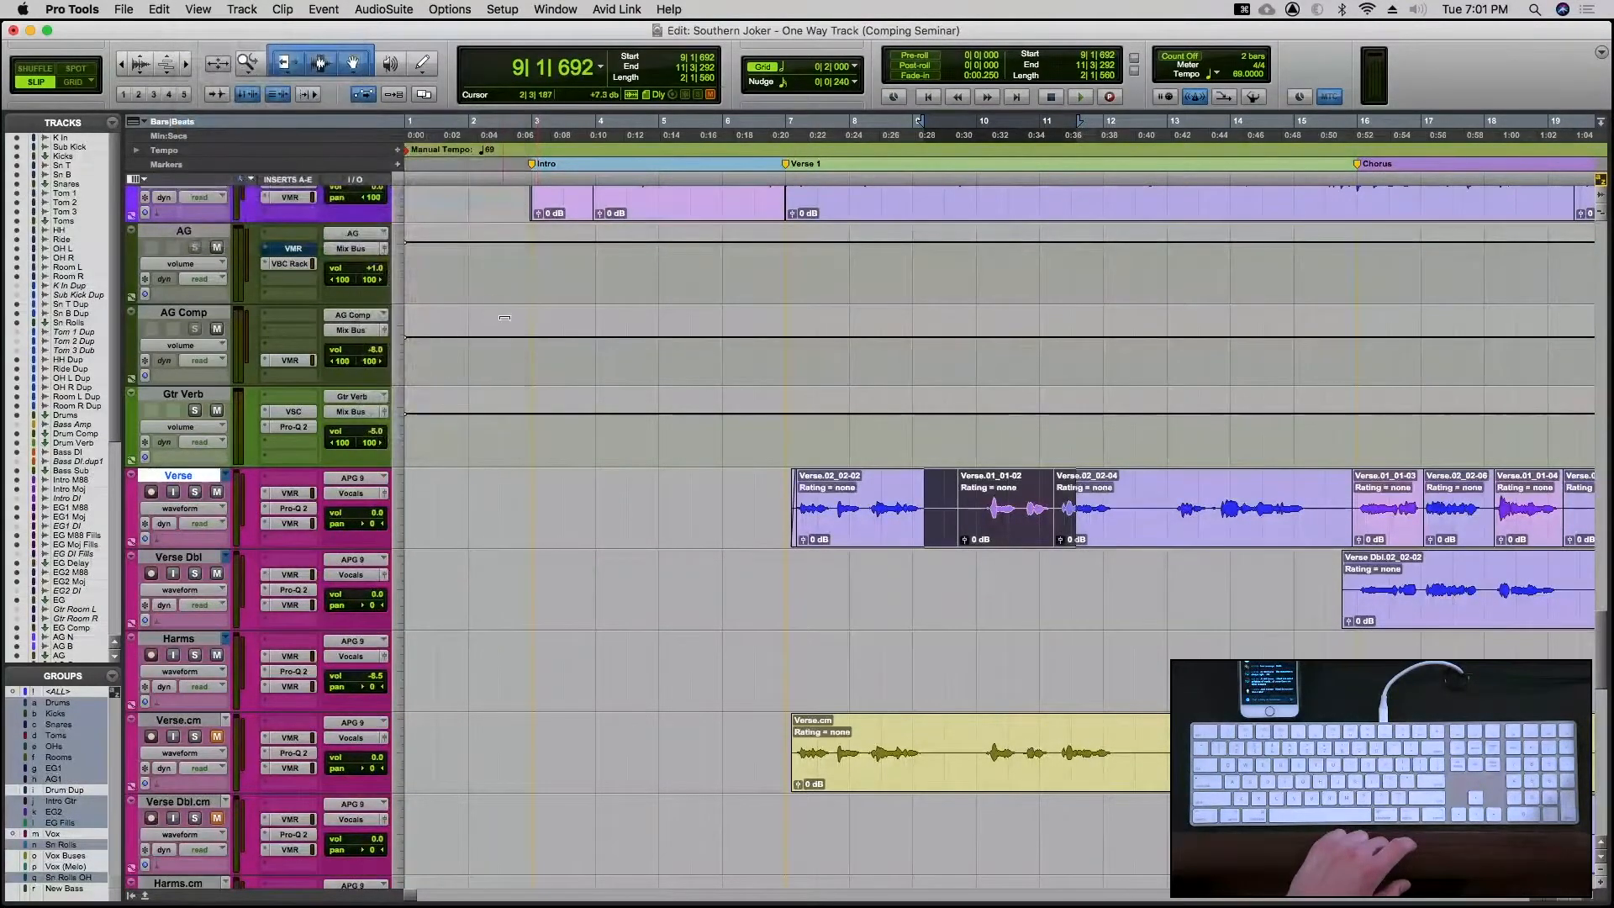
pyautogui.press('ctrl+super+Left')
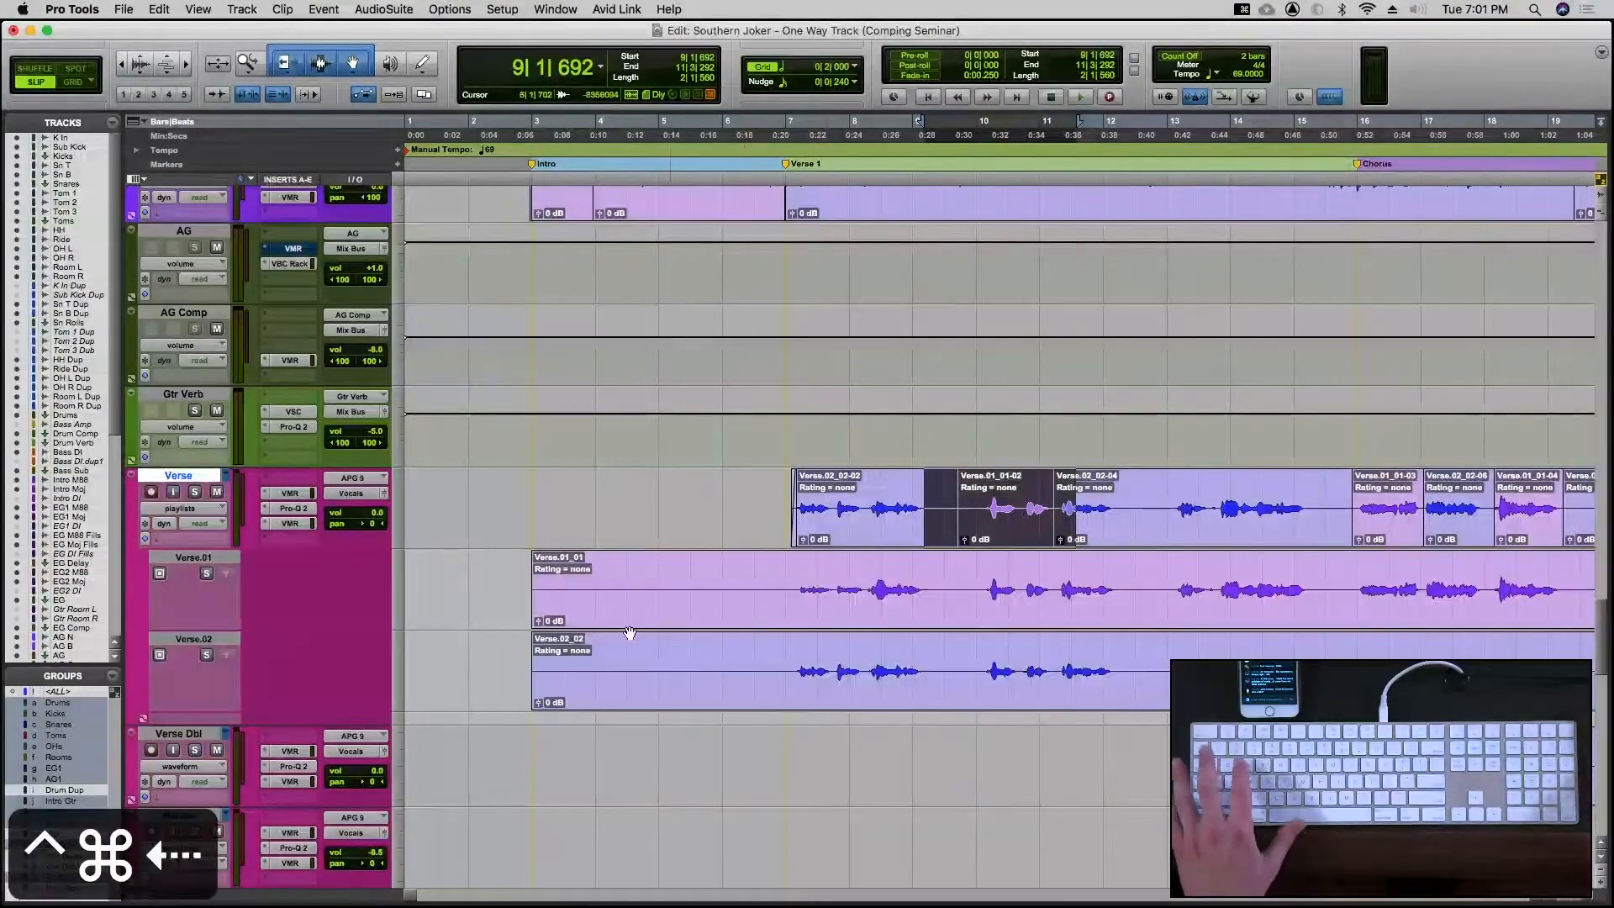
# Select the whole Verse.01_01 clip in the Verse.01 lane
pyautogui.click(566, 570)
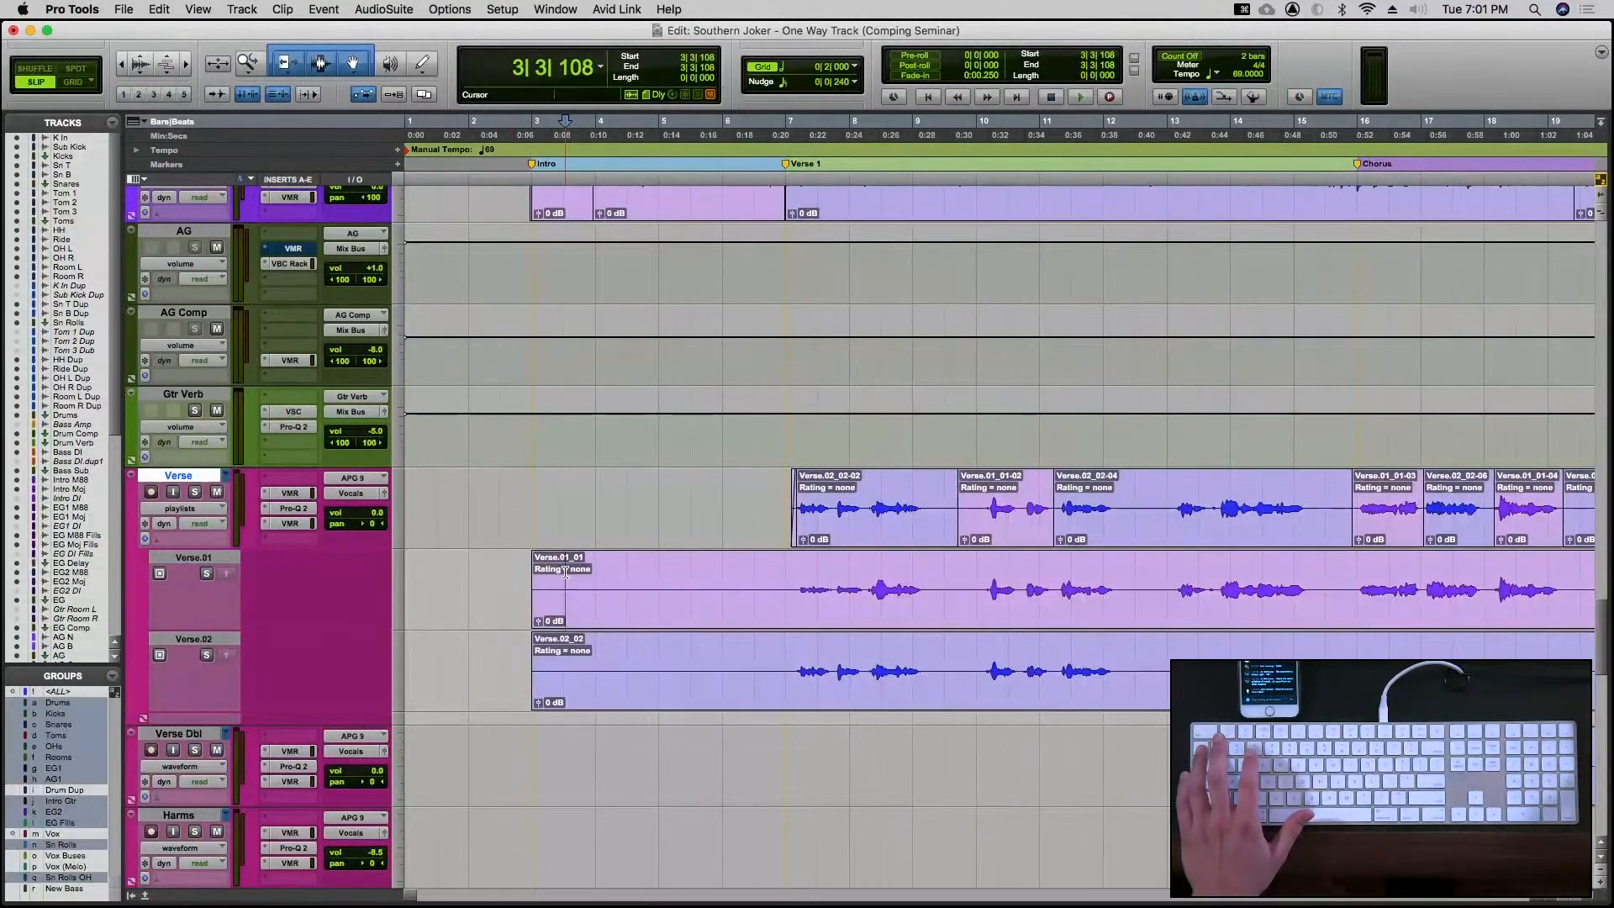
pyautogui.click(548, 571)
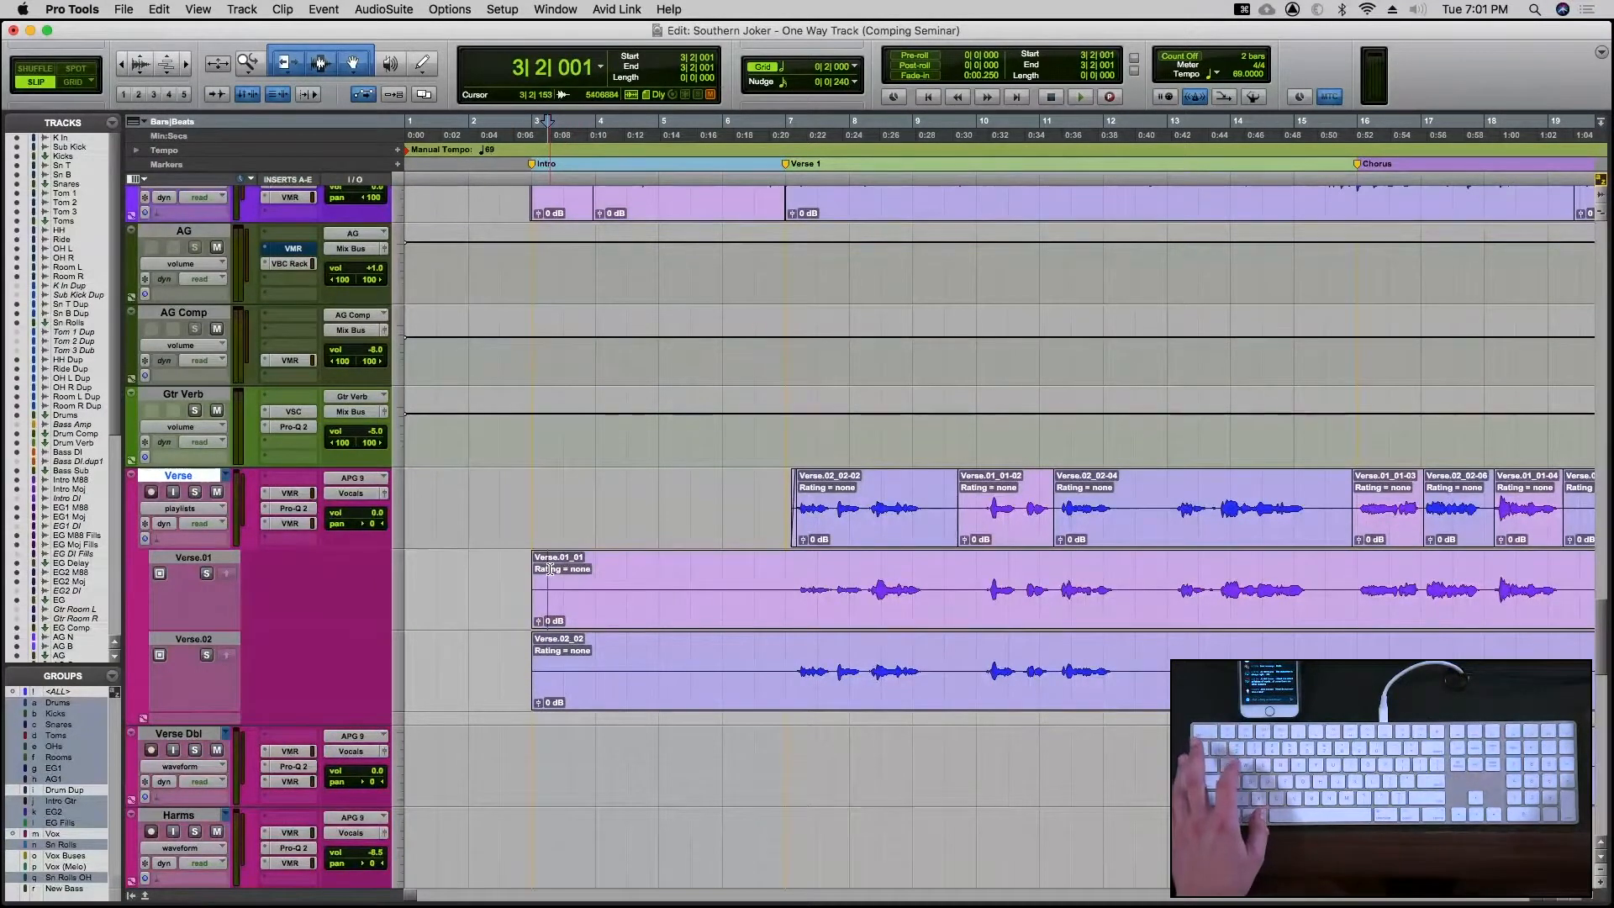
pyautogui.rightClick(551, 570)
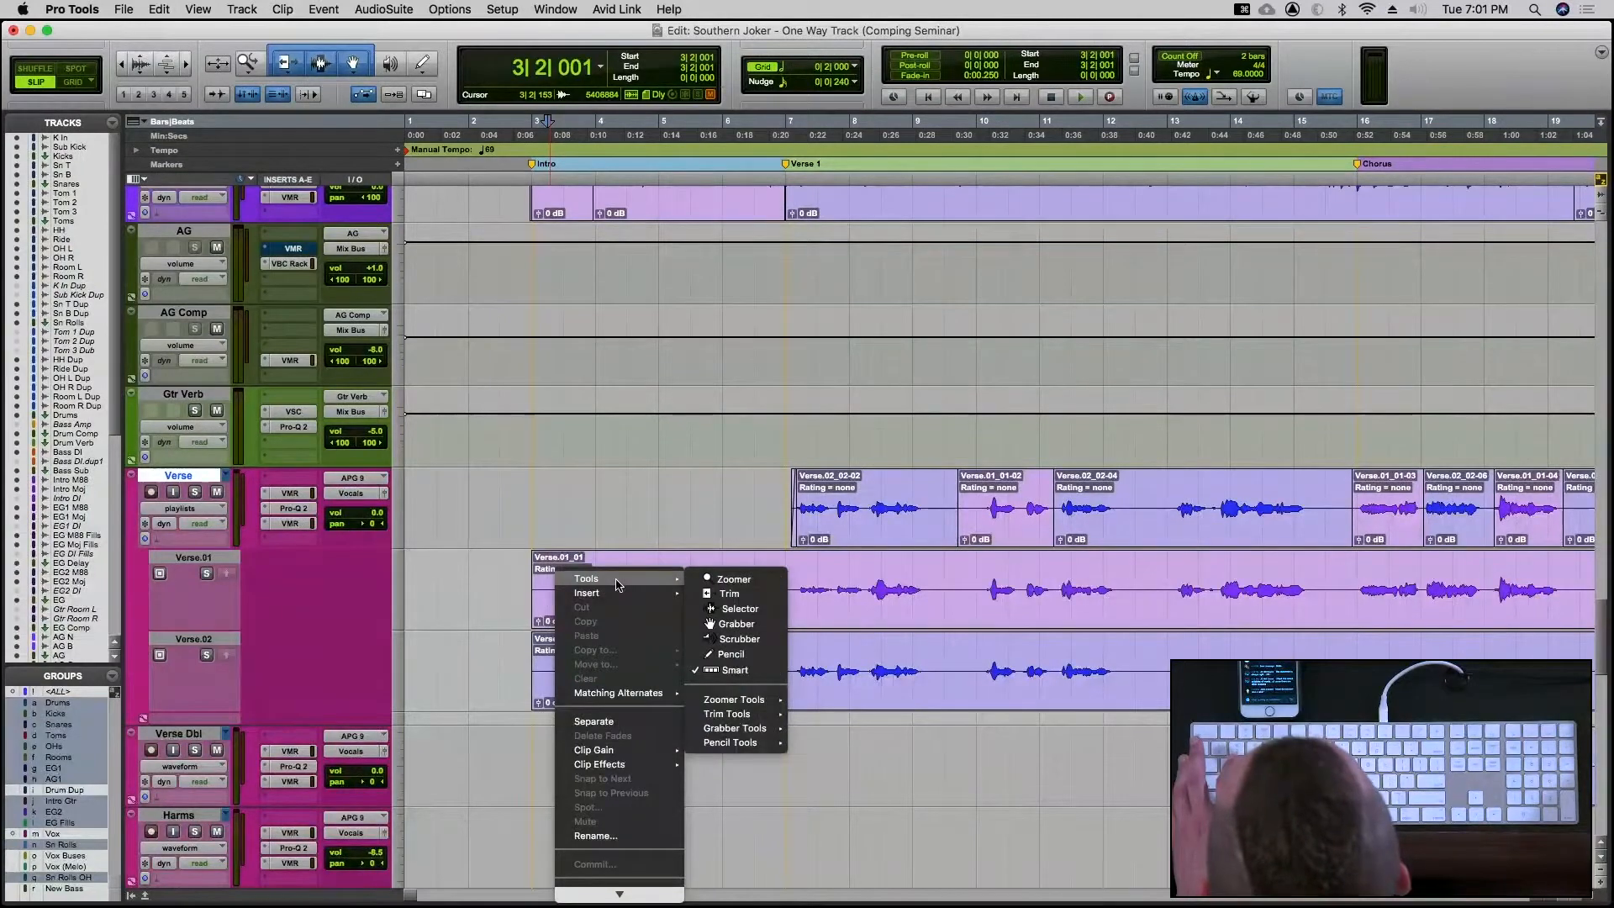
pyautogui.click(473, 536)
pyautogui.click(618, 597)
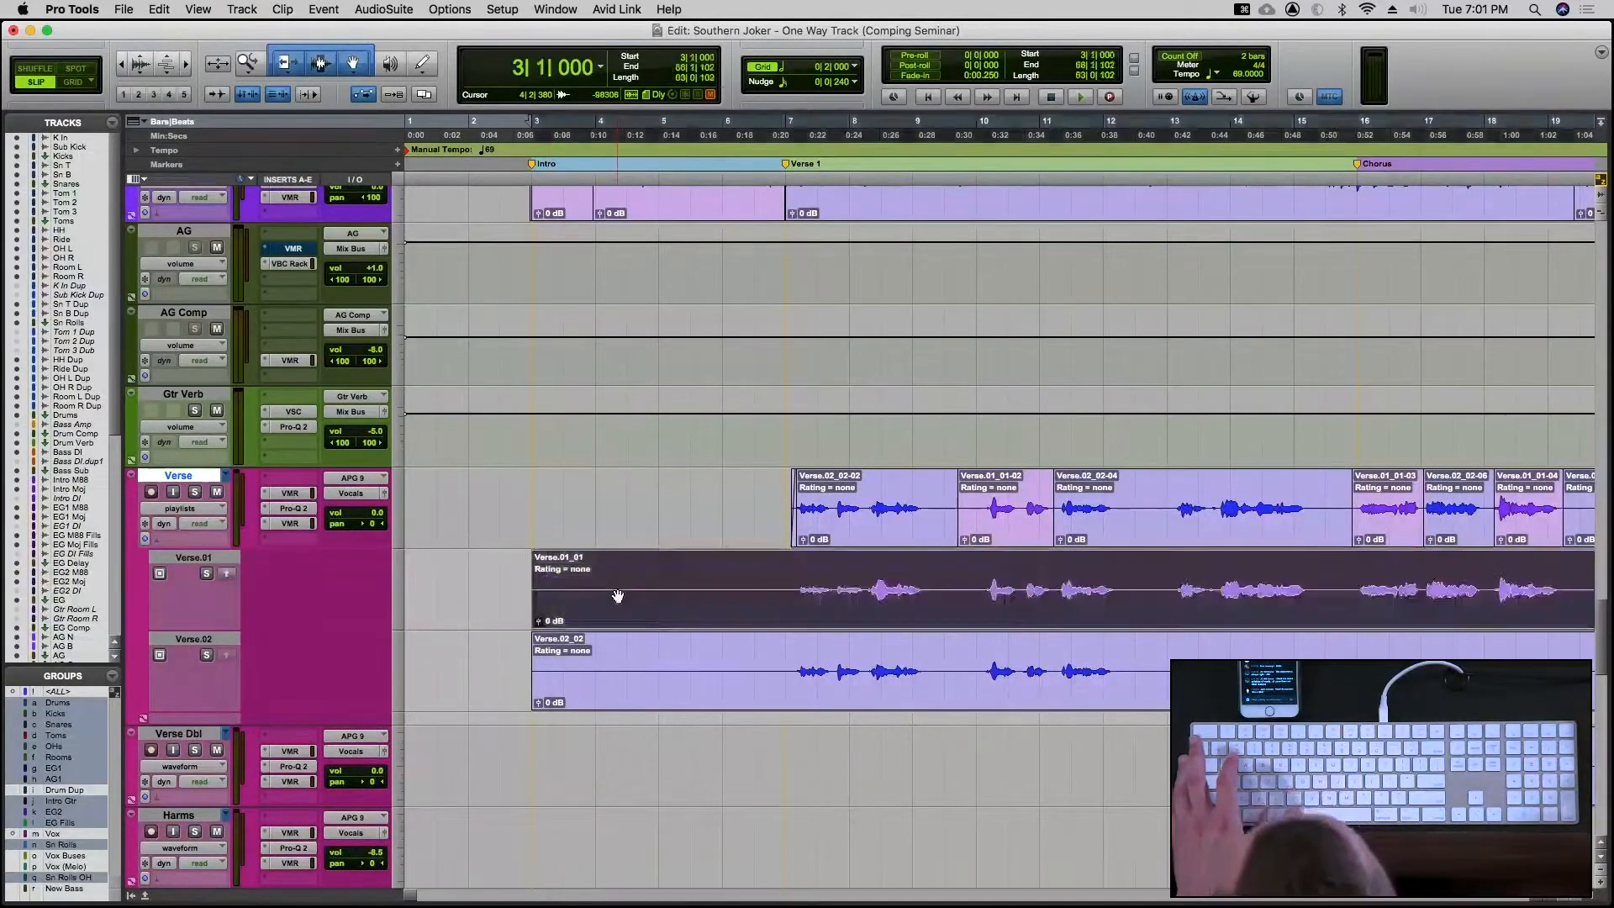
# Inspect the rating choices available for the selected Verse.01_01 clip without applying one
pyautogui.rightClick(578, 577)
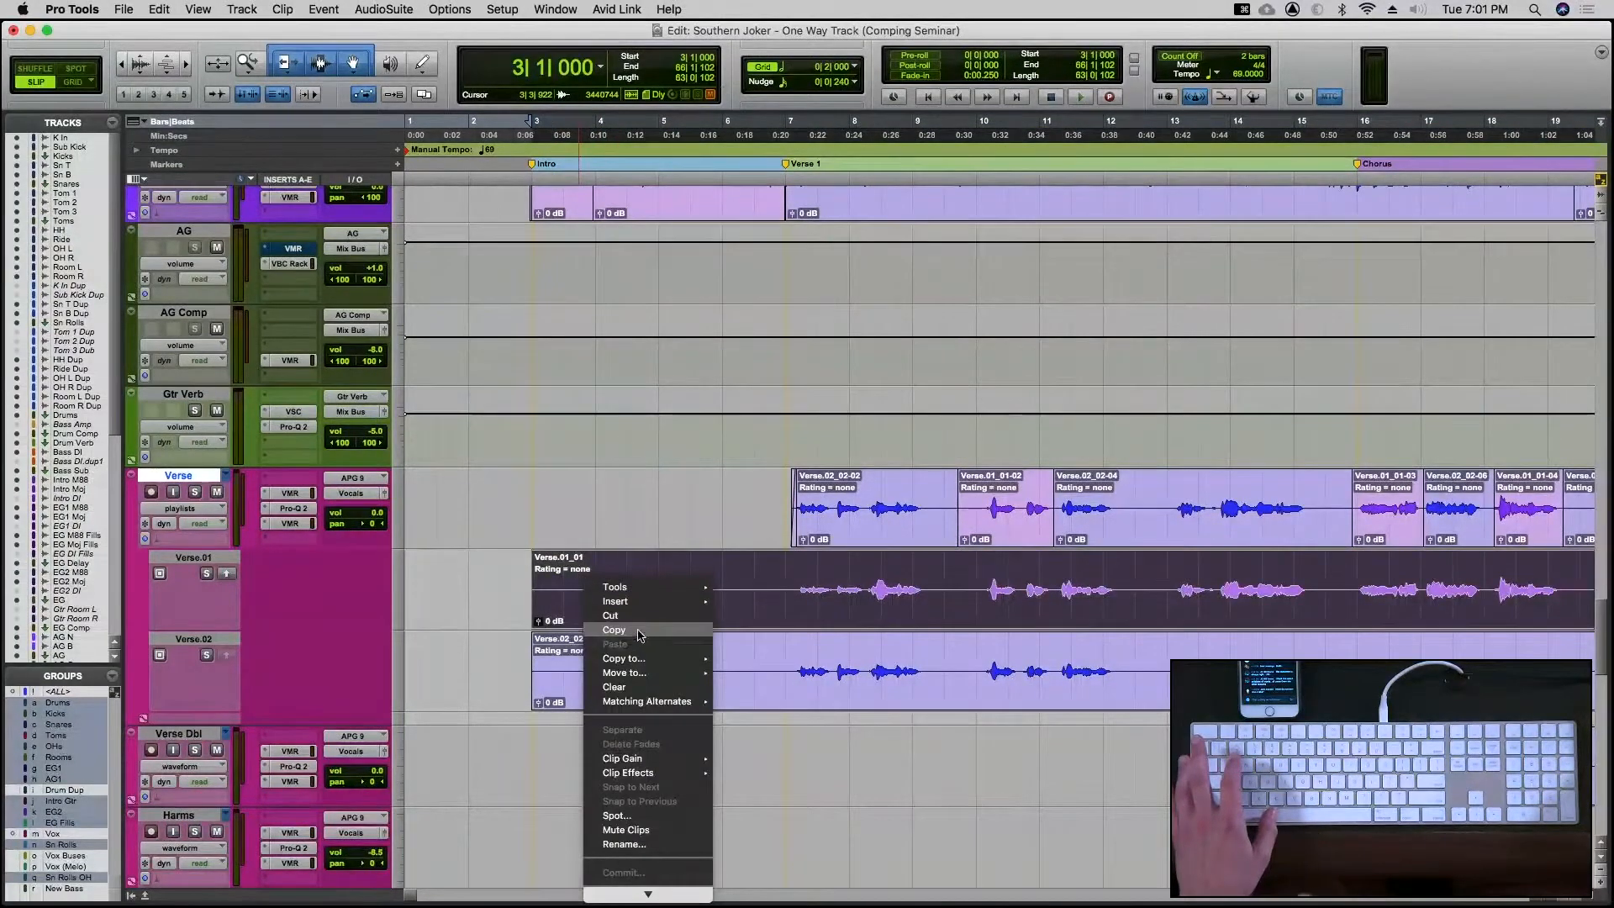
pyautogui.moveTo(645, 589)
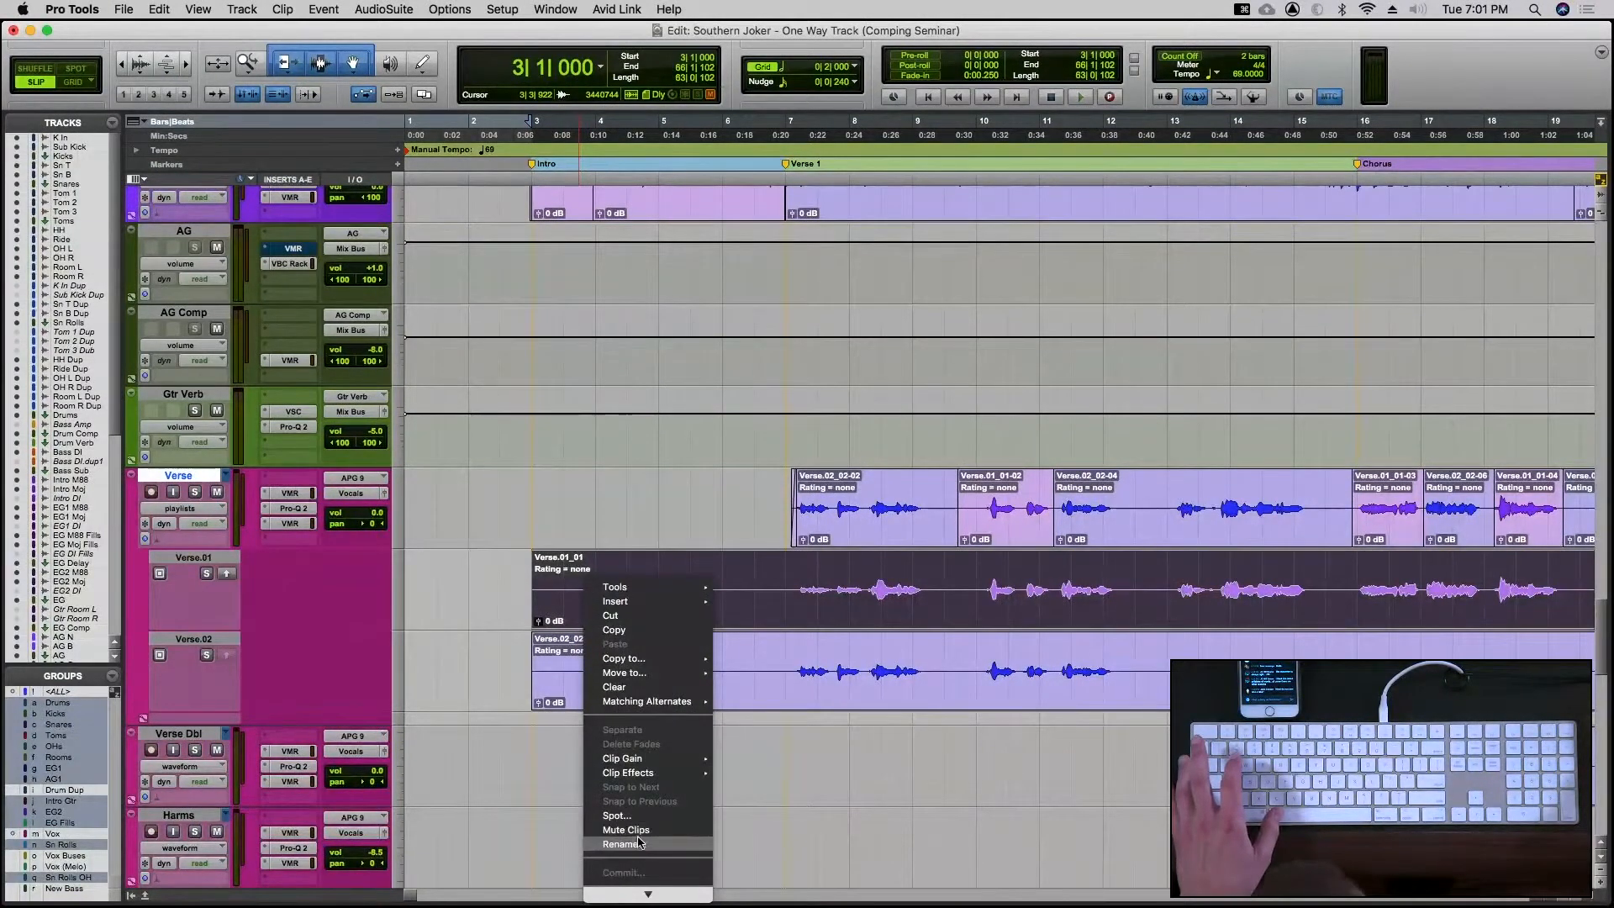
pyautogui.scroll(-2, 647, 775)
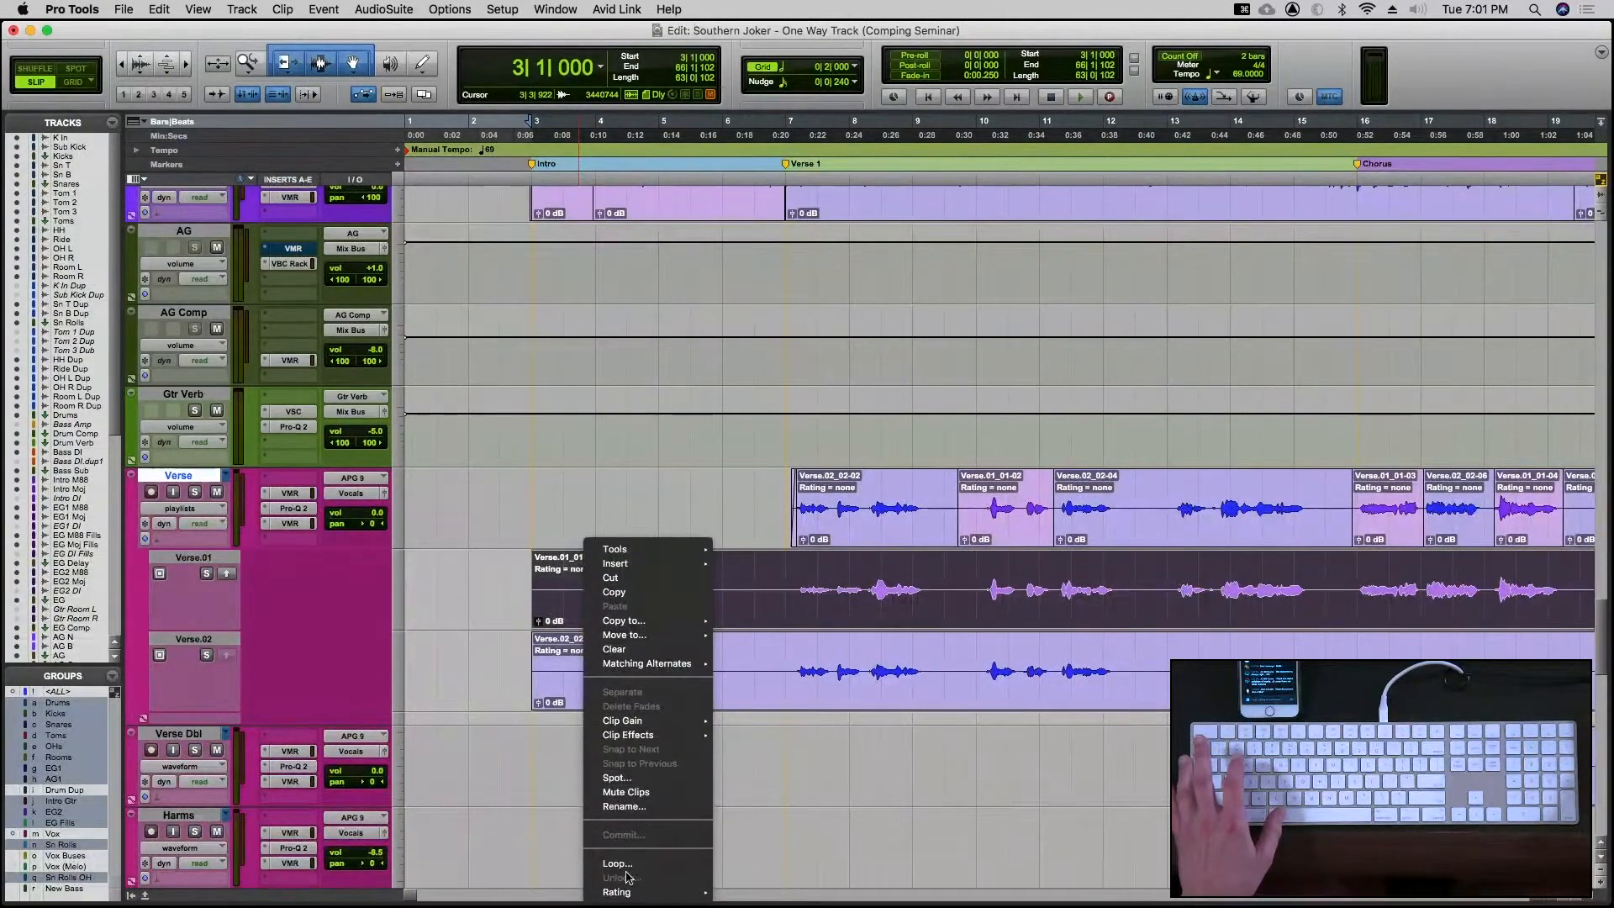
pyautogui.moveTo(629, 893)
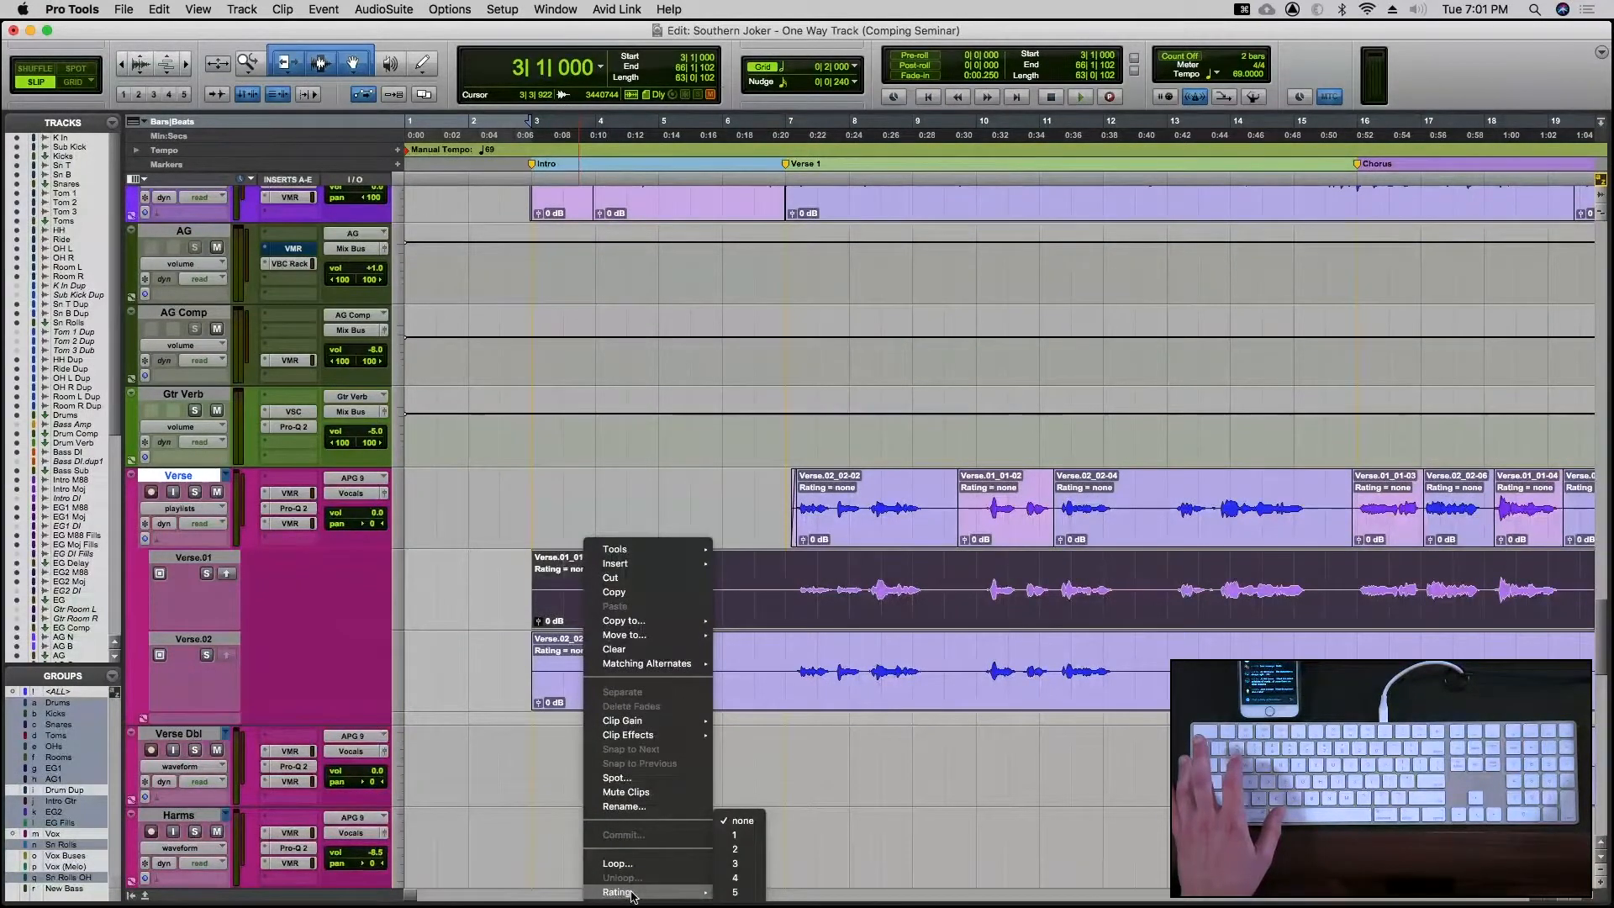
pyautogui.click(523, 589)
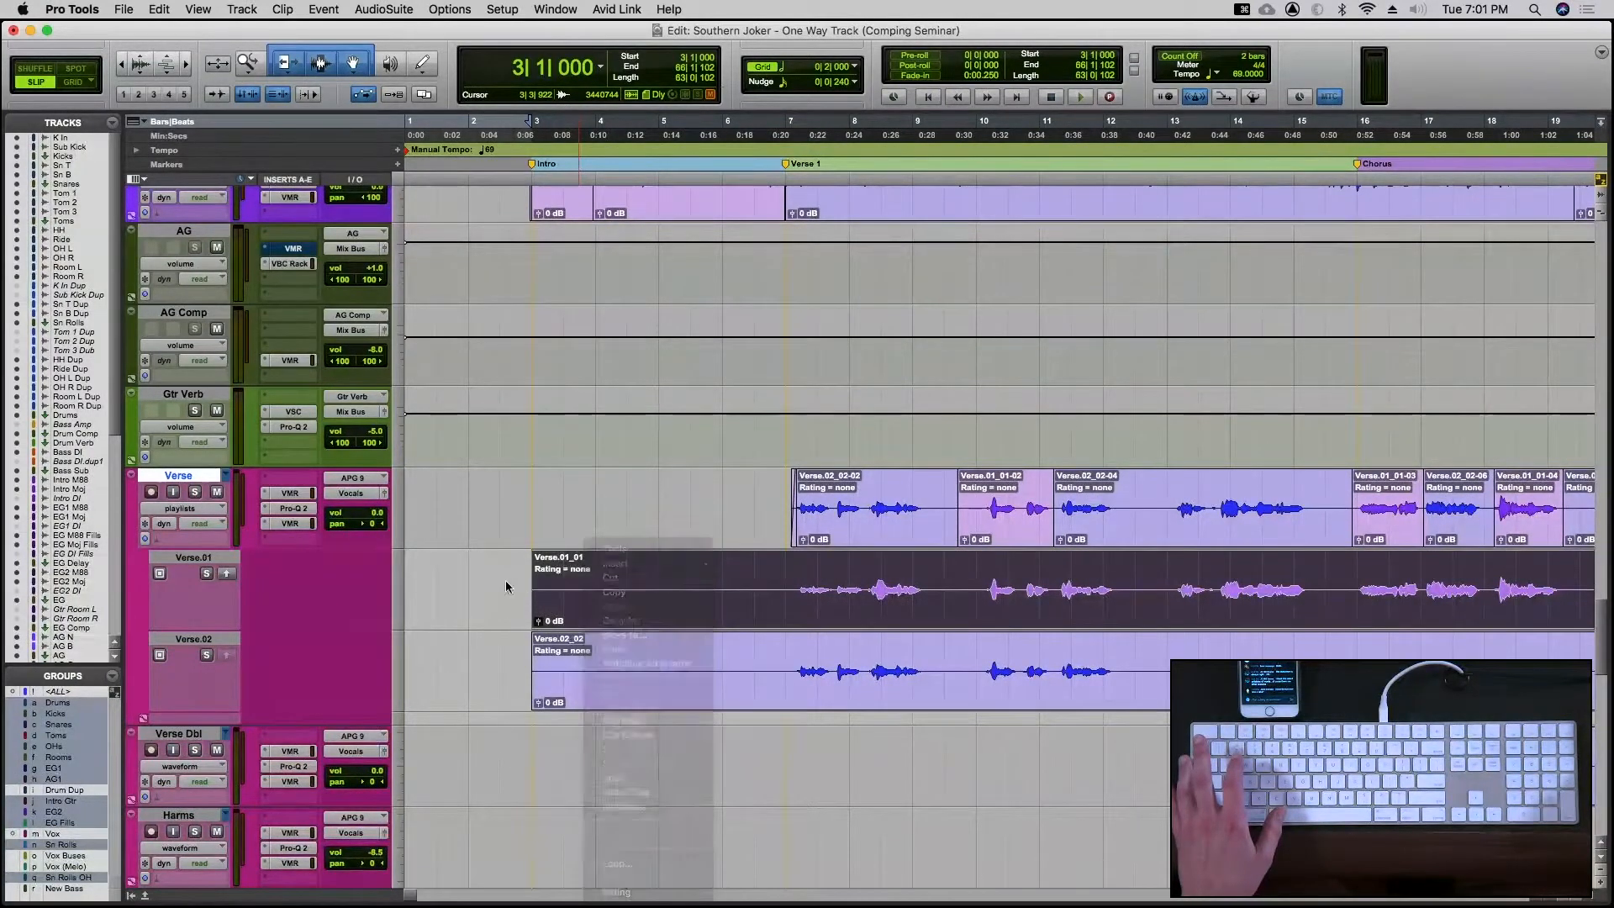
# Give the Verse.01_01 clip a rating of 3
pyautogui.rightClick(569, 597)
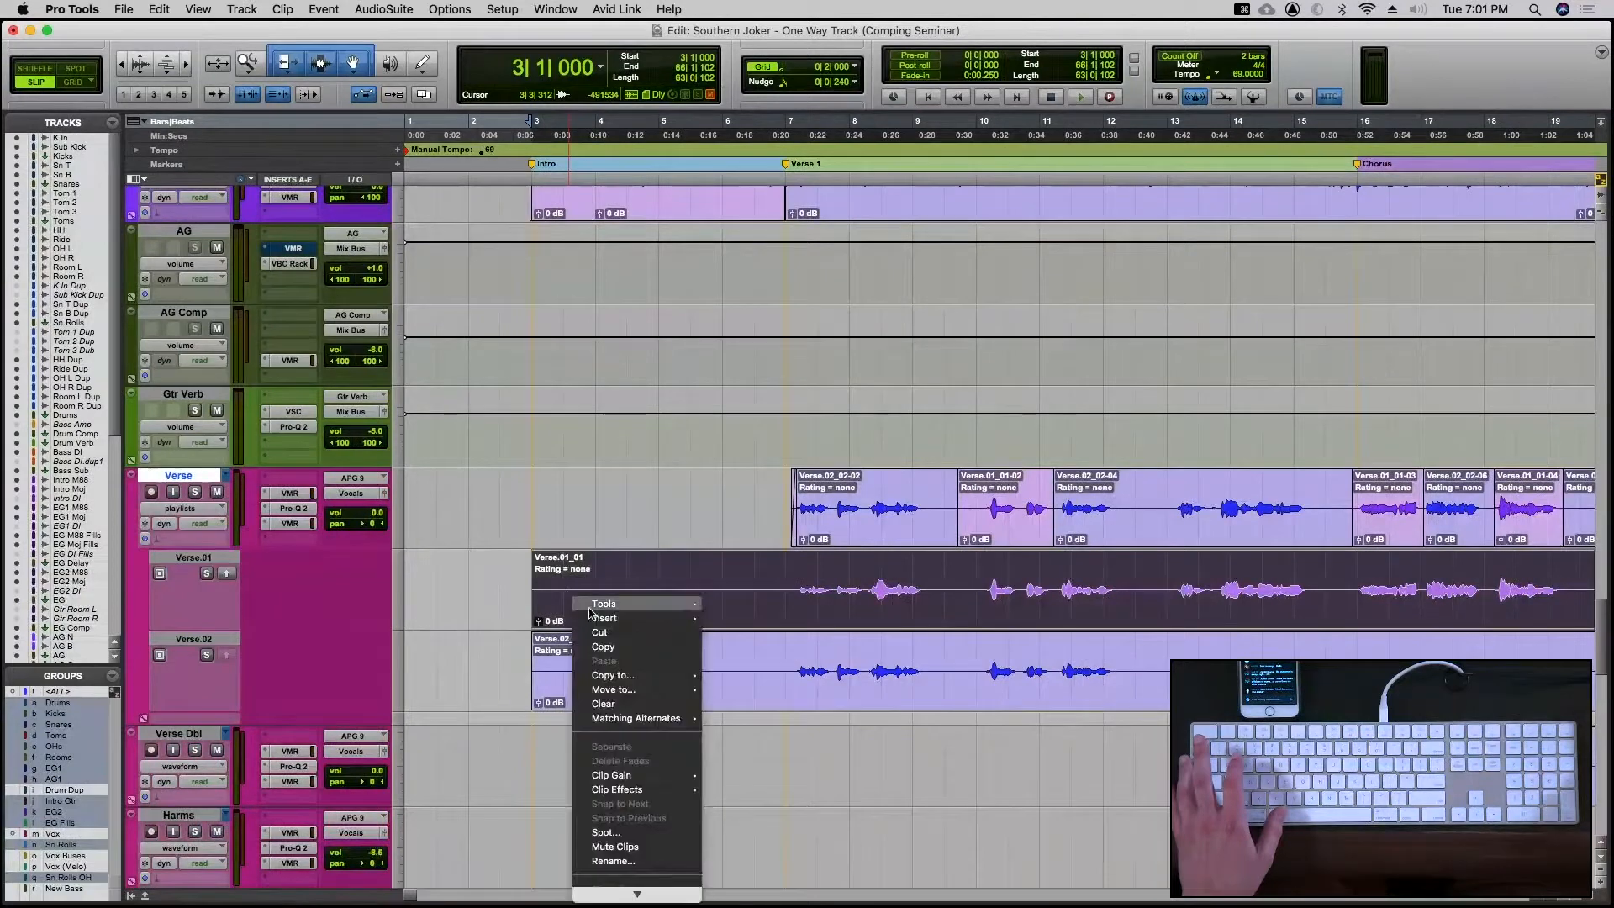
pyautogui.moveTo(620, 894)
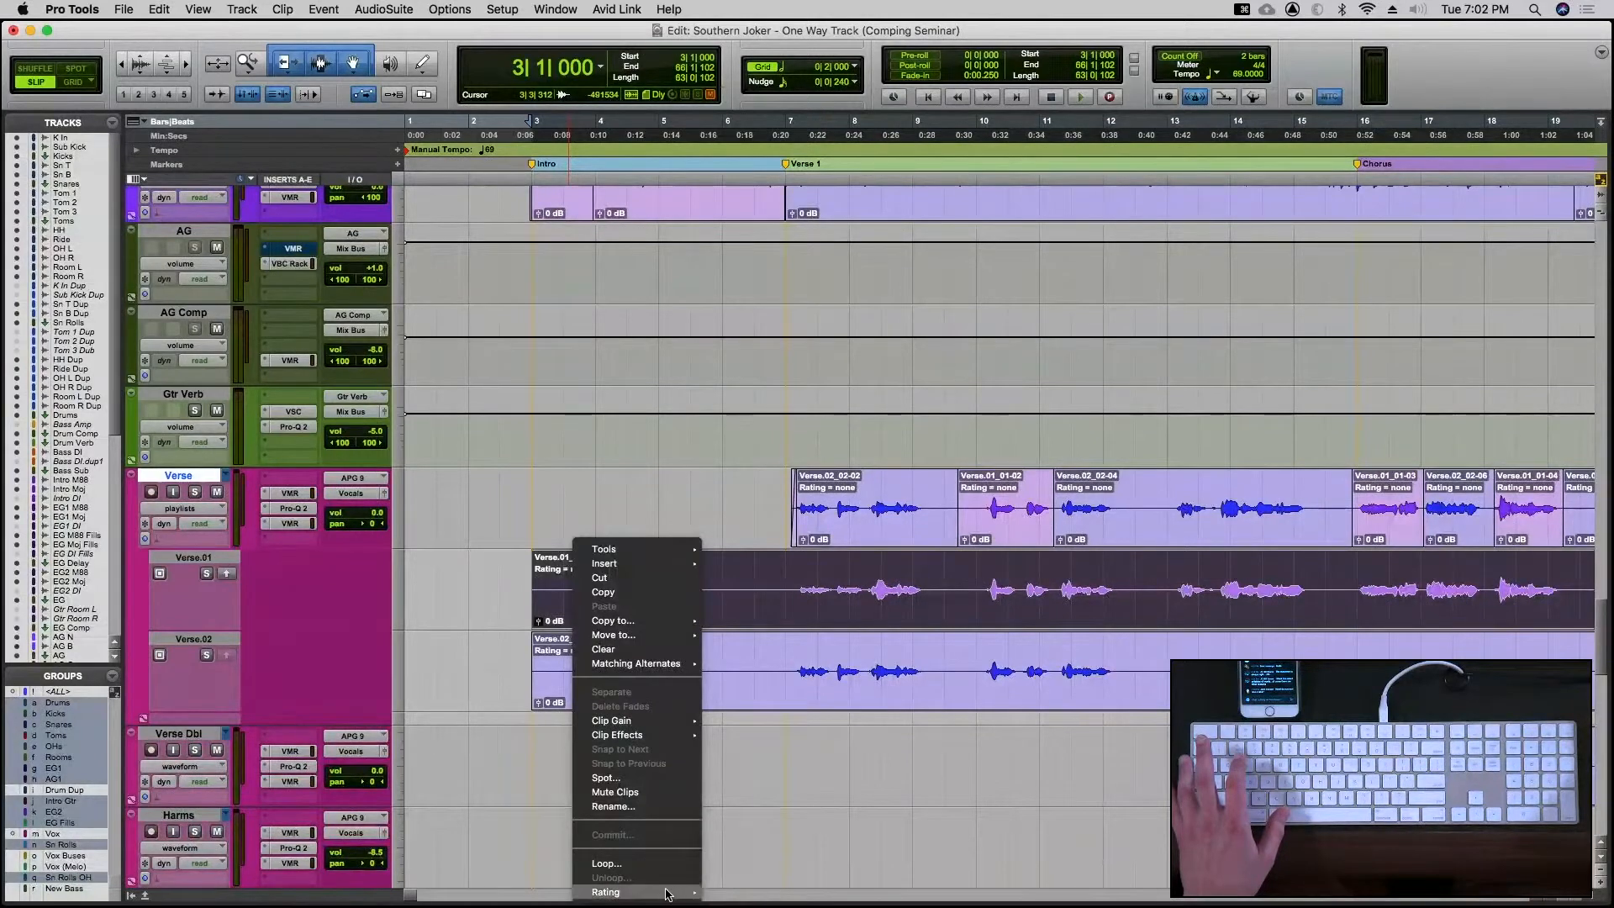
pyautogui.moveTo(672, 892)
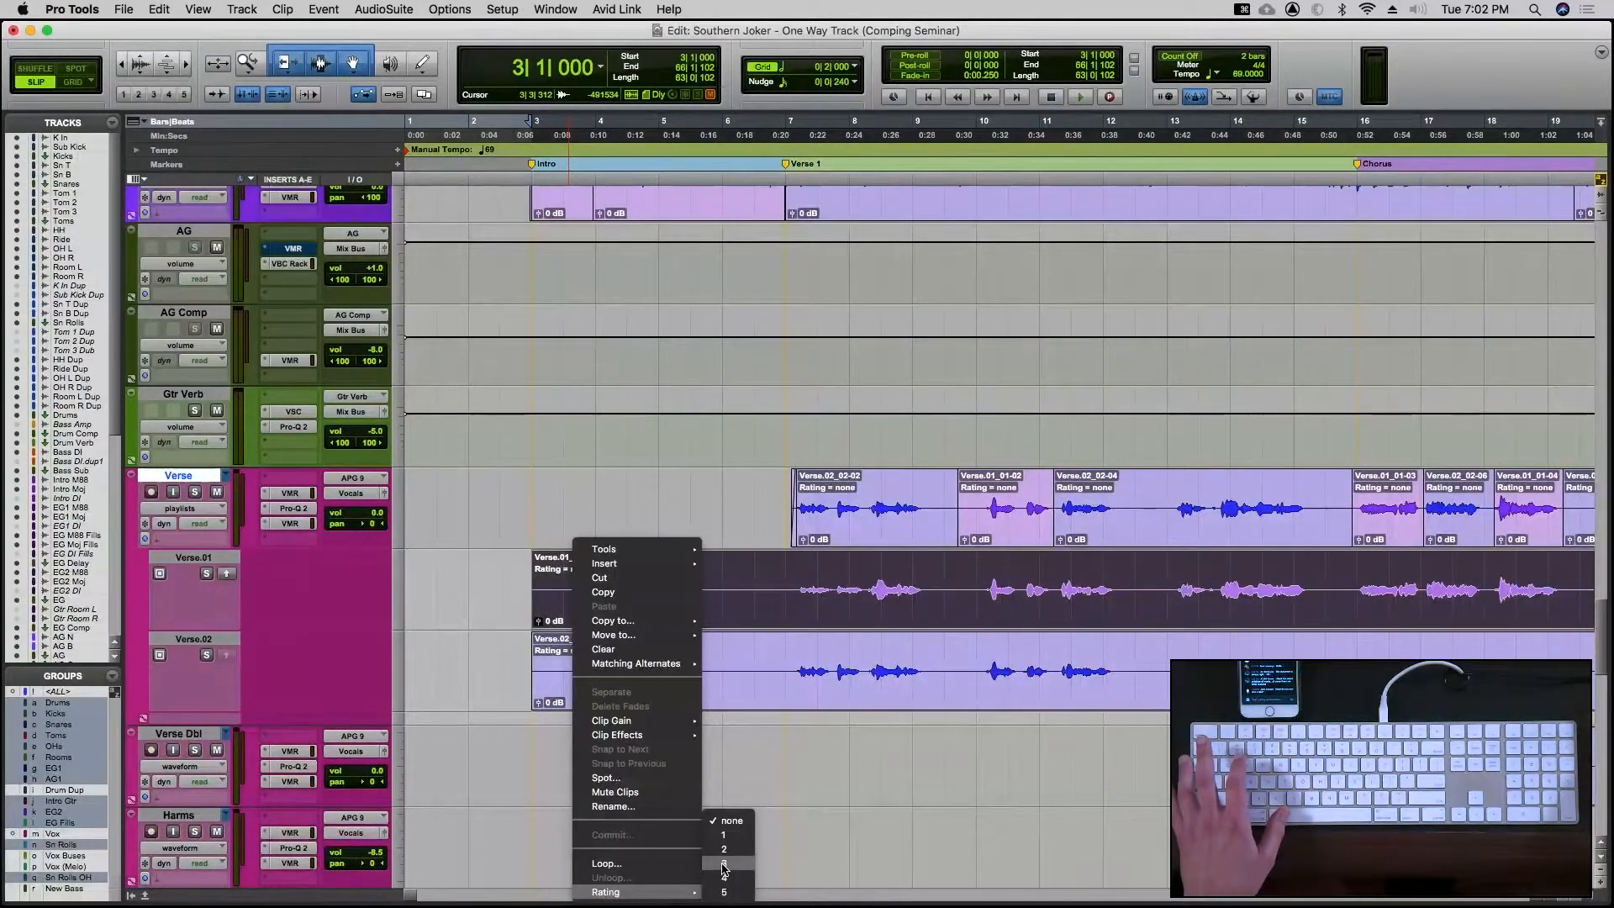
pyautogui.click(724, 865)
# Select the Verse.02_02 clip in the Verse.02 lane and give it a rating of 5
pyautogui.click(601, 680)
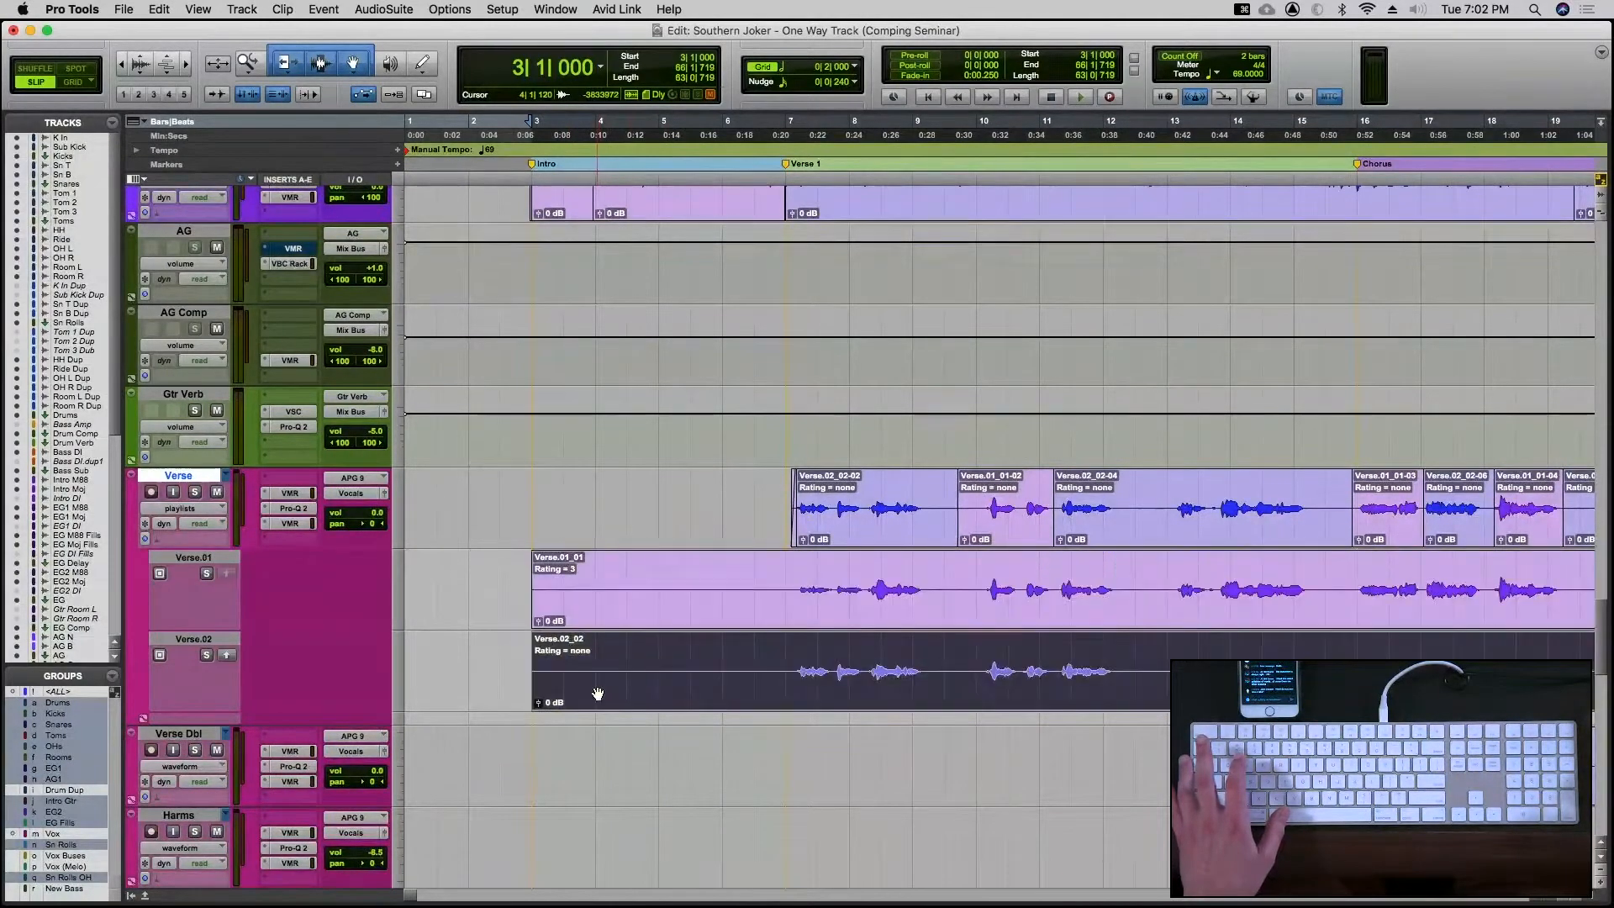
pyautogui.rightClick(597, 692)
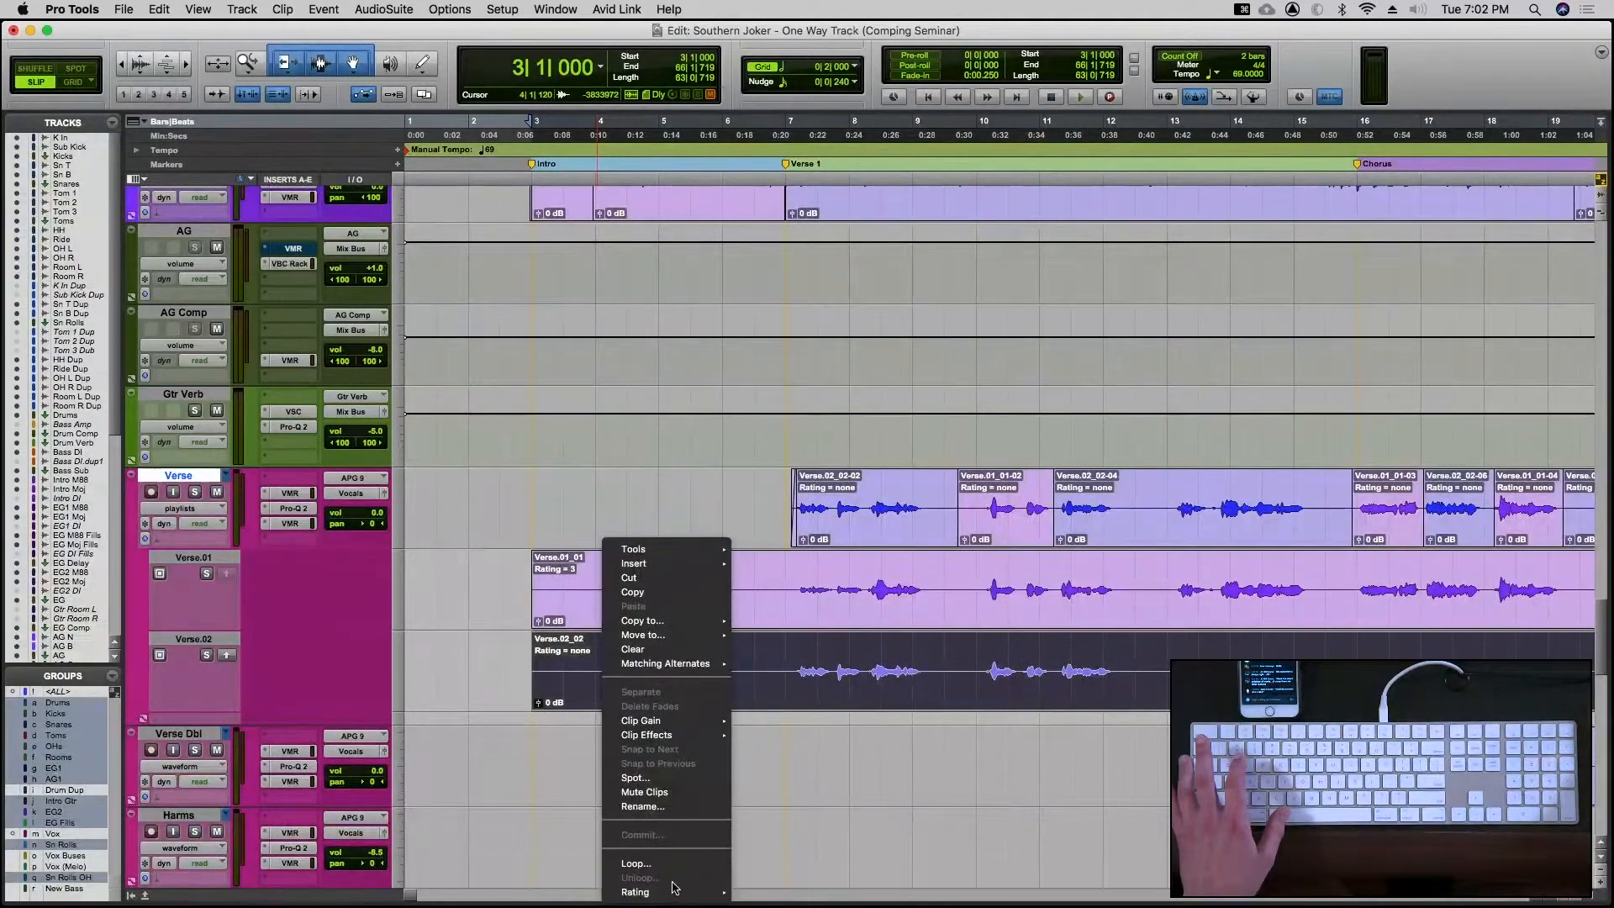
pyautogui.moveTo(676, 891)
pyautogui.click(755, 892)
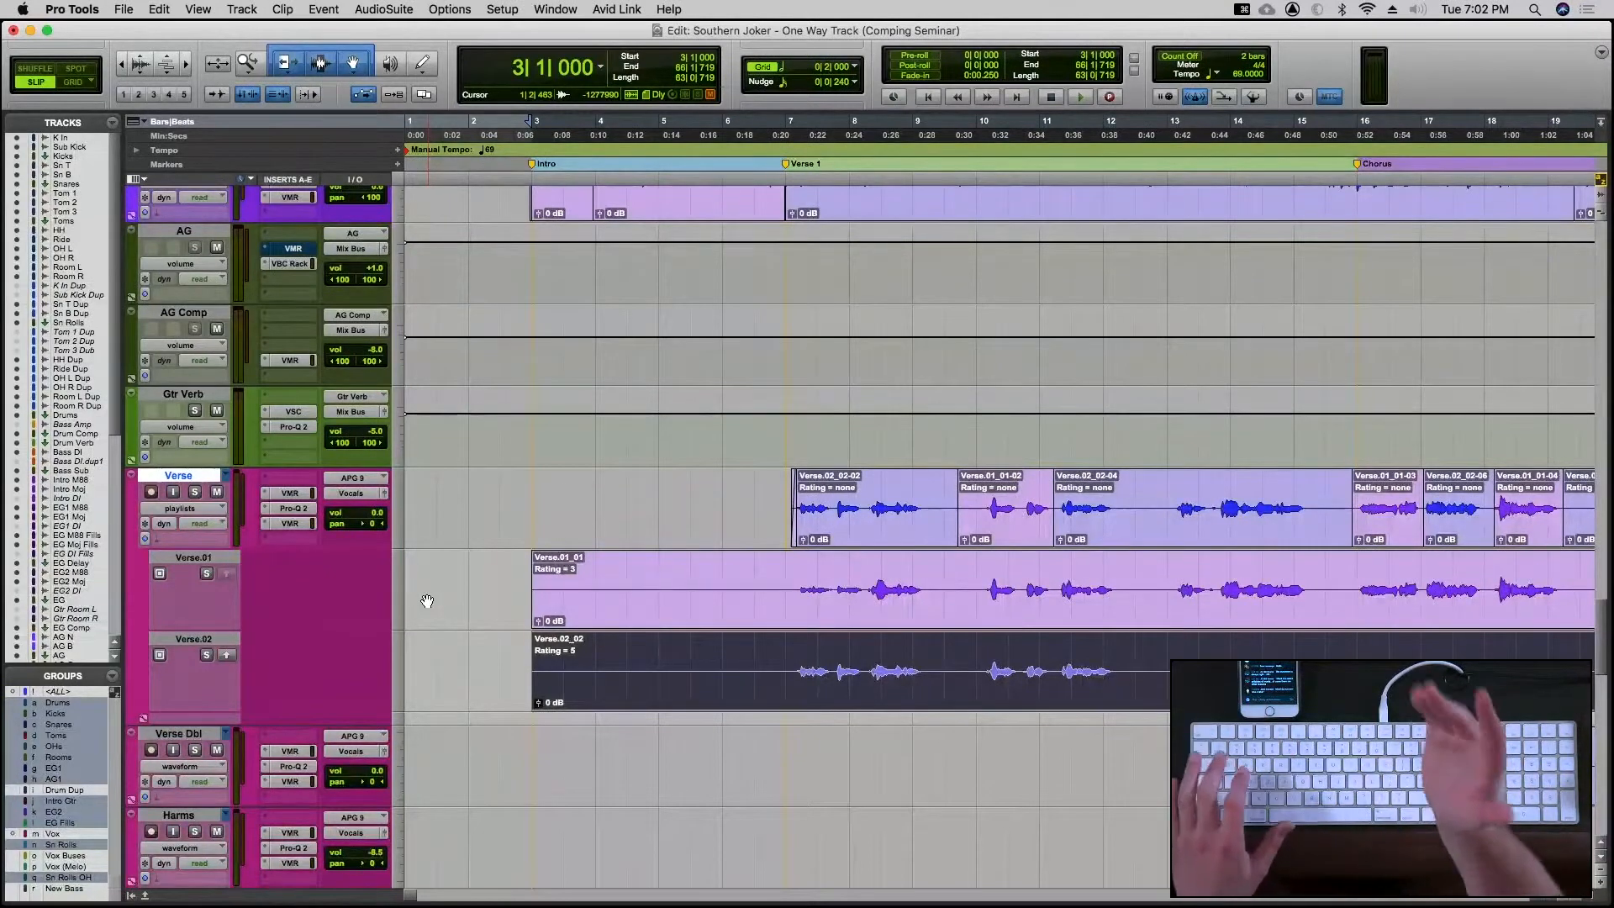
# Reset the ratings of the Verse.02_02 and Verse.01_01 clips to none
pyautogui.rightClick(592, 697)
pyautogui.moveTo(635, 901)
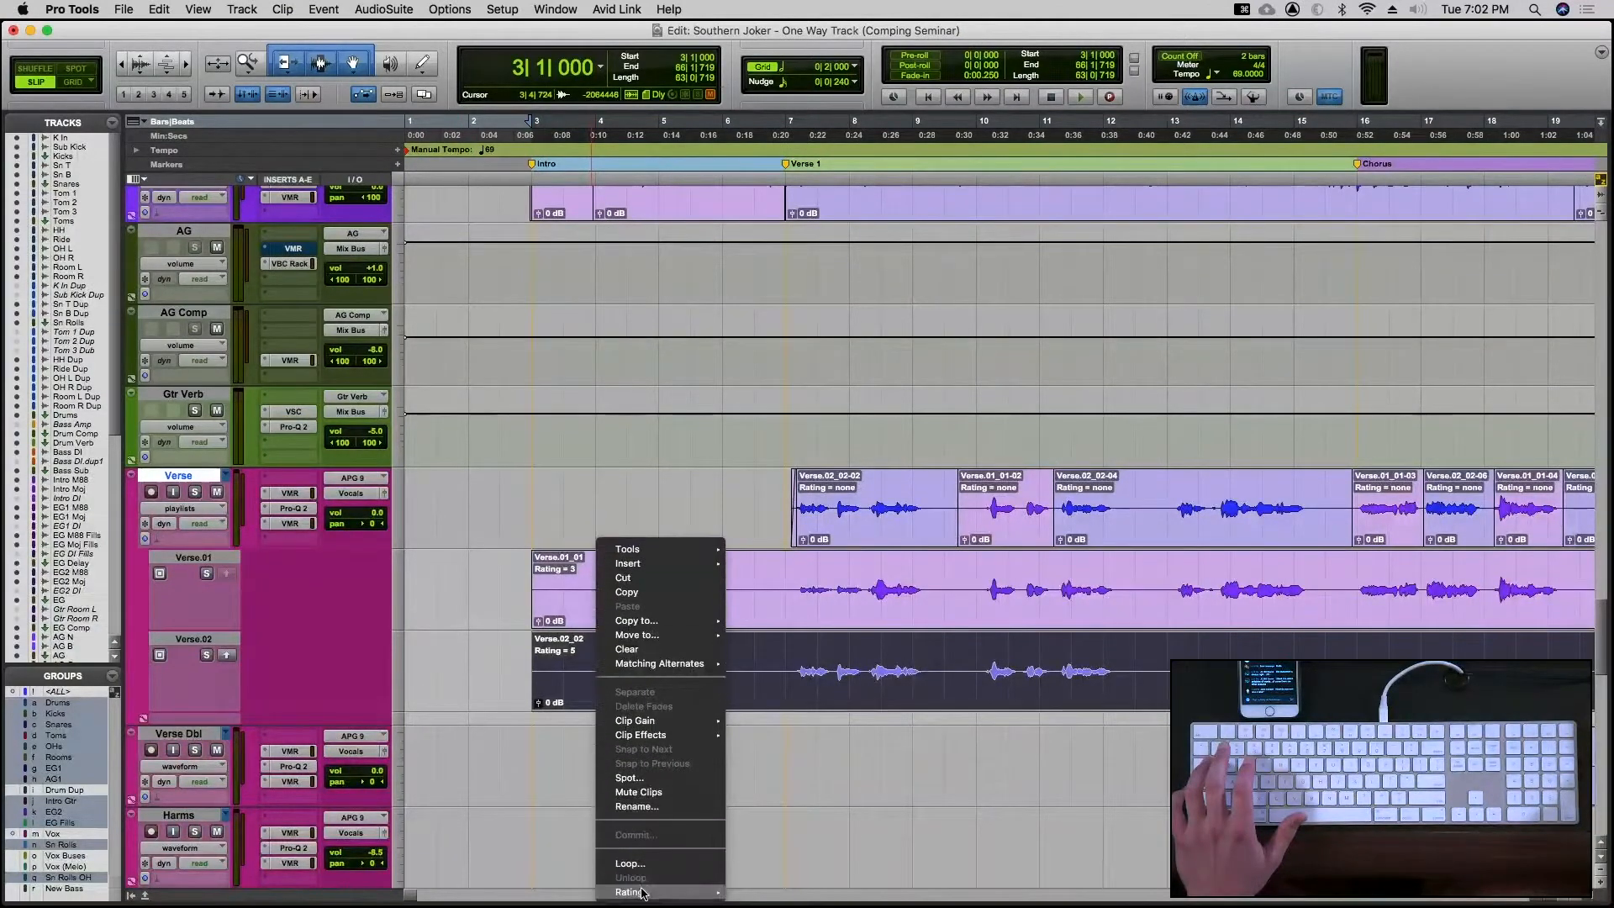
pyautogui.moveTo(717, 891)
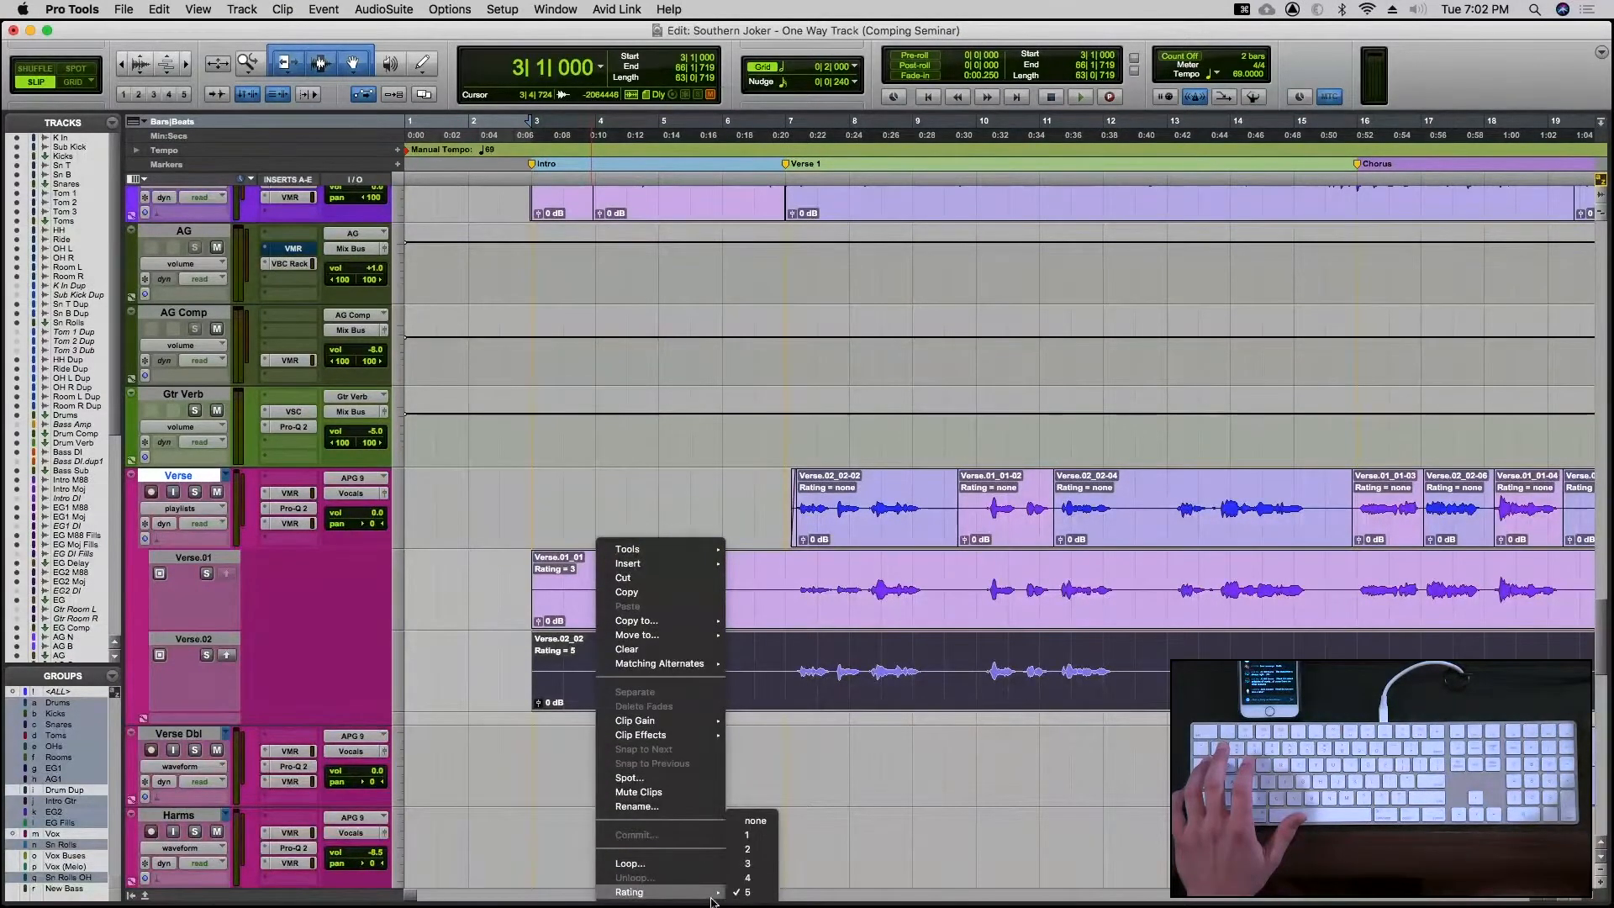
pyautogui.click(757, 819)
pyautogui.rightClick(573, 616)
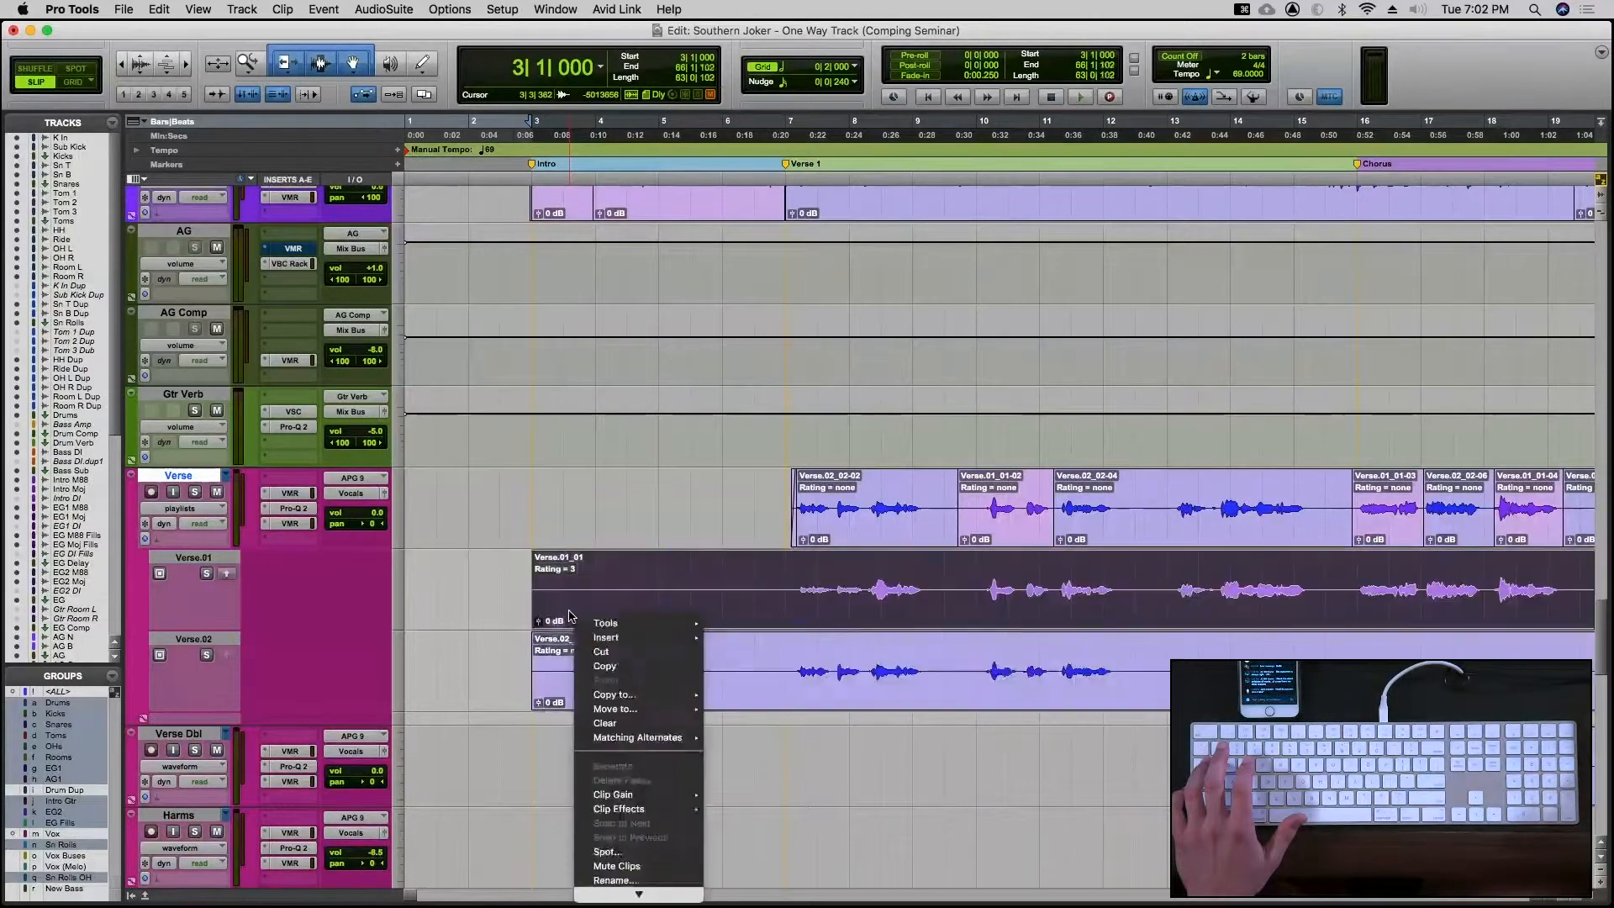
pyautogui.moveTo(634, 901)
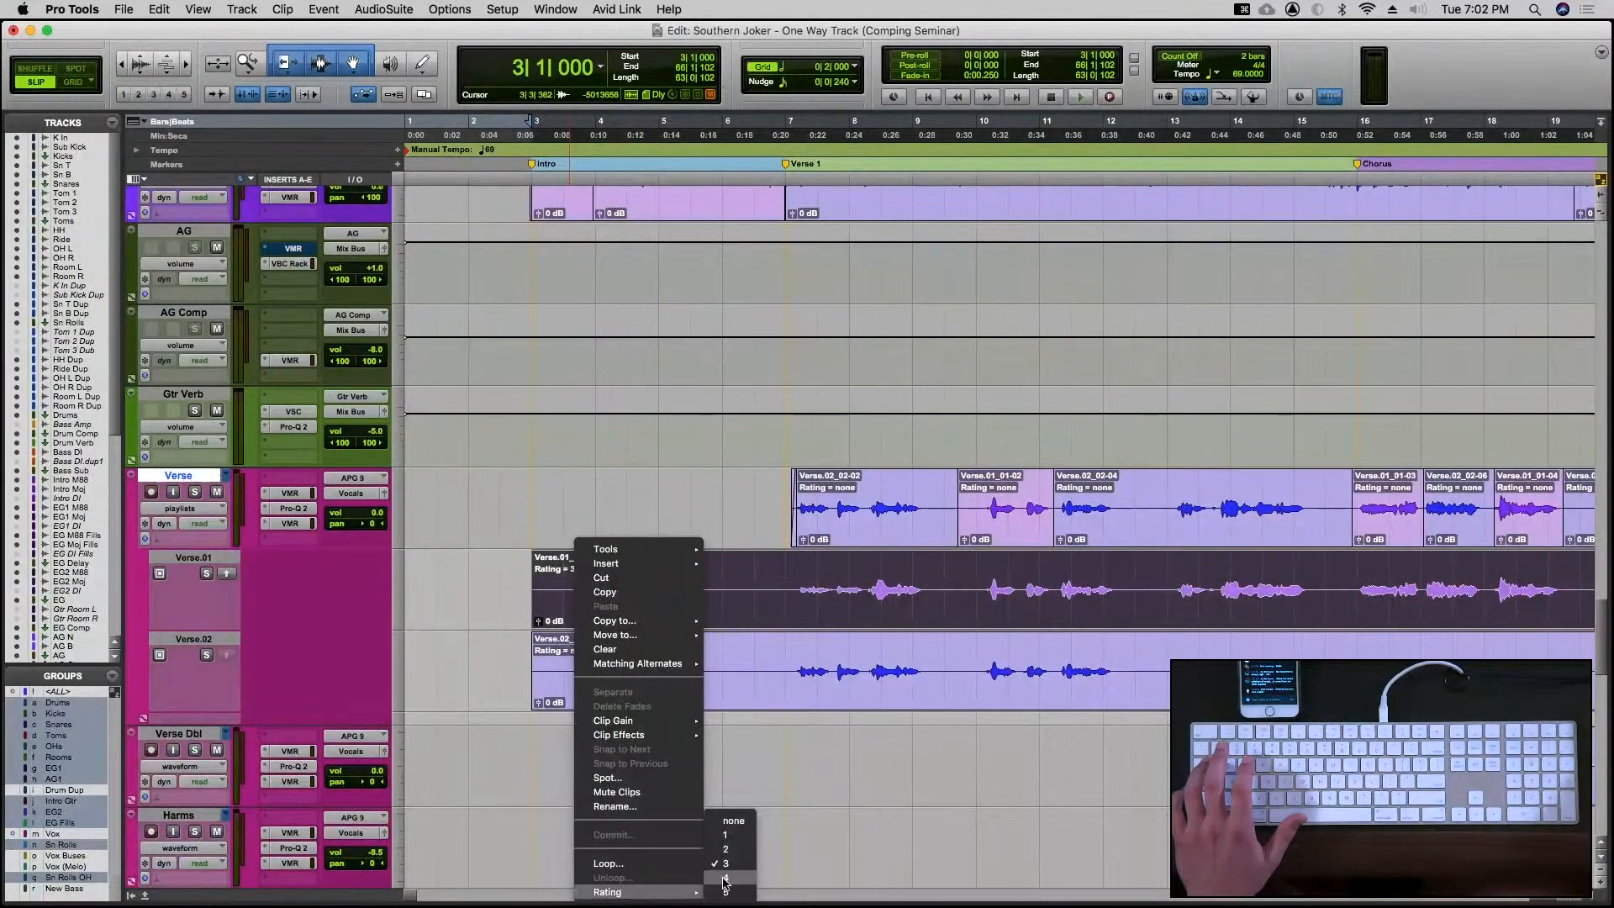
pyautogui.click(733, 823)
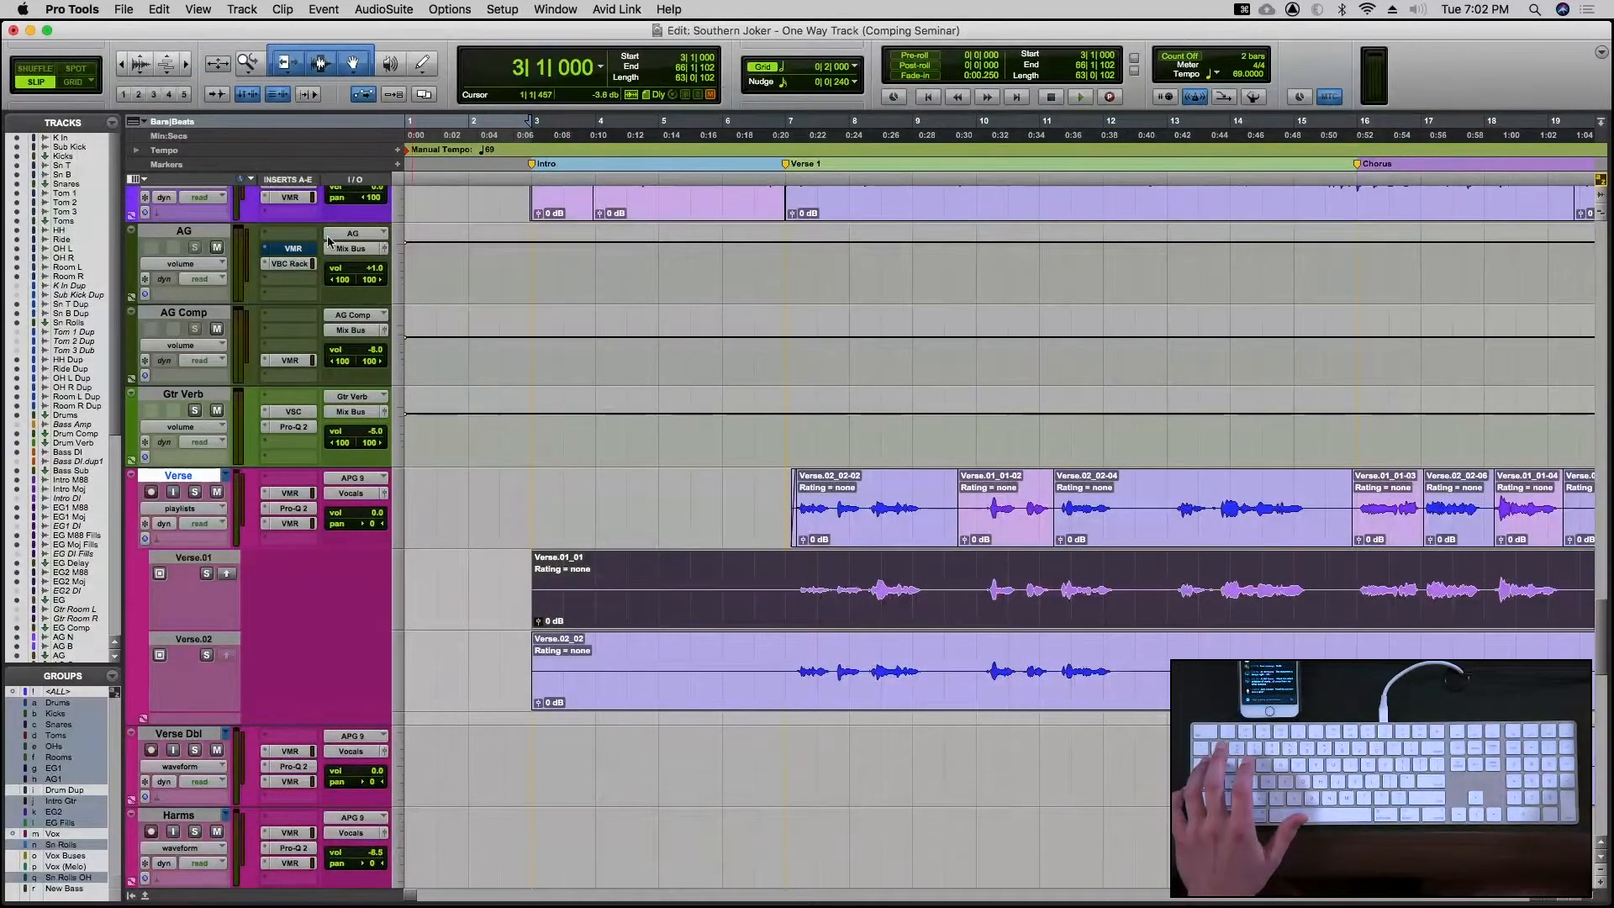
# Turn off the display of clip ratings and switch the Verse track from playlists view to waveform view
pyautogui.click(197, 10)
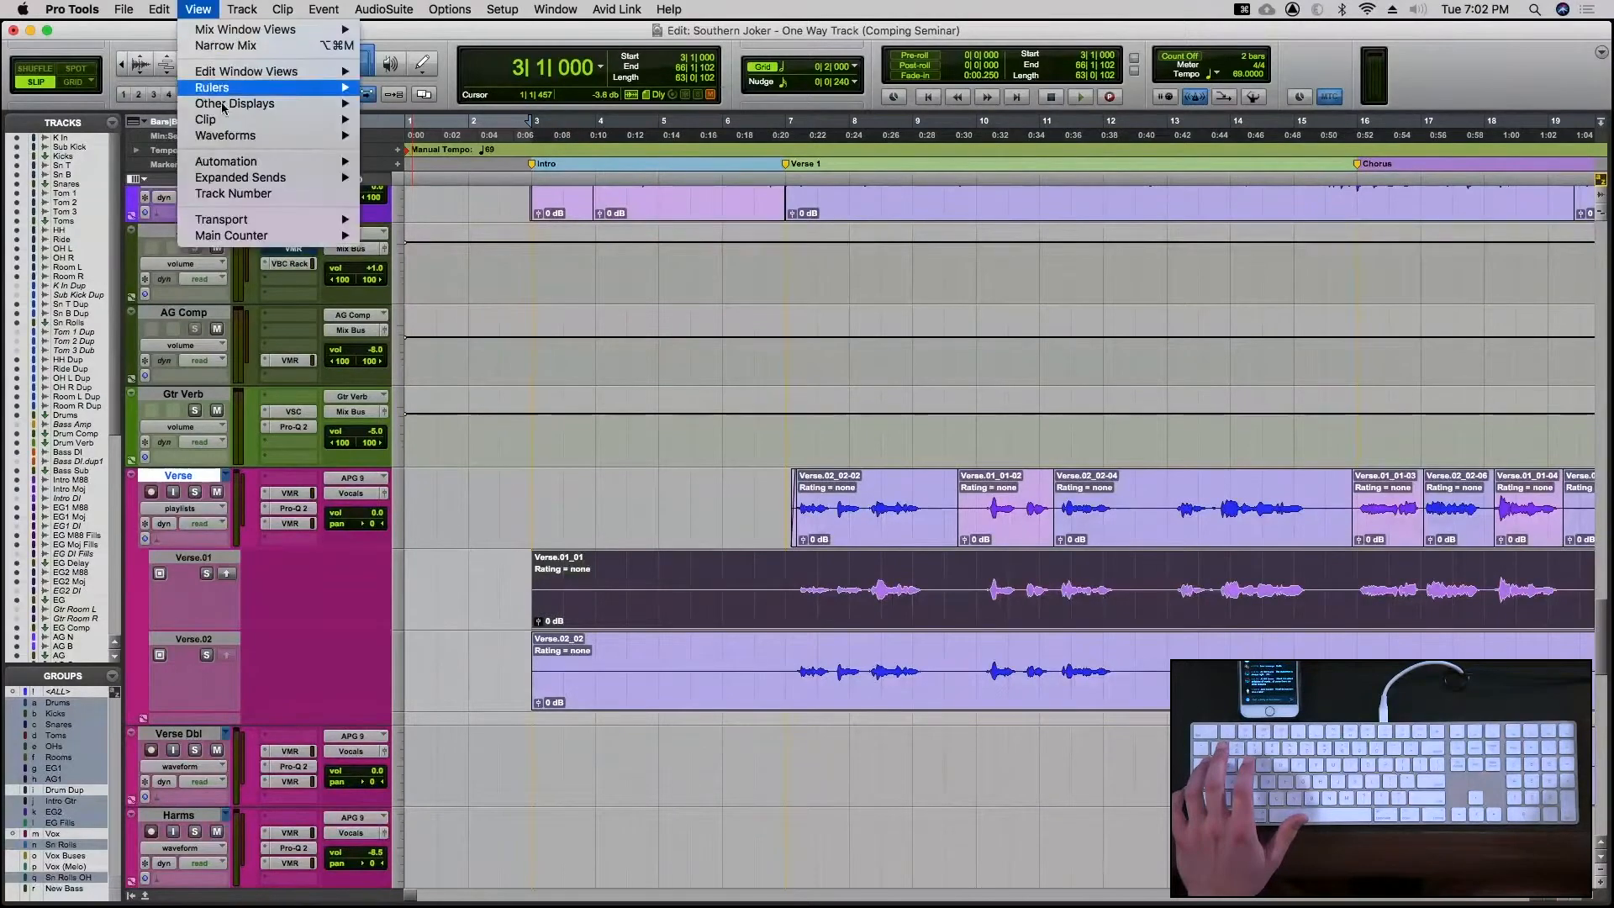
pyautogui.moveTo(252, 119)
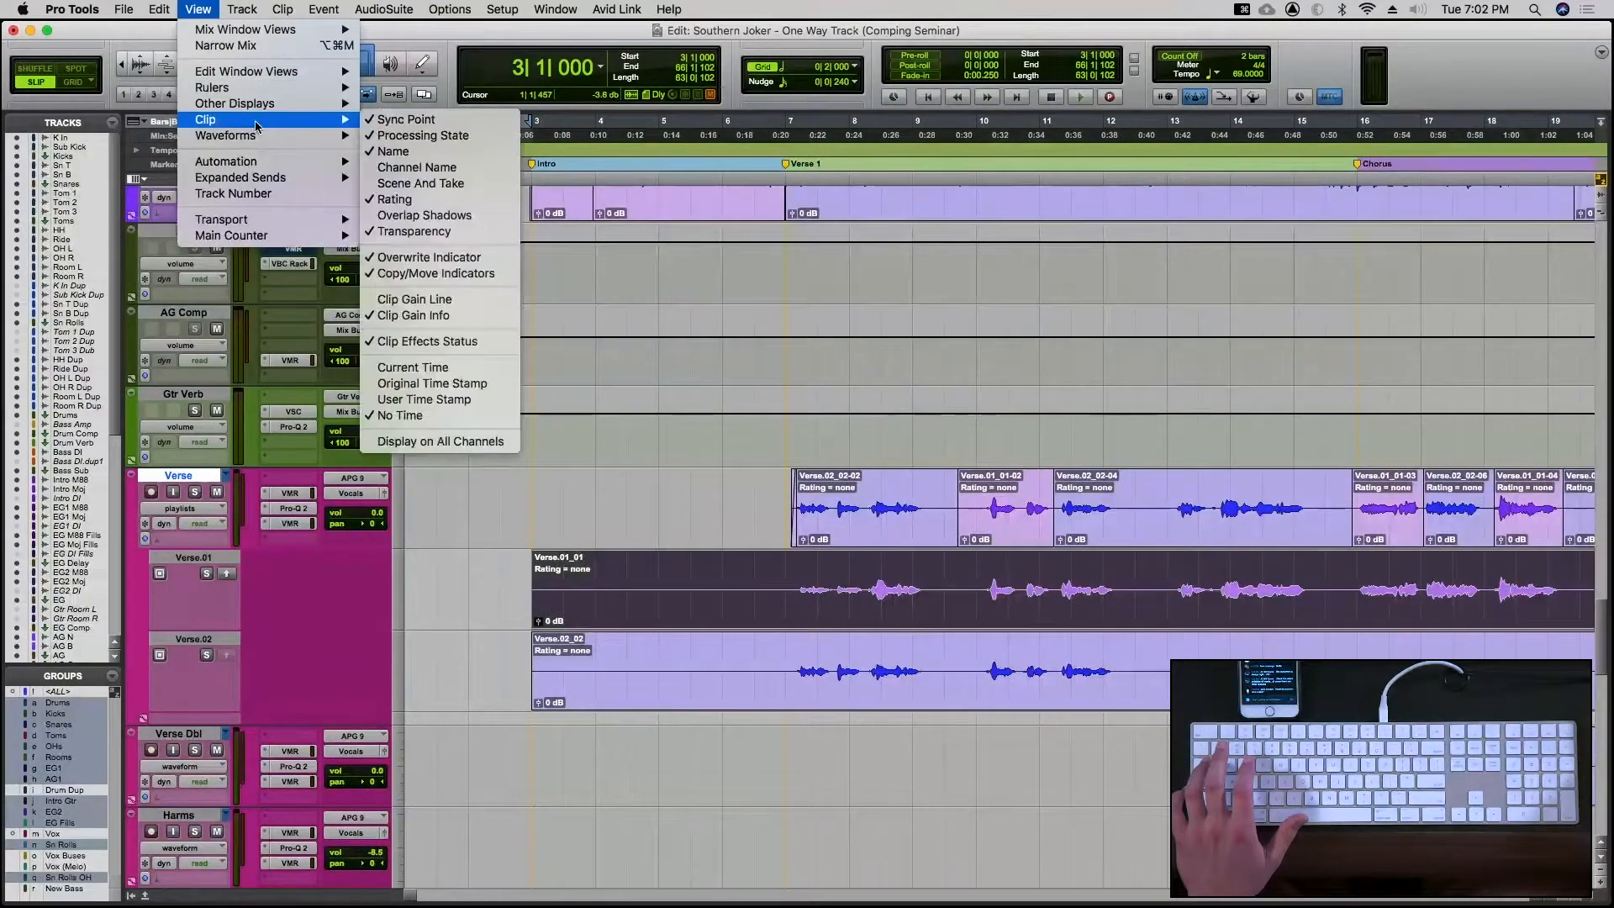
pyautogui.click(394, 200)
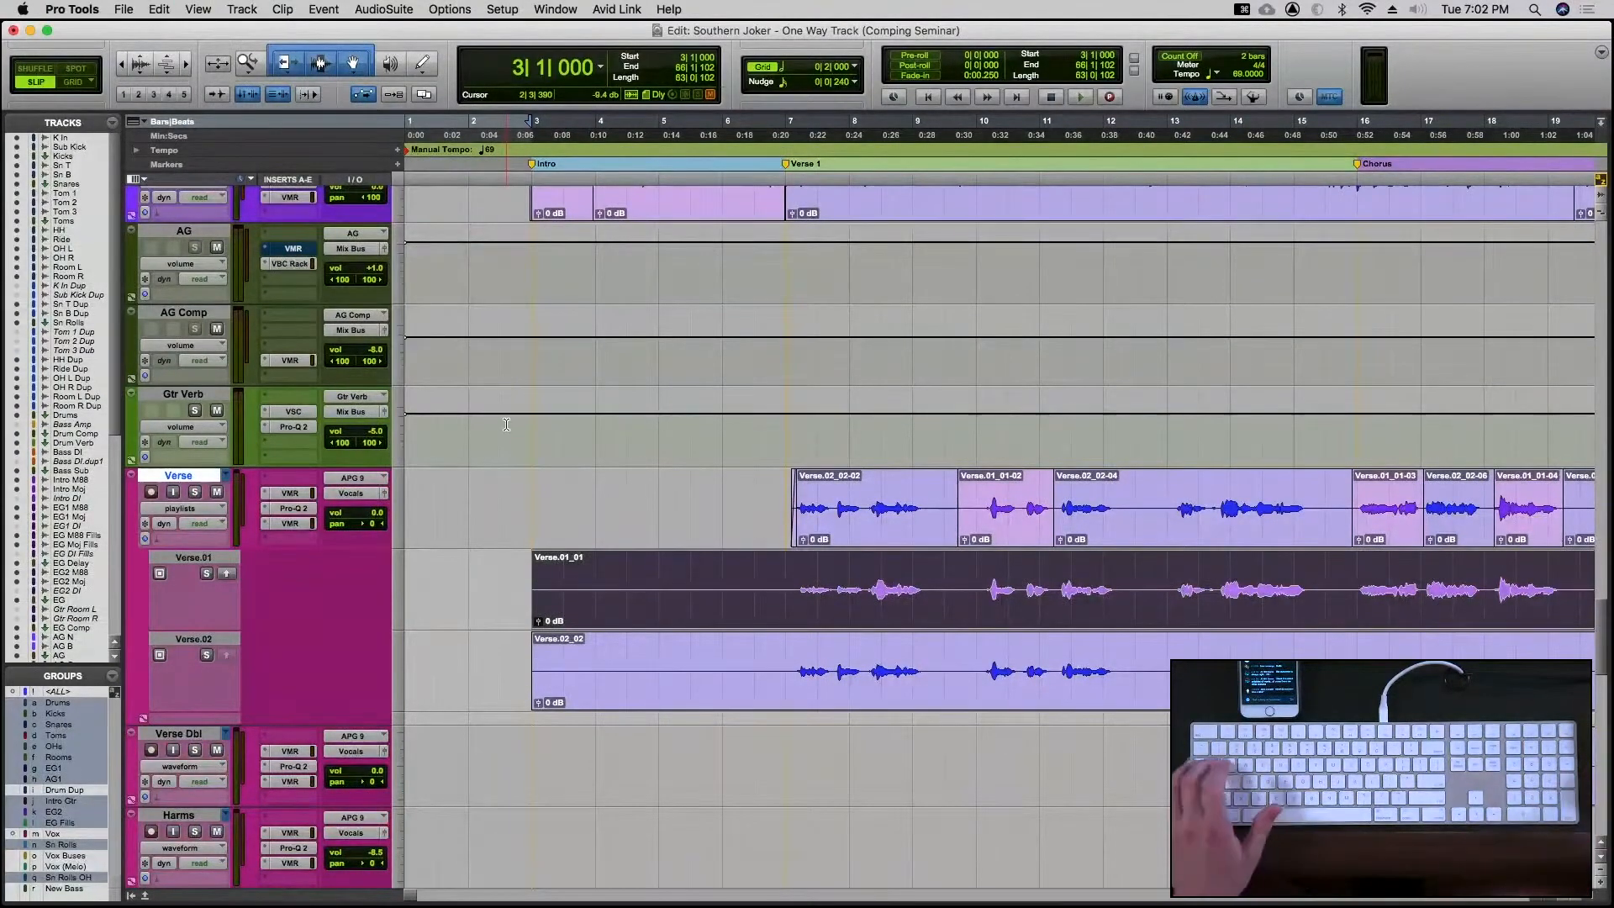
pyautogui.click(581, 482)
pyautogui.press('ctrl+super+Right')
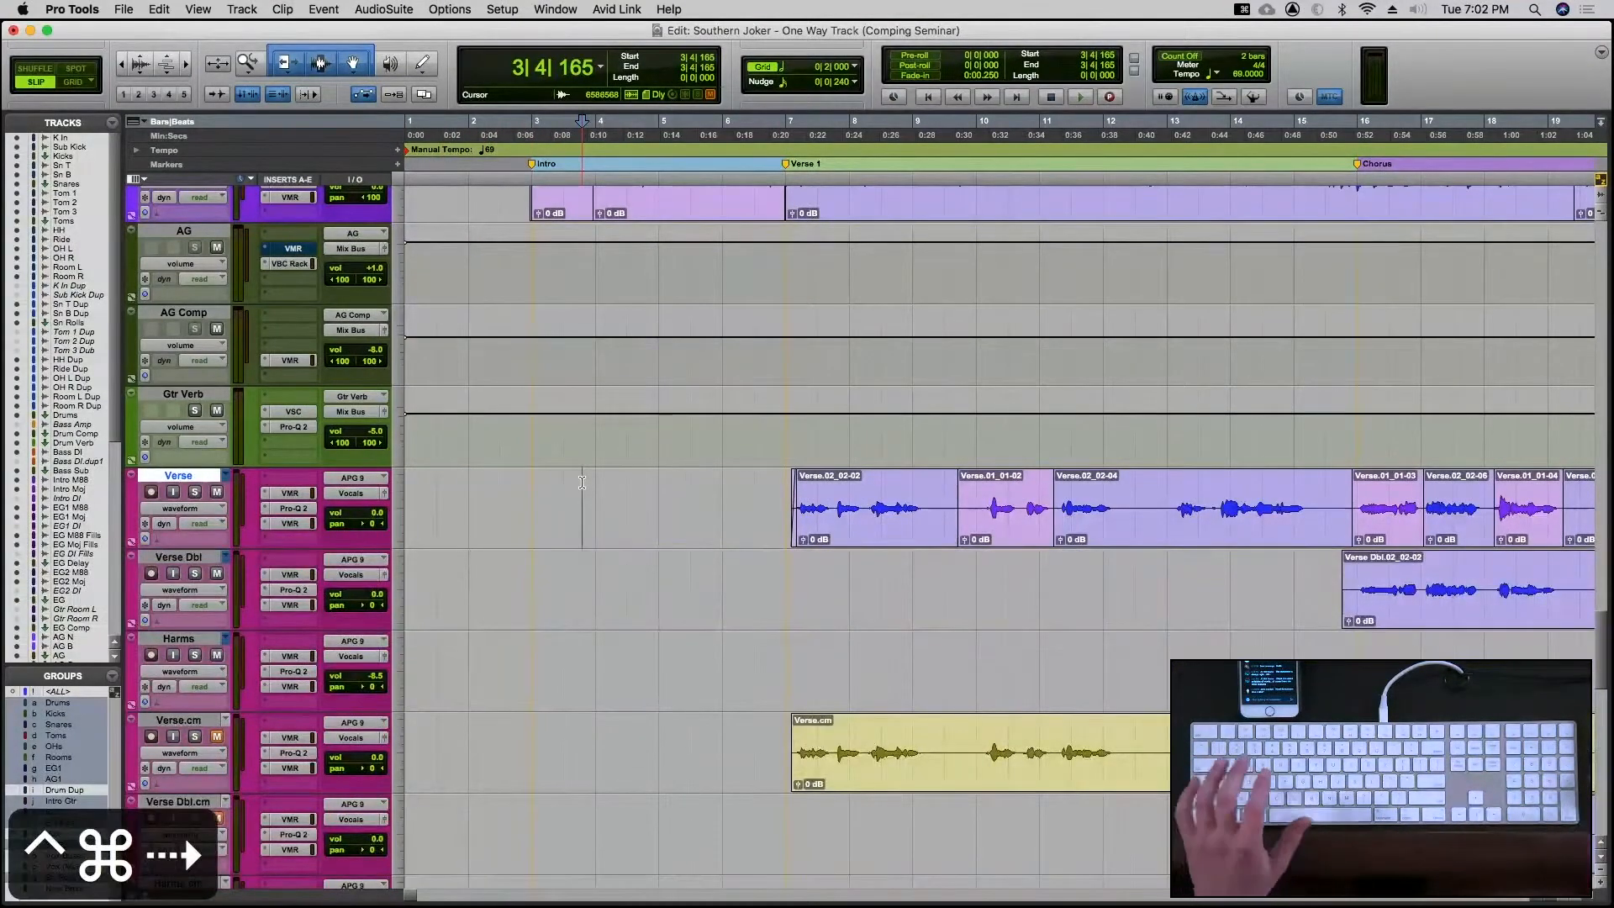
# Select a Verse track range of about 9|2|088 to 11|4|755 spanning both edges of Verse.01_01-02 and open Batch Fades for it
pyautogui.hscroll(3, 678, 531)
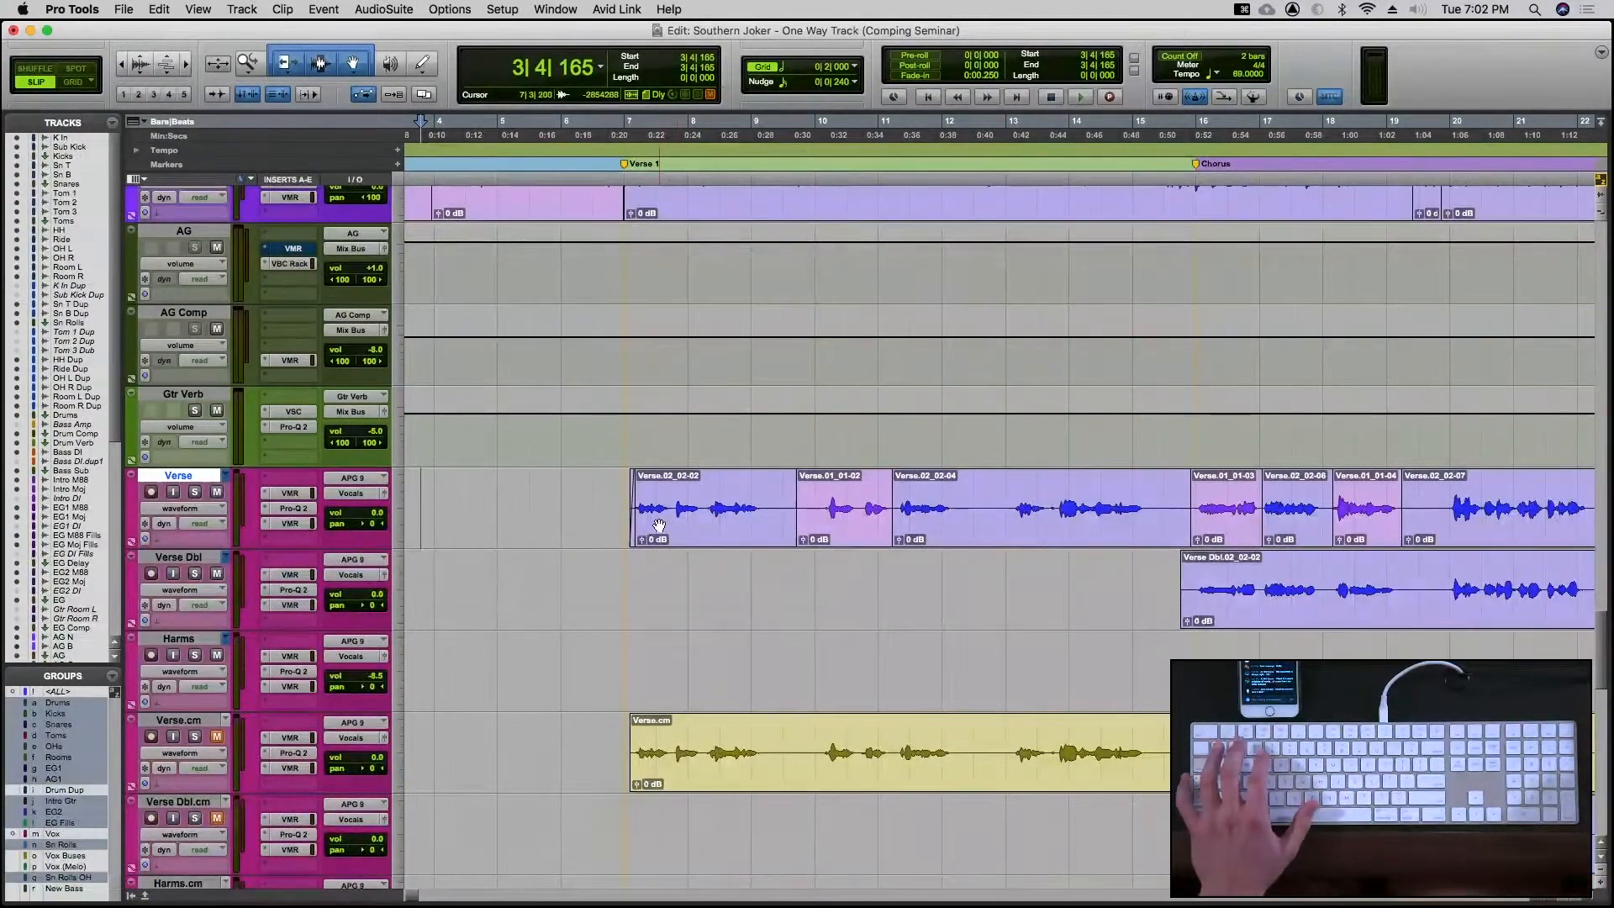
pyautogui.scroll(1, 669, 528)
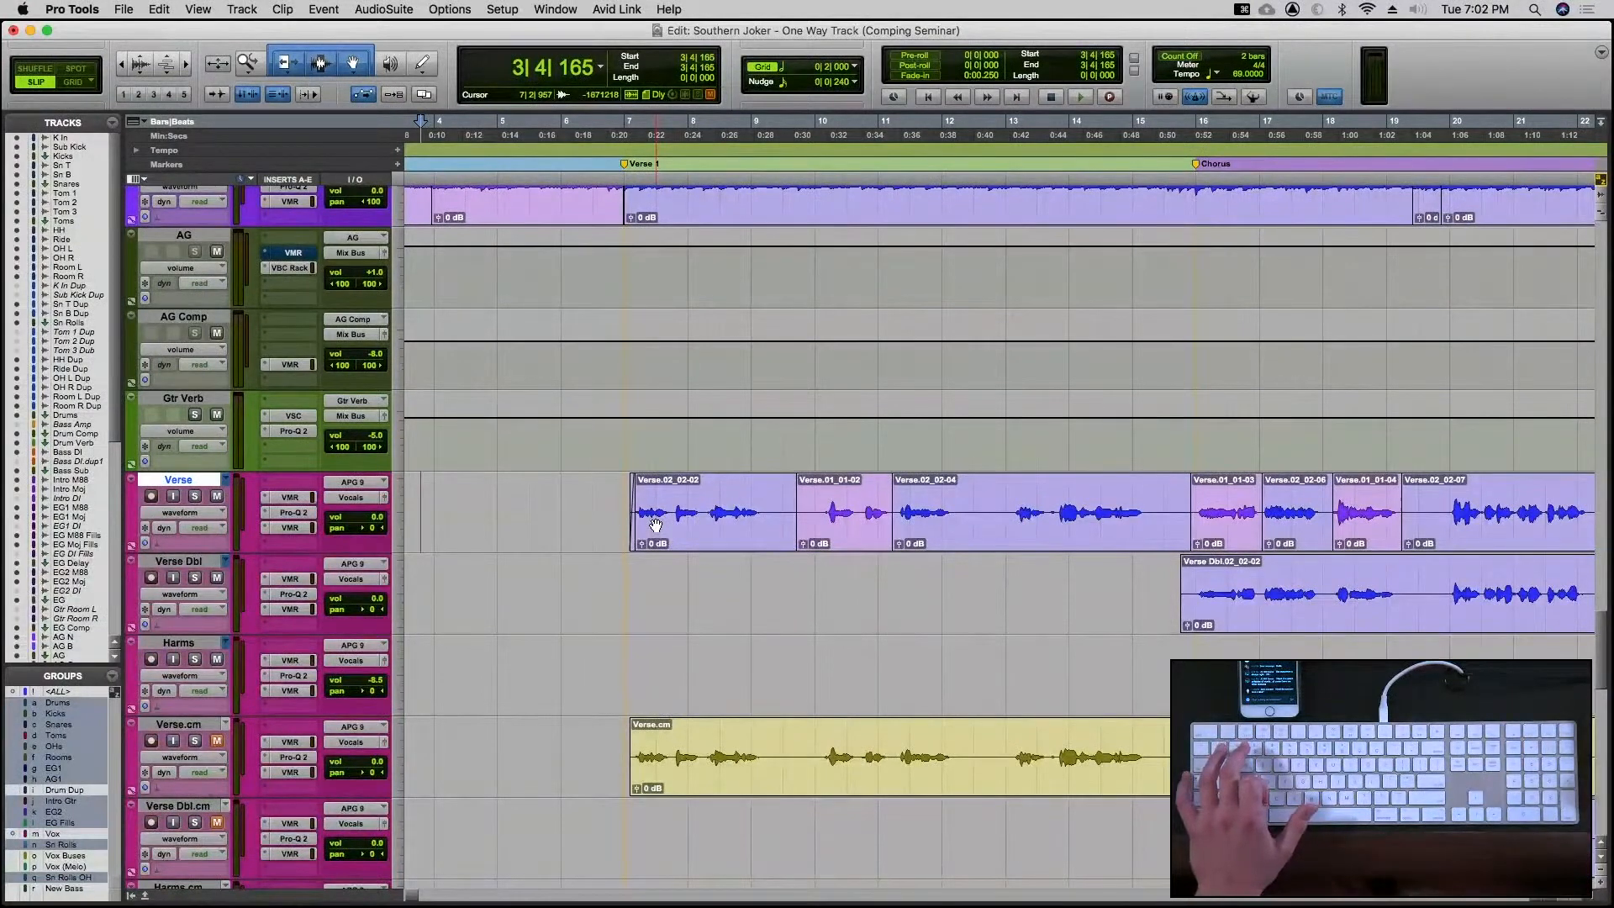
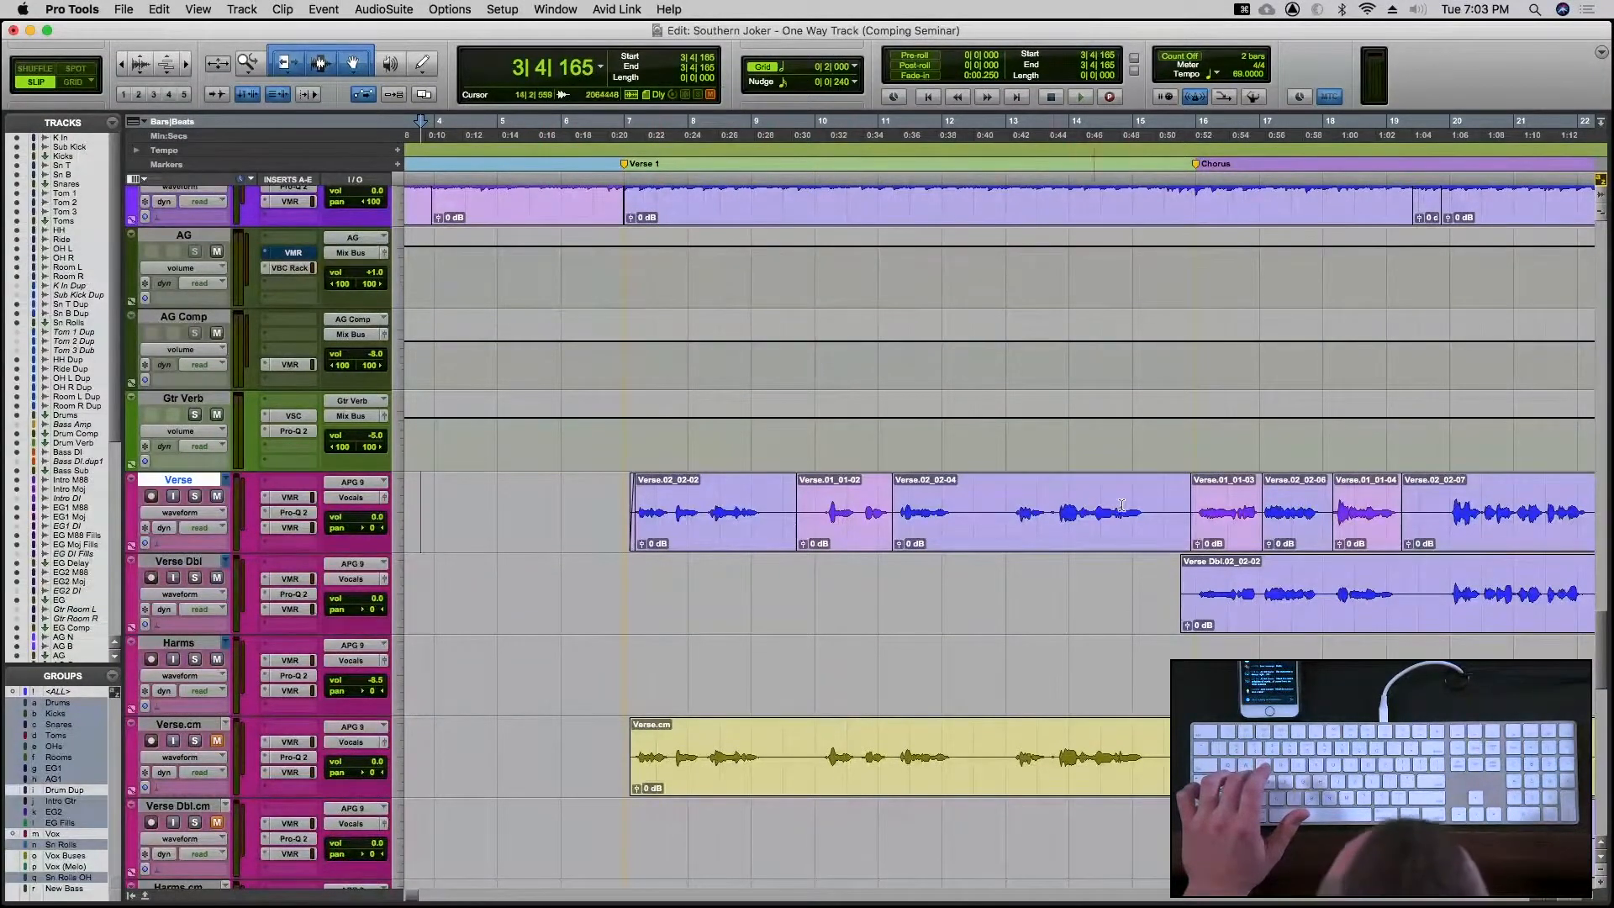
pyautogui.moveTo(763, 509); pyautogui.dragTo(925, 503)
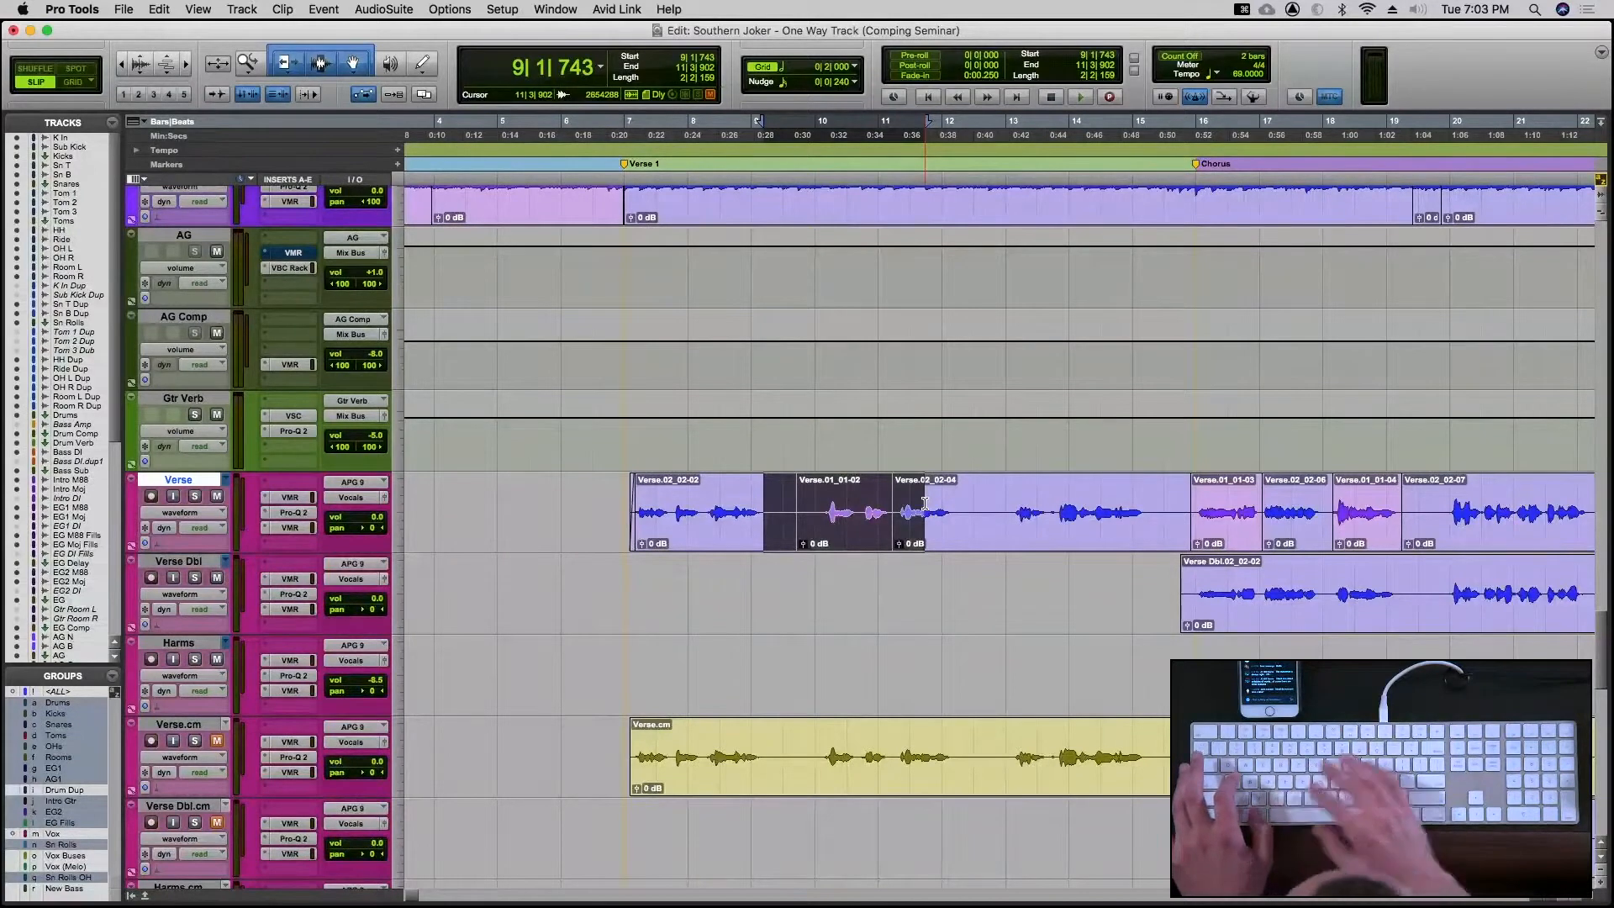
pyautogui.moveTo(768, 503); pyautogui.dragTo(938, 513)
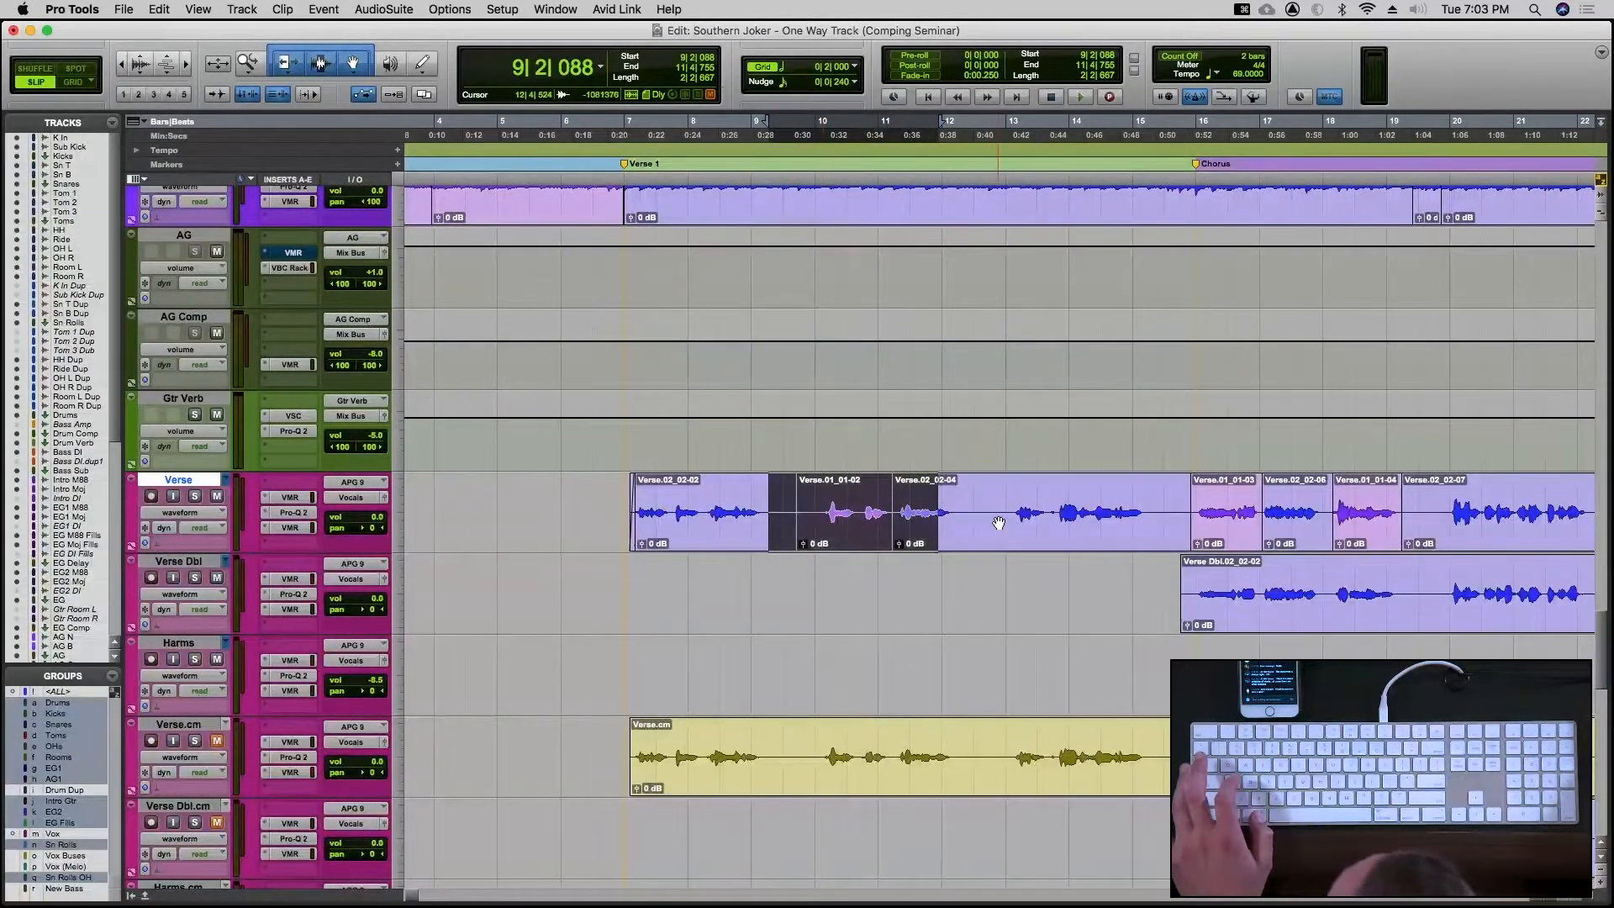
pyautogui.press('super+f')
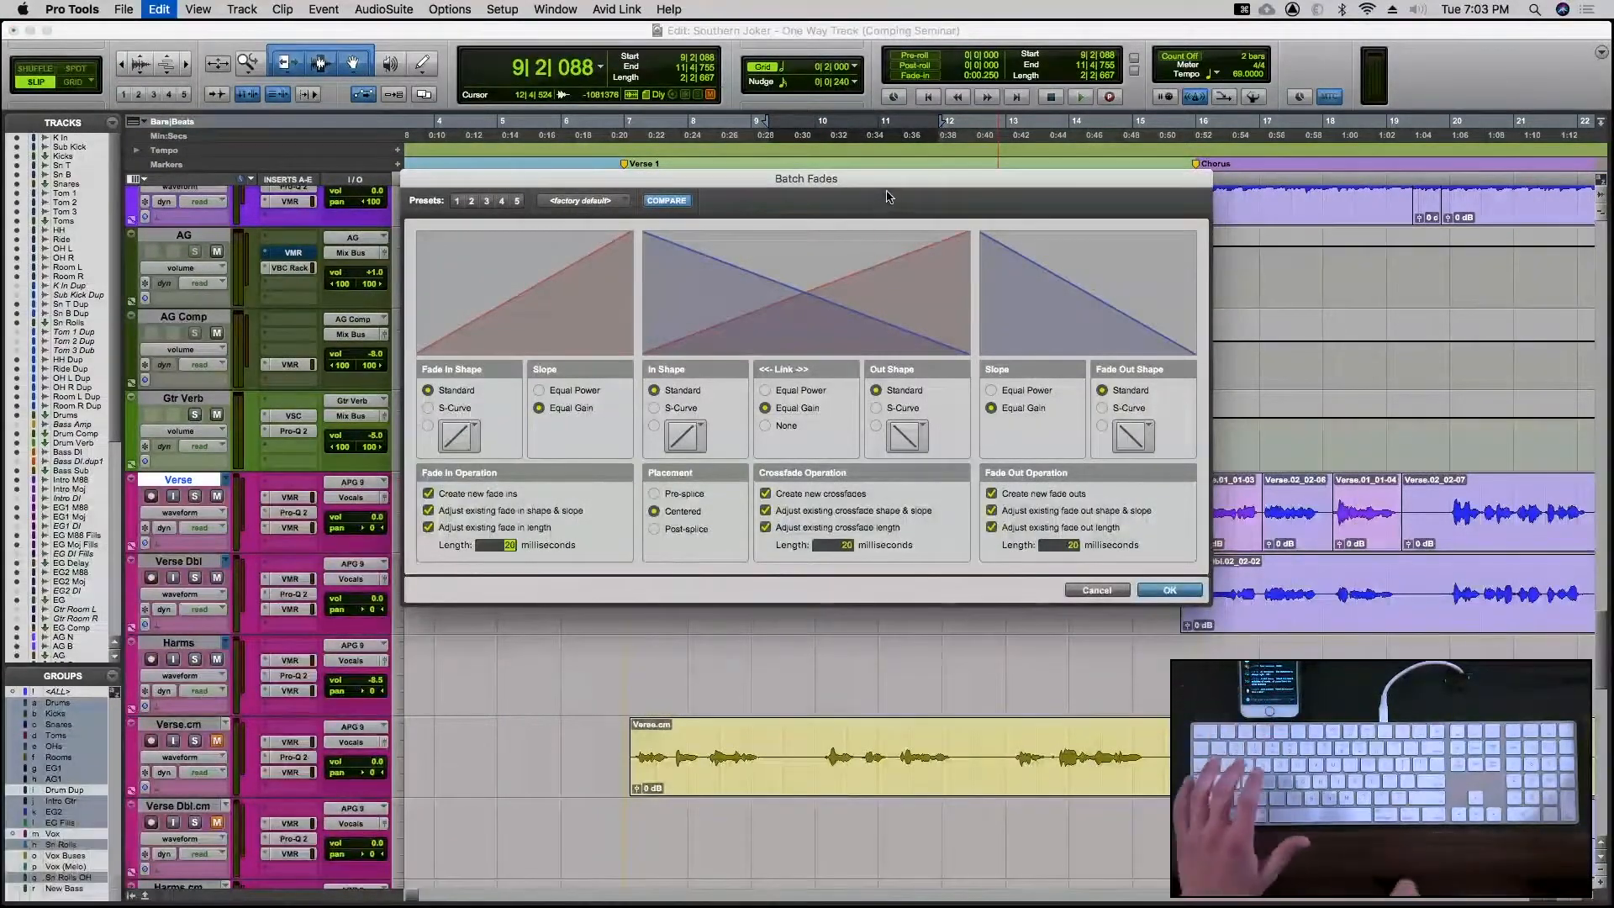
pyautogui.moveTo(891, 178); pyautogui.dragTo(820, 326)
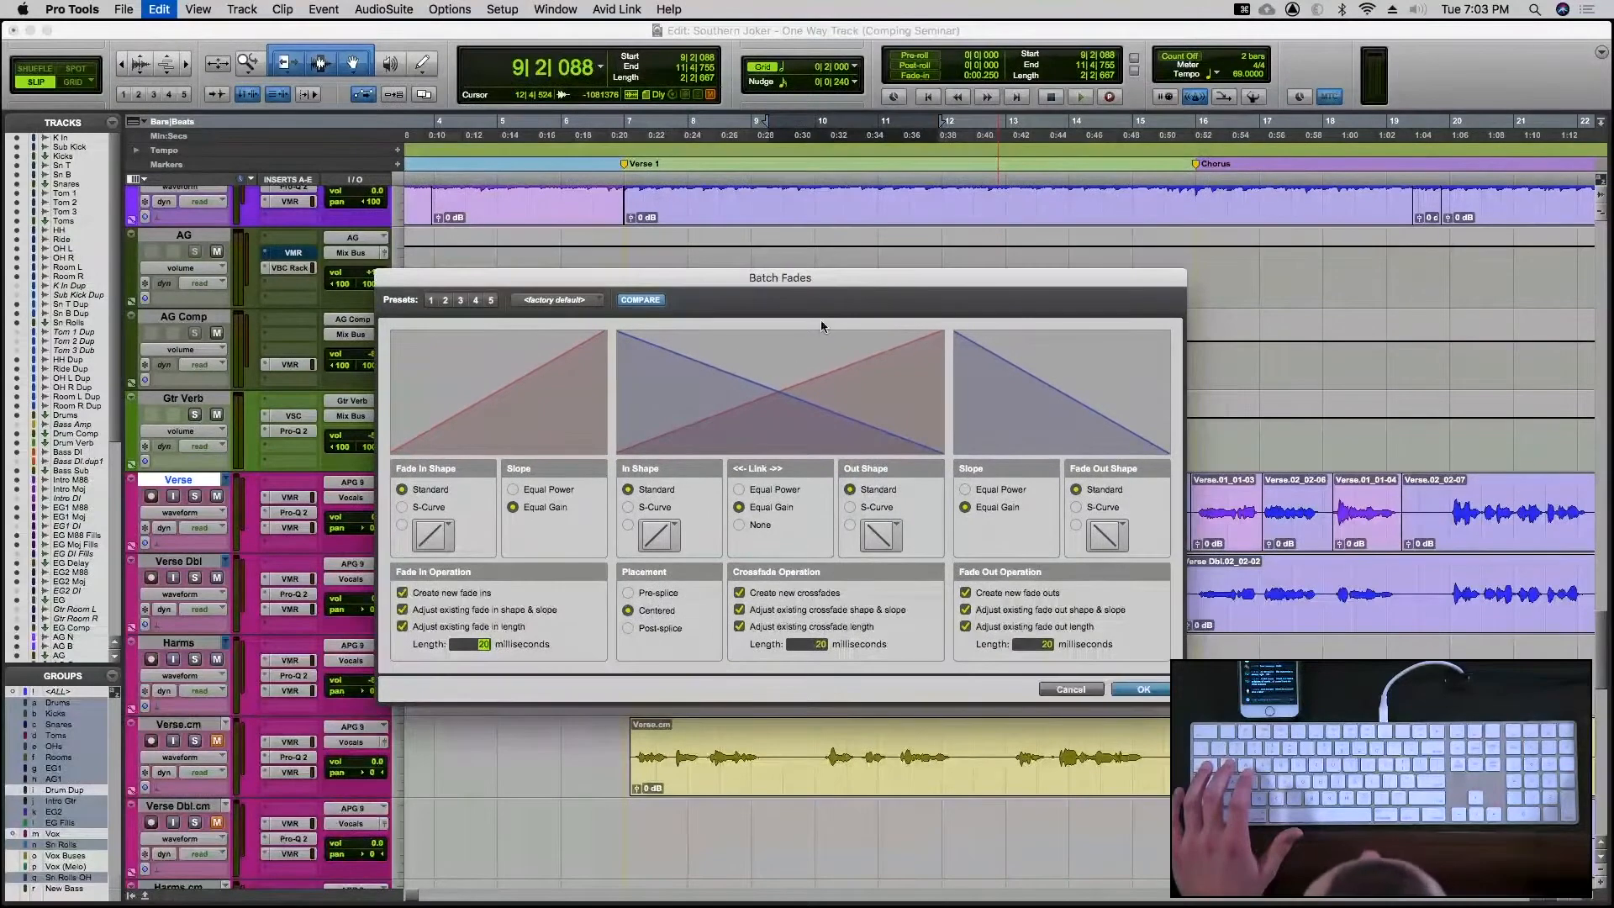
pyautogui.click(402, 506)
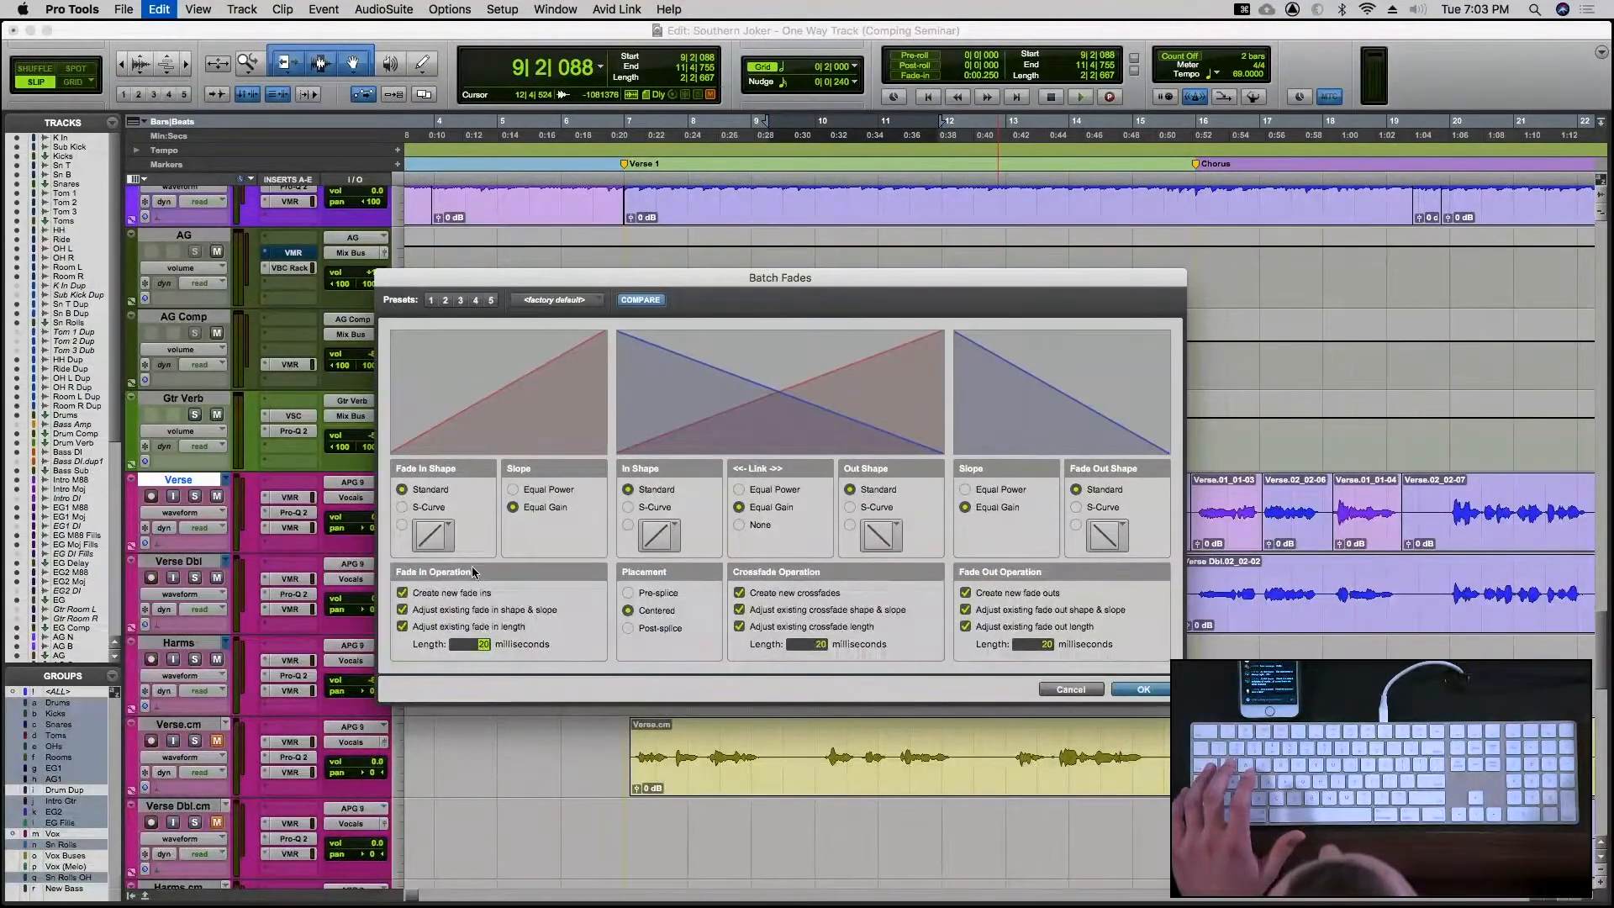
# Try the Equal Power slope for the batch fade-in and fade-out, then return both to Equal Gain
pyautogui.click(513, 489)
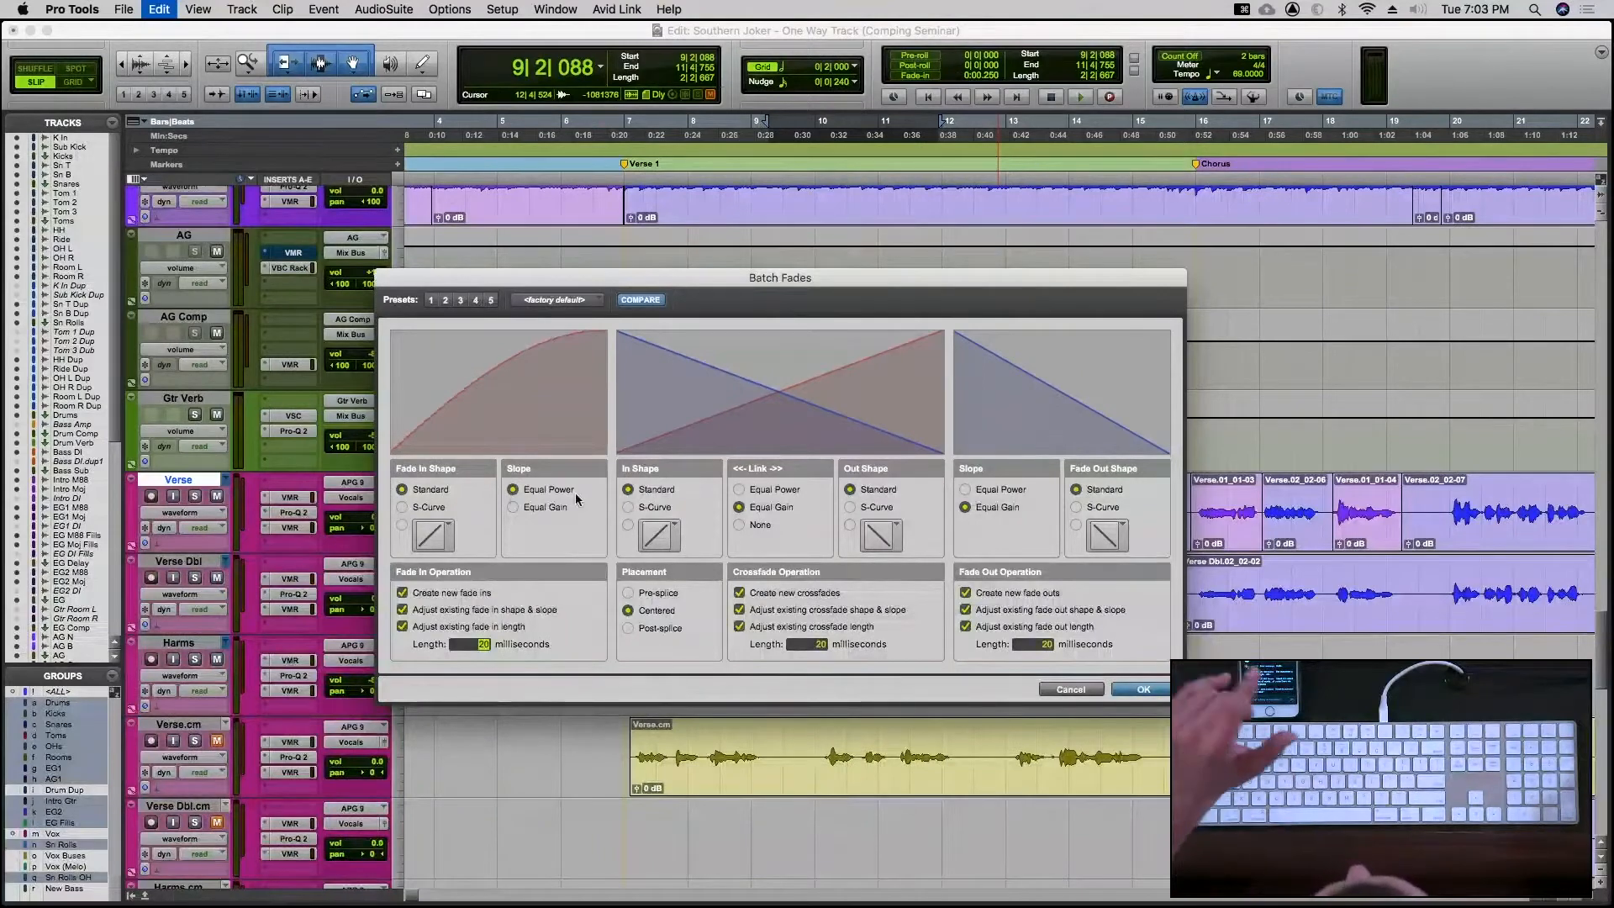
pyautogui.click(965, 489)
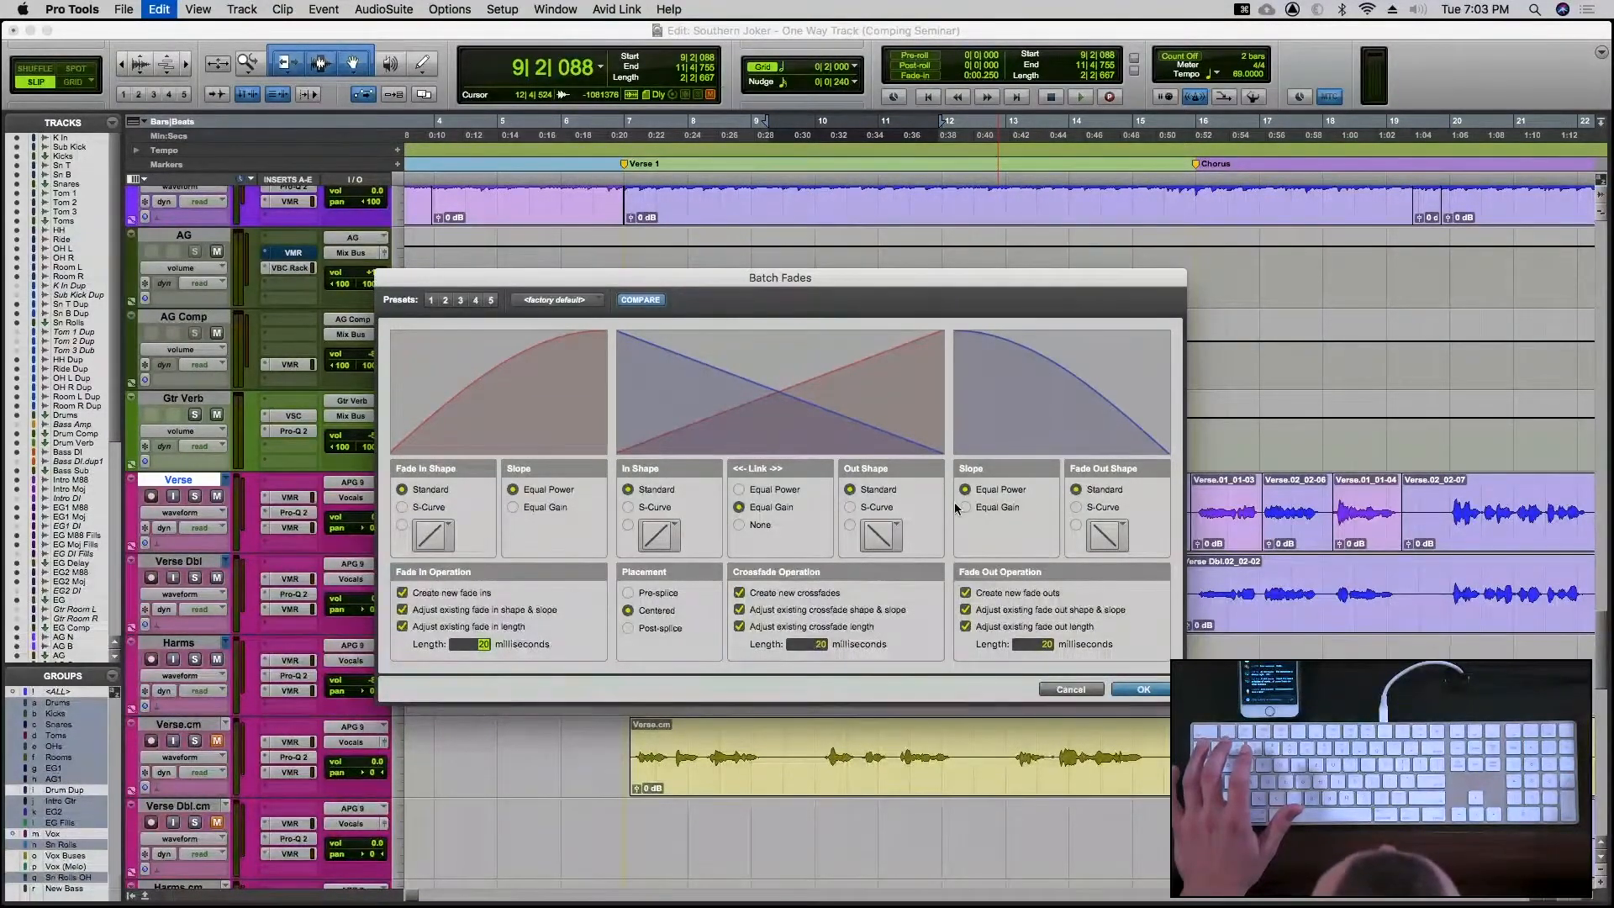
pyautogui.click(965, 507)
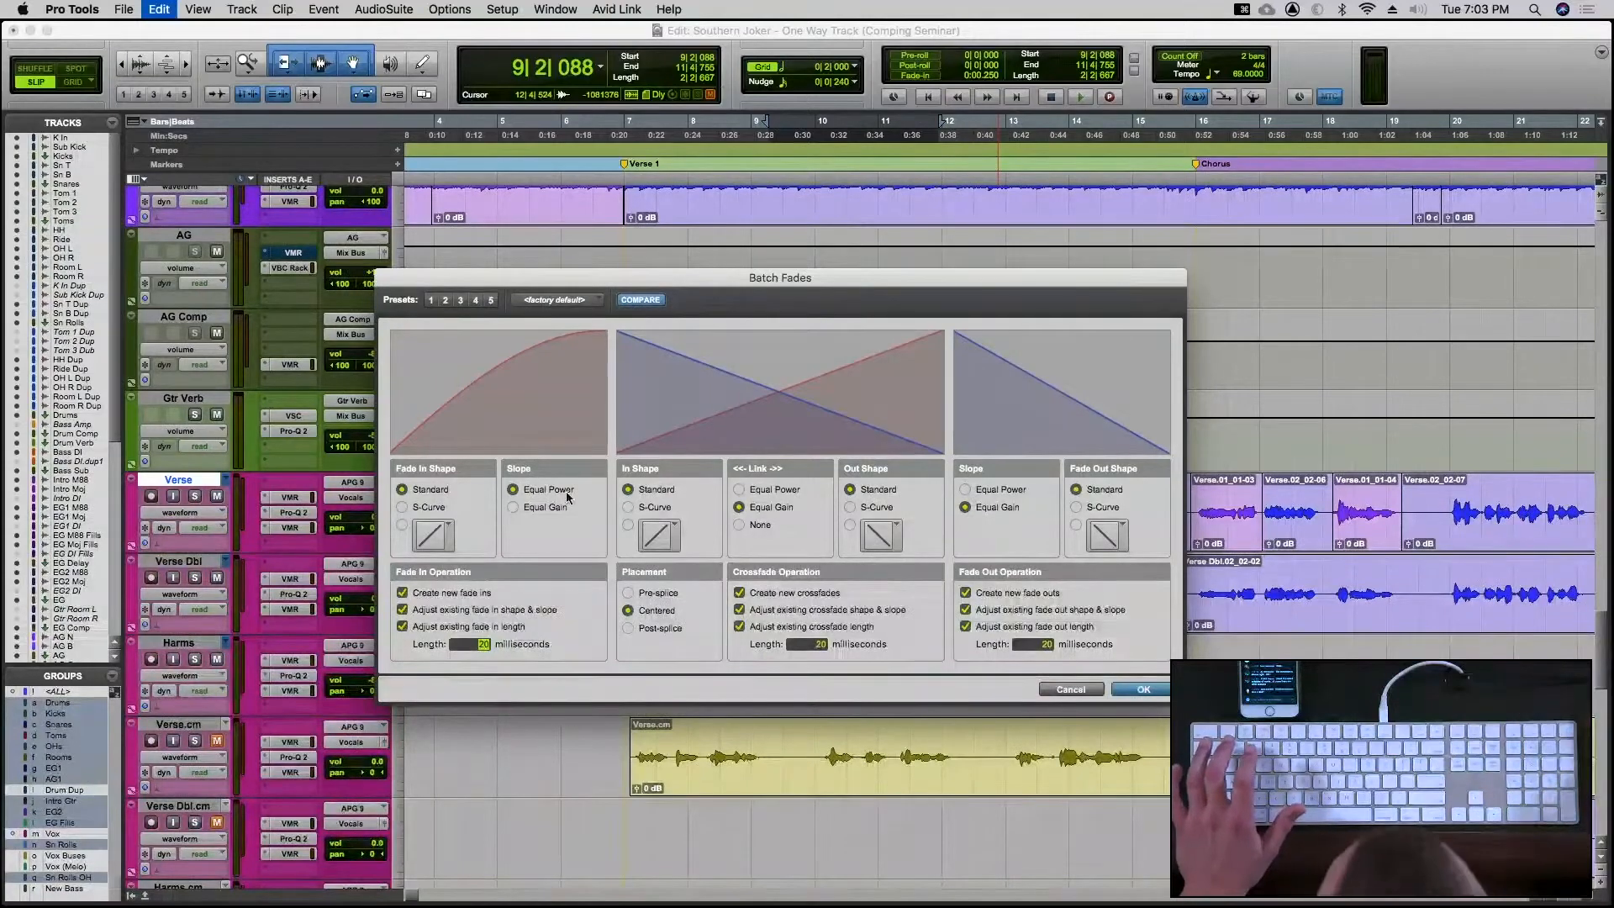
pyautogui.click(511, 507)
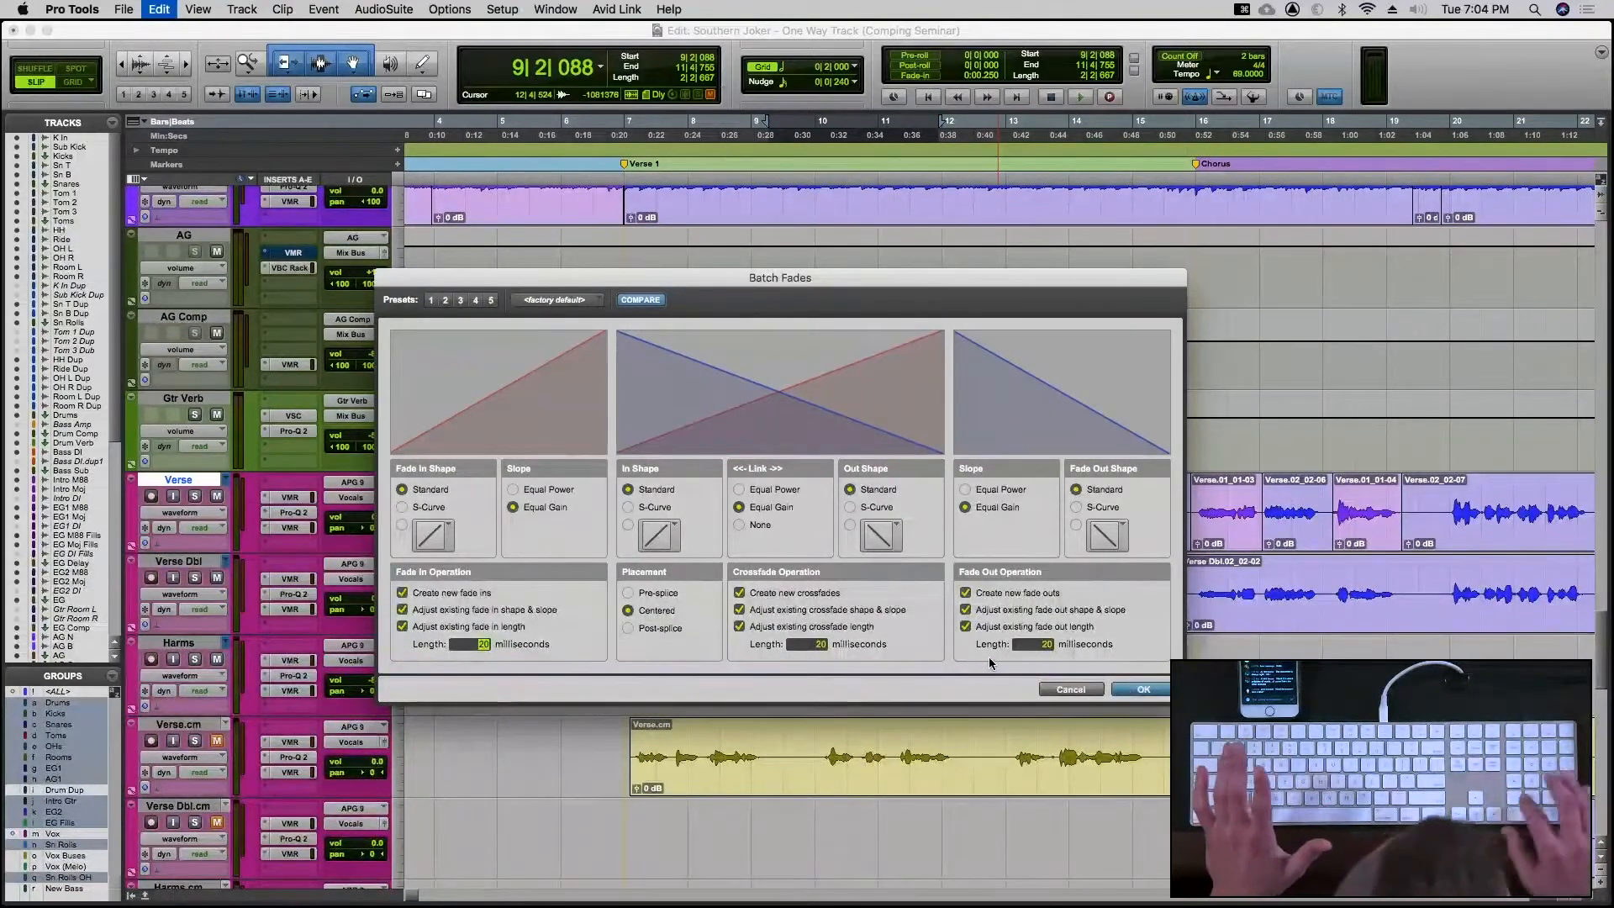
# Set the batch fade-in length to 20 milliseconds and apply the fades to the selected Verse 1 edits on the Verse track
pyautogui.write('10020')
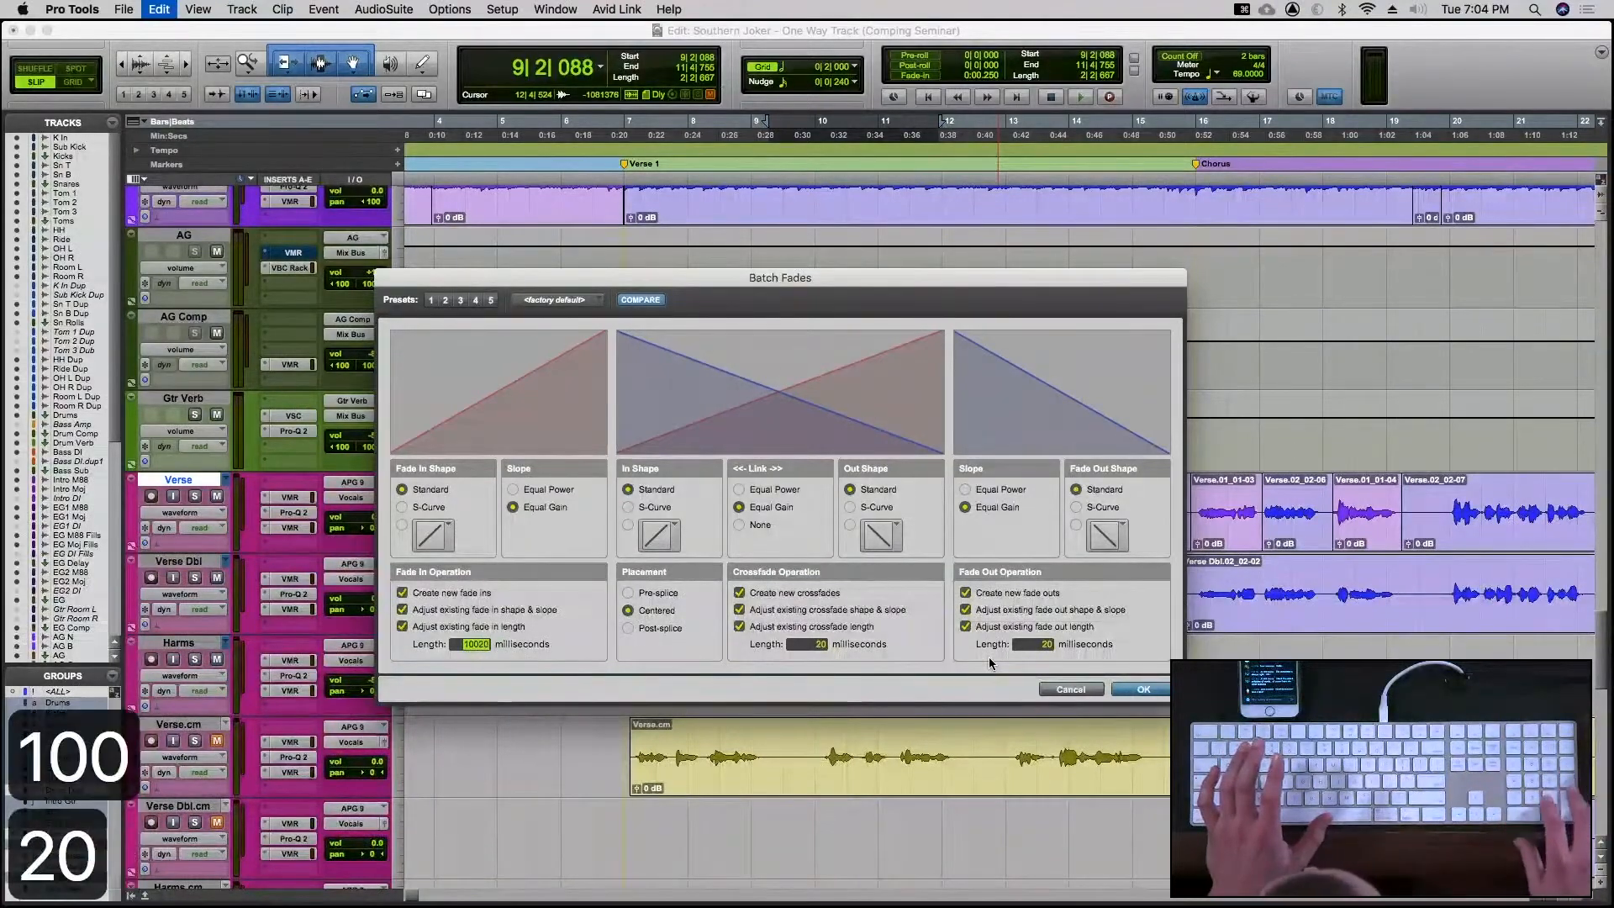
pyautogui.press('BackSpace')
pyautogui.press('BackSpace')
pyautogui.press('BackSpace')
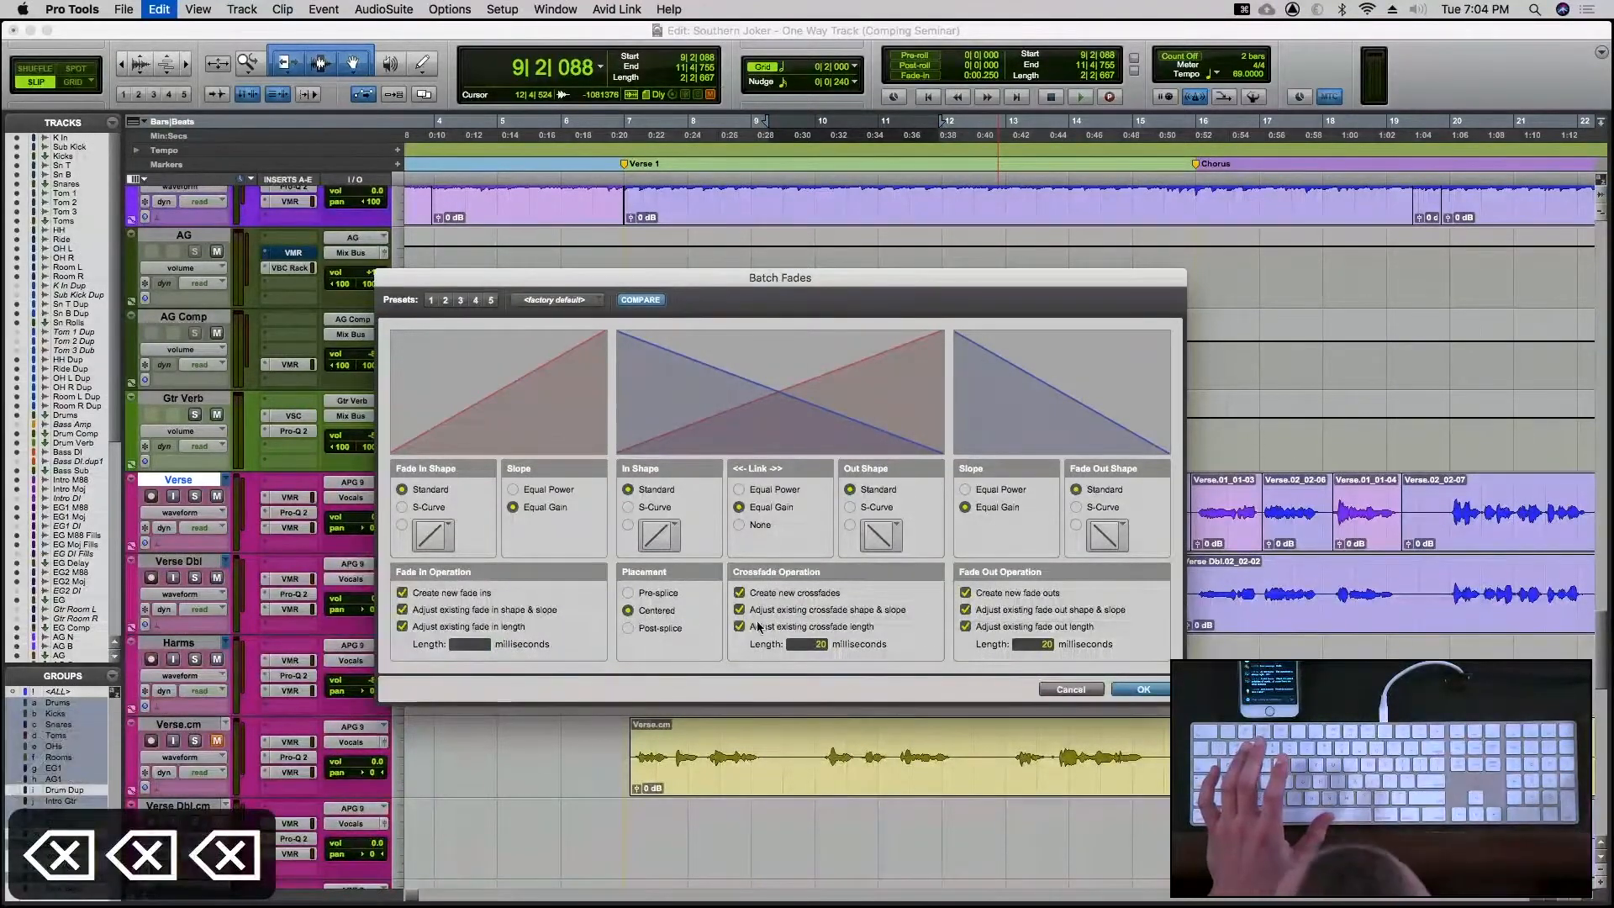
pyautogui.write('20')
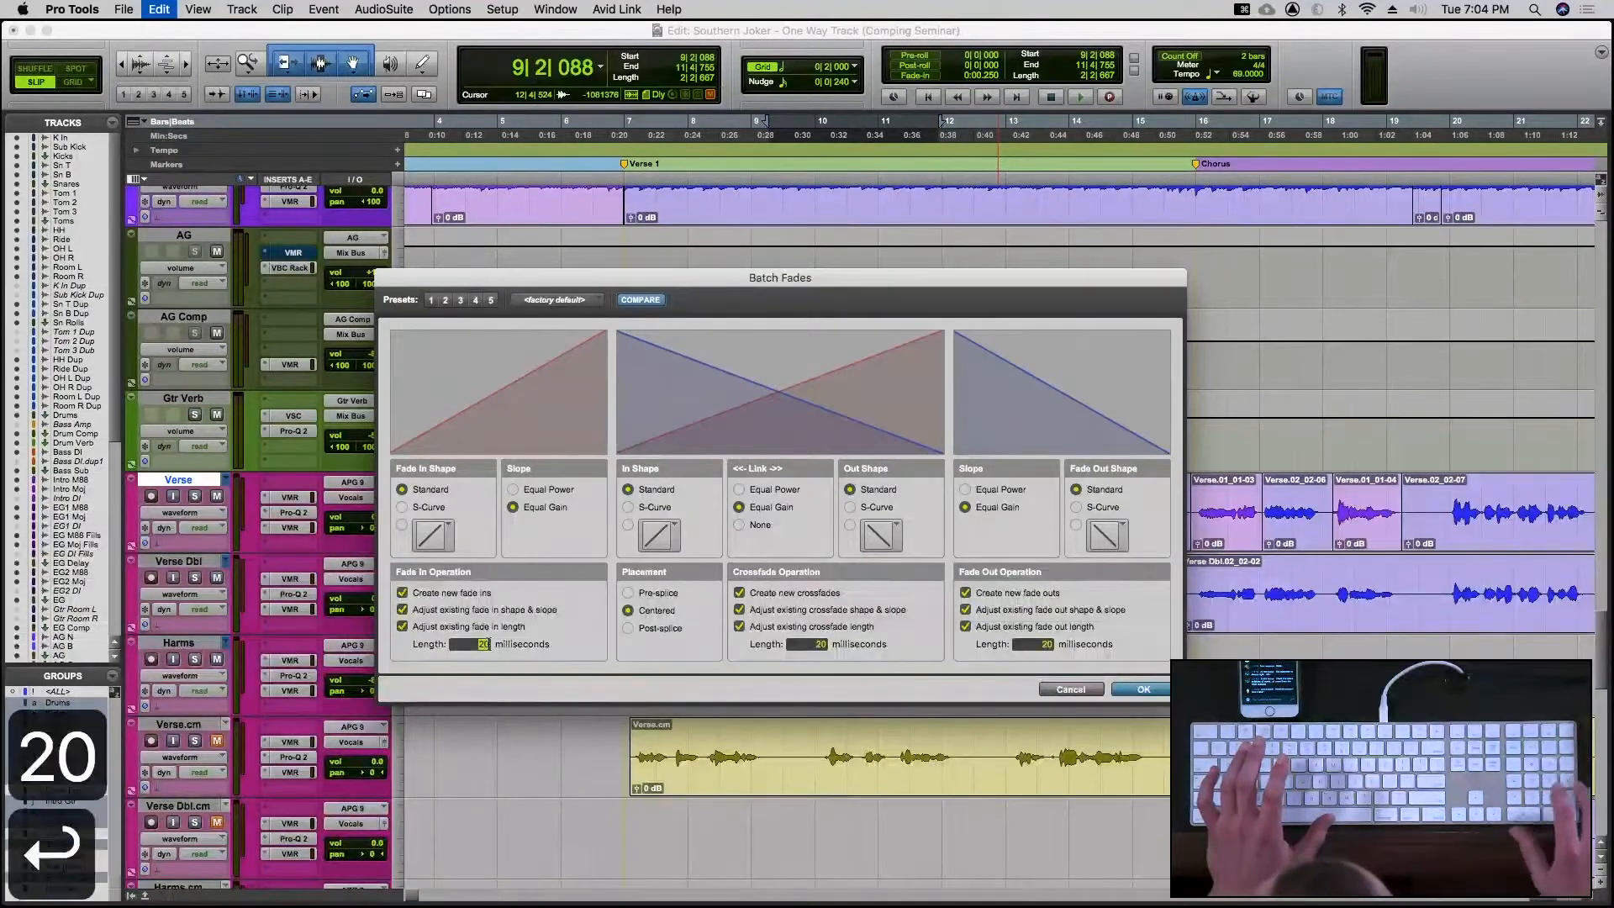
pyautogui.press('Return')
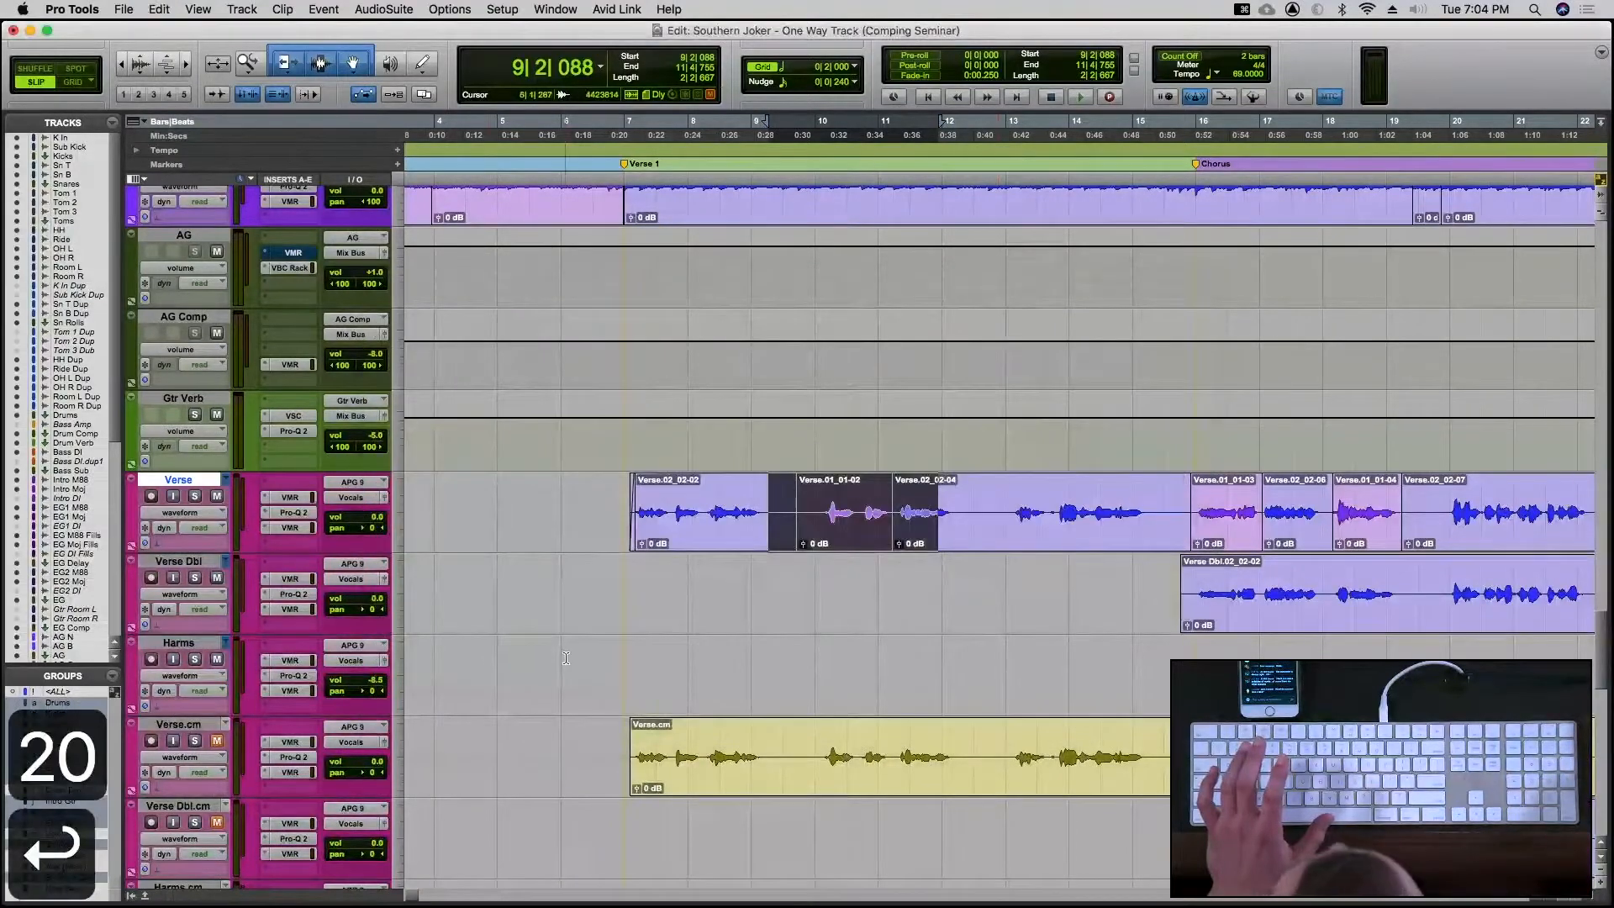
# Reselect across both edit points of the Verse.01_01-02 clip and apply batch fades with the current 20 ms settings
pyautogui.click(758, 509)
pyautogui.moveTo(768, 506); pyautogui.dragTo(919, 493)
pyautogui.press('super+f')
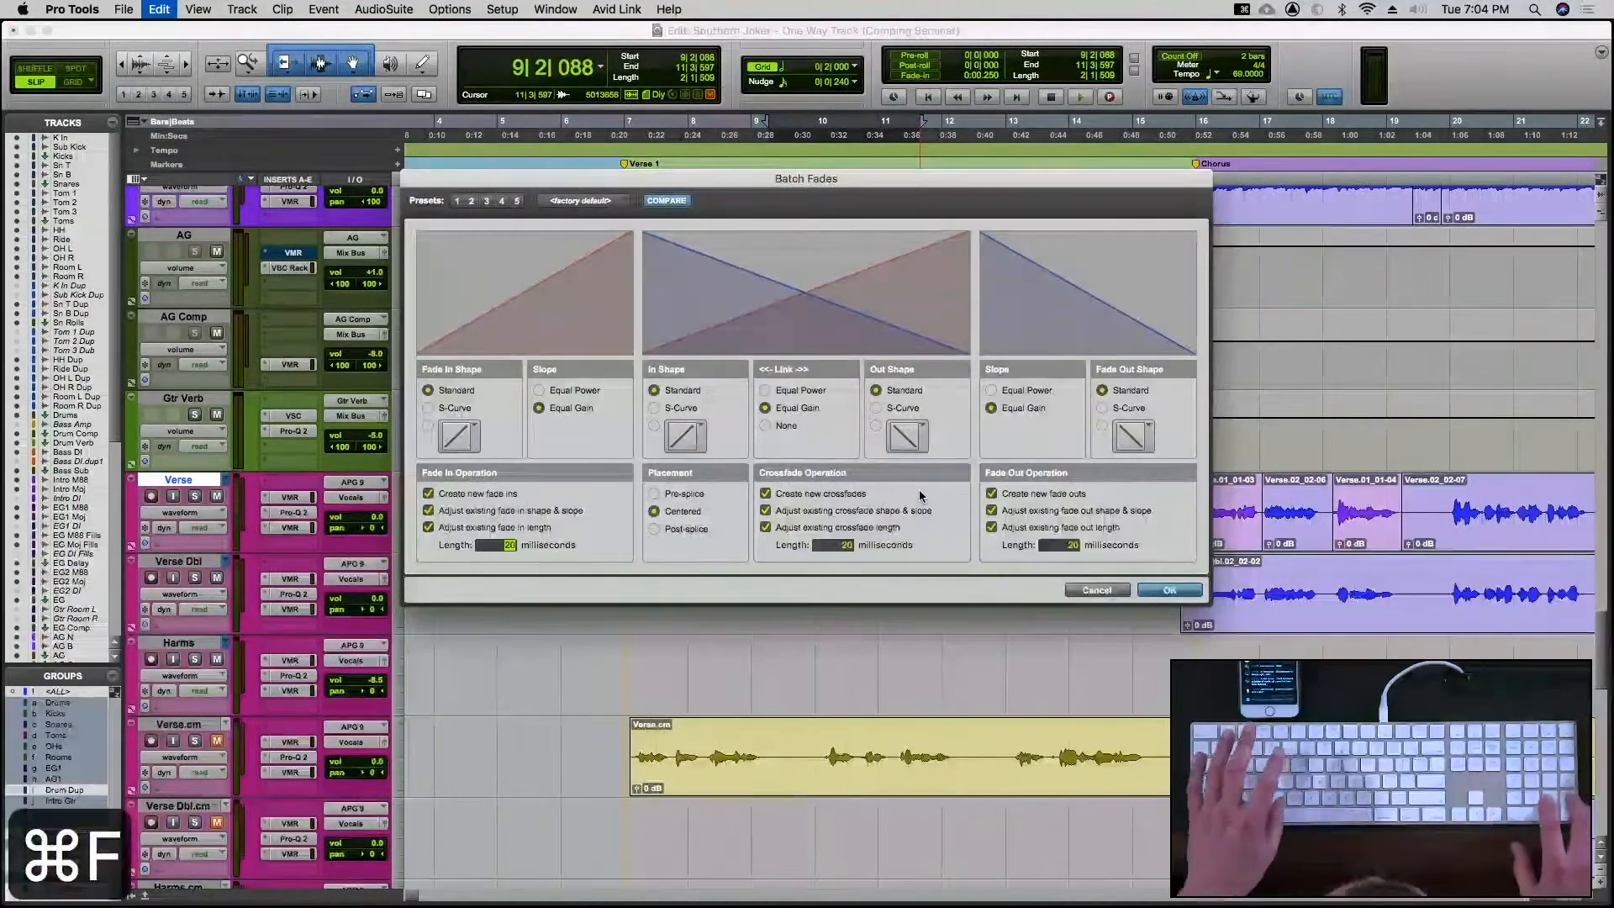
pyautogui.press('Return')
pyautogui.press('t')
pyautogui.press('t')
pyautogui.press('t')
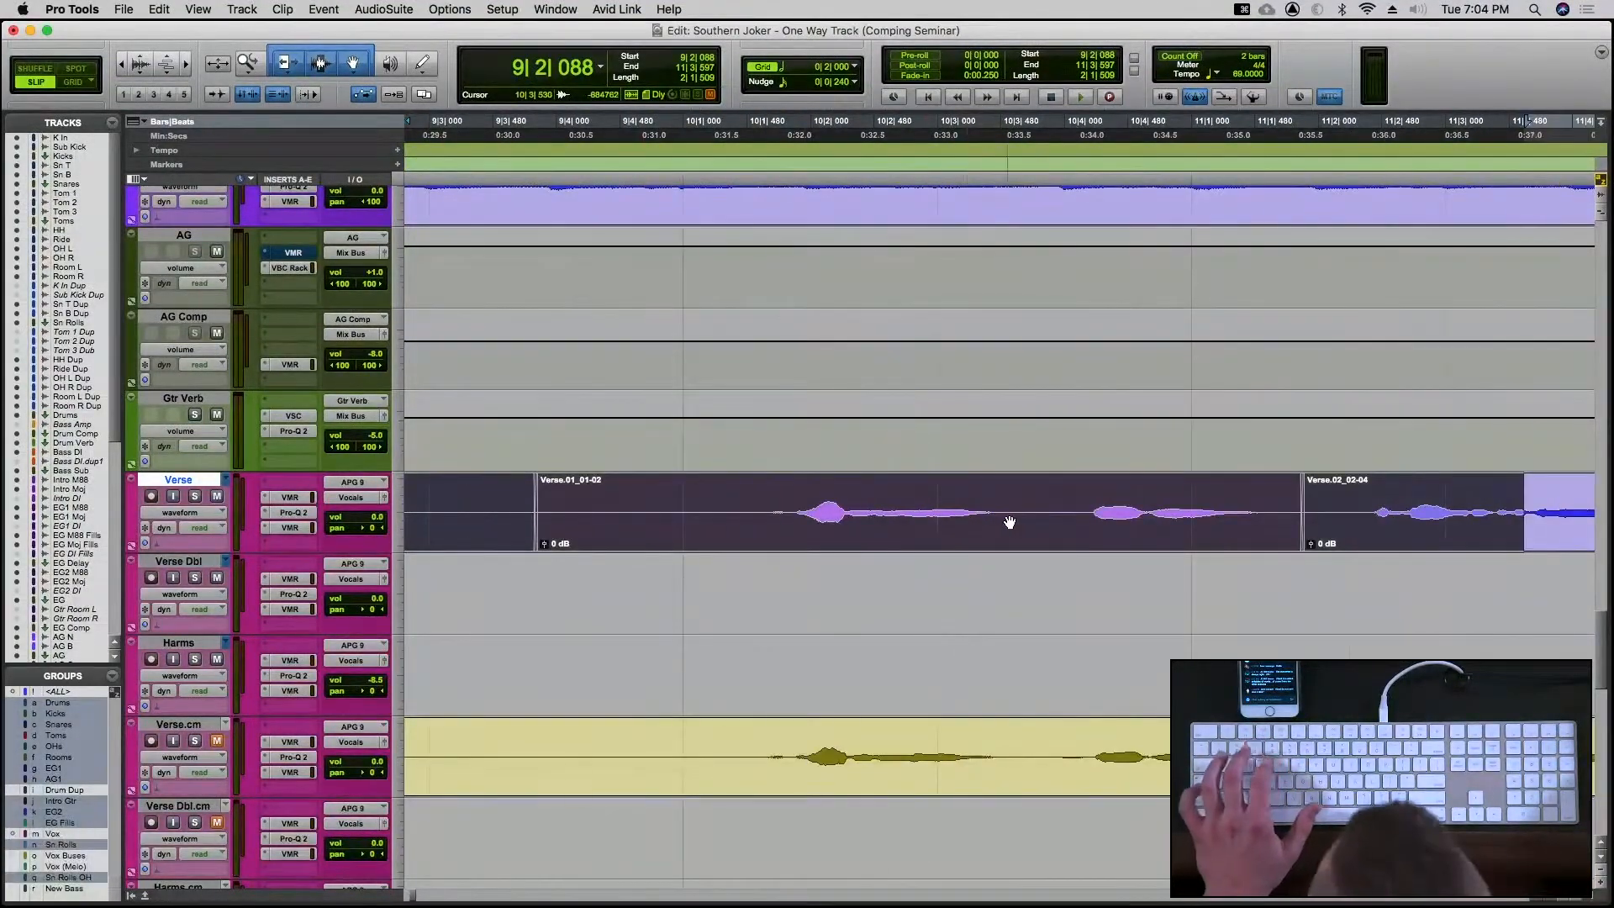
pyautogui.press('r')
pyautogui.press('r')
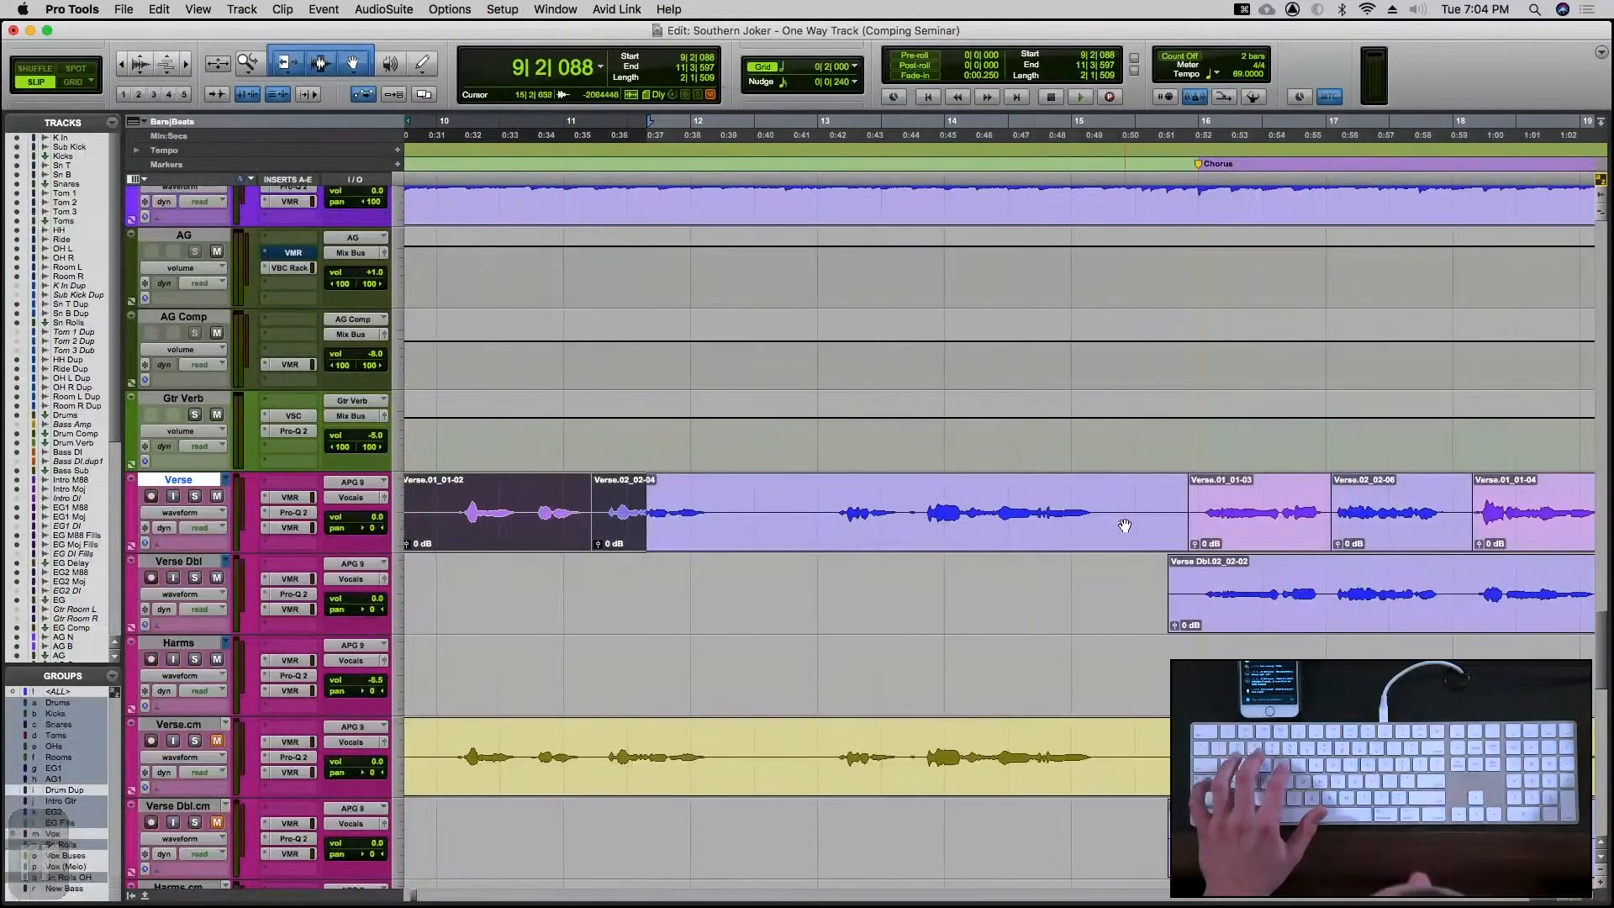
# Select the whole Verse.01_01-03 clip at the start of the Chorus and apply the 20 ms batch fades
pyautogui.moveTo(1167, 499); pyautogui.dragTo(1349, 501)
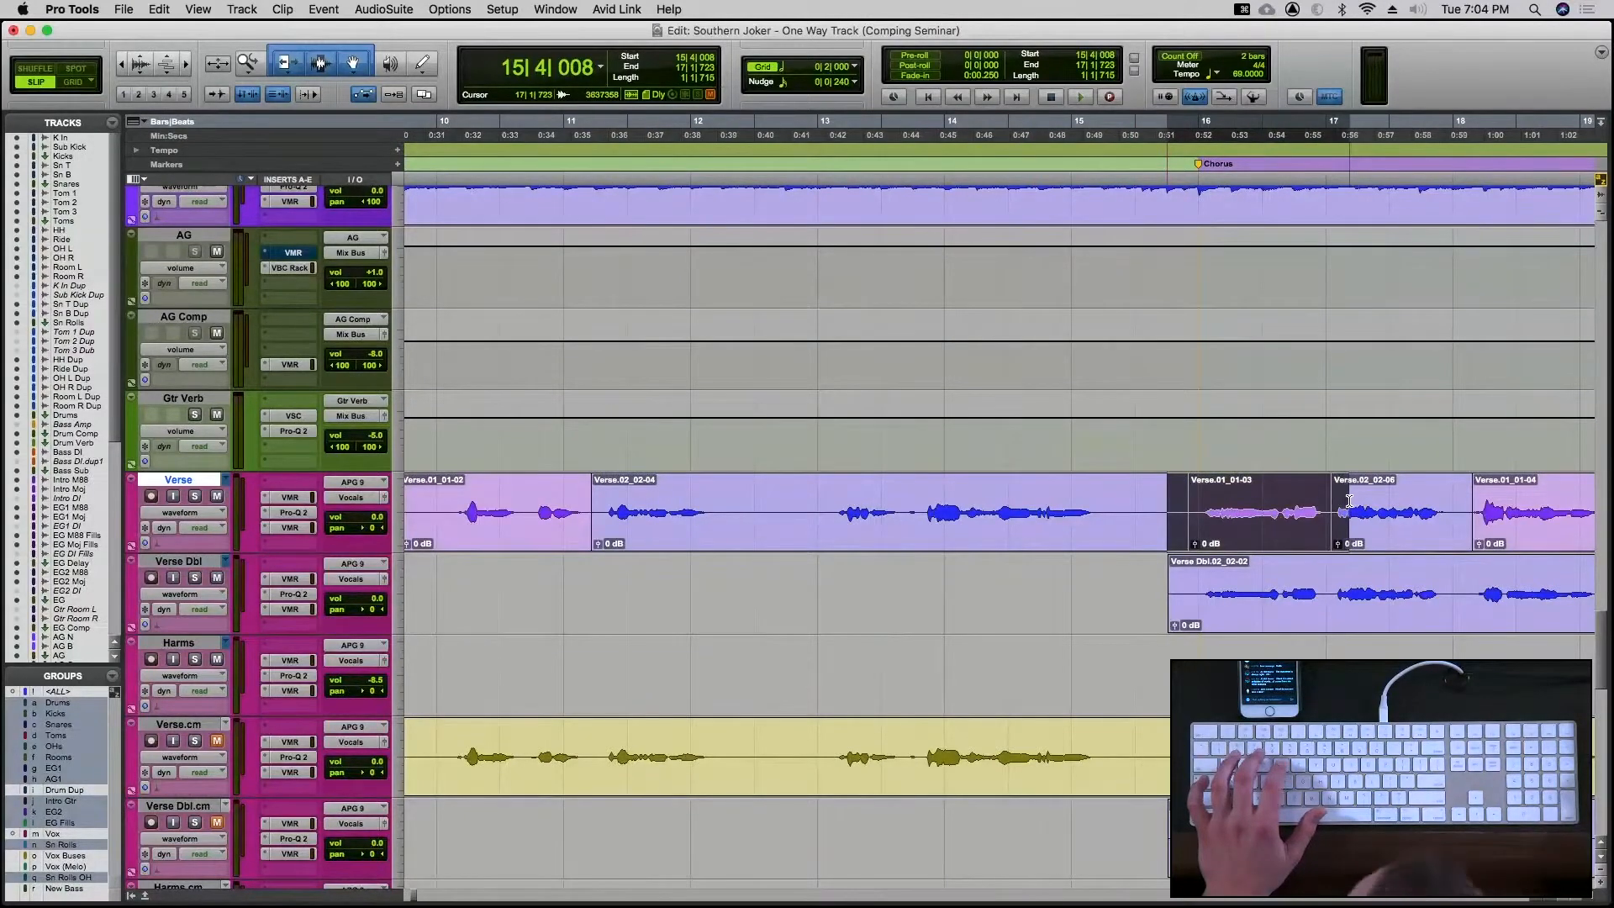
pyautogui.press('r')
pyautogui.press('r')
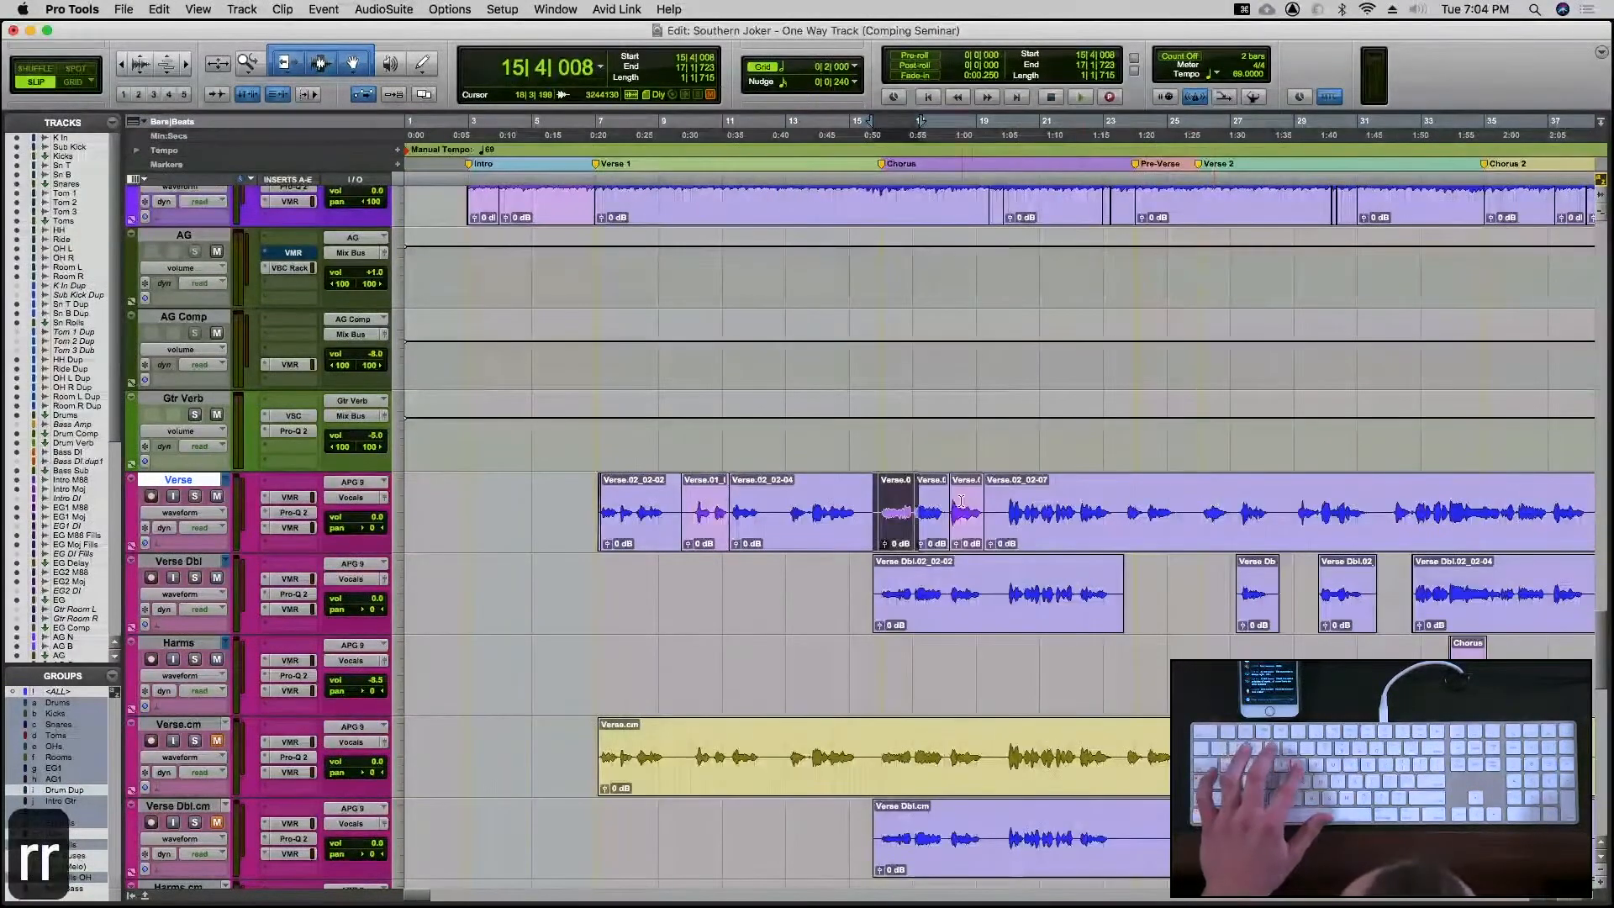
pyautogui.click(853, 504)
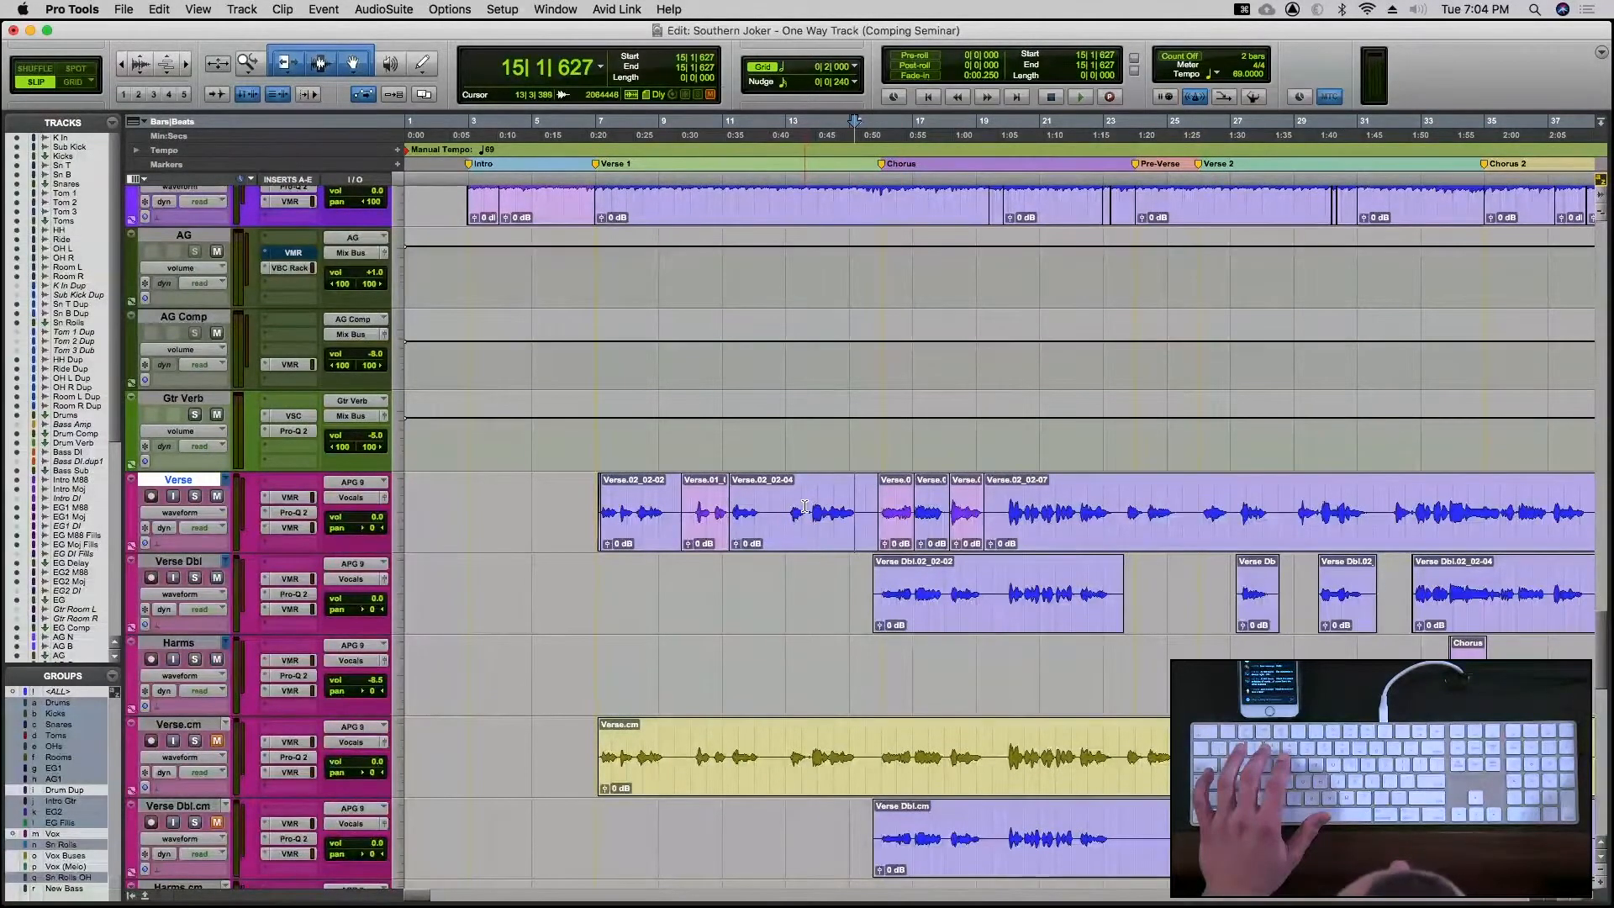
pyautogui.doubleClick(892, 505)
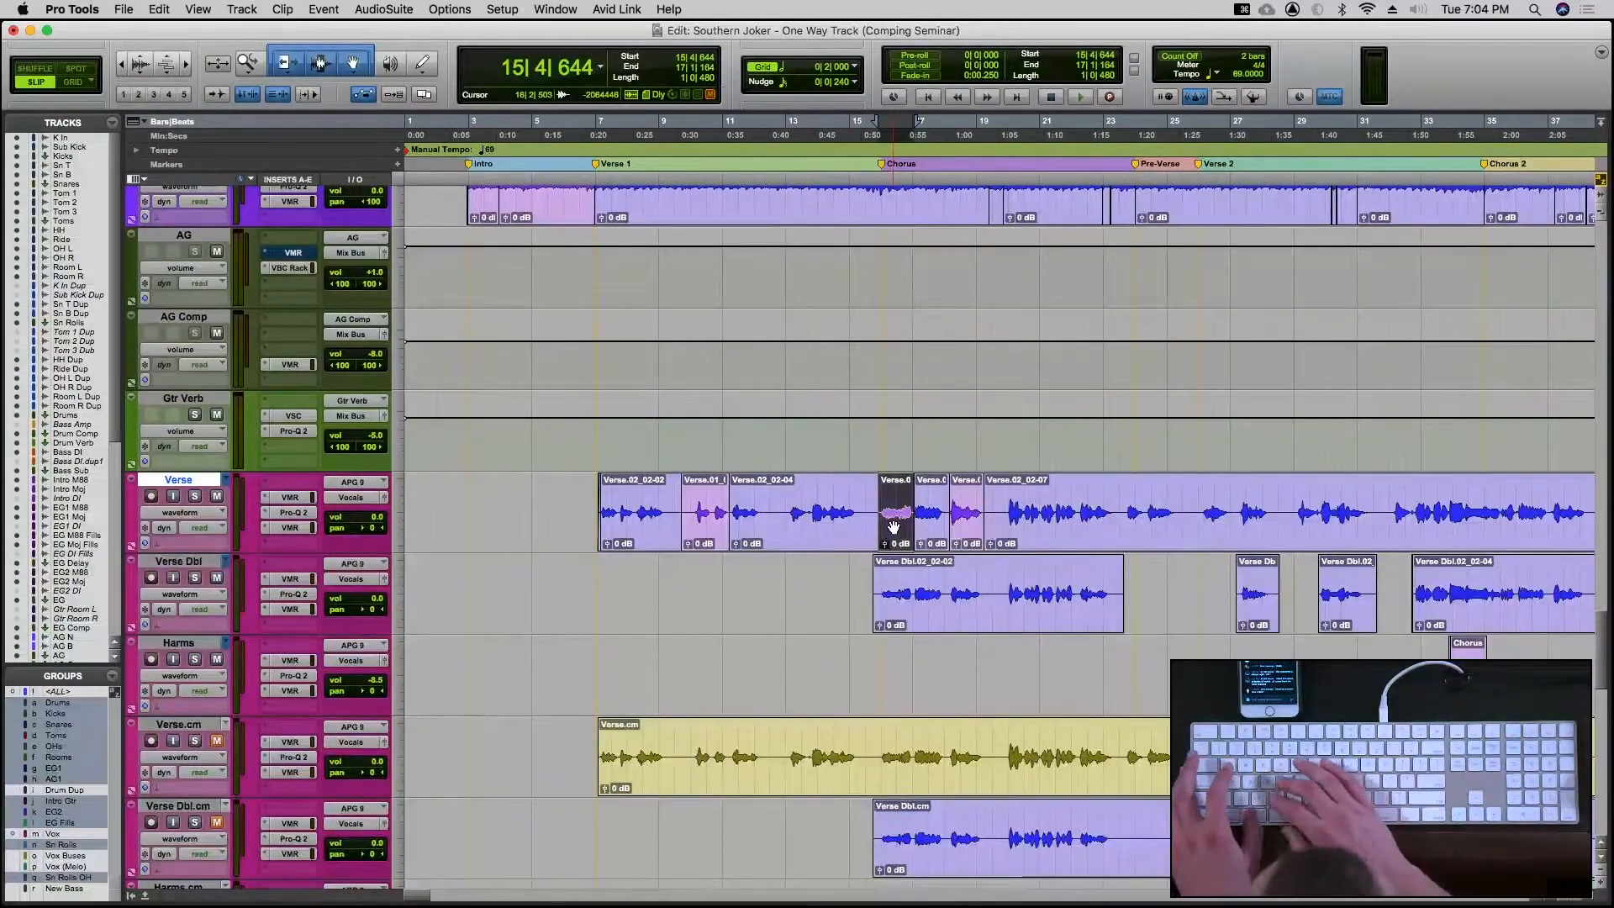
pyautogui.press('super+f')
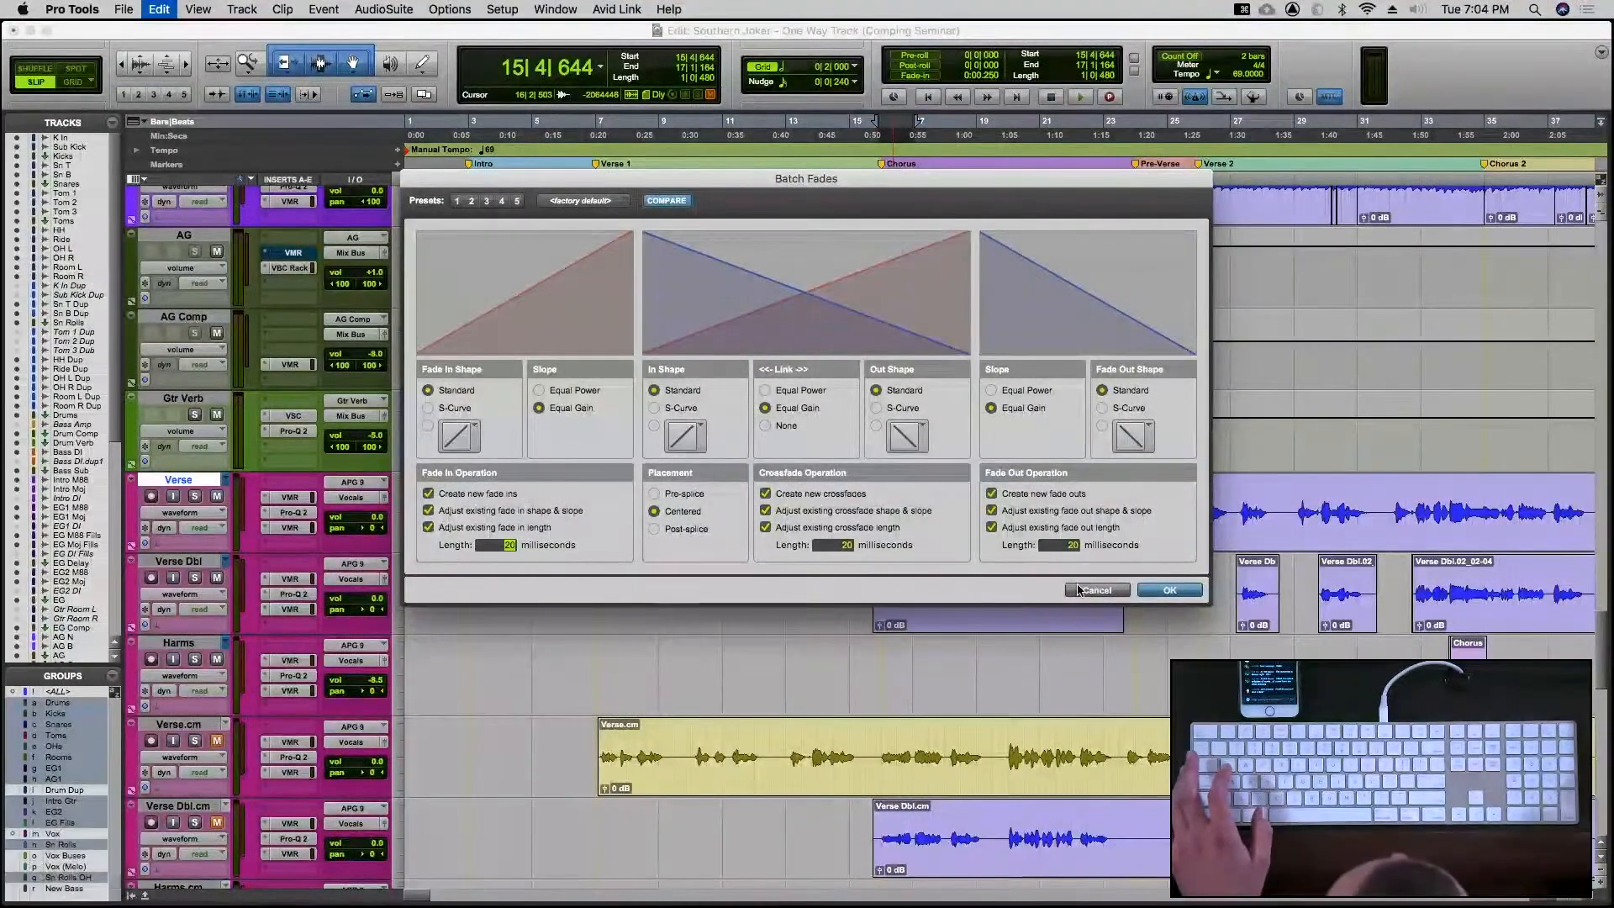
pyautogui.press('Return')
# Try batch fades on the Verse Dbl.02_02-02 clip, then undo them and clear the selection
pyautogui.click(1052, 611)
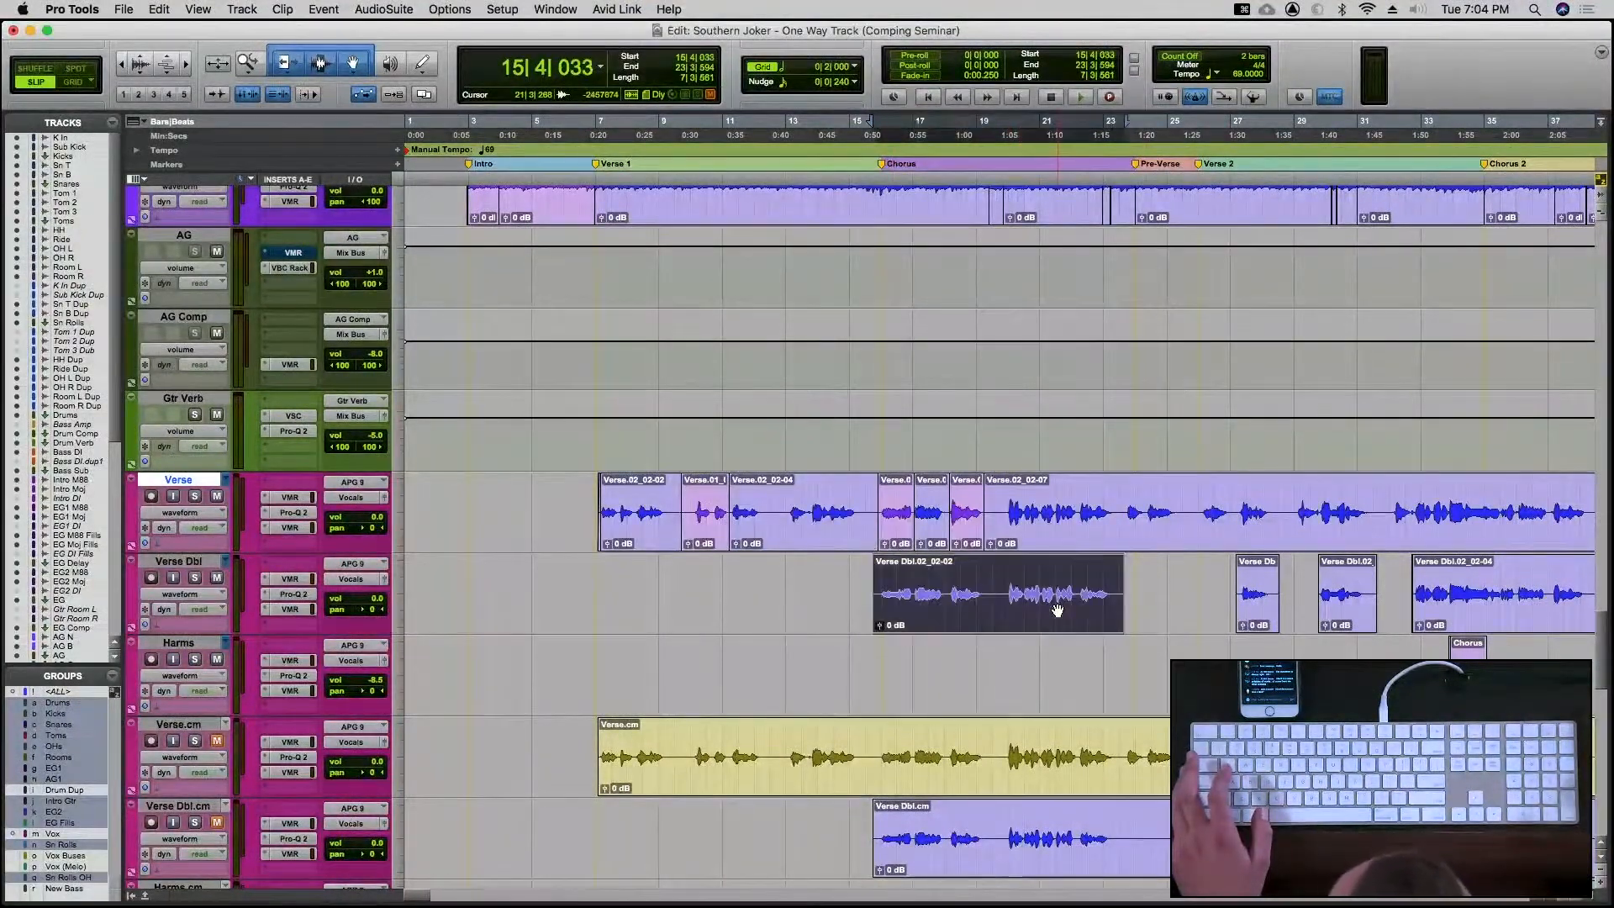
pyautogui.press('super+f')
pyautogui.press('Return')
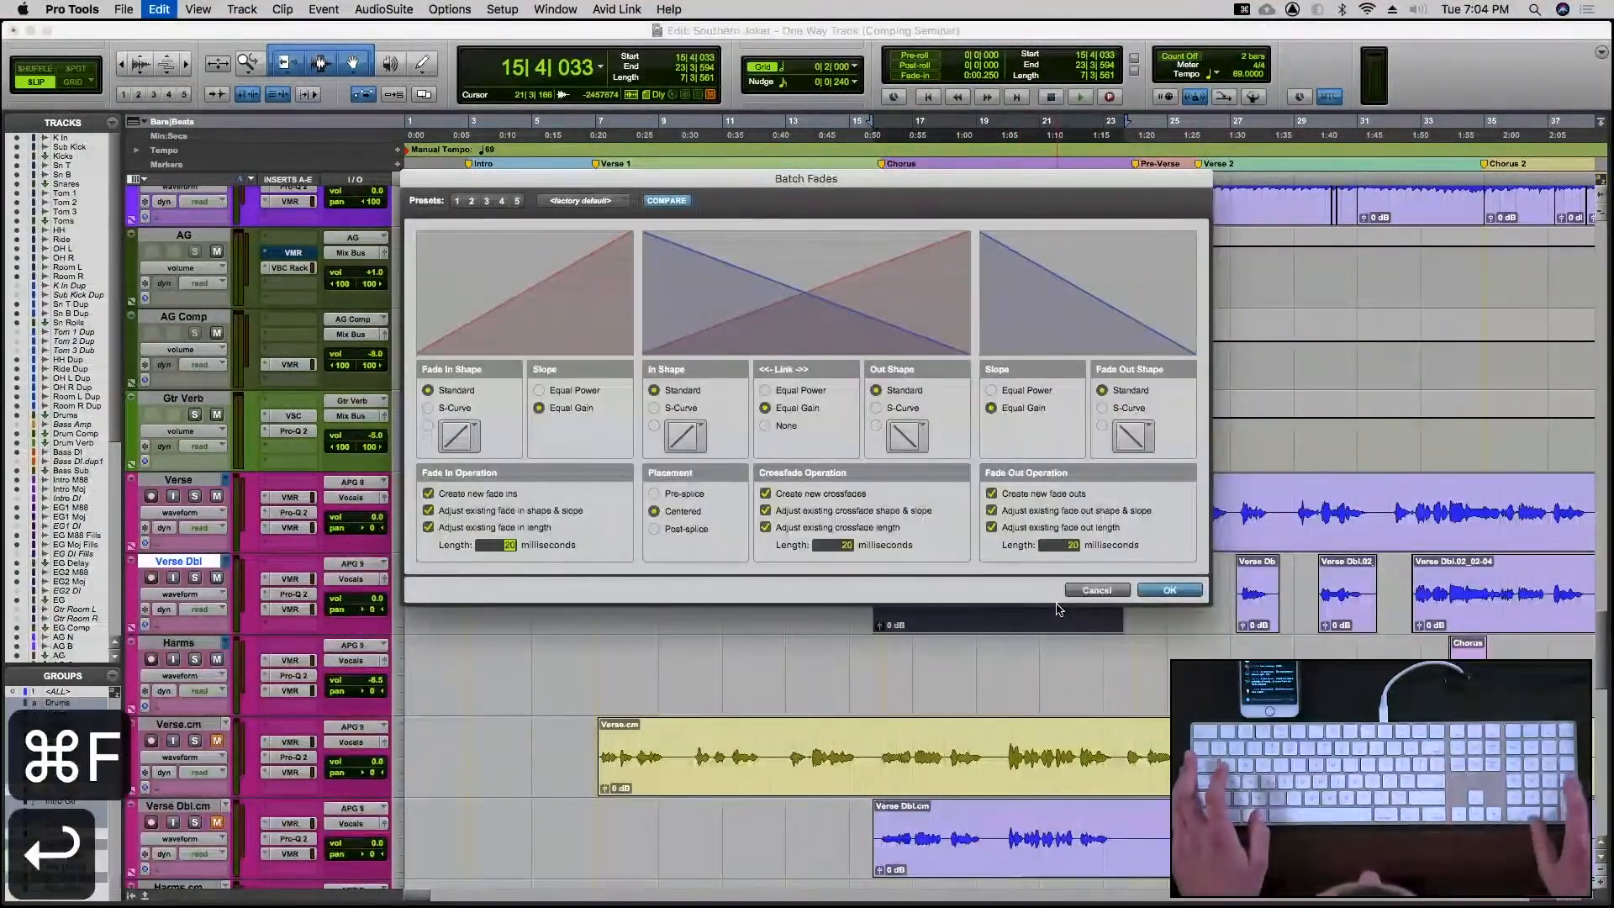
pyautogui.press('super+z')
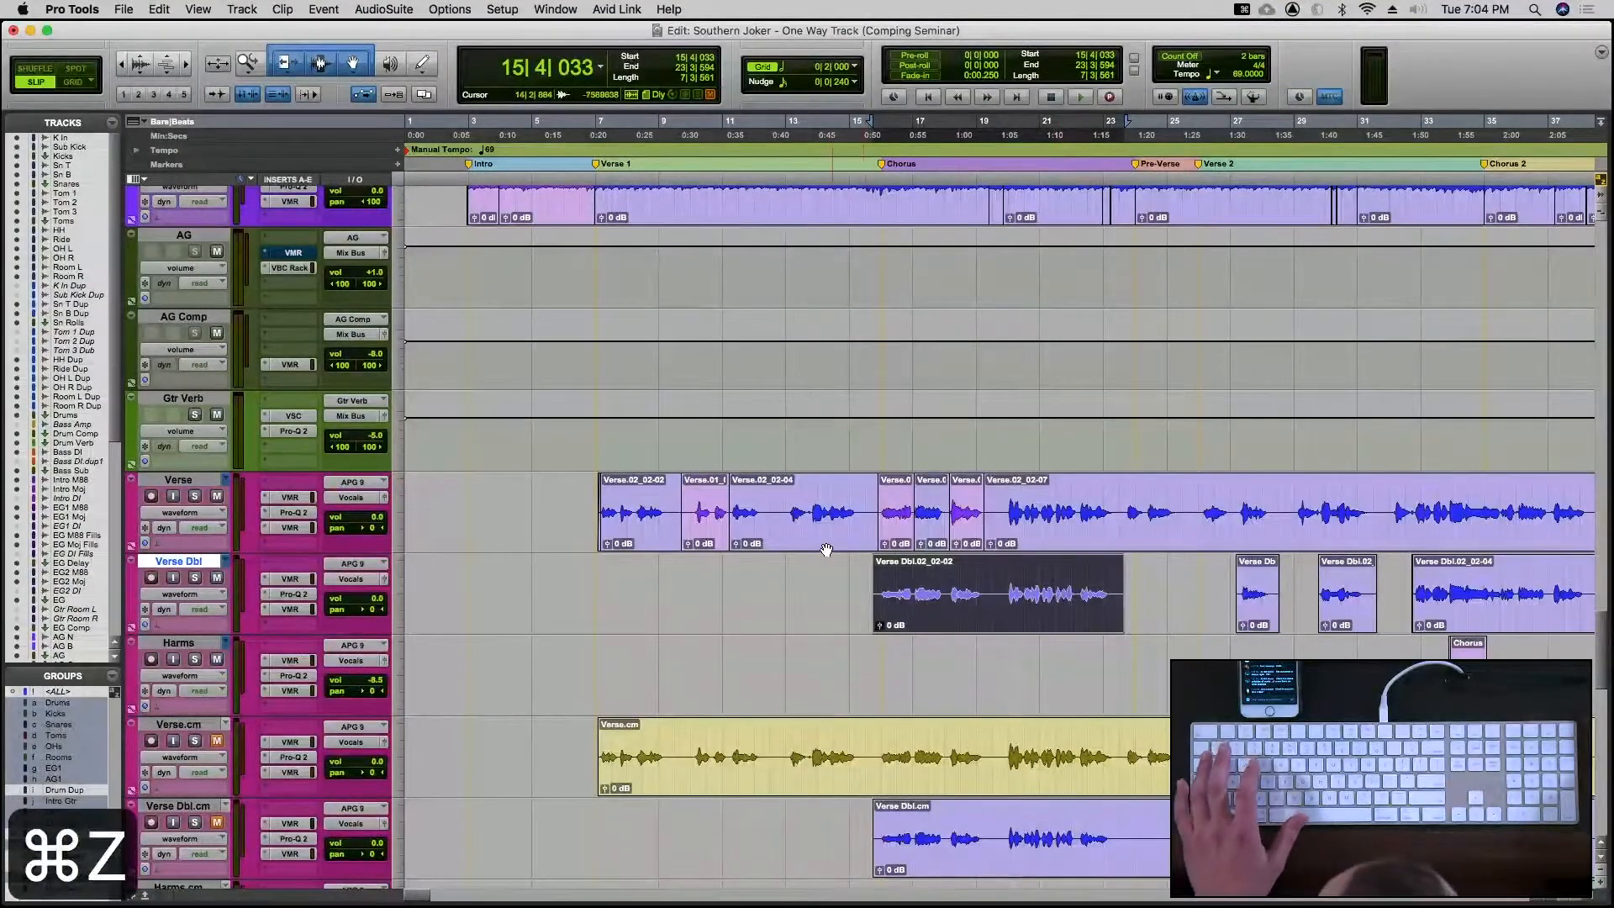
pyautogui.click(817, 580)
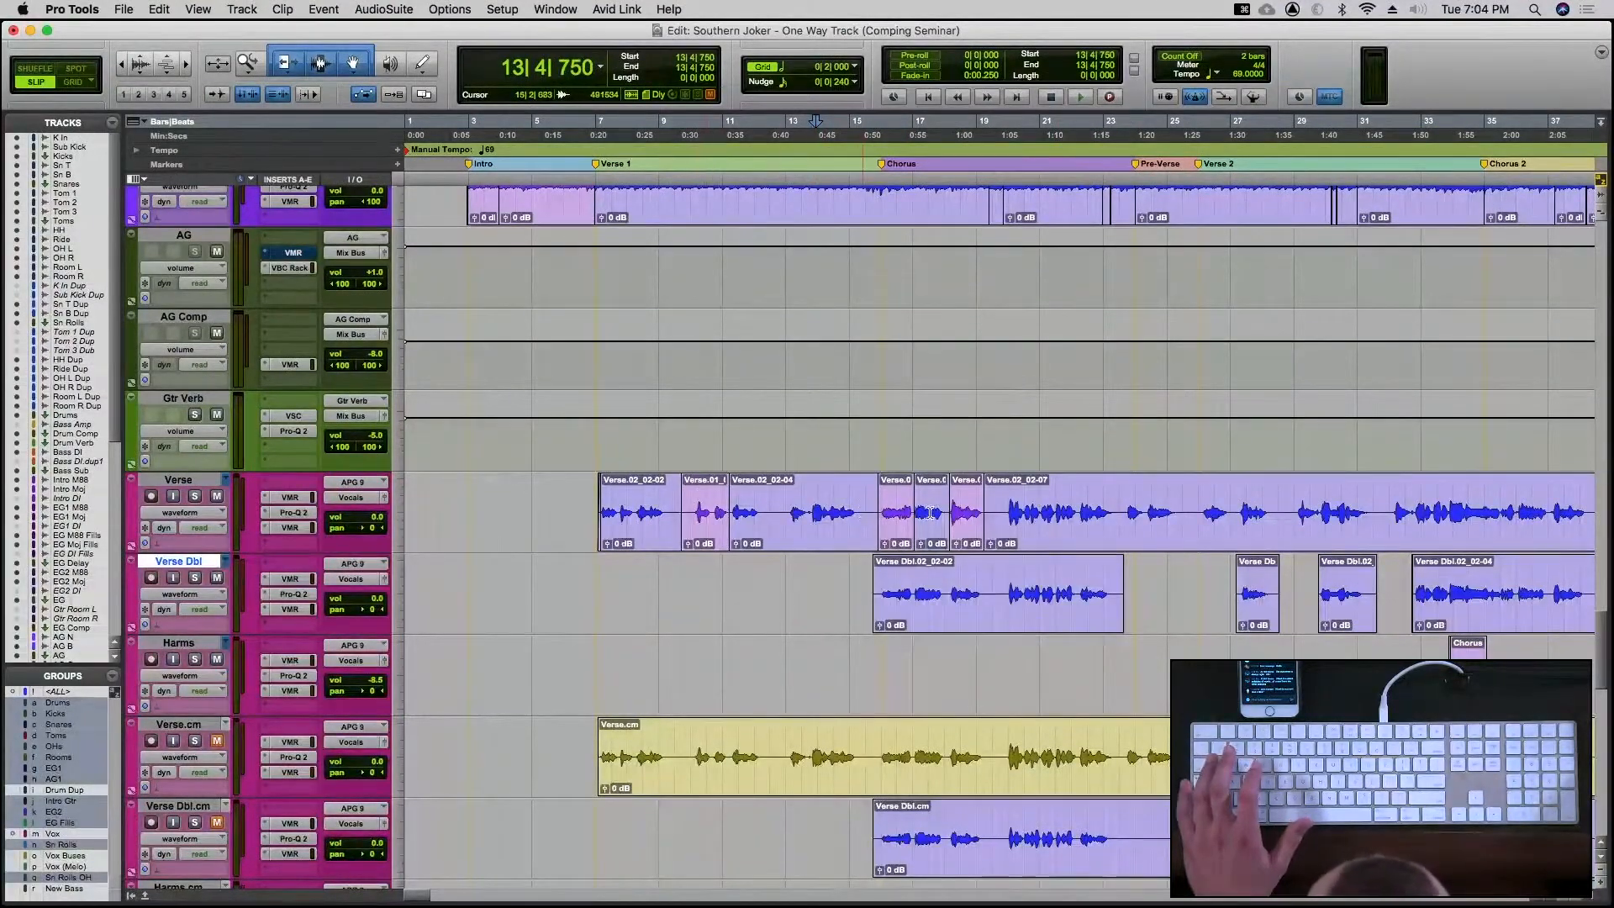
# Try an Equal Gain crossfade across the single edit between Verse.01_01-04 and Verse.02_02-07, then undo it
pyautogui.moveTo(969, 504); pyautogui.dragTo(1003, 506)
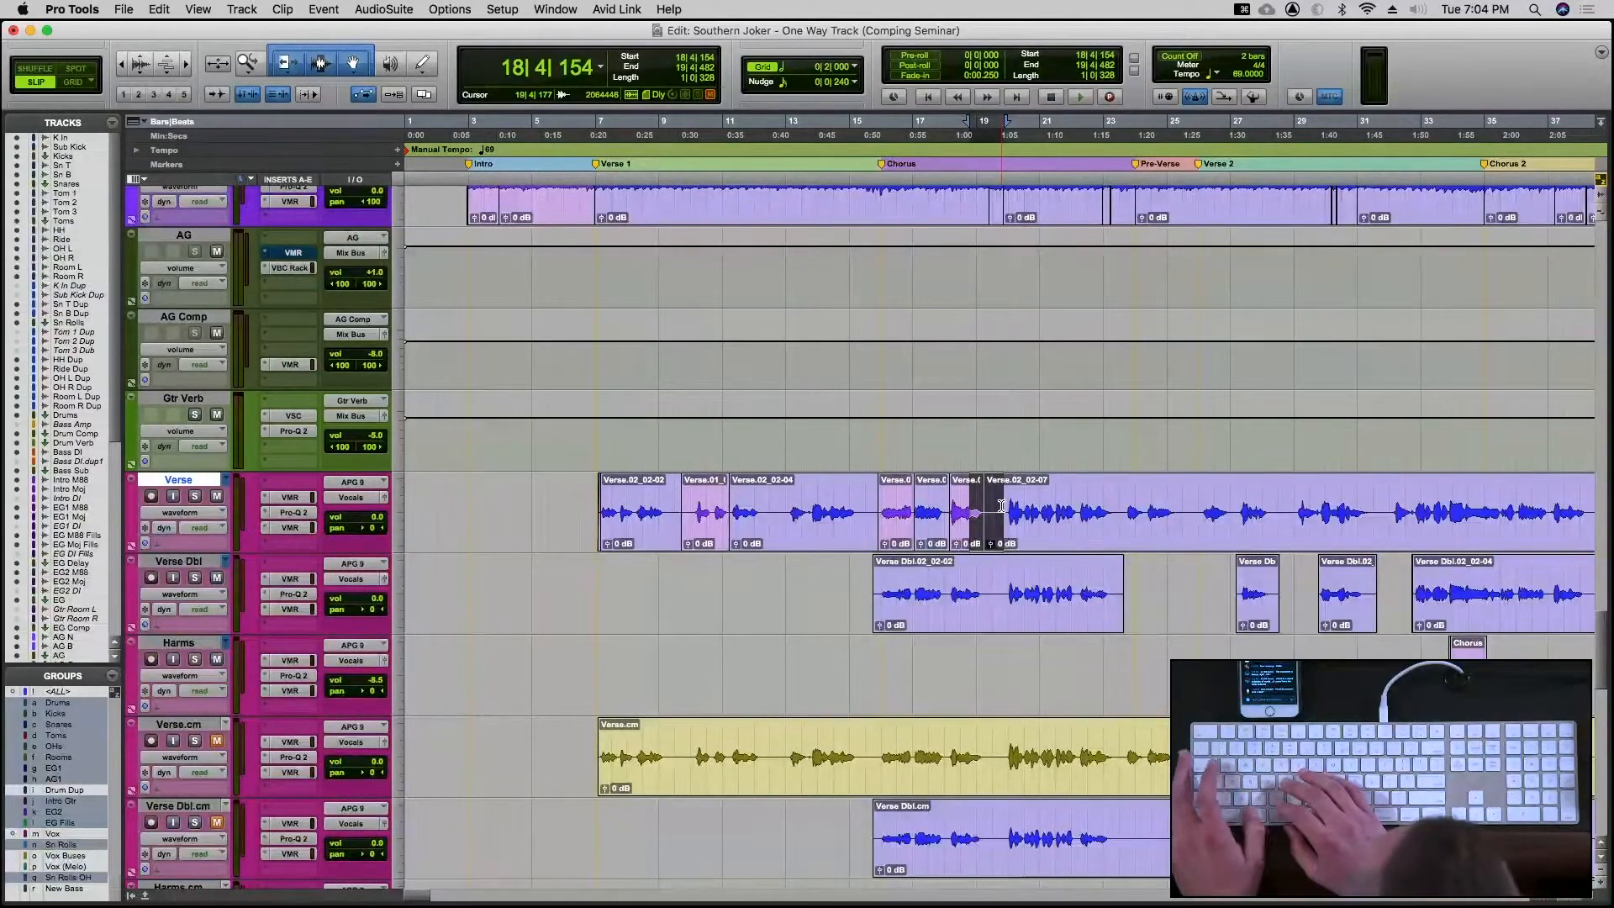
pyautogui.press('super+f')
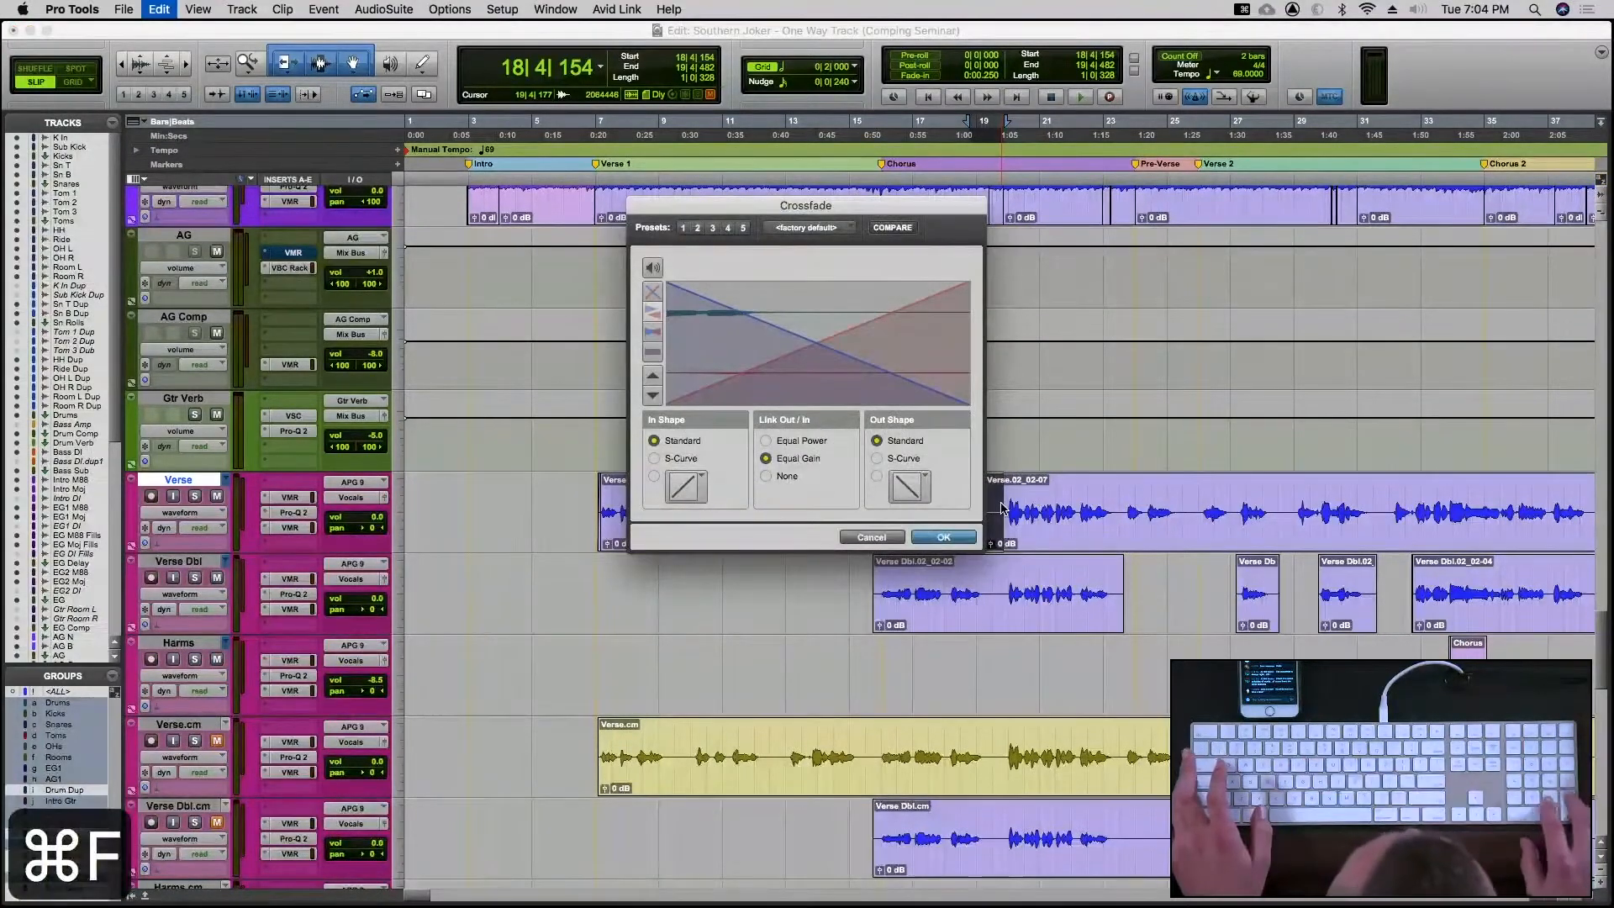
pyautogui.press('Return')
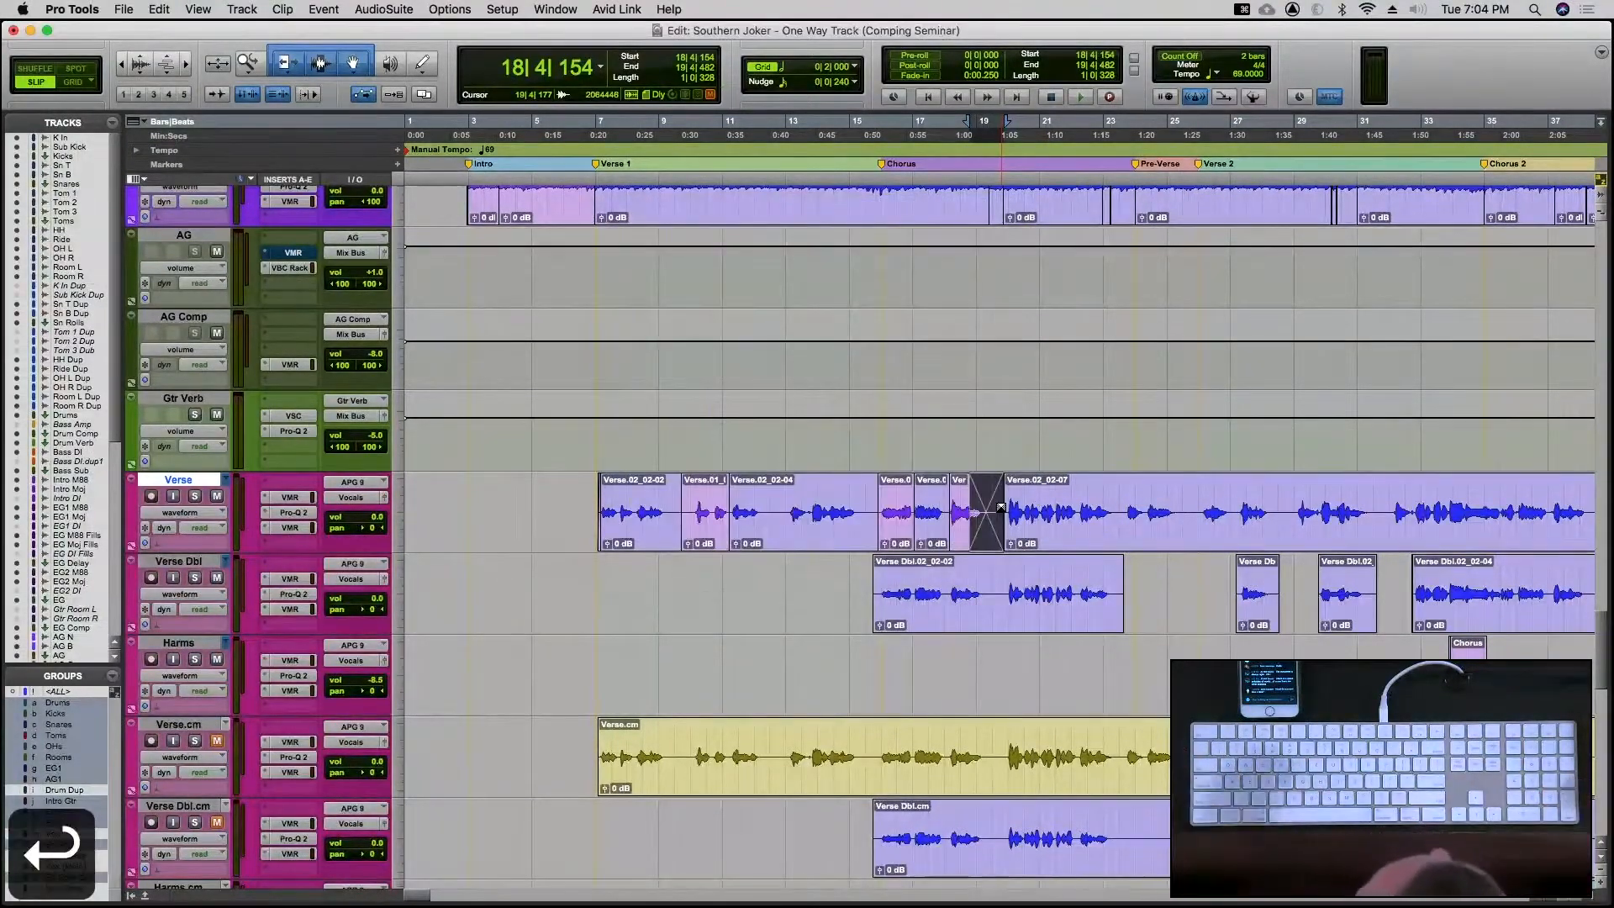
pyautogui.press('super+z')
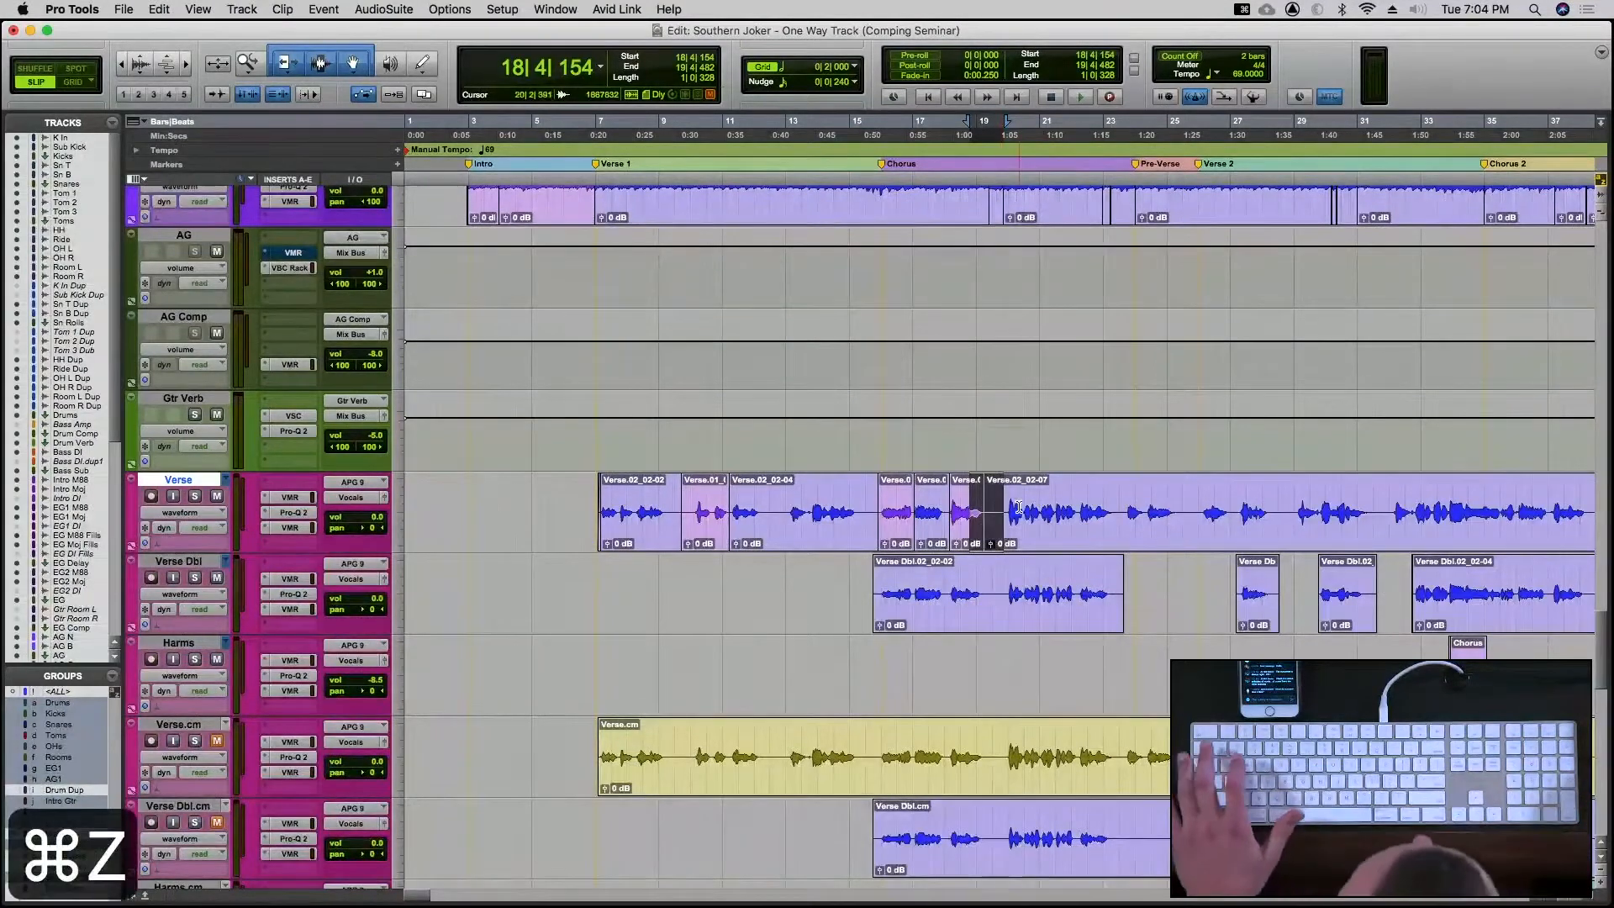
# Select across the four Chorus edit points on the Verse track, apply the 20 ms batch fades and inspect the crossfades up close
pyautogui.moveTo(1018, 507); pyautogui.dragTo(867, 519)
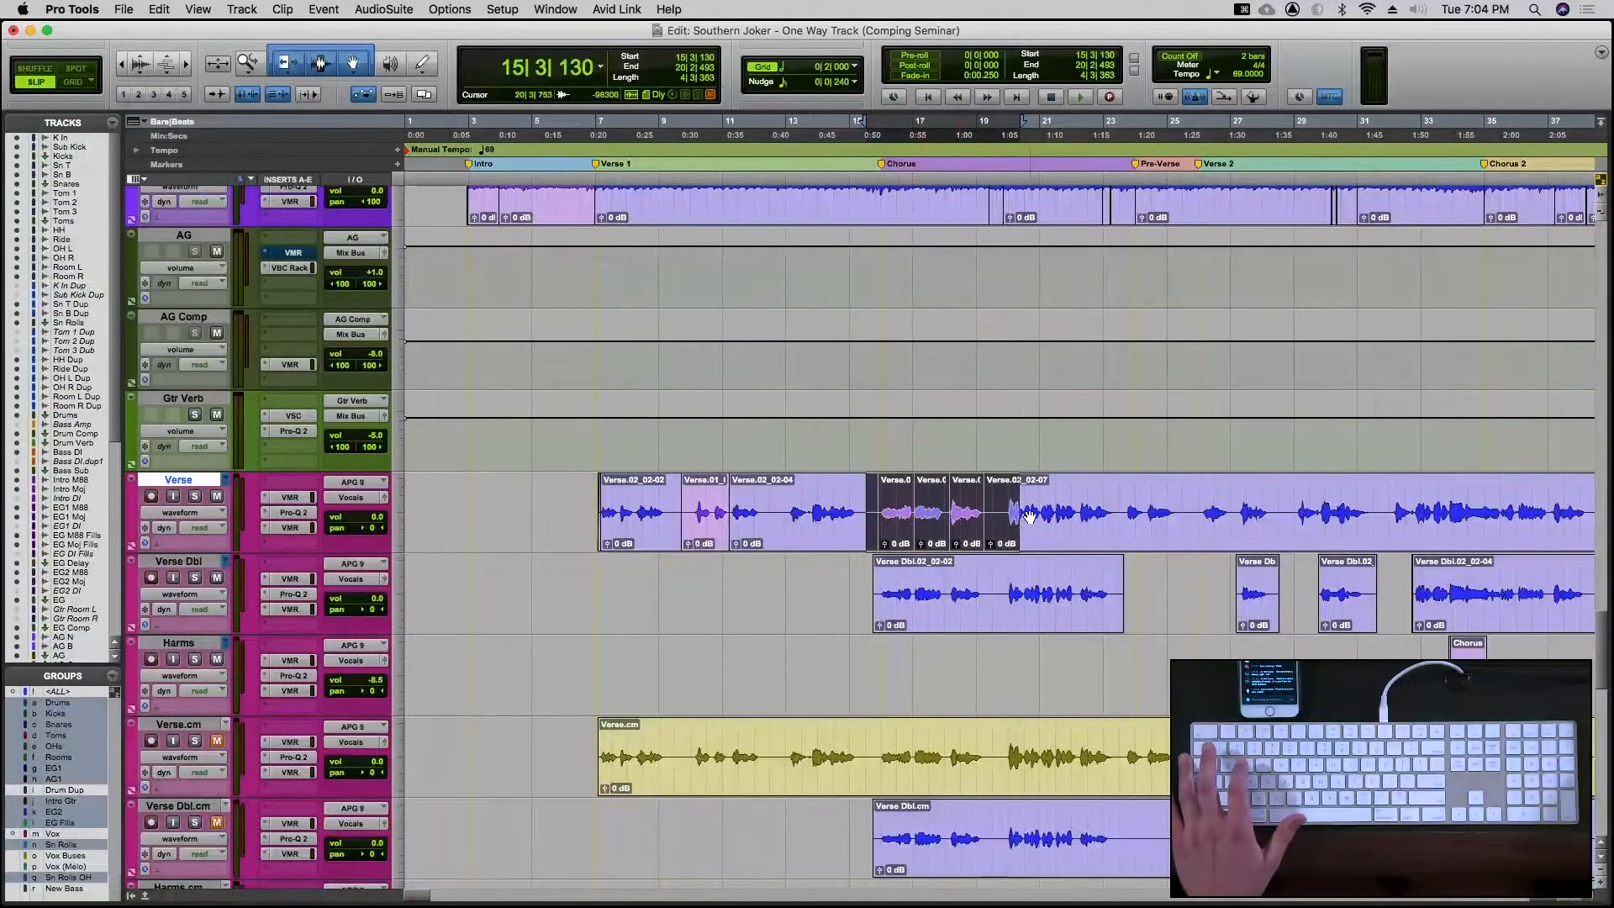
pyautogui.press('super+f')
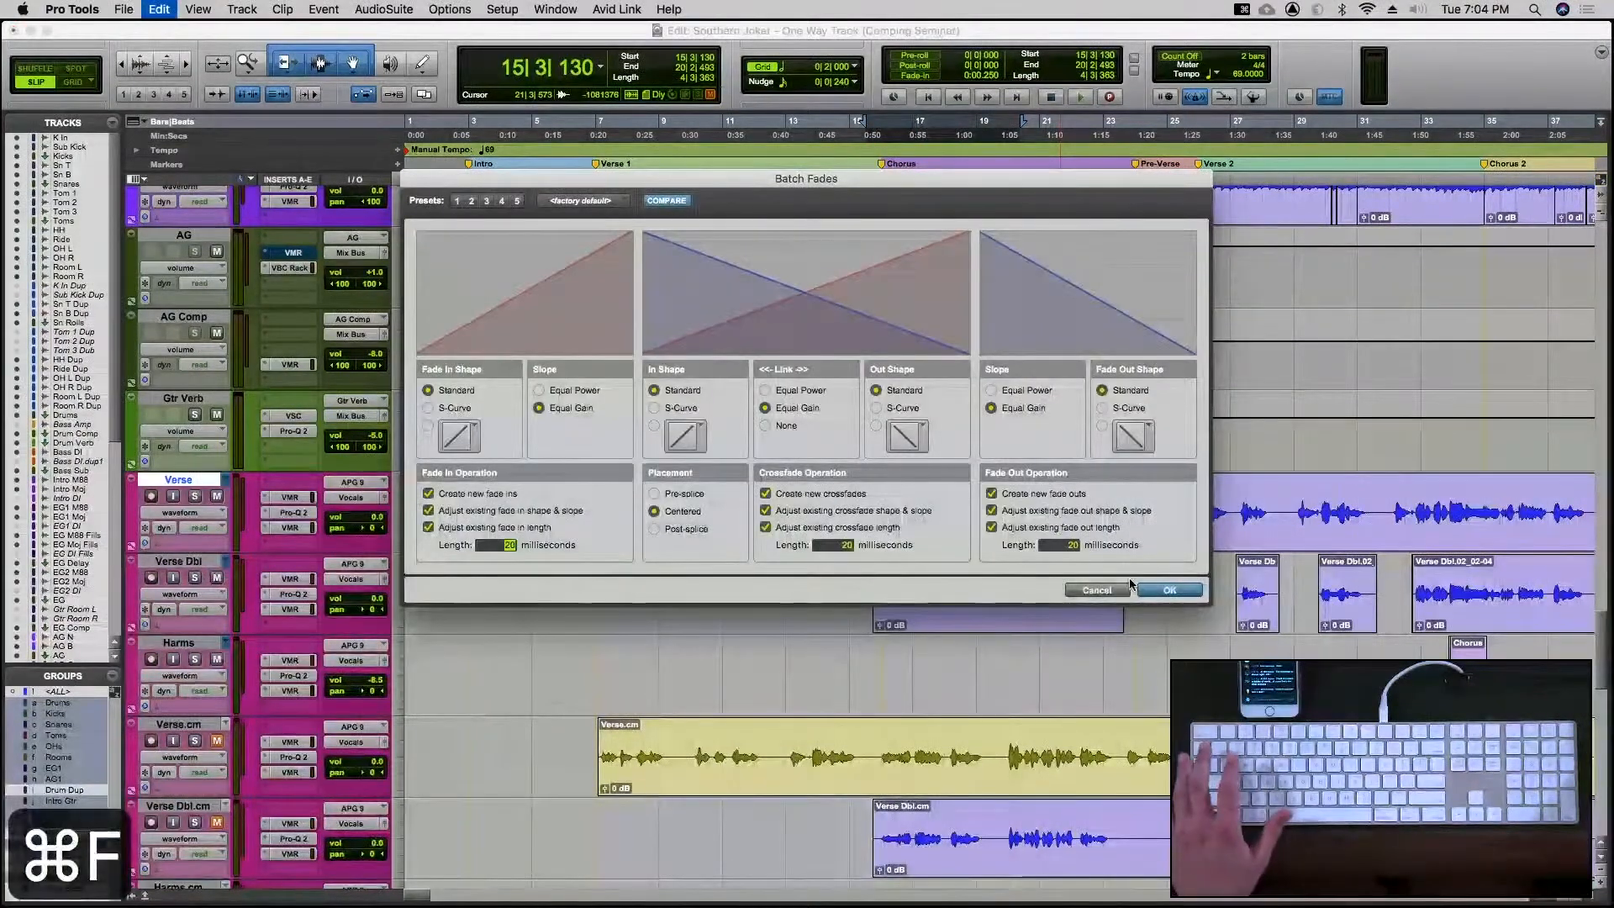
pyautogui.press('Return')
pyautogui.press('t')
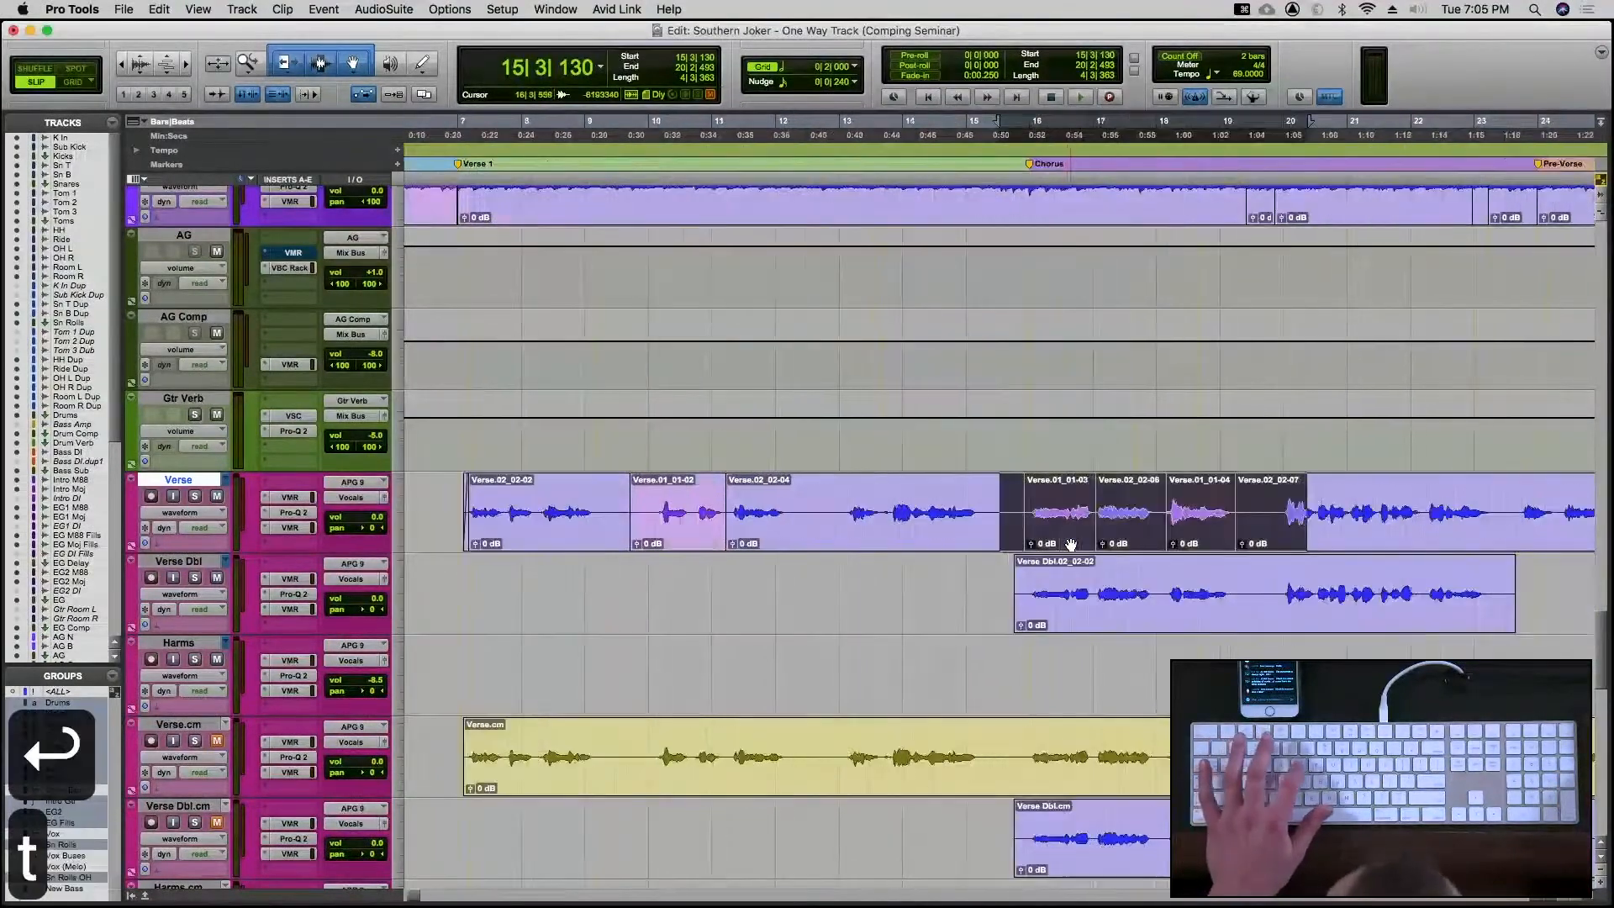
pyautogui.press('t')
pyautogui.press('t')
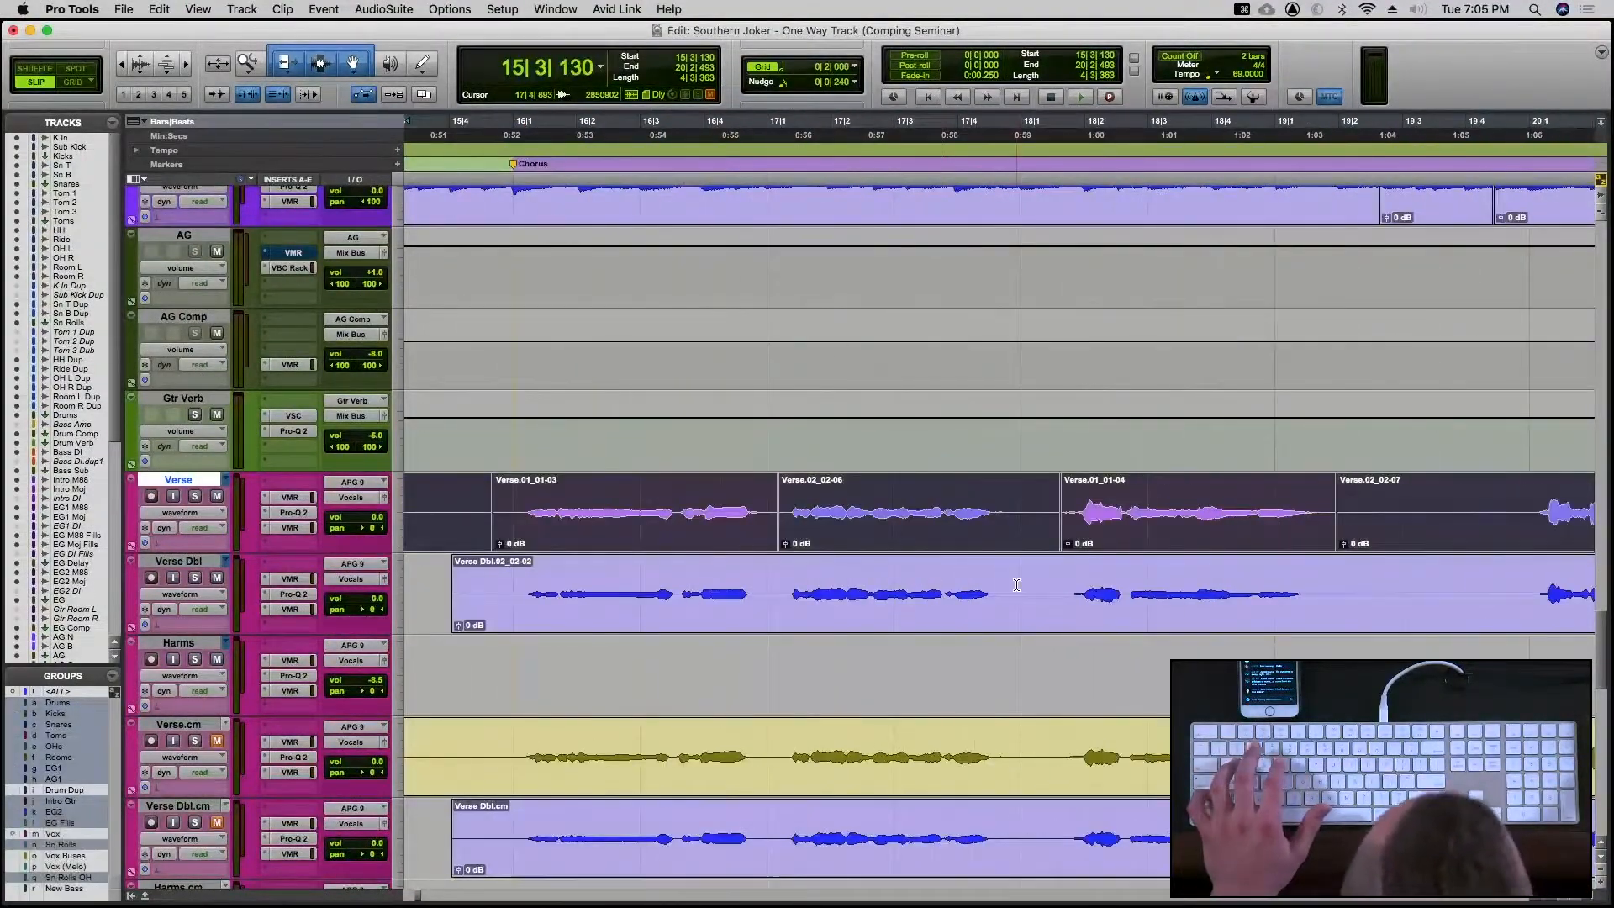
pyautogui.press('r')
pyautogui.press('r')
pyautogui.press('r')
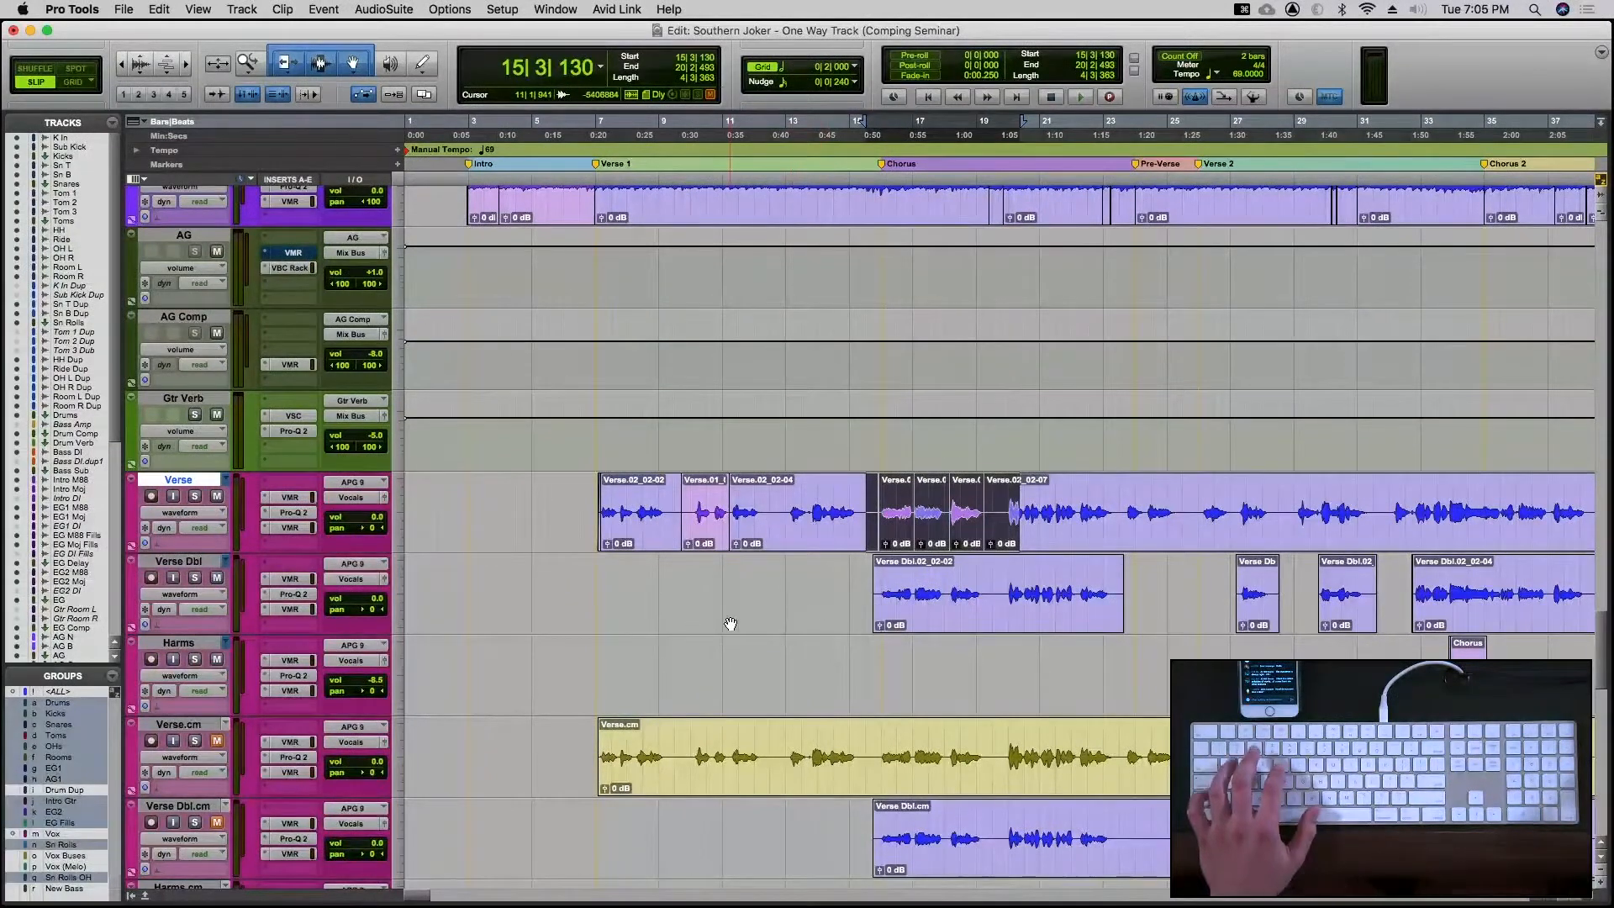
# Place the cursor on the Bass DI track near the end of the Intro and show its playlists
pyautogui.scroll(-1, 706, 606)
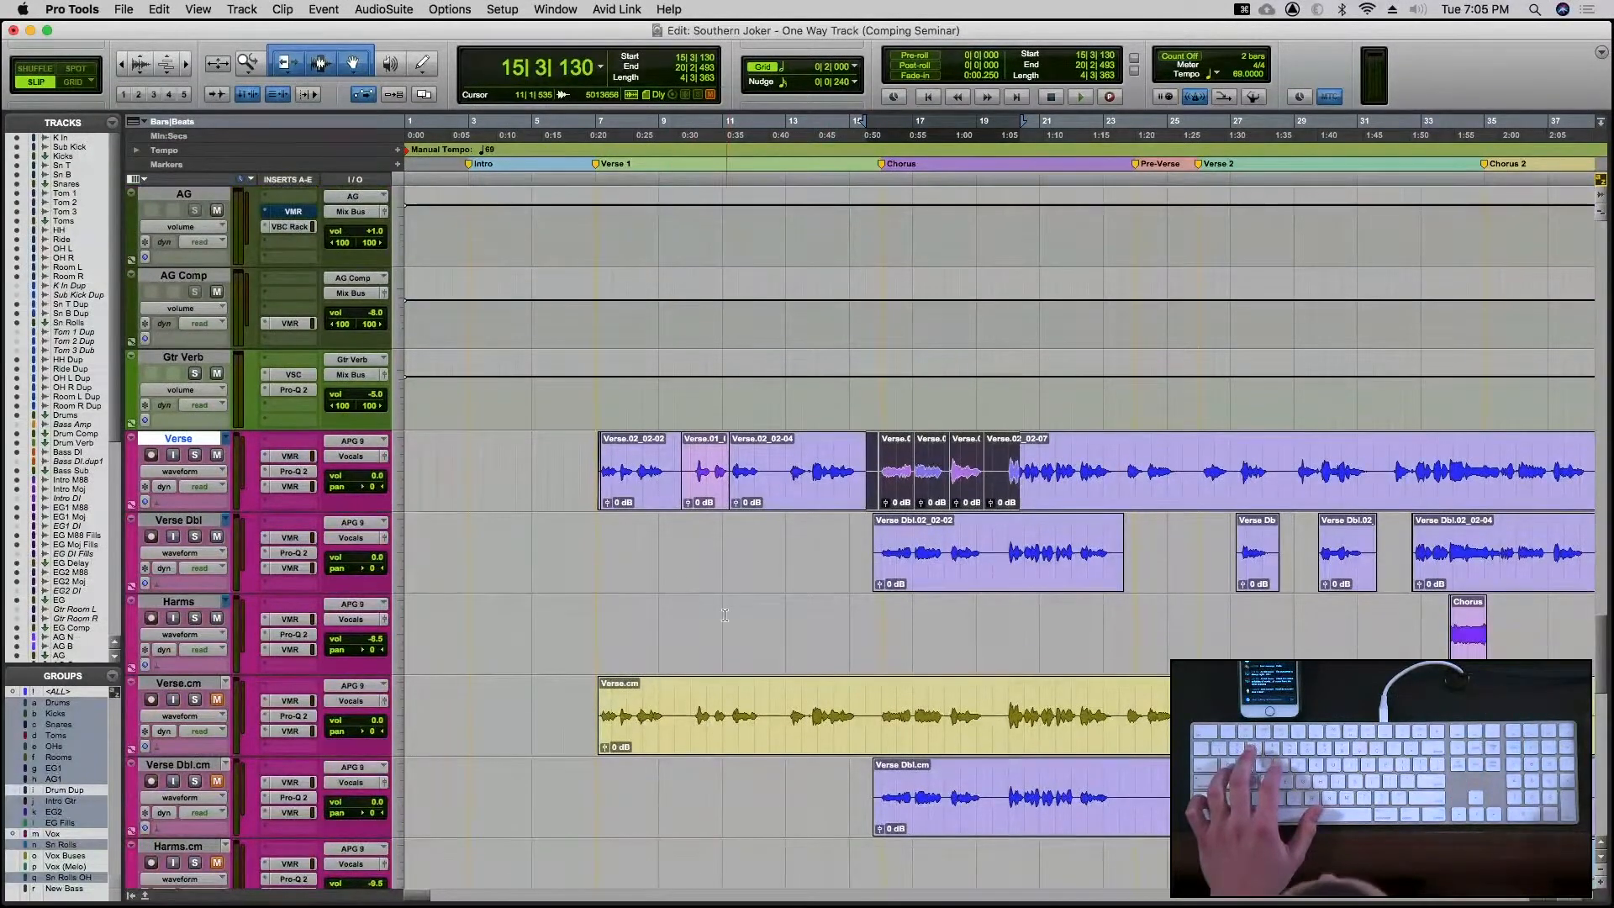
pyautogui.scroll(3, 725, 615)
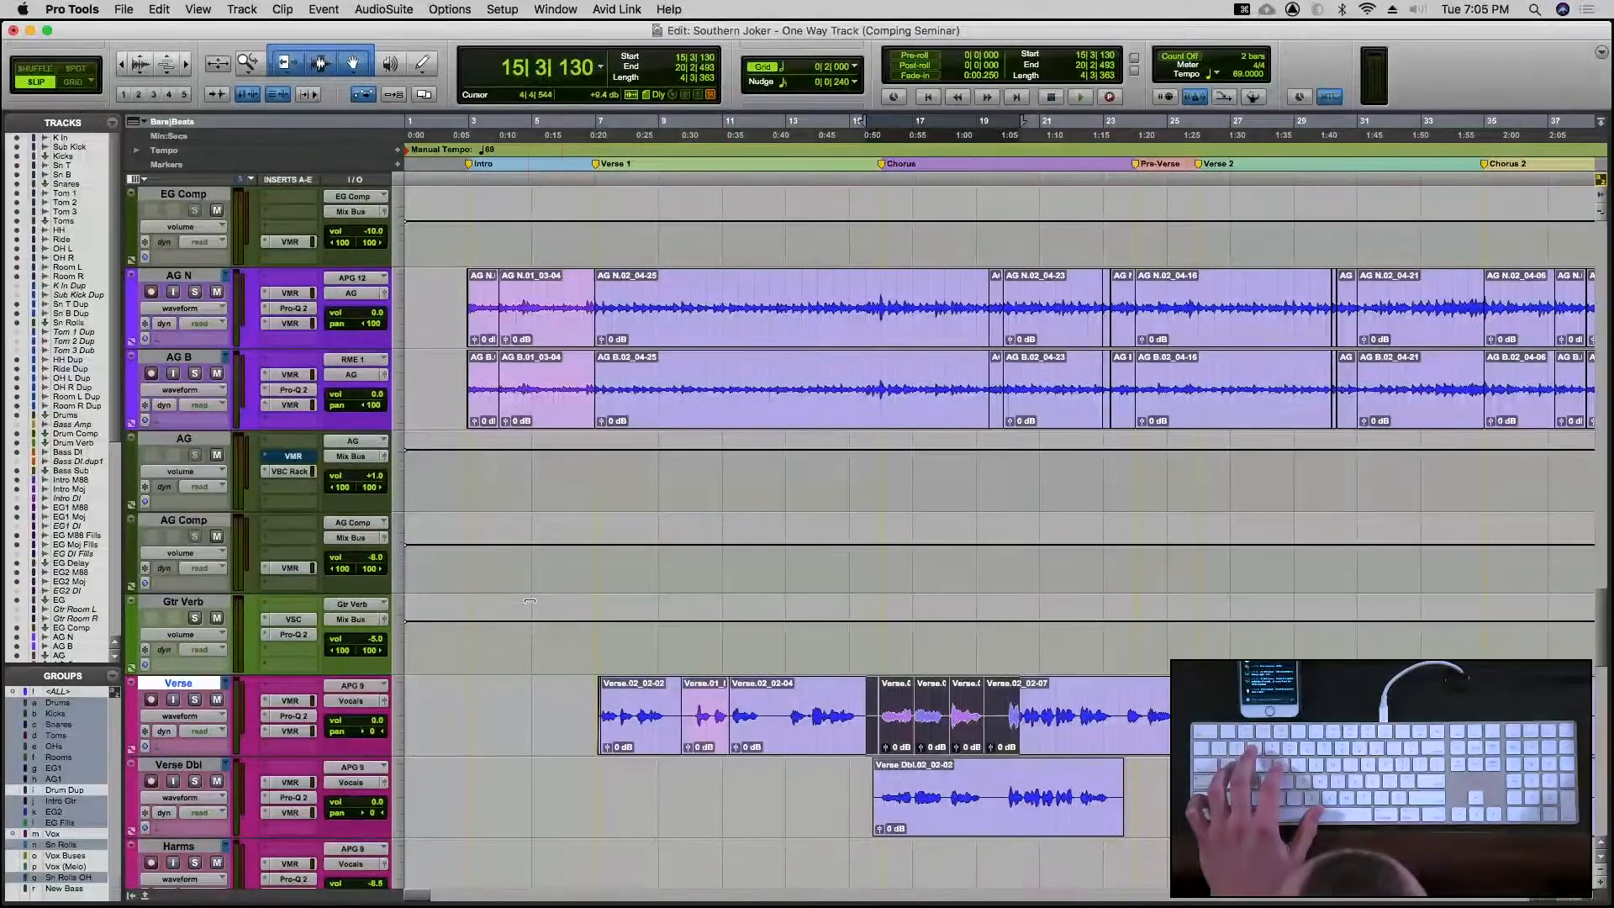
pyautogui.scroll(2, 562, 599)
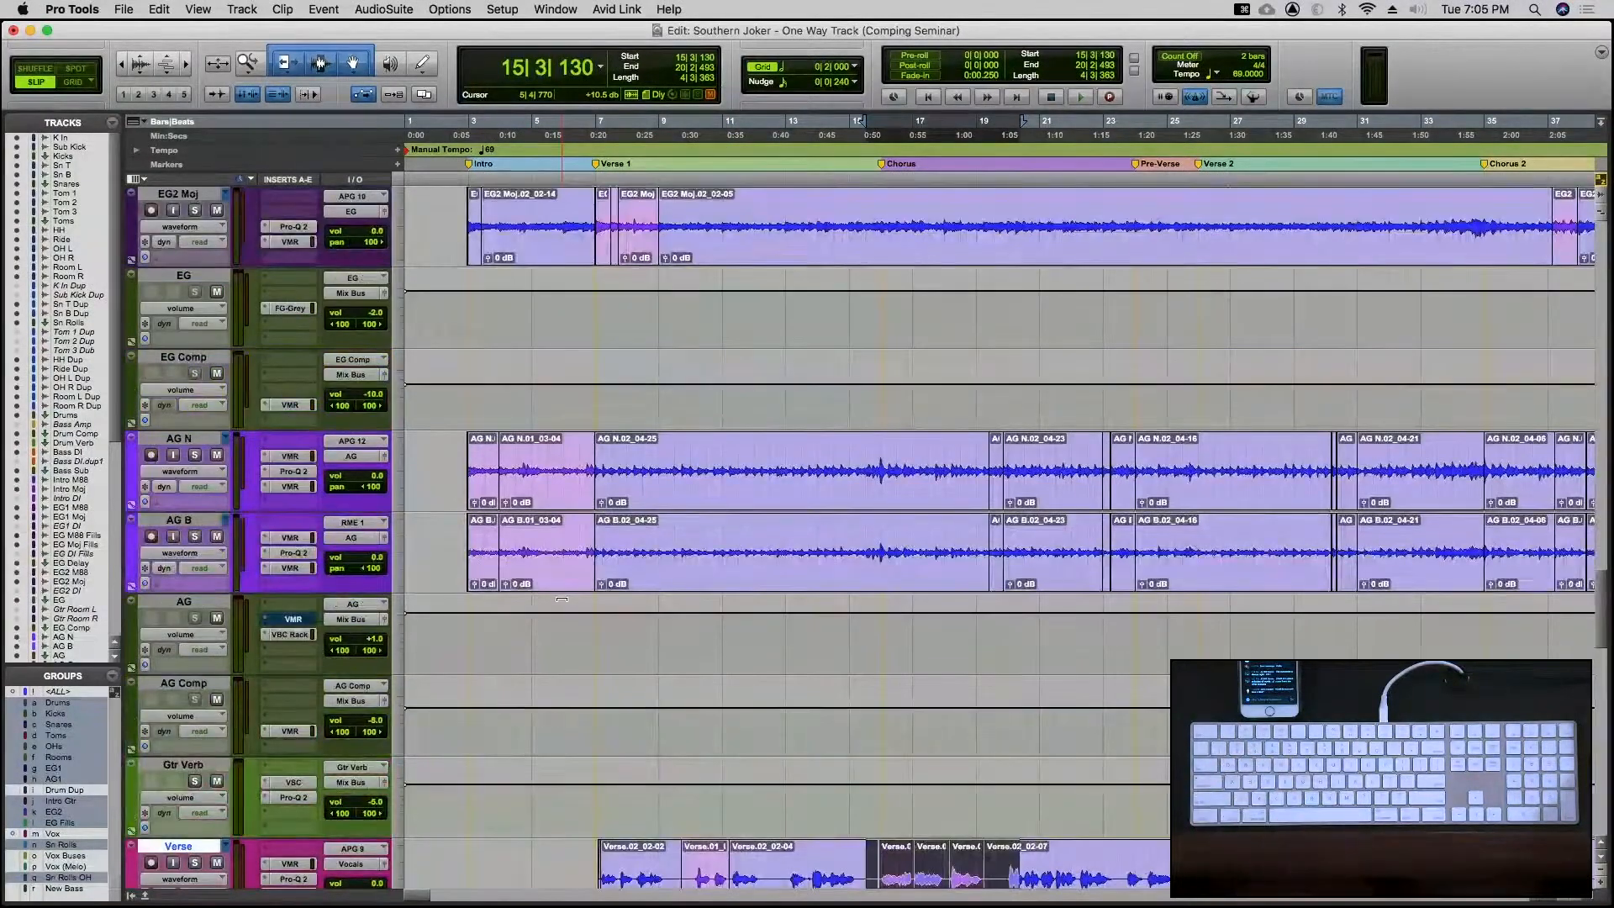
pyautogui.scroll(15, 561, 599)
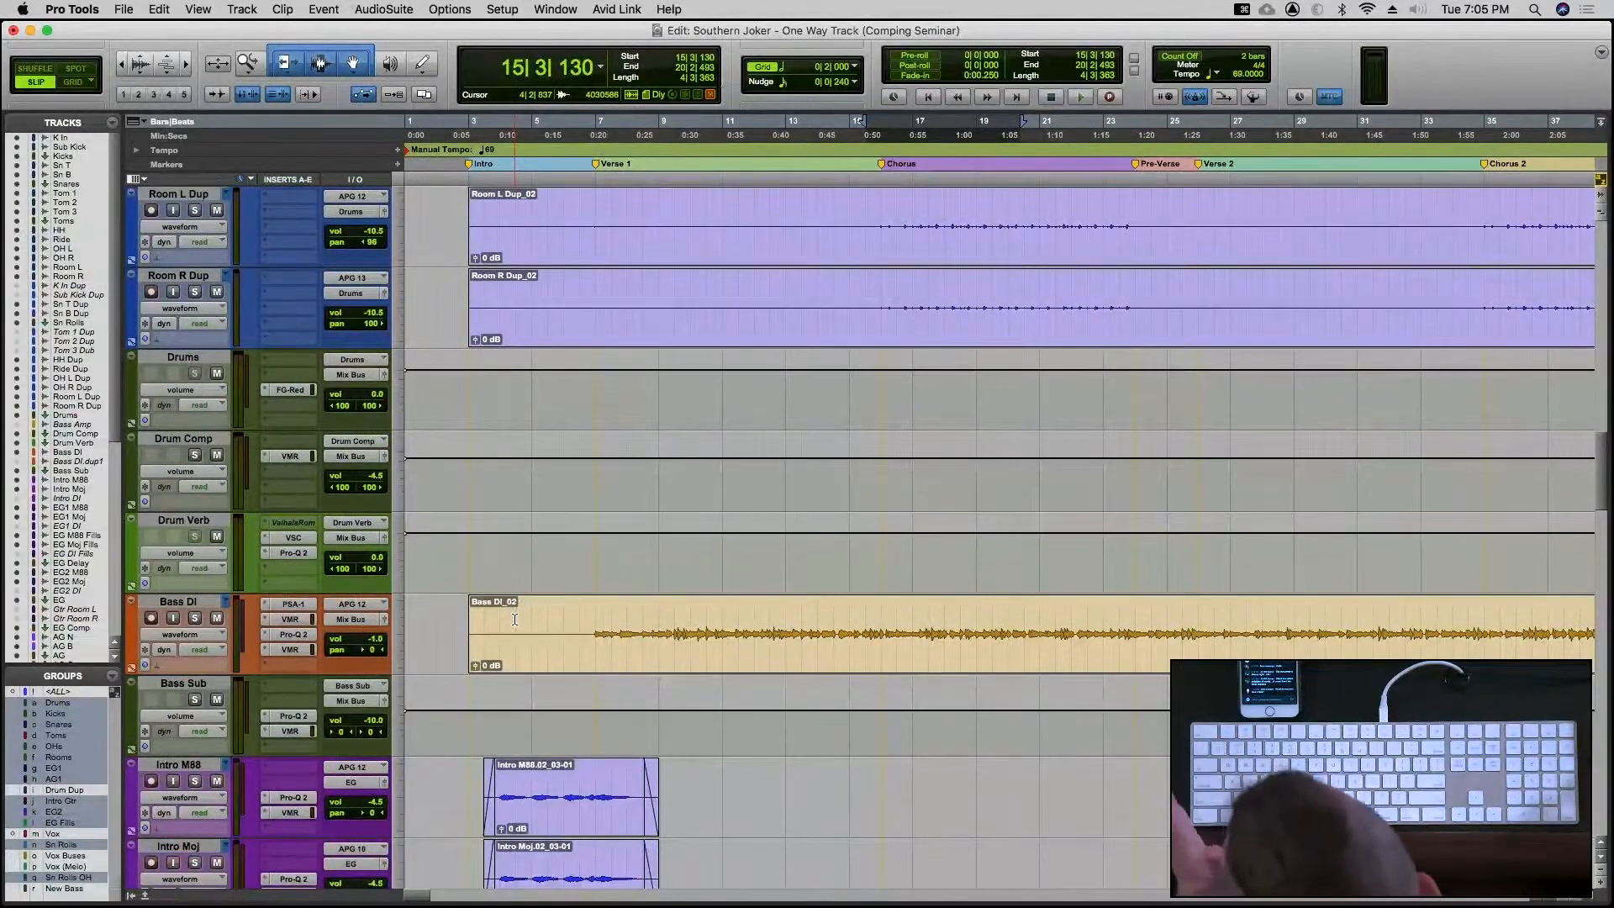
pyautogui.scroll(-2, 575, 622)
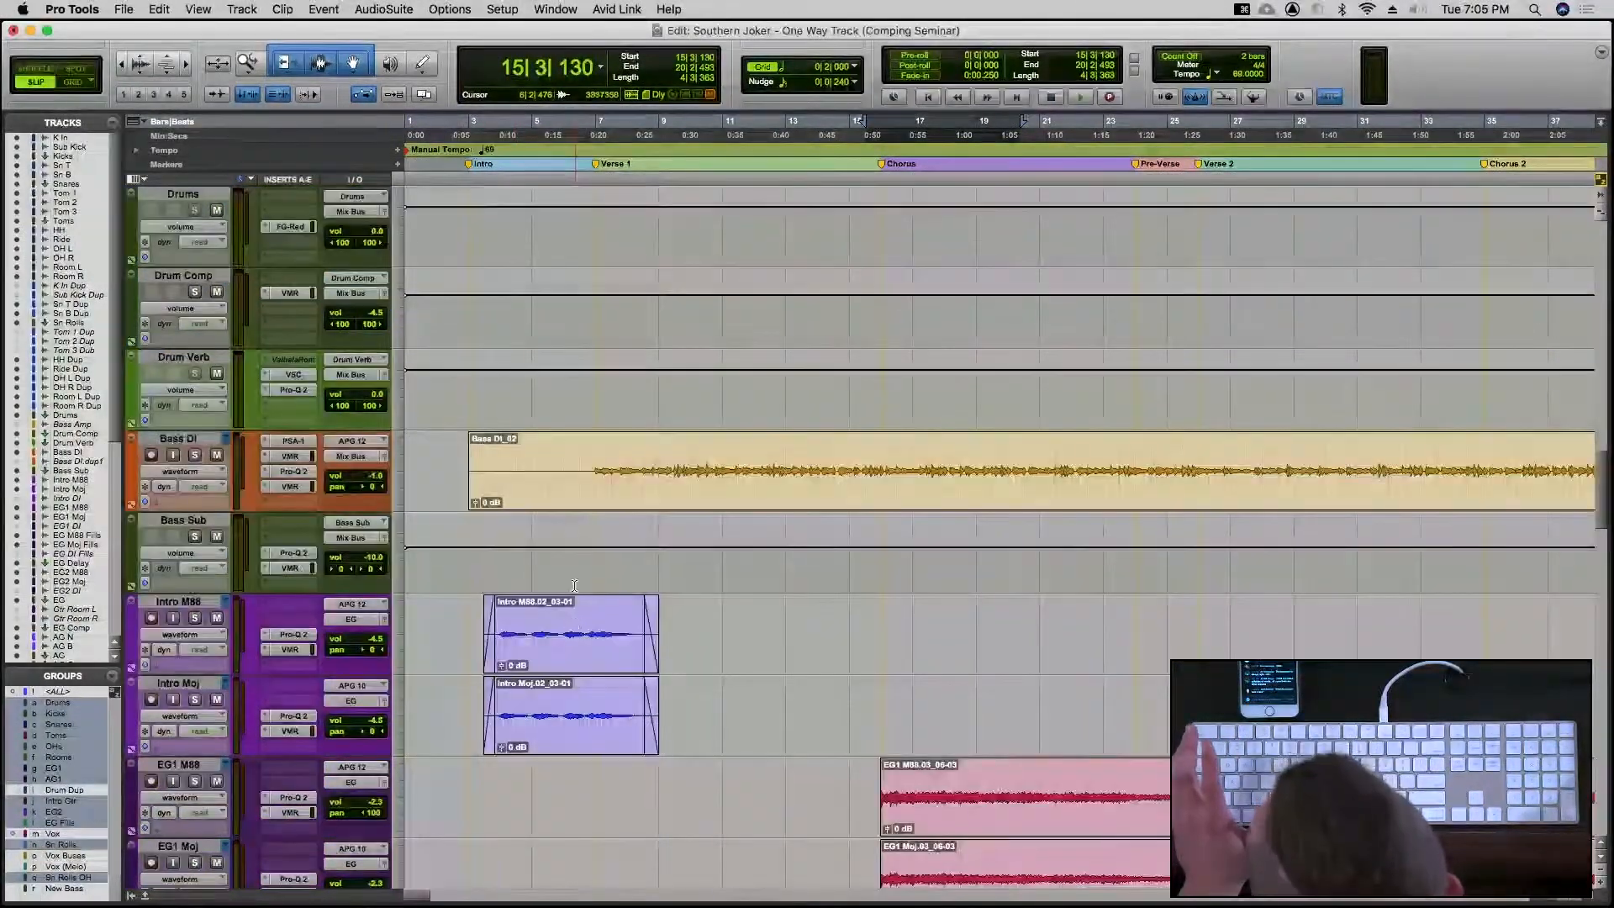
pyautogui.click(579, 467)
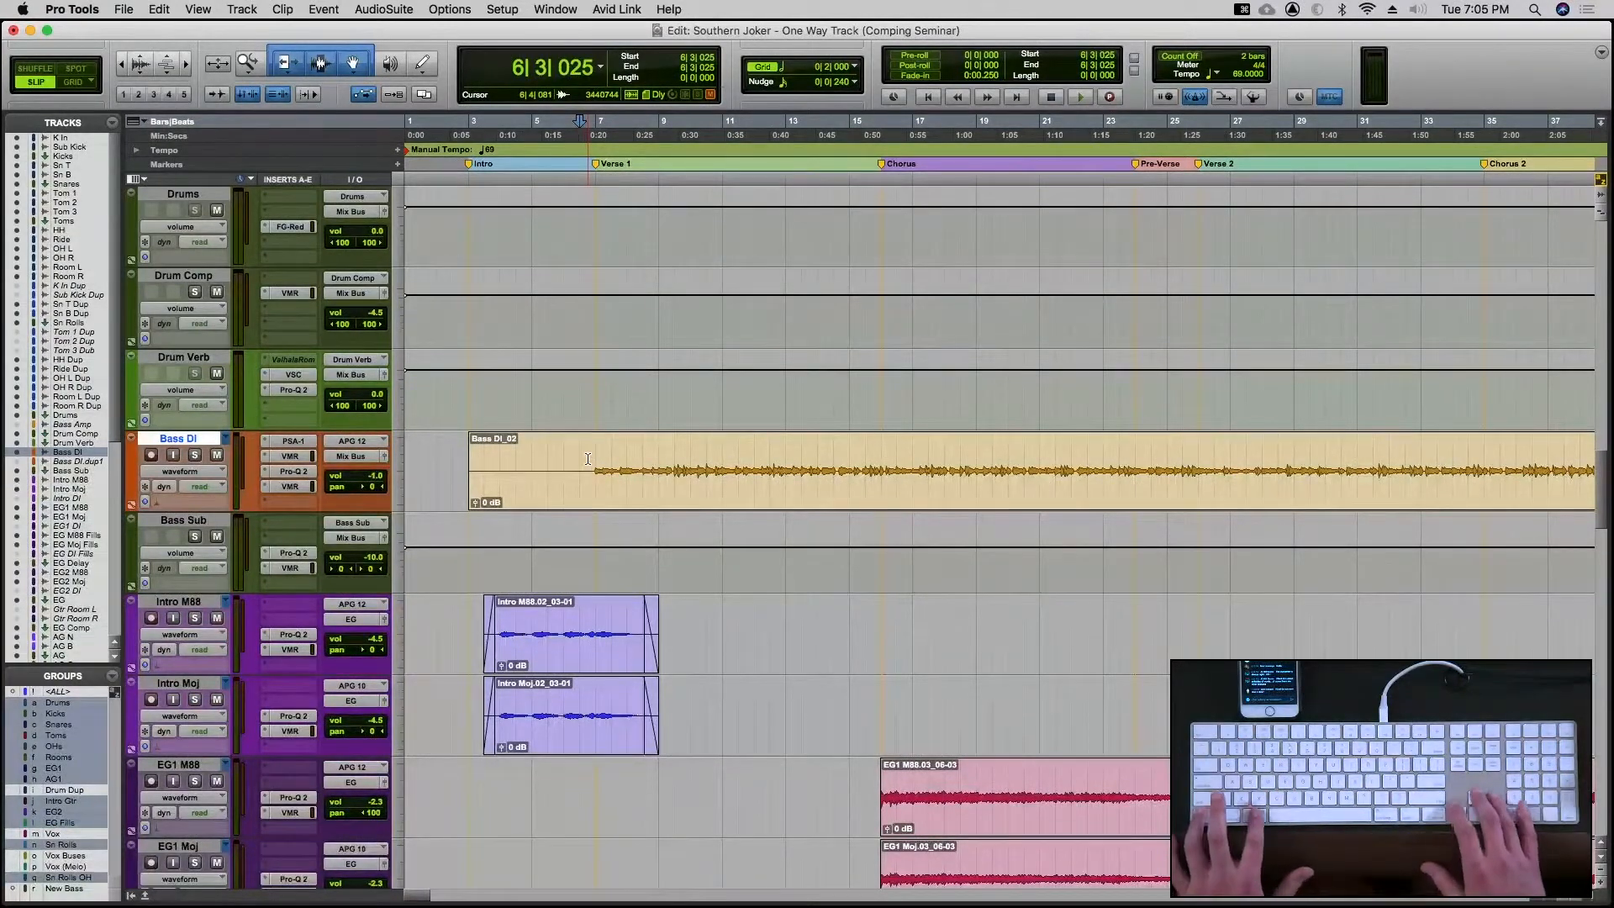
pyautogui.press('ctrl+super+Left')
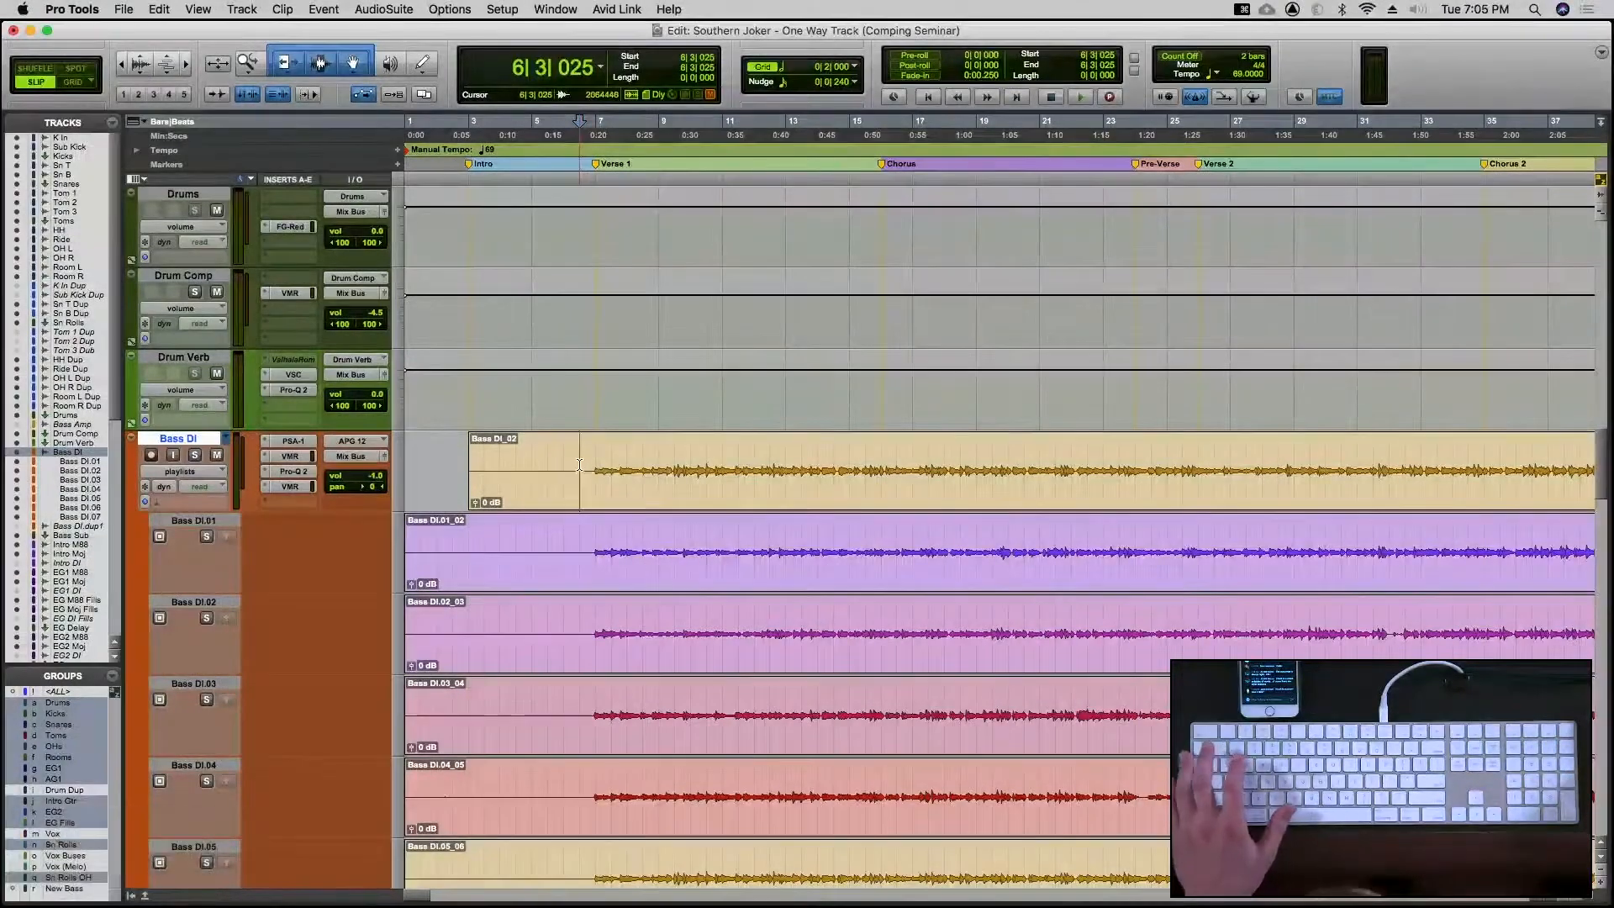
pyautogui.scroll(-3, 580, 465)
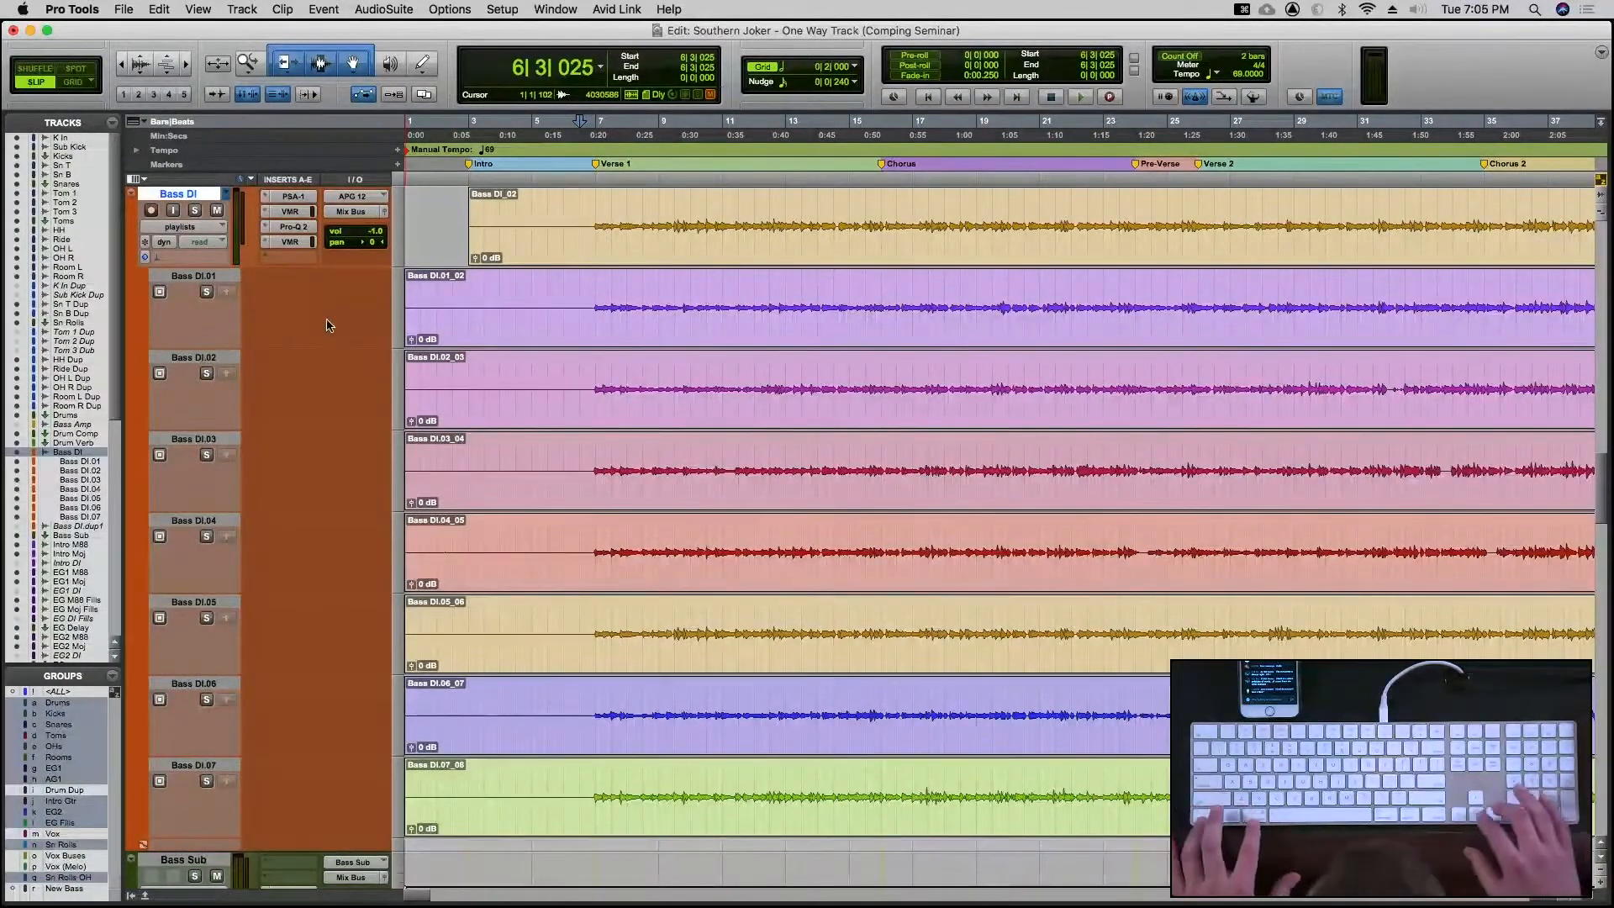
# Return the Bass DI track to waveform view and switch it back to playlists view
pyautogui.press('ctrl+super+Right')
pyautogui.click(208, 228)
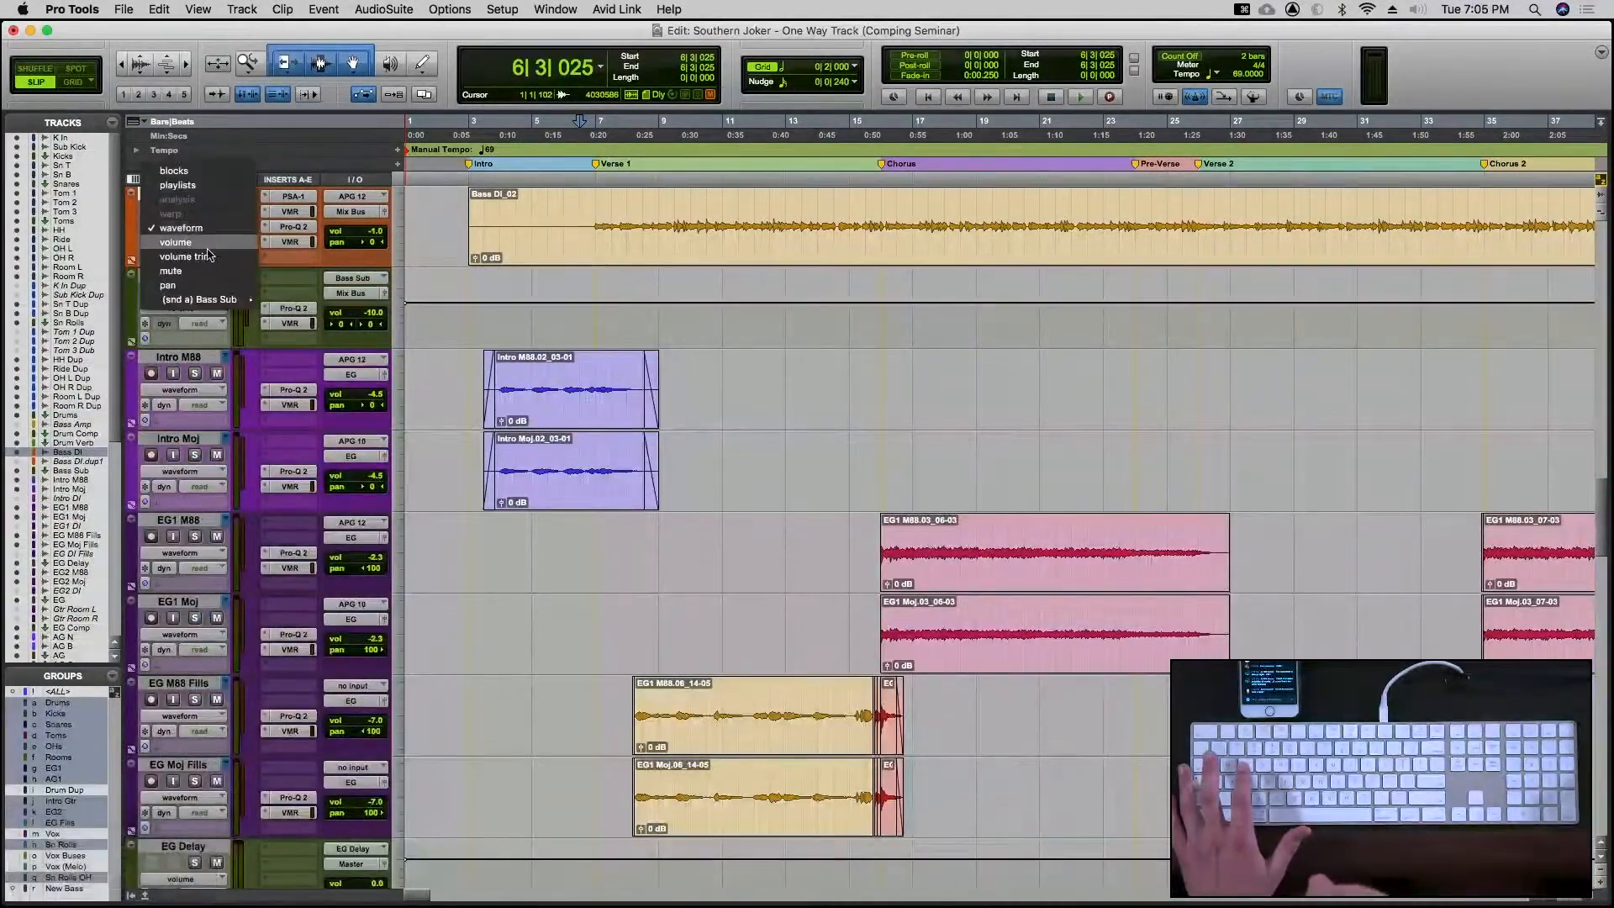
pyautogui.click(265, 235)
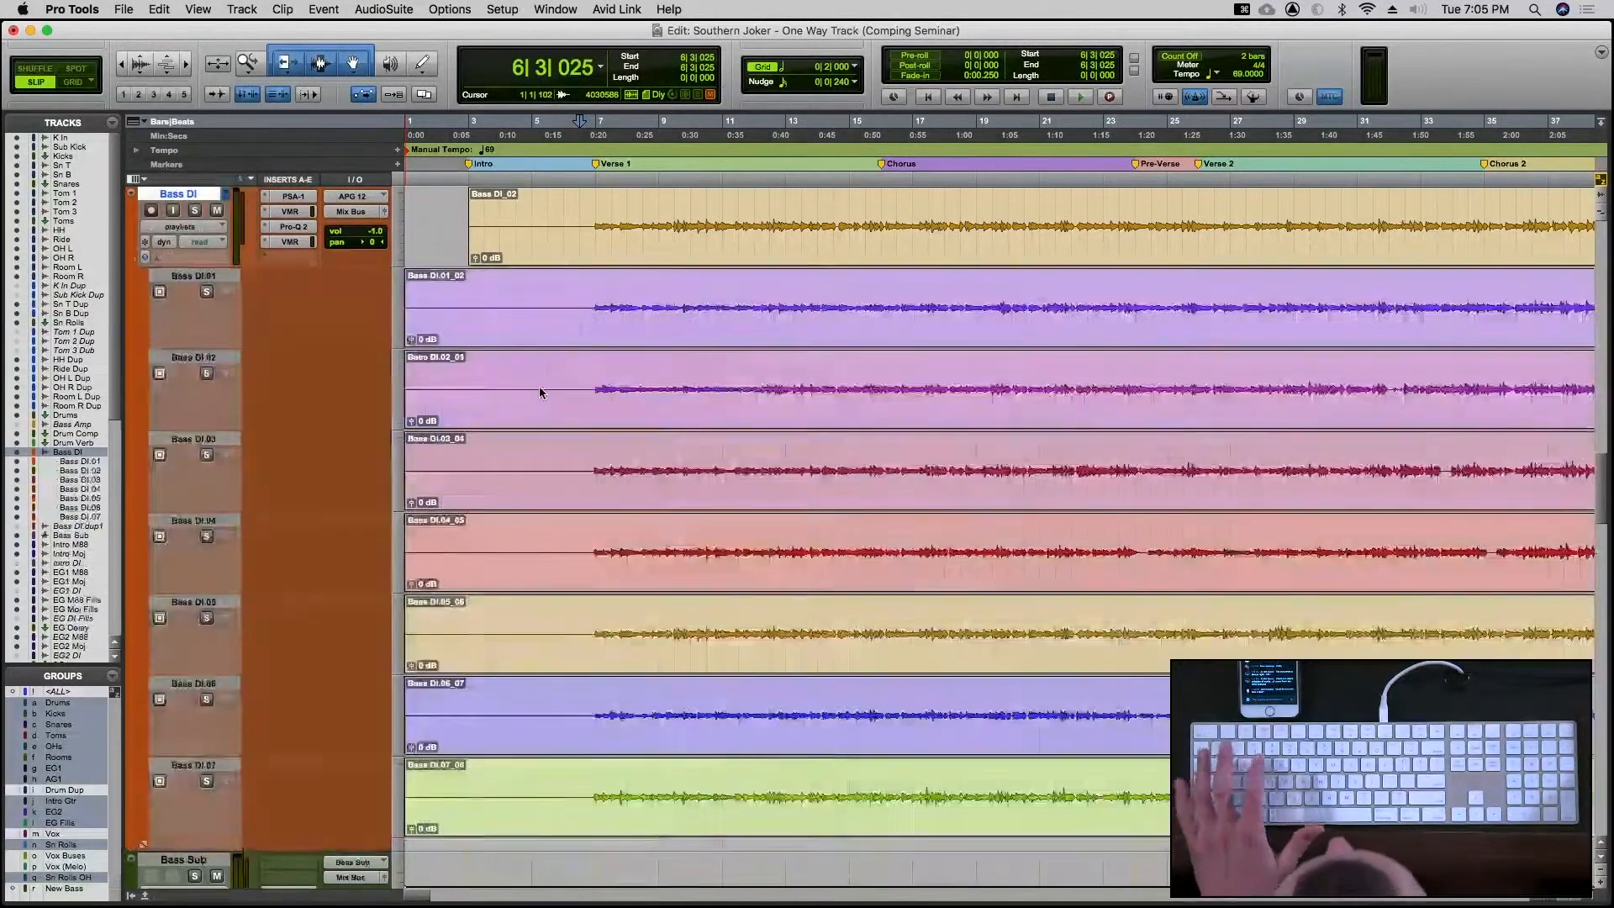
# Solo the Bass DI track and audition its main playlist from just before Verse 1
pyautogui.scroll(2, 588, 444)
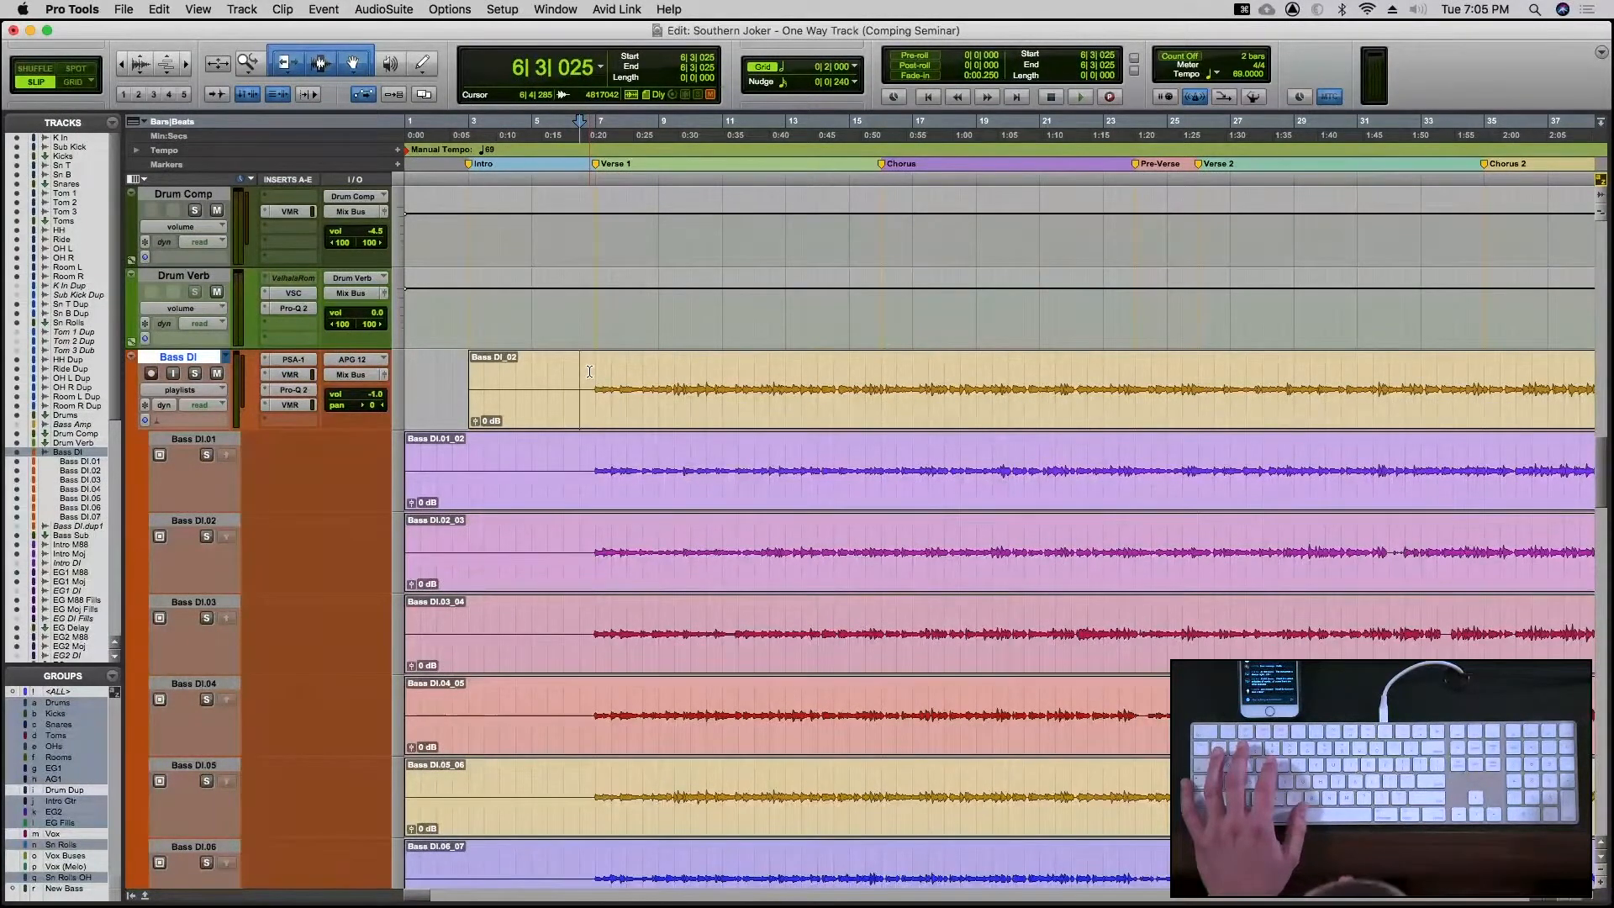
pyautogui.hotkey('shift', 's')
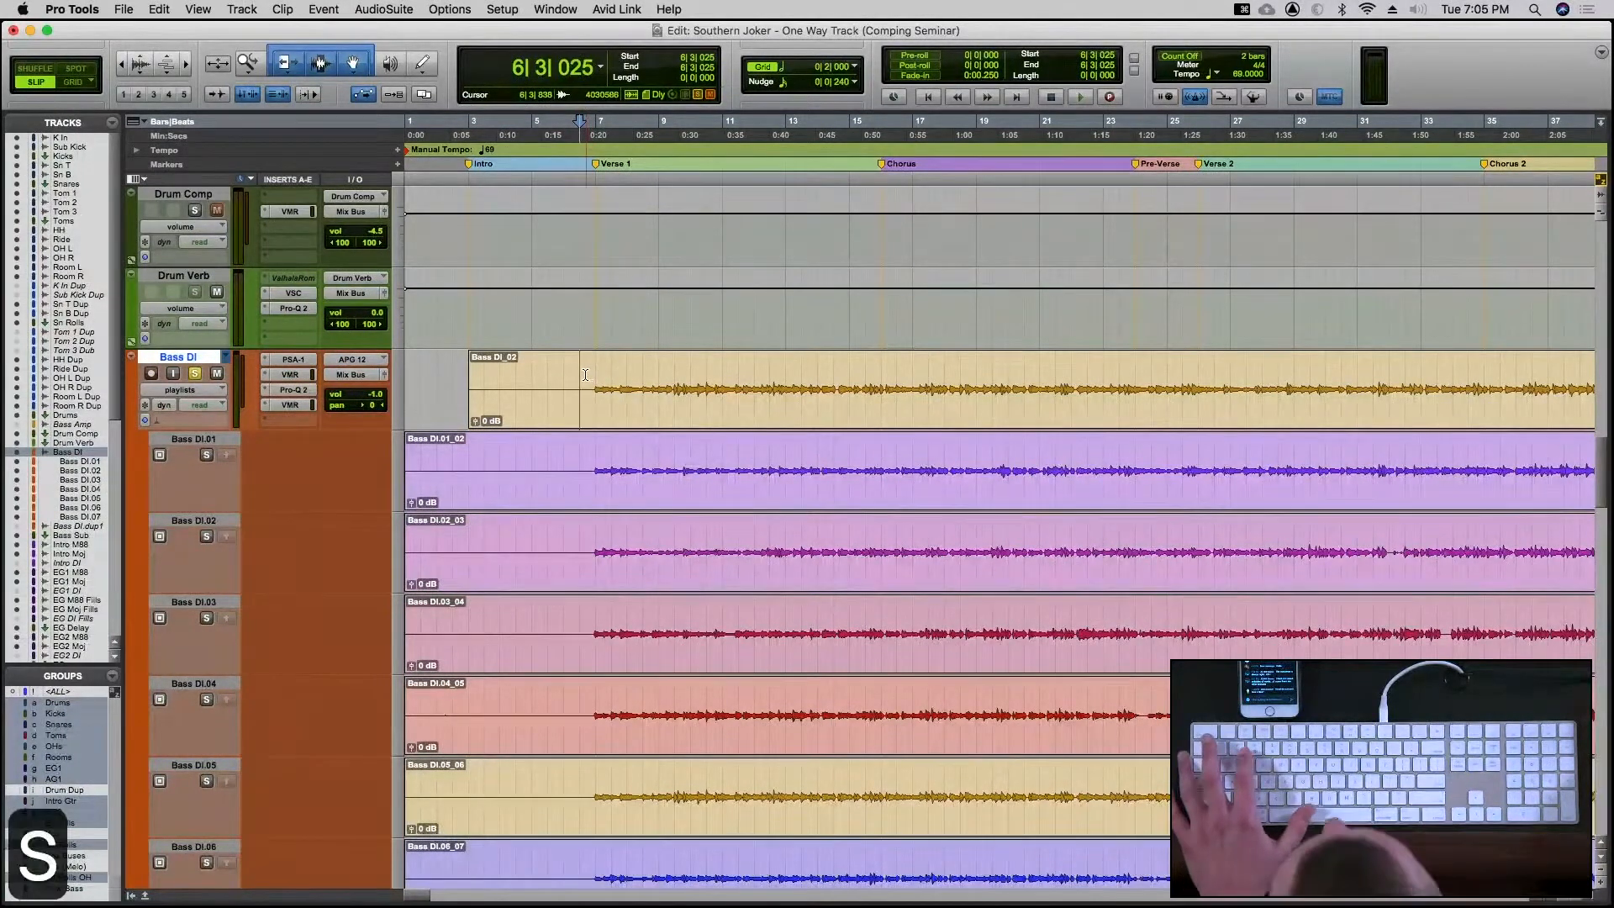
pyautogui.press('space')
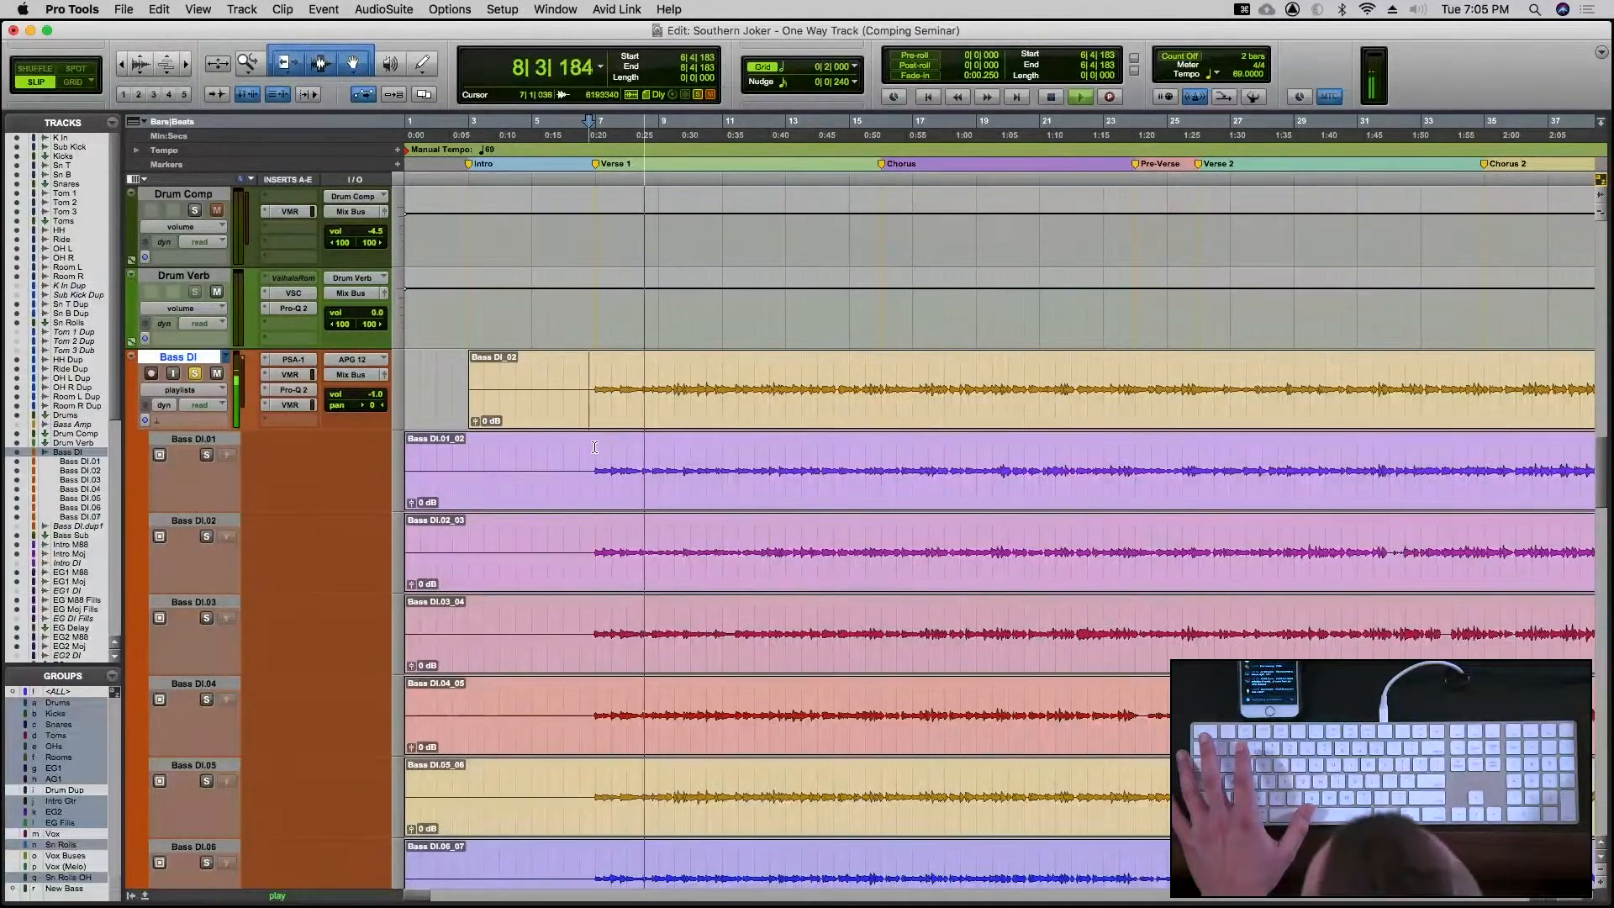
pyautogui.press('space')
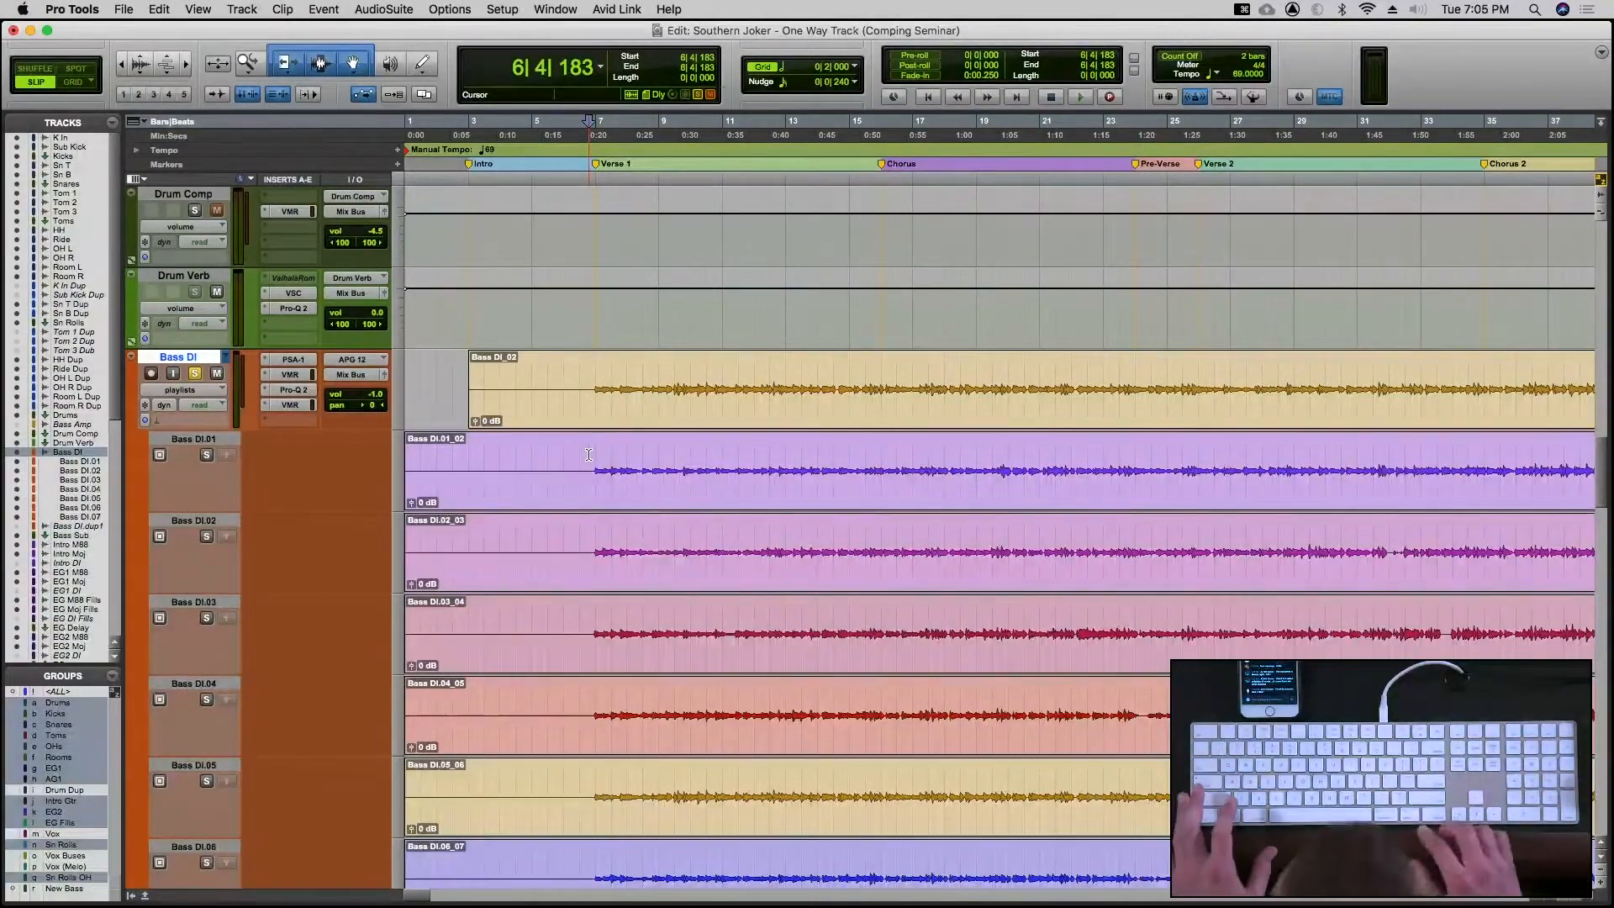
# Move the cursor down to the Bass DI.03 take, solo that lane and audition the opening of Verse 1
pyautogui.press(';')
pyautogui.press(';')
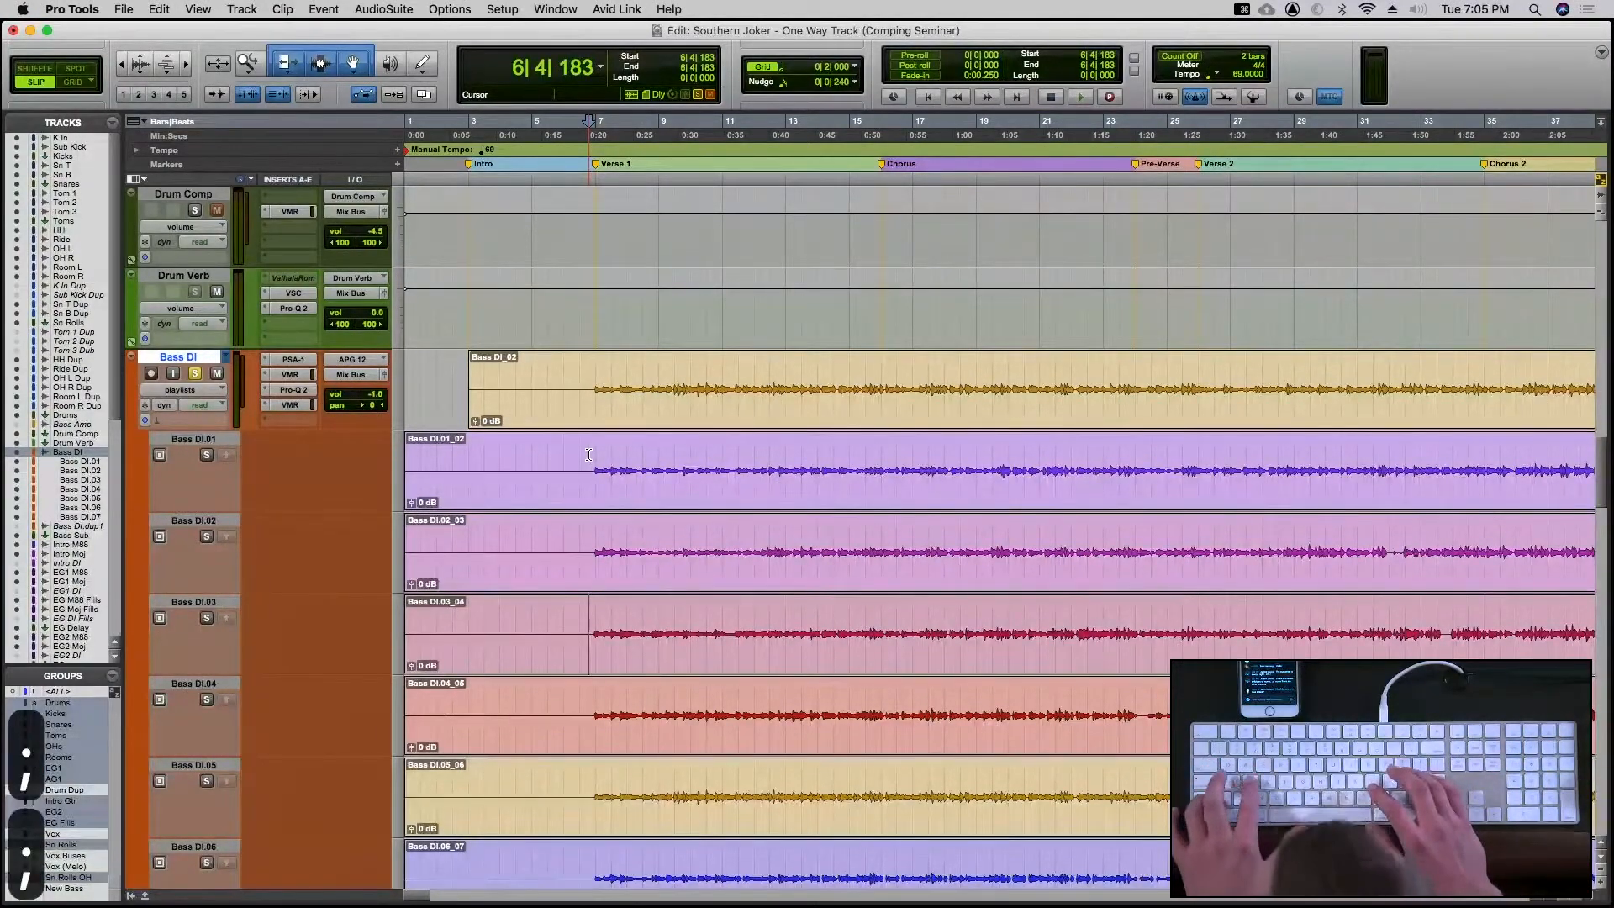
pyautogui.hotkey('shift', 's')
pyautogui.press('space')
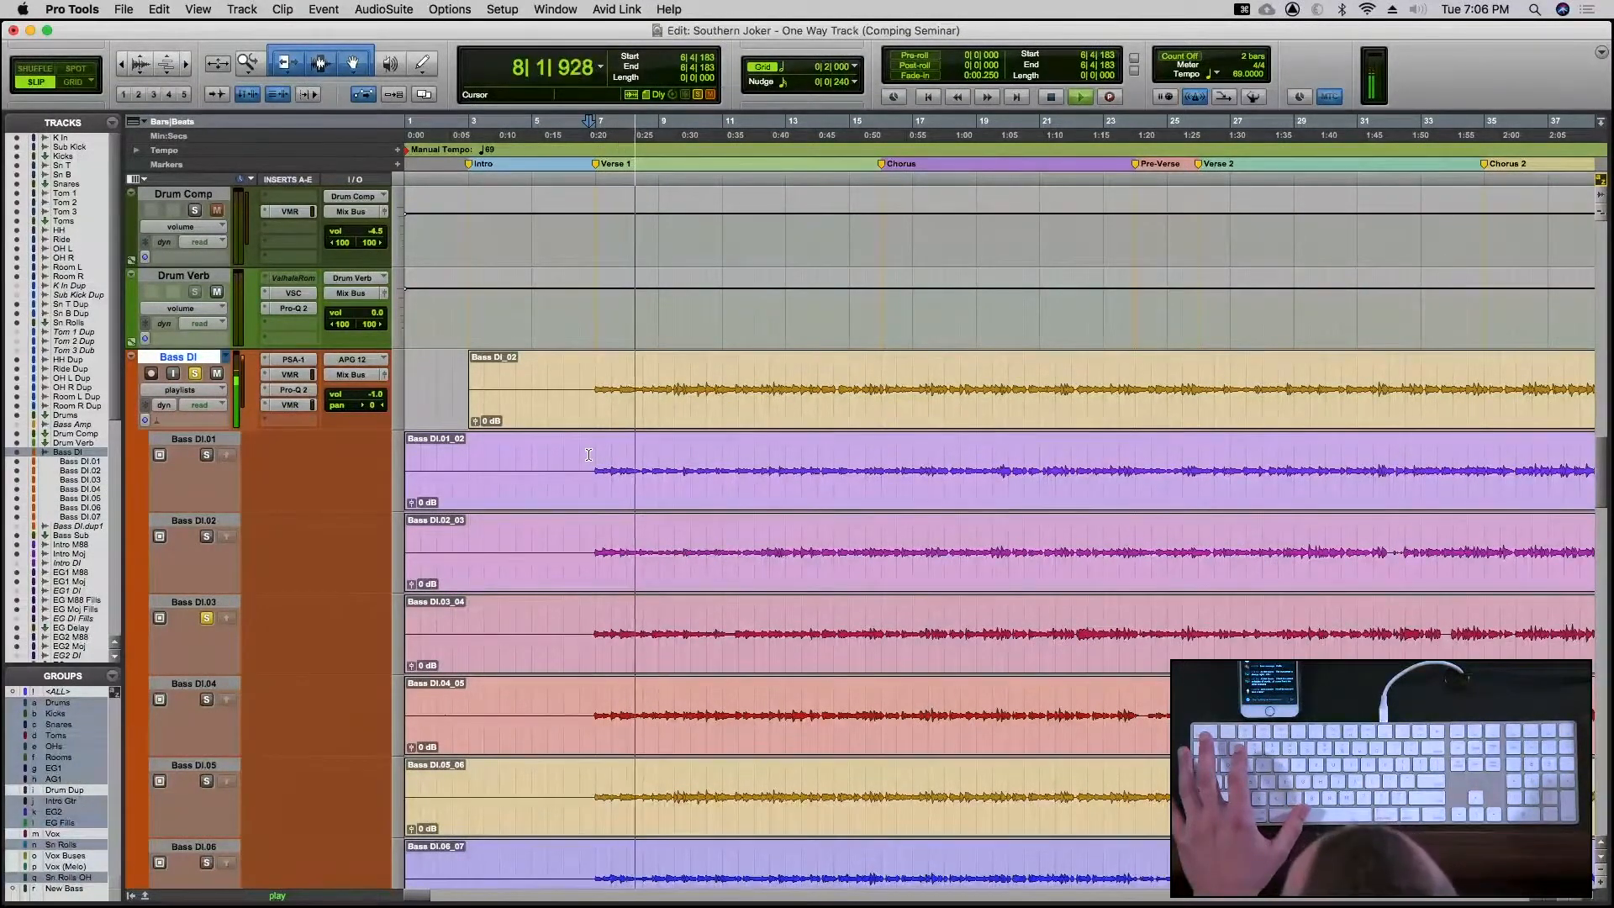
pyautogui.press('space')
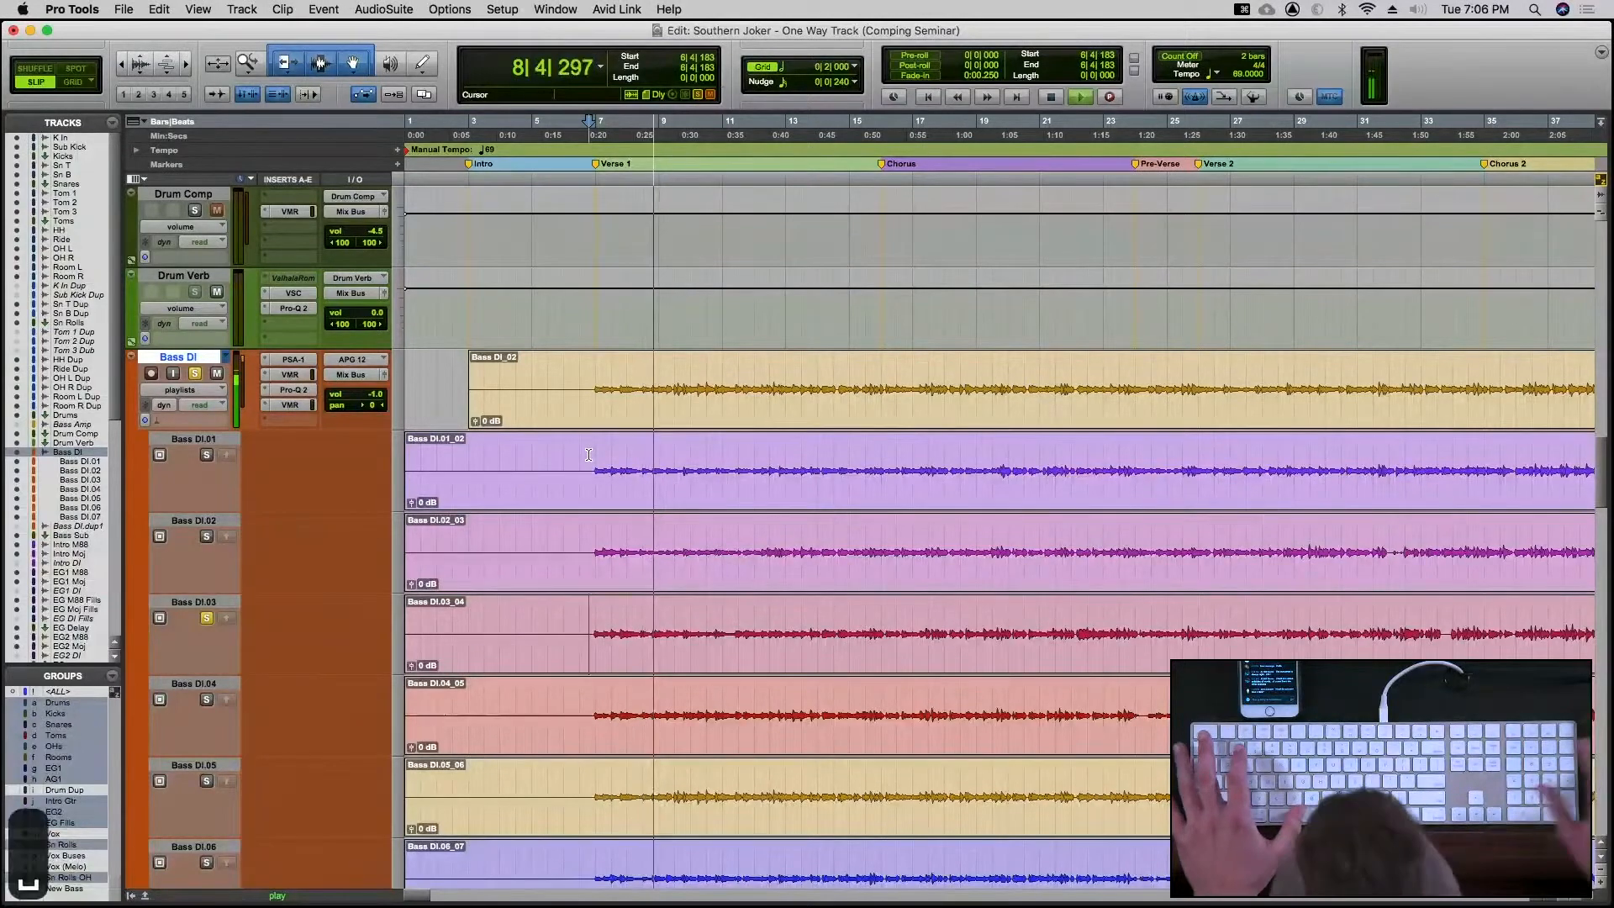
# Solo the Bass DI.04 lane and audition the same opening phrase of Verse 1
pyautogui.press(';')
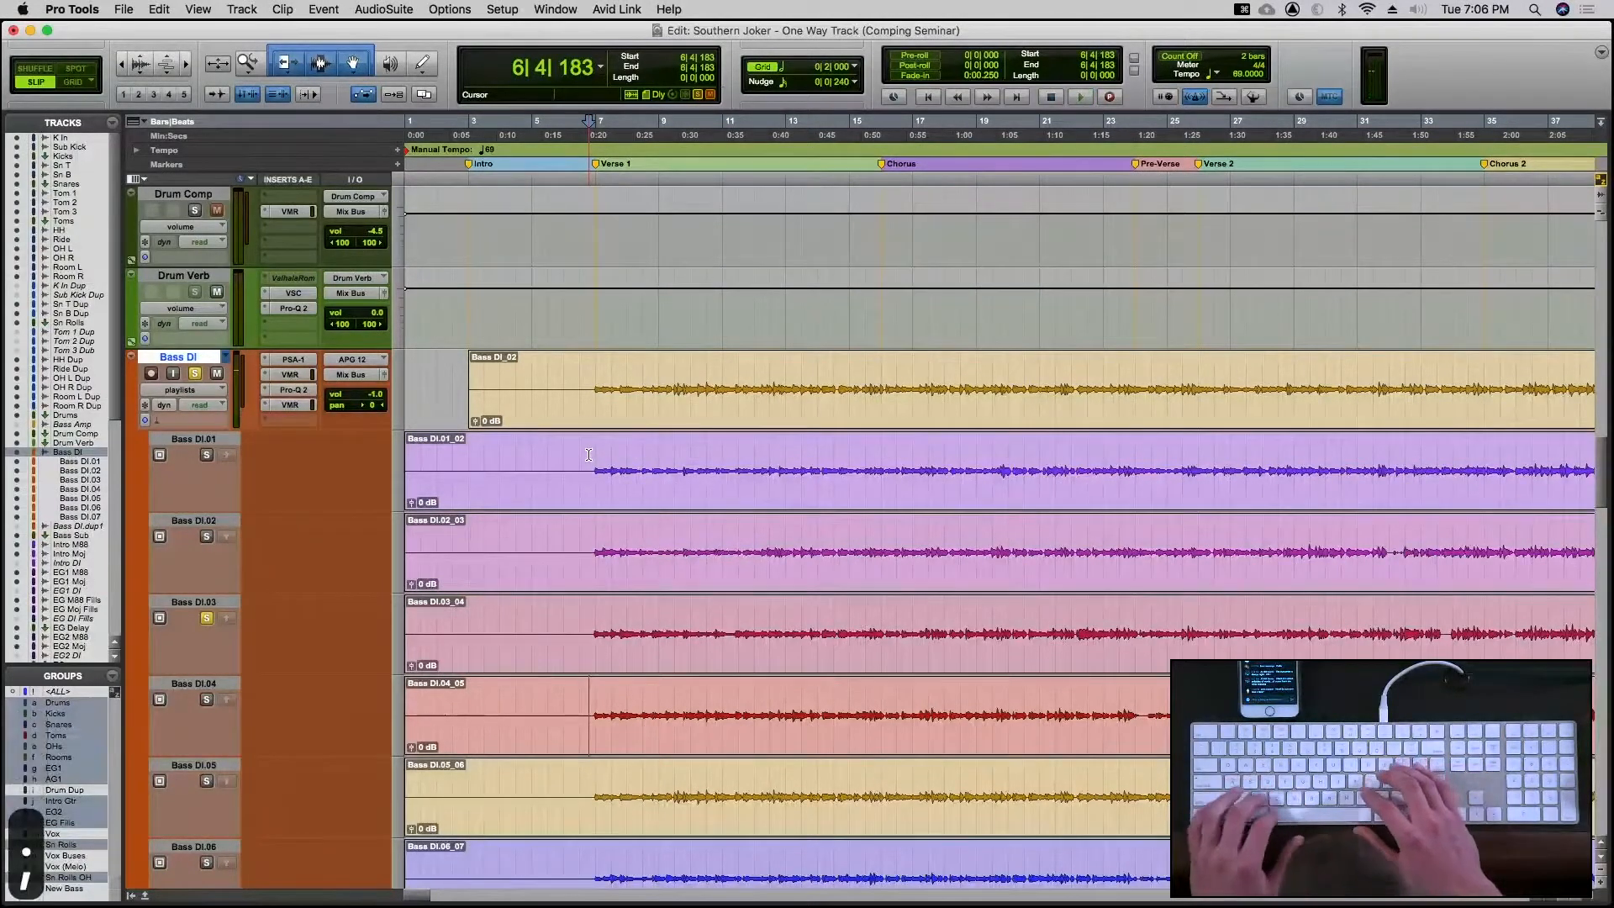
pyautogui.hotkey('shift', 's')
pyautogui.press('space')
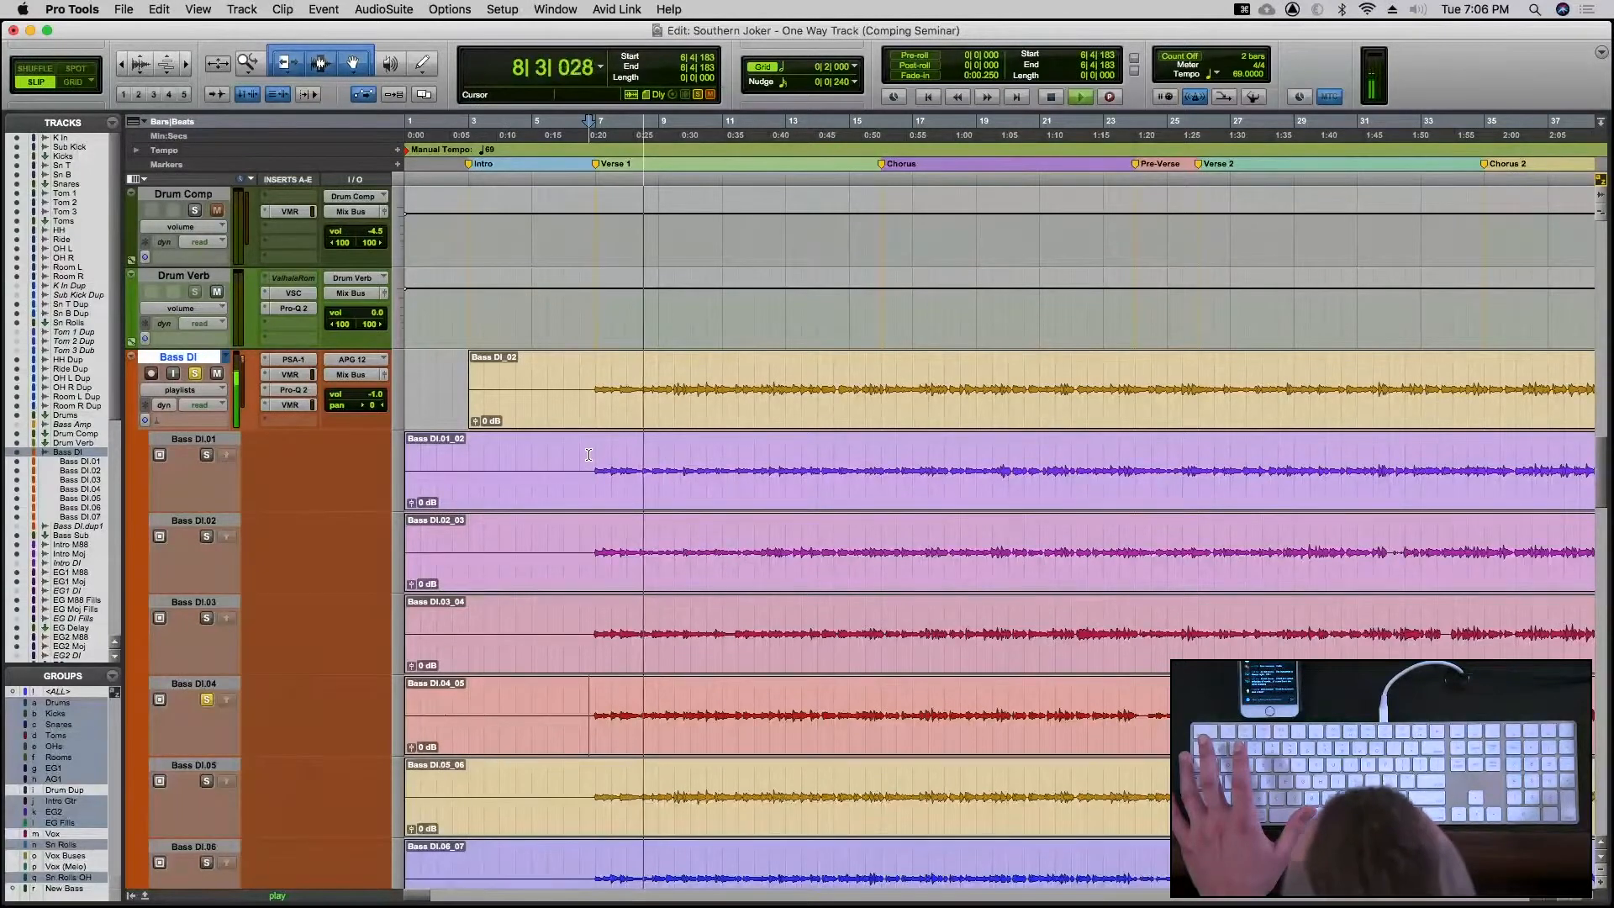
pyautogui.press('space')
# Select about 6|4|640 to 8|4|178 on the Bass DI.04 lane and copy that phrase to the main Bass DI playlist
pyautogui.click(591, 704)
pyautogui.press('t')
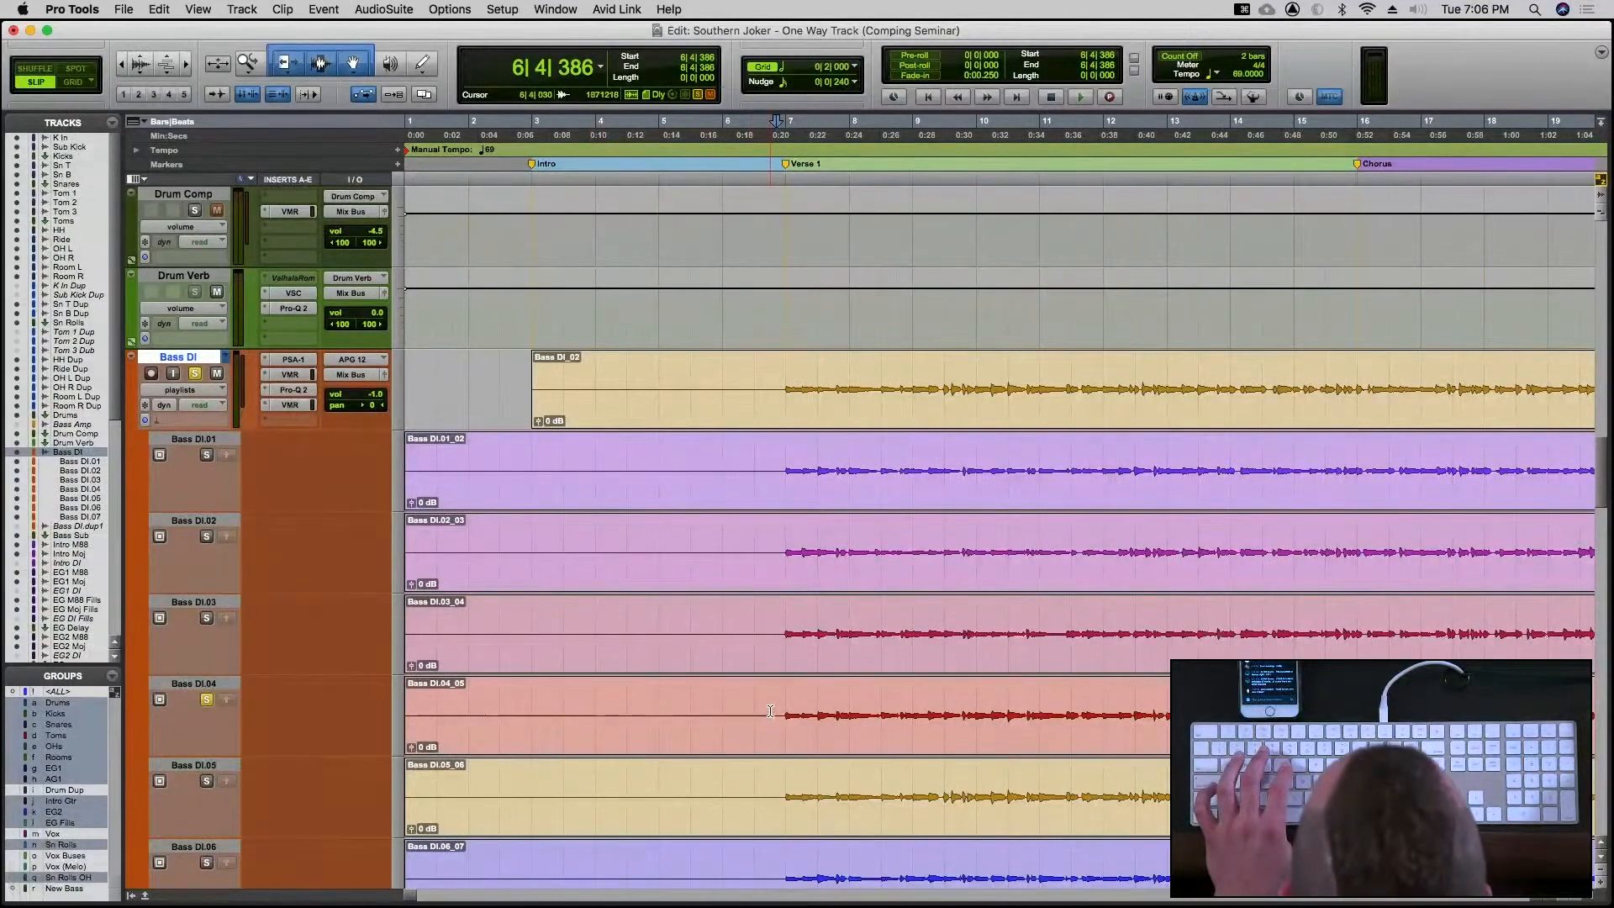
pyautogui.moveTo(781, 711); pyautogui.dragTo(902, 720)
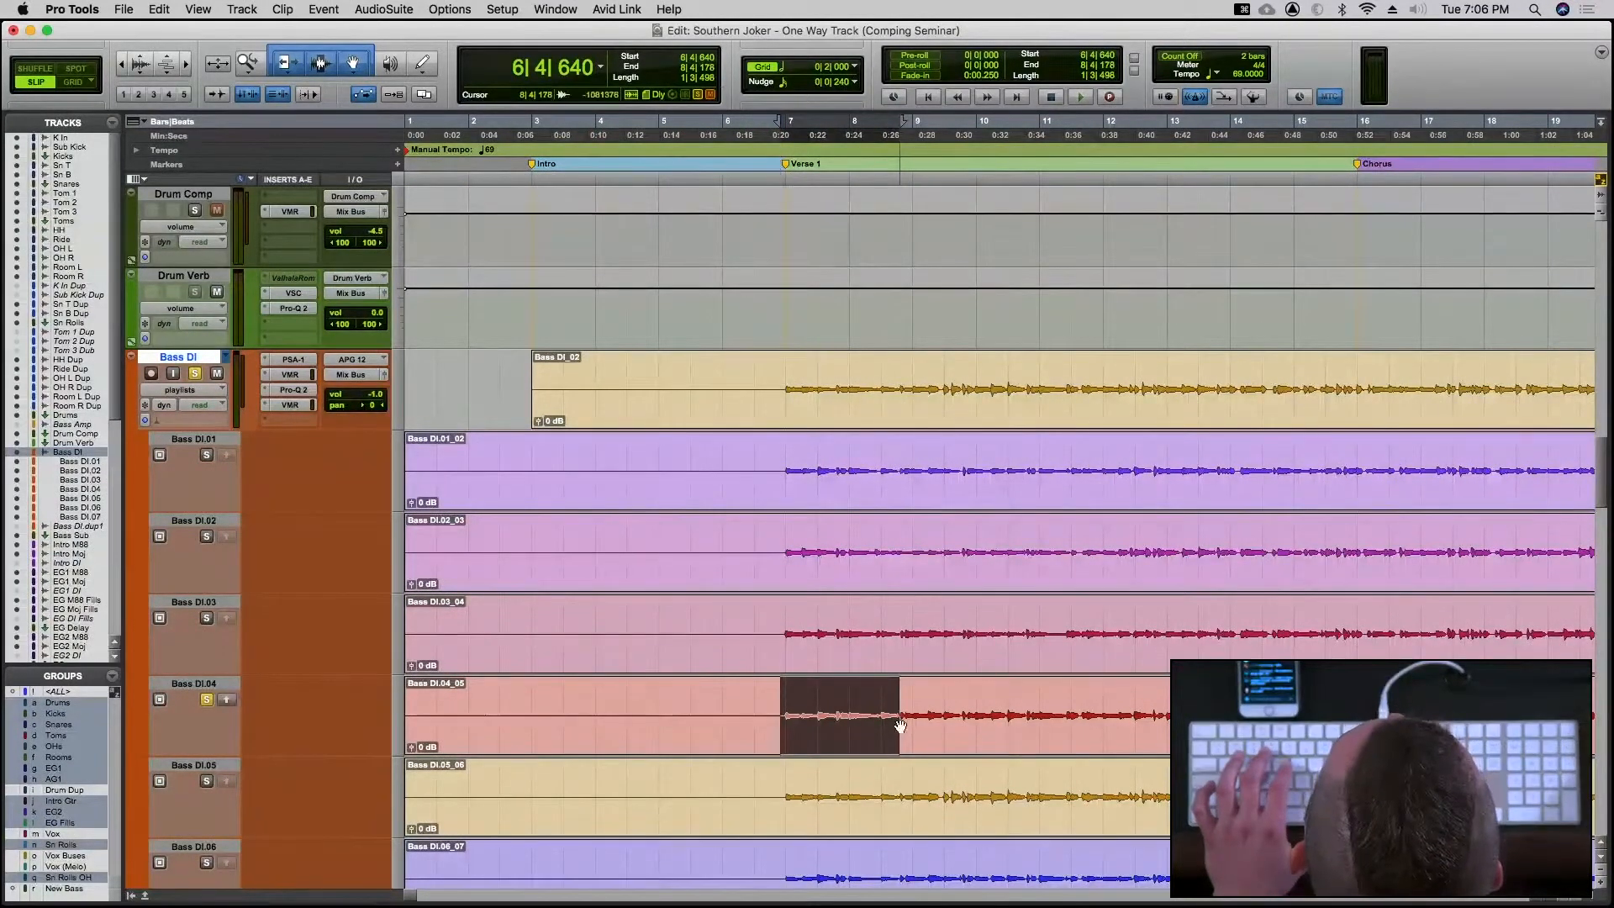
pyautogui.press('t')
pyautogui.press('t')
pyautogui.press('t')
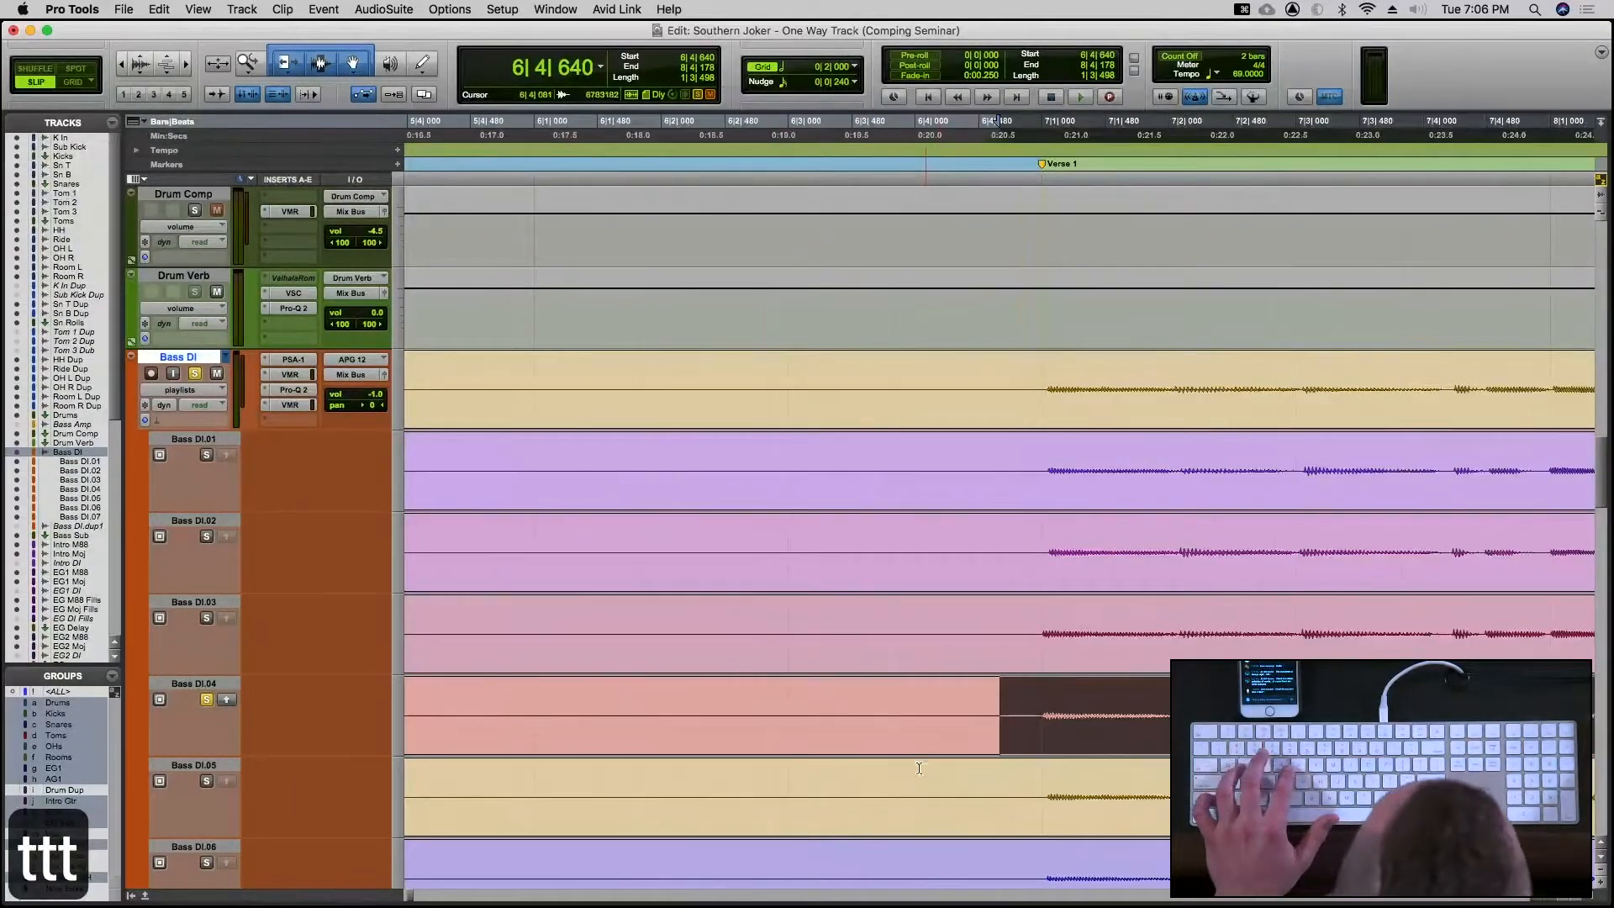
pyautogui.hscroll(10, 919, 767)
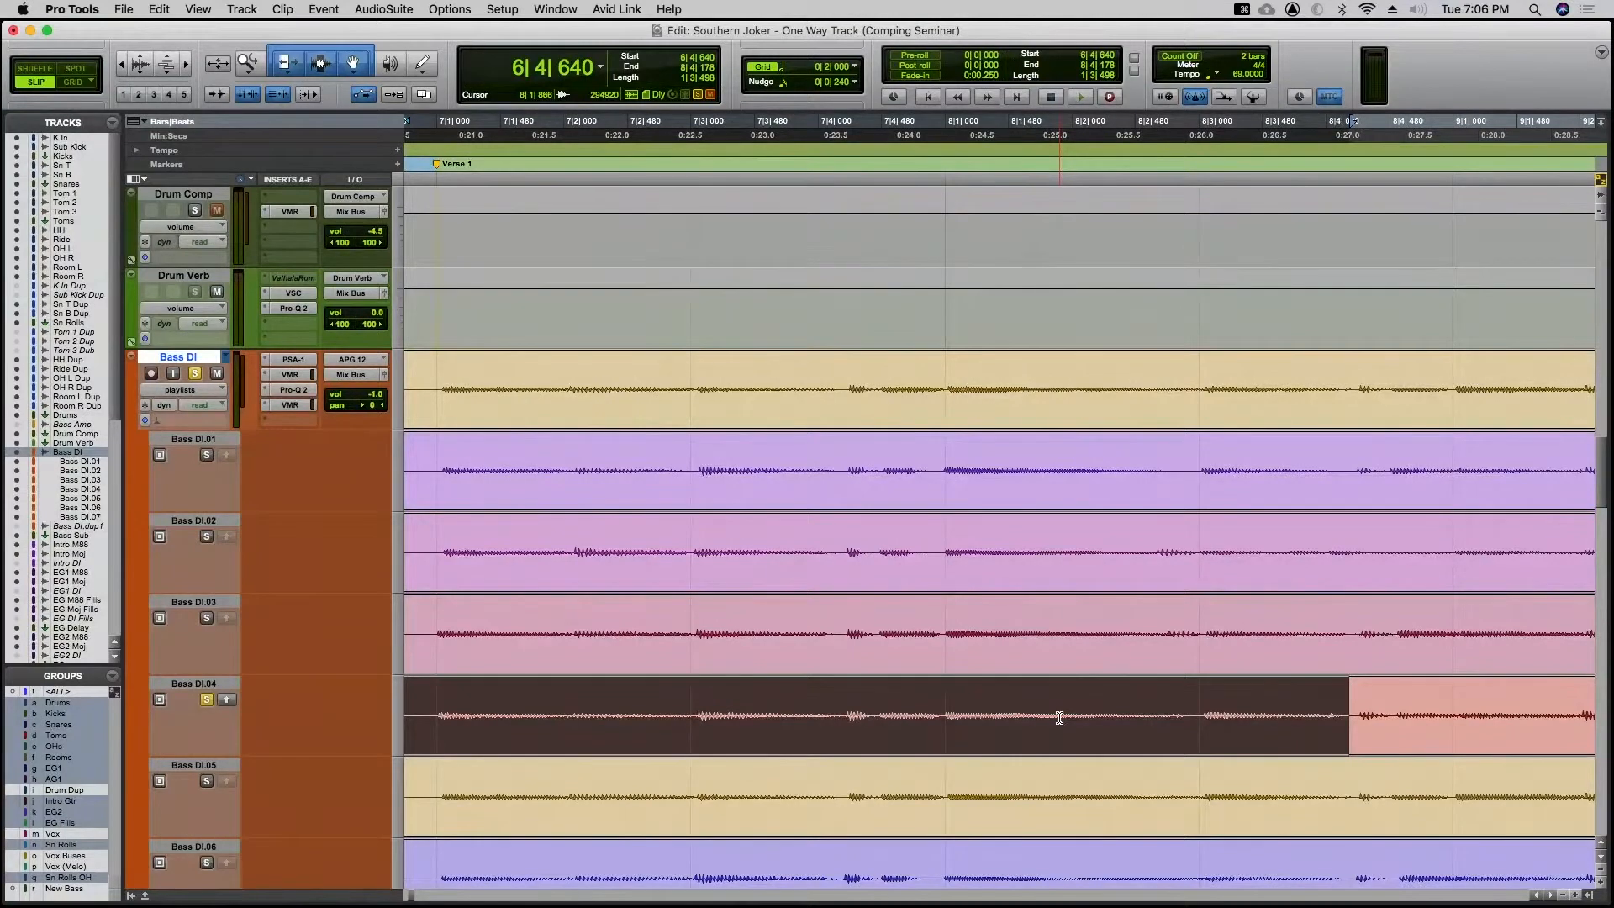
pyautogui.press('r')
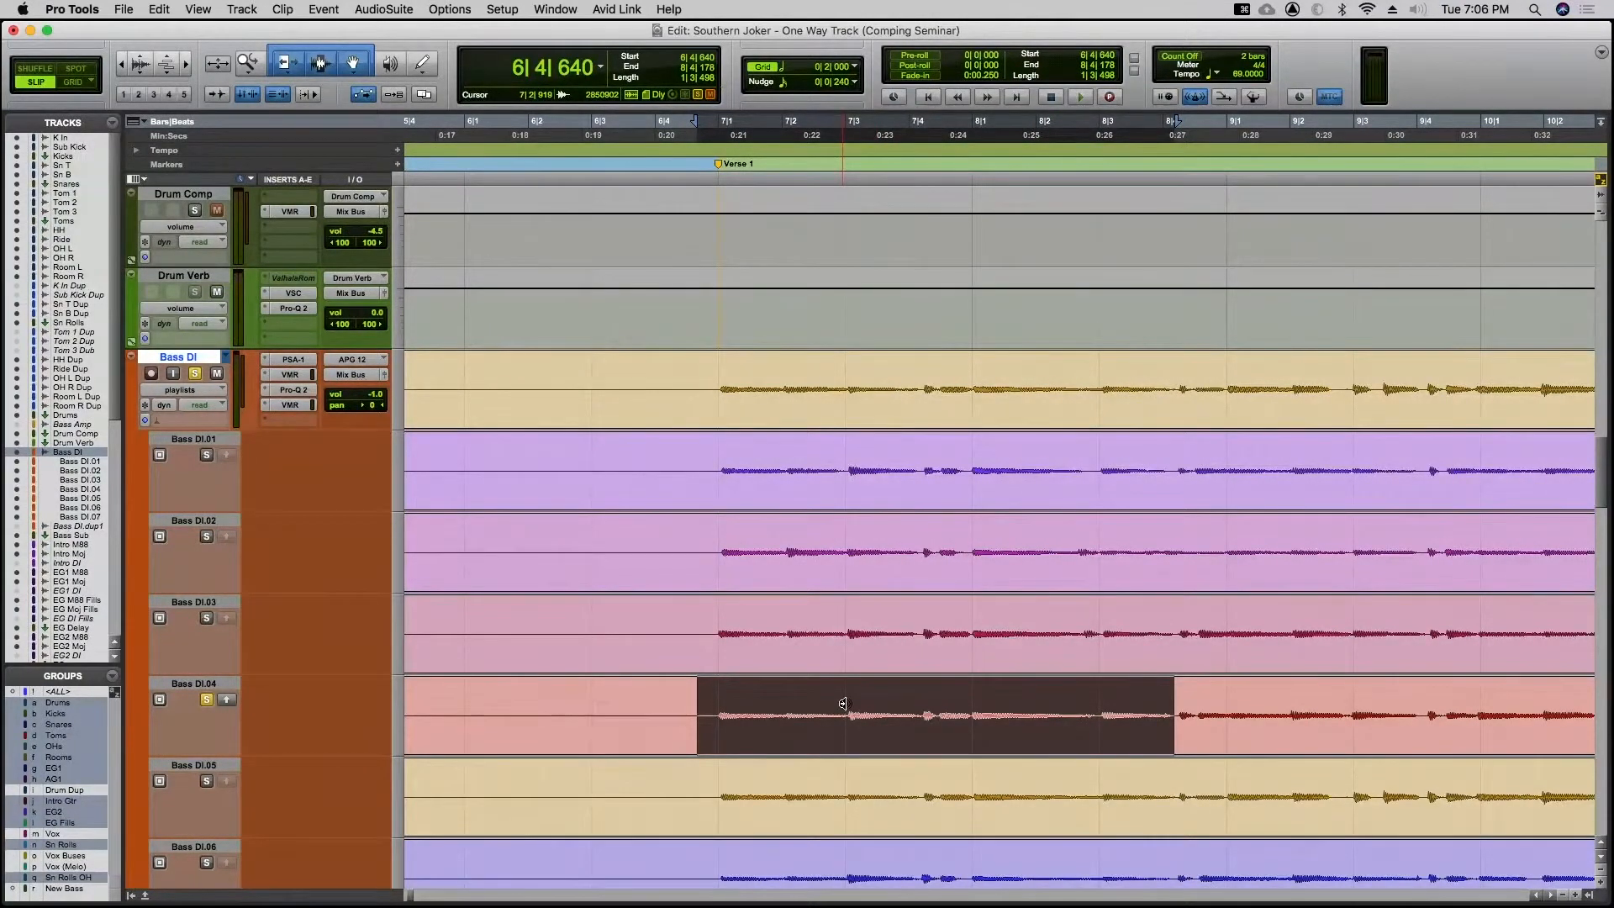
pyautogui.hotkey('ctrl', 'alt', 'v')
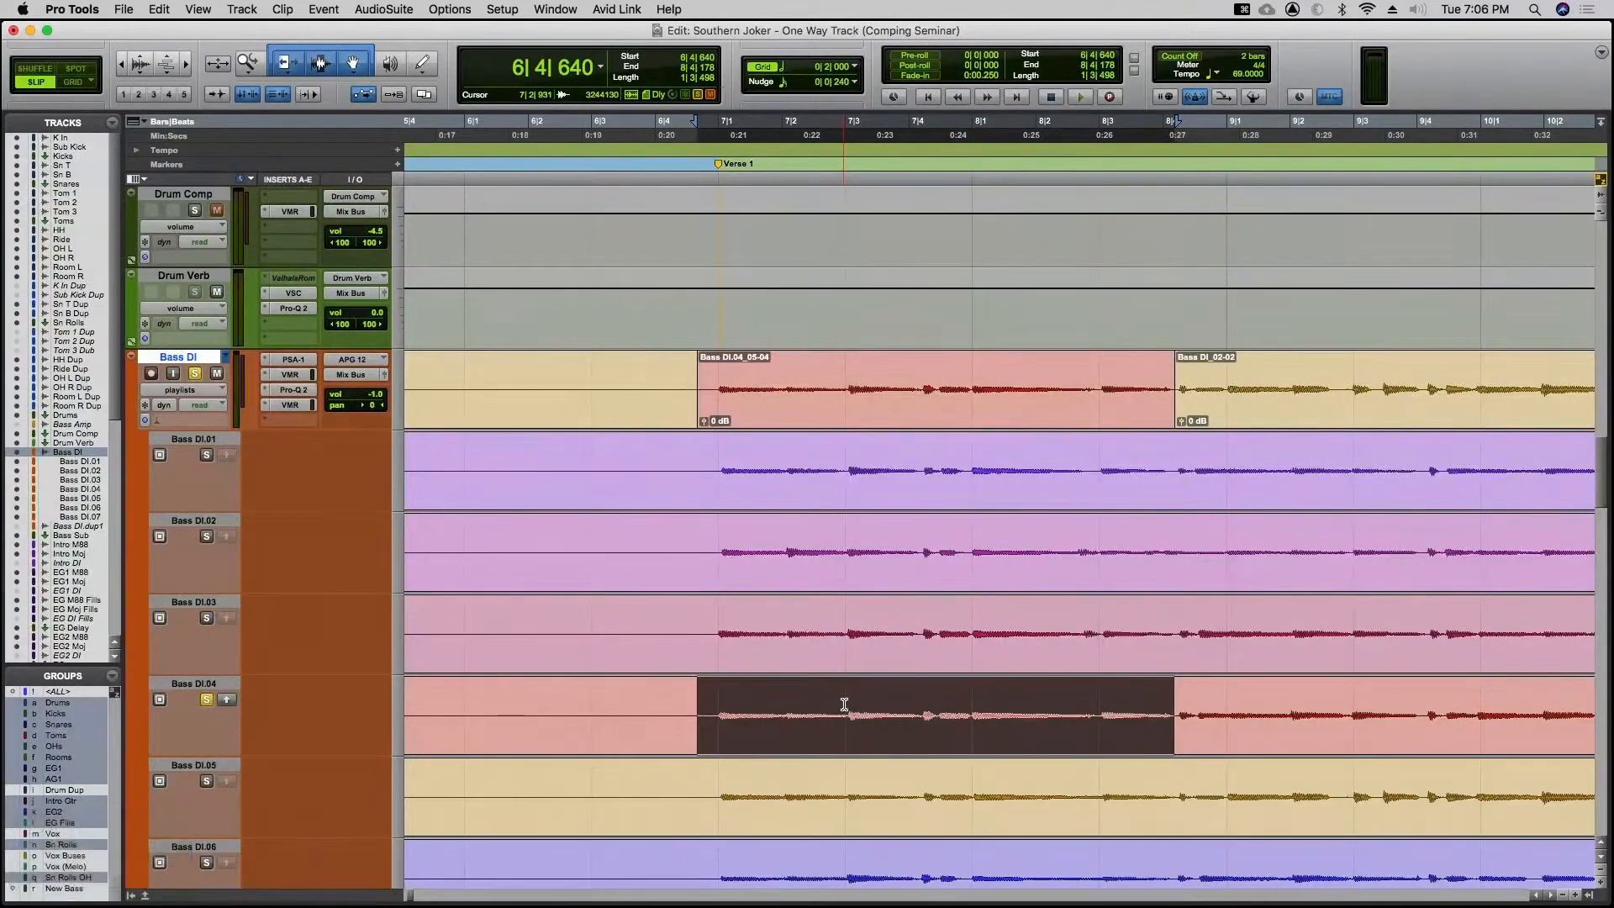
# Unsolo the Bass DI.04 lane, move the selection up to the main Bass DI playlist and return the track to waveform view
pyautogui.hotkey('shift', 's')
pyautogui.press('p')
pyautogui.press('p')
pyautogui.press('p')
pyautogui.press('p')
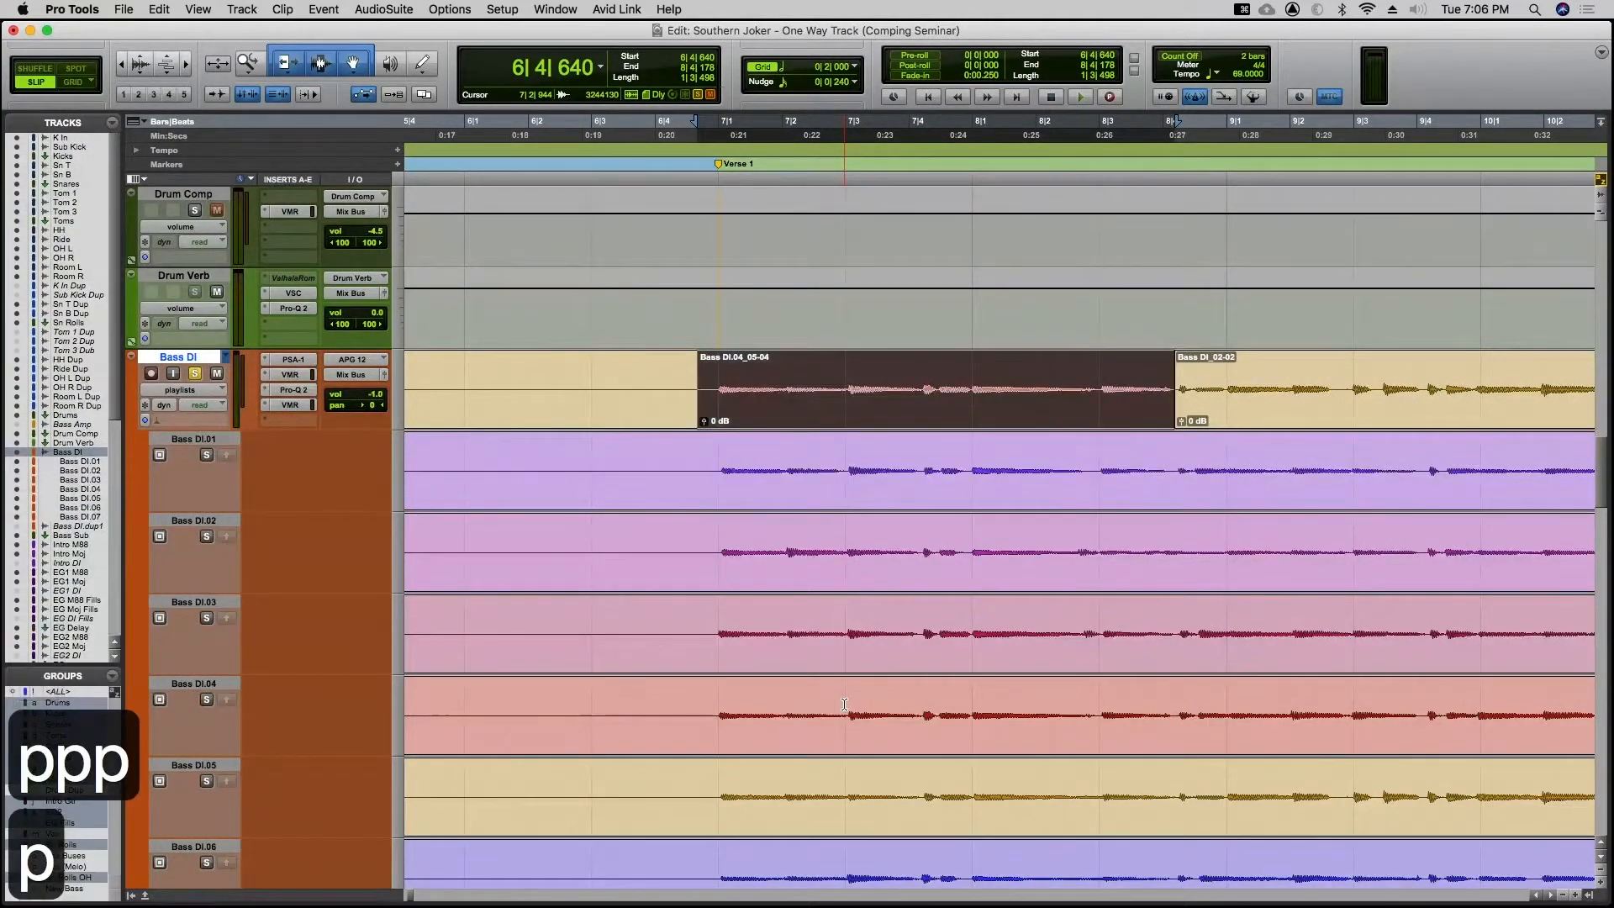
pyautogui.press('ctrl+super+Right')
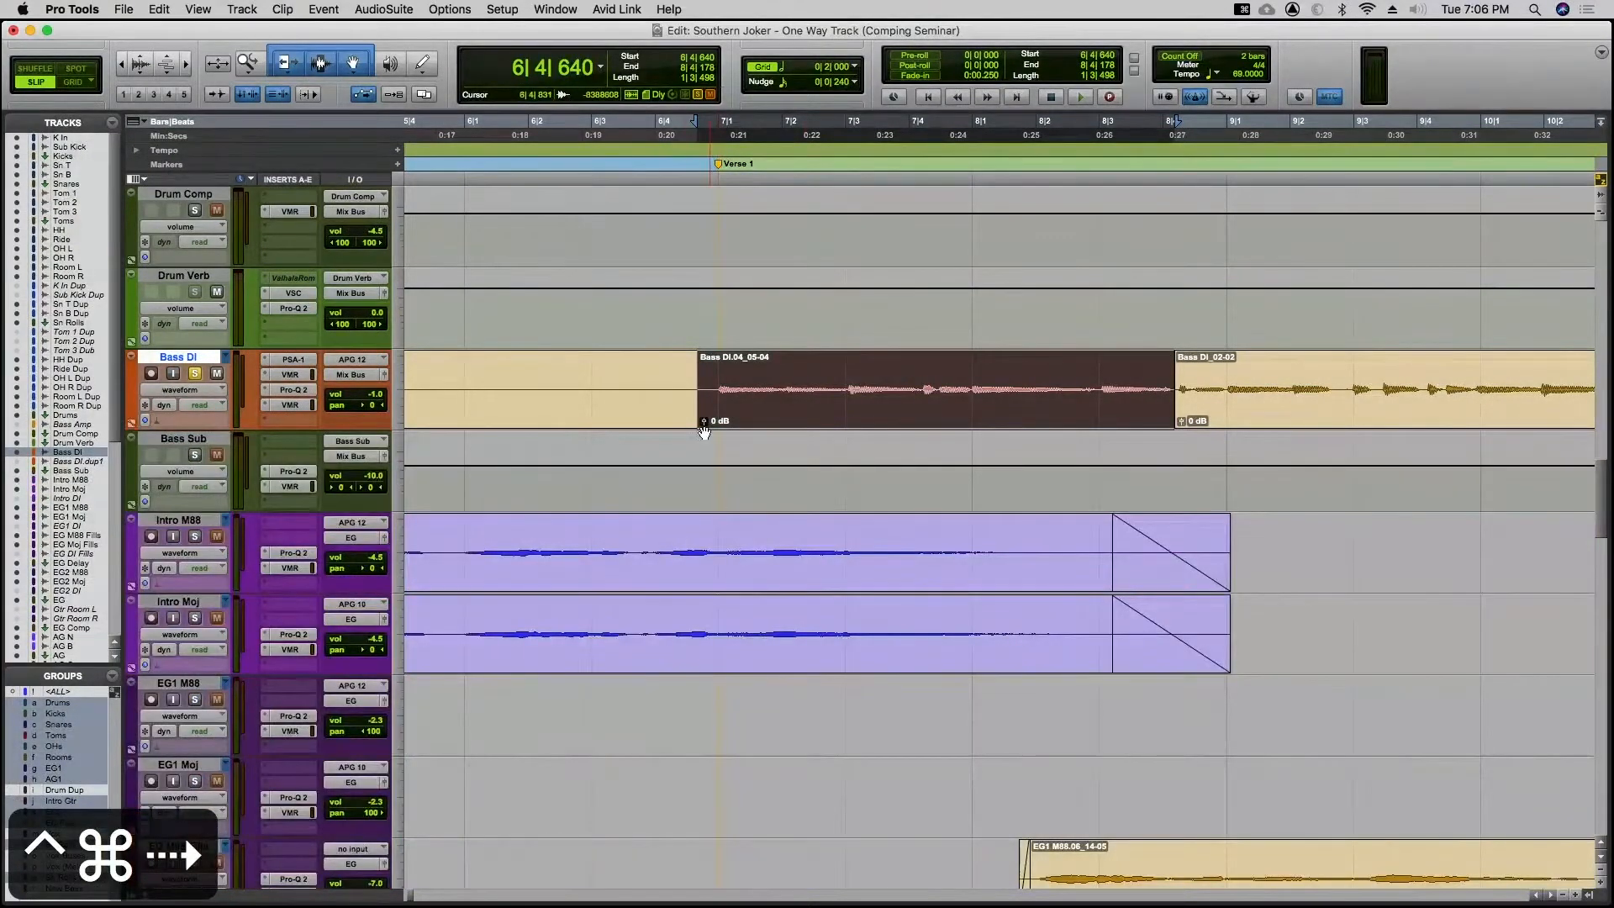
# Audition the Bass DI track from 8|1|739 across the edit between the Bass DI.04_05-04 and Bass DI_02-02 clips
pyautogui.click(1197, 402)
pyautogui.press('t')
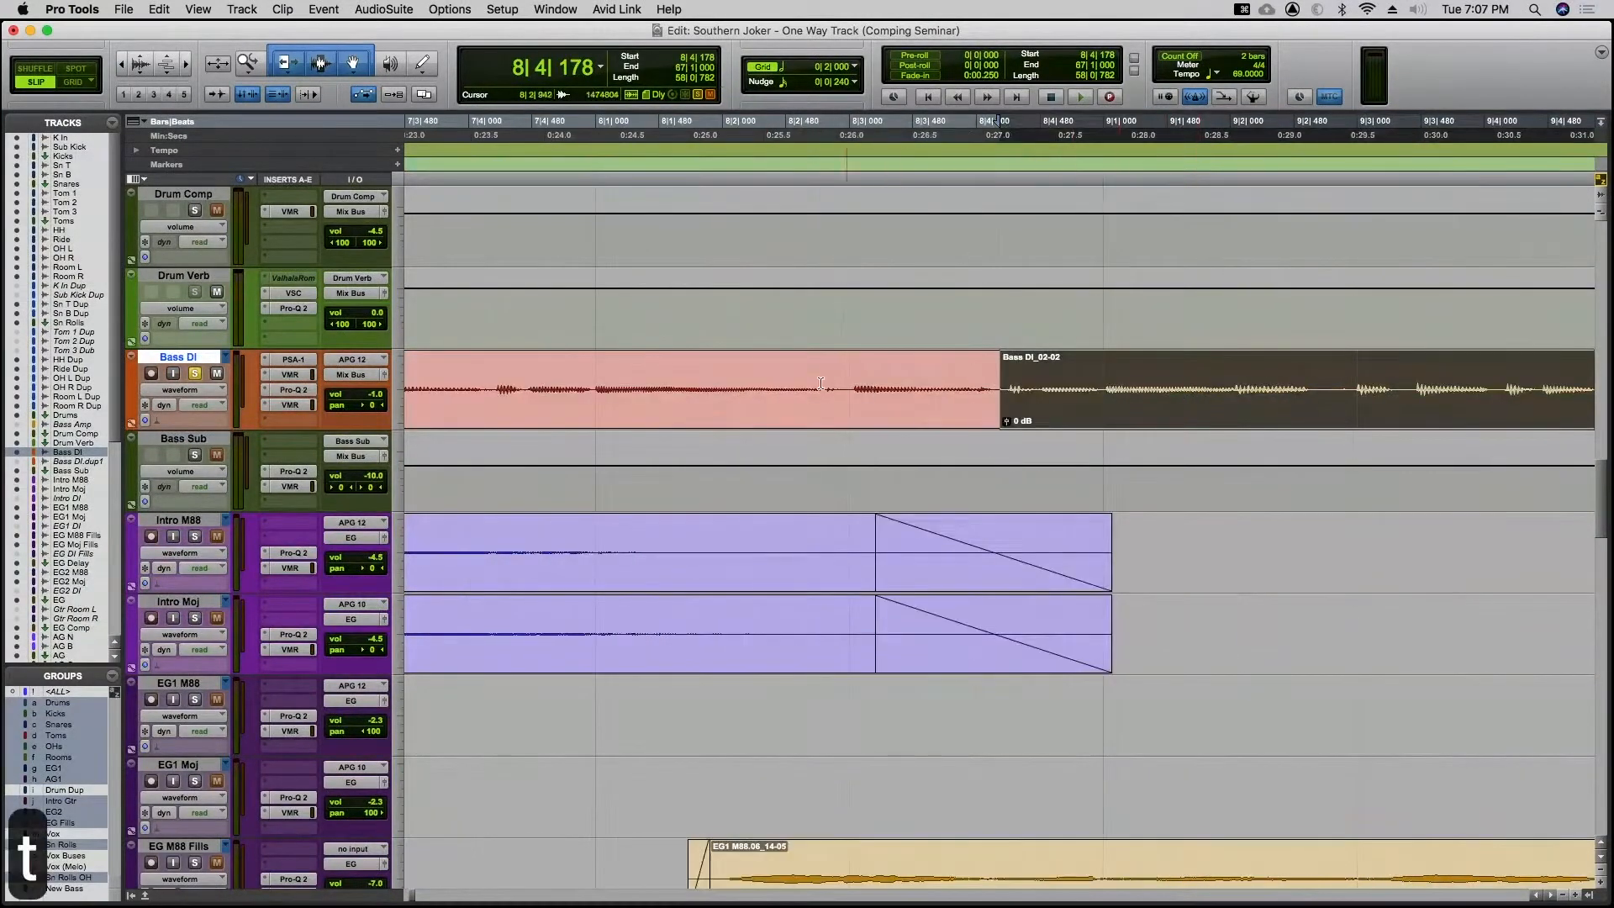
pyautogui.click(693, 375)
pyautogui.press('space')
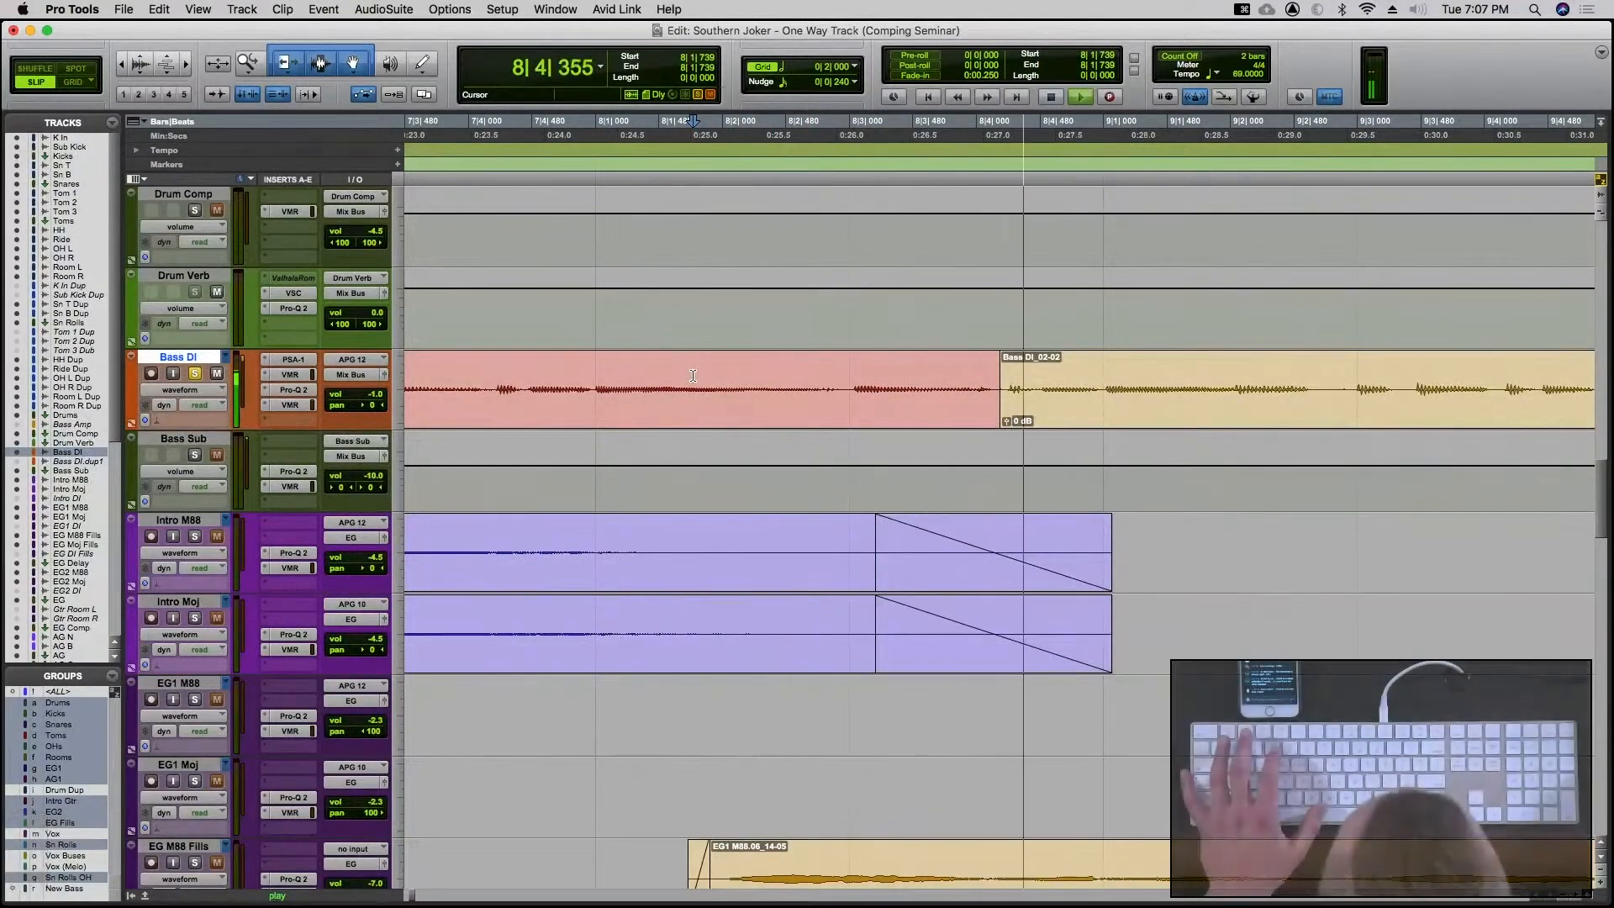
pyautogui.press('r')
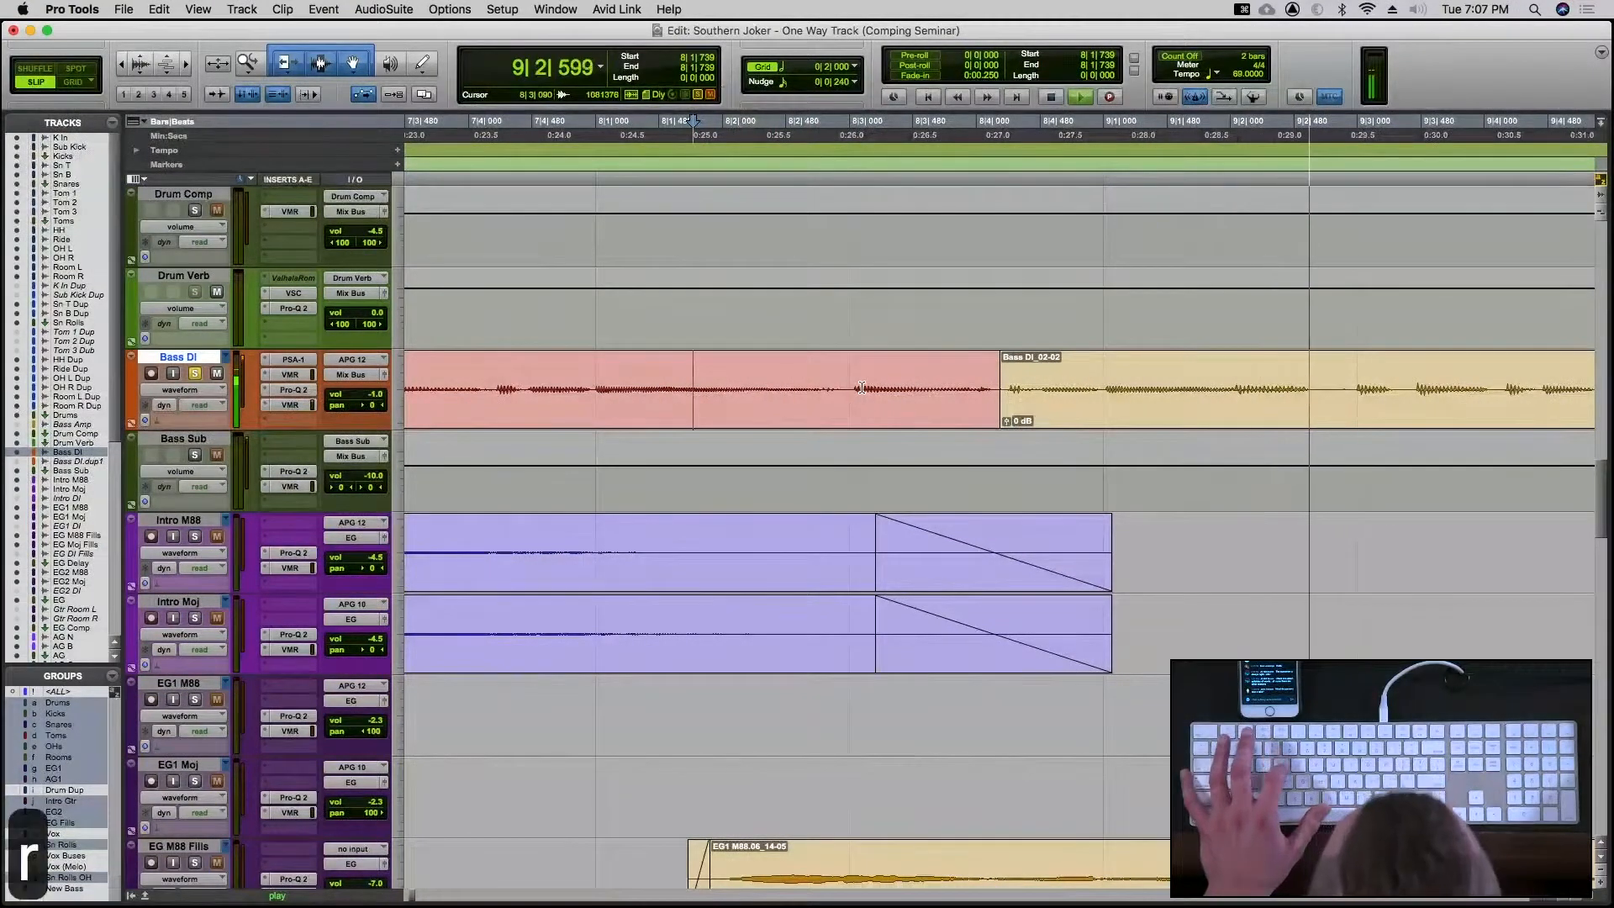
pyautogui.press('space')
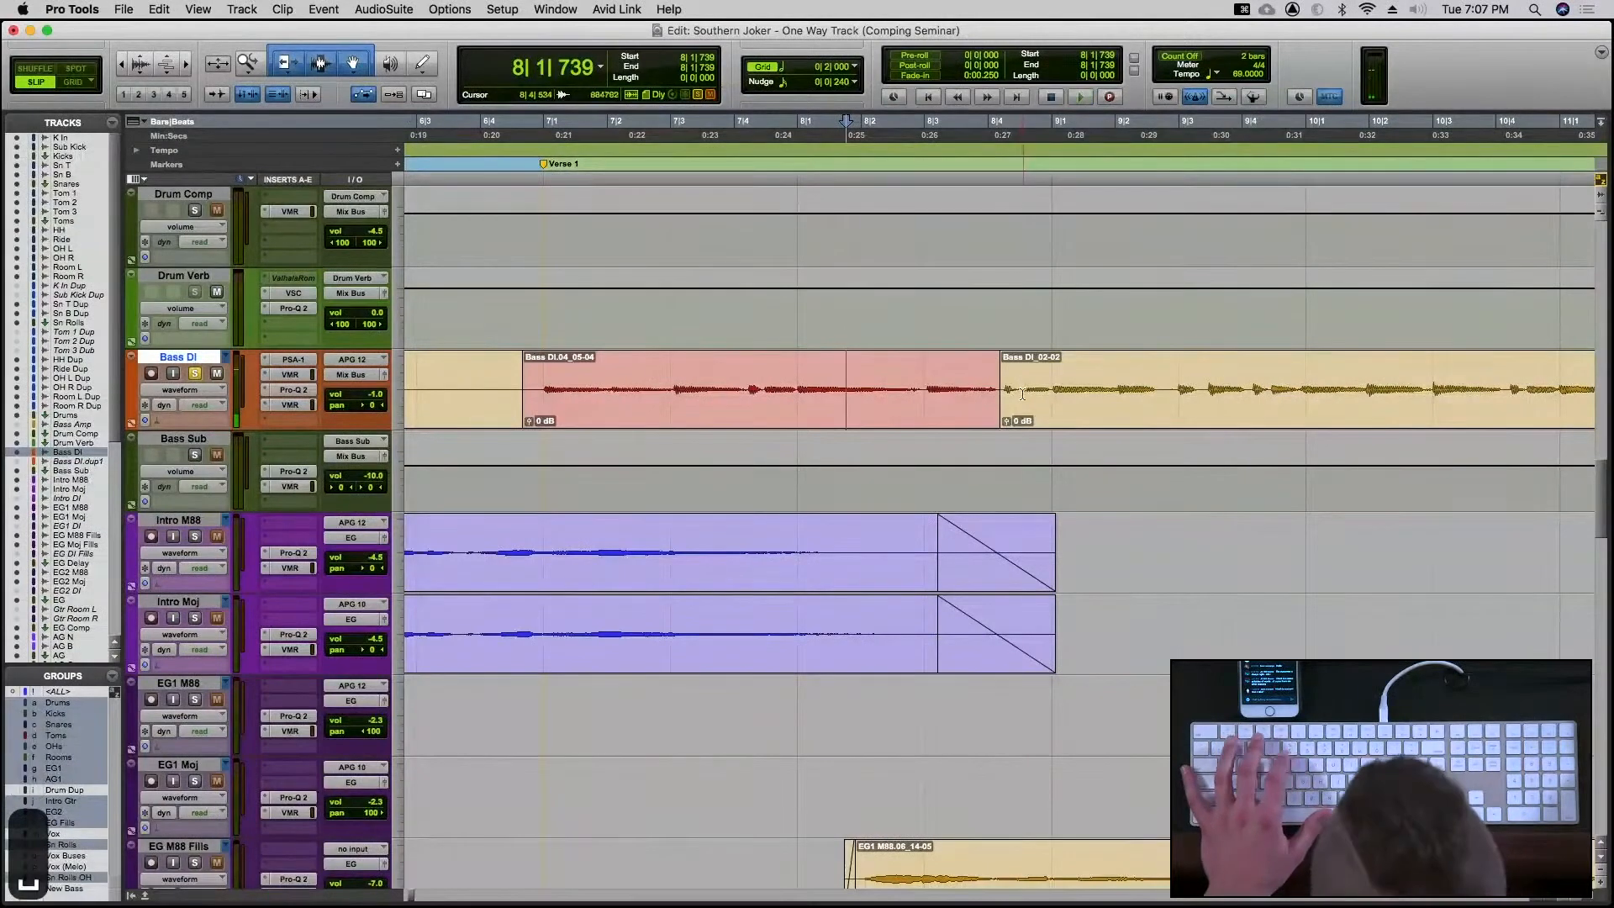
# Adjust the edit between Bass DI.04_05-04 and Bass DI_02-02 by trimming, leaving the boundary at about 8|4|210, just before the next note
pyautogui.doubleClick(1019, 386)
pyautogui.press('t')
pyautogui.press('t')
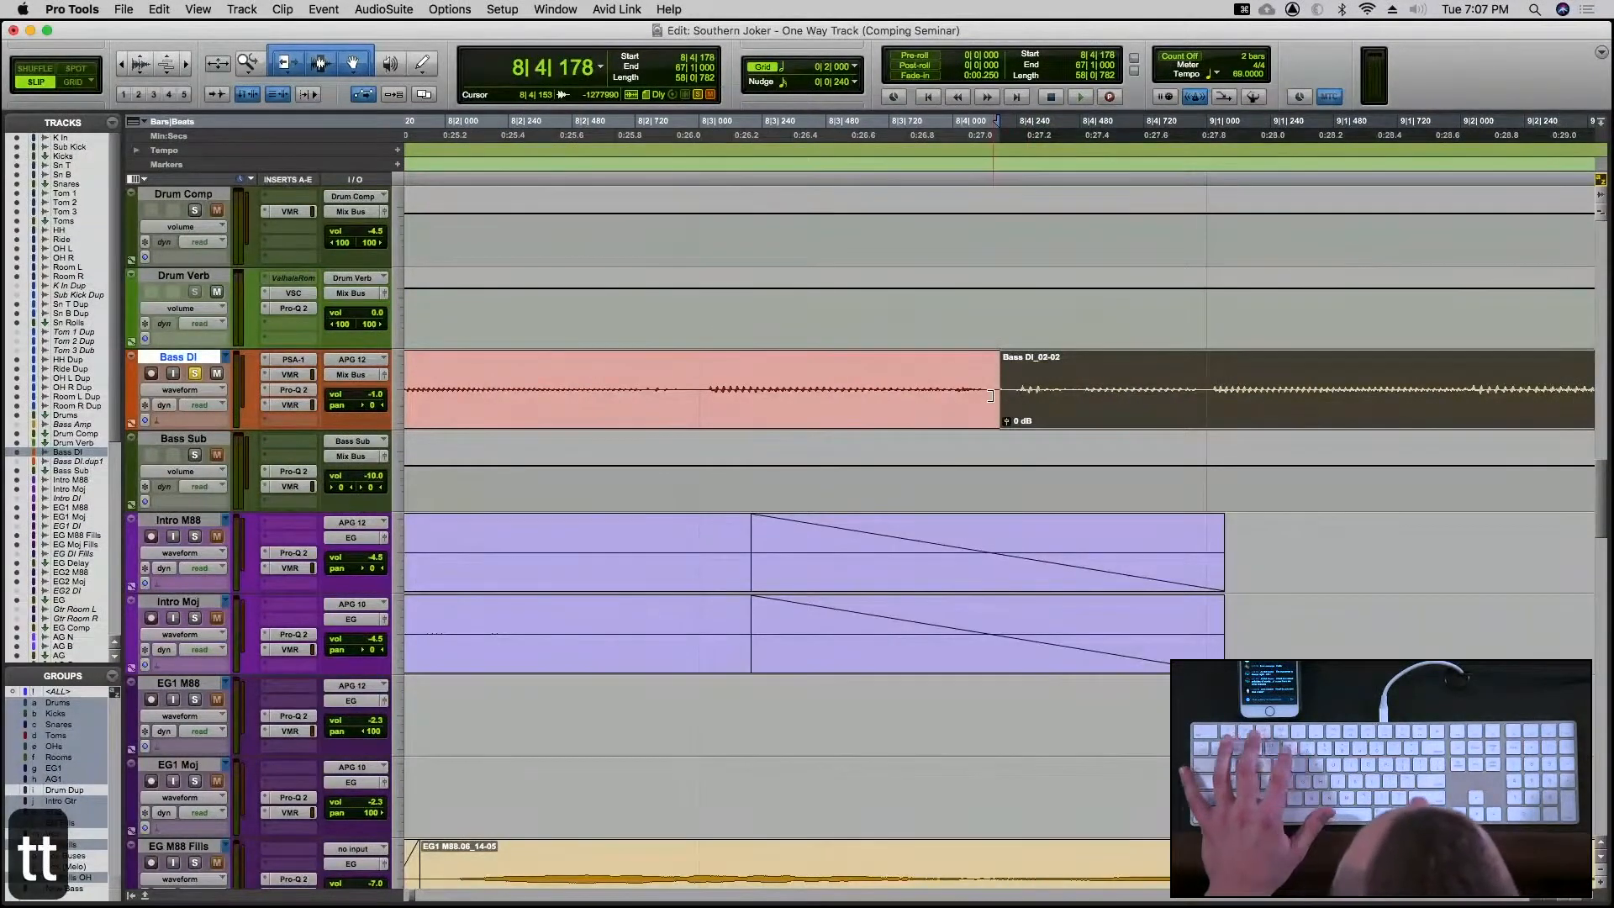
pyautogui.moveTo(990, 395); pyautogui.dragTo(1033, 400)
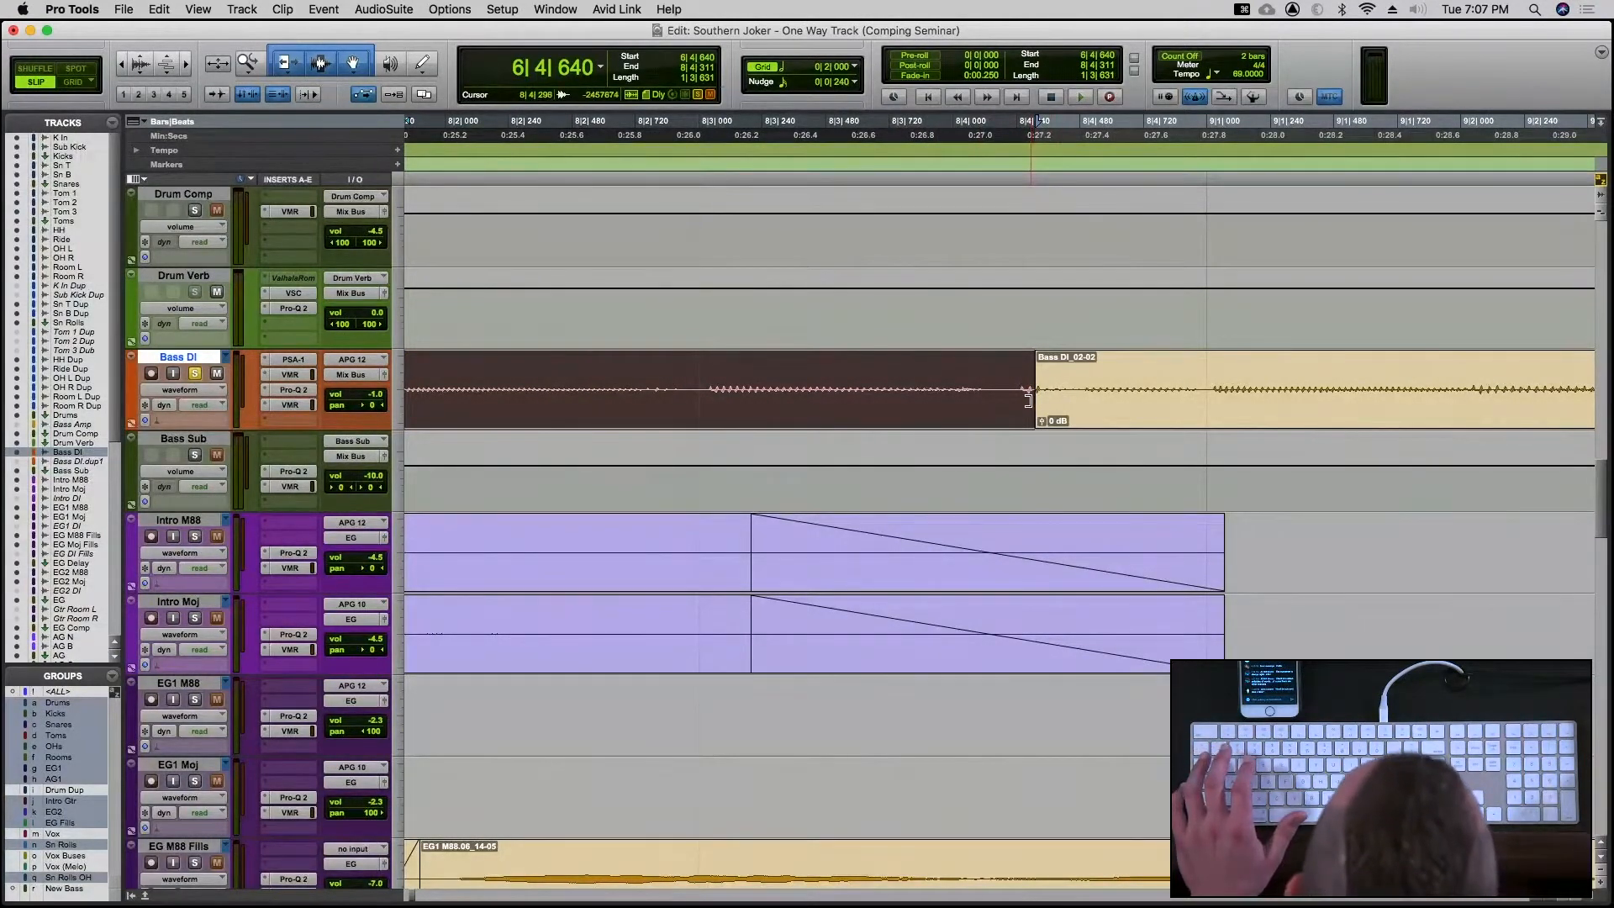
pyautogui.moveTo(1028, 399)
pyautogui.mouseDown()
pyautogui.moveTo(1286, 391)
pyautogui.moveTo(983, 394)
pyautogui.moveTo(1071, 394)
pyautogui.moveTo(999, 404)
pyautogui.mouseUp()
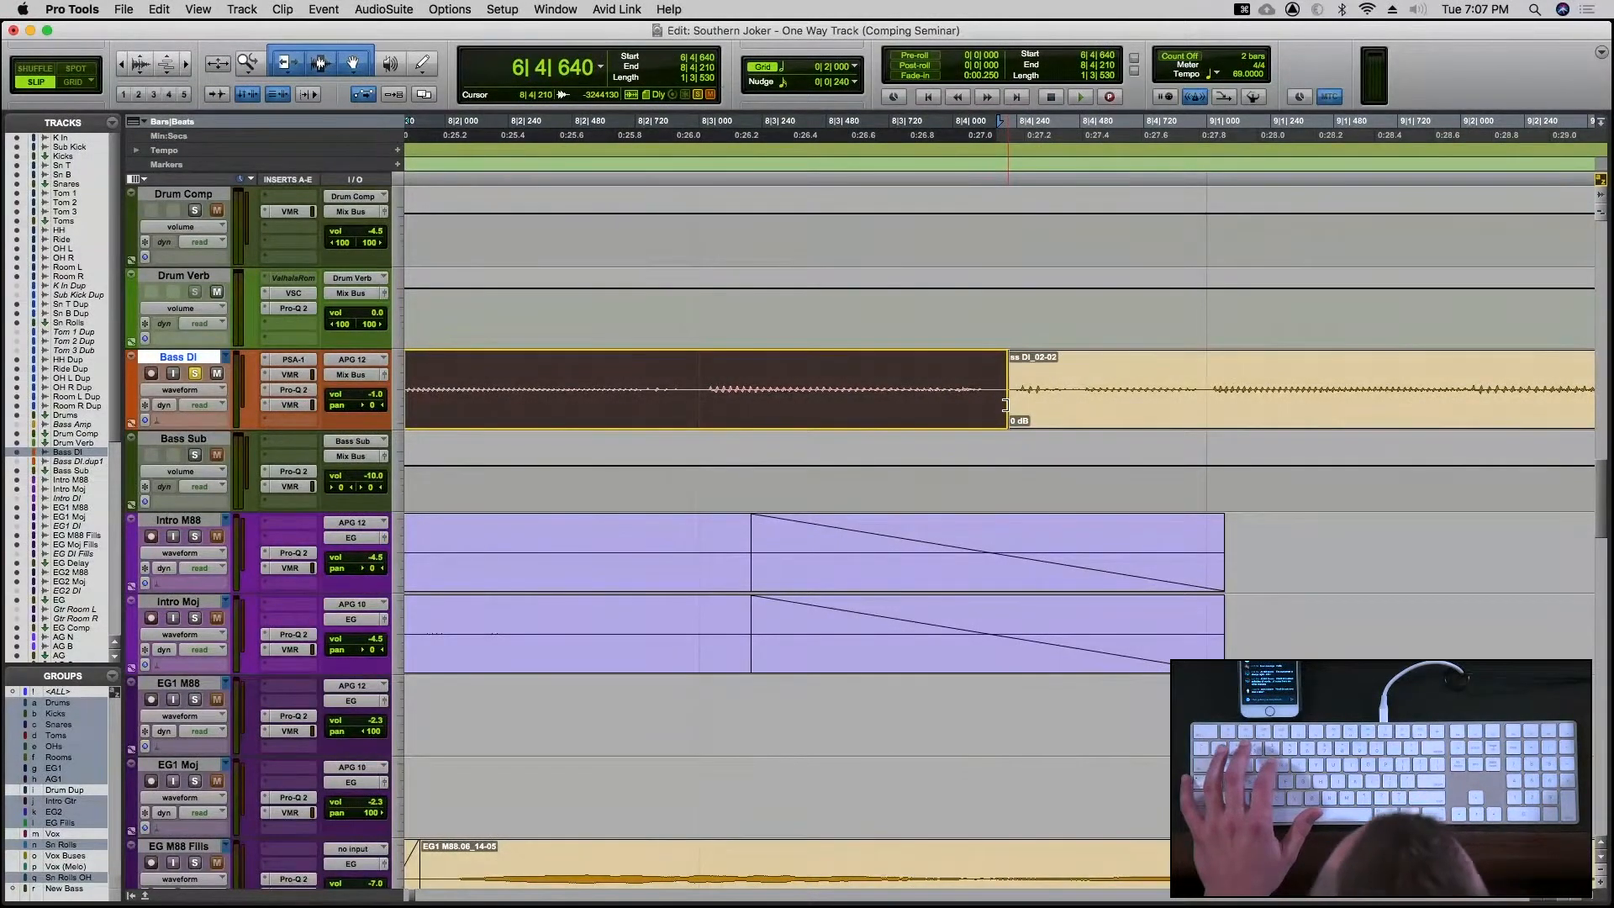
pyautogui.press('r')
pyautogui.press('r')
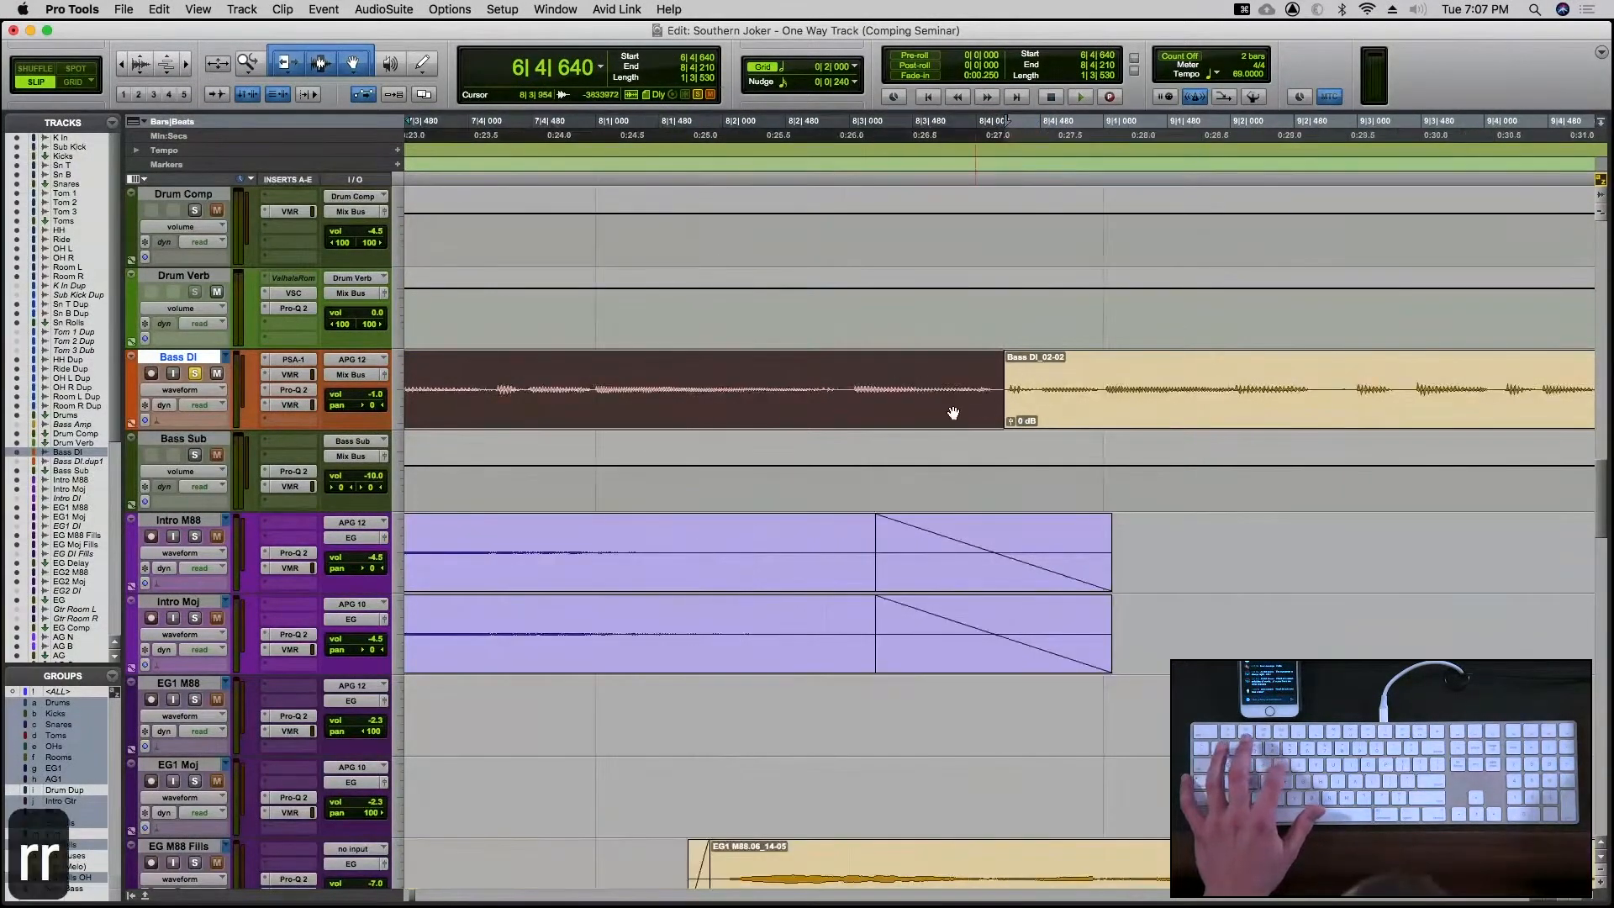
# Audition the Bass DI track from 6|3|940 through the Bass DI.04_05-04 clip and past the edit into Bass DI_02-02
pyautogui.press('r')
pyautogui.click(738, 379)
pyautogui.press('space')
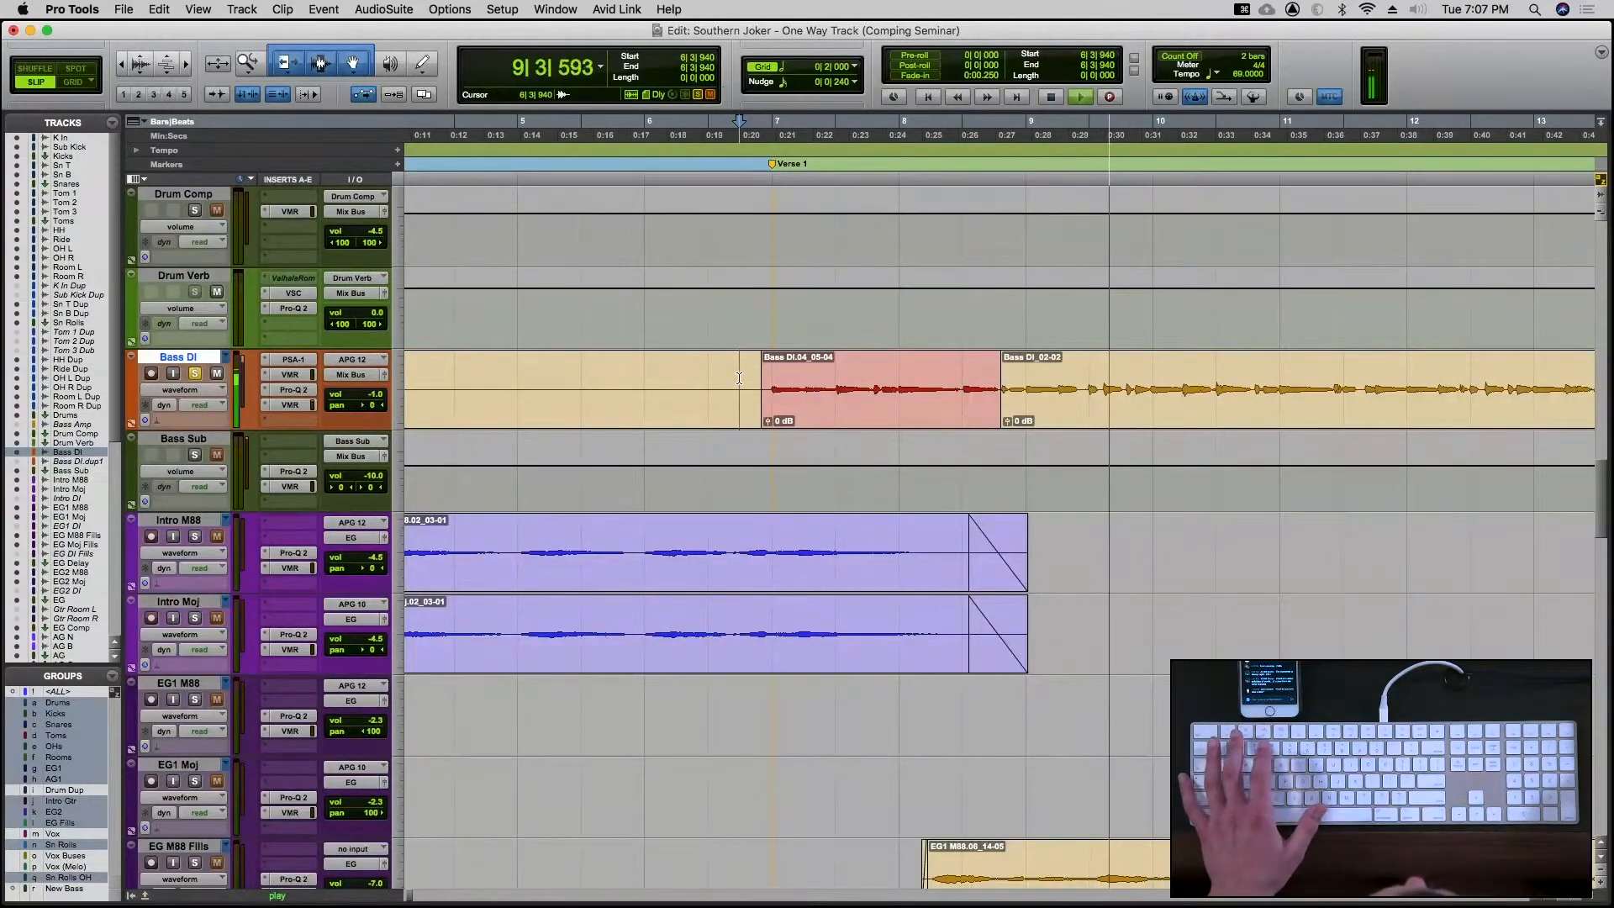
pyautogui.press('space')
# Select 6|3|940 to 8|4|788 on the Bass DI track and create fades over the edits on both ends of Bass DI.04_05-04
pyautogui.moveTo(739, 378); pyautogui.dragTo(1021, 379)
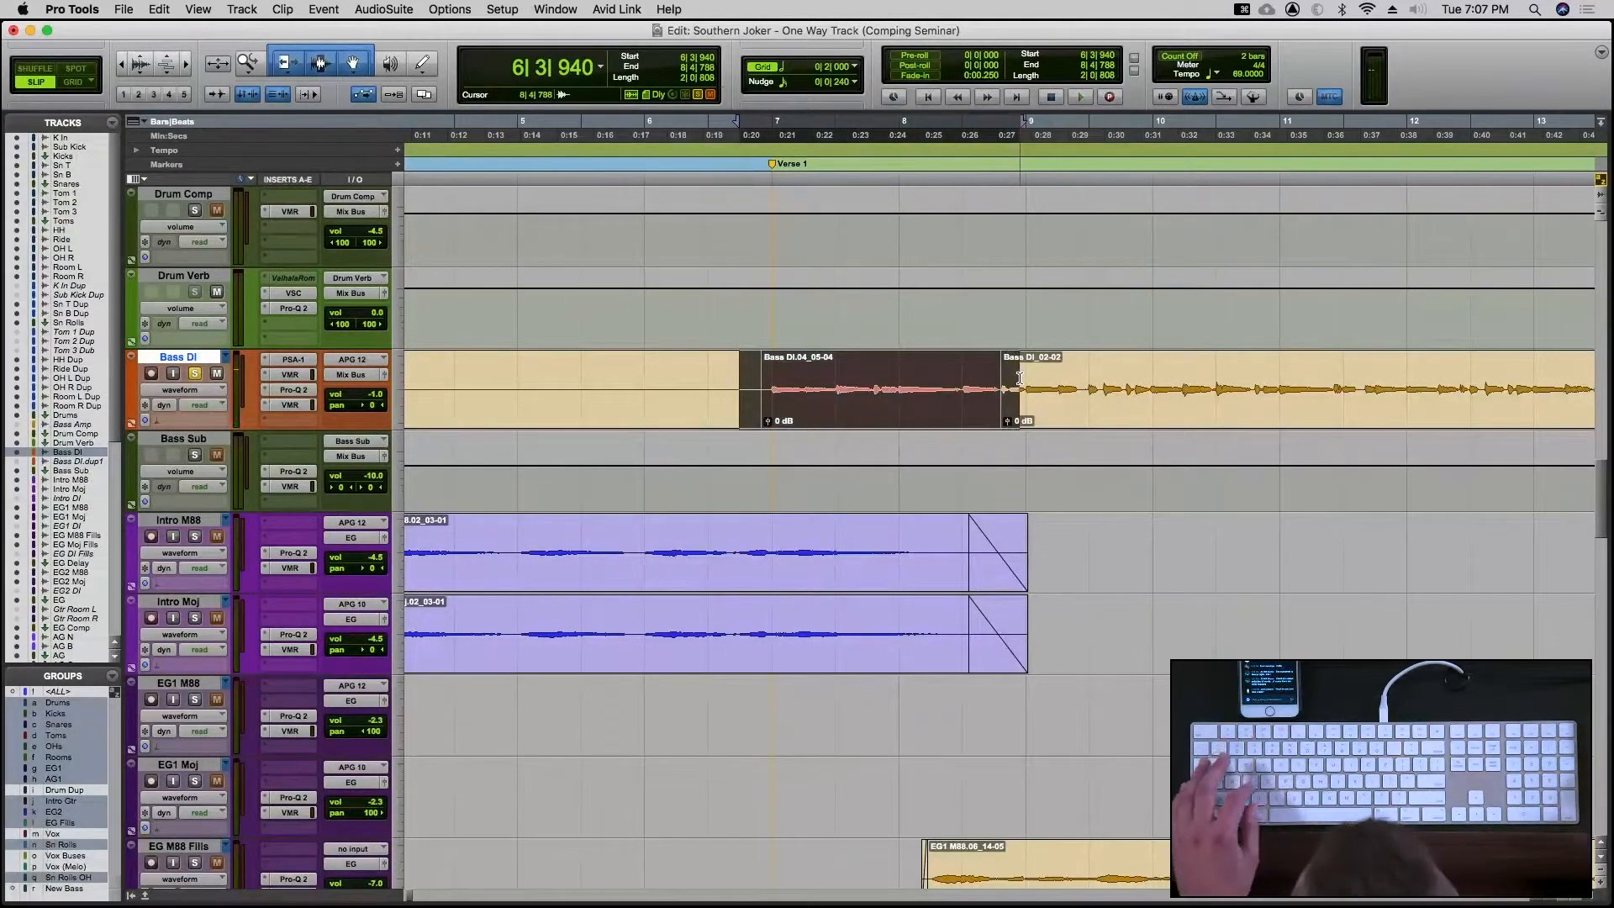
pyautogui.press('super+f')
pyautogui.press('Return')
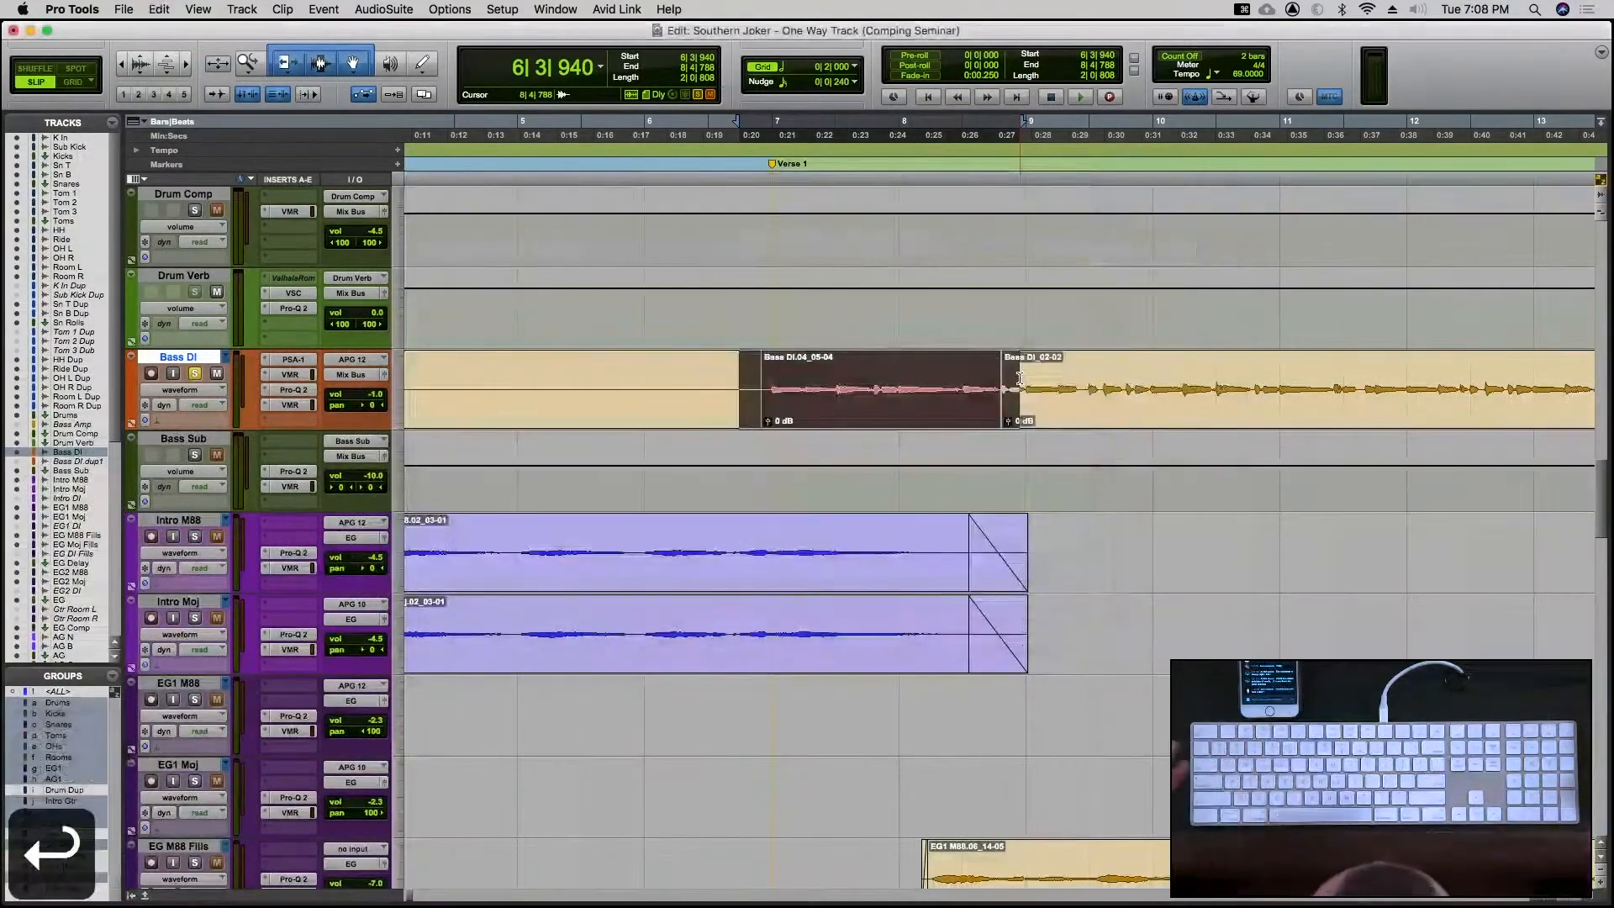
# Delete the crossfade on the Bass DI track between the Bass DI.04_05-04 and Bass DI_02-02 clips
pyautogui.click(966, 380)
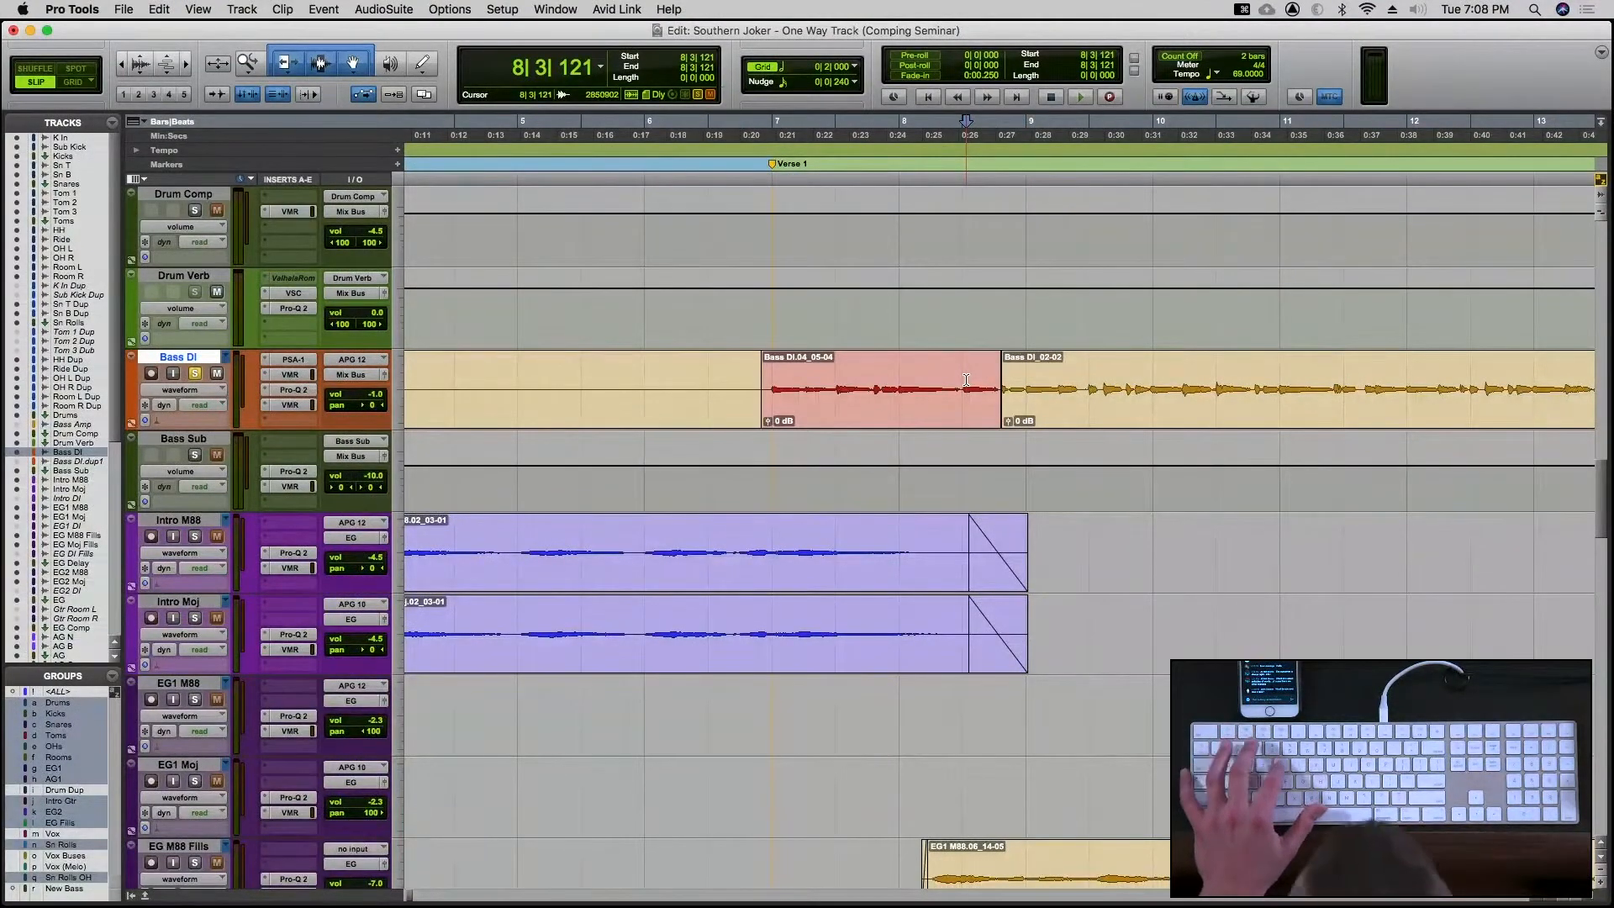
pyautogui.press('r')
pyautogui.press('r')
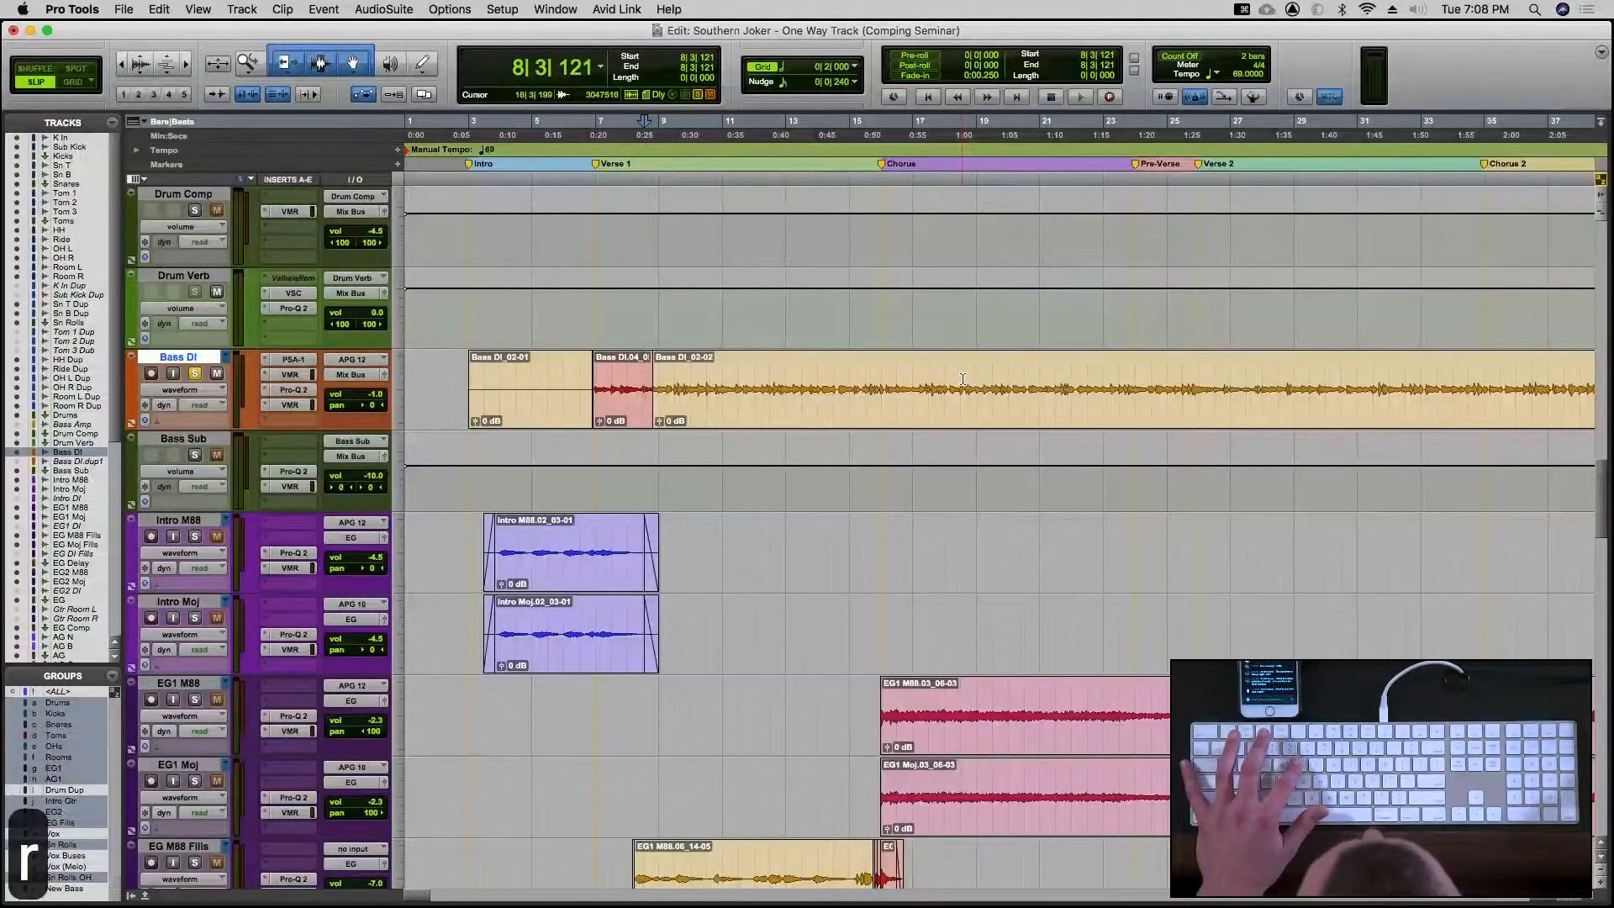
pyautogui.press('t')
pyautogui.press('t')
pyautogui.press('t')
pyautogui.press('t')
pyautogui.press('t')
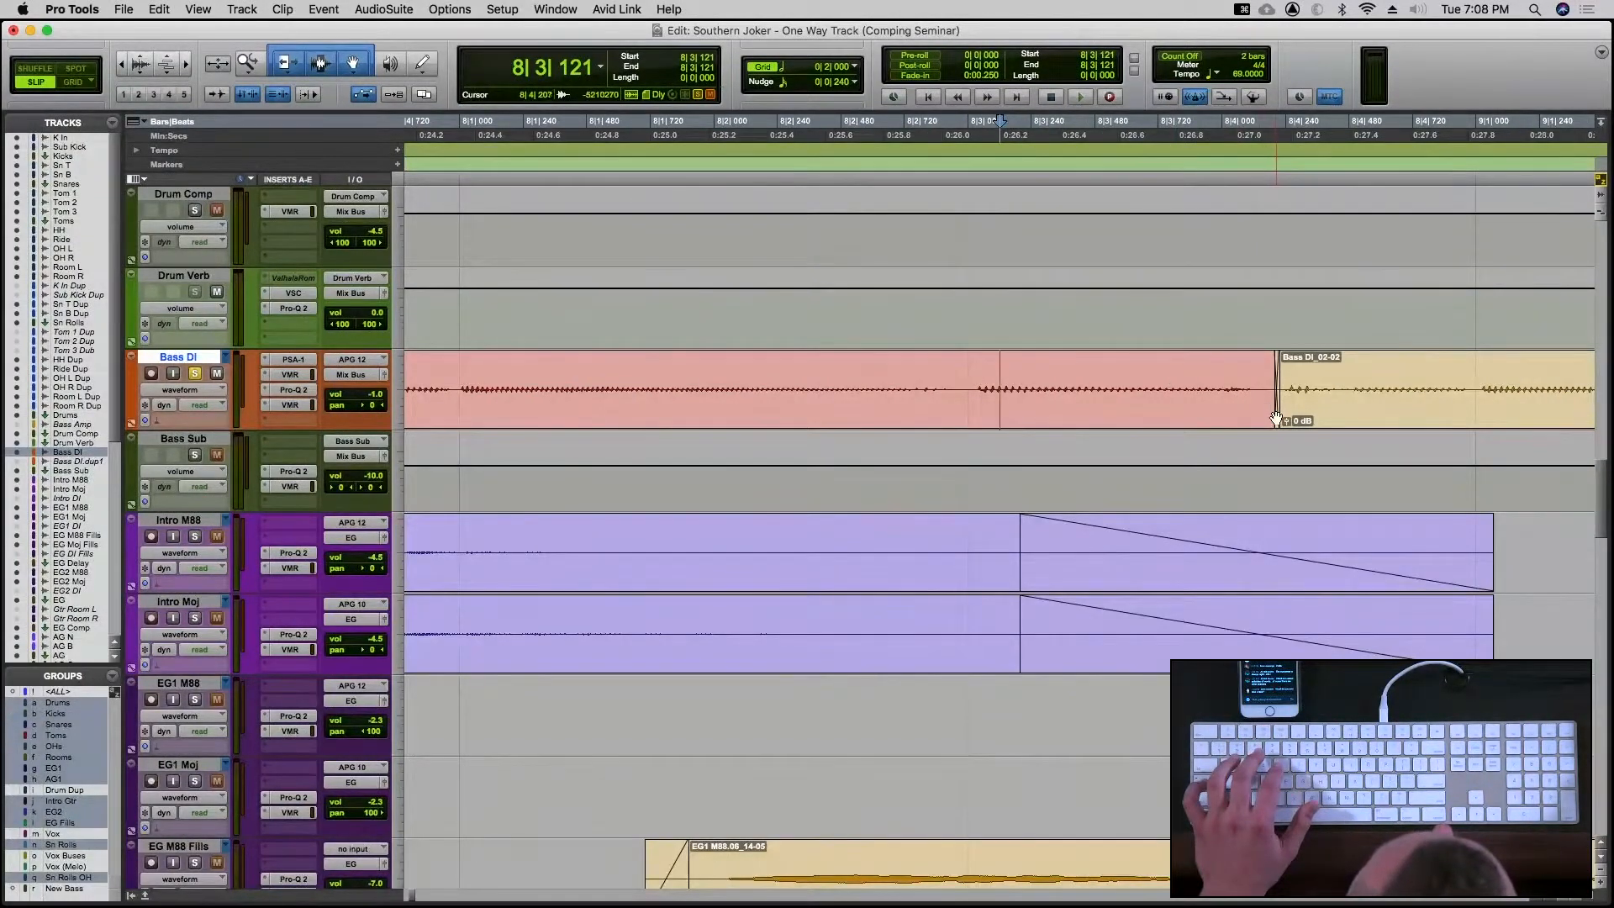
pyautogui.press('BackSpace')
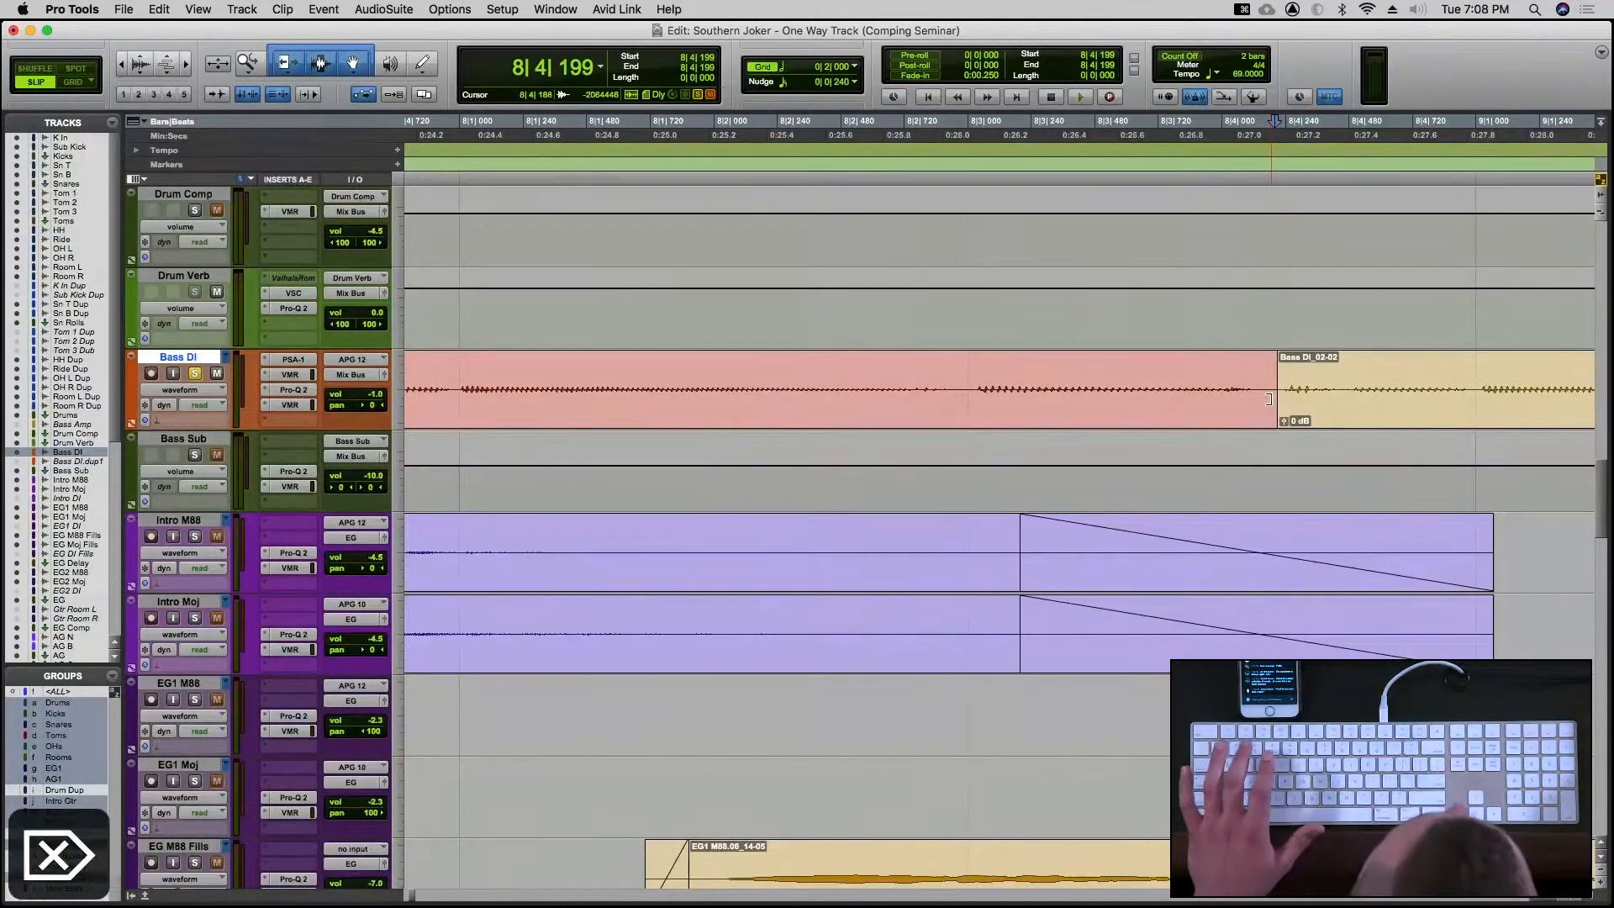
# Try the edit before Bass DI_02-02 at 8|4|311, audition across it, and trim the boundary back to 8|4|207
pyautogui.moveTo(1270, 399); pyautogui.dragTo(1298, 394)
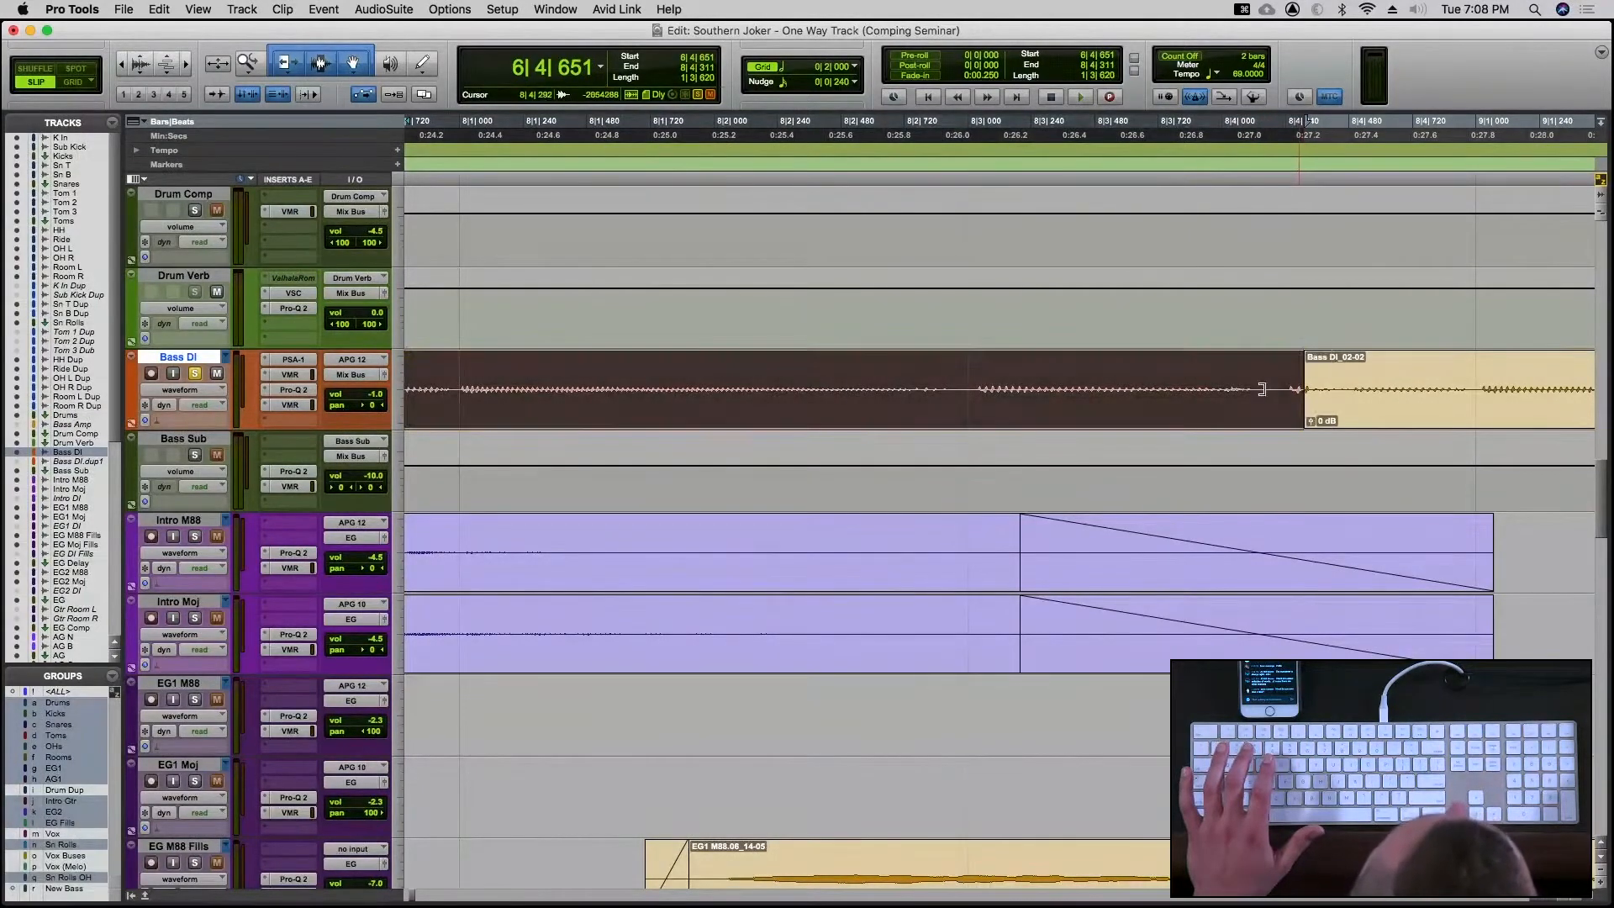
pyautogui.click(1176, 383)
pyautogui.click(1103, 383)
pyautogui.press('space')
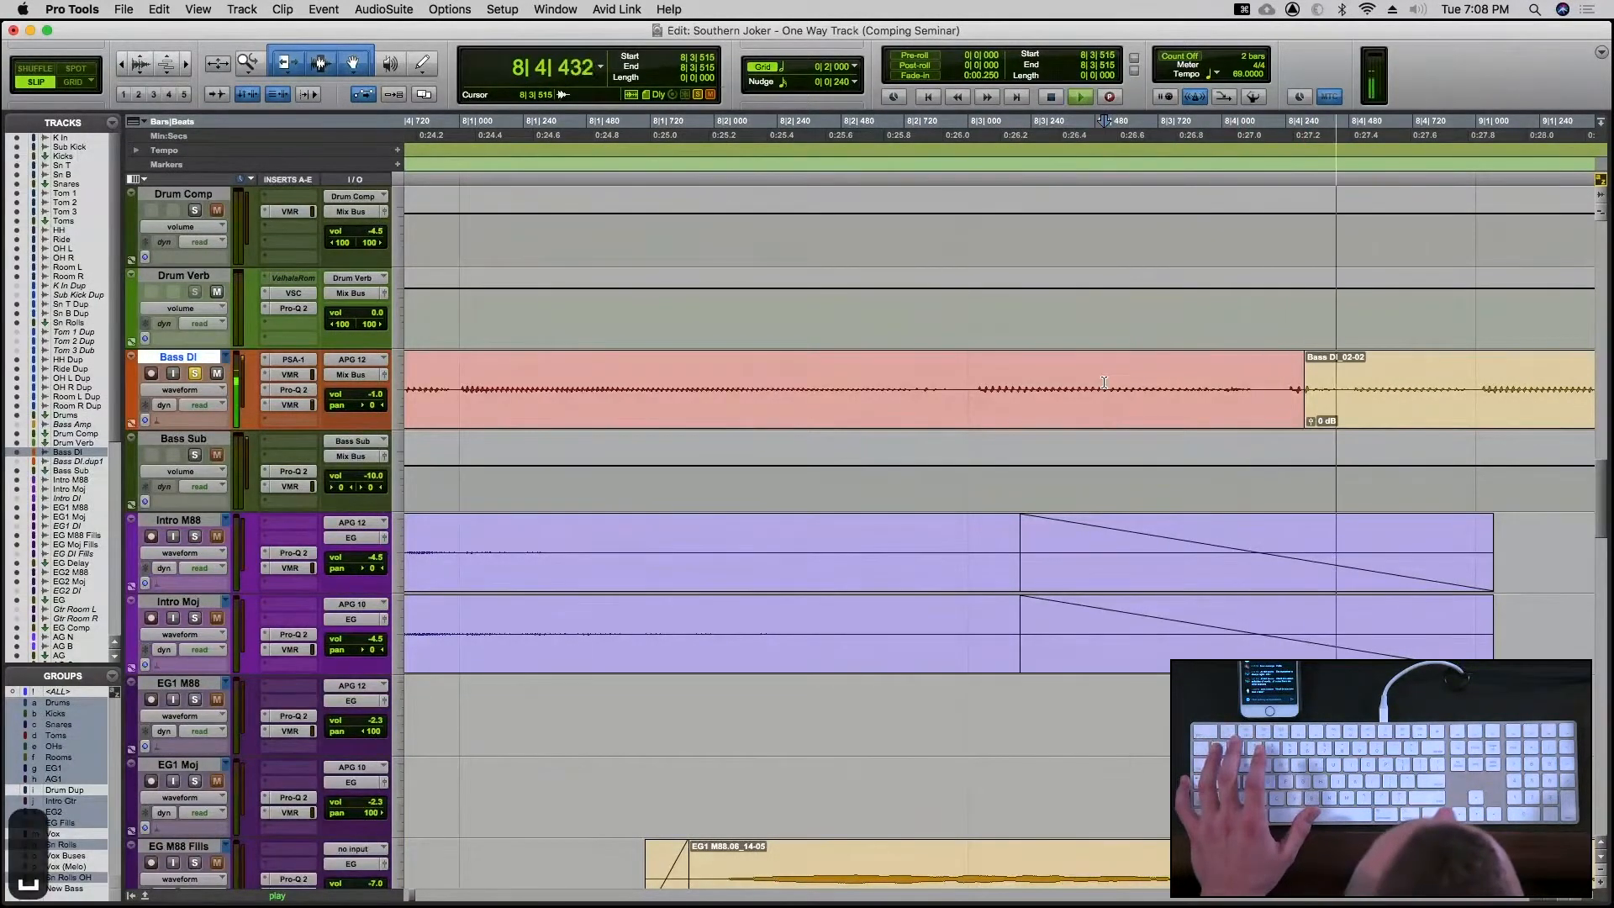
pyautogui.press('space')
pyautogui.click(1293, 389)
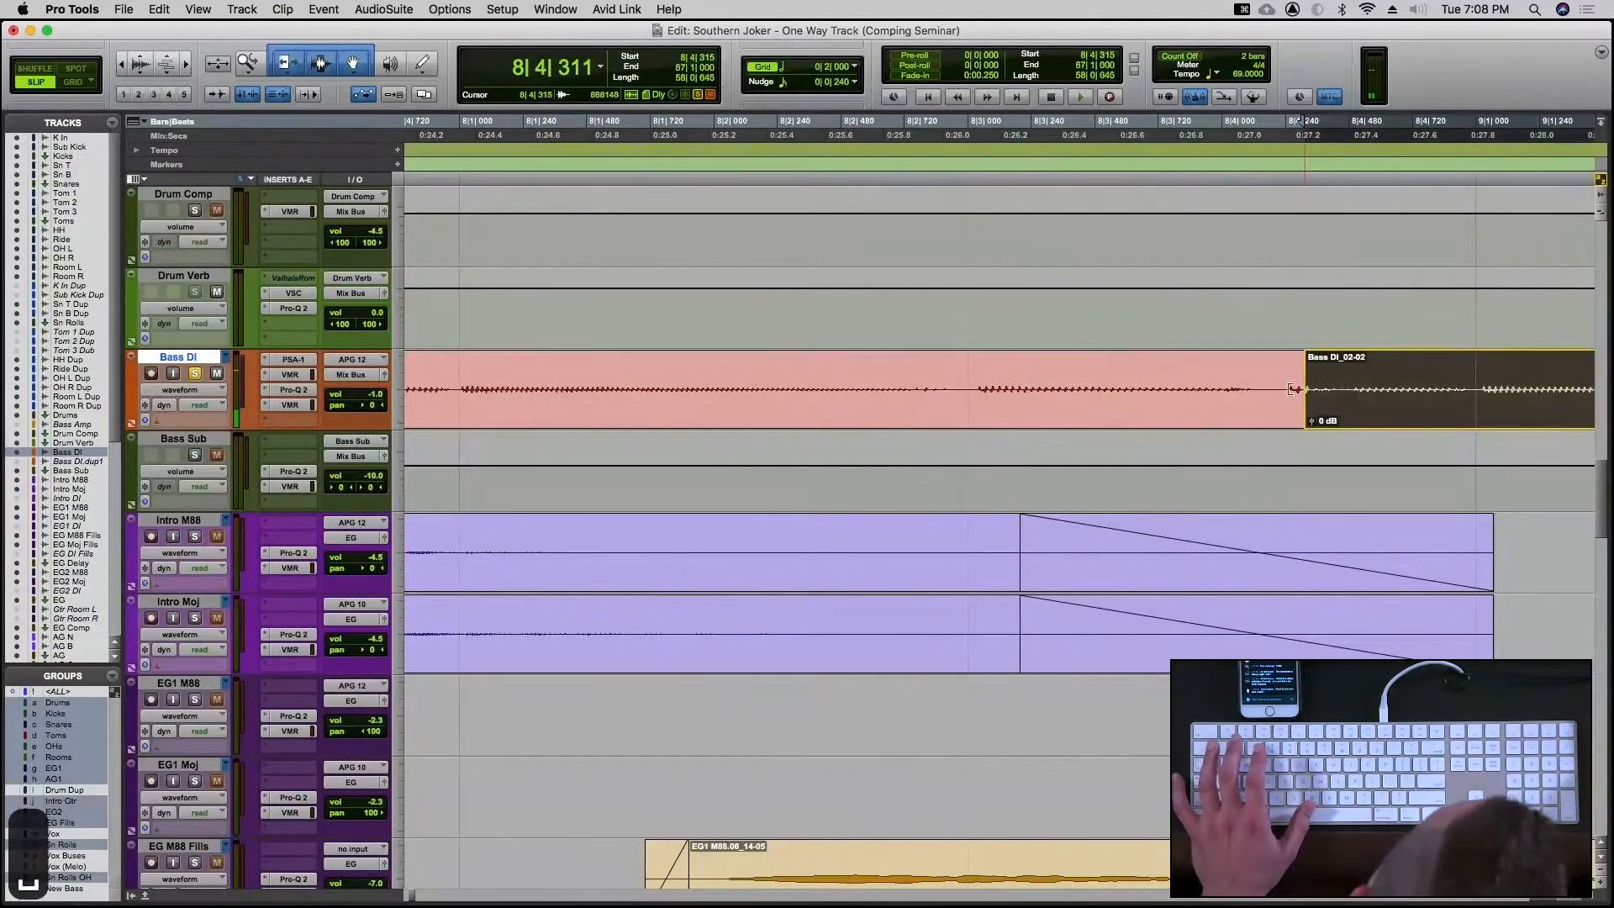
pyautogui.moveTo(1293, 390); pyautogui.dragTo(1279, 393)
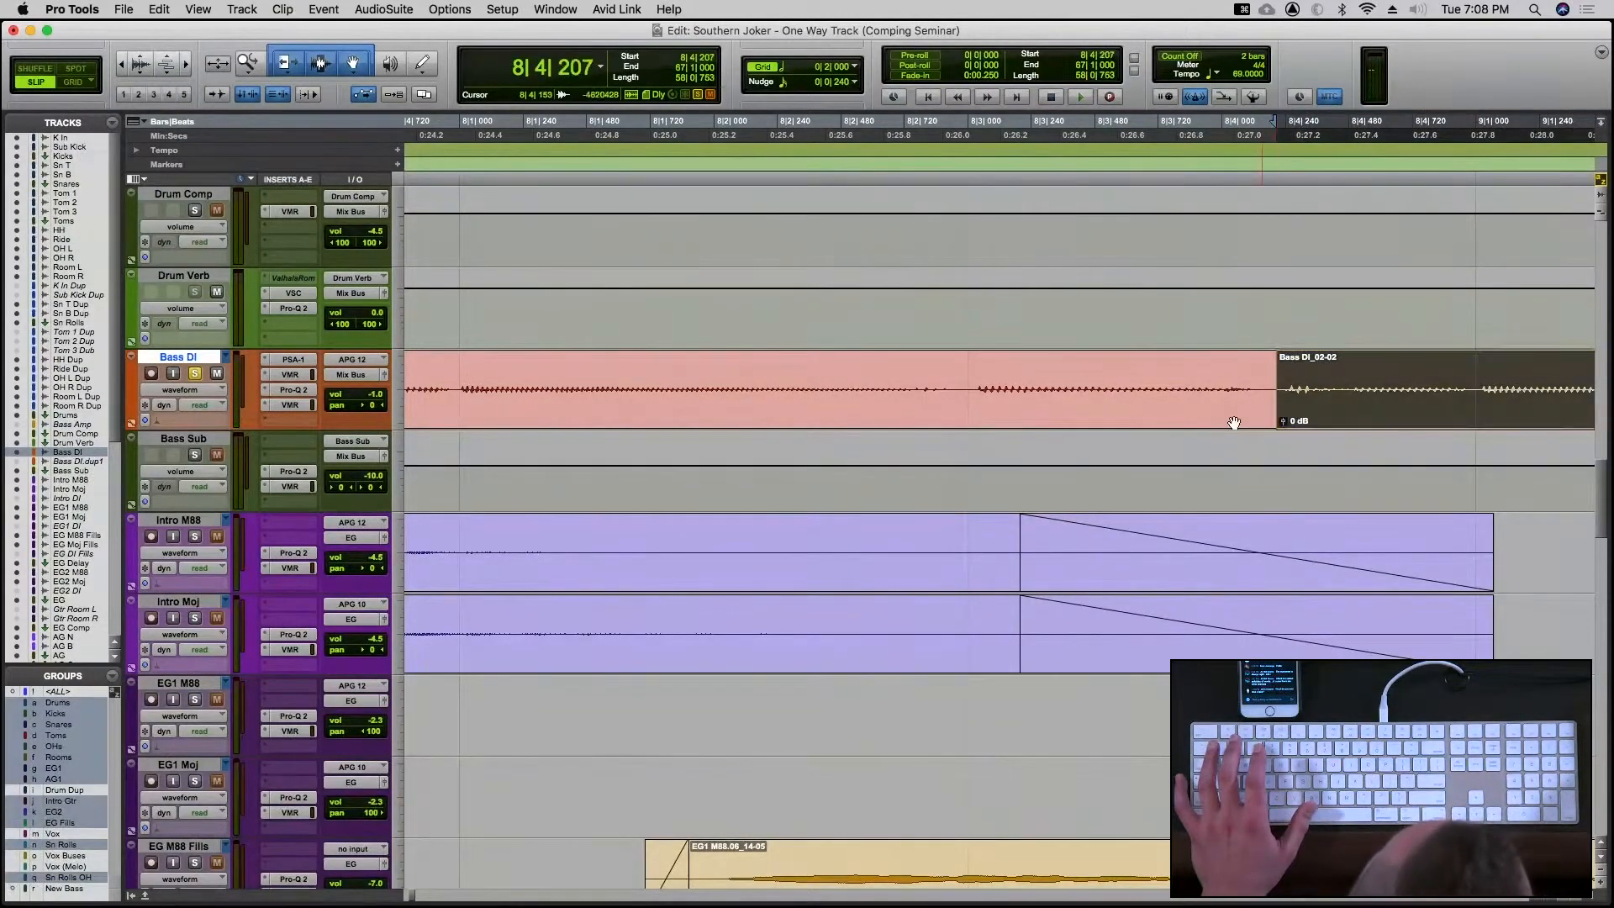
# Create fades on both Bass DI.04_05-04 edits by selecting 6|3|406 to 8|4|559, and unsolo the Bass DI track
pyautogui.press('r')
pyautogui.press('r')
pyautogui.press('r')
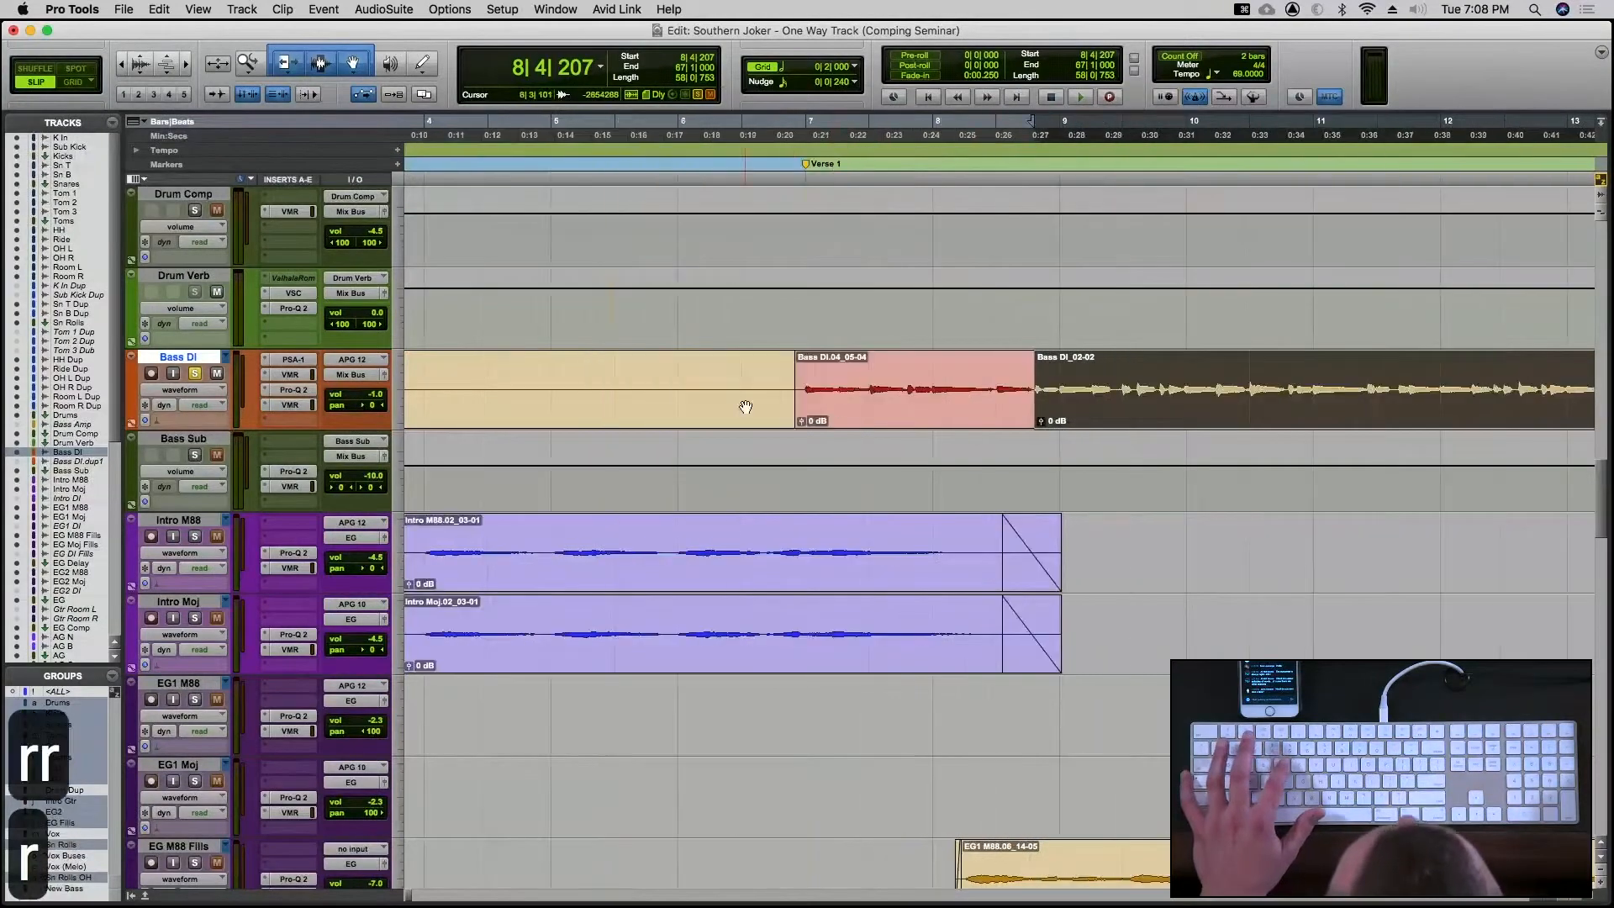
pyautogui.moveTo(755, 381); pyautogui.dragTo(1042, 359)
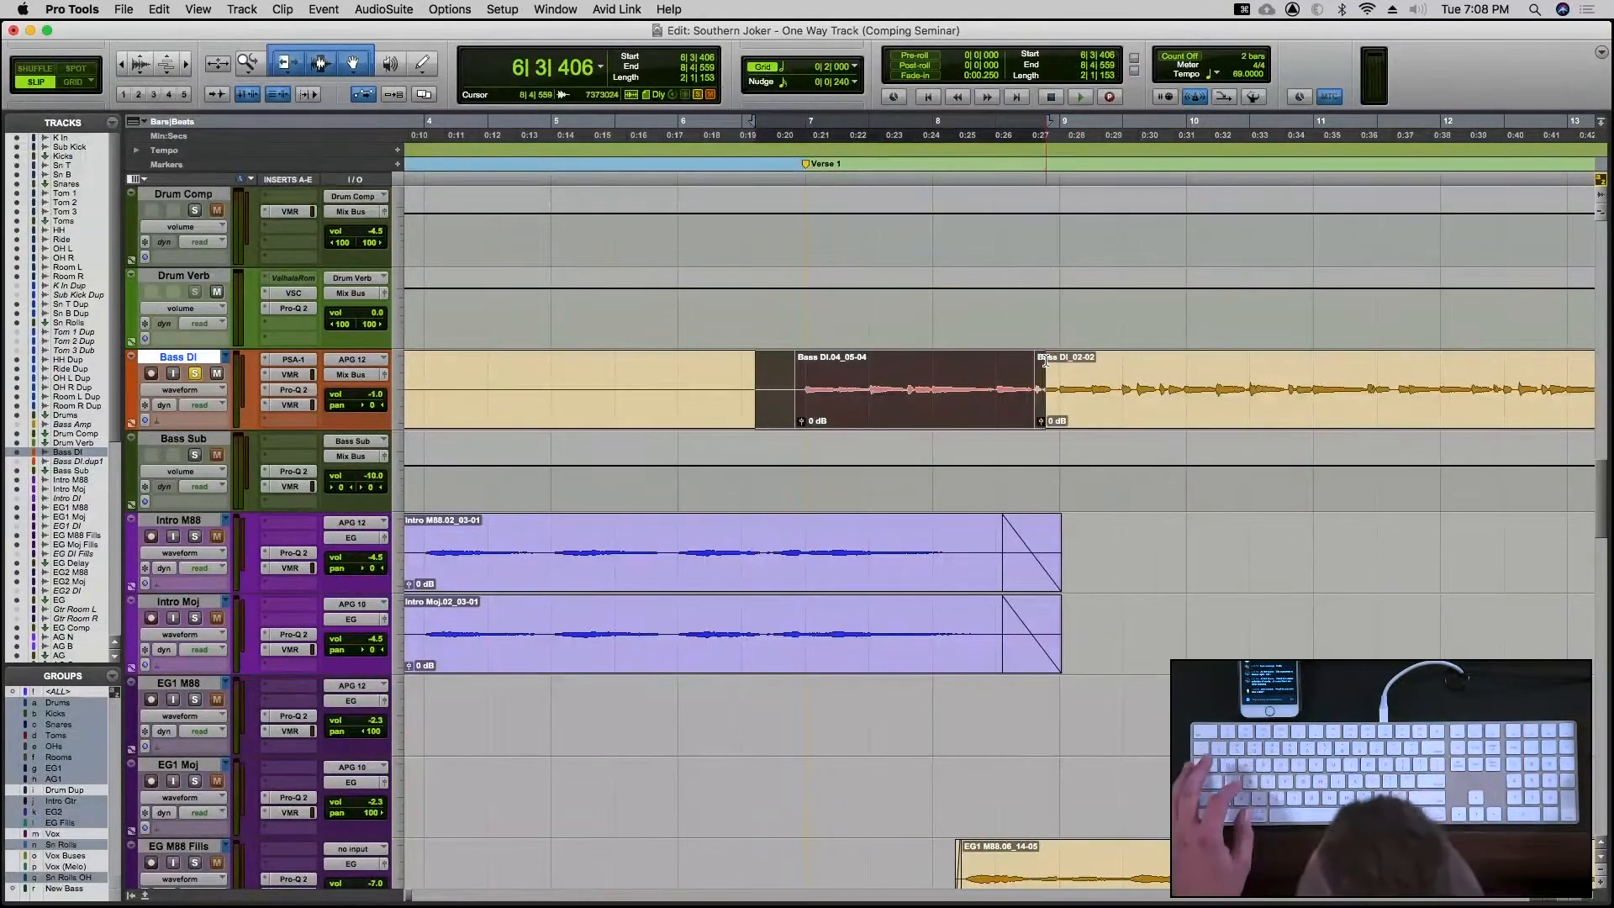
pyautogui.press('super+f')
pyautogui.press('Return')
pyautogui.press('r')
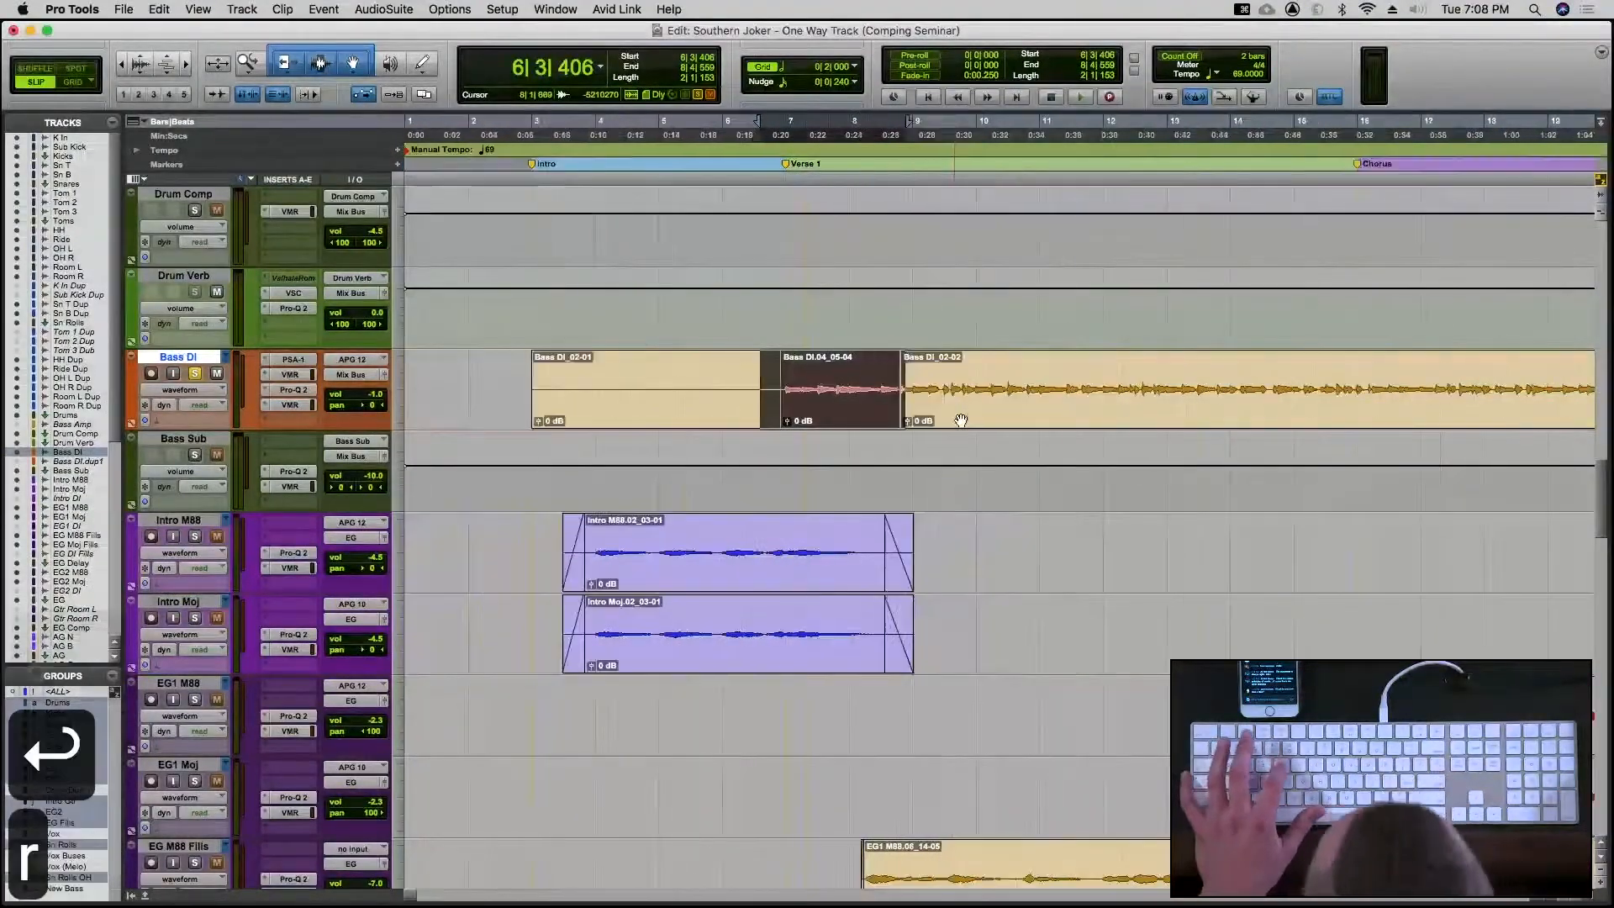
pyautogui.press('r')
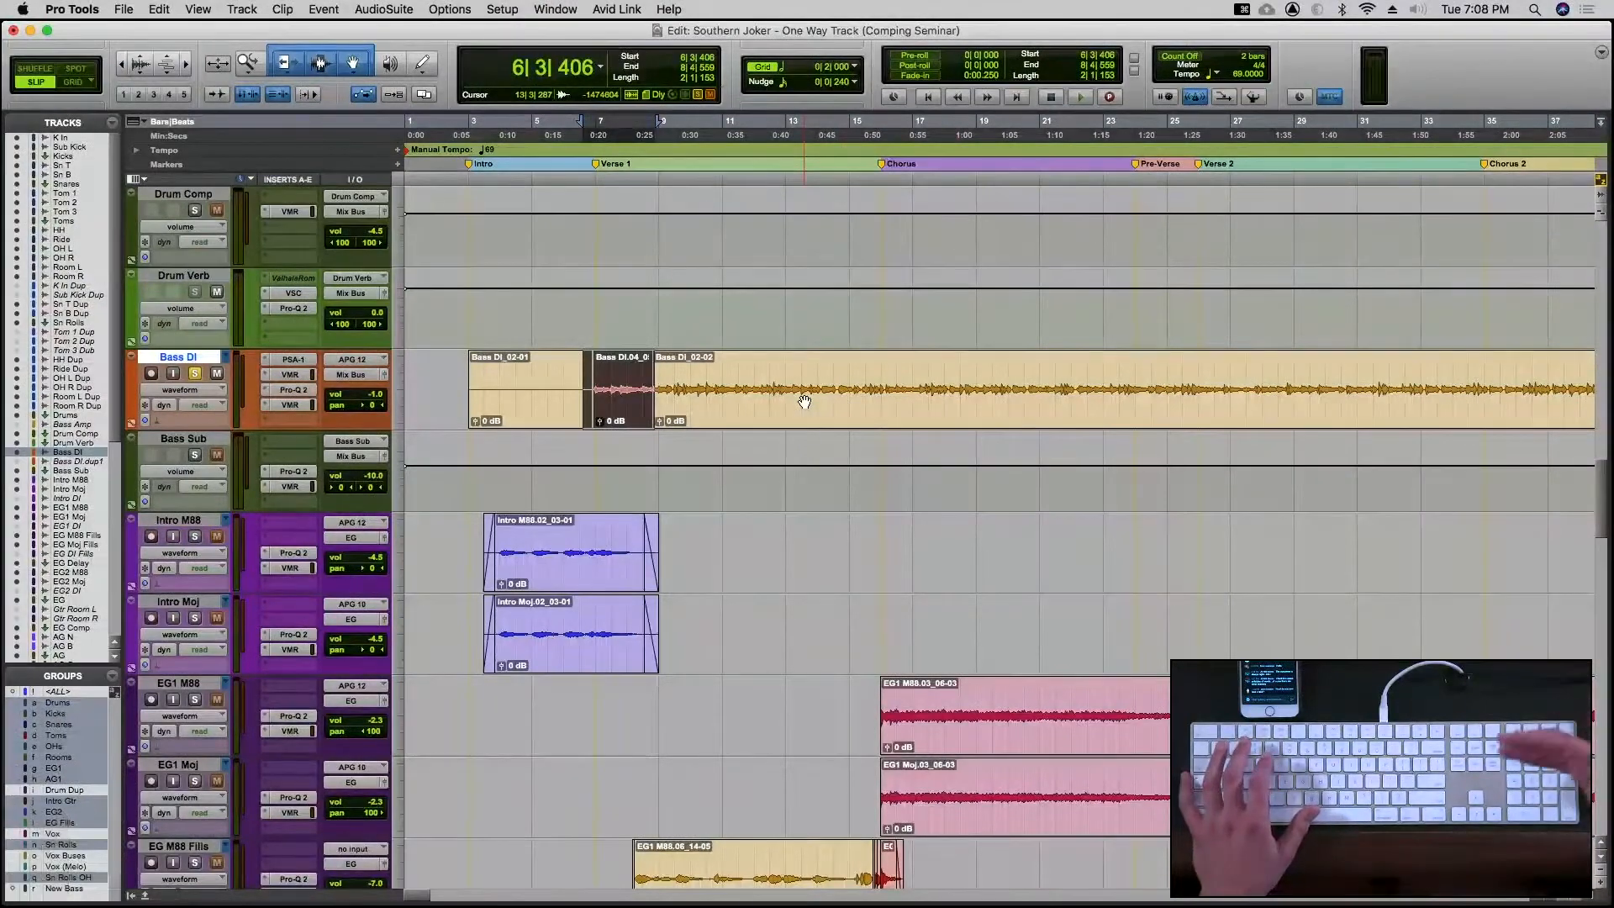
pyautogui.hotkey('shift', 's')
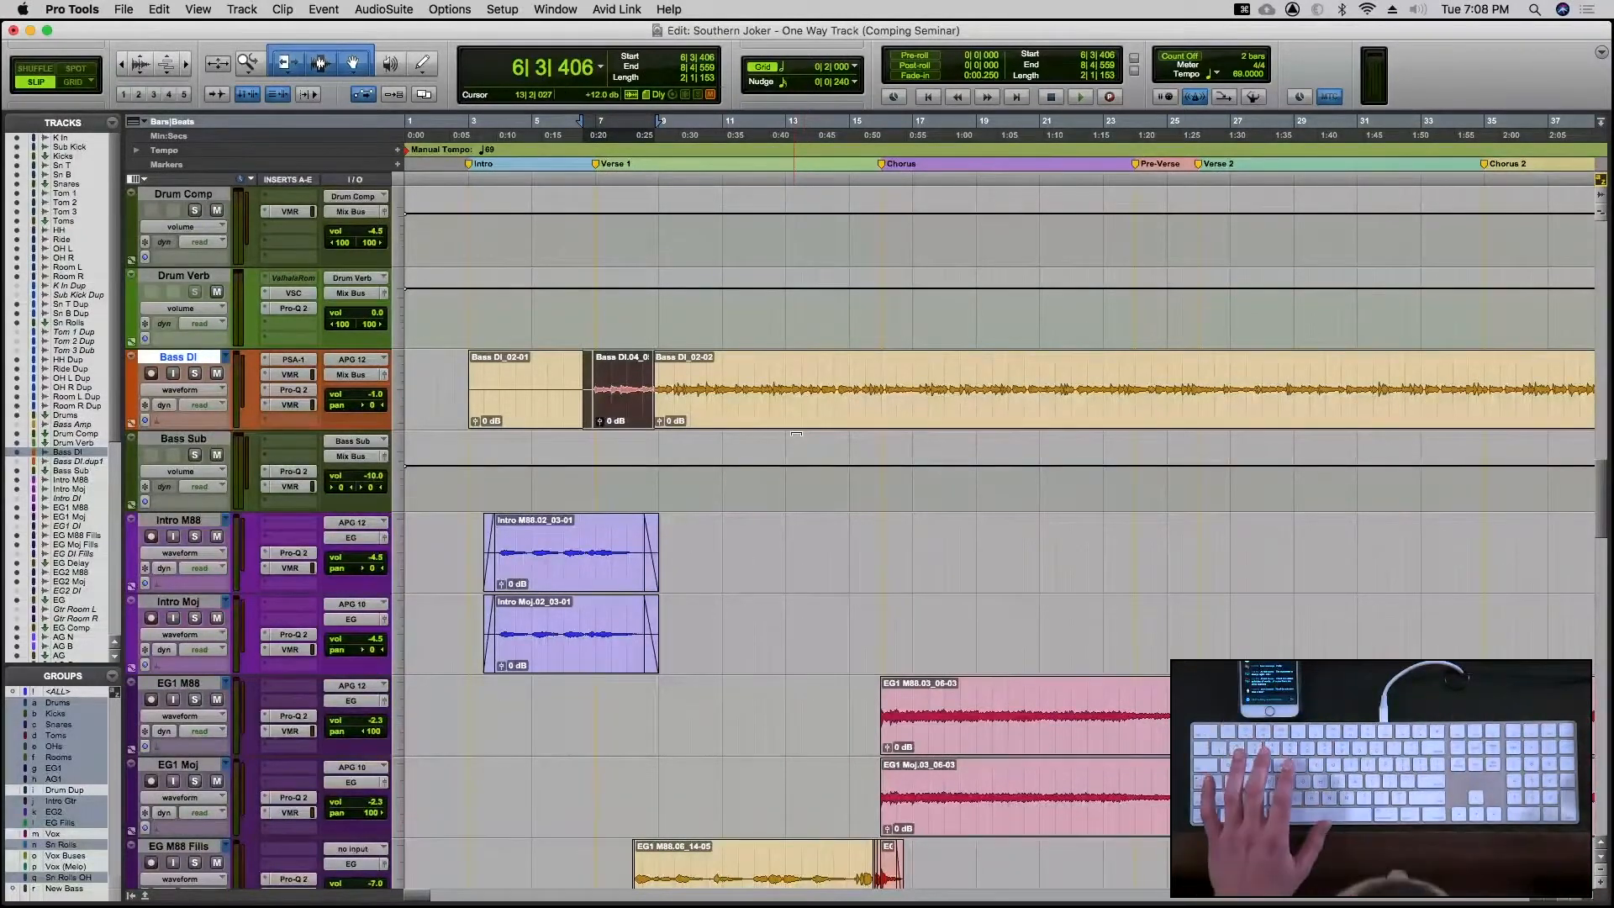
# Review the electric guitar tracks, examine the alternate playlists of EG1 M88 and EG1 Moj, and return both to waveform view
pyautogui.scroll(-6, 796, 433)
pyautogui.scroll(2, 796, 433)
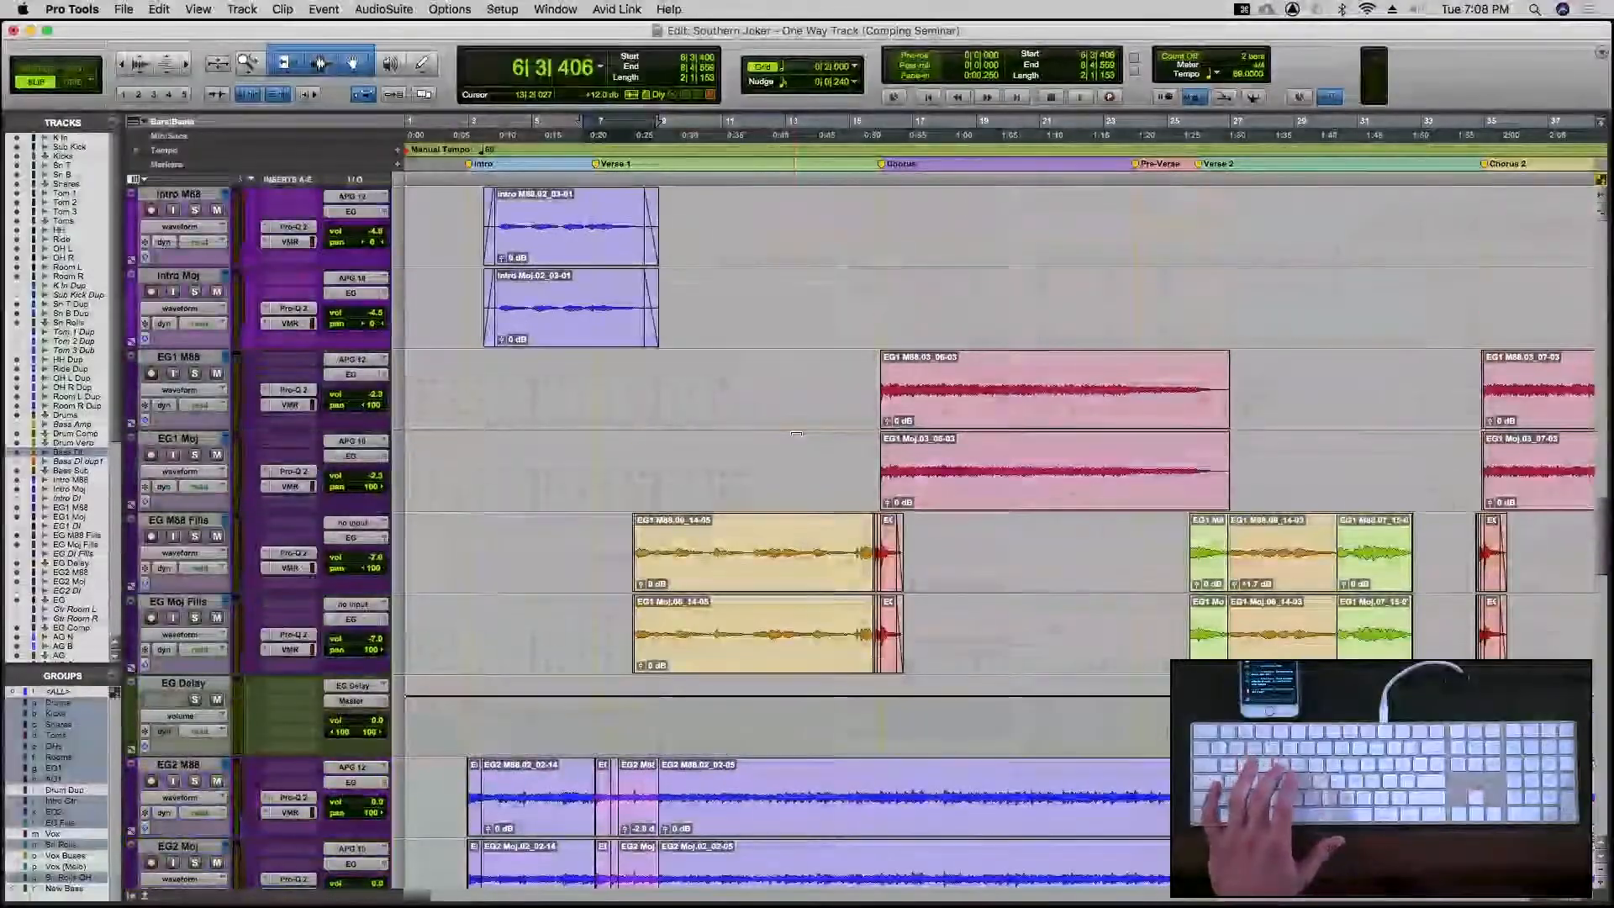
pyautogui.scroll(3, 733, 389)
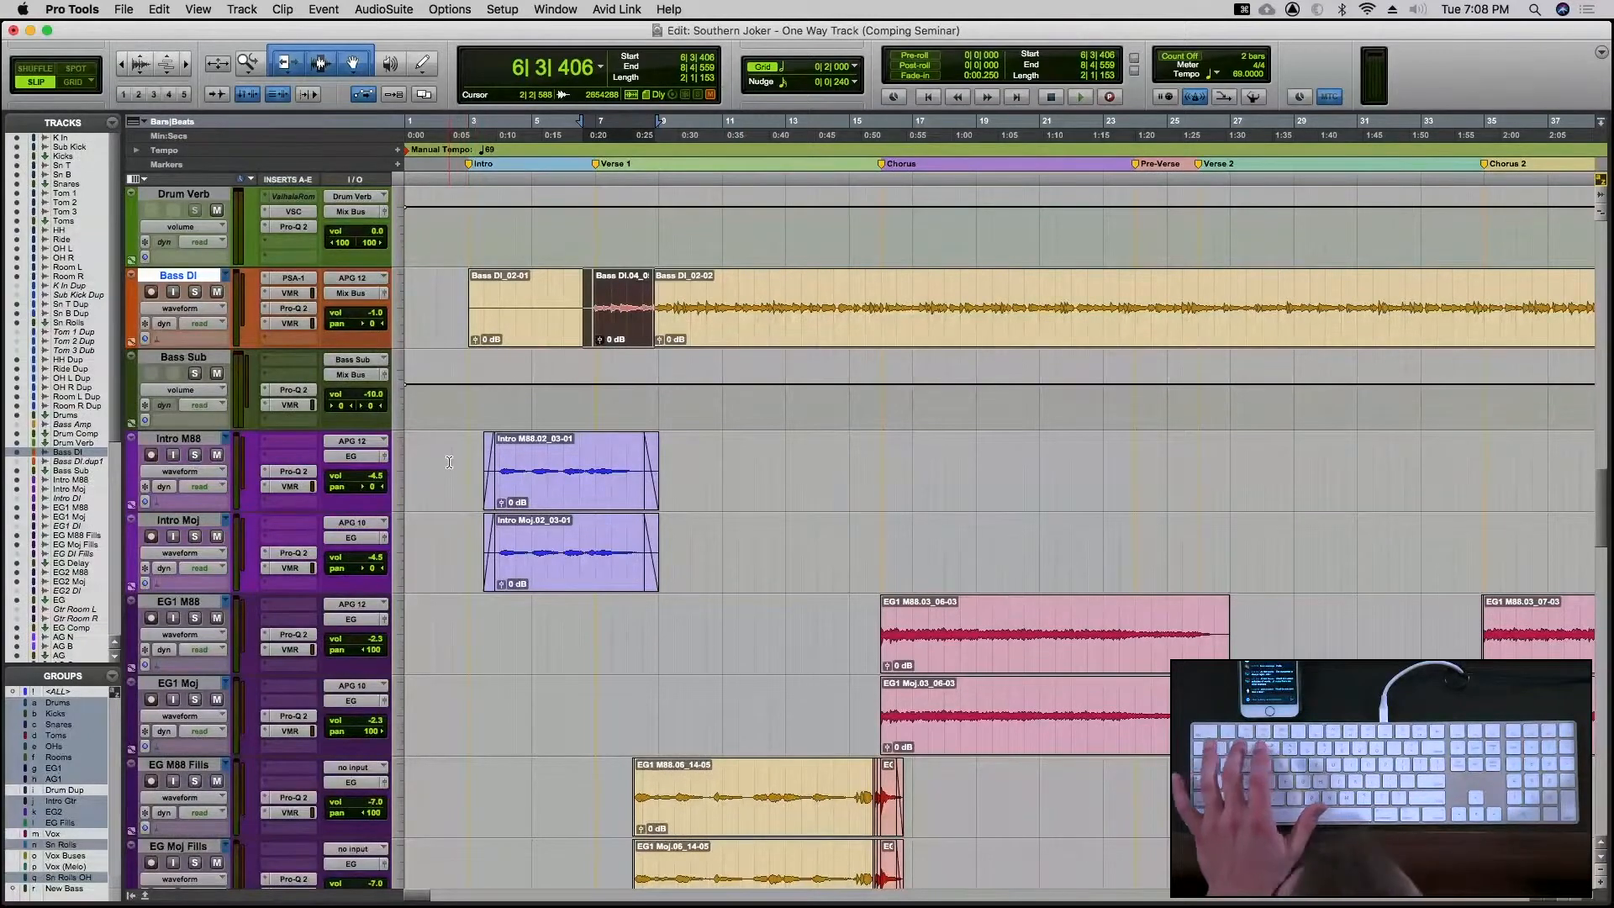
pyautogui.scroll(-5, 467, 515)
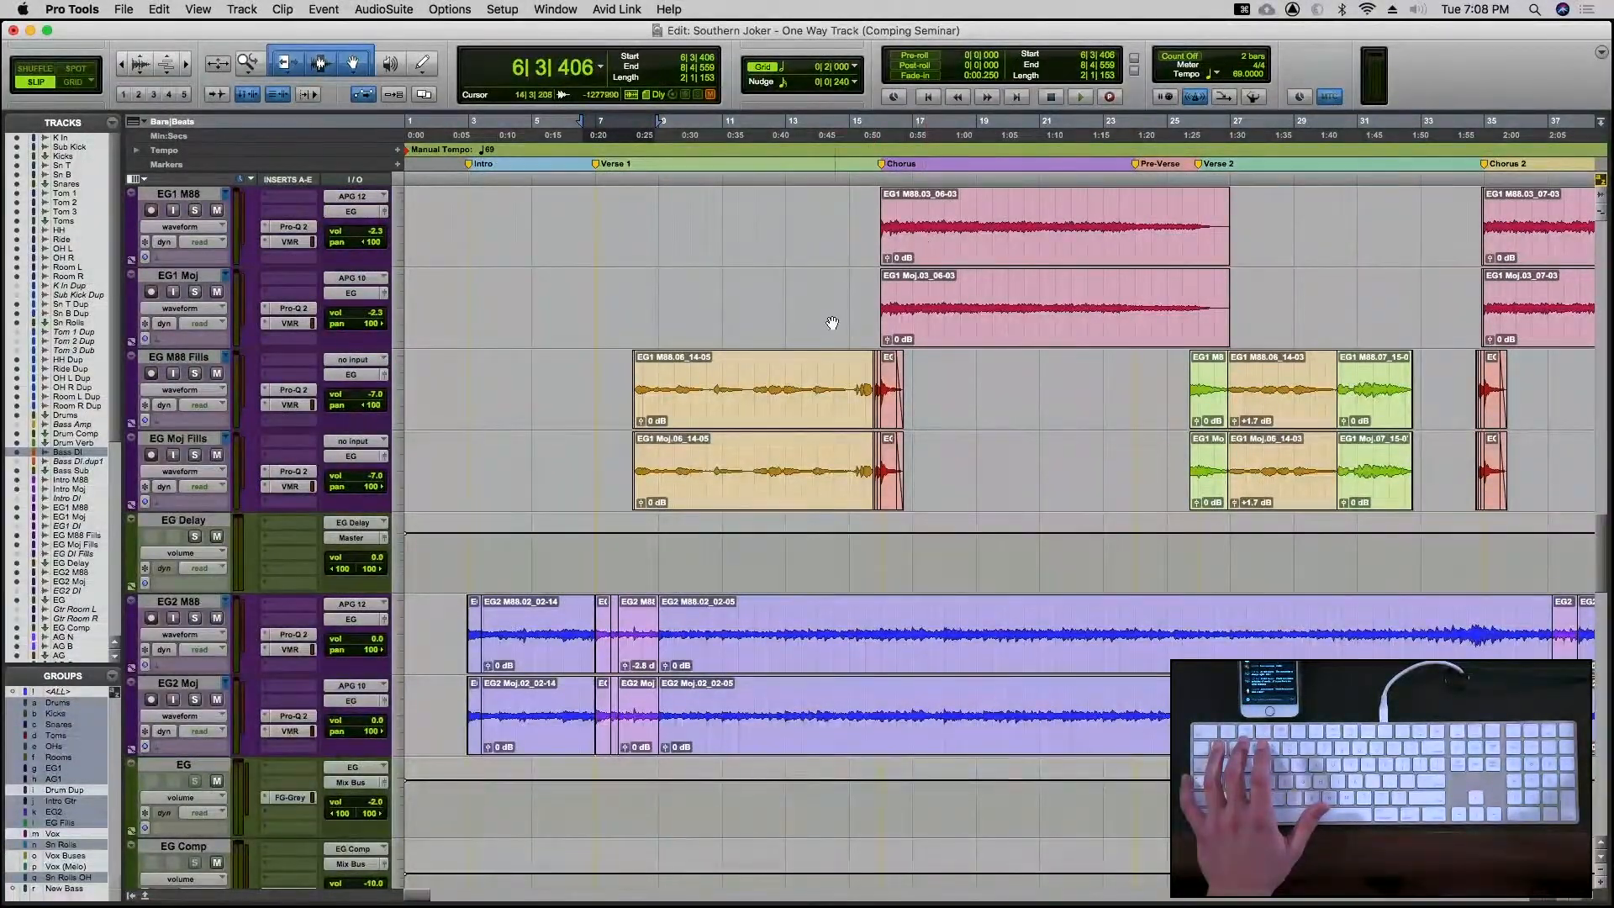
pyautogui.scroll(2, 808, 356)
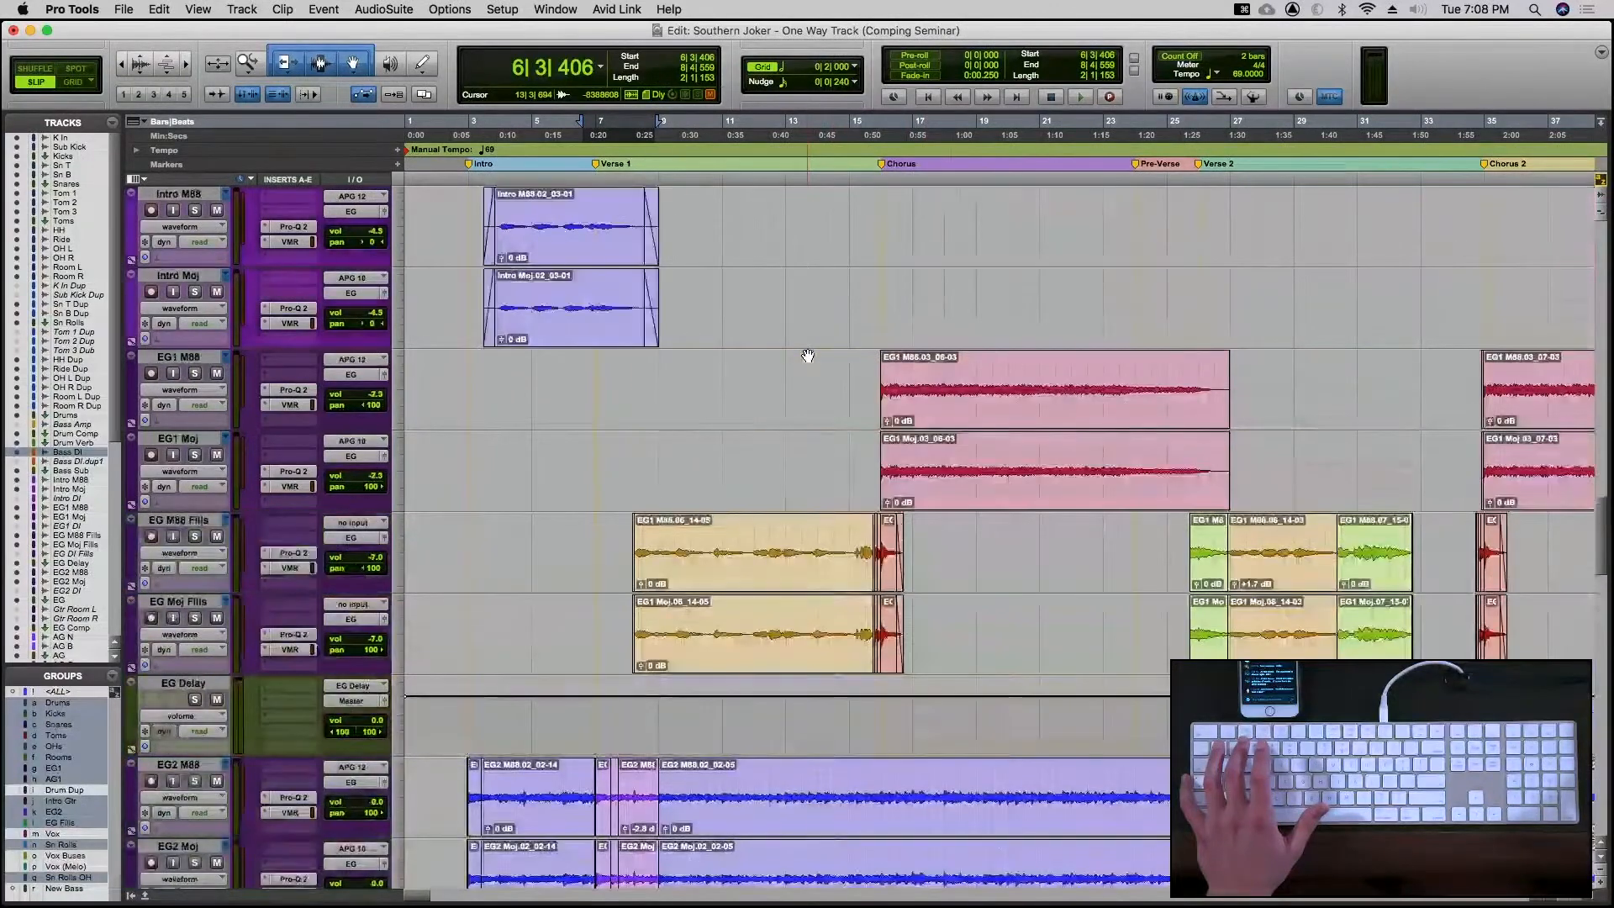
pyautogui.click(981, 417)
pyautogui.scroll(-2, 508, 561)
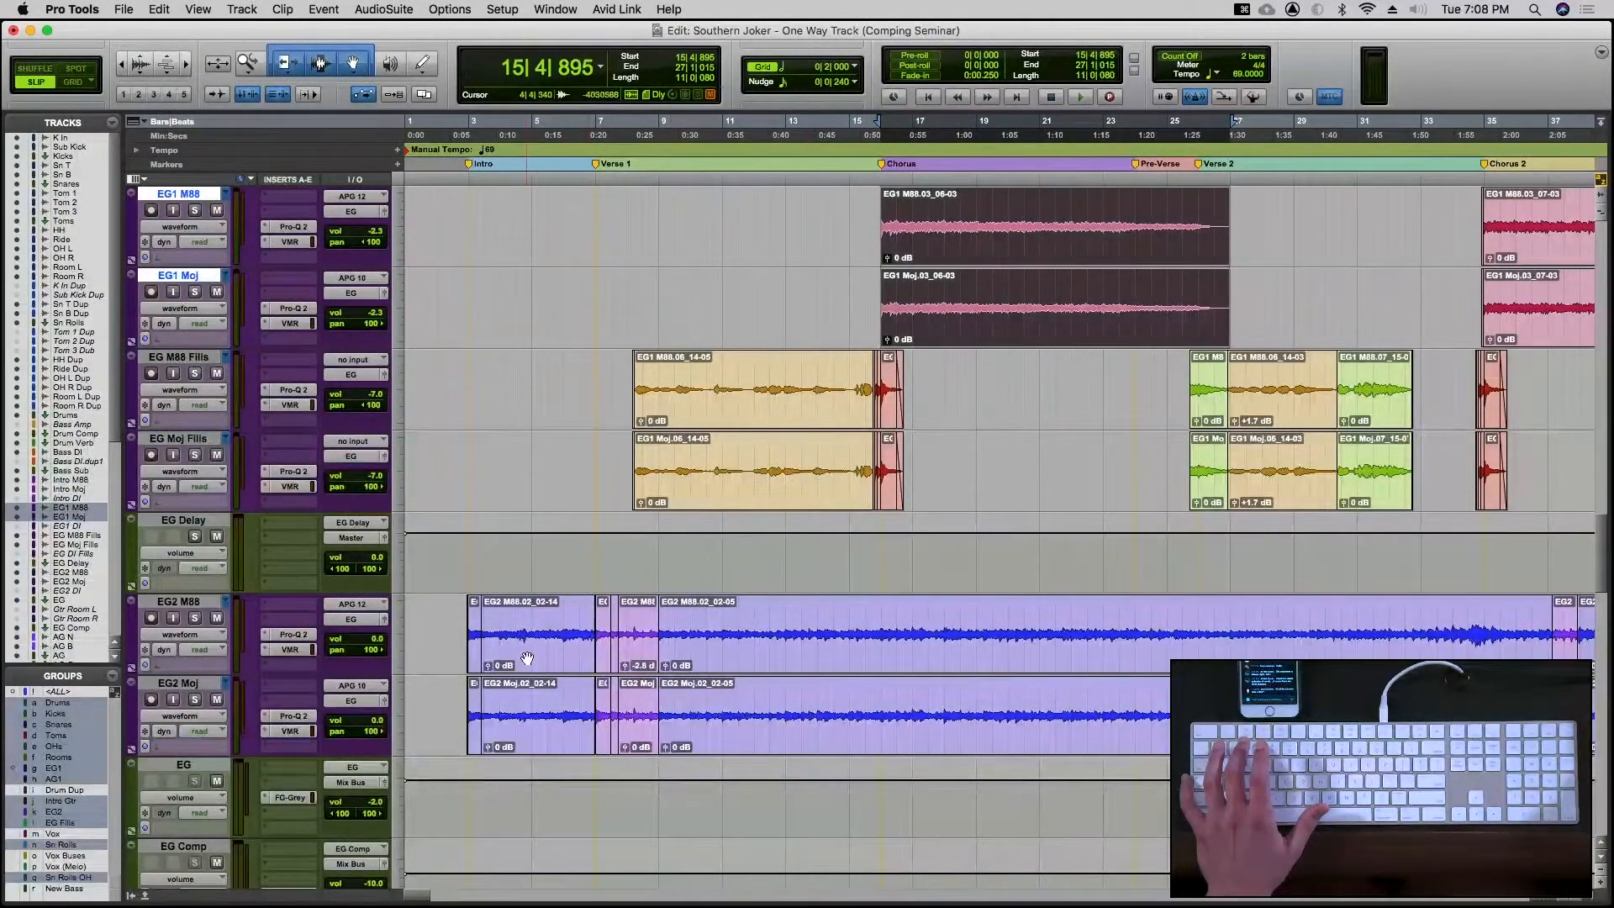
pyautogui.scroll(3, 868, 536)
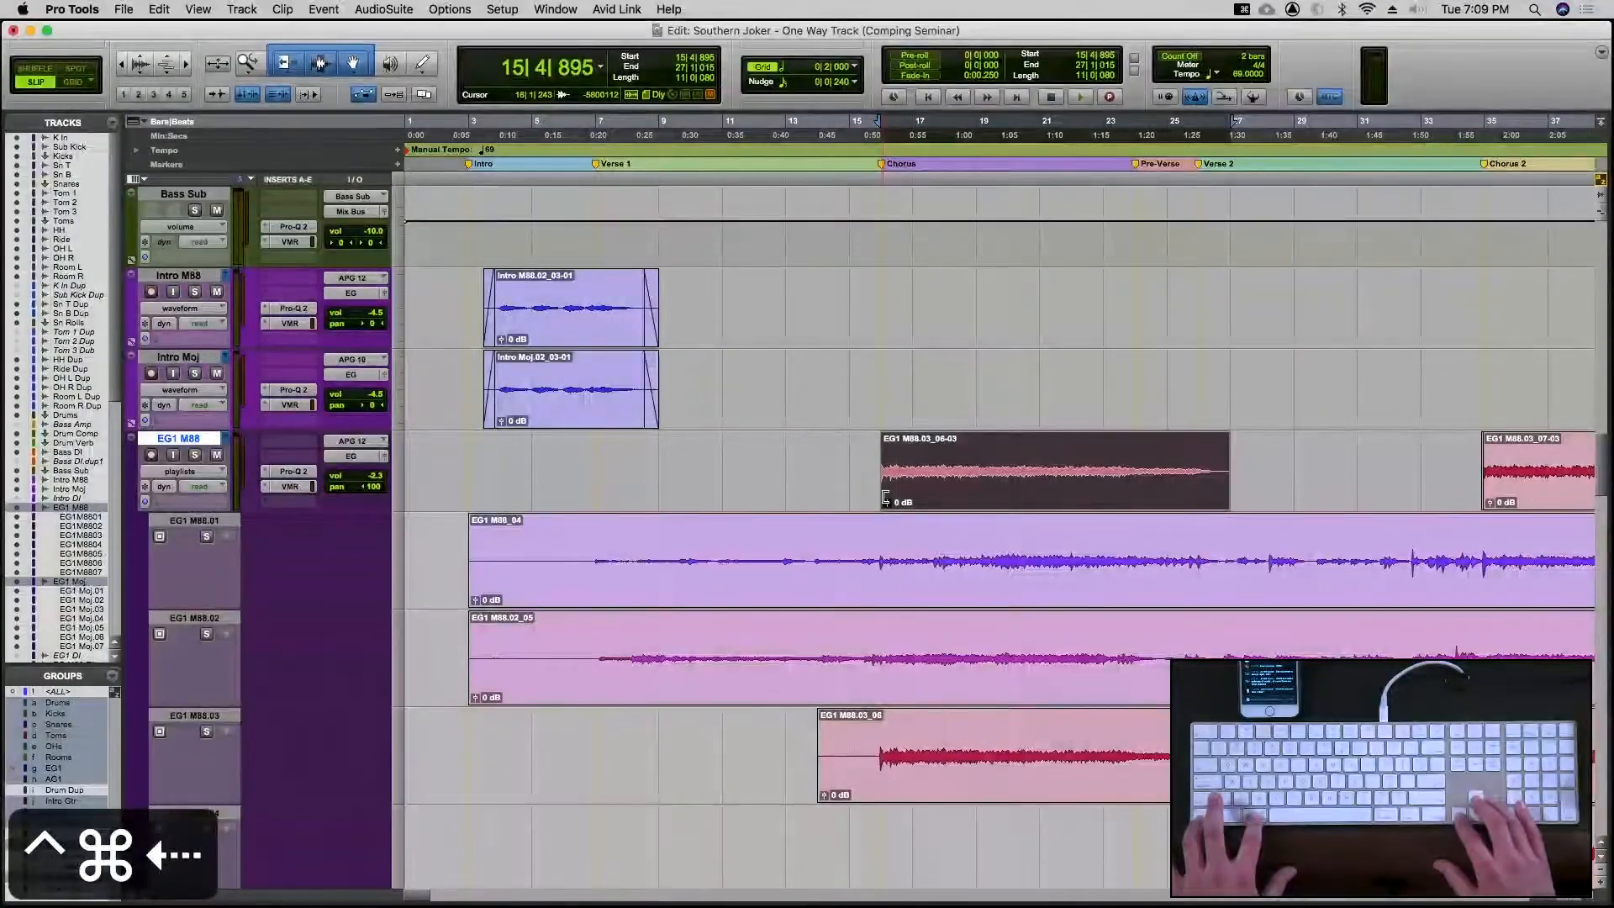
pyautogui.press('ctrl+super+Right')
pyautogui.press('ctrl+super+Right')
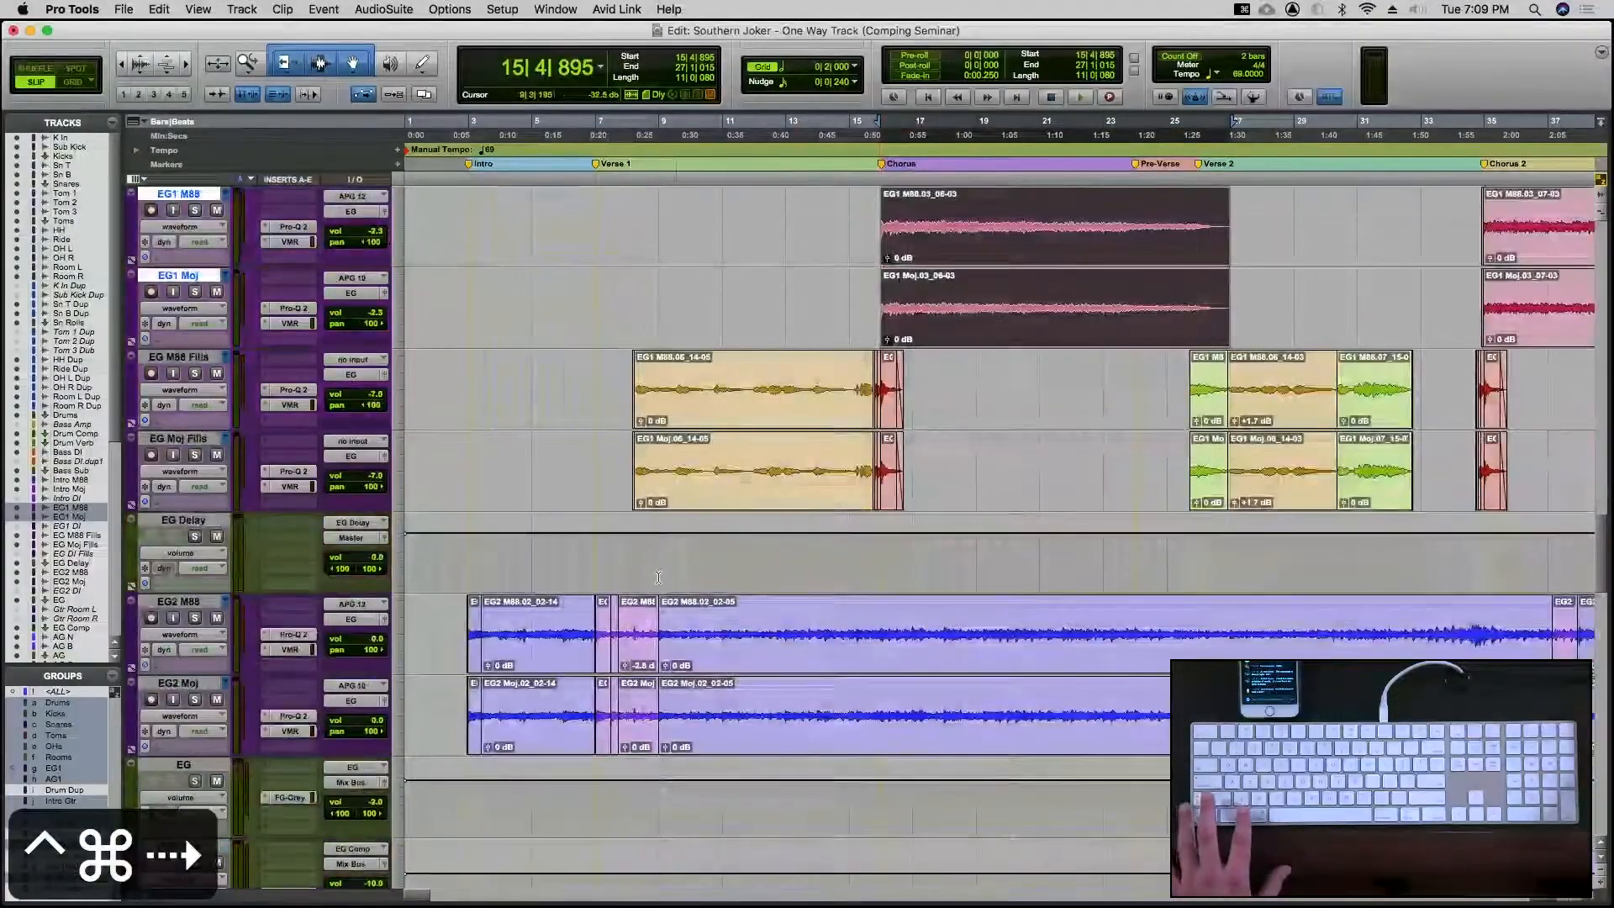
# Examine the alternate playlists of the EG2 M88 and EG2 Moj tracks, and return both tracks to waveform view
pyautogui.scroll(-2, 658, 578)
pyautogui.click(504, 468)
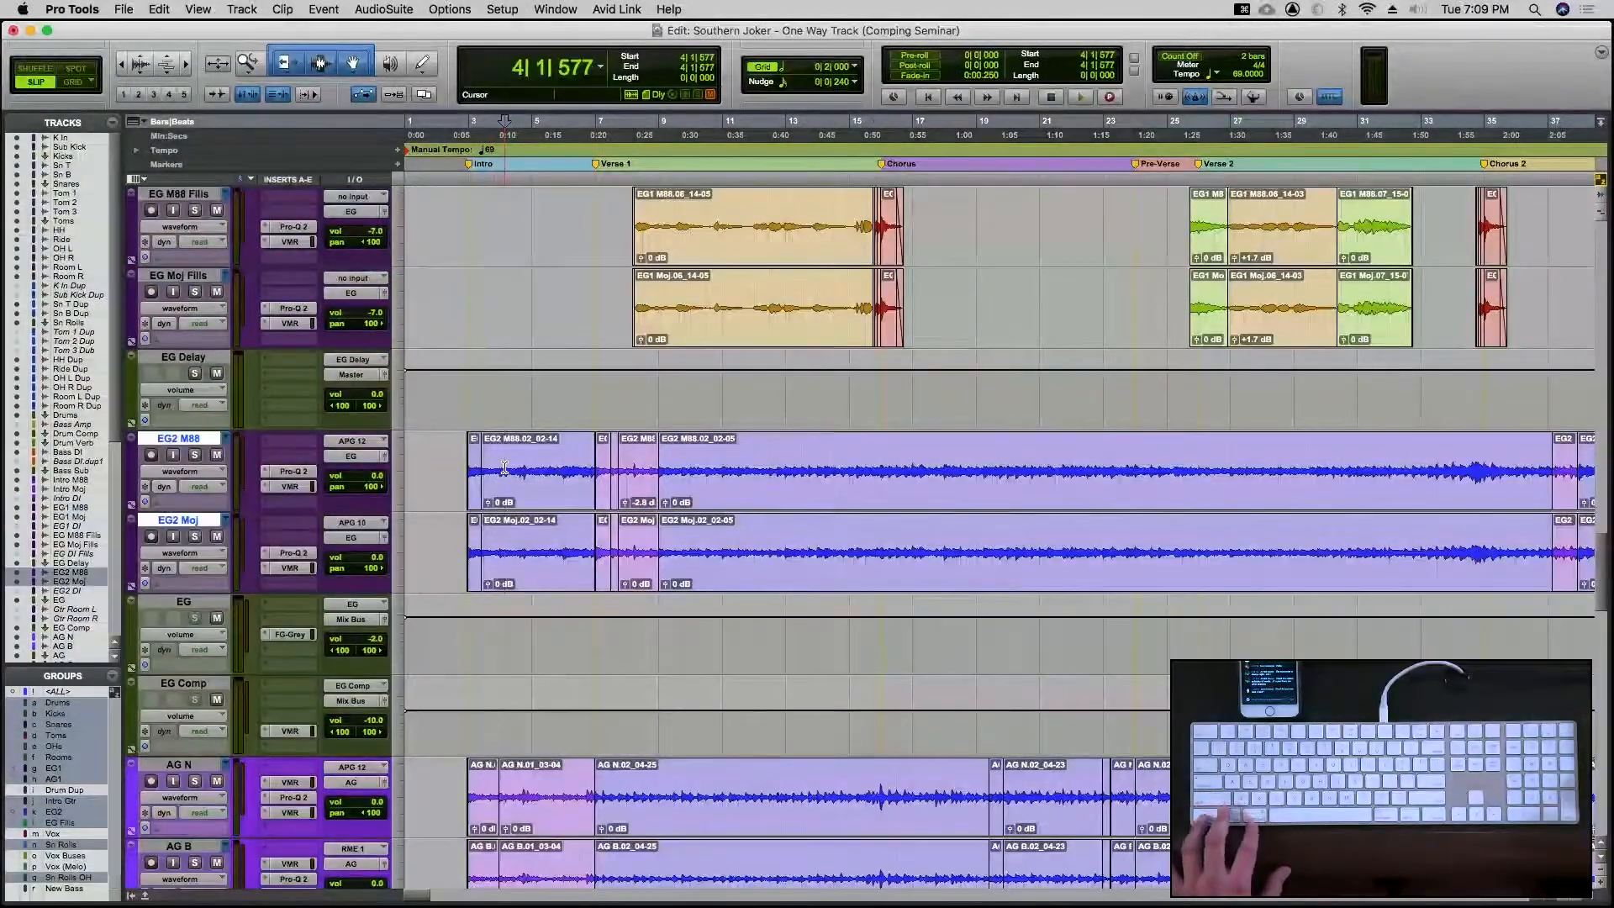
pyautogui.press('ctrl+super+Left')
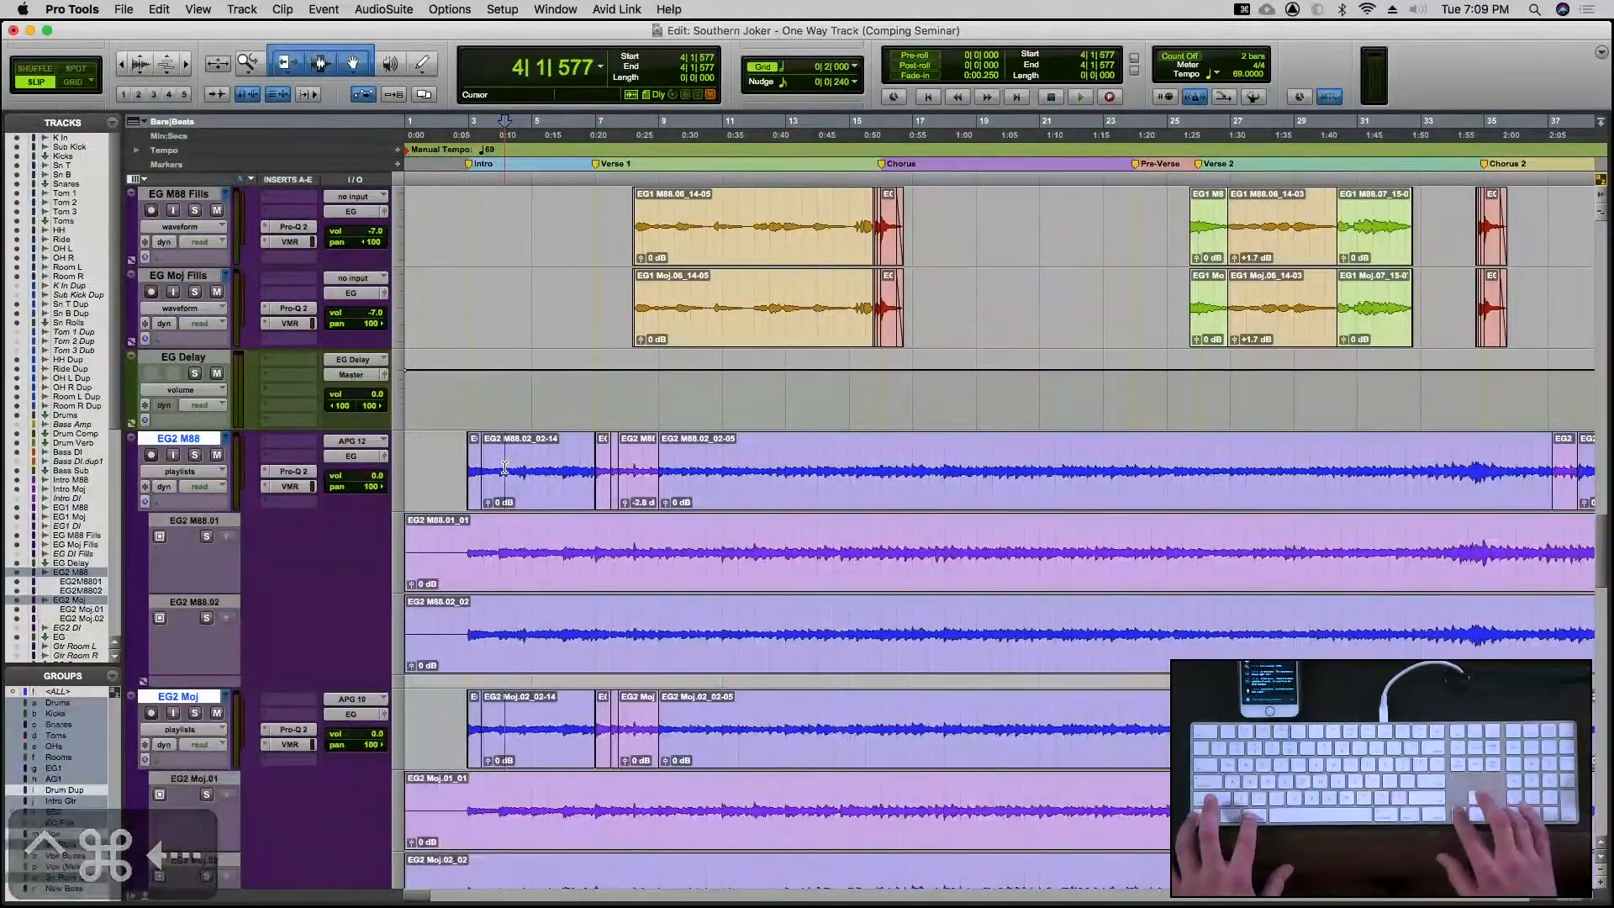
pyautogui.press('ctrl+super+Right')
# Select the EG1 tracks, find them in the Mix window and toggle the EG1 group on and off to check its grouping
pyautogui.scroll(3, 813, 386)
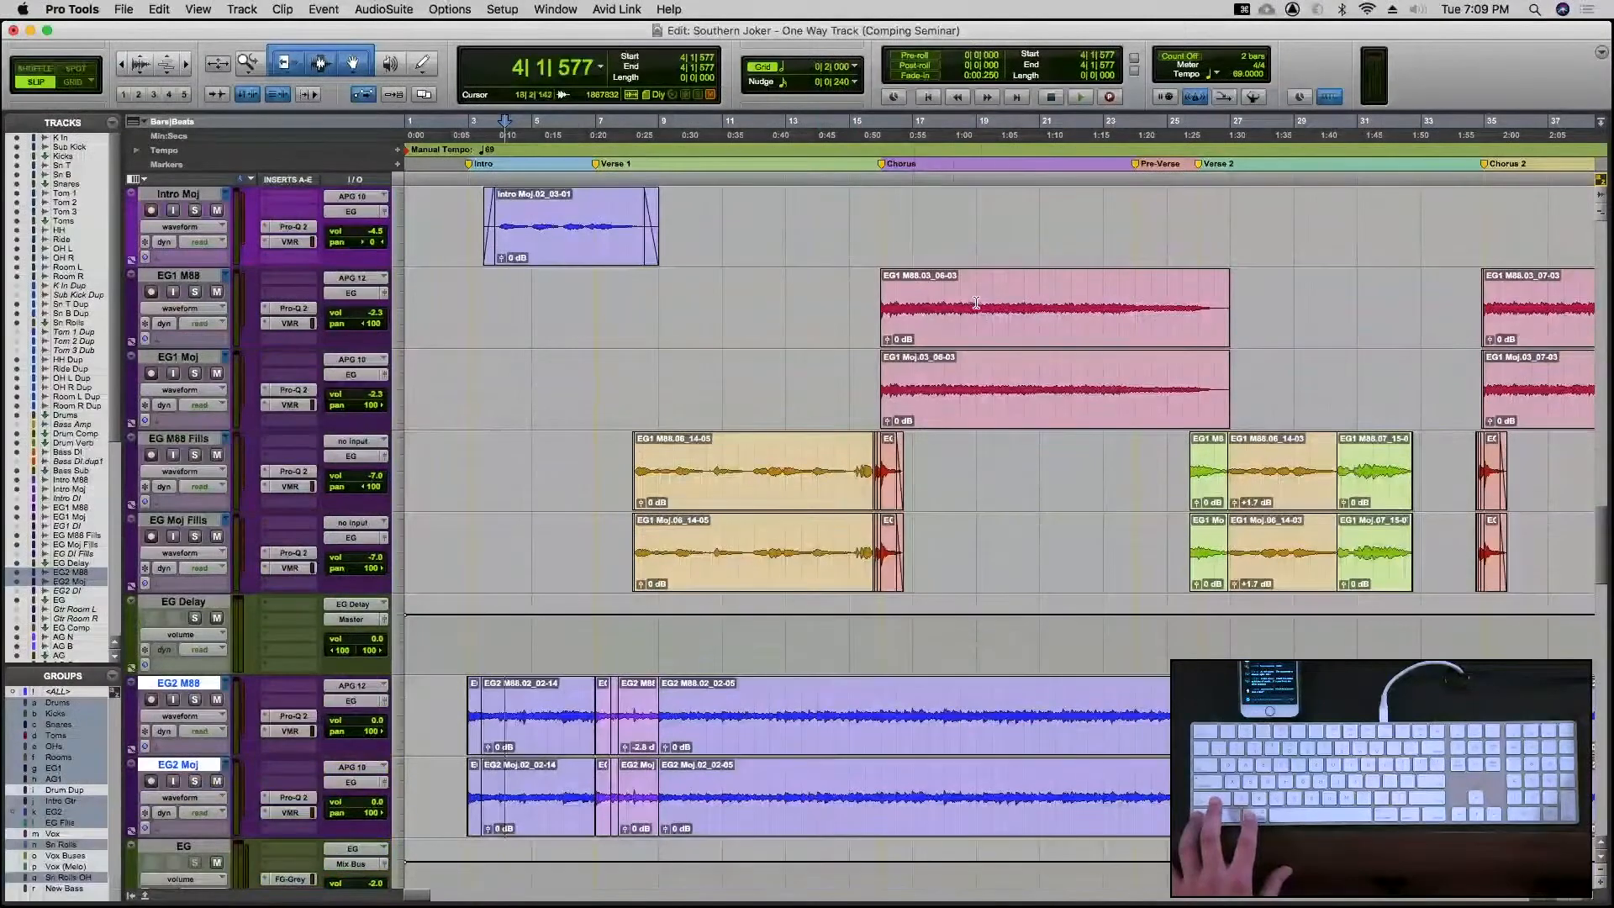
pyautogui.click(981, 305)
pyautogui.press('t')
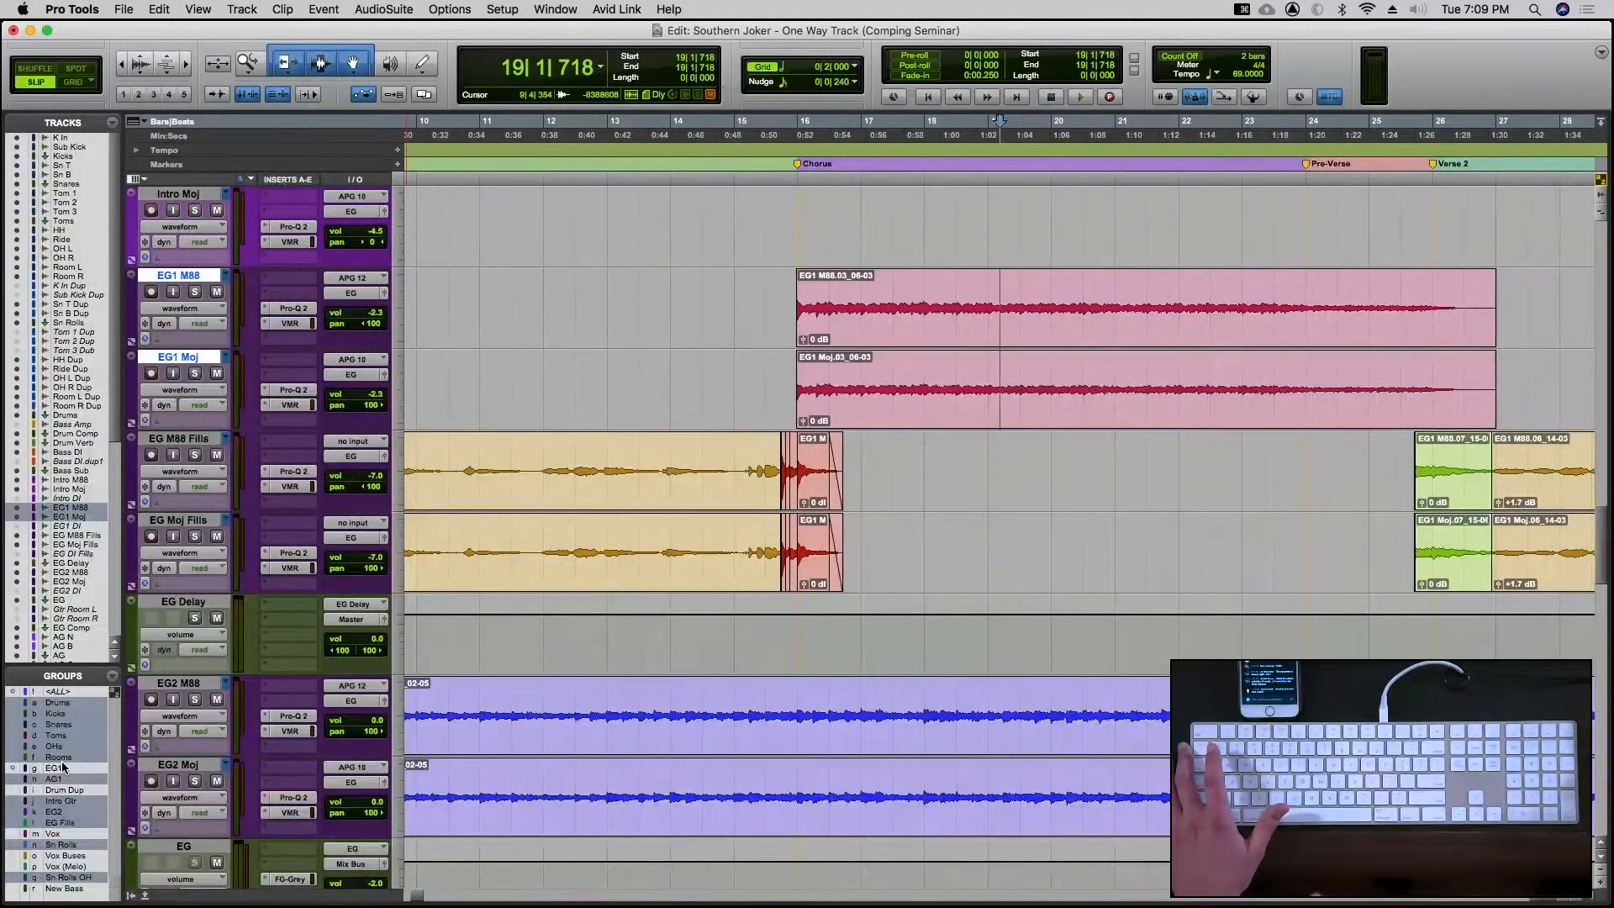
pyautogui.press('super+equal')
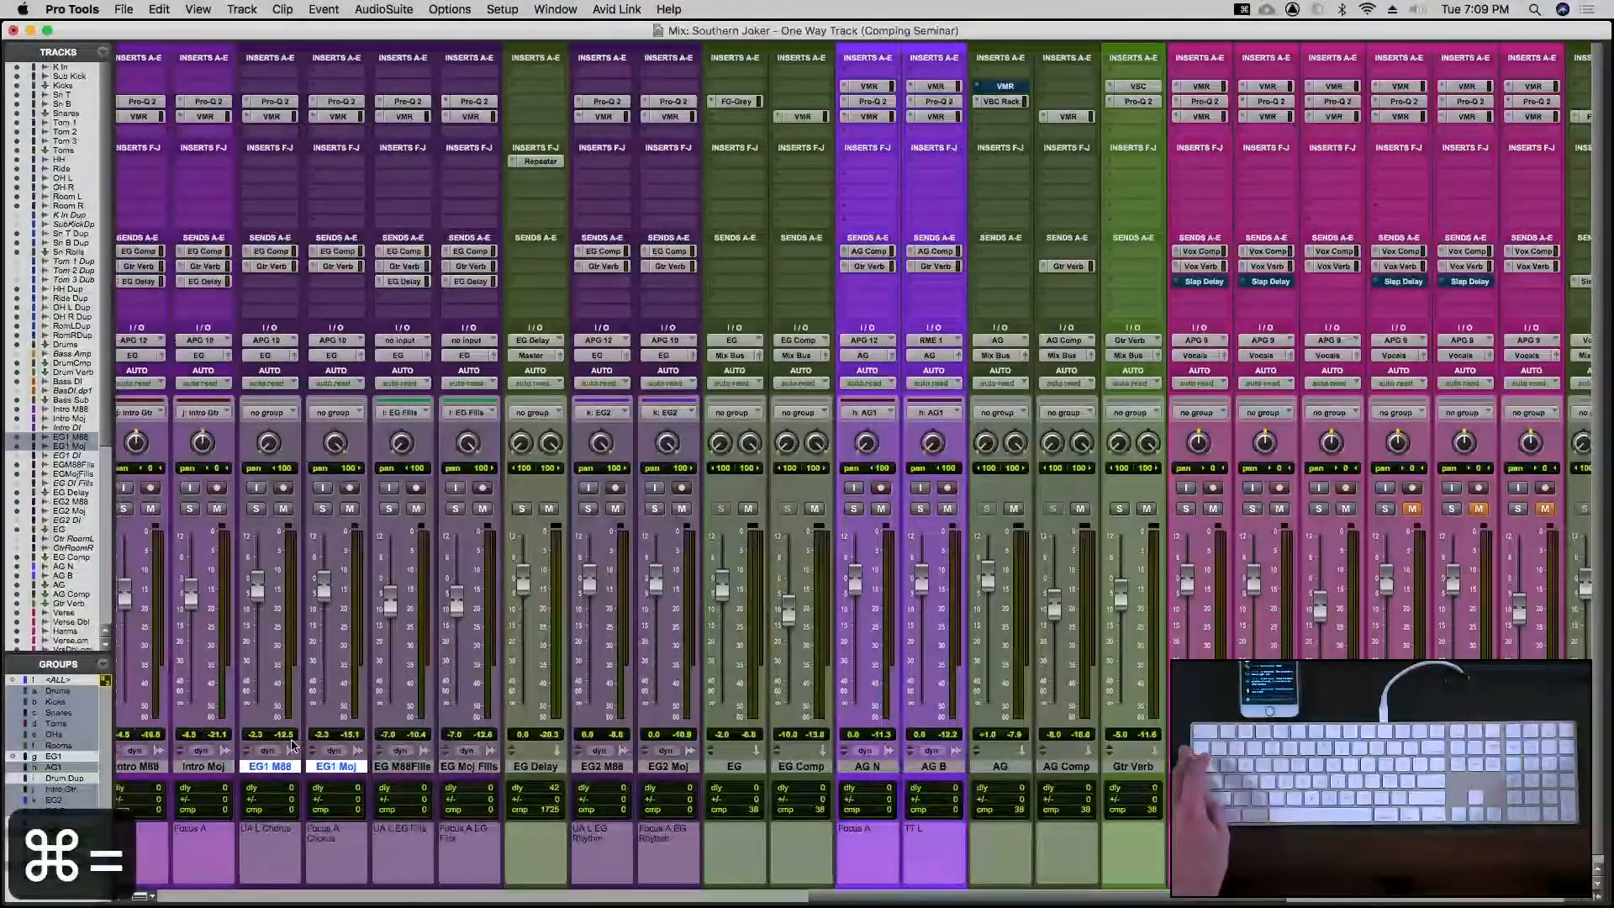
pyautogui.hscroll(-4, 292, 745)
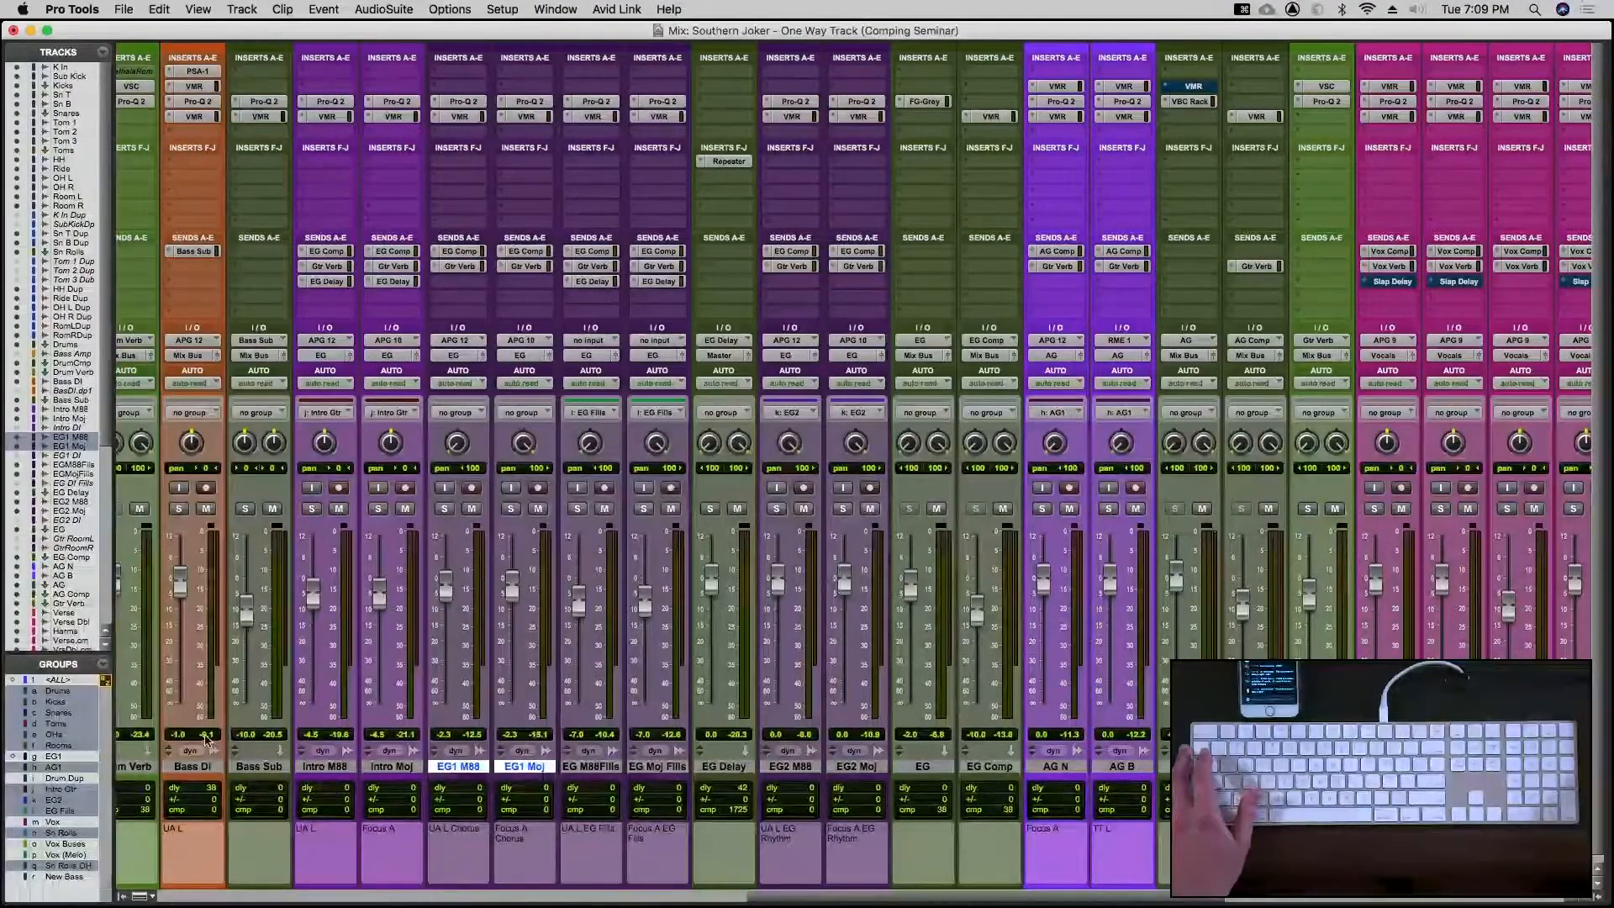
pyautogui.click(53, 759)
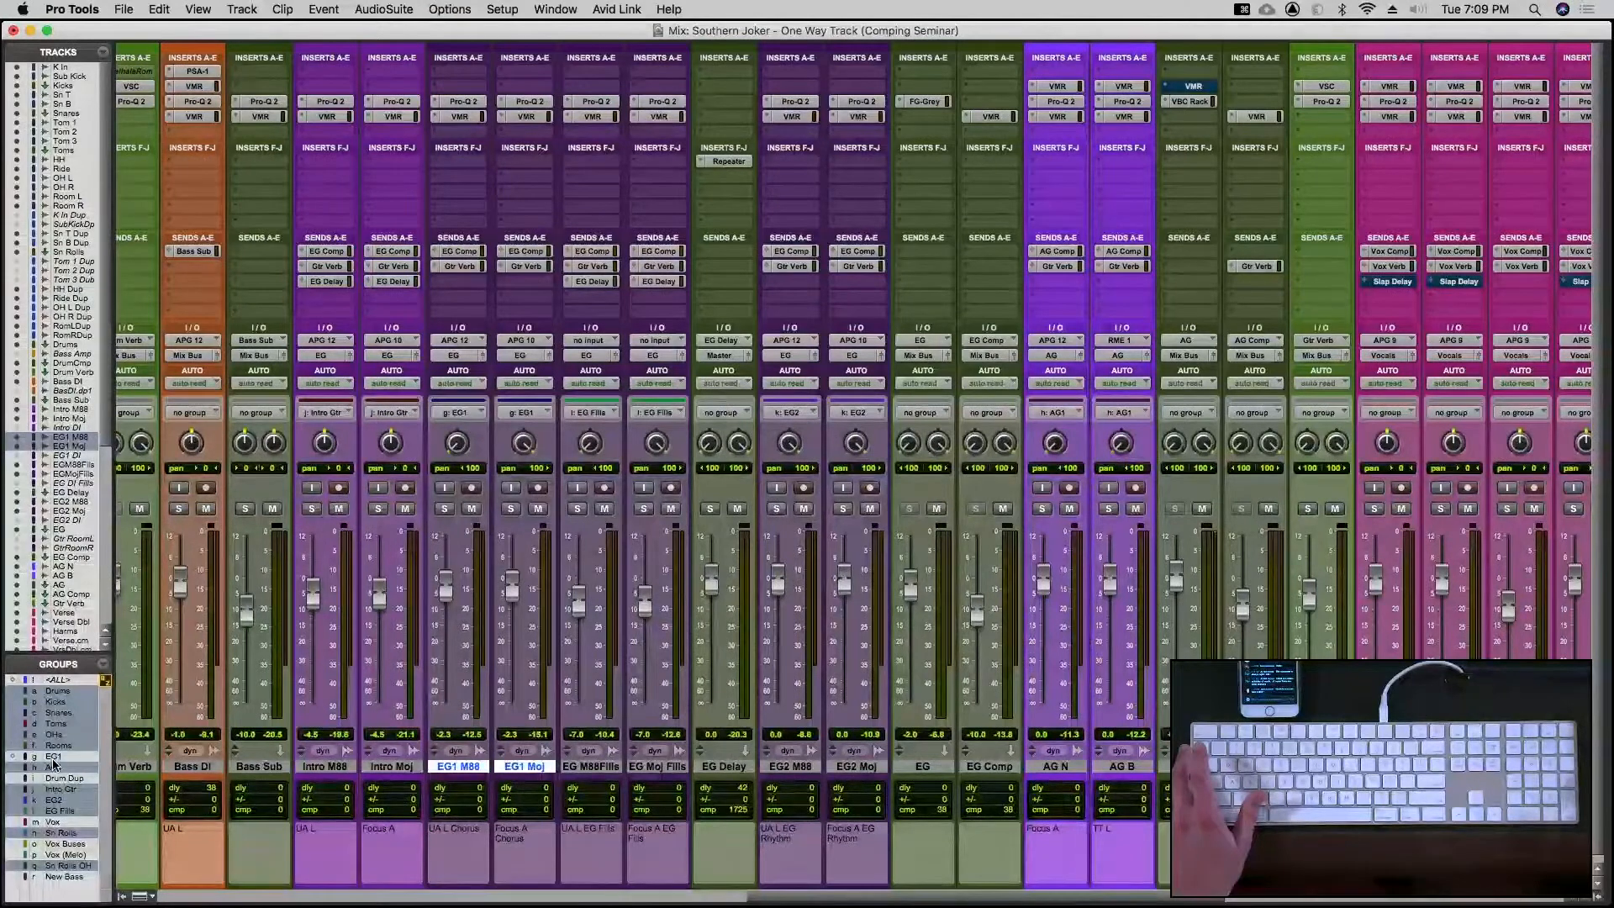
pyautogui.click(53, 762)
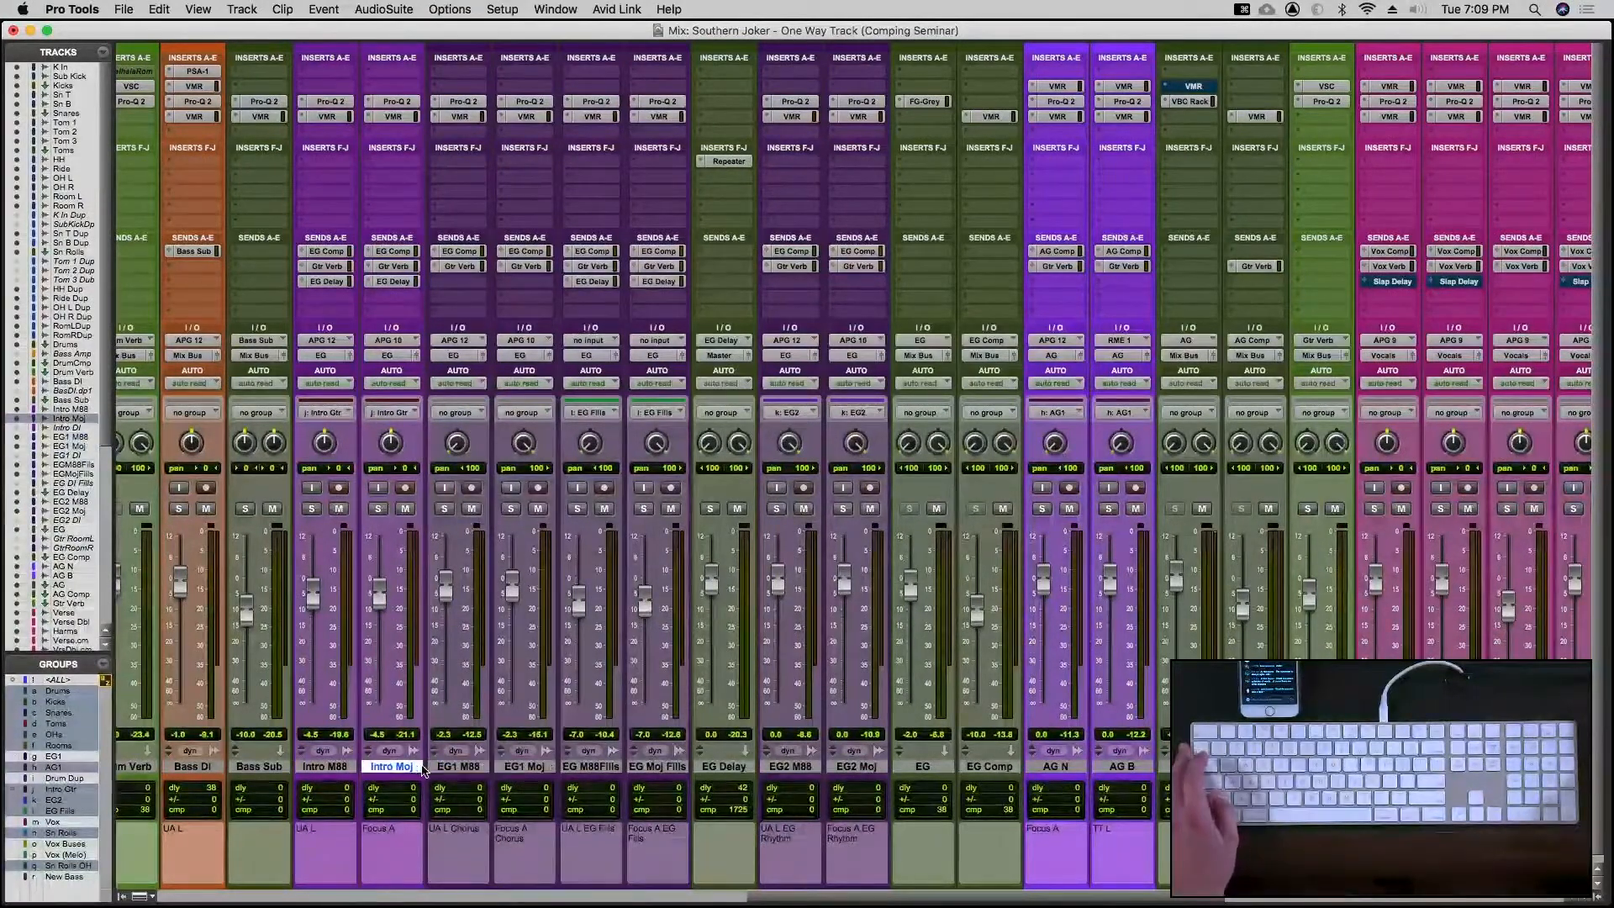
# Create a Mix/Edit group of EG1 M88 and EG1 Moj with the default name, and test it by selecting their chorus clips in the Edit window
pyautogui.click(459, 766)
pyautogui.press('super+g')
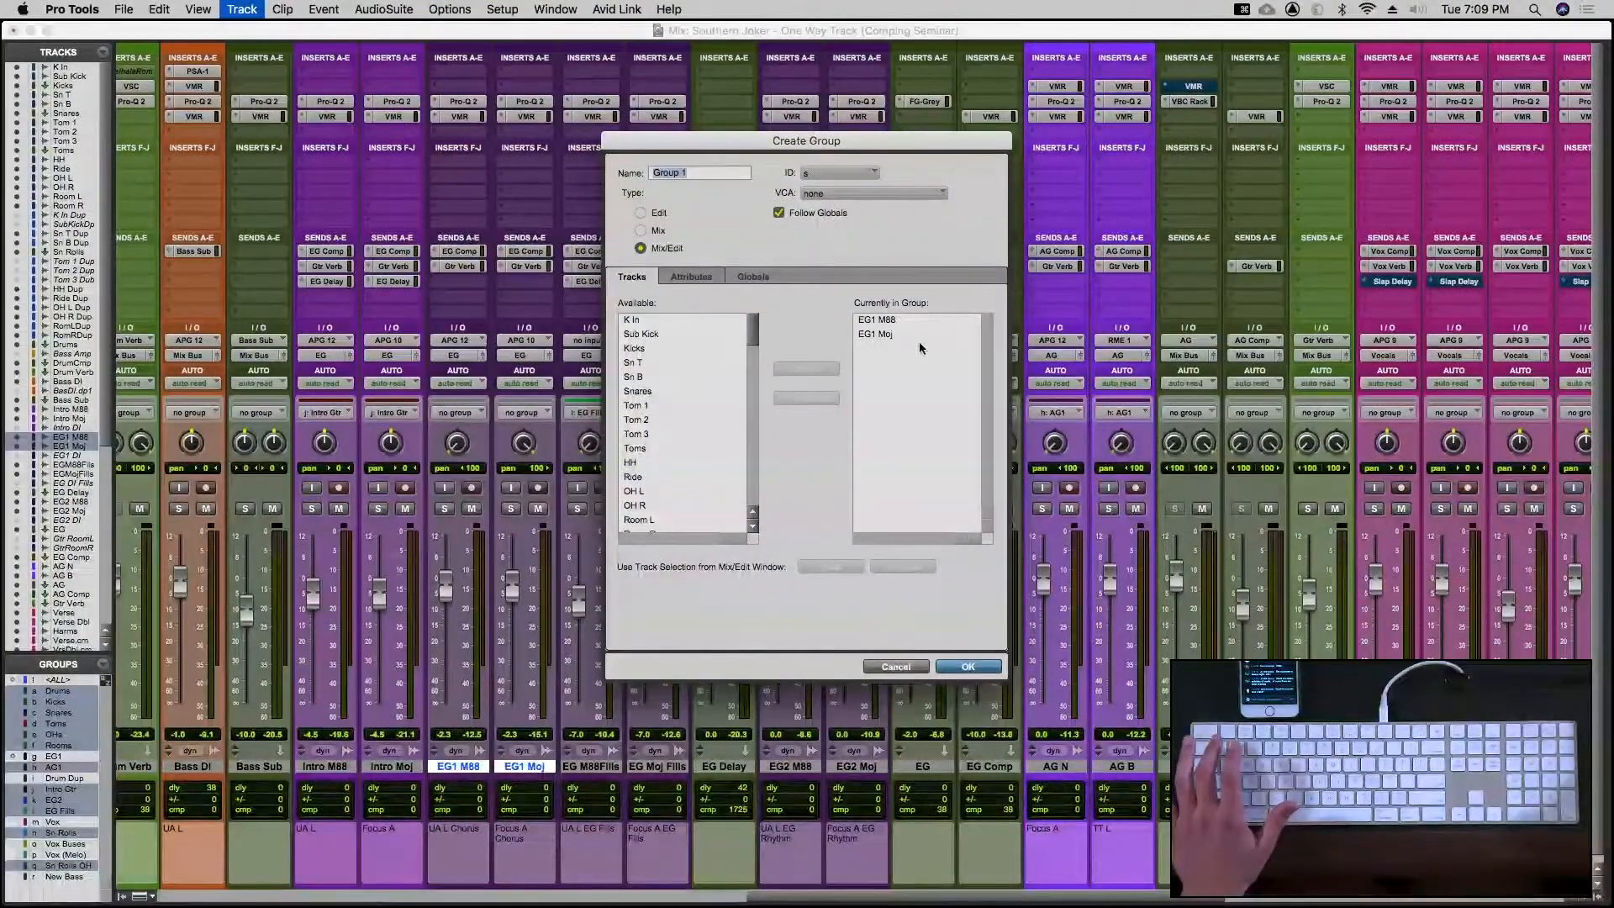
pyautogui.click(968, 667)
pyautogui.press('super+equal')
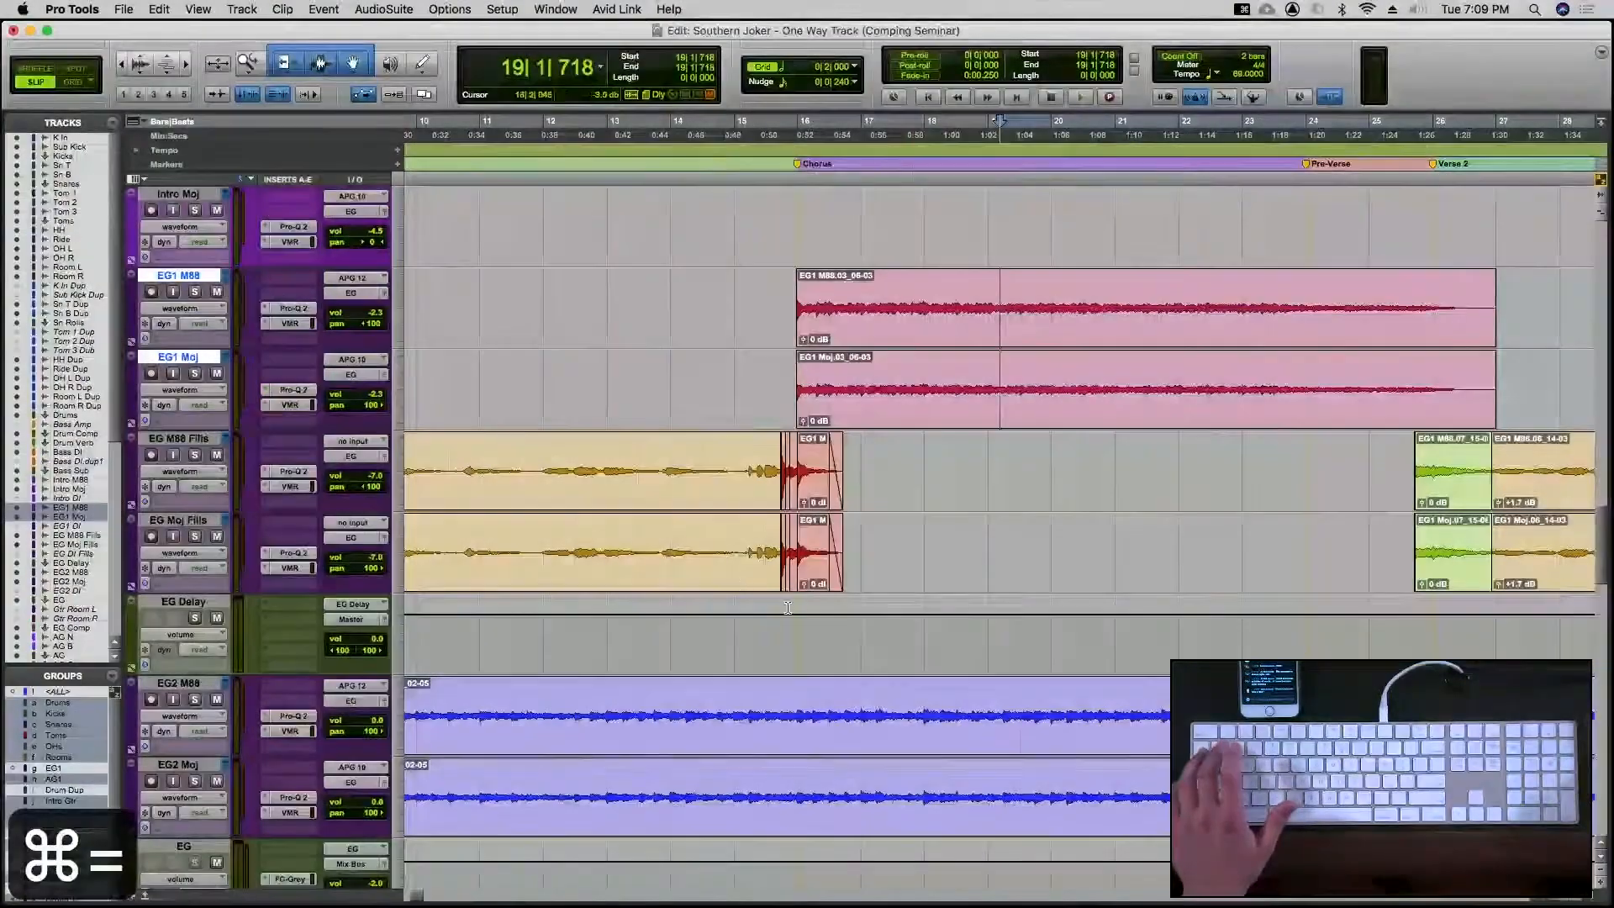
pyautogui.click(977, 325)
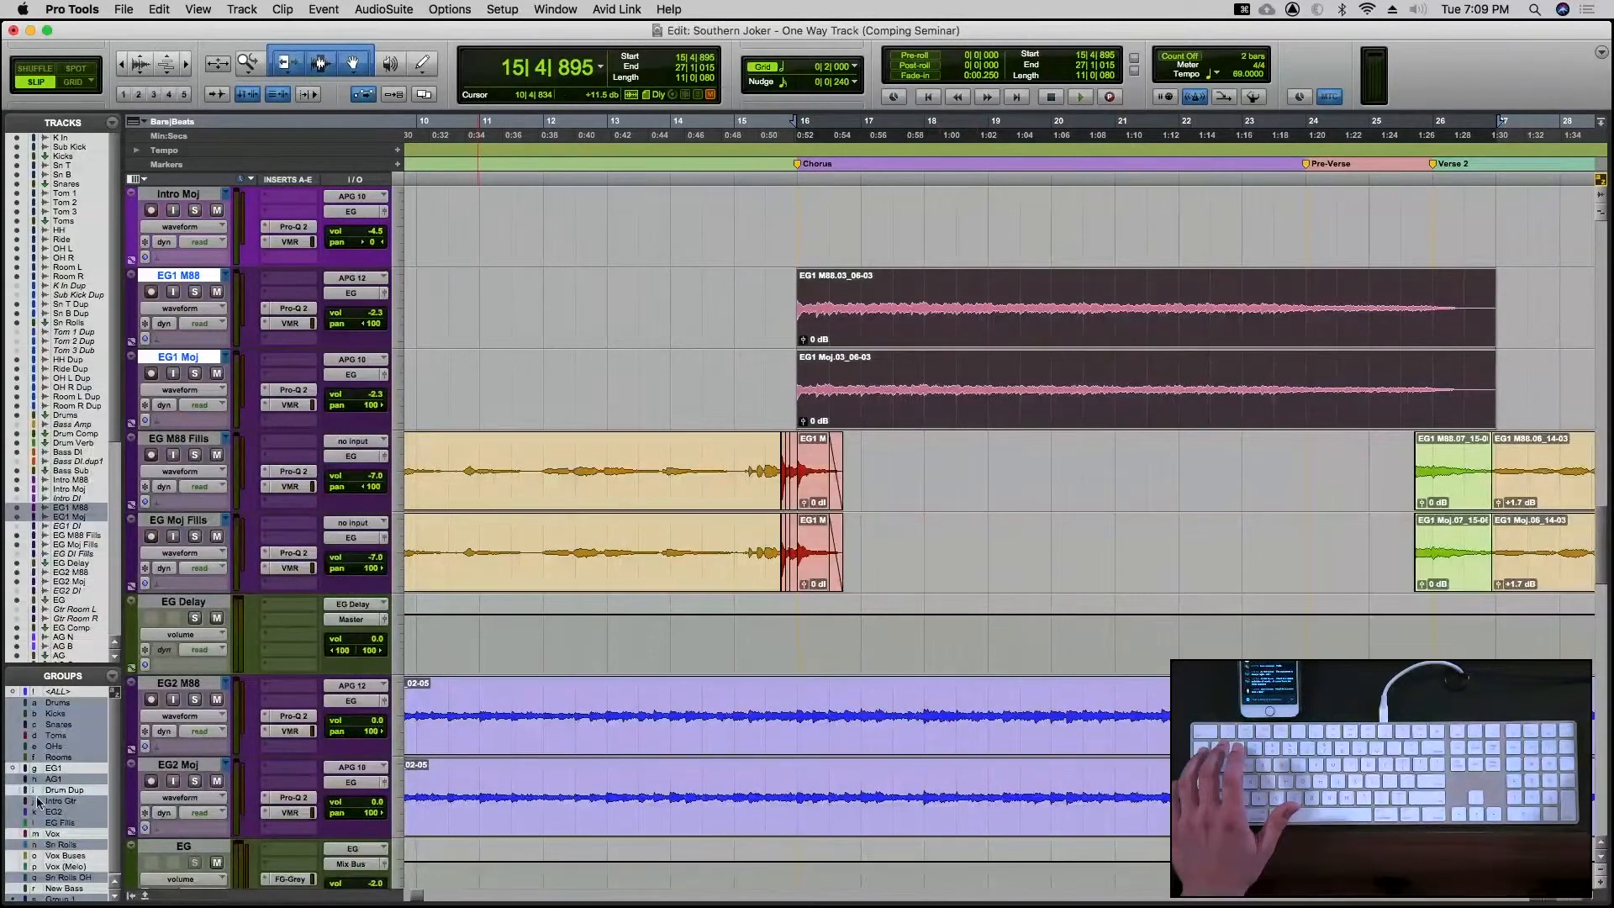
pyautogui.click(584, 302)
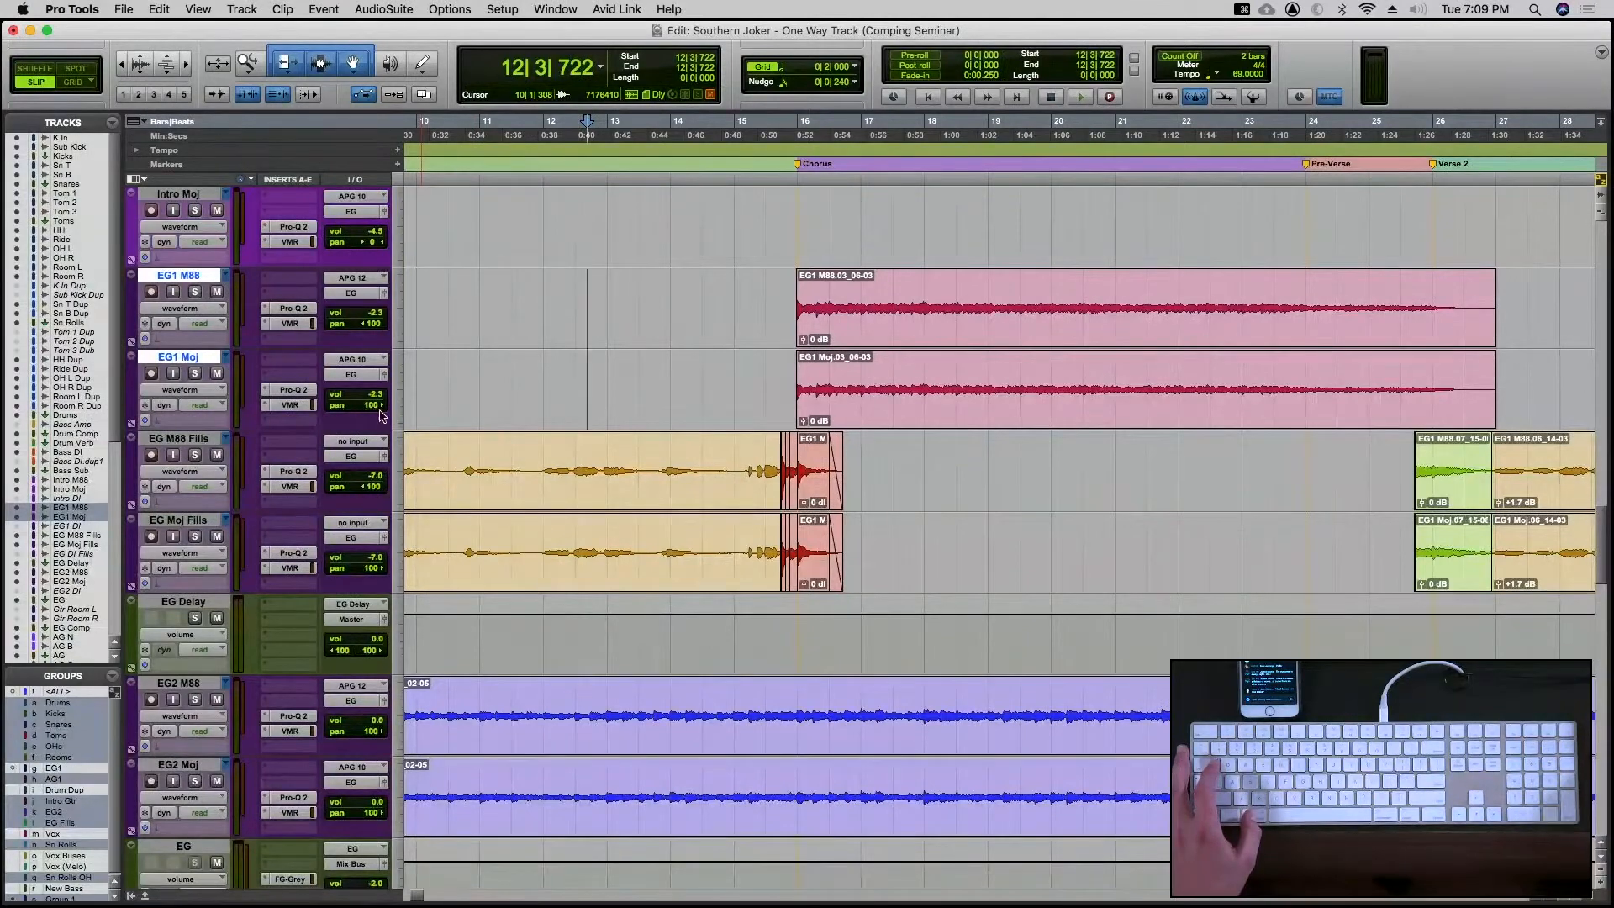
# Delete Group 1 in the Mix window, keeping the existing EG1 group, and return to the Edit window
pyautogui.scroll(1, 451, 355)
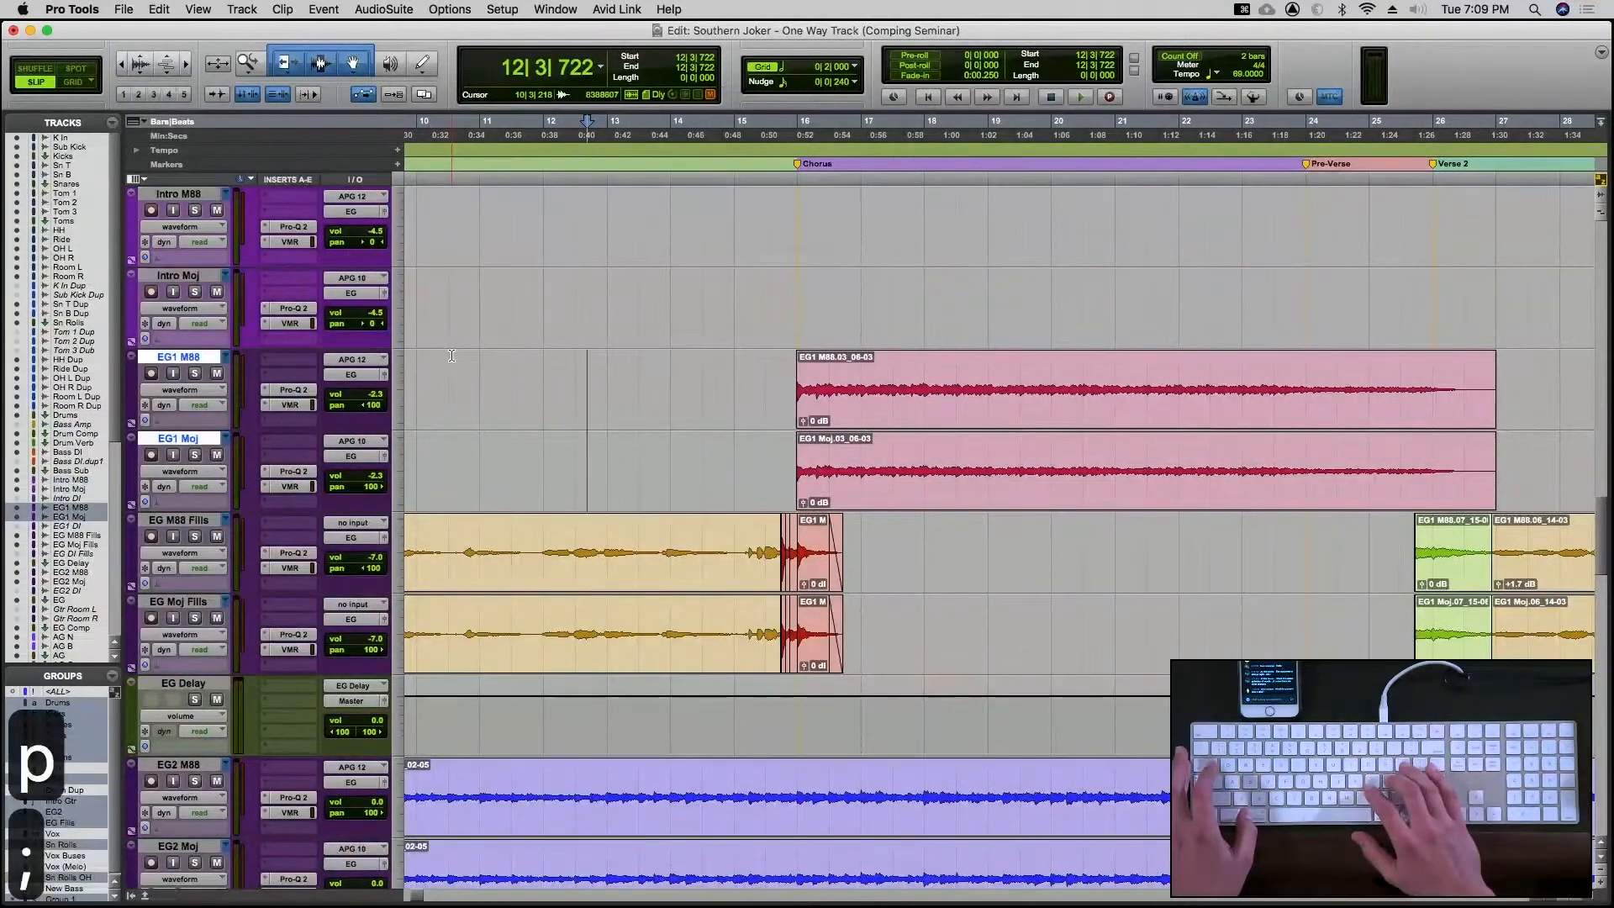
pyautogui.press('super+equal')
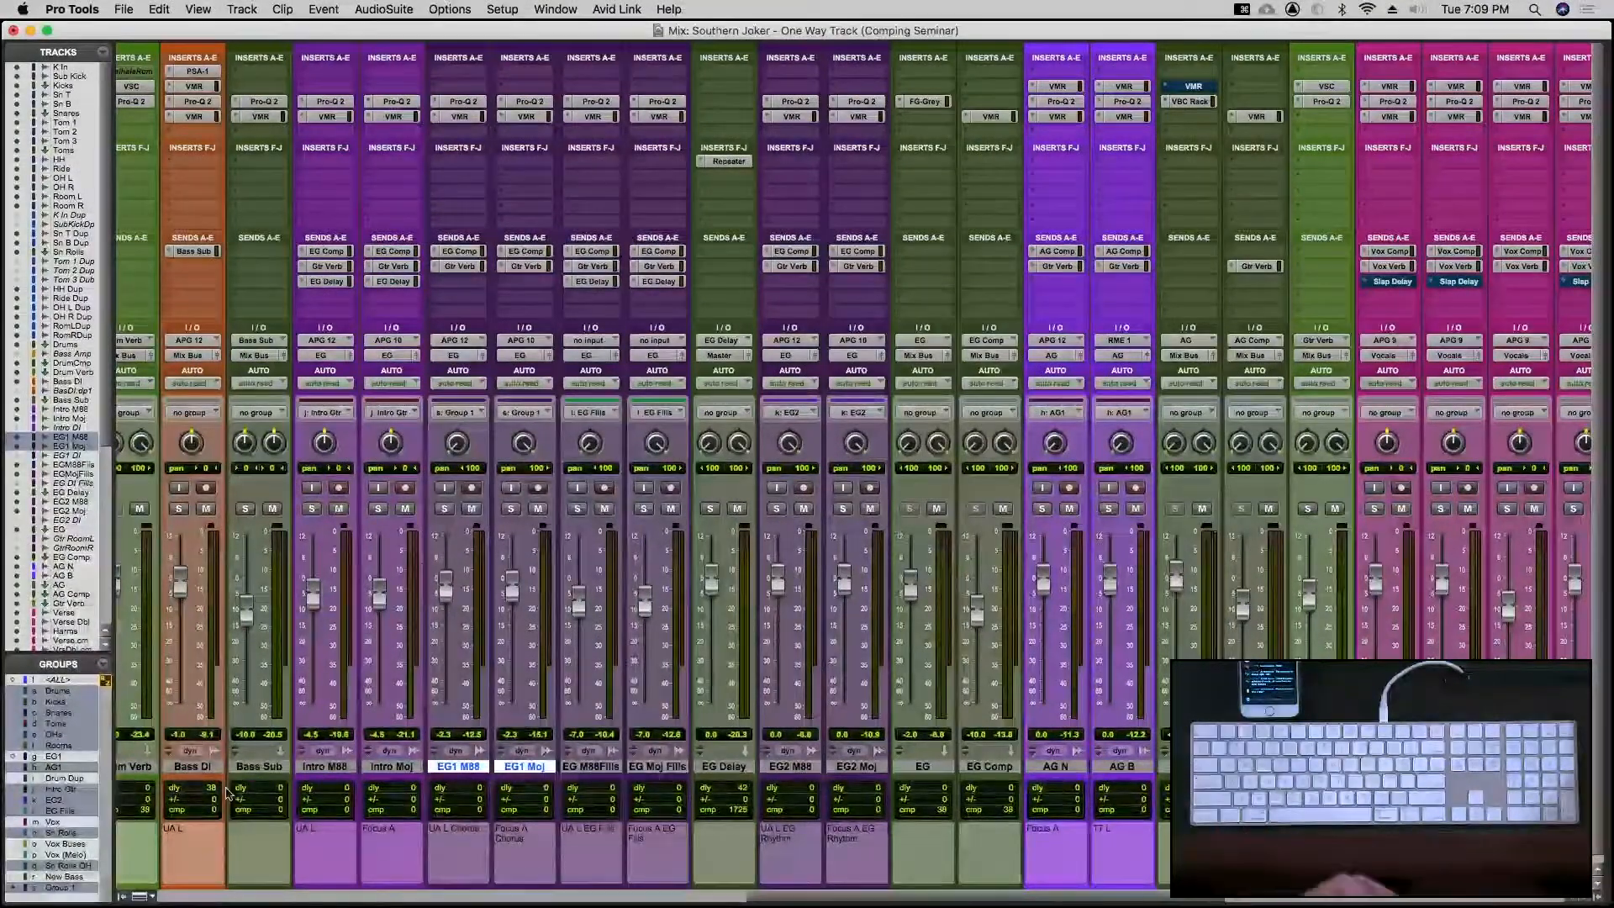
pyautogui.keyDown('ctrl'); pyautogui.click(59, 889); pyautogui.keyUp('ctrl')
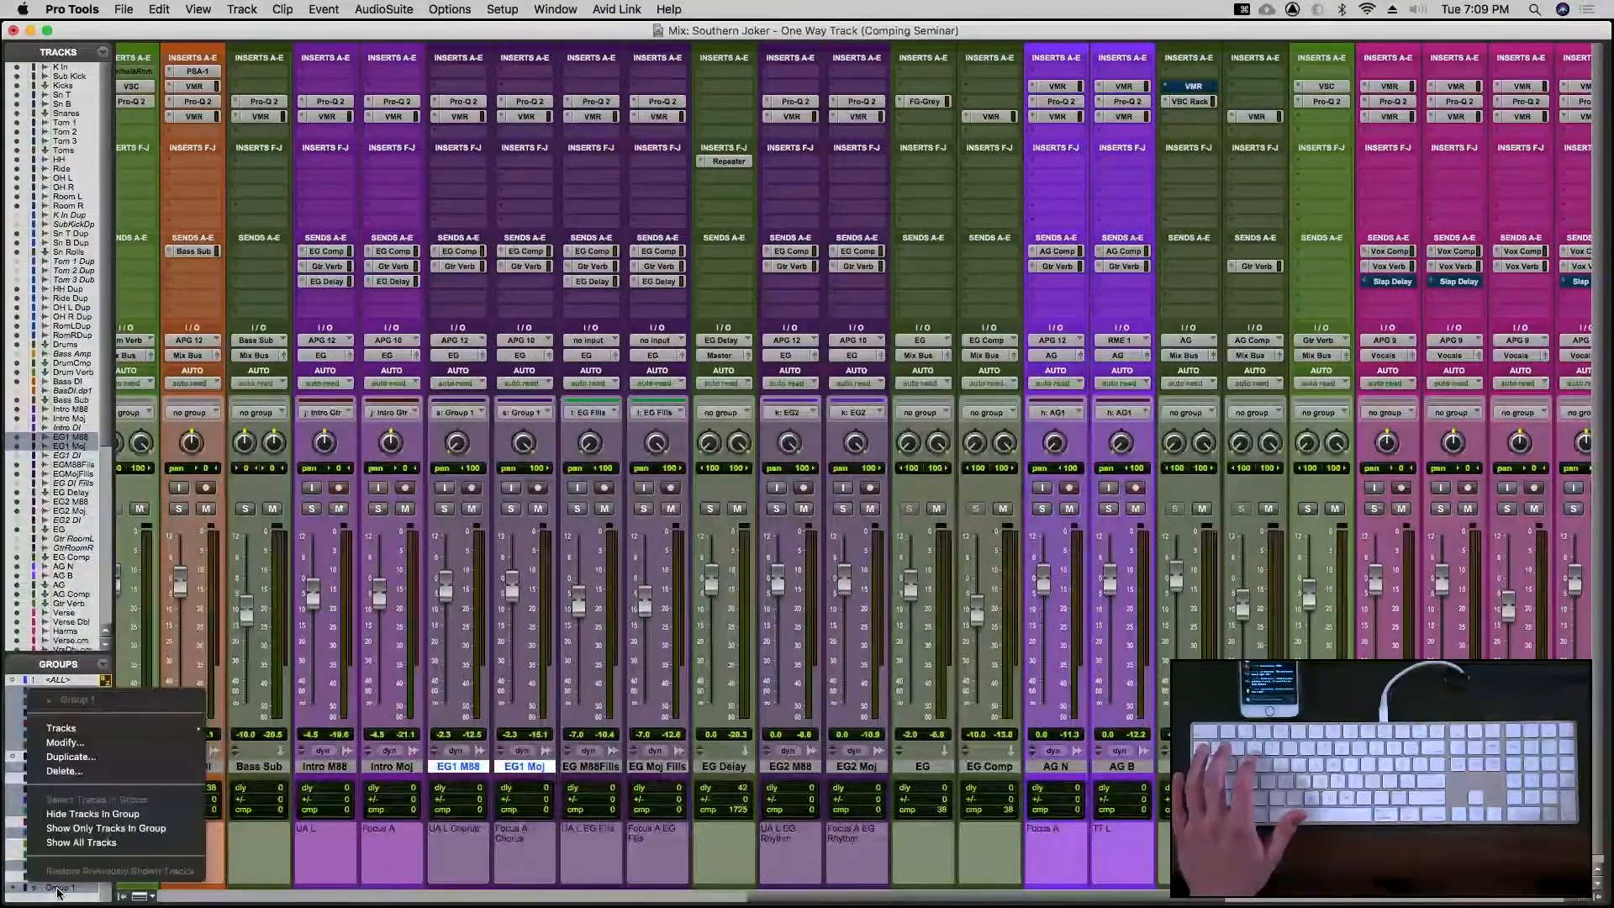
pyautogui.click(64, 771)
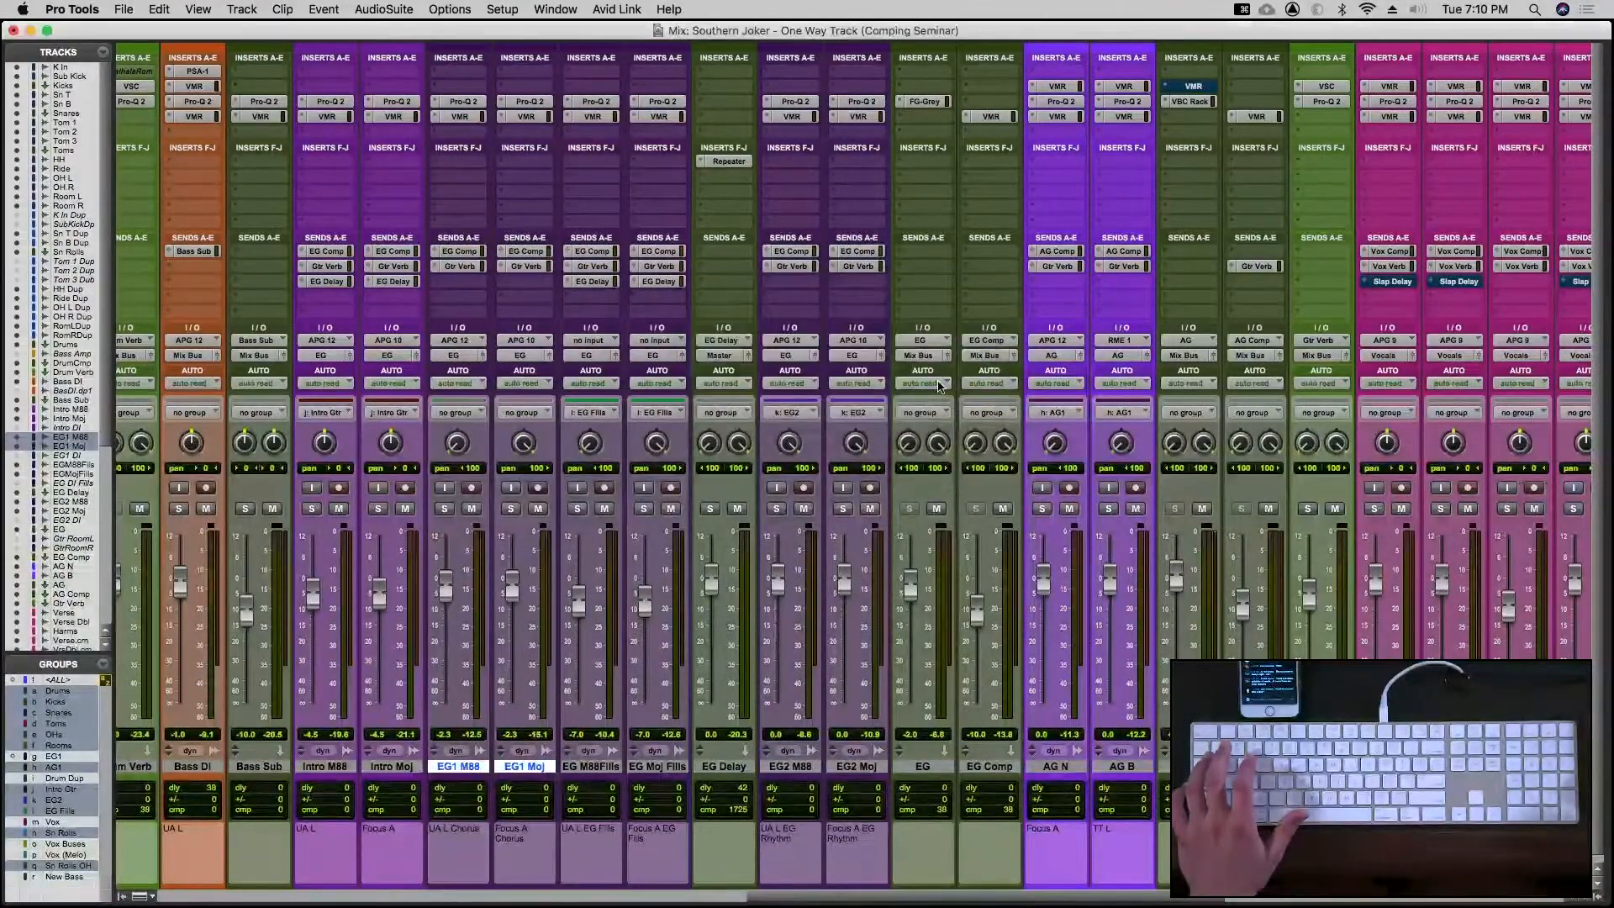
pyautogui.click(939, 386)
pyautogui.press('super+equal')
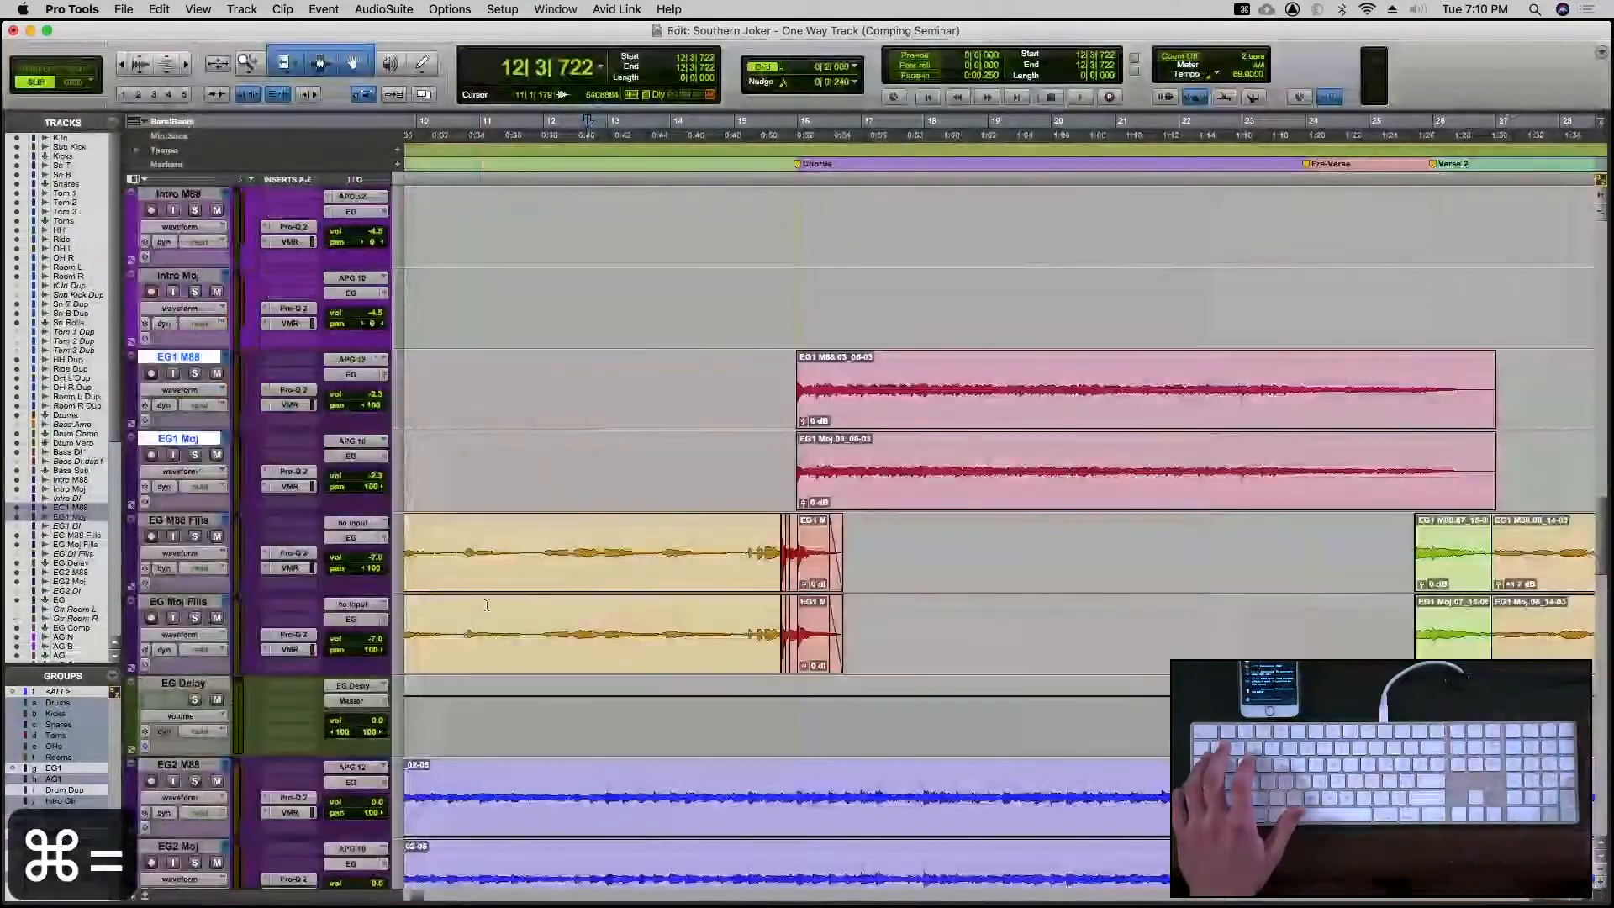
# Test the EG1 group by selecting the chorus clip with the group off, and again with it on across both microphone tracks
pyautogui.click(871, 405)
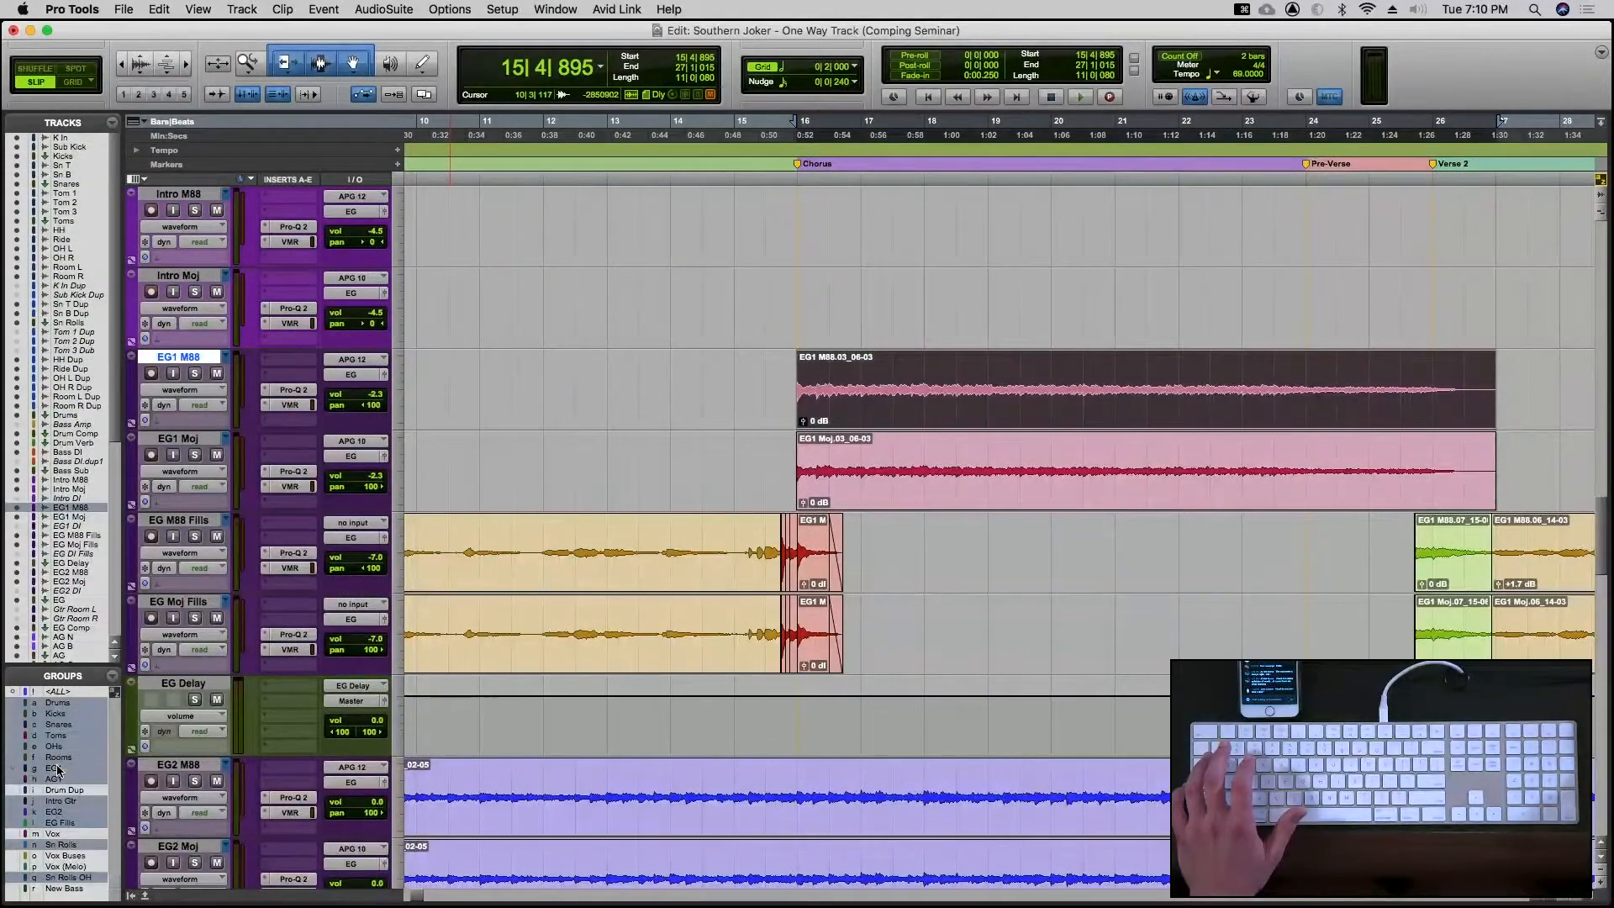
pyautogui.click(992, 472)
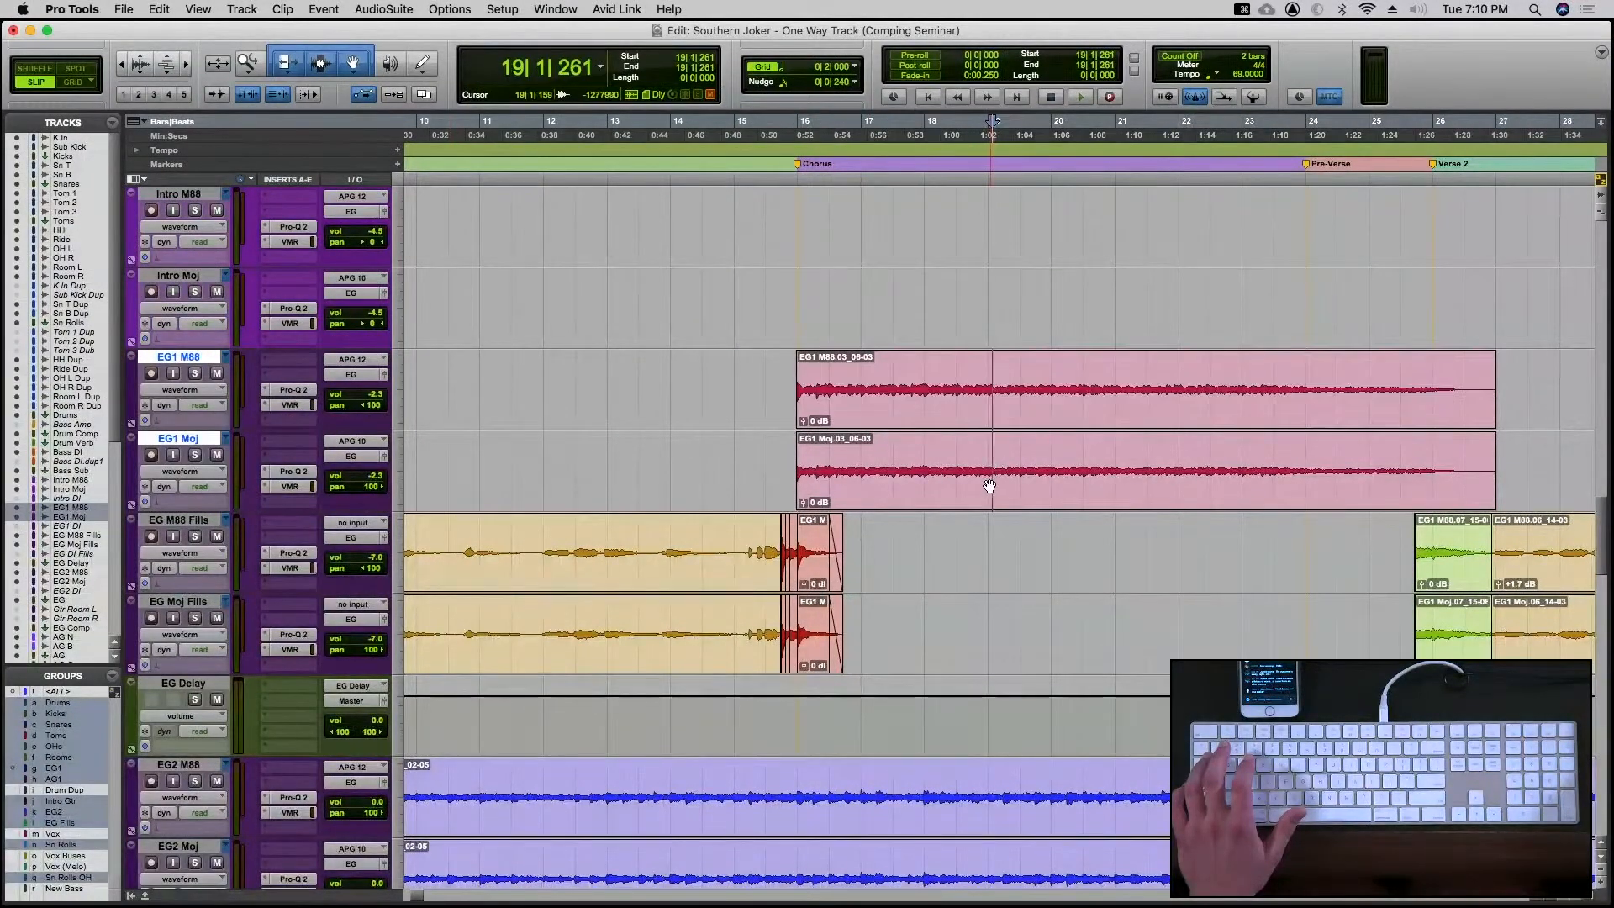
pyautogui.click(990, 481)
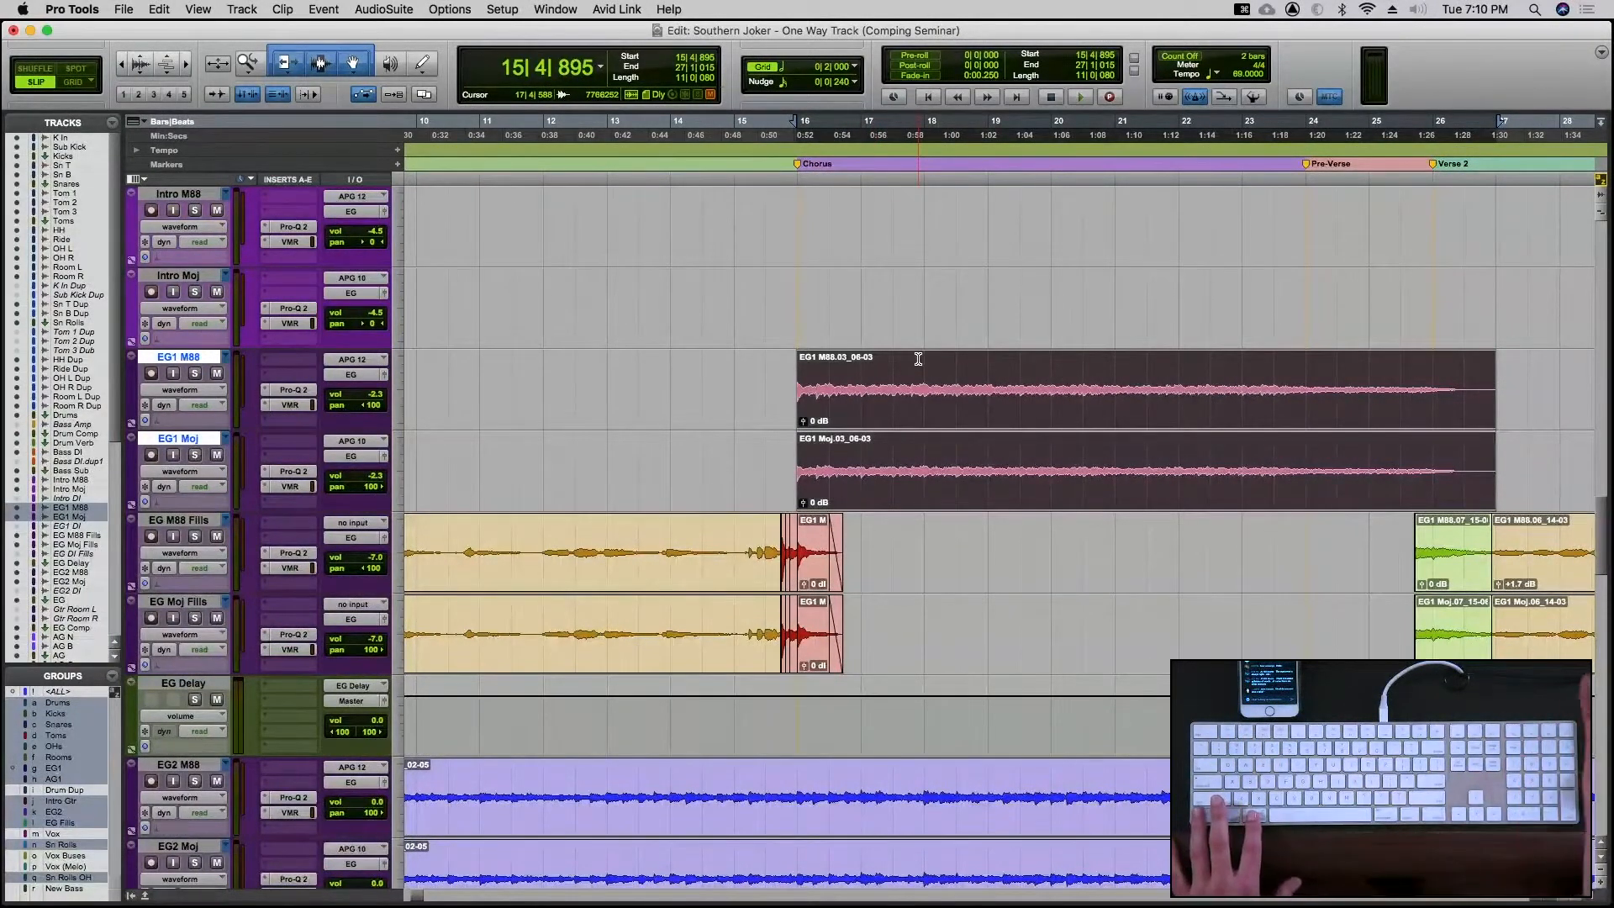
# Show the alternate playlists of the grouped EG1 M88 and EG1 Moj tracks and reduce the heights of all tracks
pyautogui.press('ctrl+super+Left')
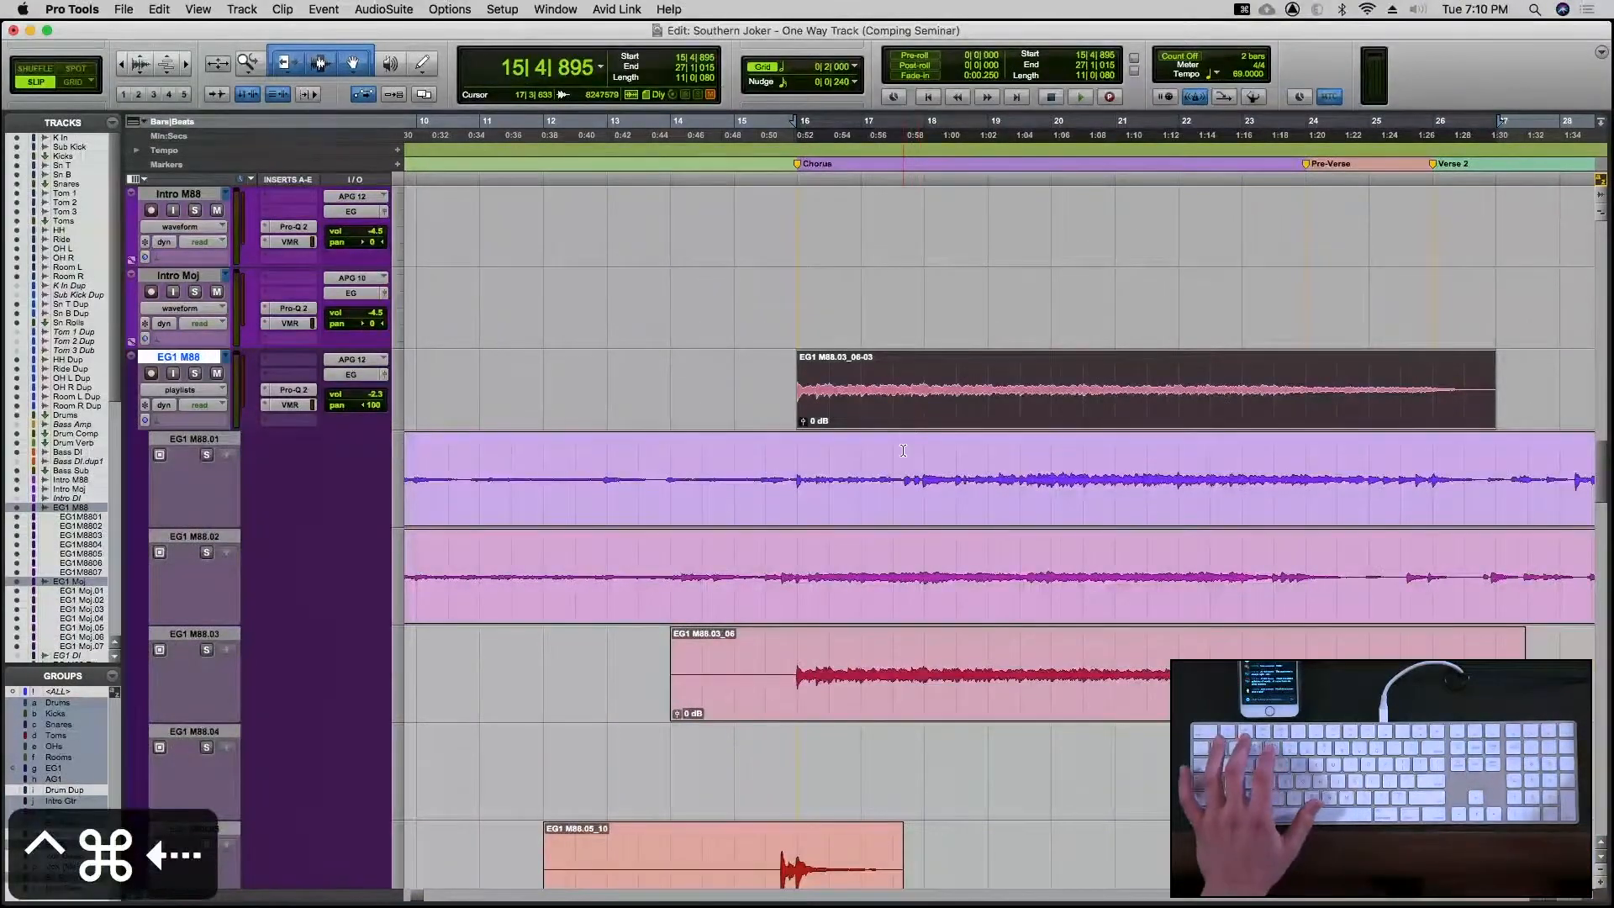
pyautogui.scroll(-2, 903, 450)
pyautogui.scroll(1, 912, 393)
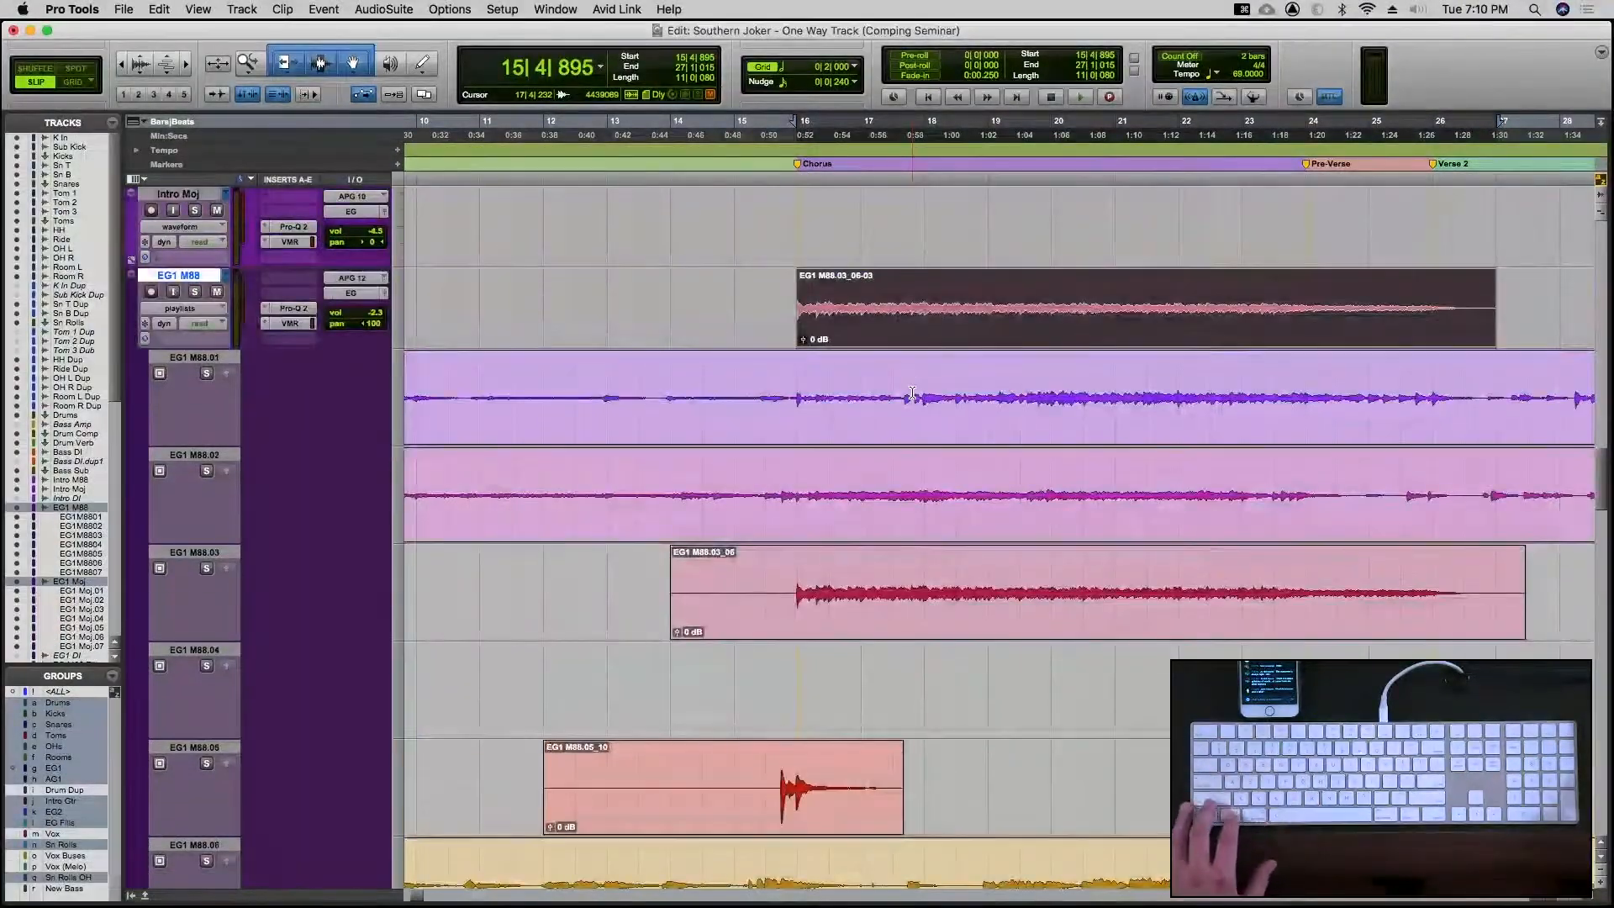
pyautogui.hotkey('ctrl', 'alt', 'Down')
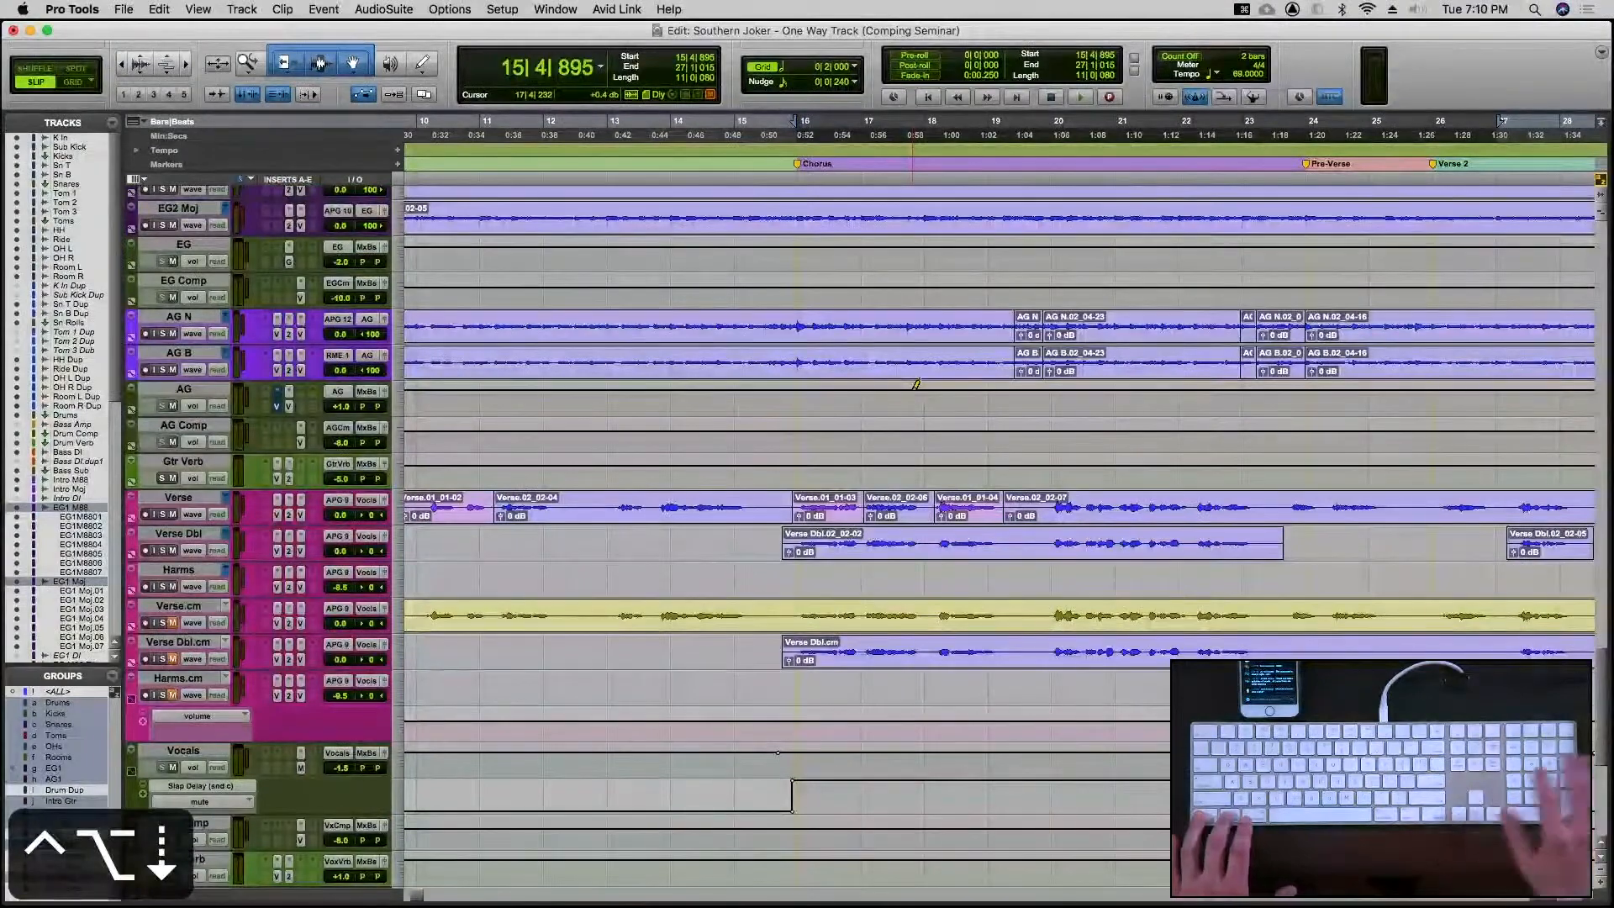
pyautogui.scroll(10, 908, 390)
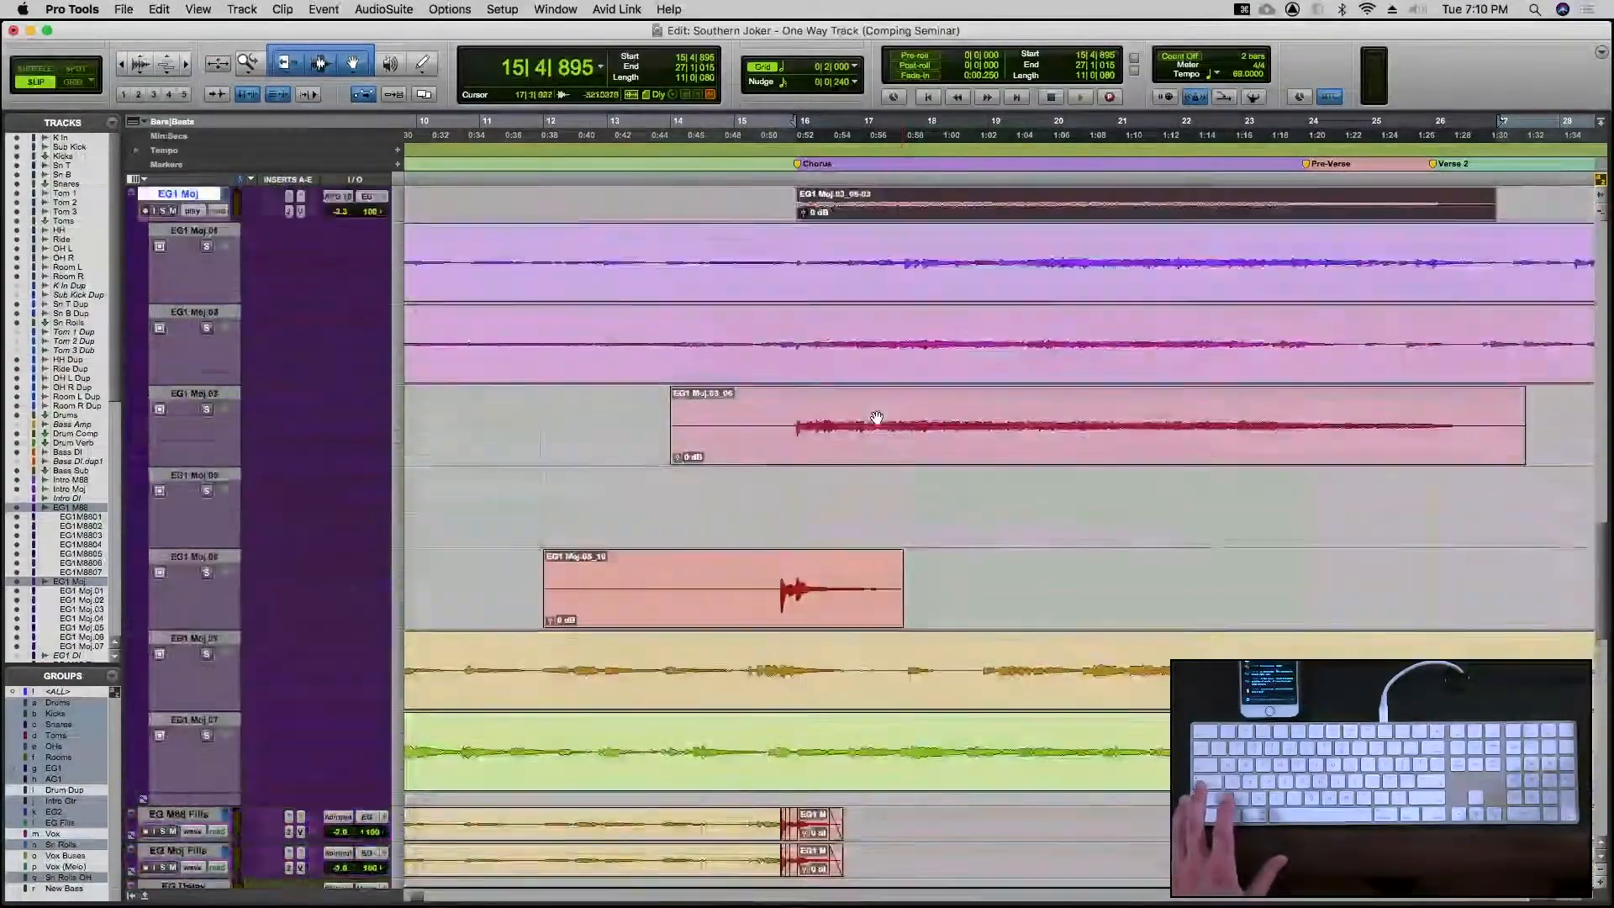
pyautogui.scroll(3, 877, 418)
pyautogui.scroll(-3, 877, 418)
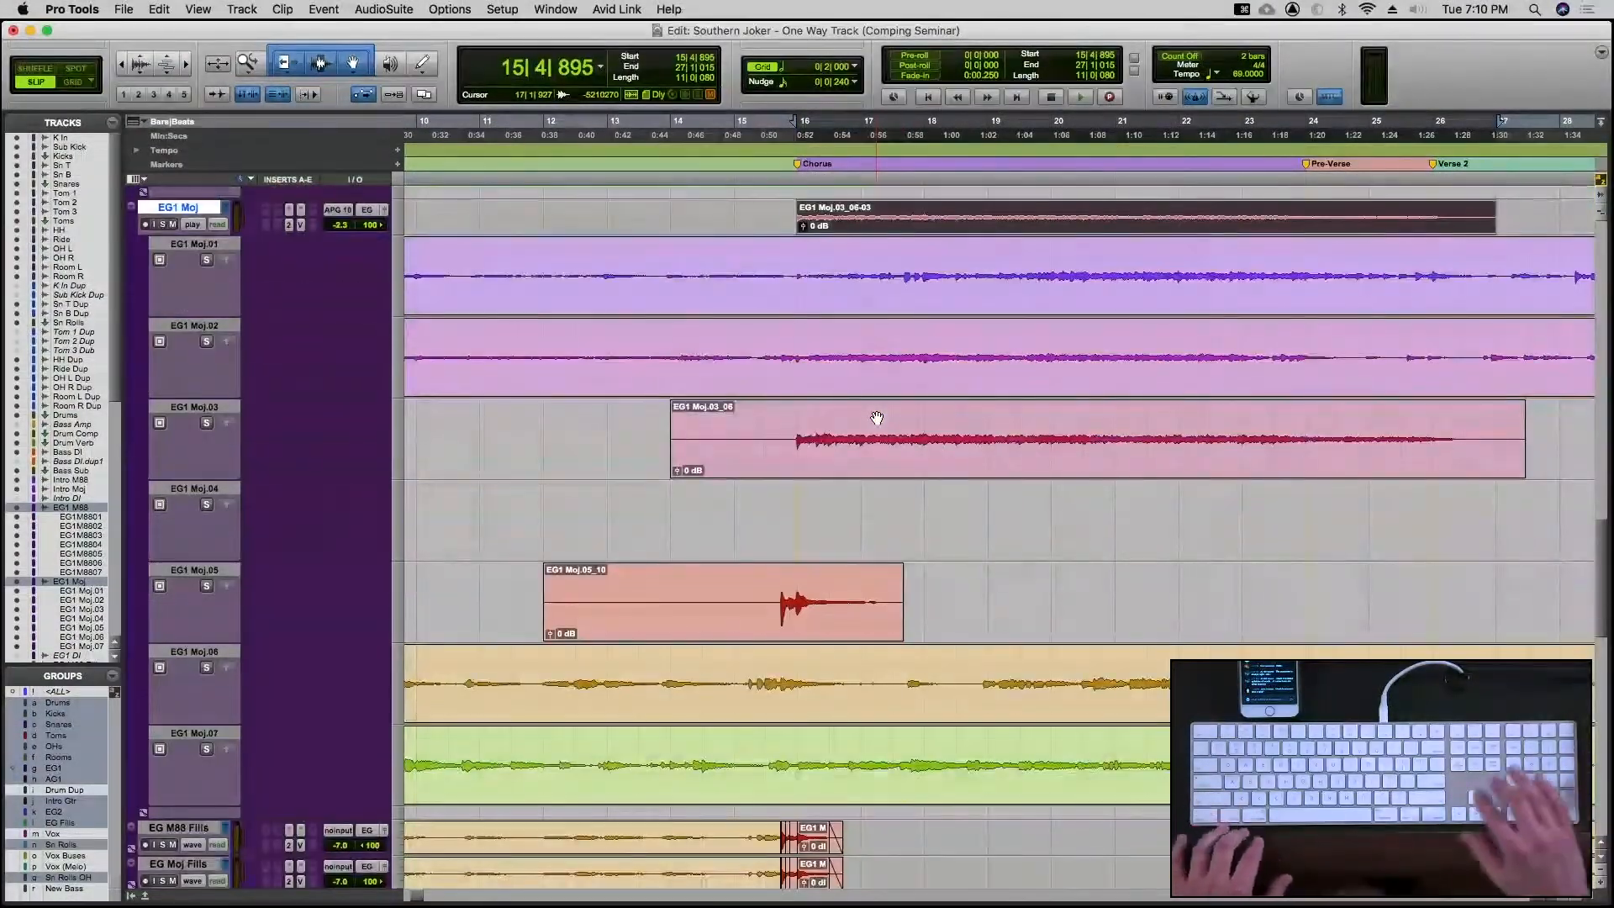
# Enlarge all track heights again and return both EG1 tracks to waveform view
pyautogui.hotkey('ctrl', 'alt', 'Up')
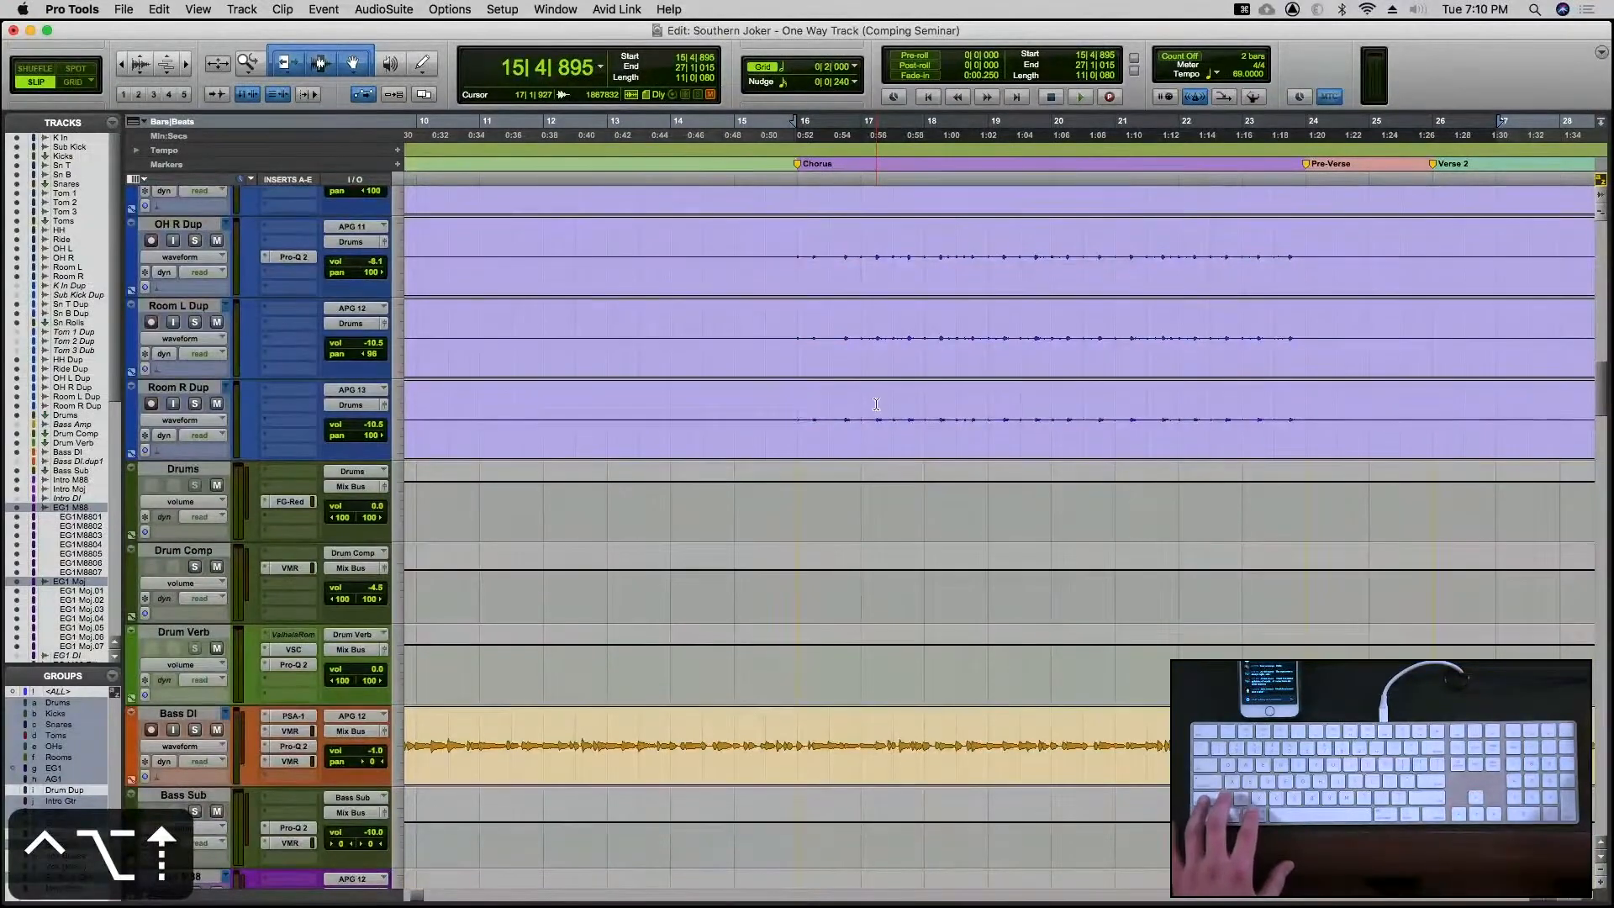
pyautogui.scroll(8, 876, 404)
pyautogui.scroll(-14, 876, 405)
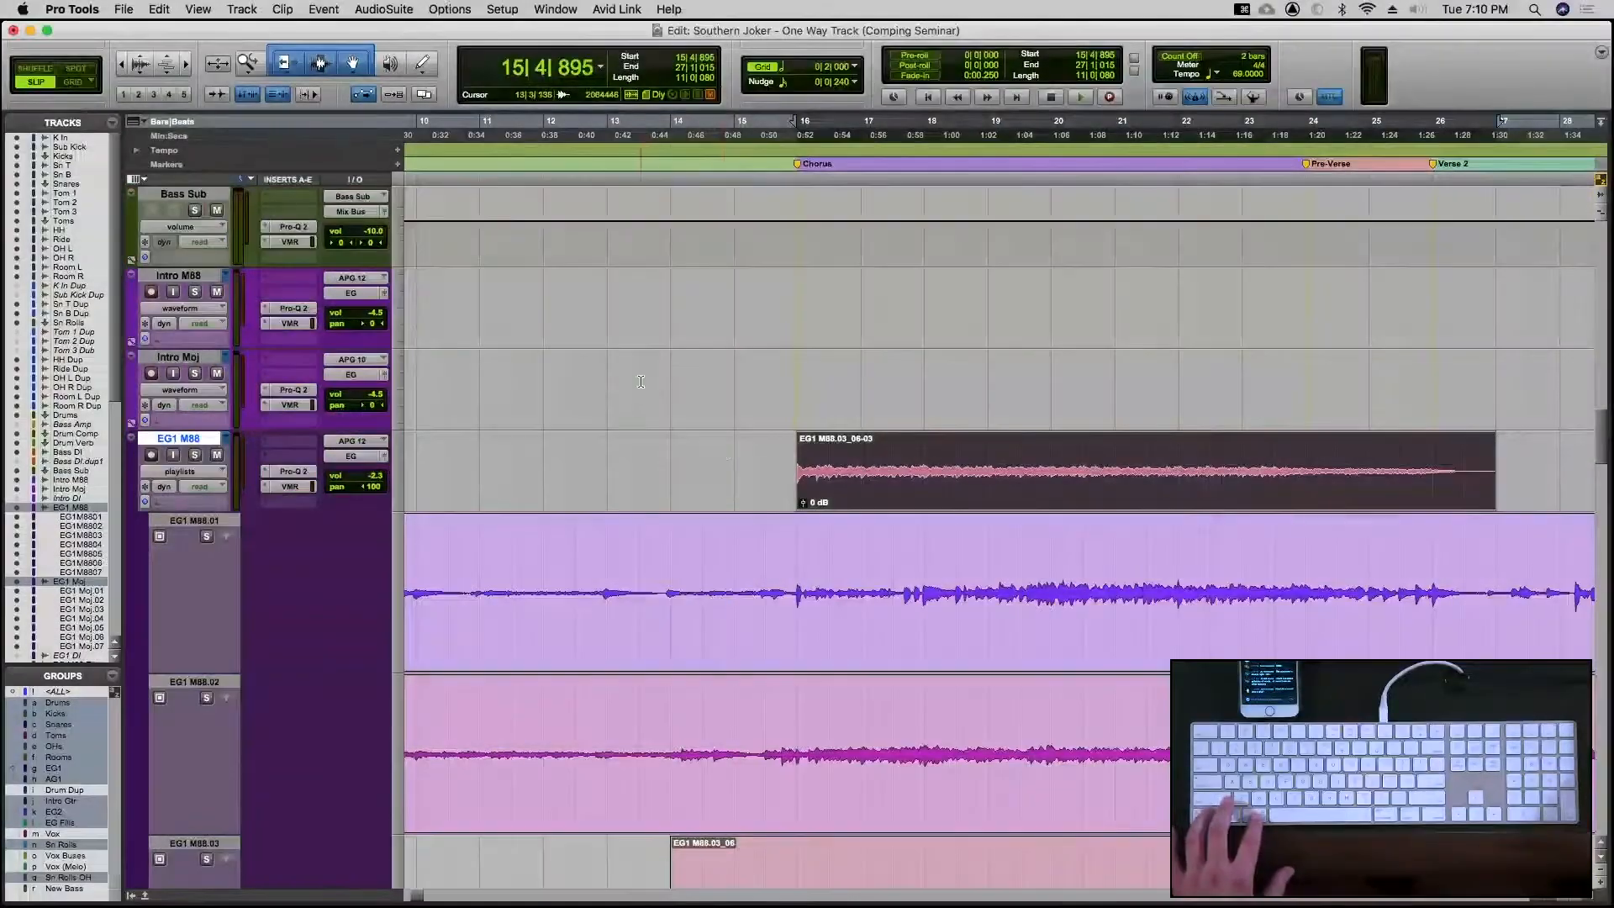
pyautogui.click(737, 458)
pyautogui.press('ctrl+super+Right')
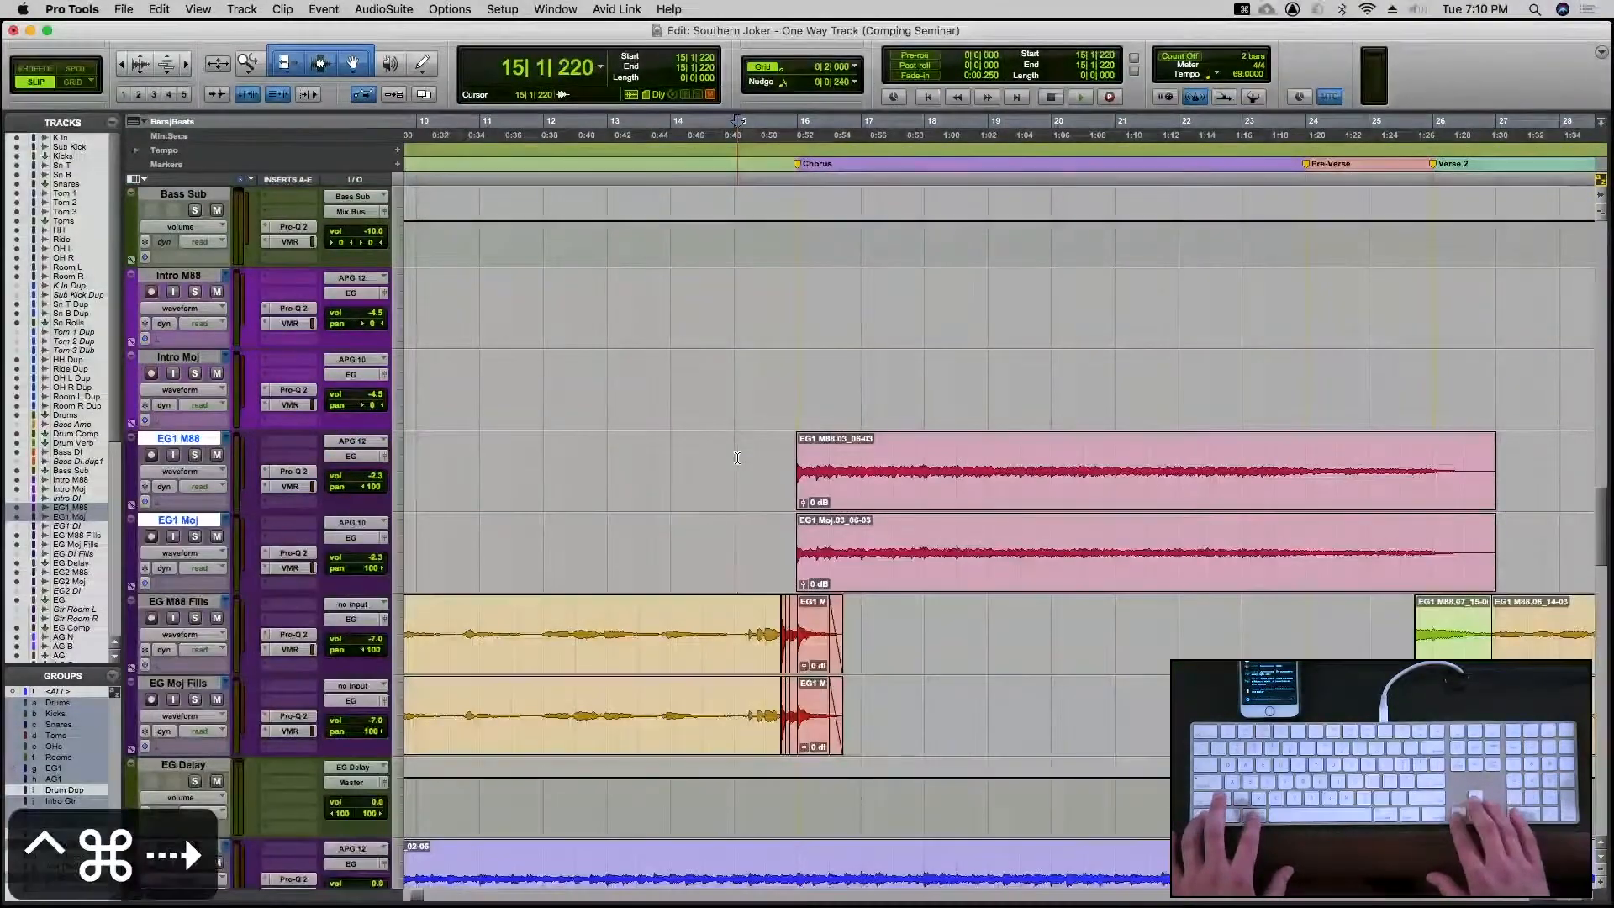
# Reduce all track heights by one size and expand the EG1 M88 and EG1 Moj tracks to fill the Edit window
pyautogui.hotkey('ctrl', 'alt', 'Down')
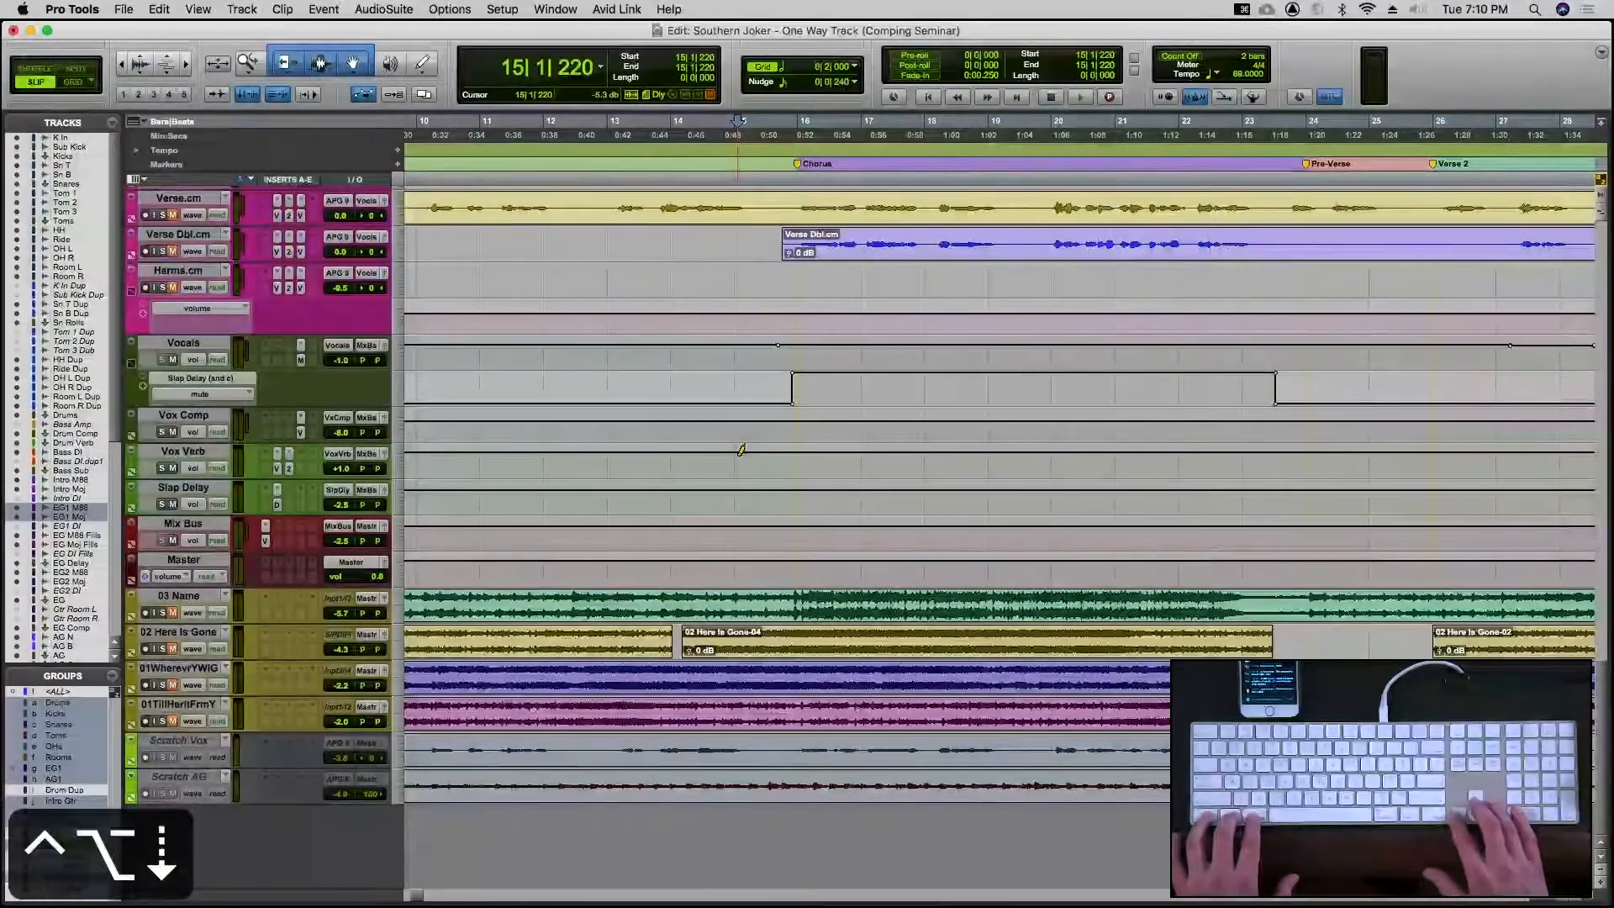
pyautogui.scroll(15, 737, 458)
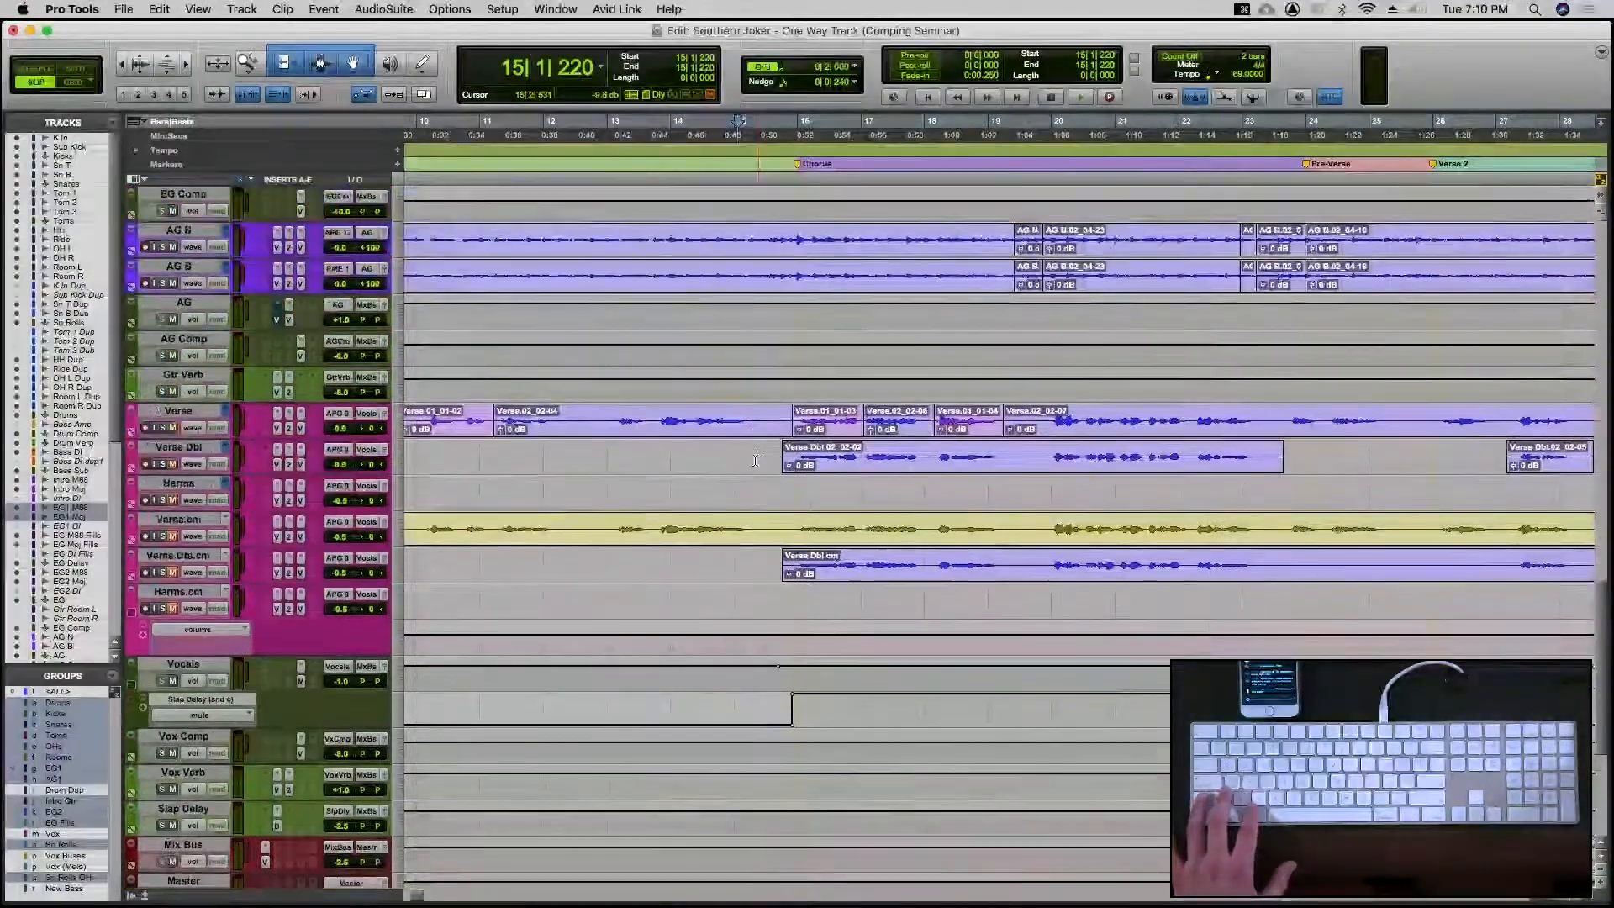
pyautogui.scroll(3, 755, 460)
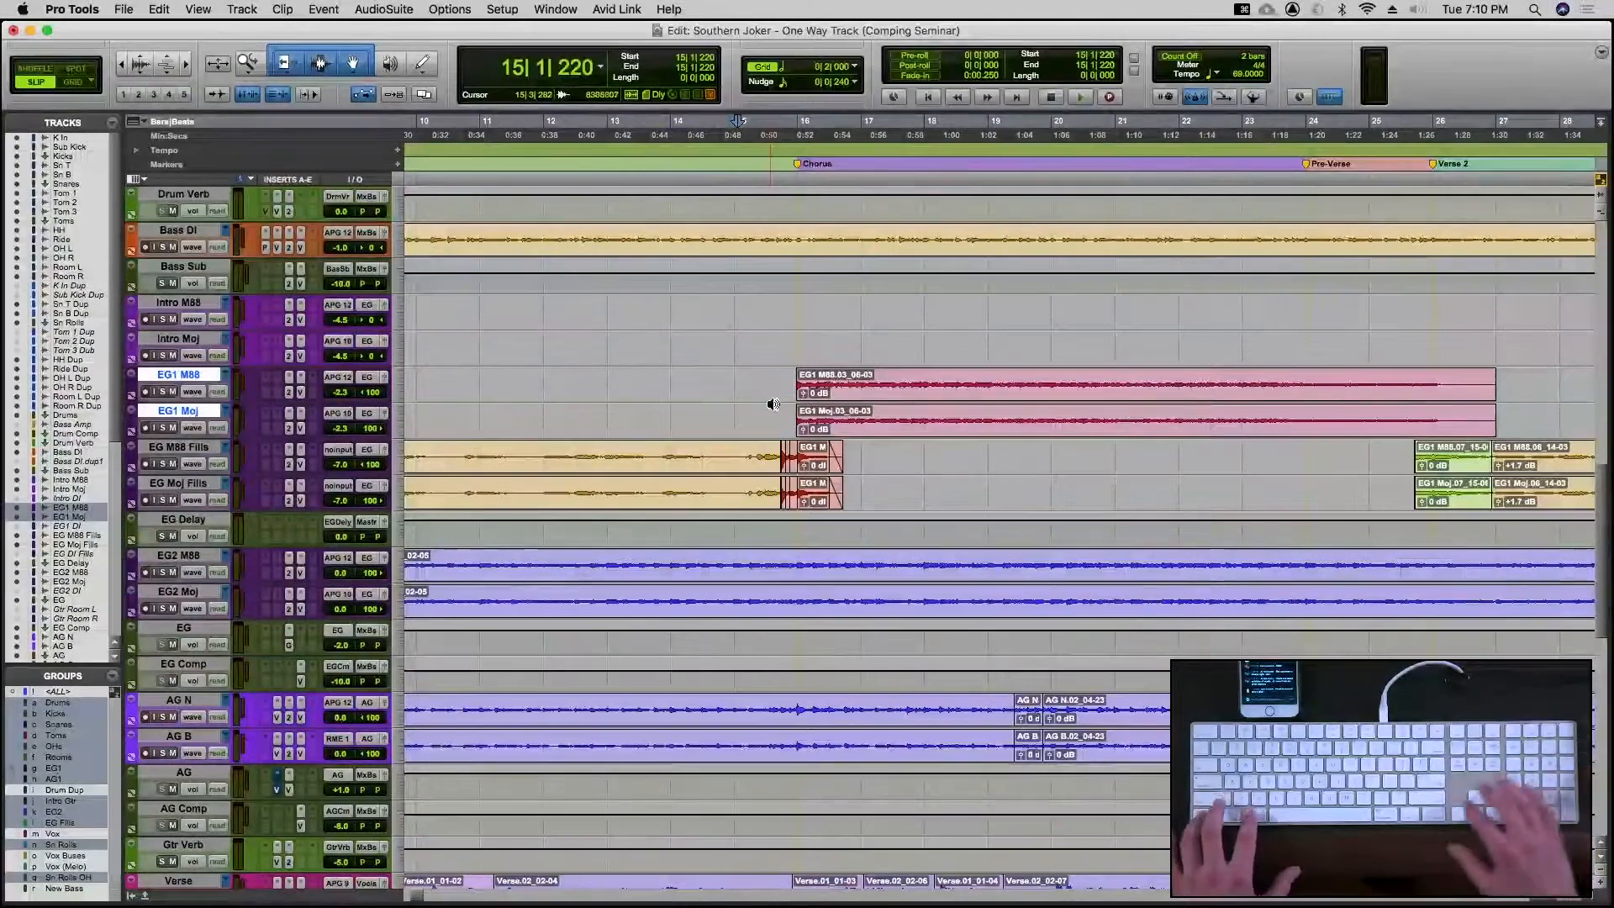
pyautogui.press('ctrl+super+Up')
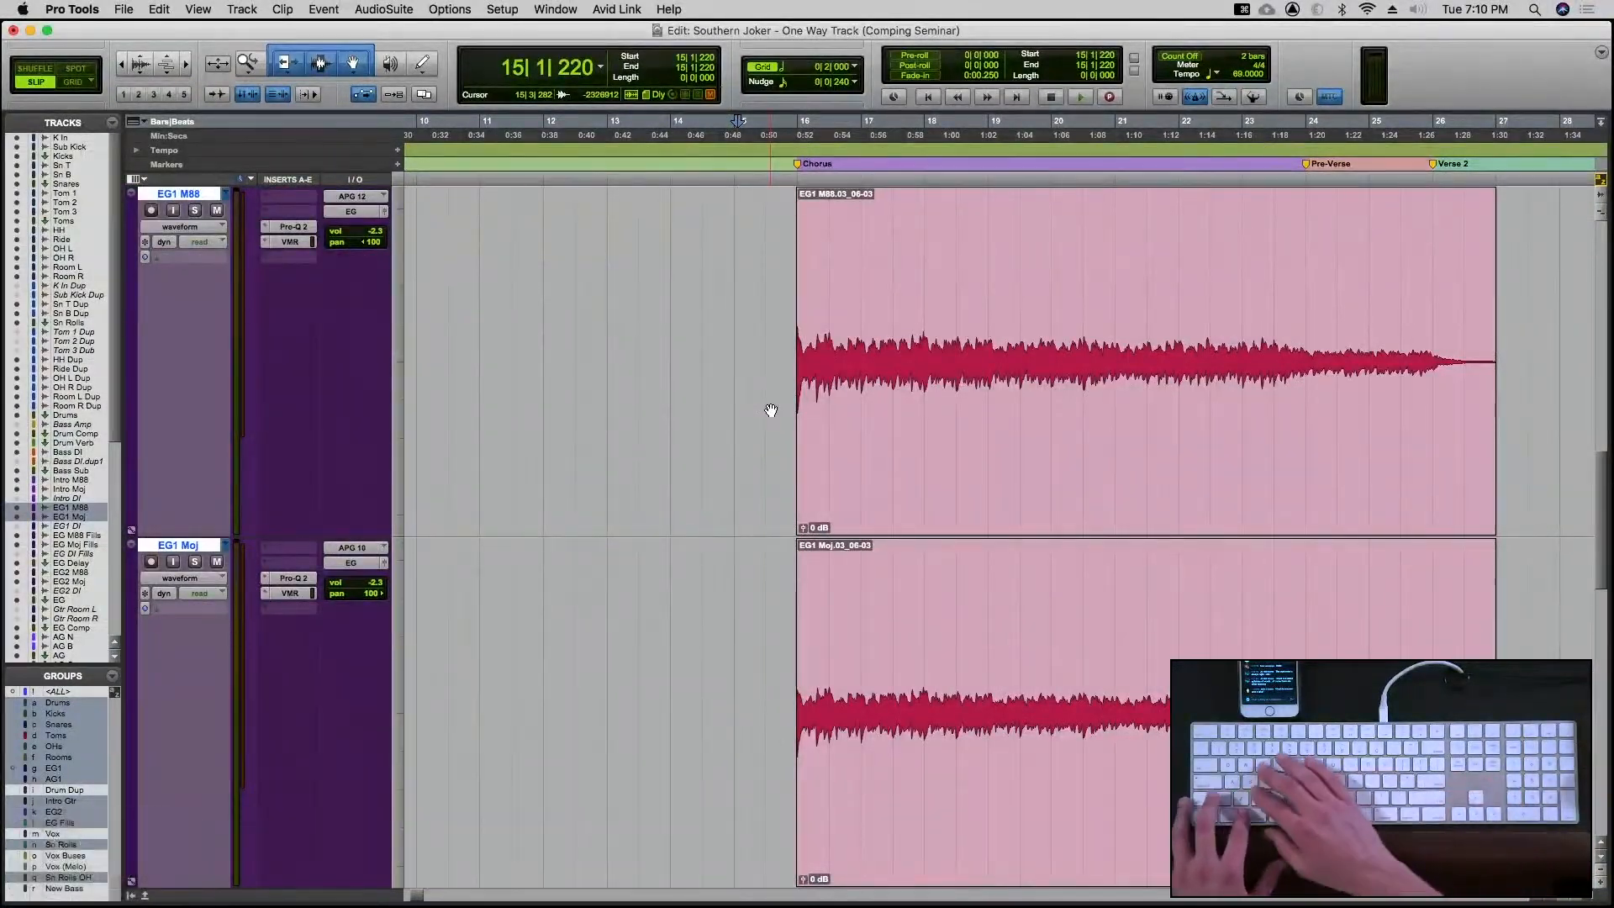
# Zoom out to show the whole session, shrink all tracks to a very small height and enlarge them to a medium height
pyautogui.press('e')
pyautogui.hotkey('alt', 'a')
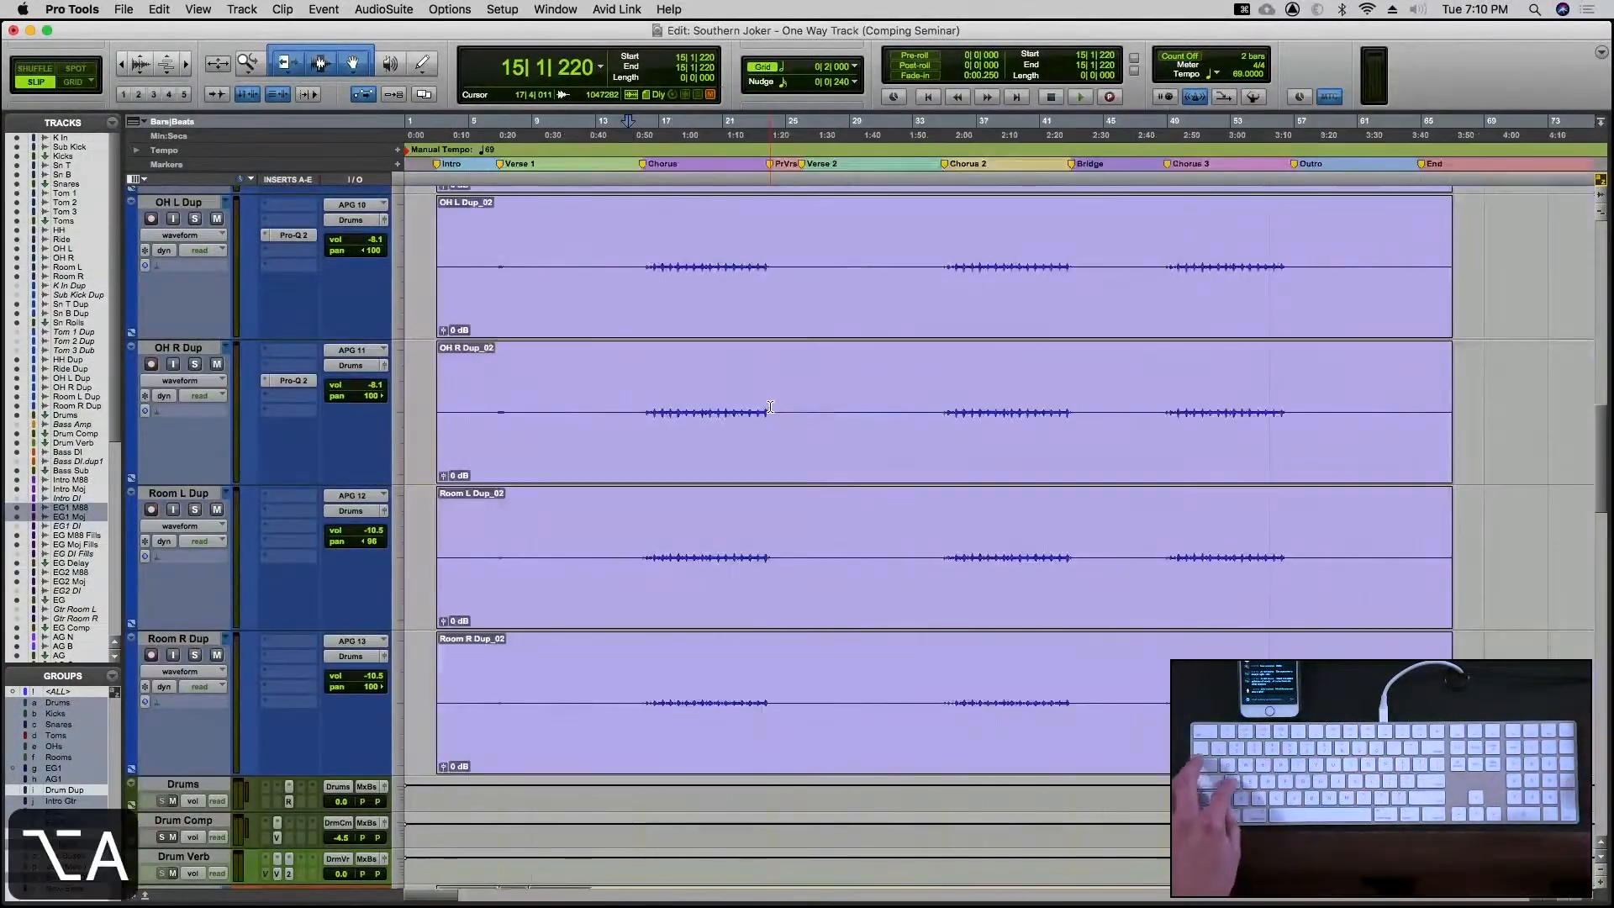
pyautogui.hotkey('ctrl', 'alt', 'Down')
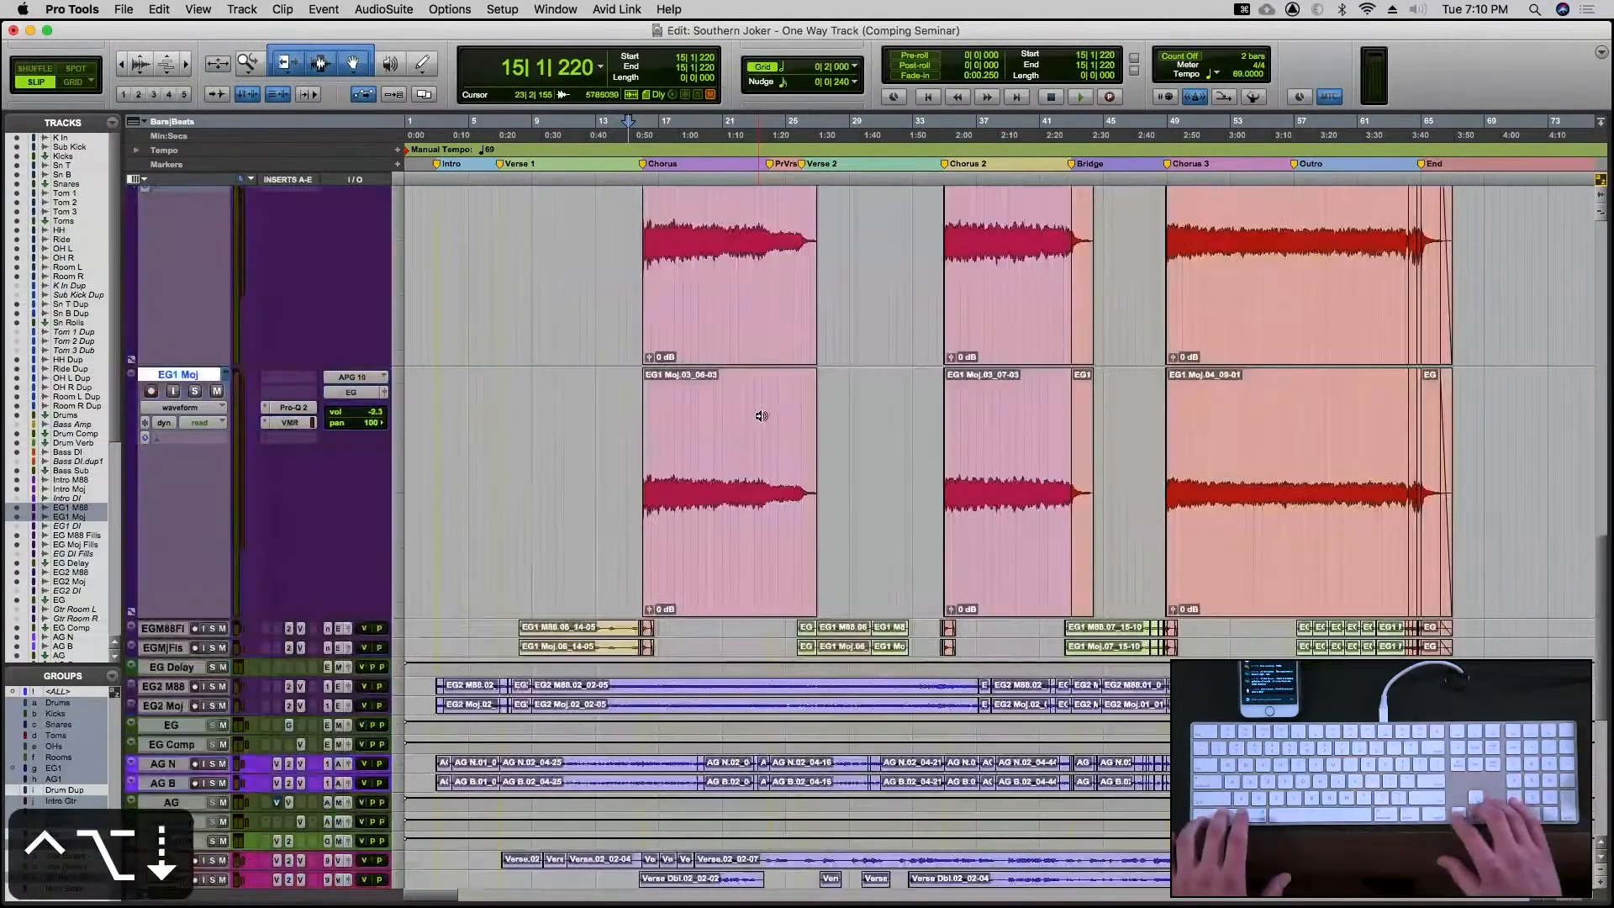
pyautogui.hotkey('ctrl', 'alt', 'Down')
pyautogui.hotkey('ctrl', 'alt', 'Down')
pyautogui.hotkey('ctrl', 'alt', 'Down')
pyautogui.hotkey('ctrl', 'alt', 'Down')
pyautogui.hotkey('ctrl', 'alt', 'Down')
pyautogui.hotkey('ctrl', 'alt', 'Down')
pyautogui.hotkey('ctrl', 'alt', 'Down')
pyautogui.hotkey('ctrl', 'alt', 'Down')
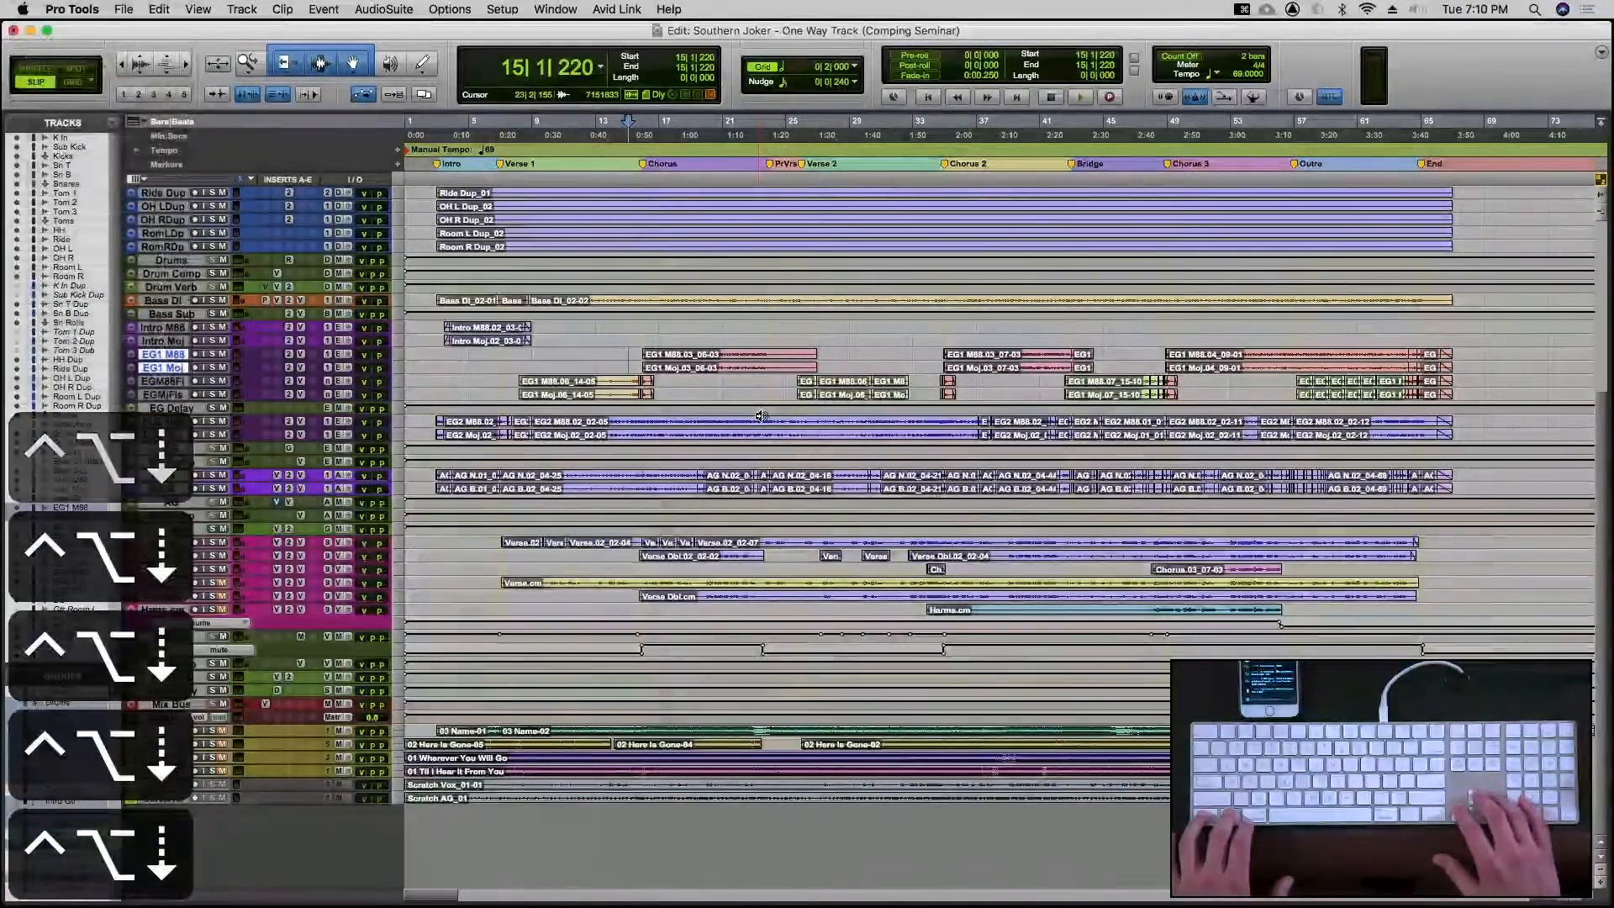
pyautogui.hotkey('ctrl', 'alt', 'Up')
pyautogui.hotkey('ctrl', 'alt', 'Up')
pyautogui.hotkey('ctrl', 'alt', 'Up')
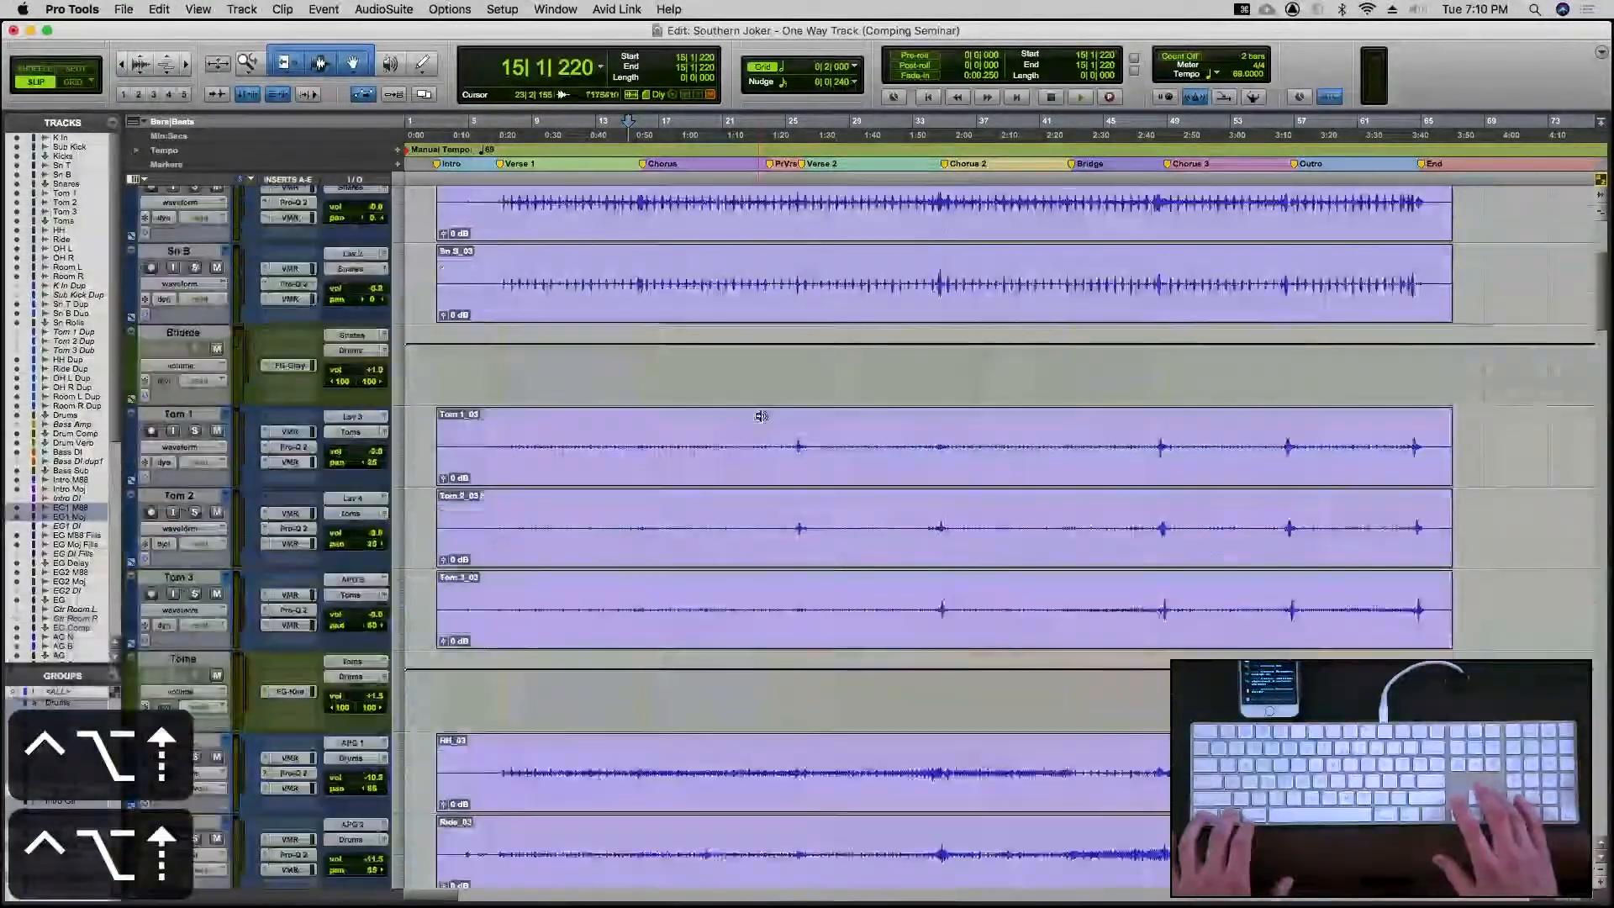
# Reduce the height of the EG1 tracks, show their alternate playlists and shrink the playlist lanes so all takes fit on screen
pyautogui.scroll(-4, 725, 431)
pyautogui.scroll(-12, 725, 432)
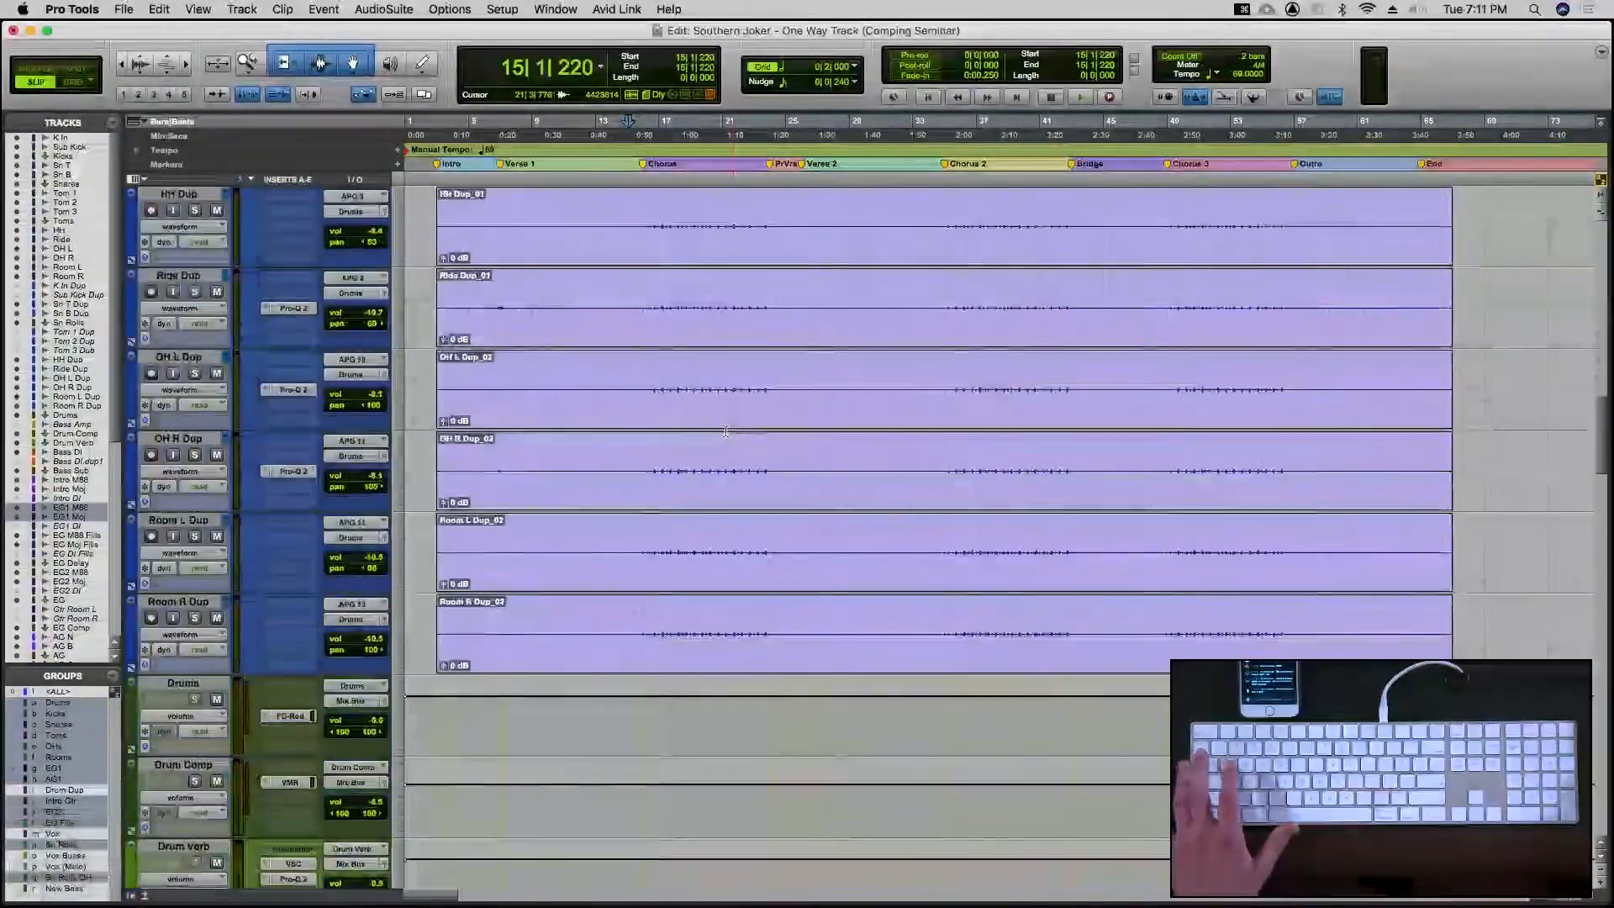
pyautogui.scroll(-6, 725, 431)
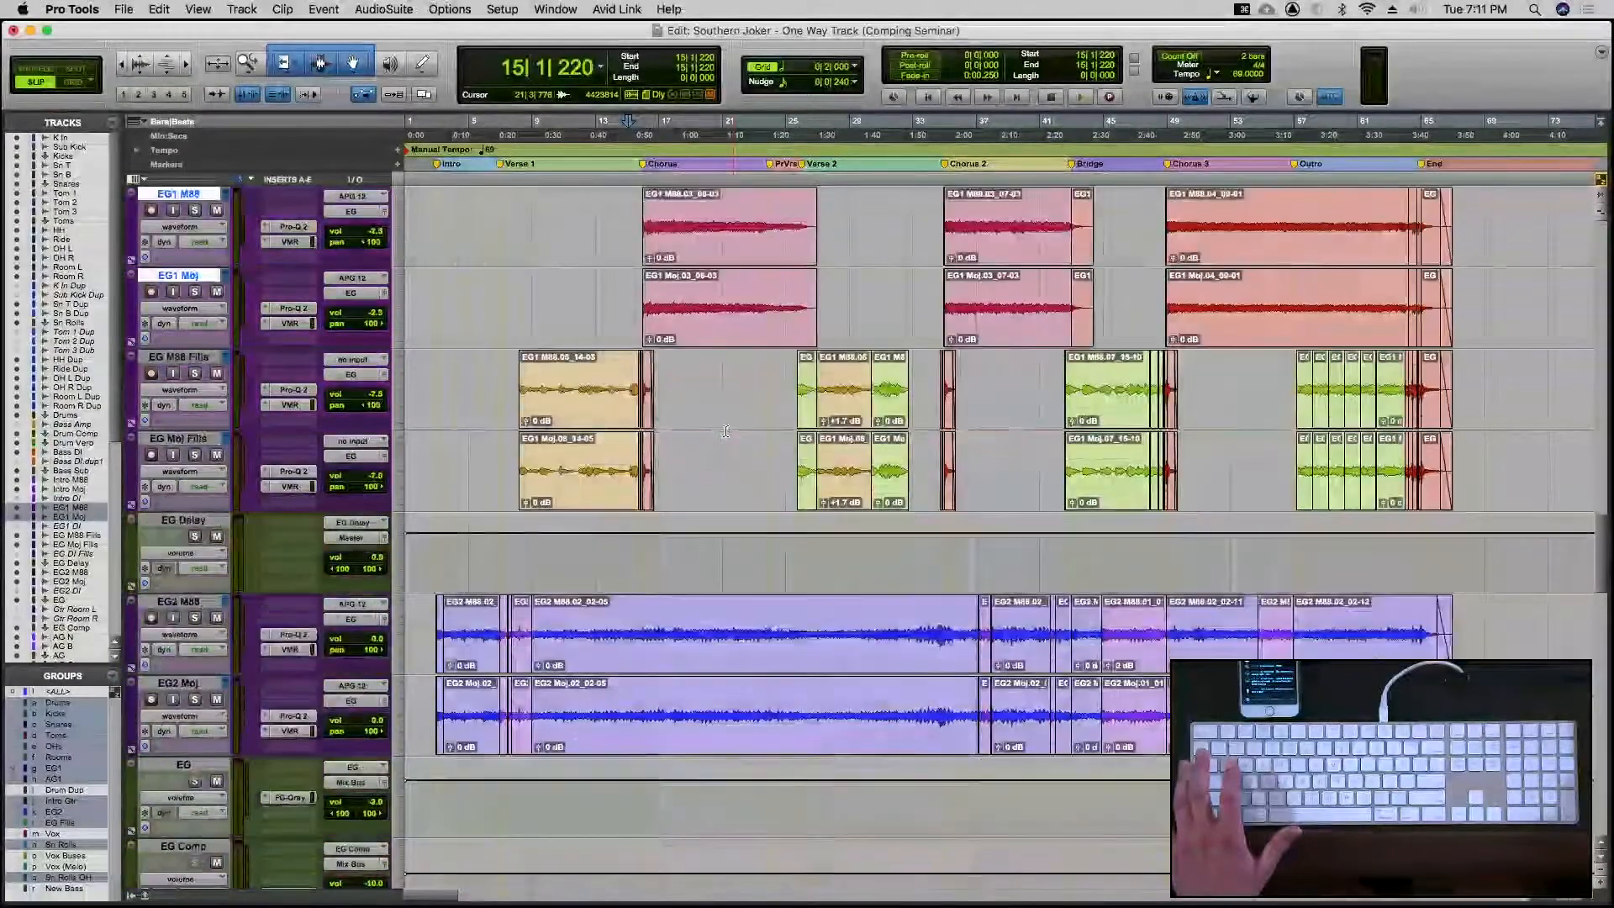
pyautogui.scroll(1, 629, 288)
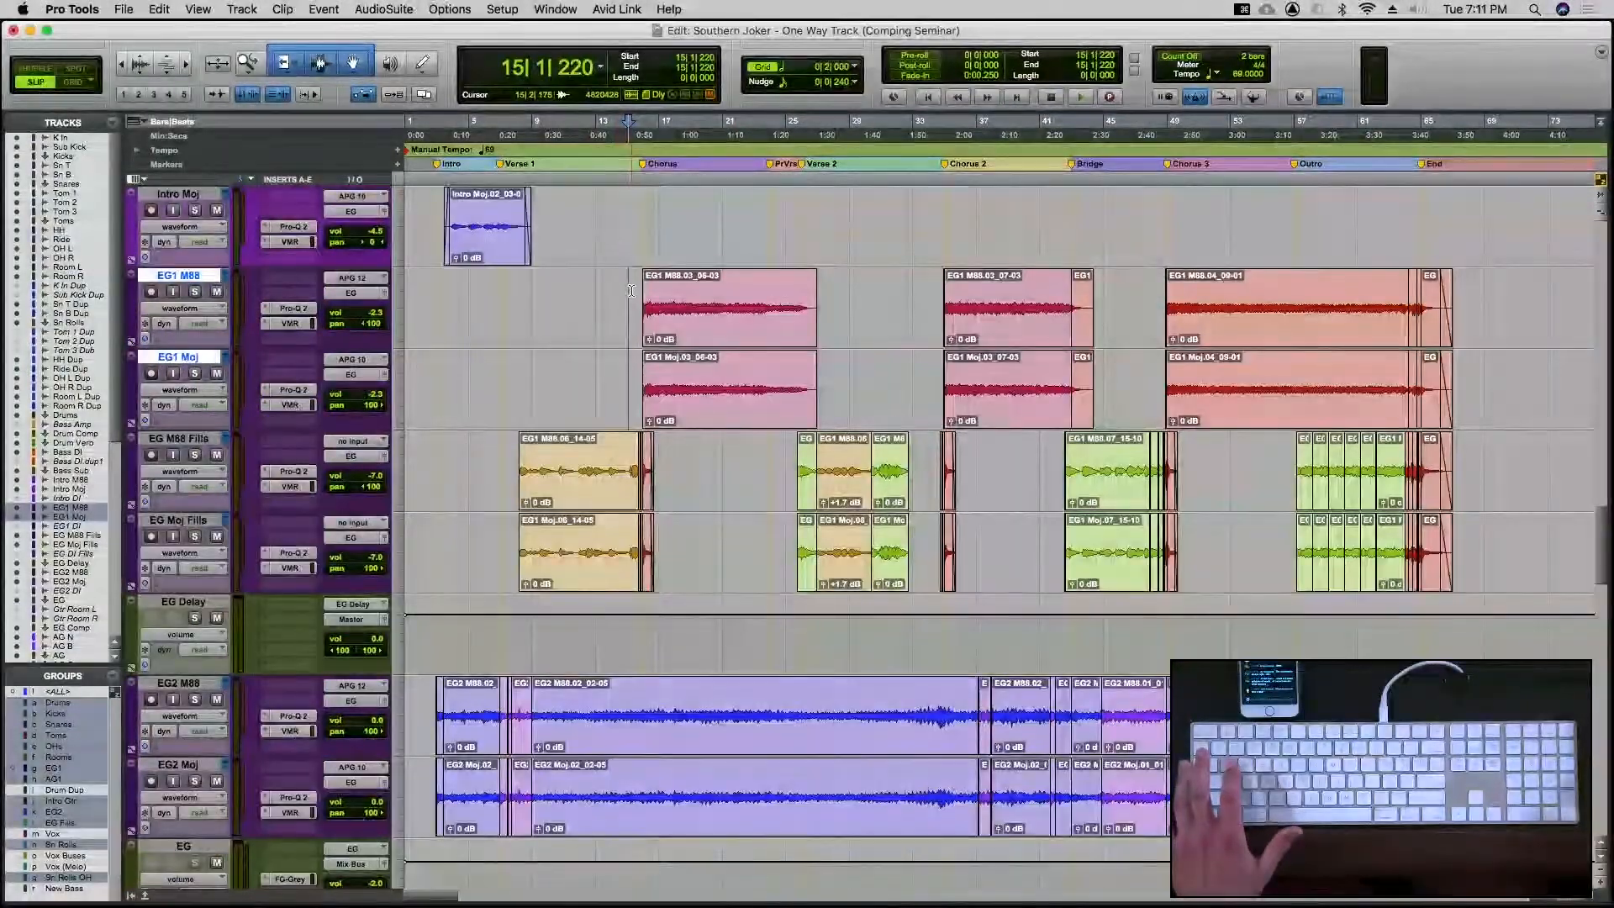
pyautogui.click(631, 290)
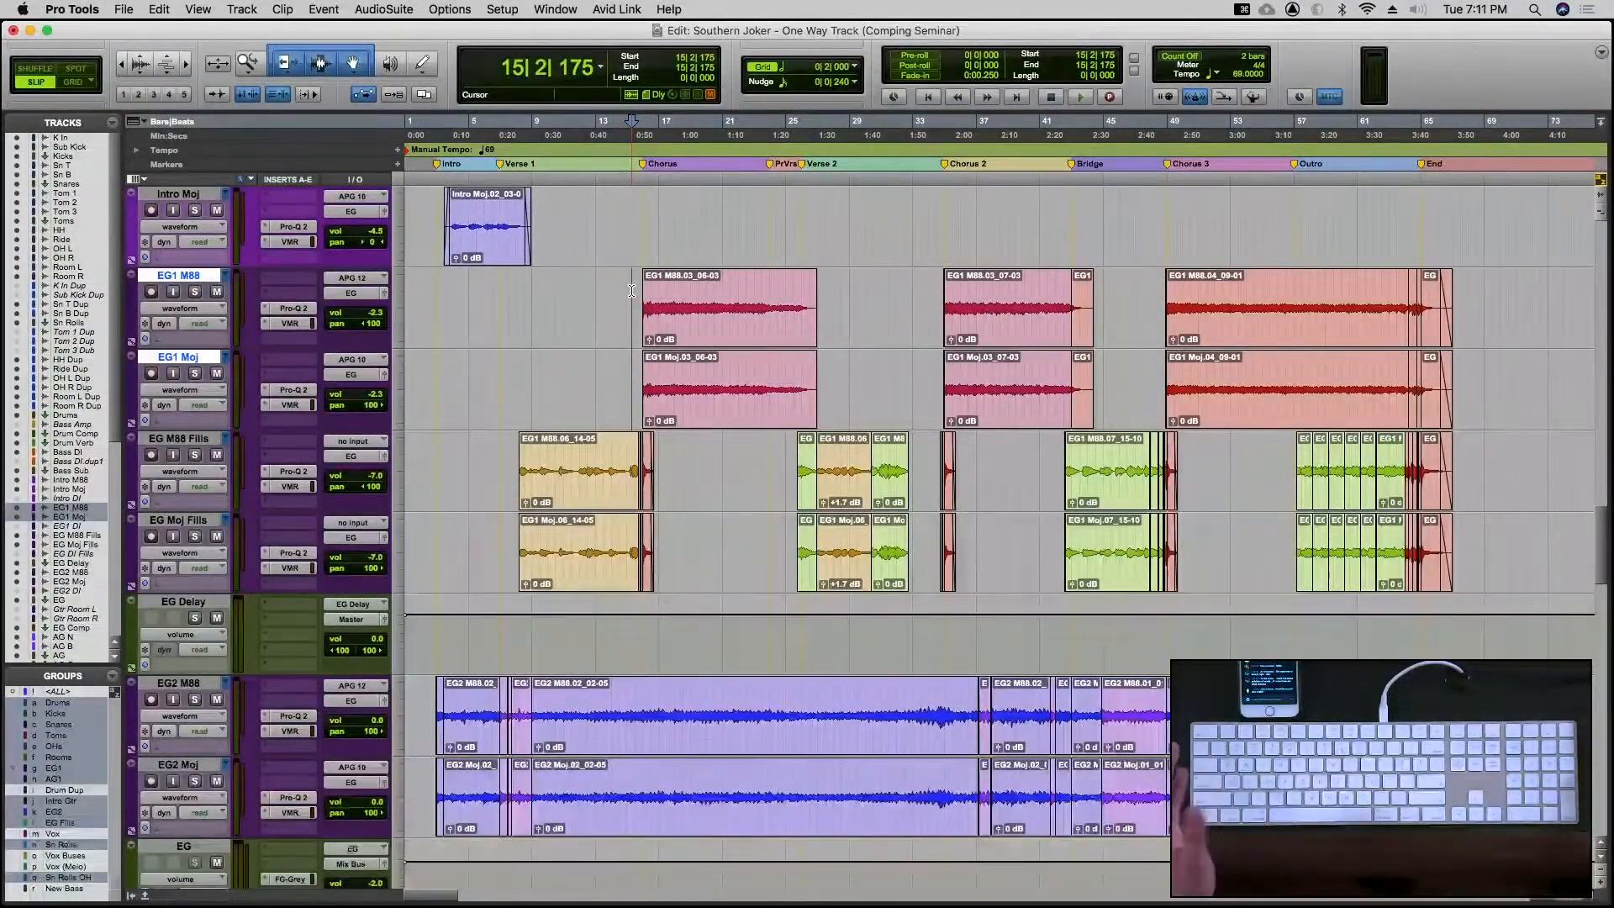
pyautogui.hotkey('ctrl', 'Down')
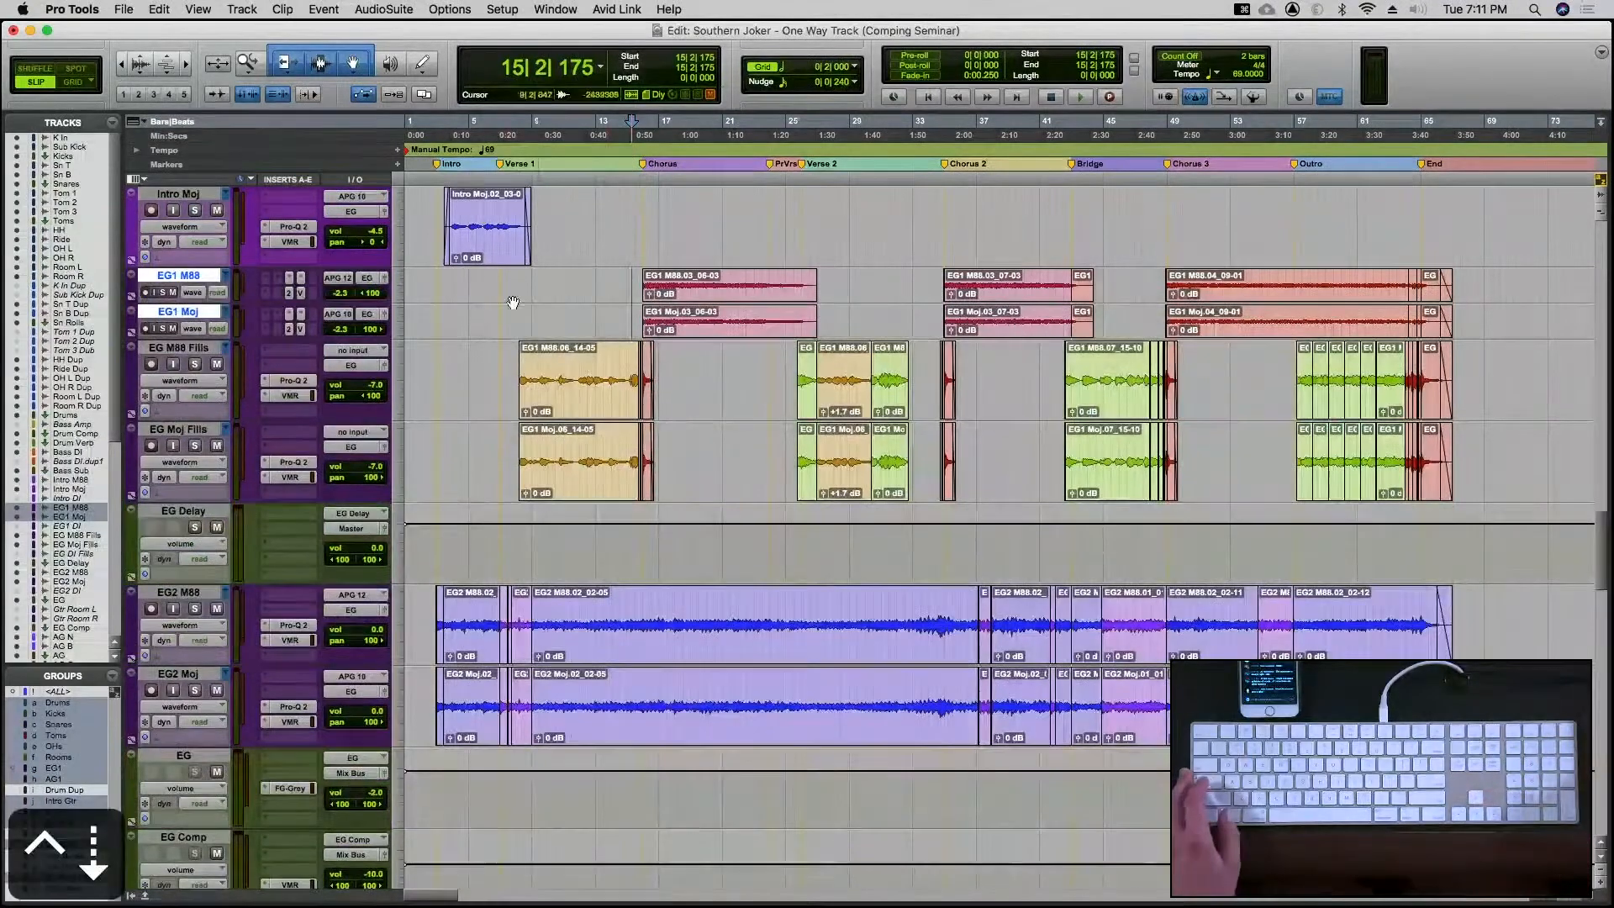
pyautogui.press('ctrl+super+Left')
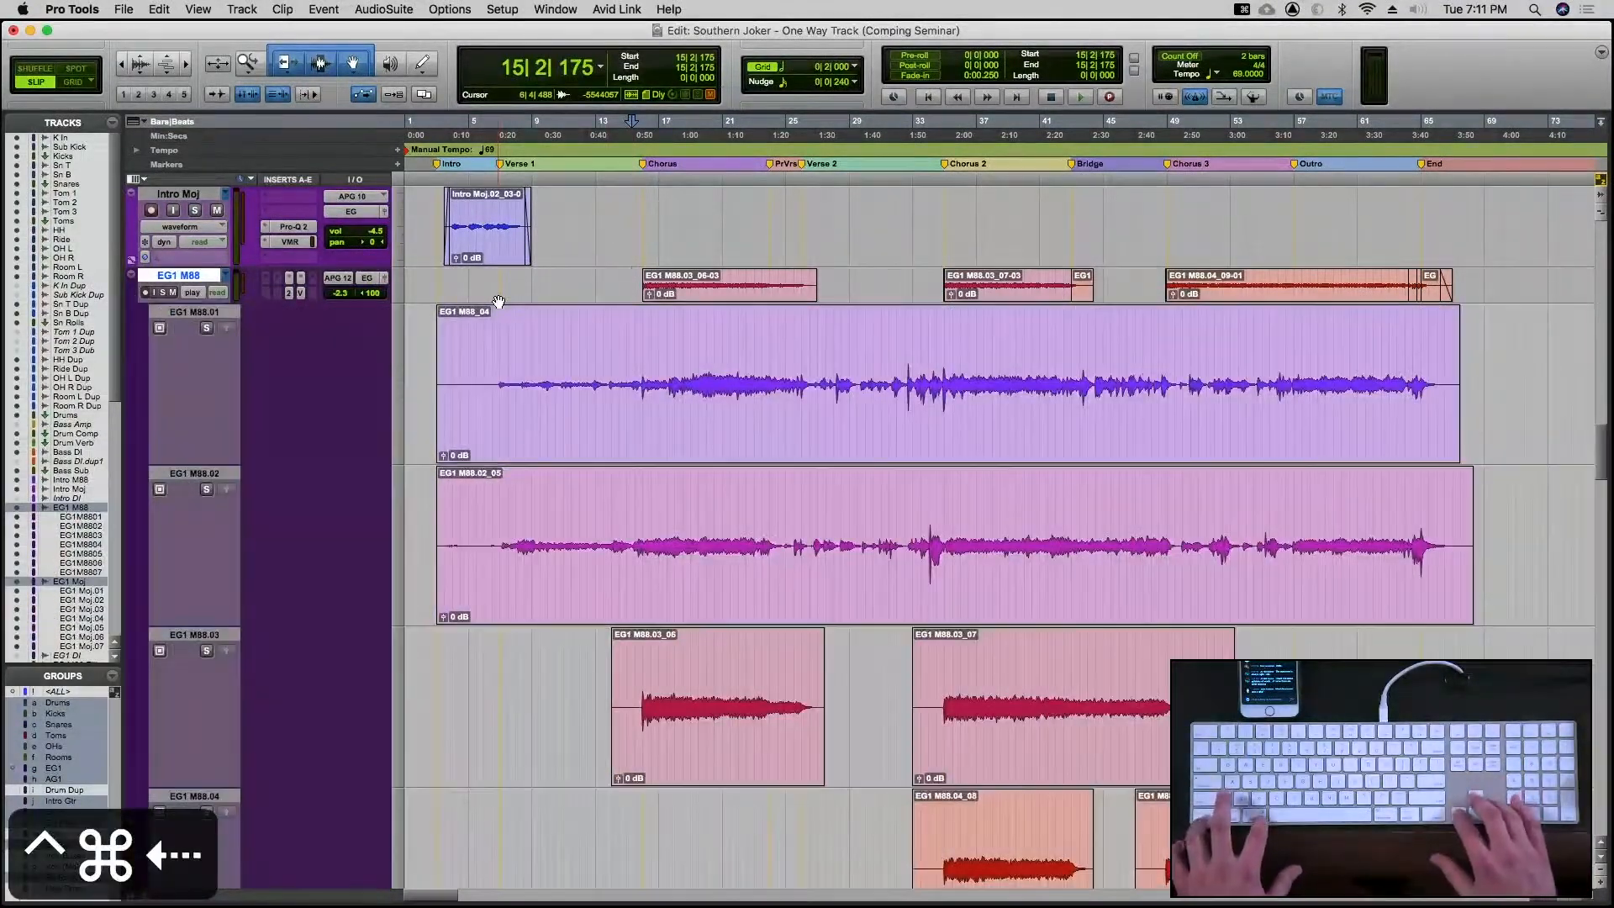
pyautogui.moveTo(215, 465); pyautogui.dragTo(214, 362)
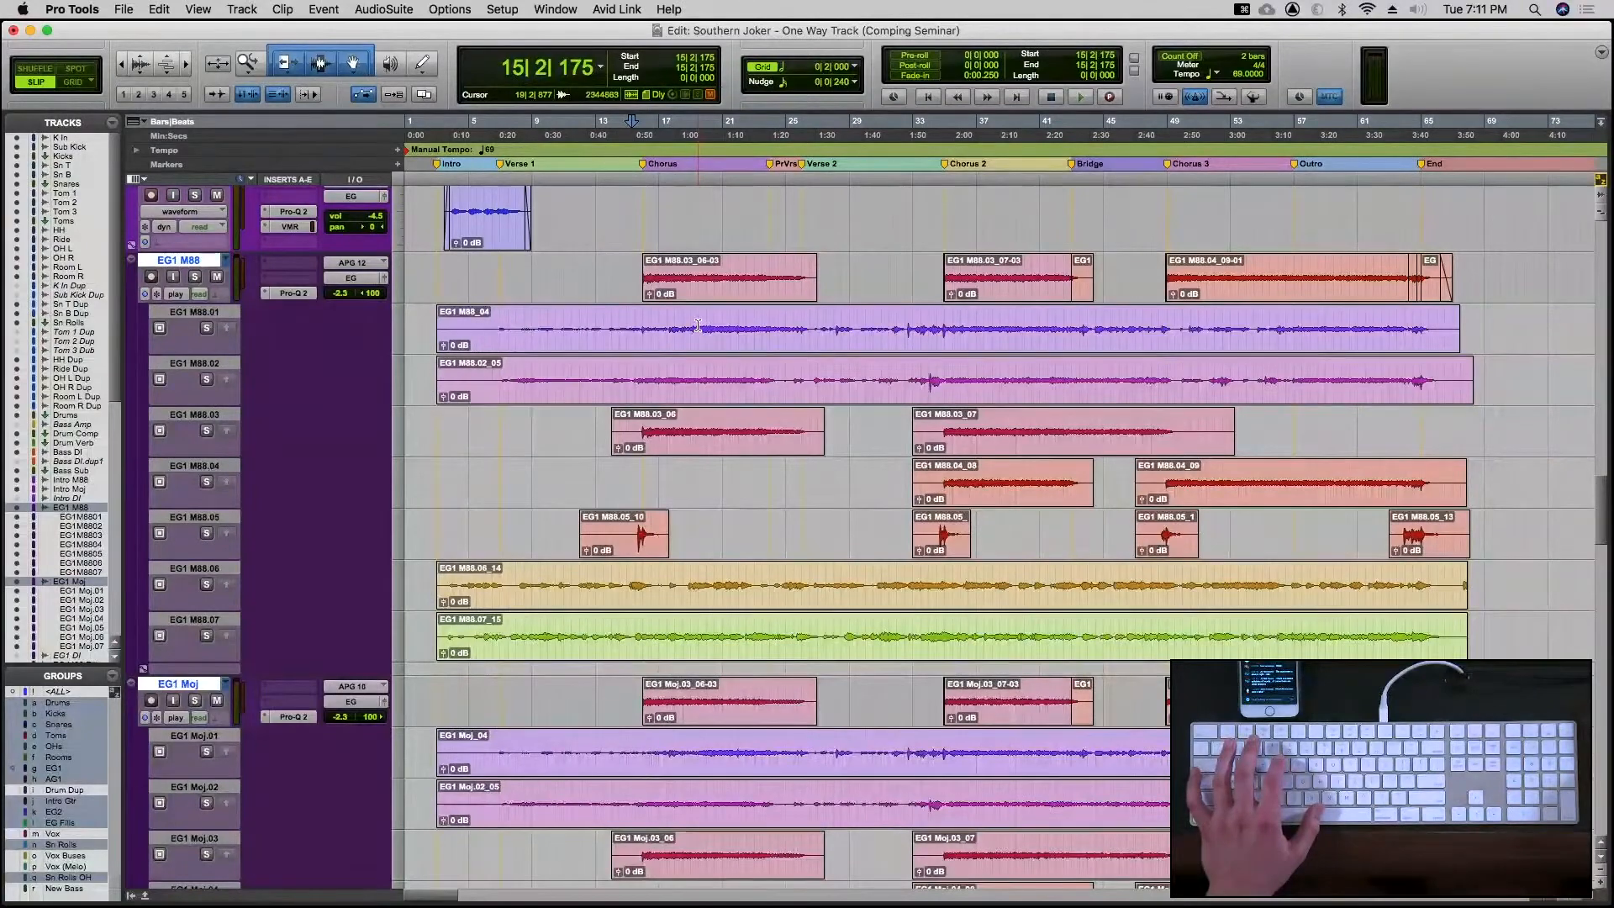
# Select a passage from about bar 20 to the end of bar 24 in the first playlist lanes of EG1 M88 and EG1 Moj
pyautogui.moveTo(711, 326); pyautogui.dragTo(781, 329)
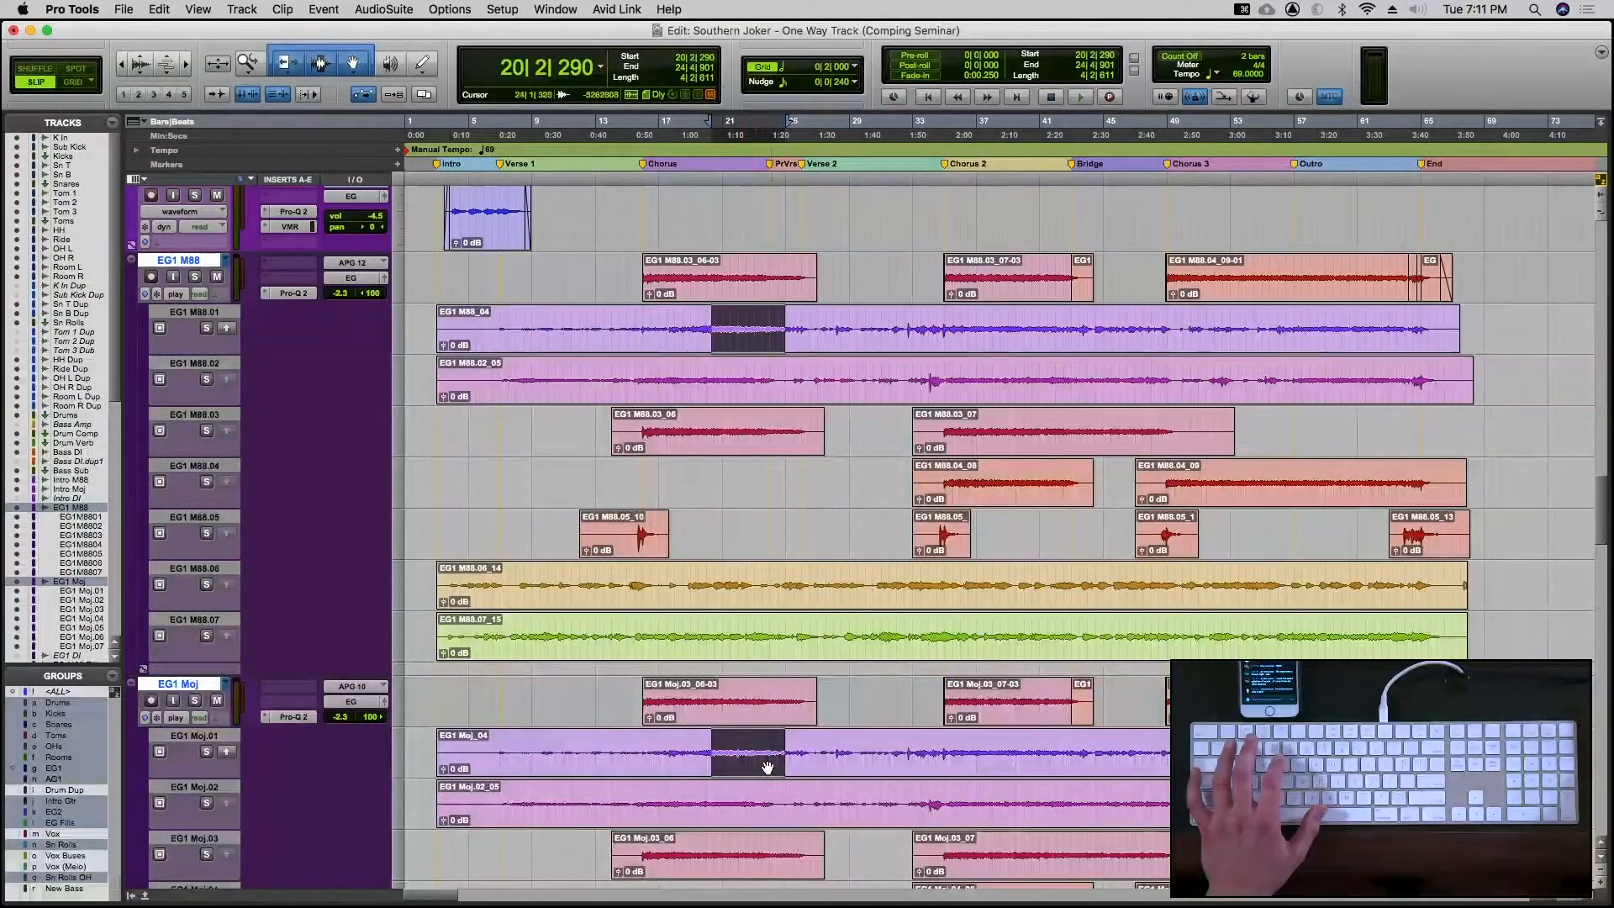
pyautogui.scroll(5, 612, 746)
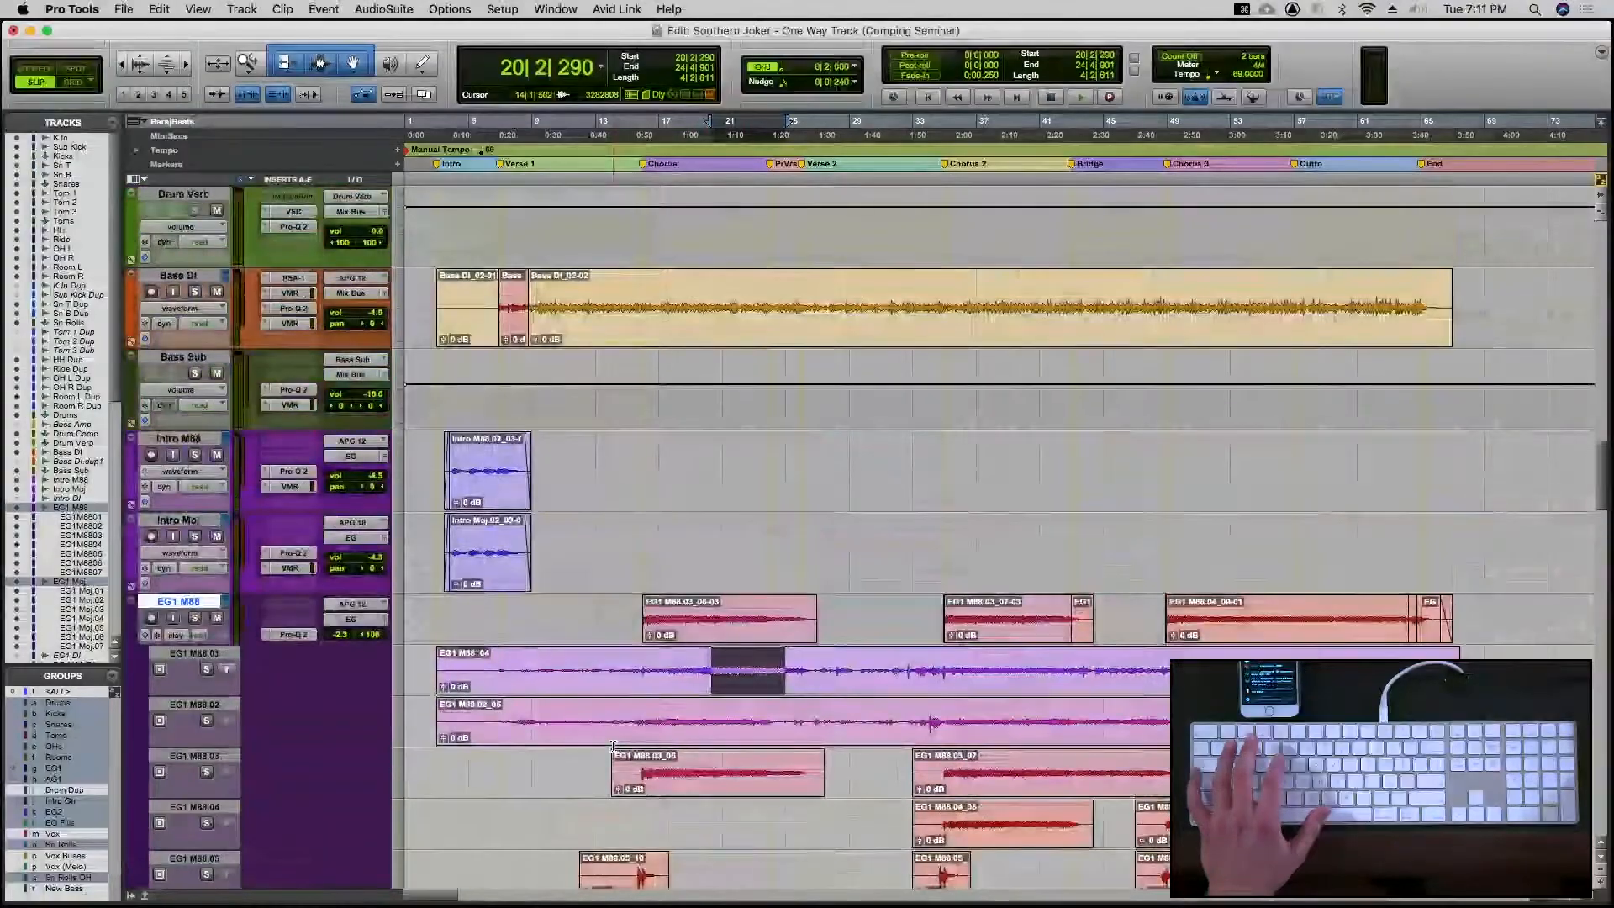
pyautogui.scroll(-9, 613, 746)
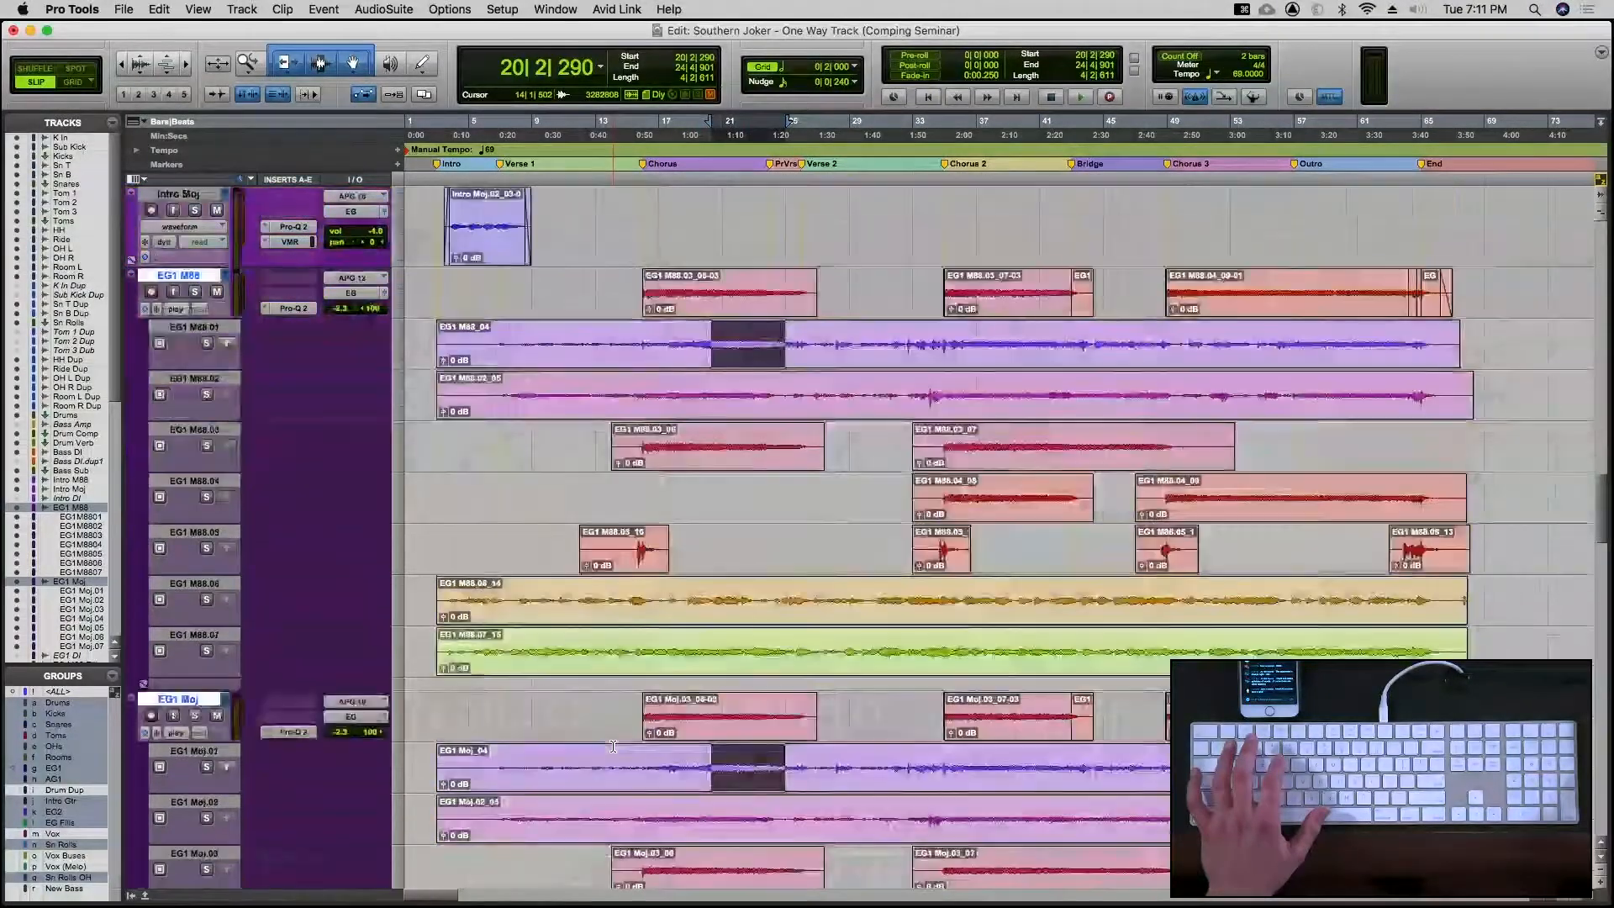
pyautogui.scroll(8, 612, 747)
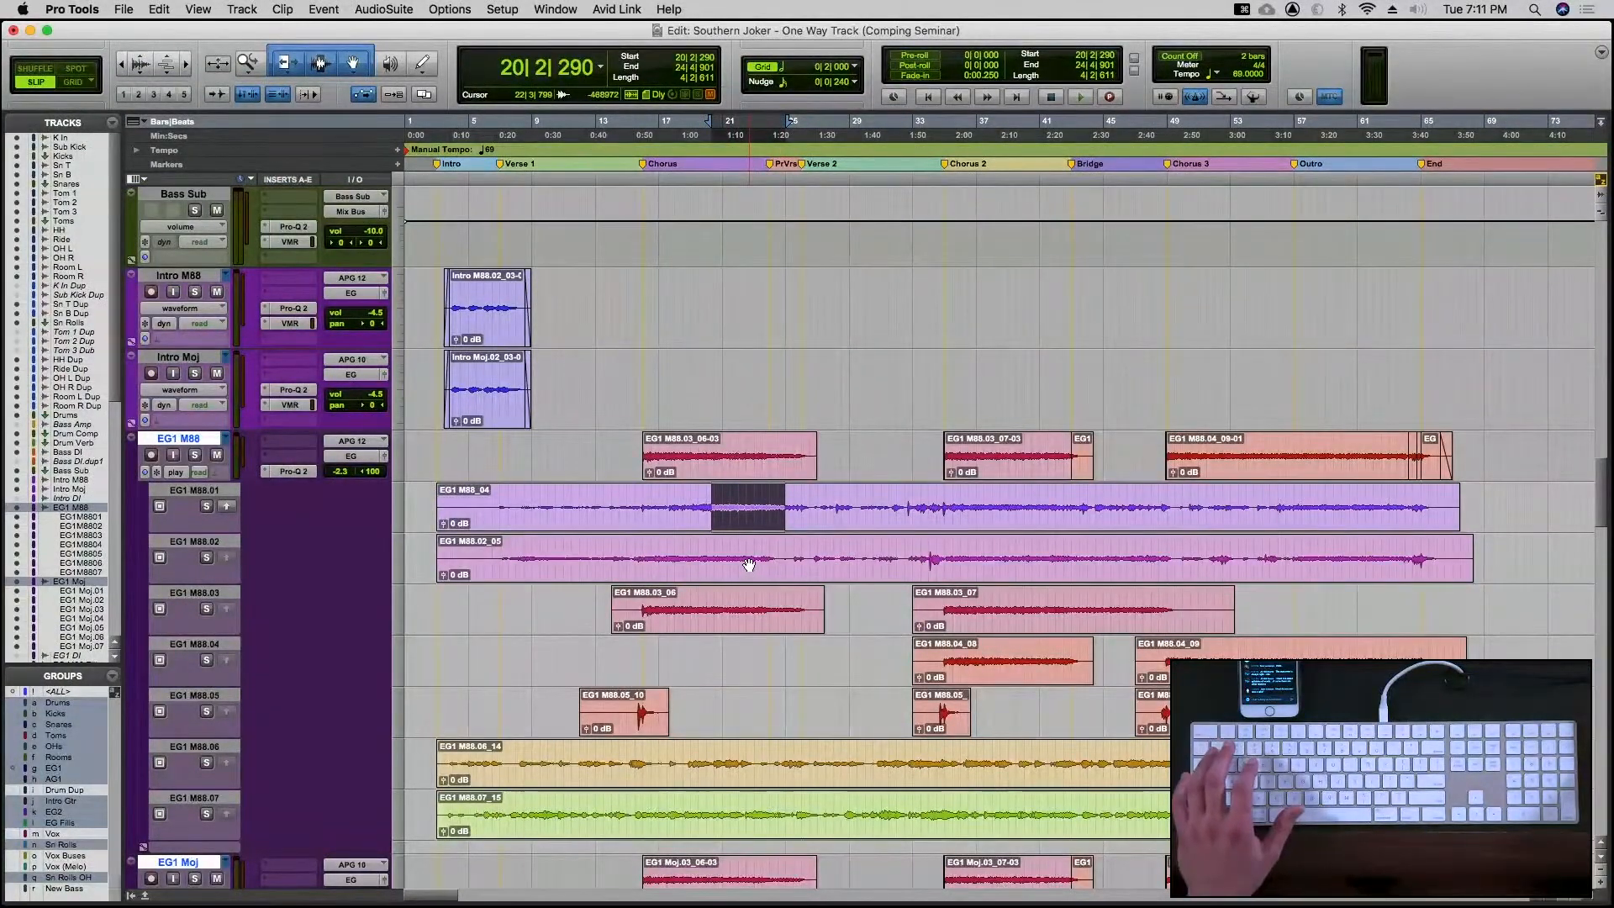
# Increase the height of the EG1 tracks and their playlist lanes by one size, to medium
pyautogui.scroll(-3, 748, 565)
pyautogui.scroll(3, 748, 565)
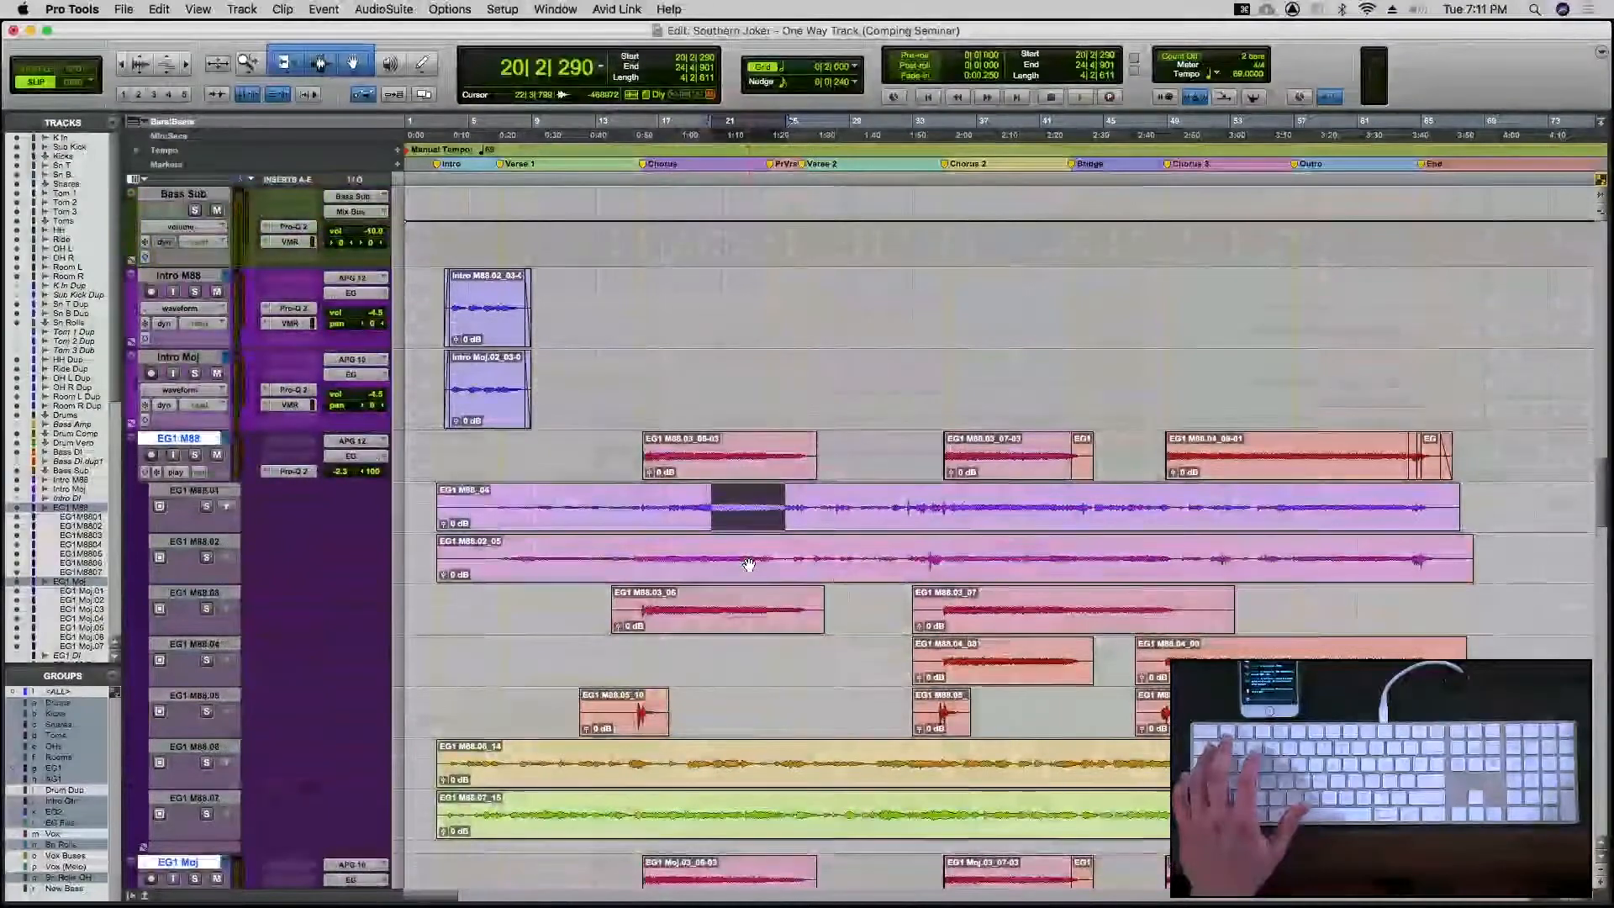
pyautogui.scroll(1, 748, 564)
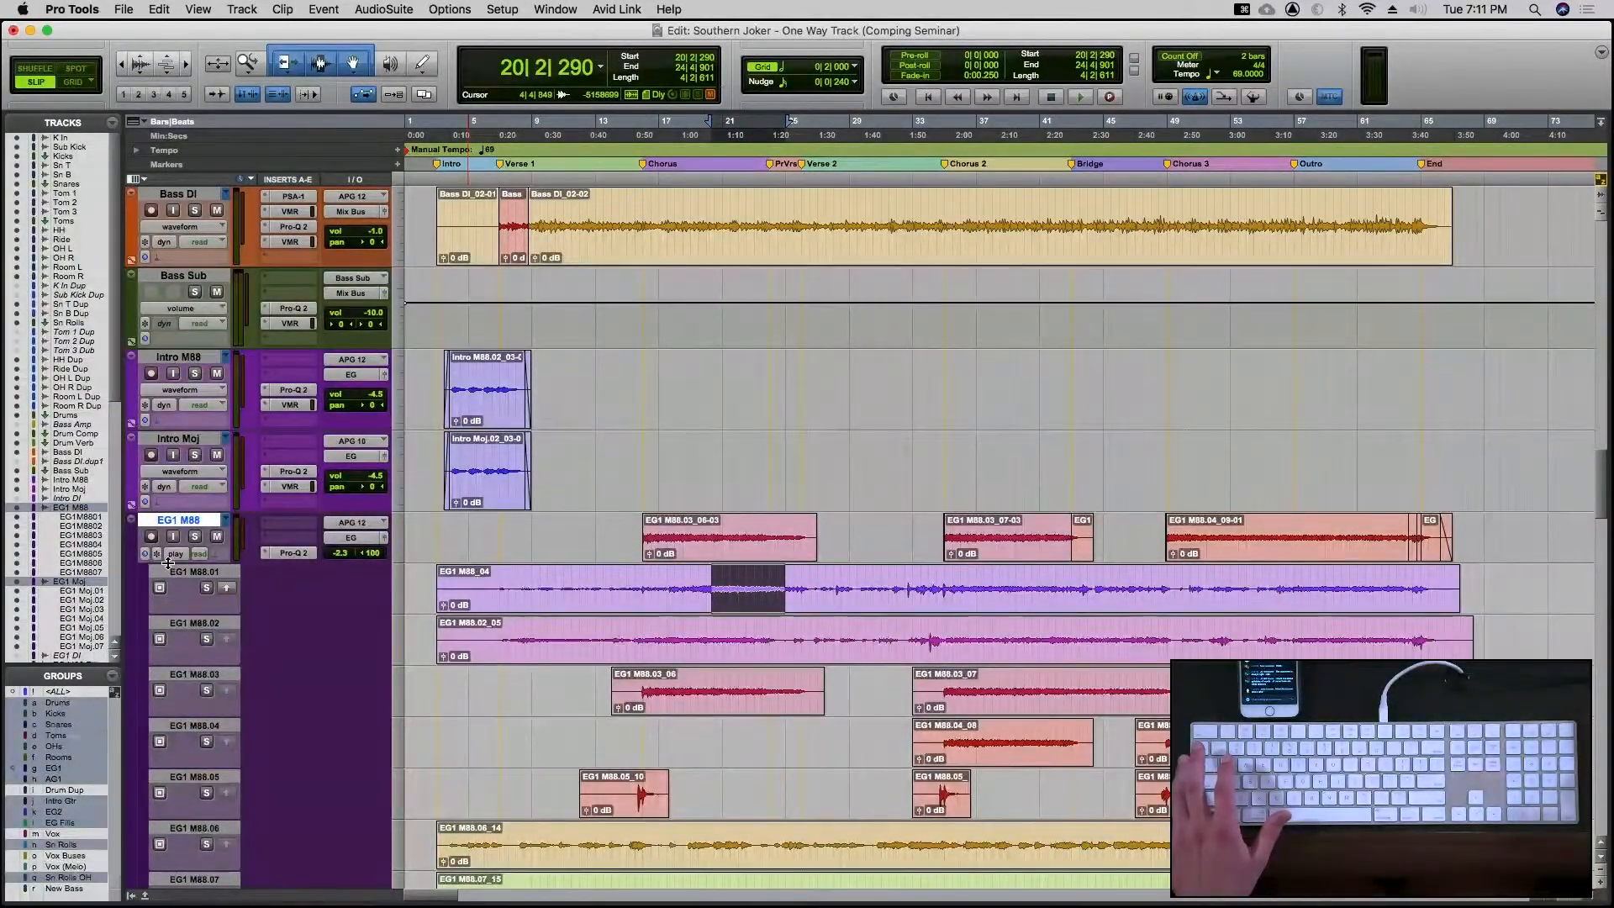
pyautogui.moveTo(169, 563); pyautogui.dragTo(167, 596)
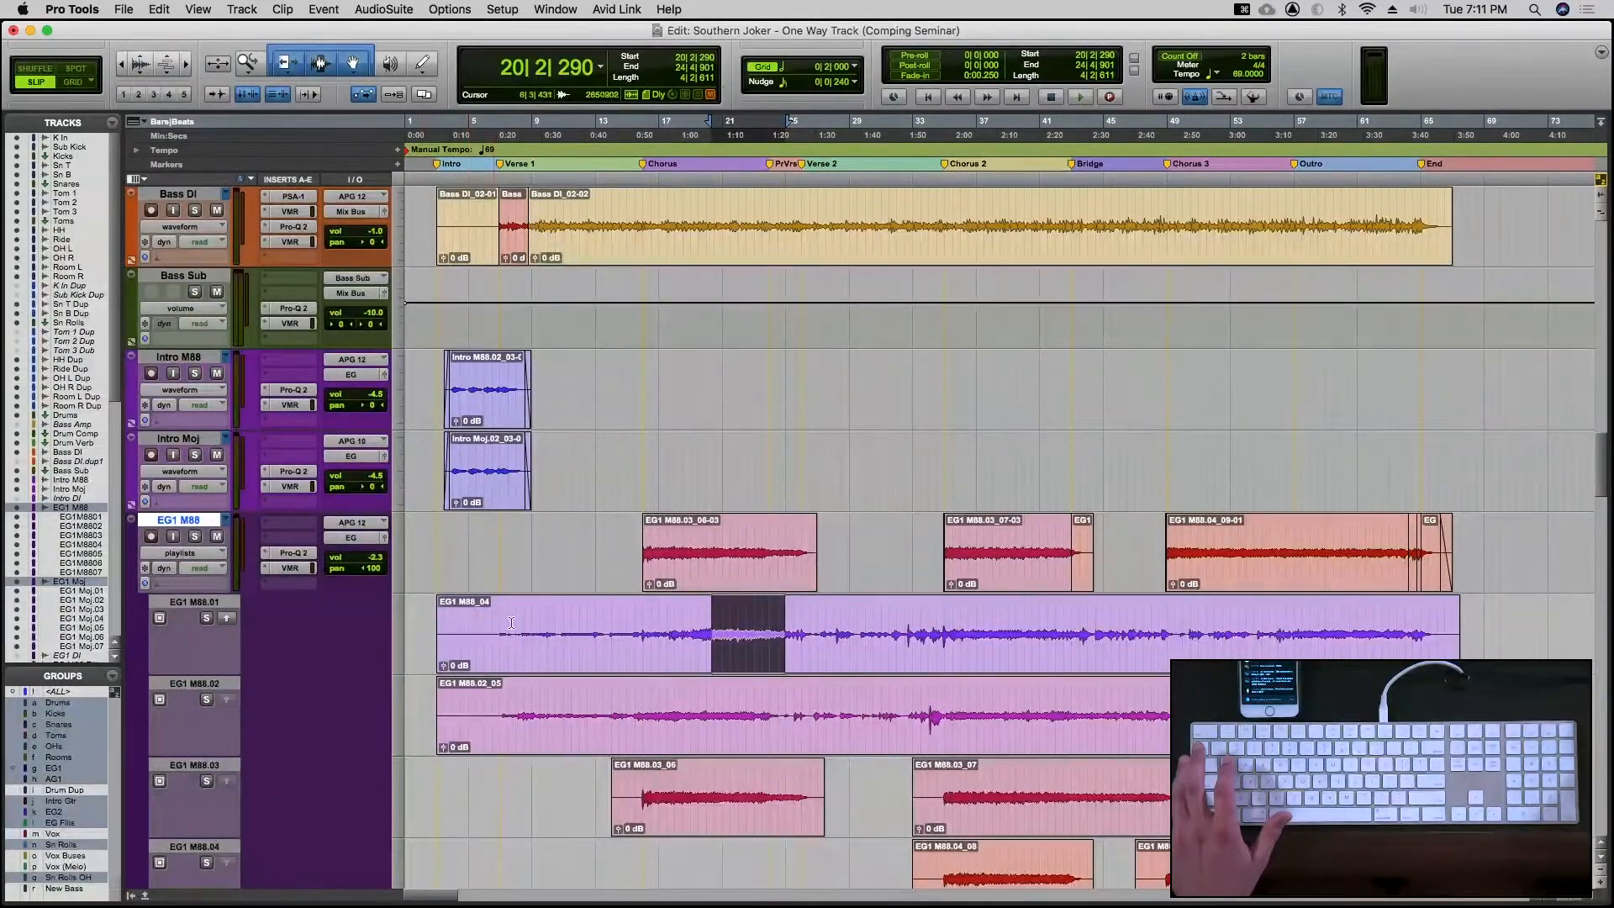
# Copy the first alternate takes from about 20|2|951 to 21|4|680 onto the main EG1 M88 and EG1 Moj playlists, and return to waveform view
pyautogui.press('super+bracketright')
pyautogui.press('super+bracketright')
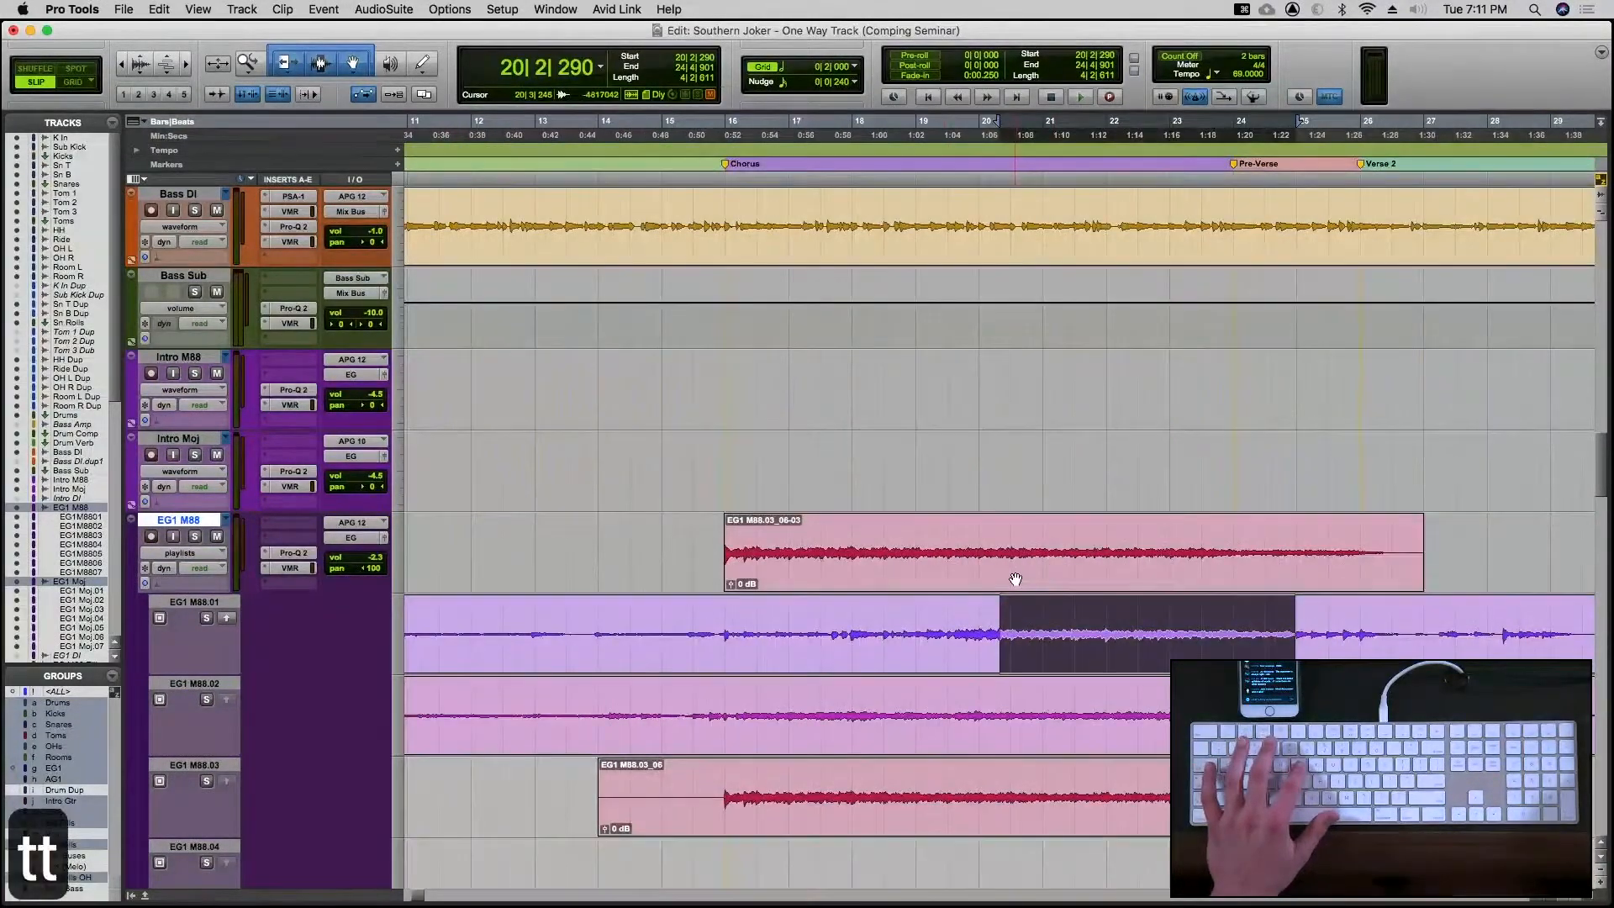
pyautogui.press('super+bracketright')
pyautogui.press('super+bracketright')
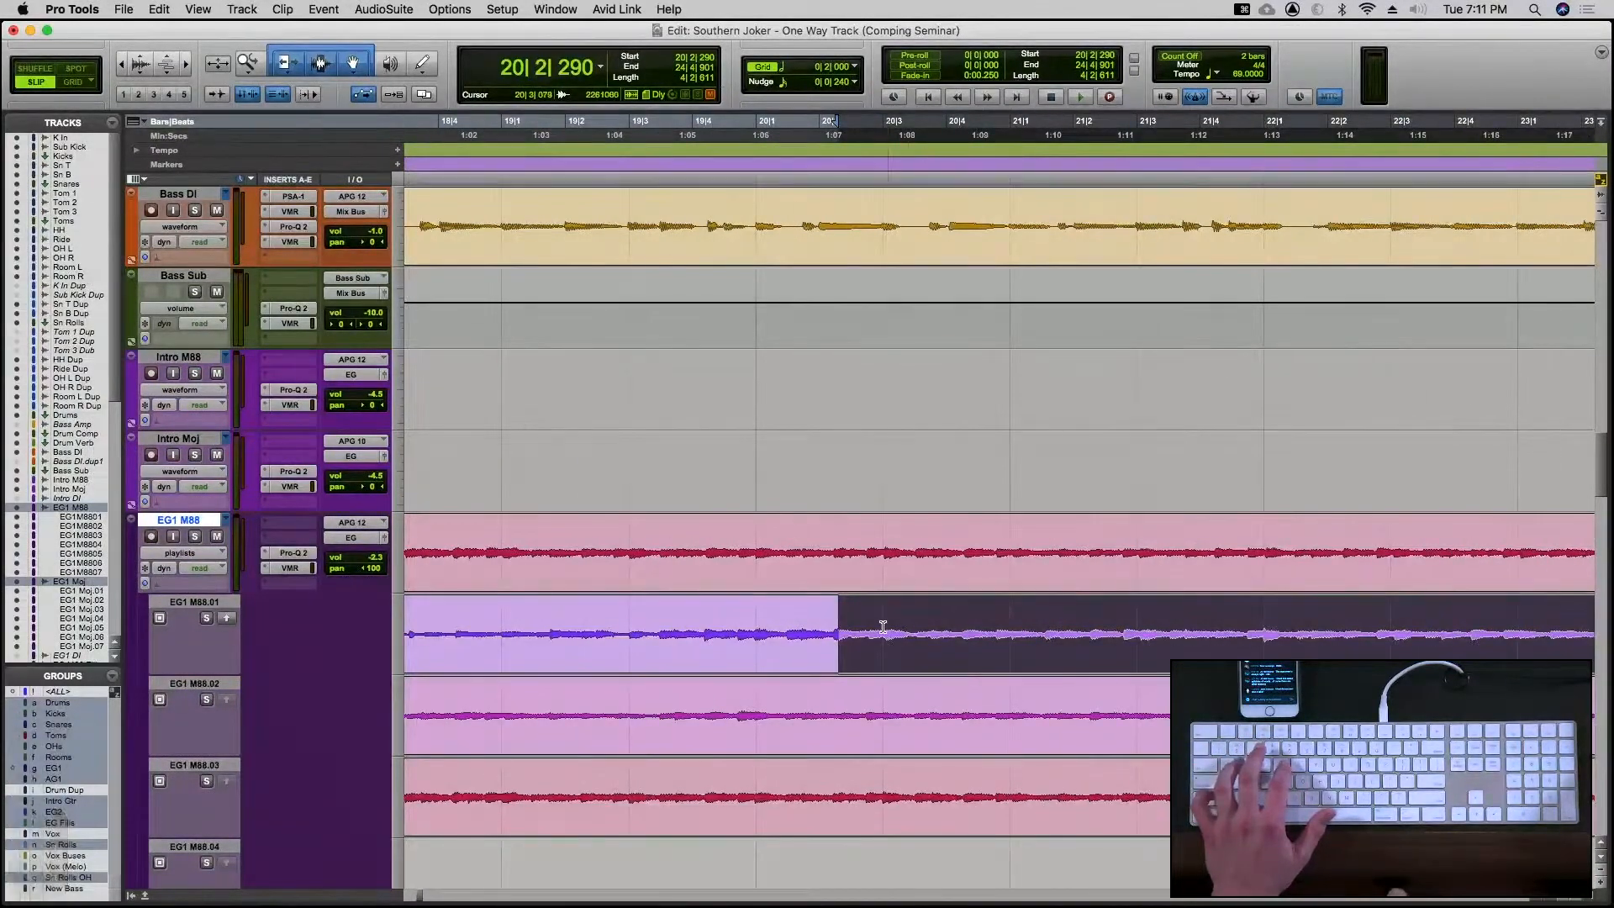
pyautogui.moveTo(882, 626); pyautogui.dragTo(1292, 625)
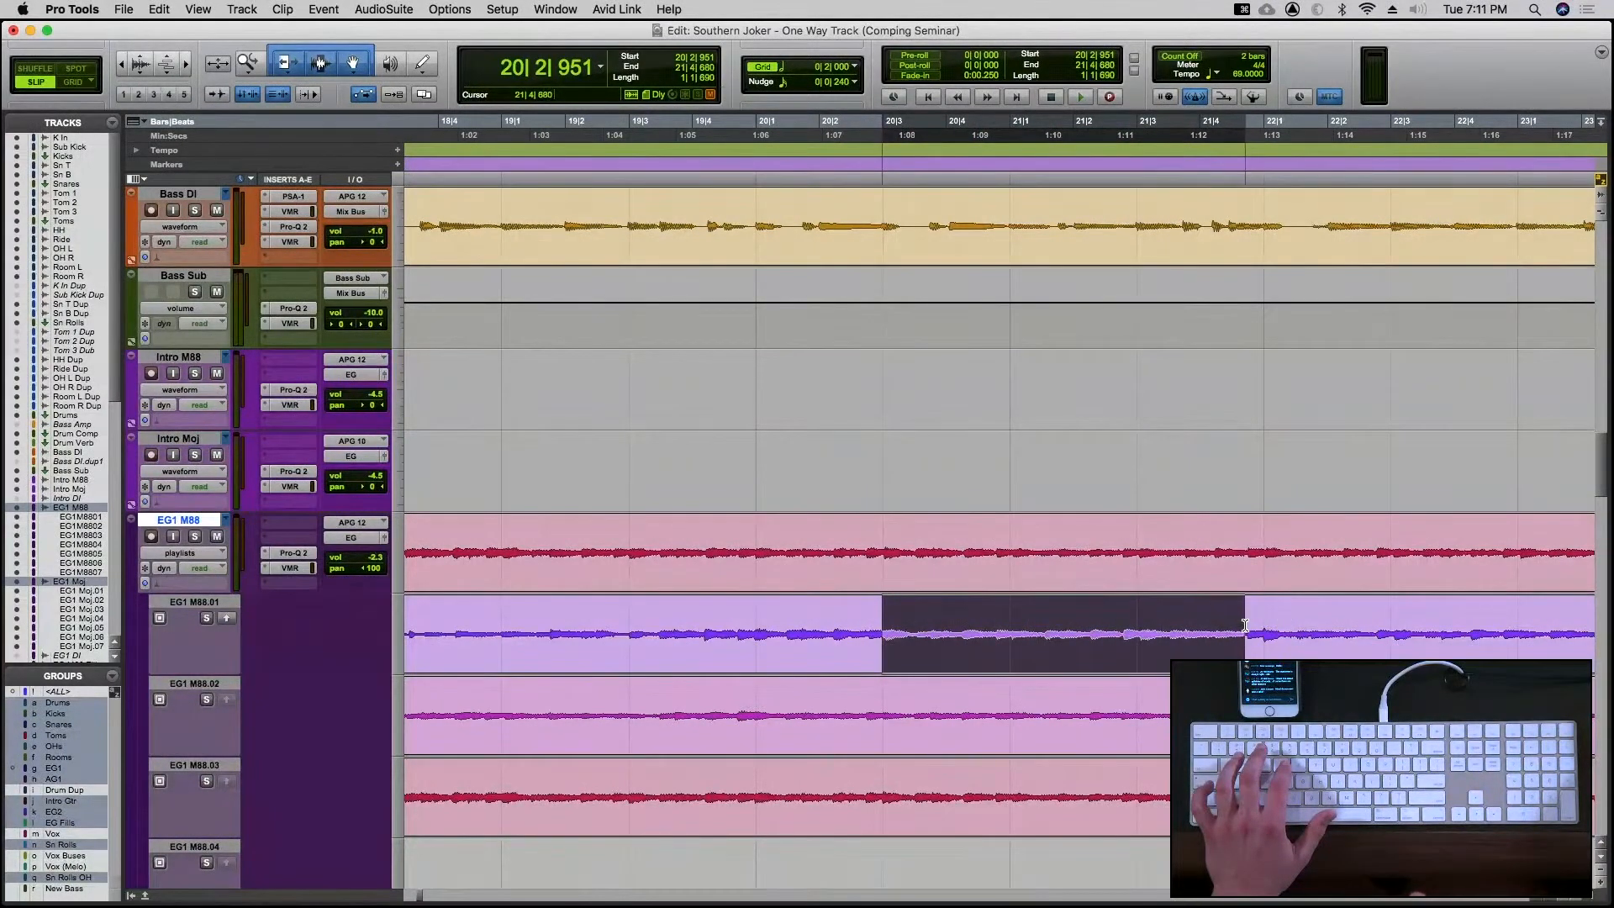
pyautogui.moveTo(1245, 625); pyautogui.dragTo(1245, 625)
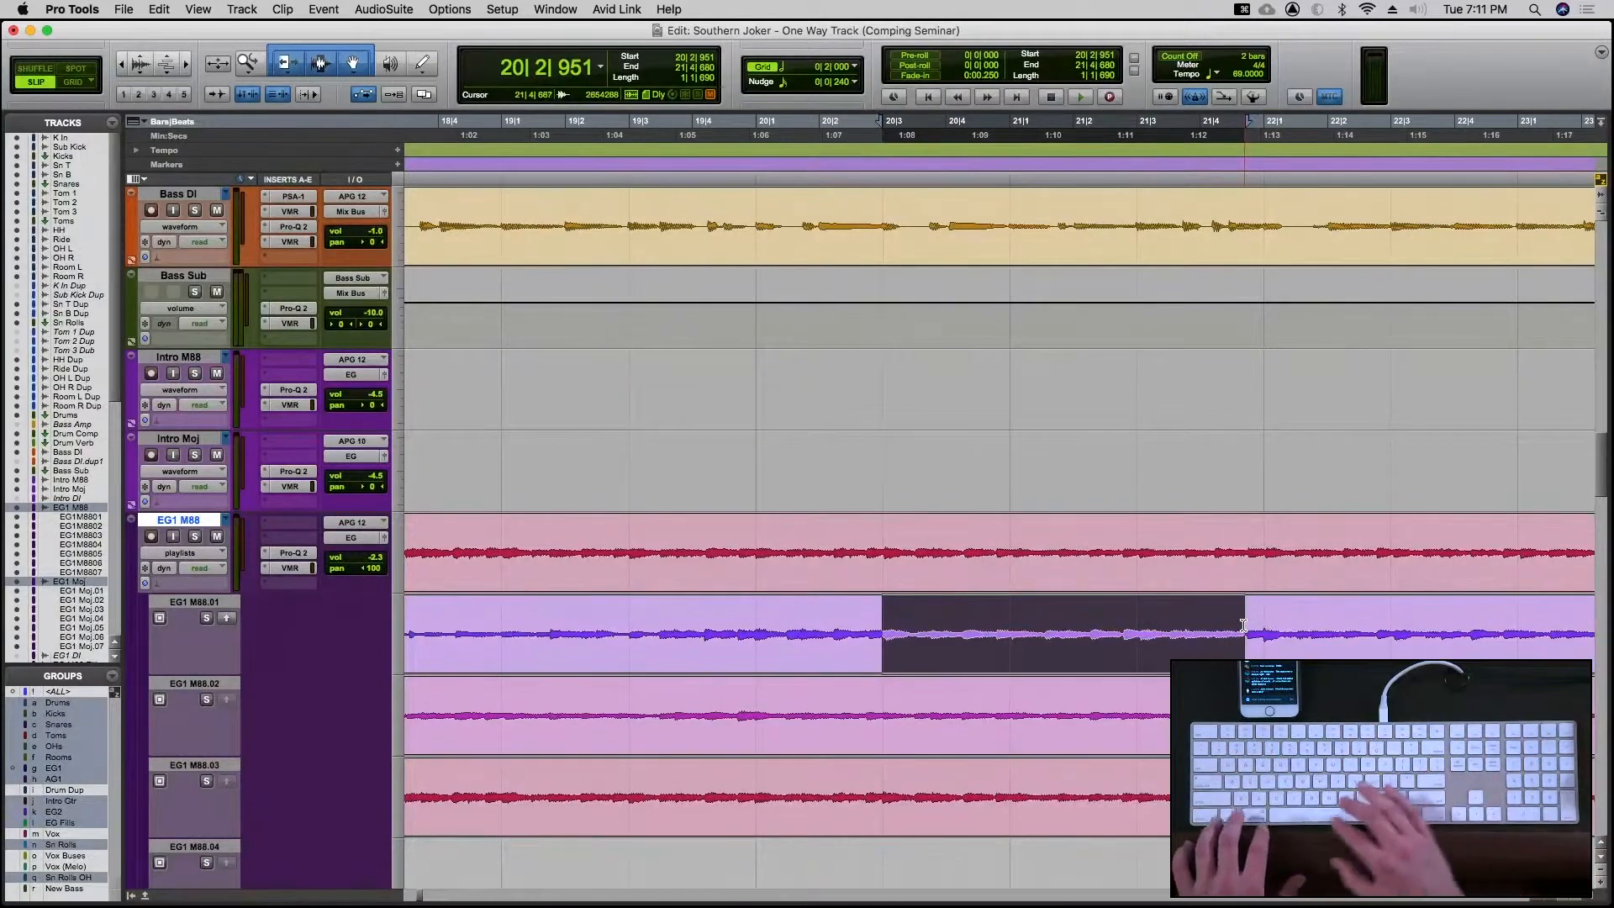
pyautogui.hotkey('ctrl', 'alt', 'v')
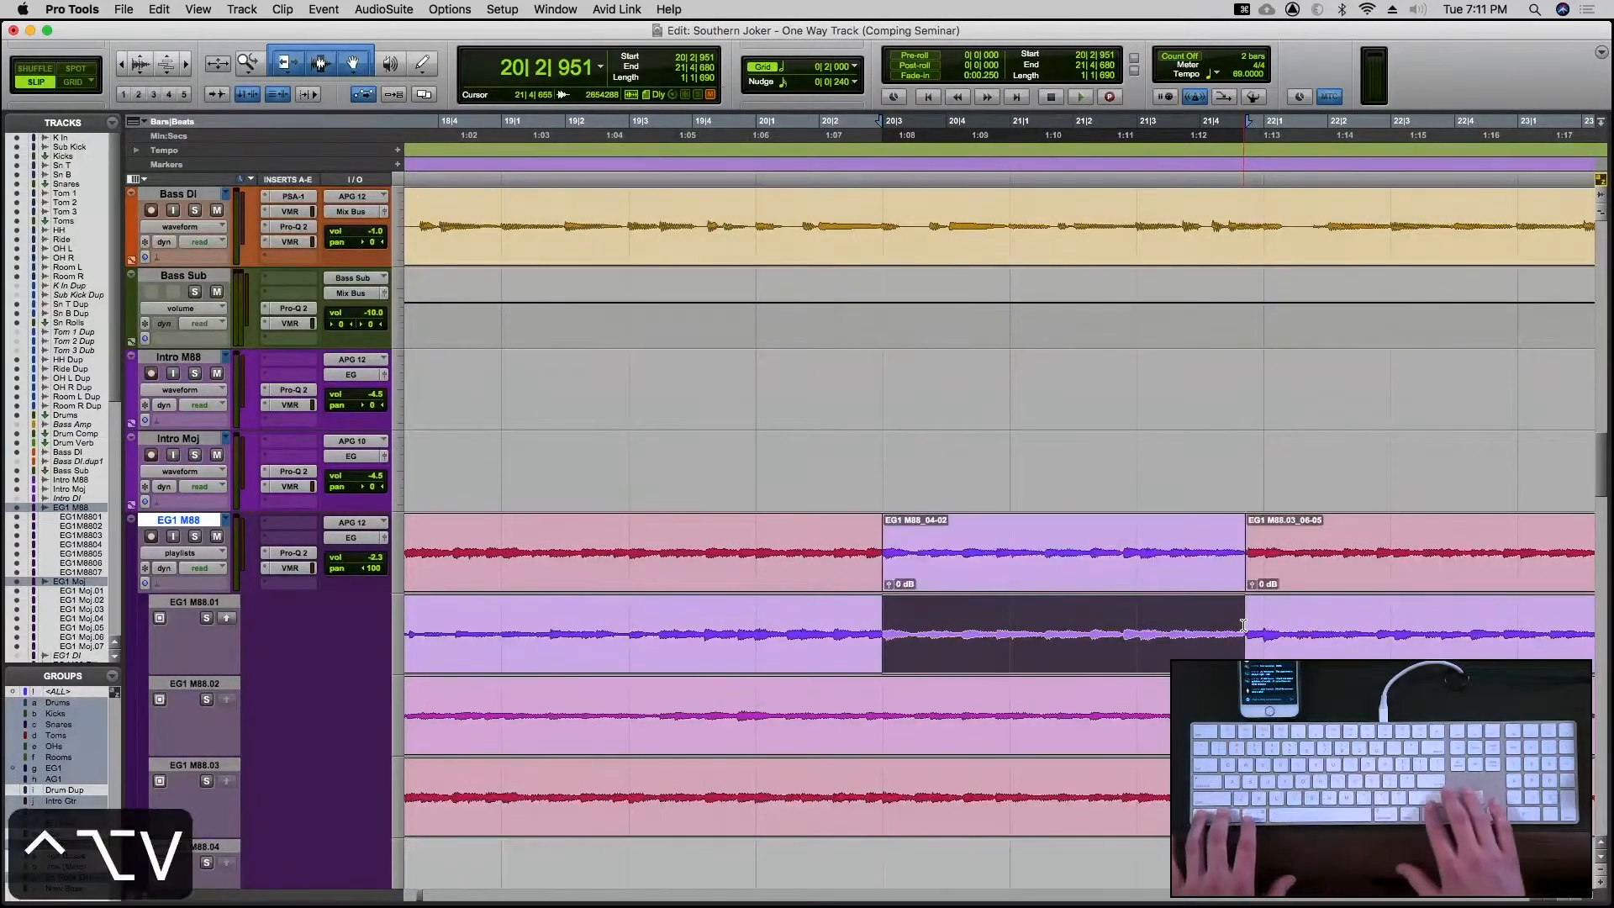
pyautogui.press('p')
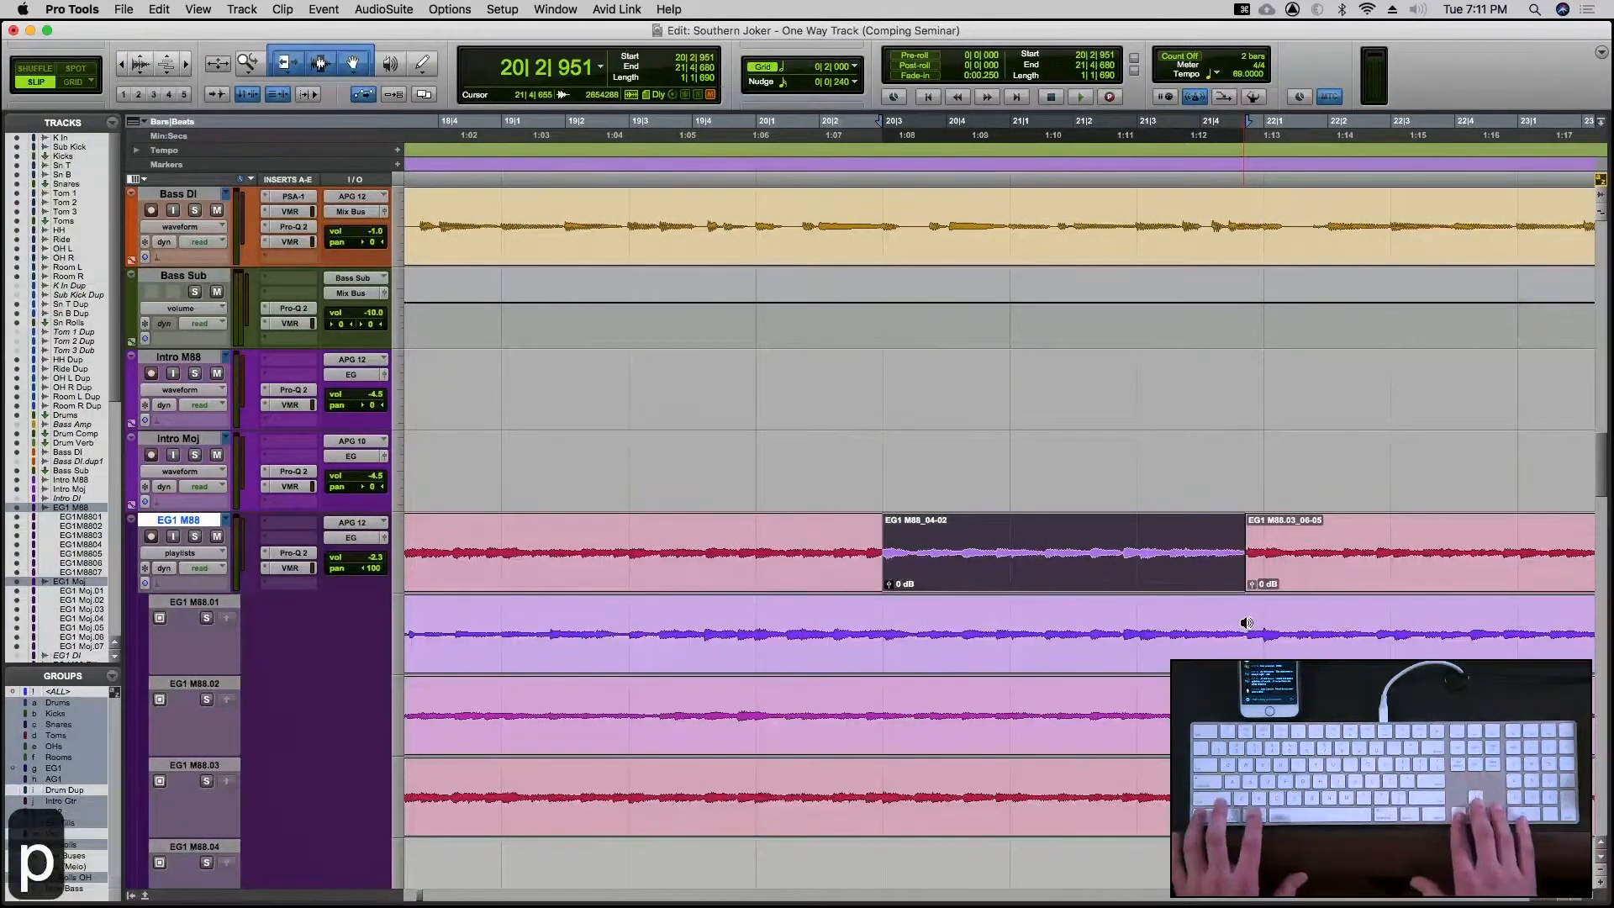
pyautogui.press('ctrl+super+Right')
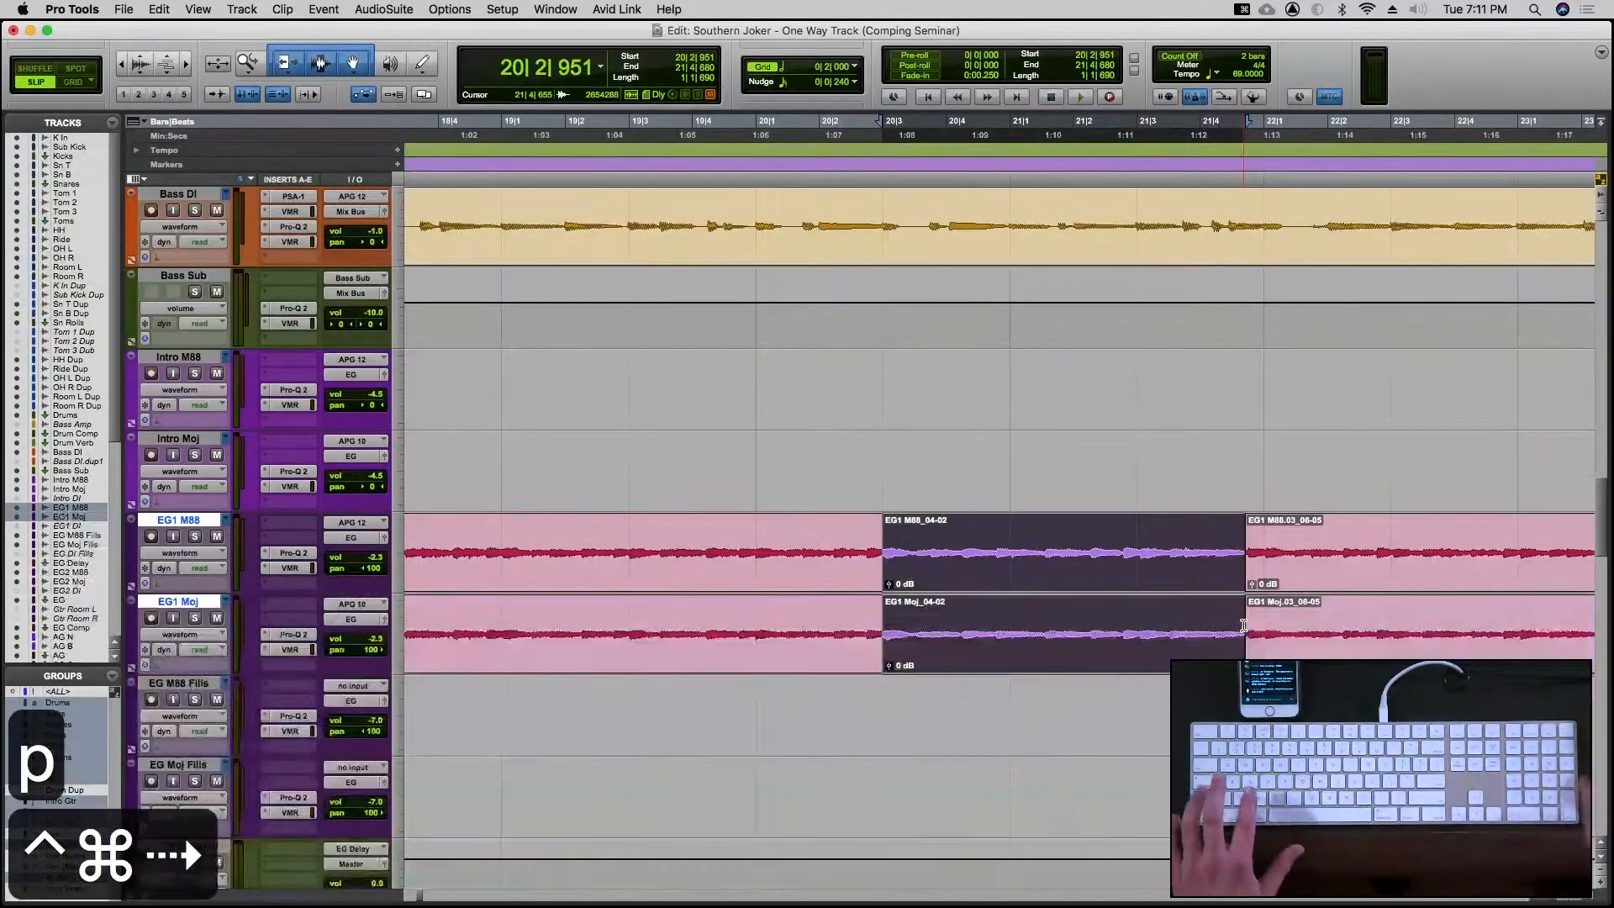
# Solo both EG1 tracks and play across the start of the inserted clips from several points shortly before the edit
pyautogui.click(849, 535)
pyautogui.hotkey('shift', 's')
pyautogui.press('space')
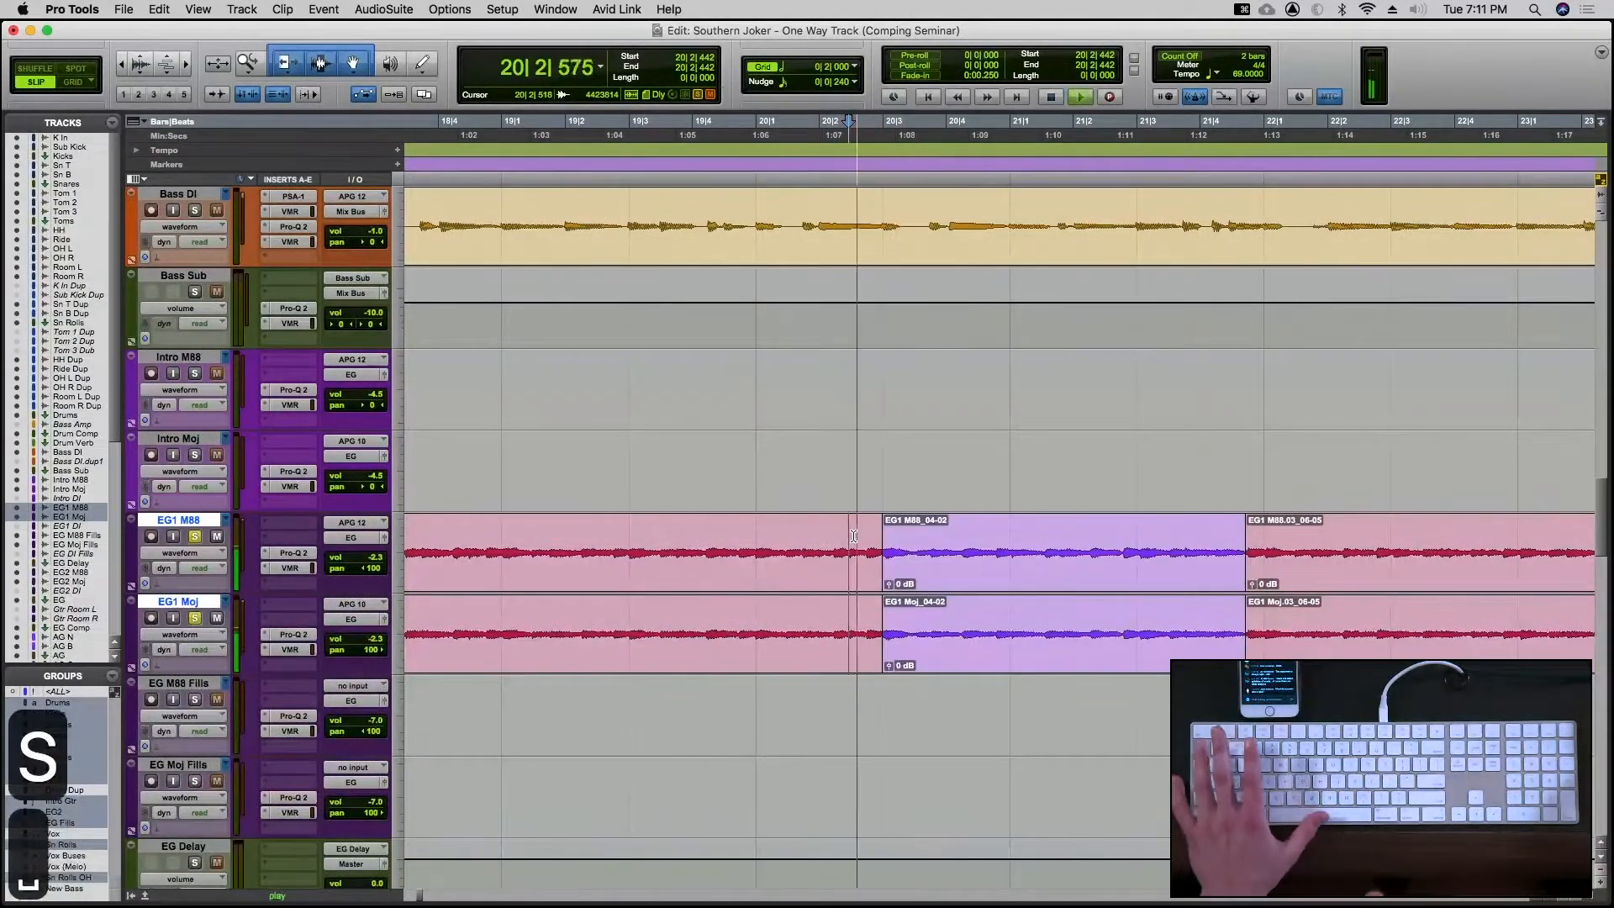
pyautogui.press('space')
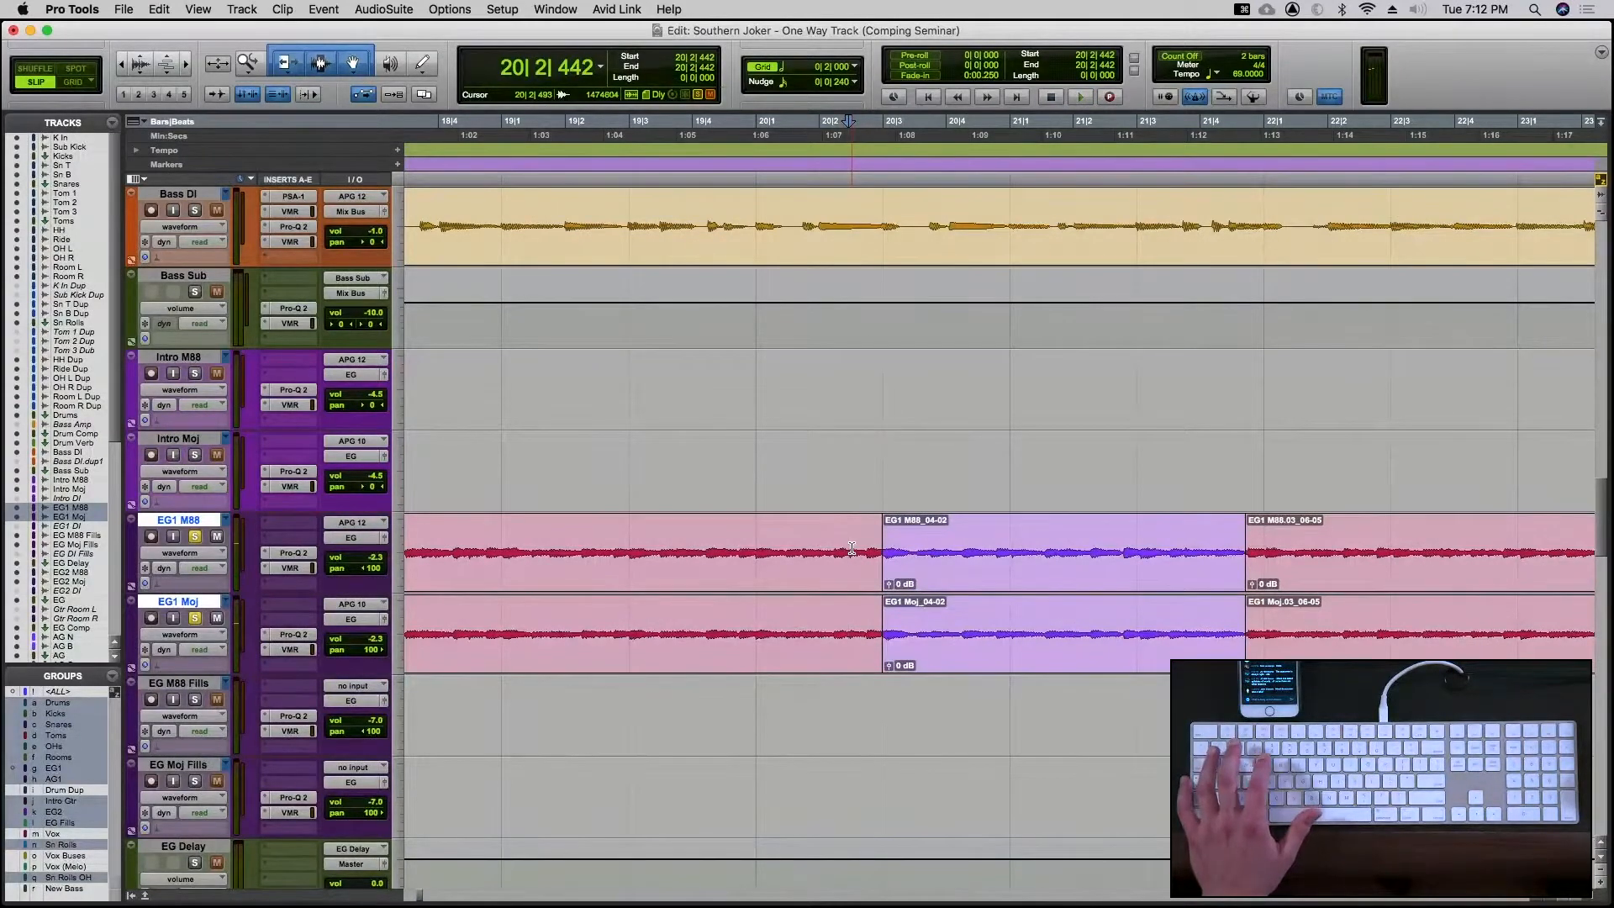
pyautogui.press('t')
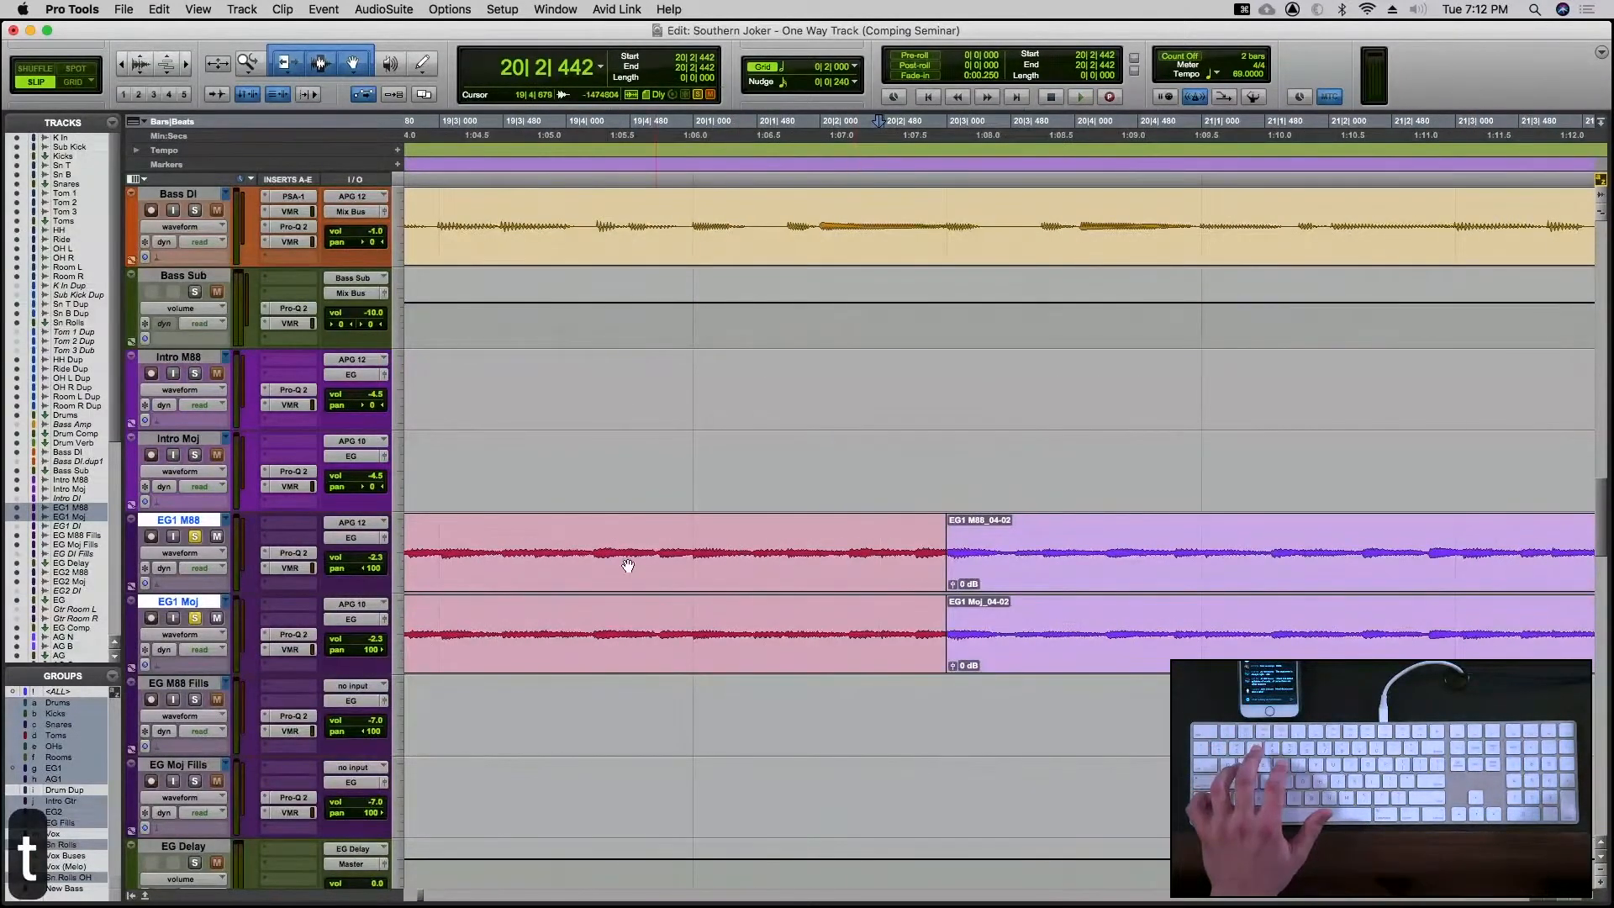
pyautogui.hscroll(3, 628, 564)
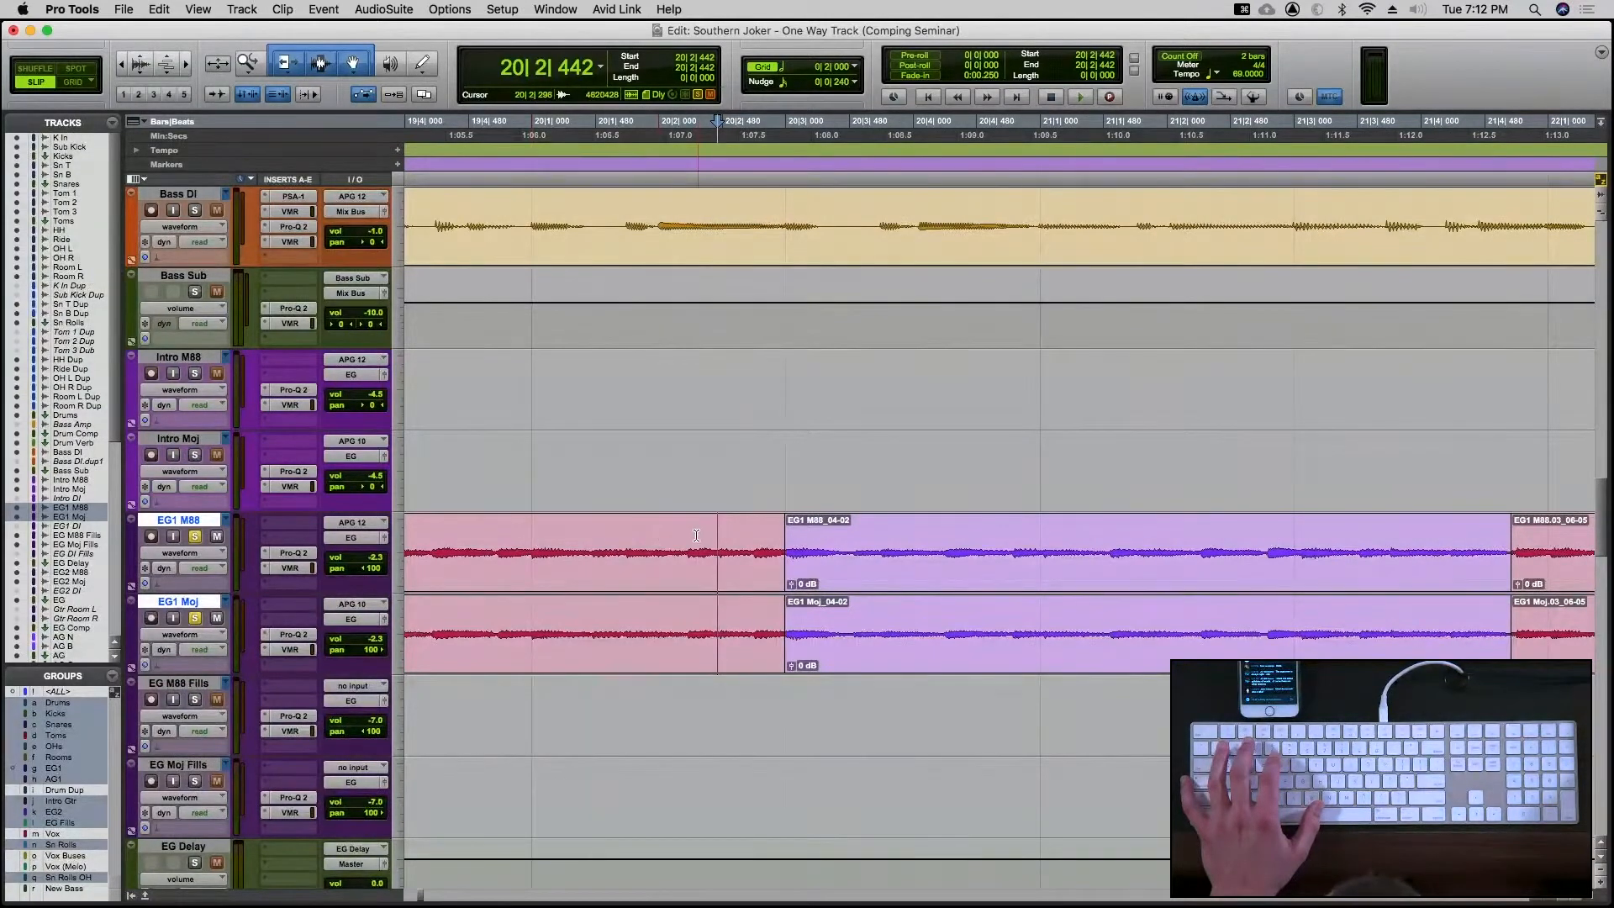
pyautogui.press('space')
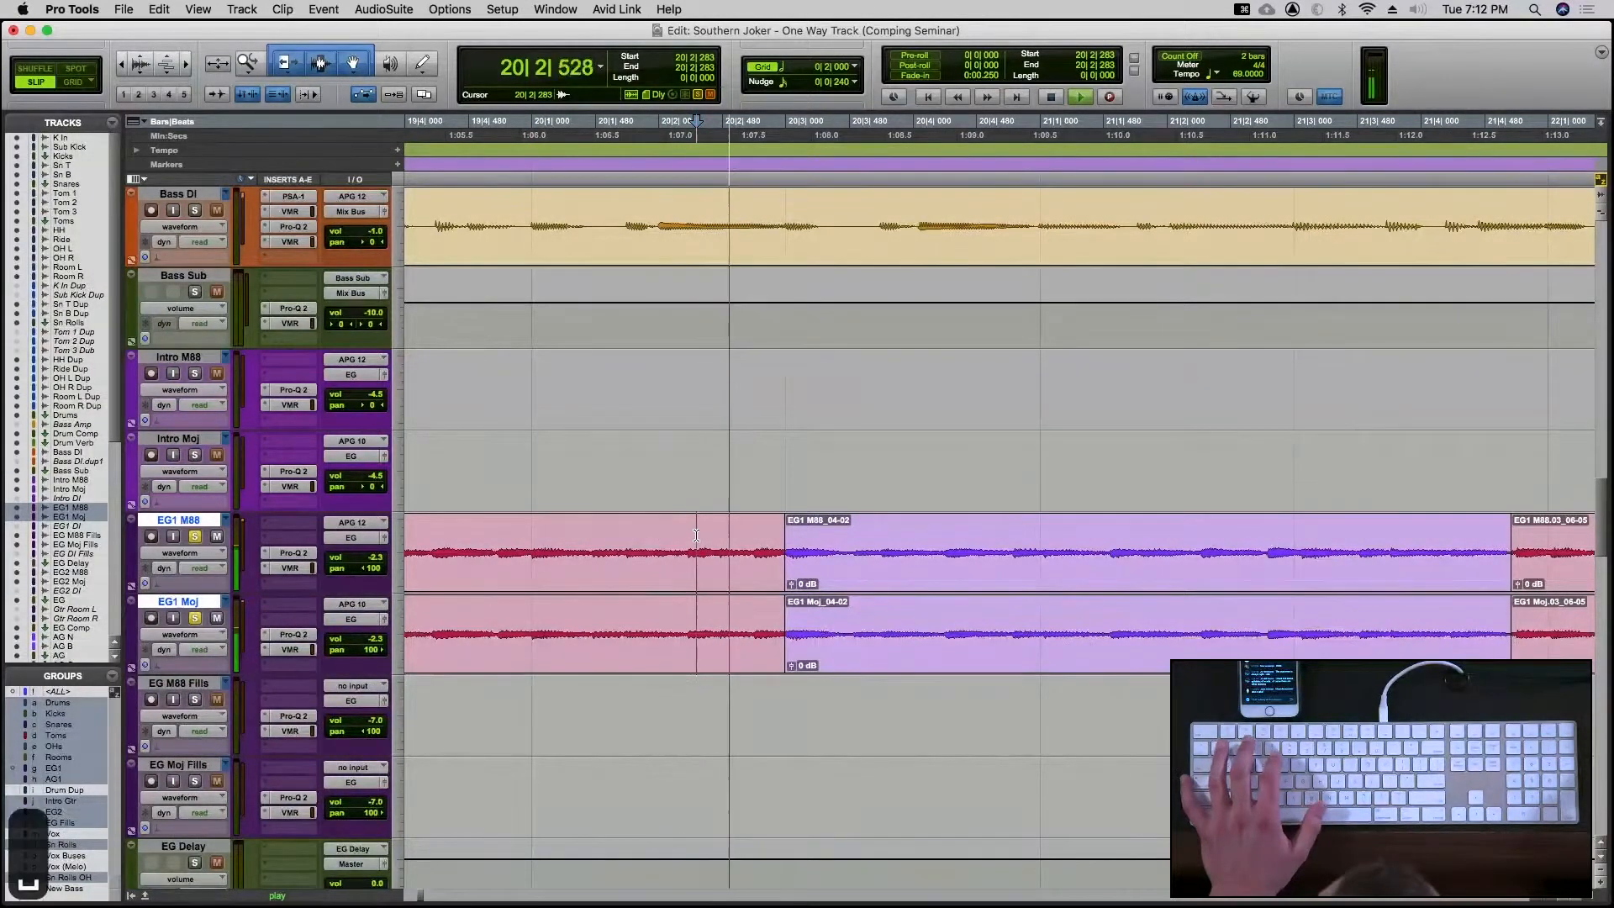
pyautogui.press('space')
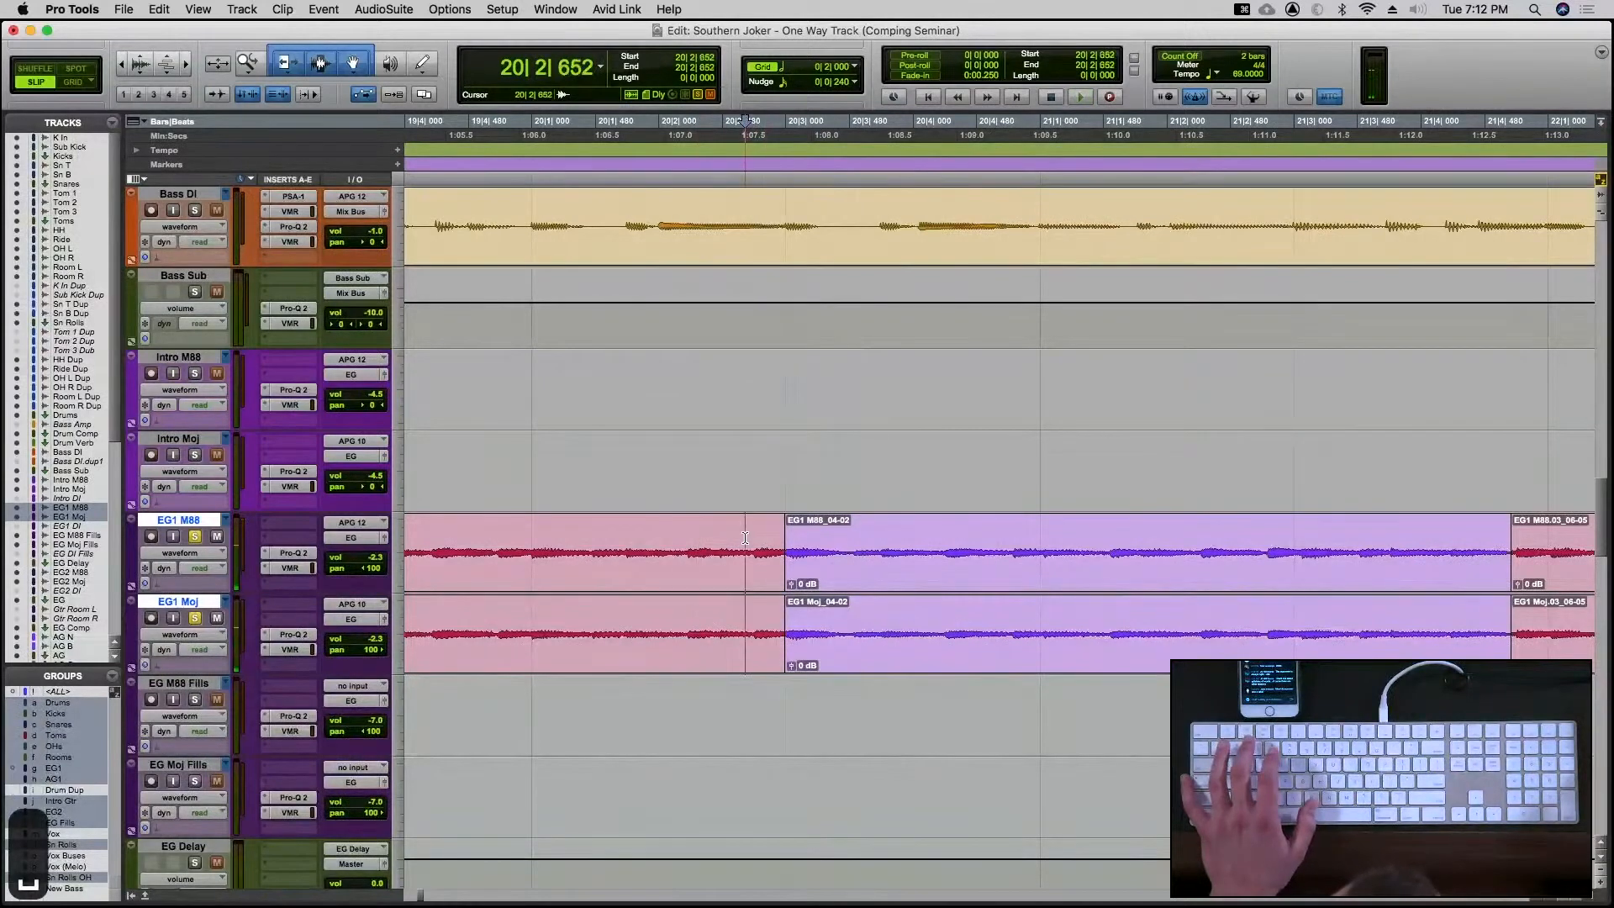
pyautogui.press('space')
pyautogui.press('space')
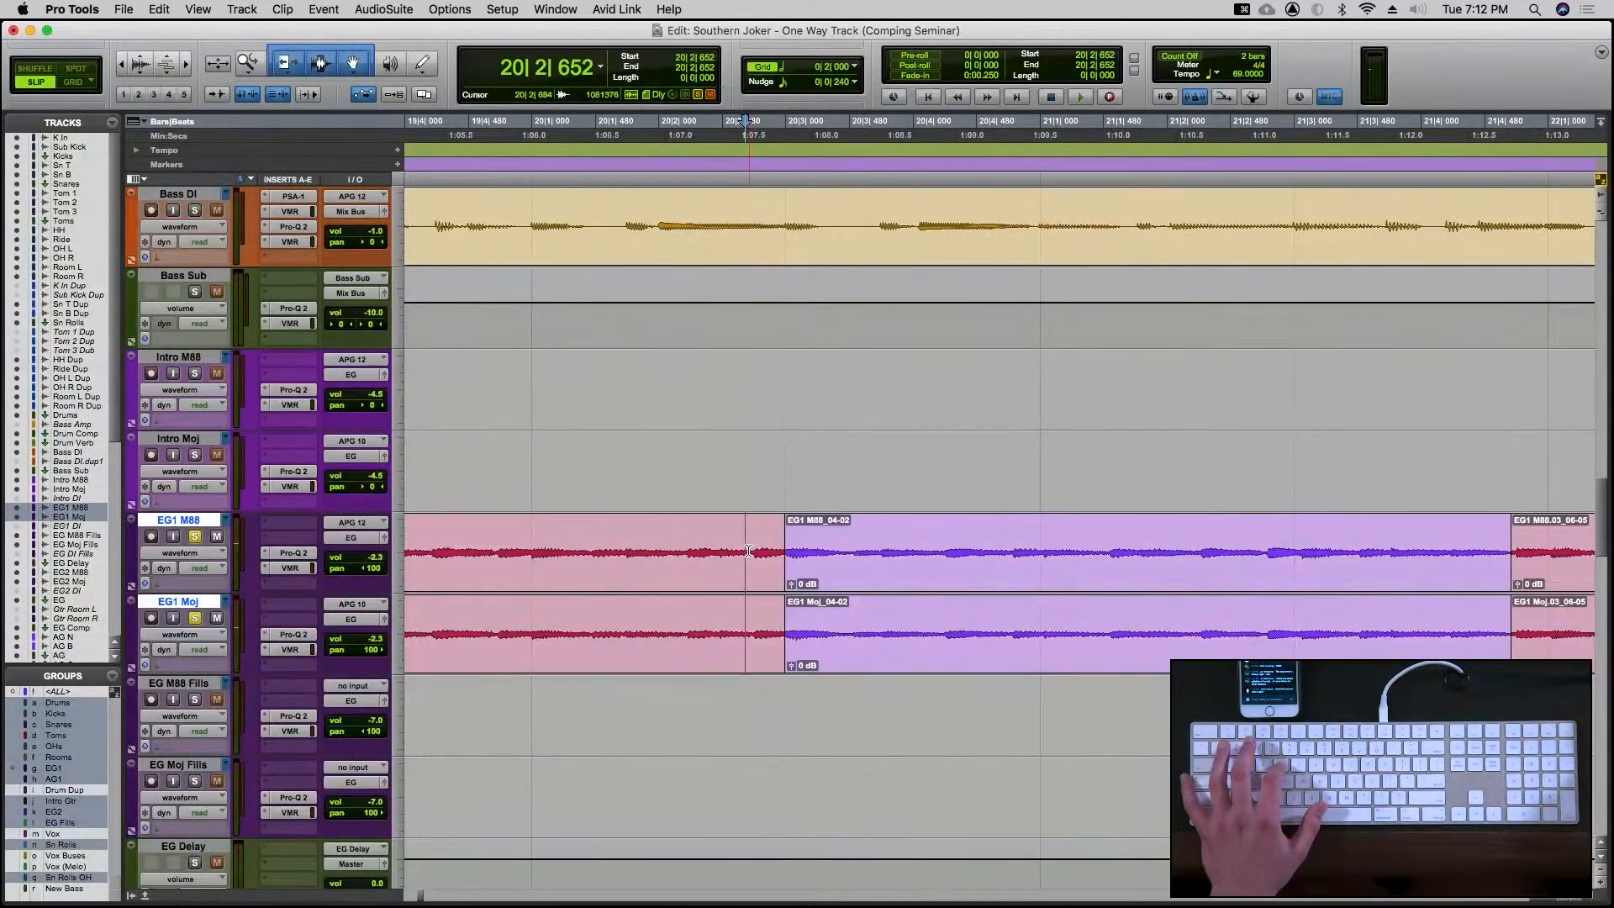
# Crossfade both edit points of the inserted EG1 clips and play through them from about 20|1|392
pyautogui.moveTo(749, 552); pyautogui.dragTo(1545, 562)
pyautogui.press('super+f')
pyautogui.press('Return')
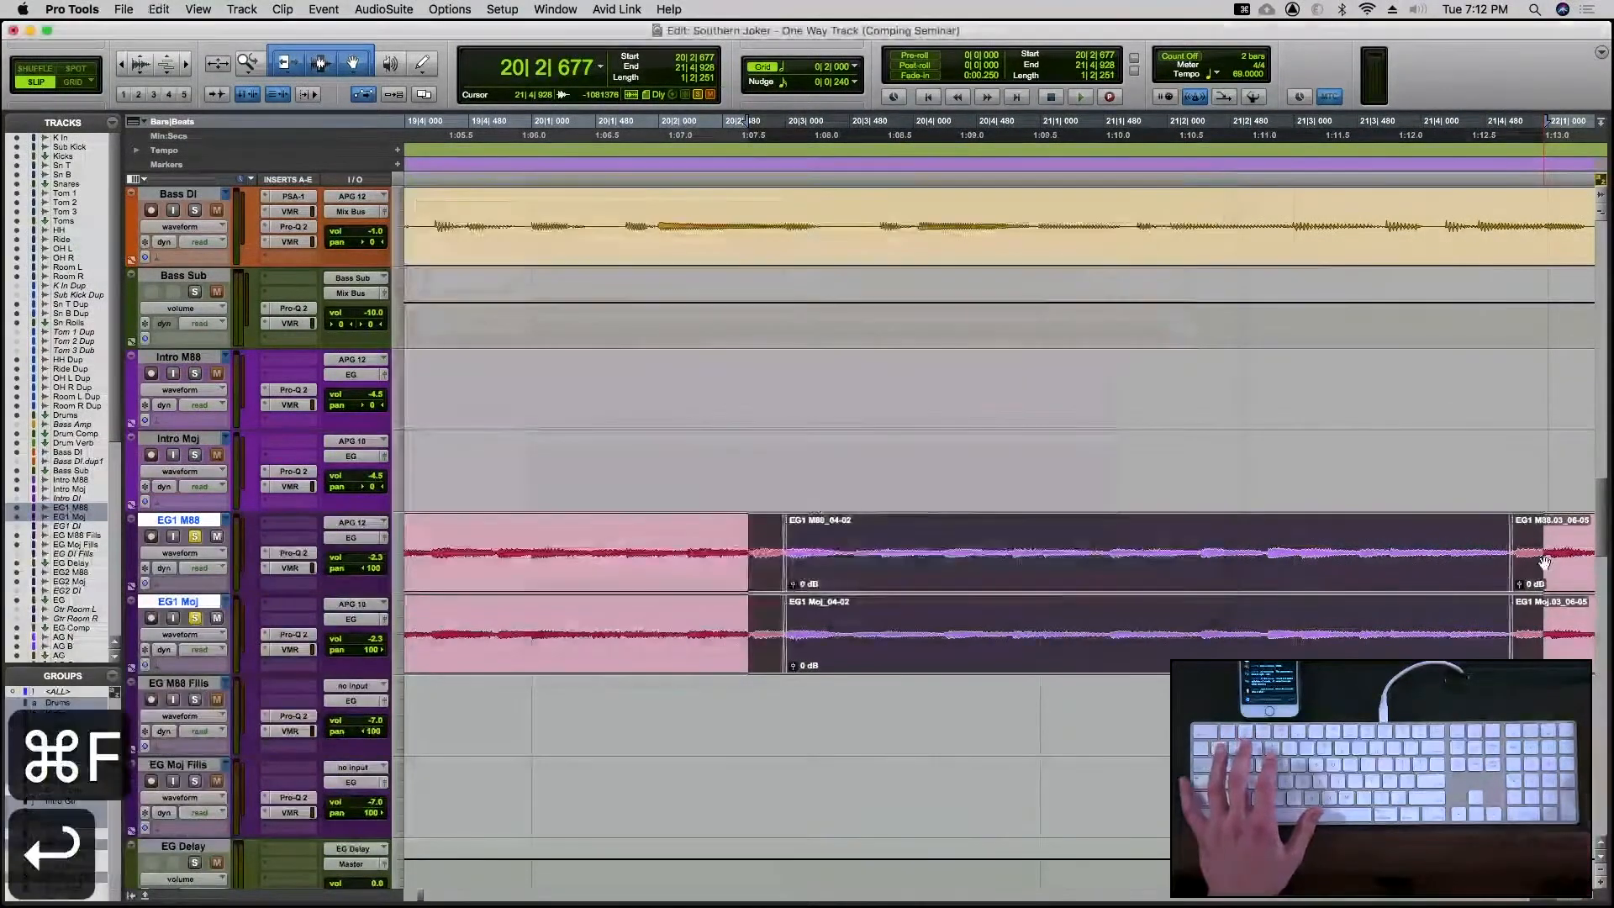
pyautogui.press('space')
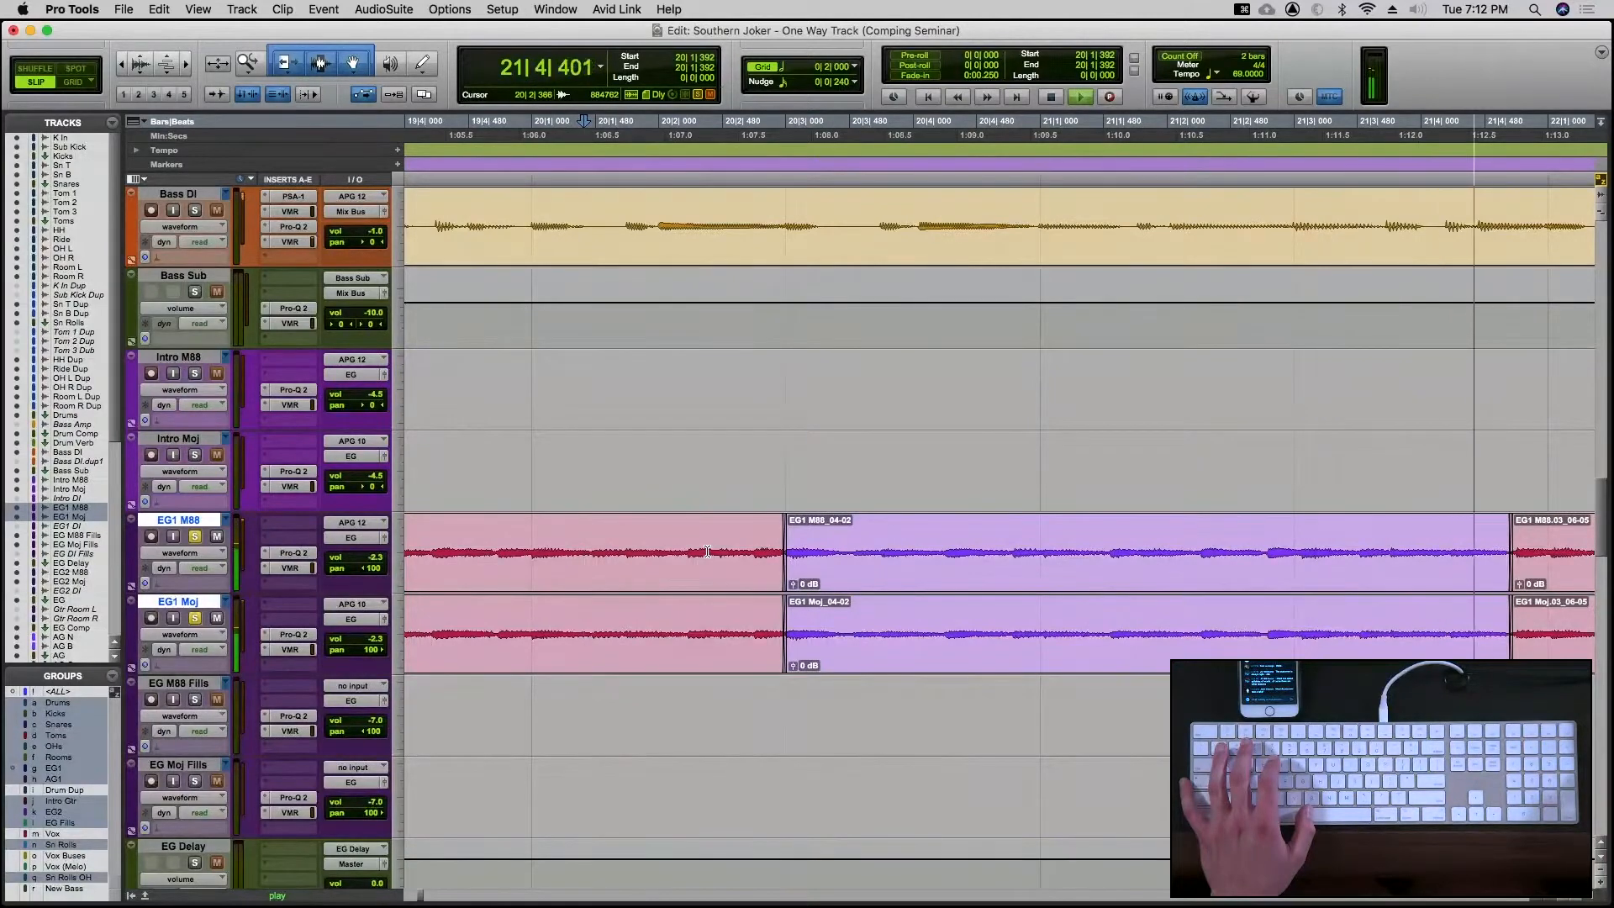
pyautogui.press('space')
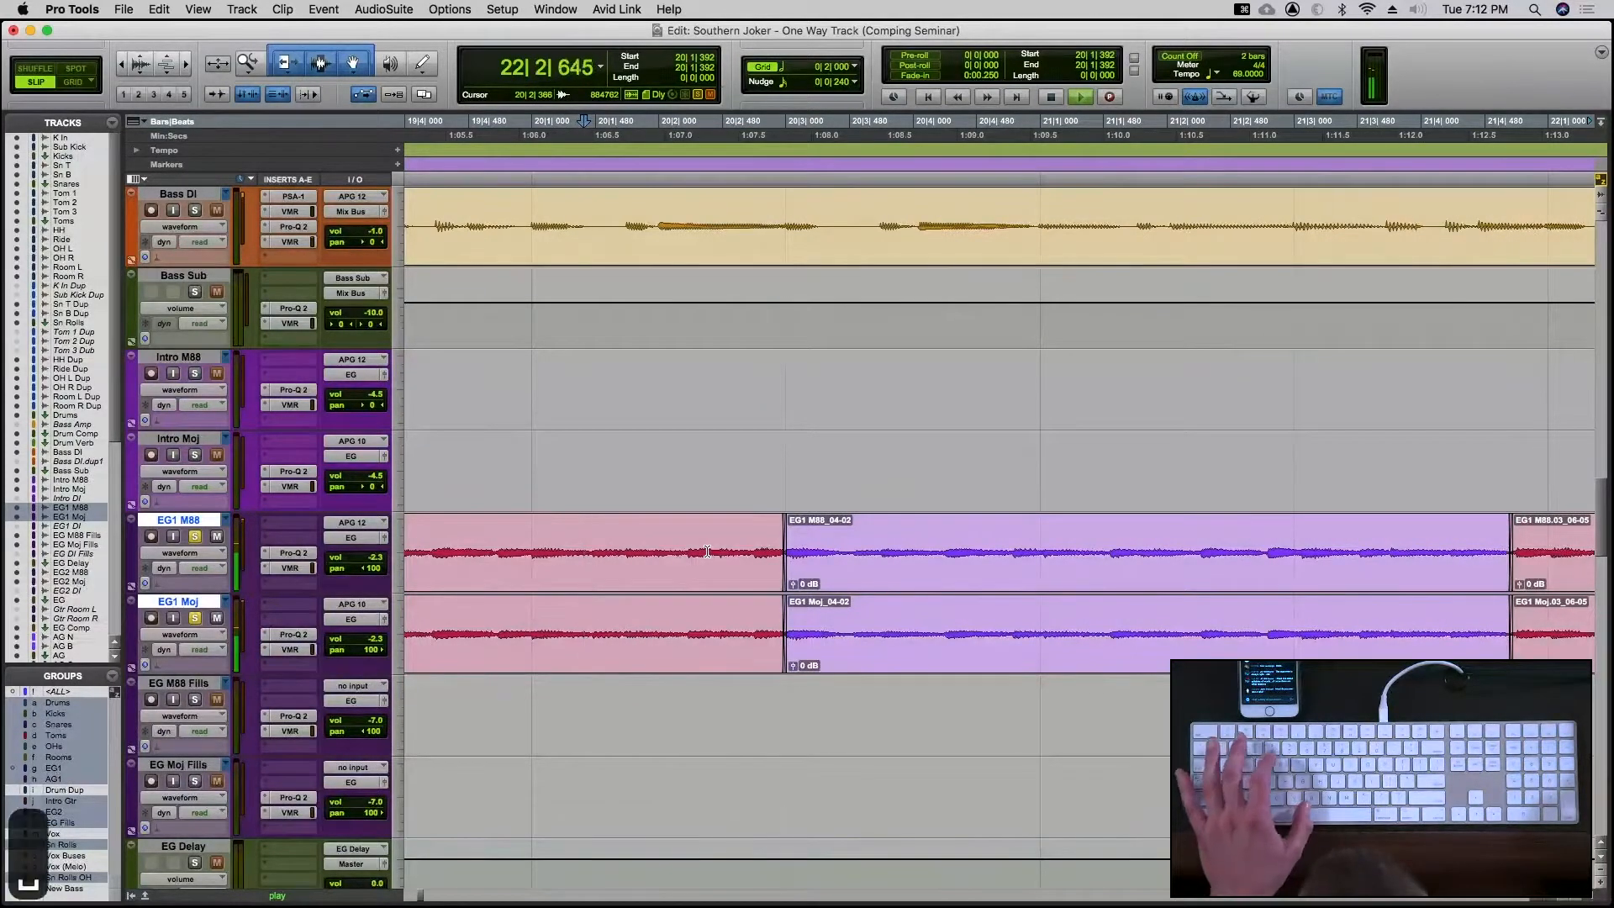
# Delete the crossfades at the start of the inserted EG1 clips and undo the deletion
pyautogui.press('r')
pyautogui.press('r')
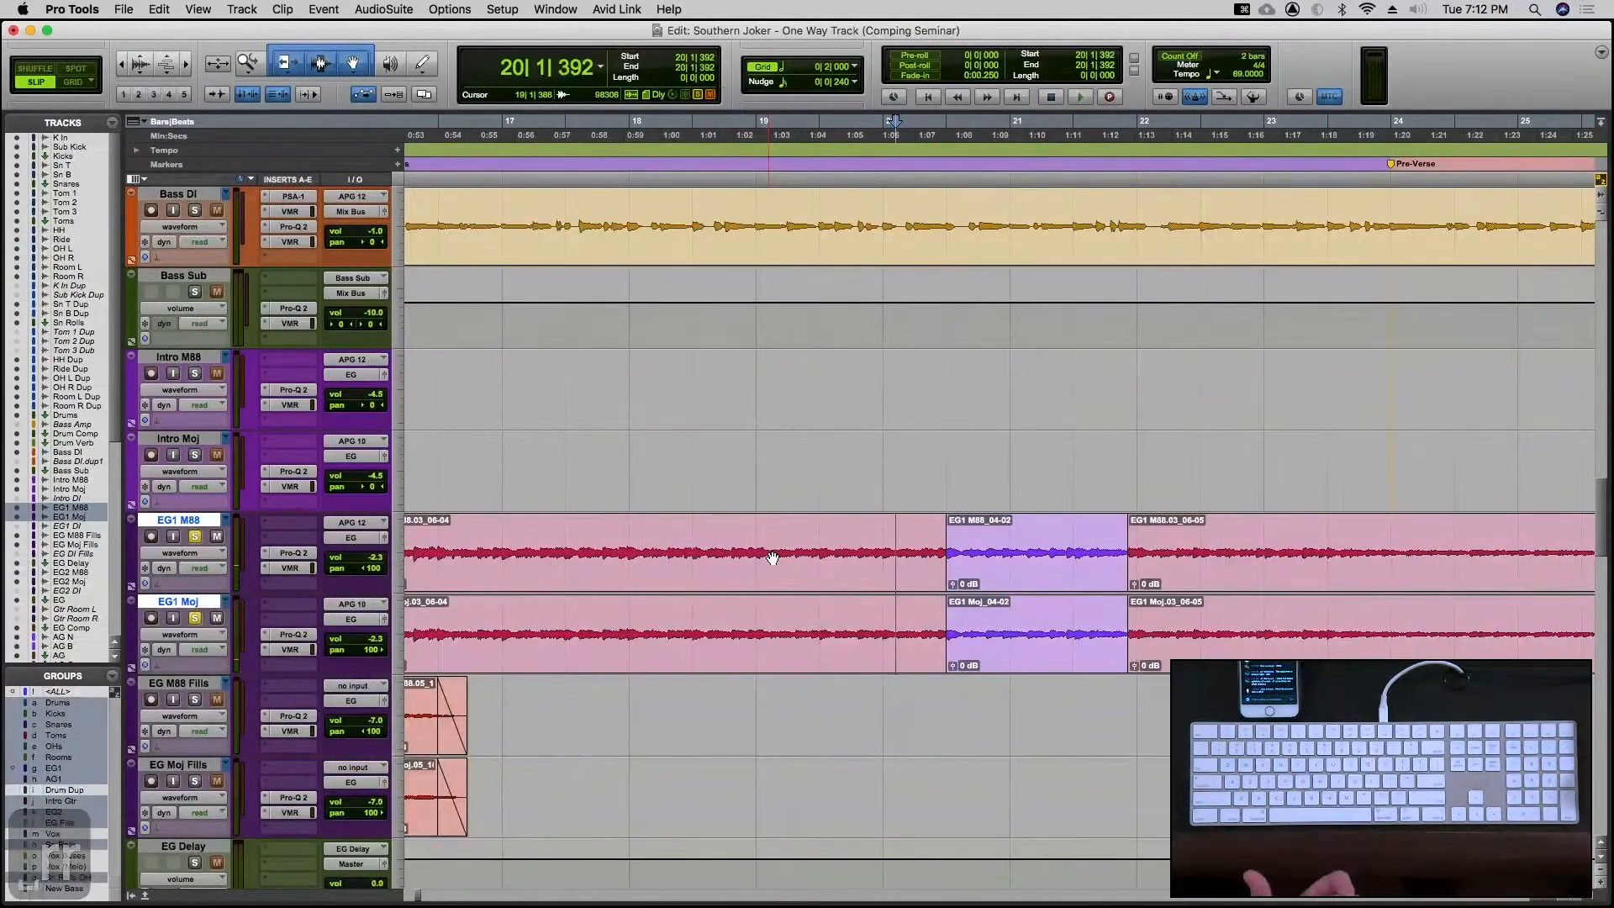
pyautogui.click(993, 574)
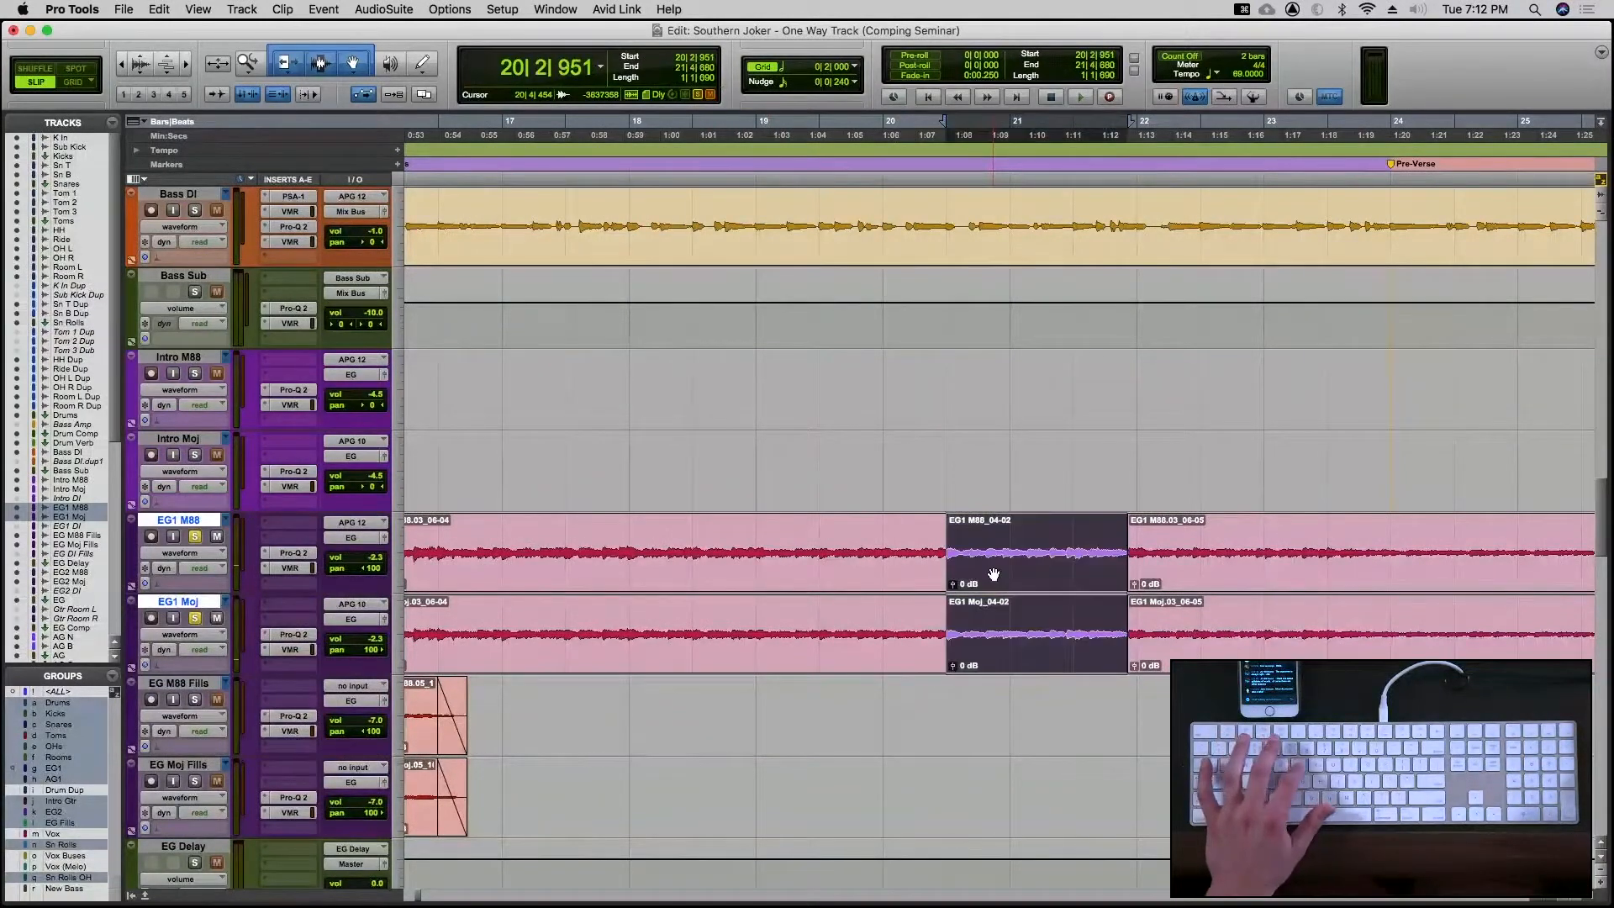
pyautogui.press('t')
pyautogui.press('t')
pyautogui.press('t')
pyautogui.press('t')
pyautogui.press('t')
pyautogui.click(1003, 578)
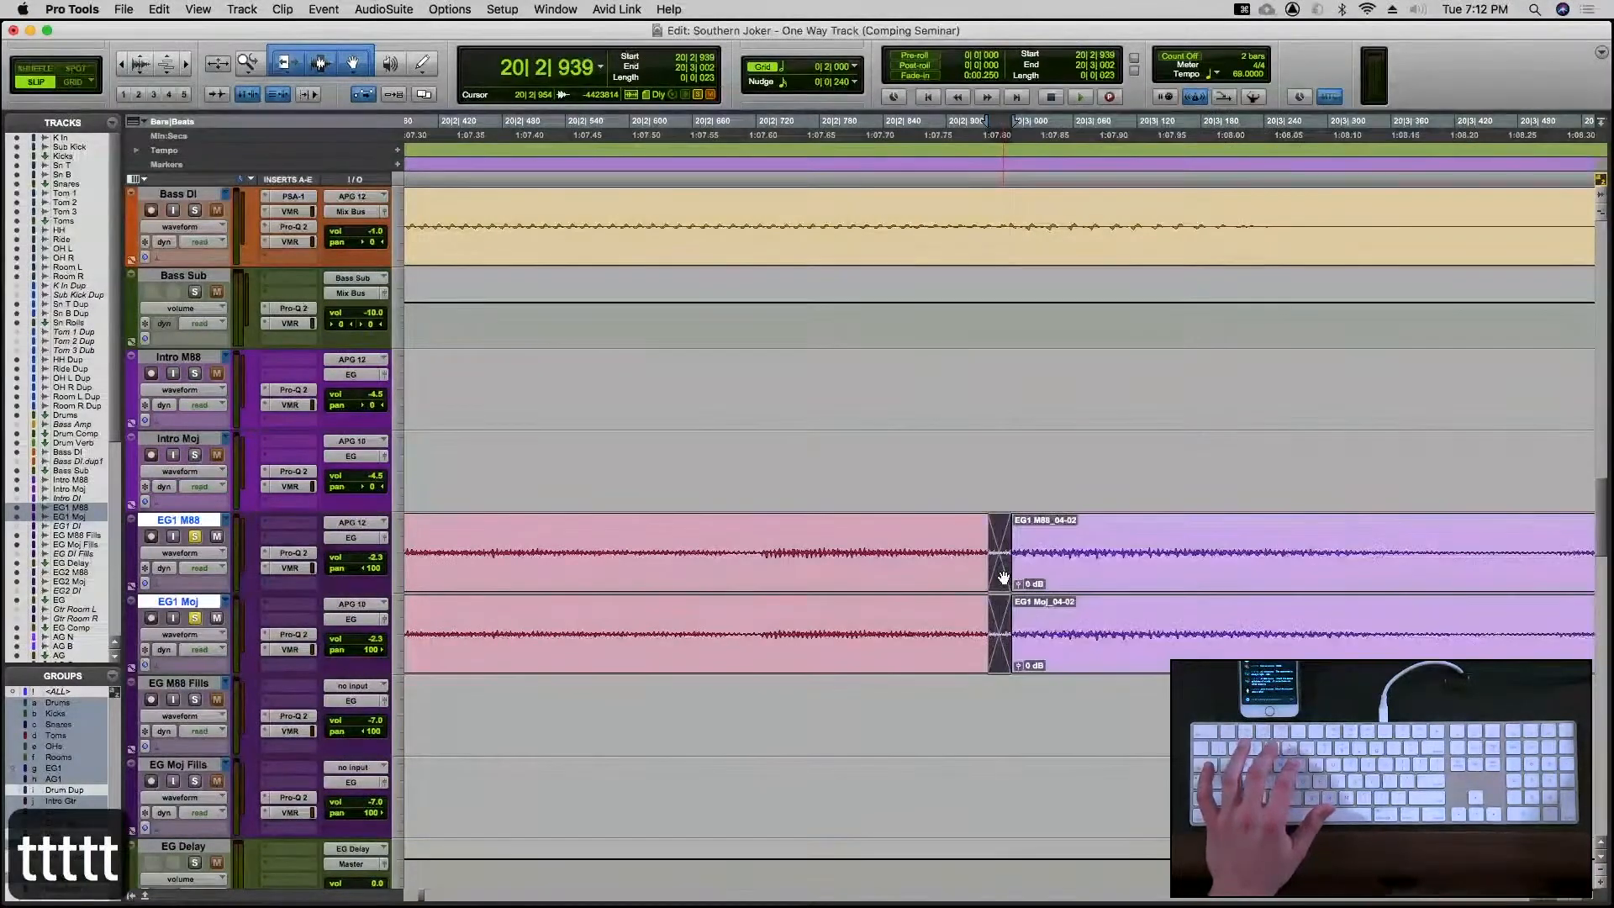
pyautogui.press('Delete')
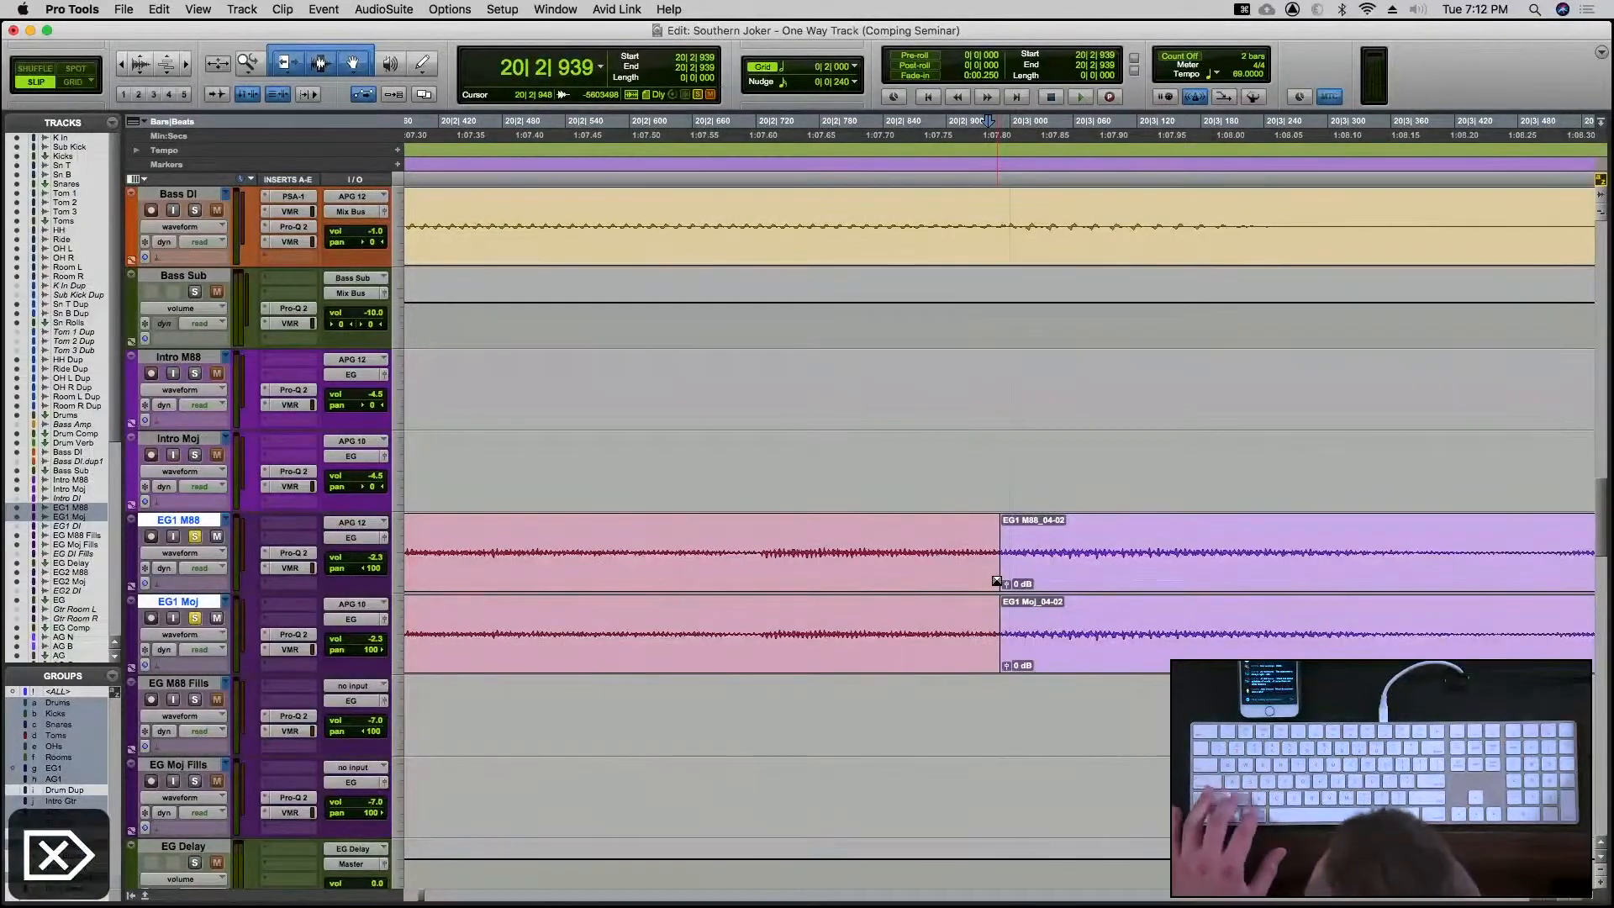
pyautogui.press('super+z')
# Move the crossfades at the start of the inserted EG1 clips to about 20|2|935 and play across the edit
pyautogui.moveTo(961, 582); pyautogui.dragTo(995, 524)
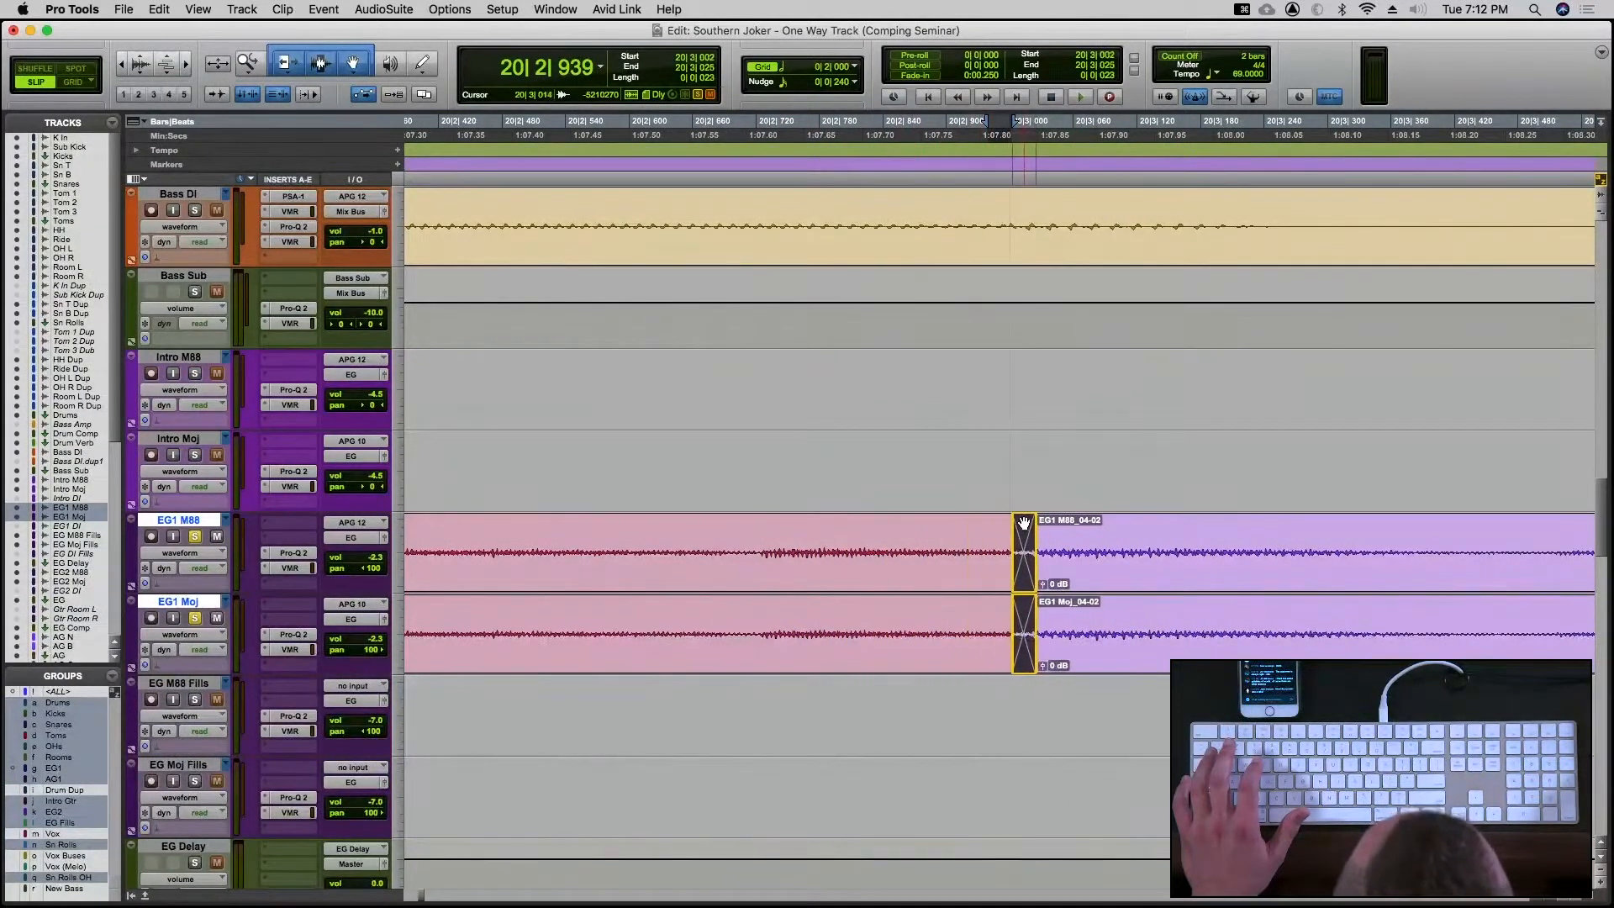
pyautogui.press('r')
pyautogui.press('r')
pyautogui.press('r')
pyautogui.press('r')
pyautogui.press('r')
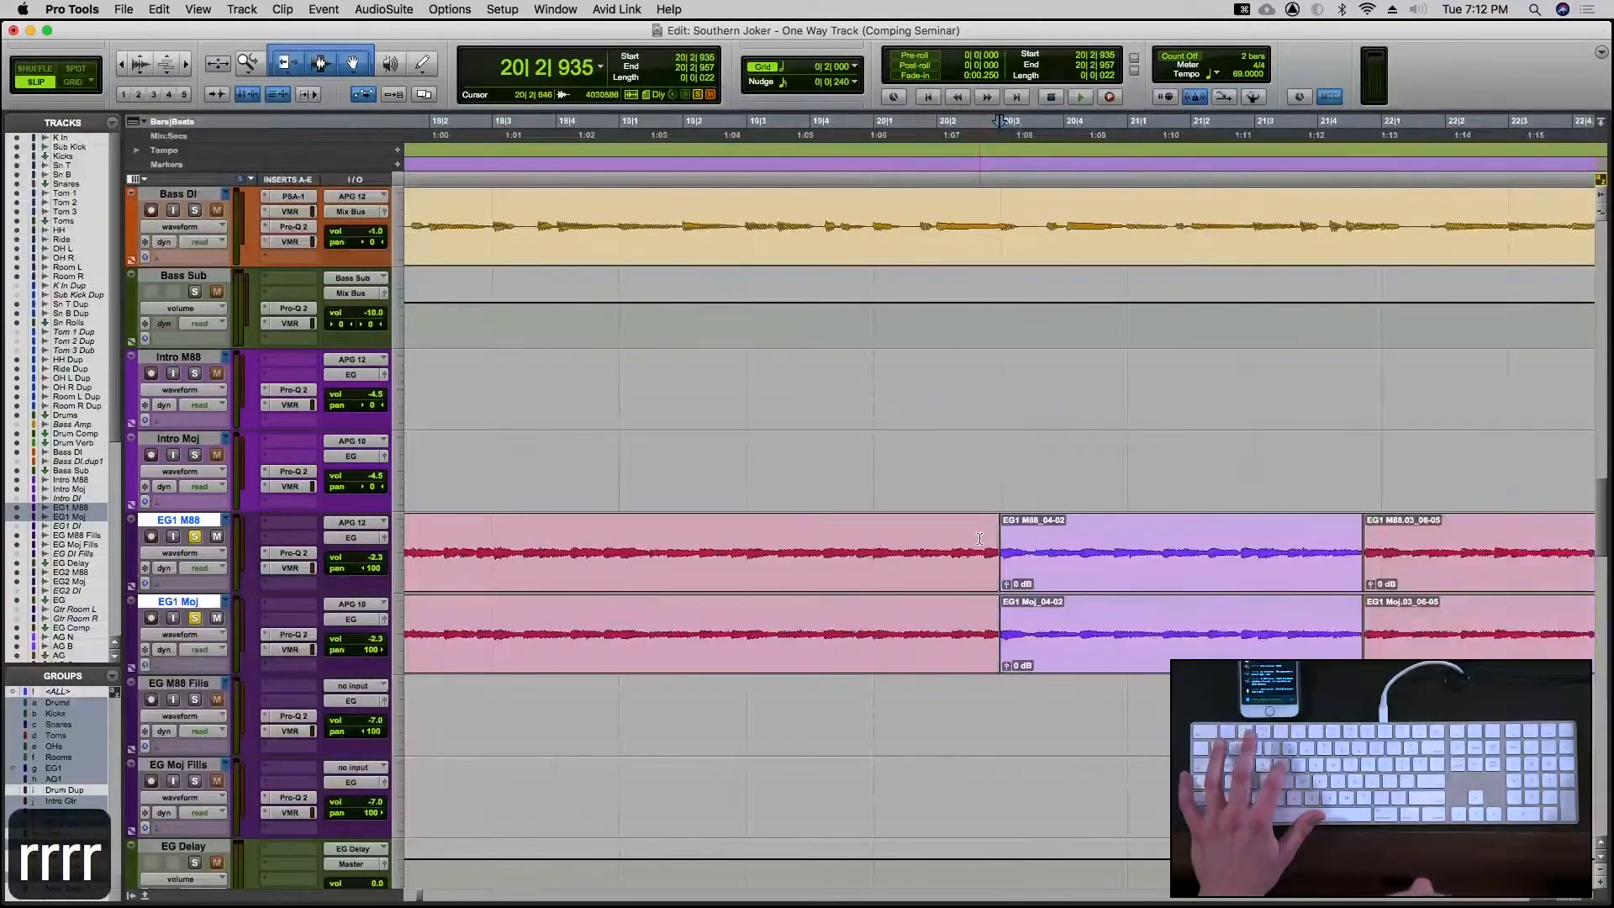
pyautogui.click(950, 543)
pyautogui.press('space')
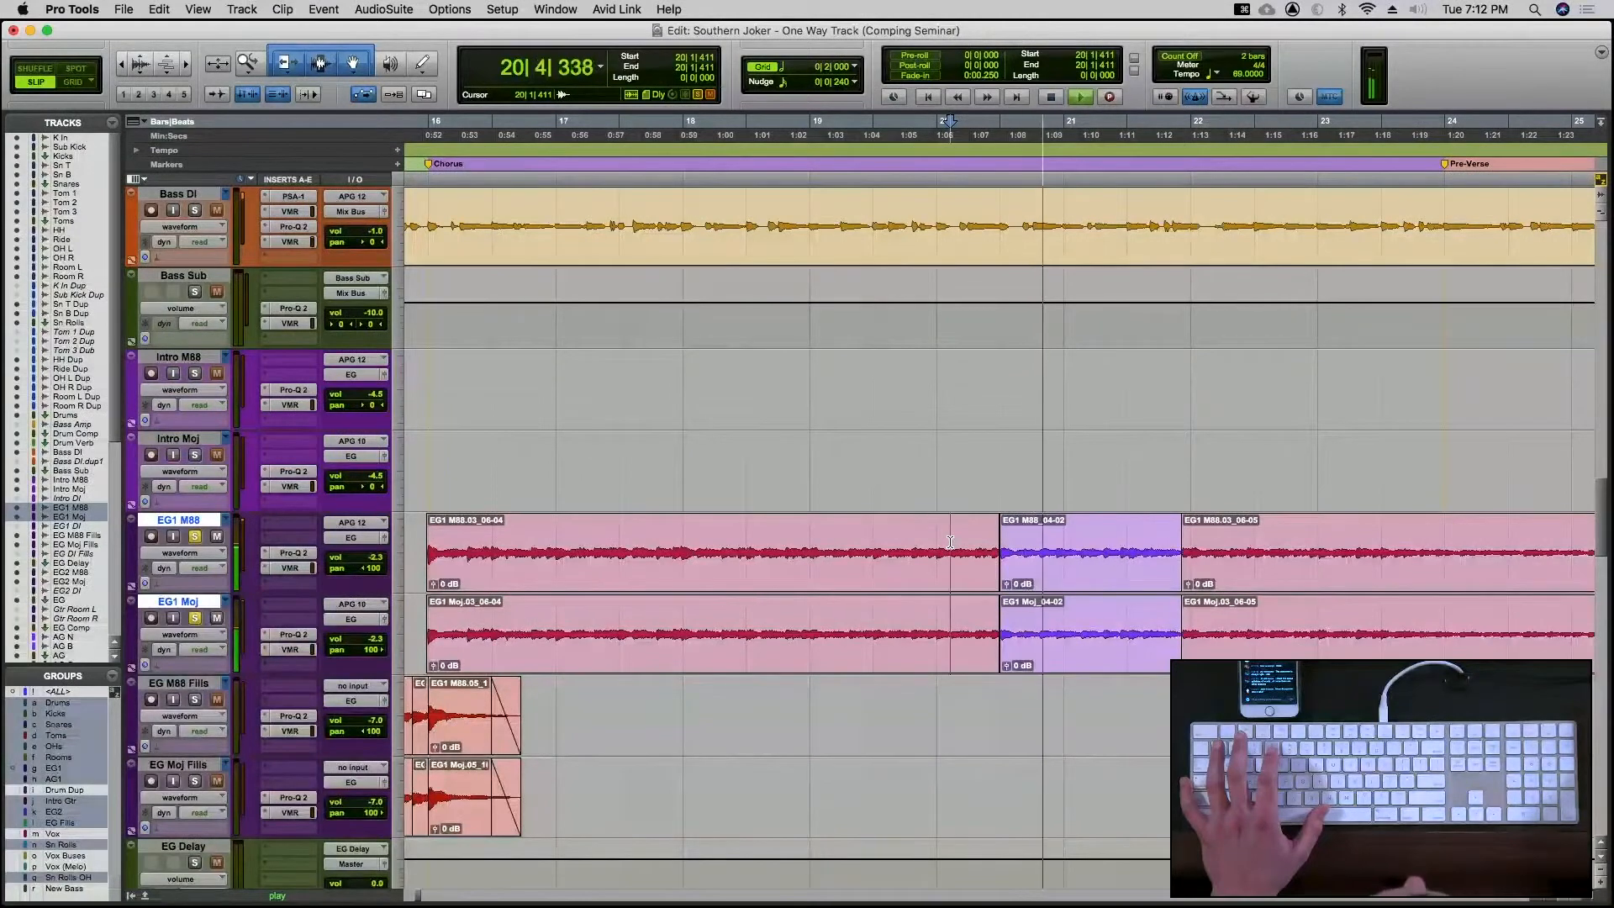
pyautogui.press('space')
# Move the crossfades at the start of the inserted EG1 clips to about 20|3|493, without shifting the audio
pyautogui.click(1047, 578)
pyautogui.press('t')
pyautogui.press('t')
pyautogui.press('t')
pyautogui.press('t')
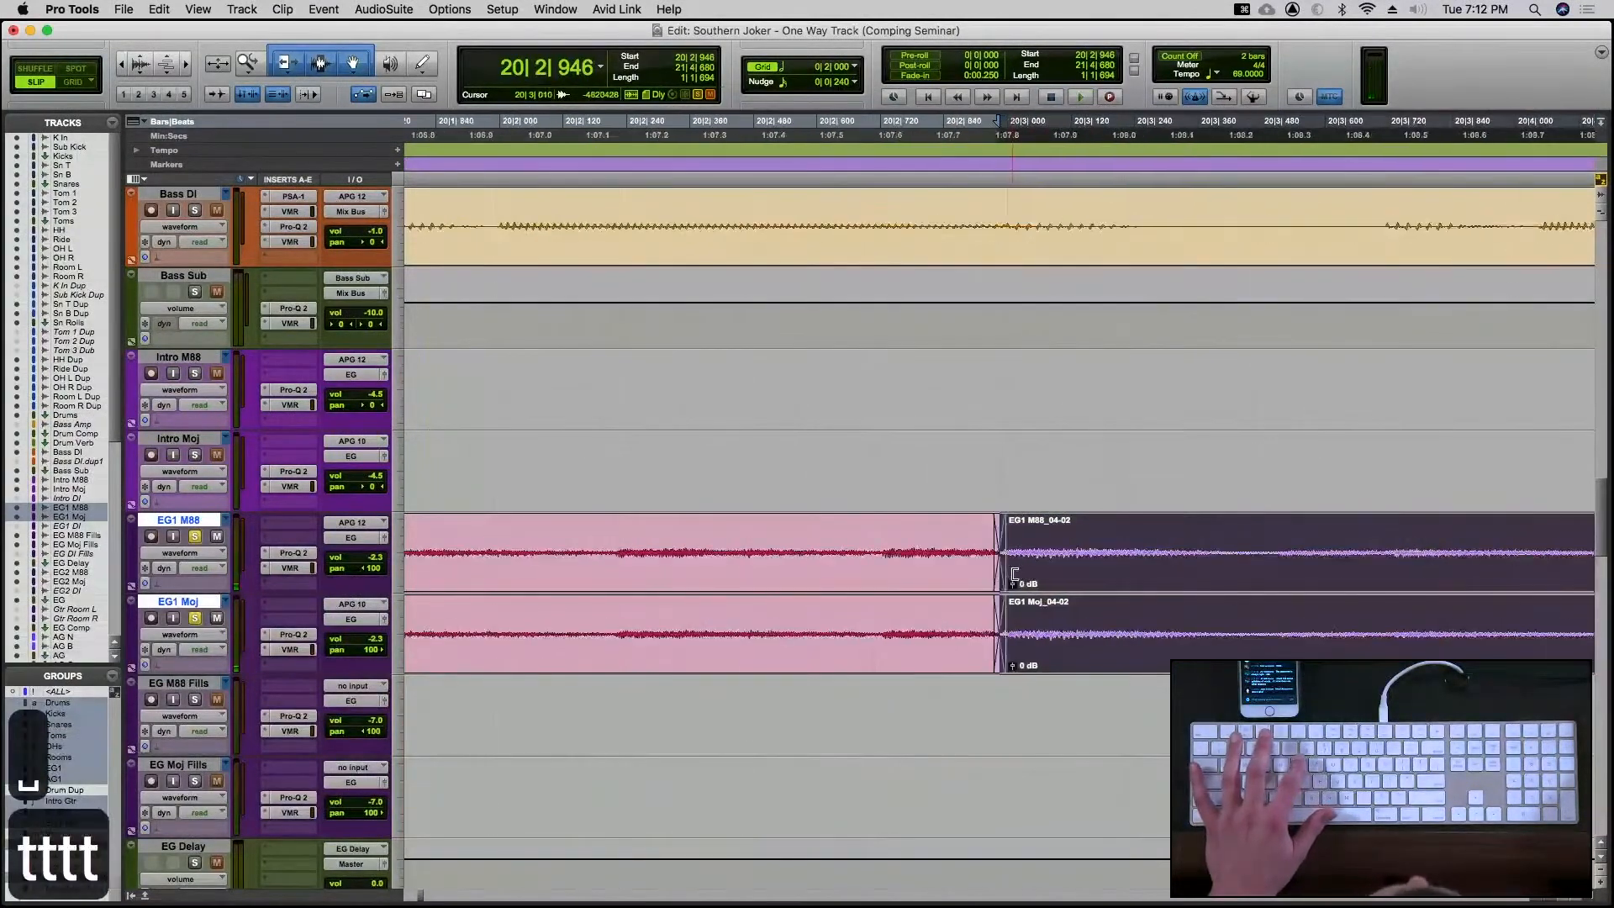
pyautogui.moveTo(1000, 583); pyautogui.dragTo(1274, 571)
pyautogui.press('r')
pyautogui.press('r')
pyautogui.press('r')
pyautogui.press('r')
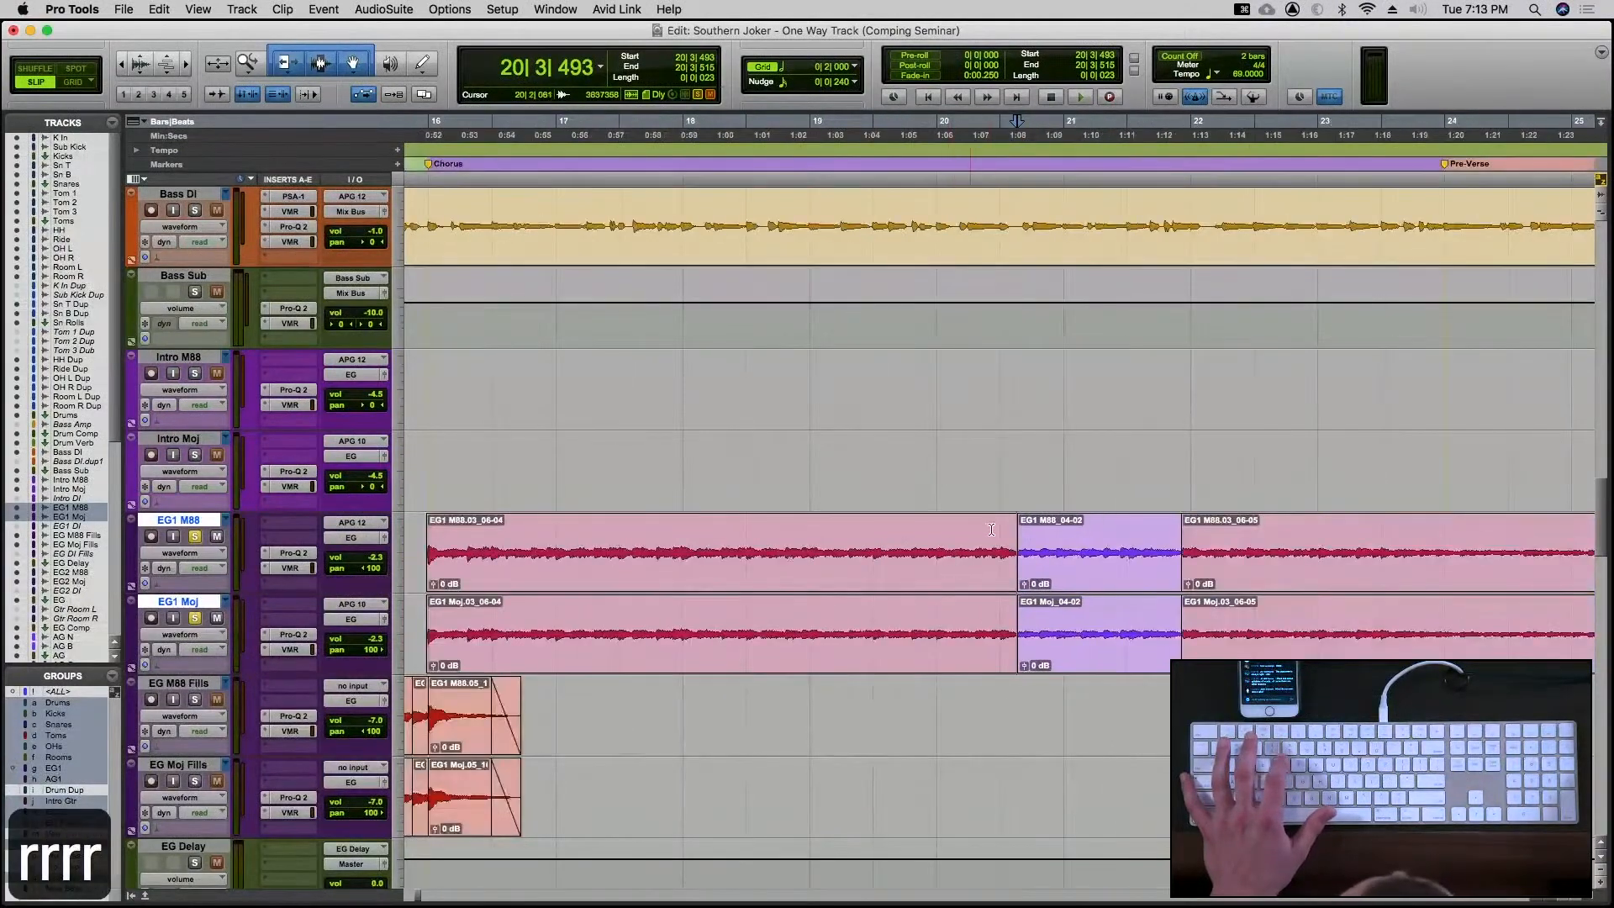
# Play the EG1 tracks from about 20|2|646 through the moved crossfades and the end of the inserted clips
pyautogui.click(989, 528)
pyautogui.press('space')
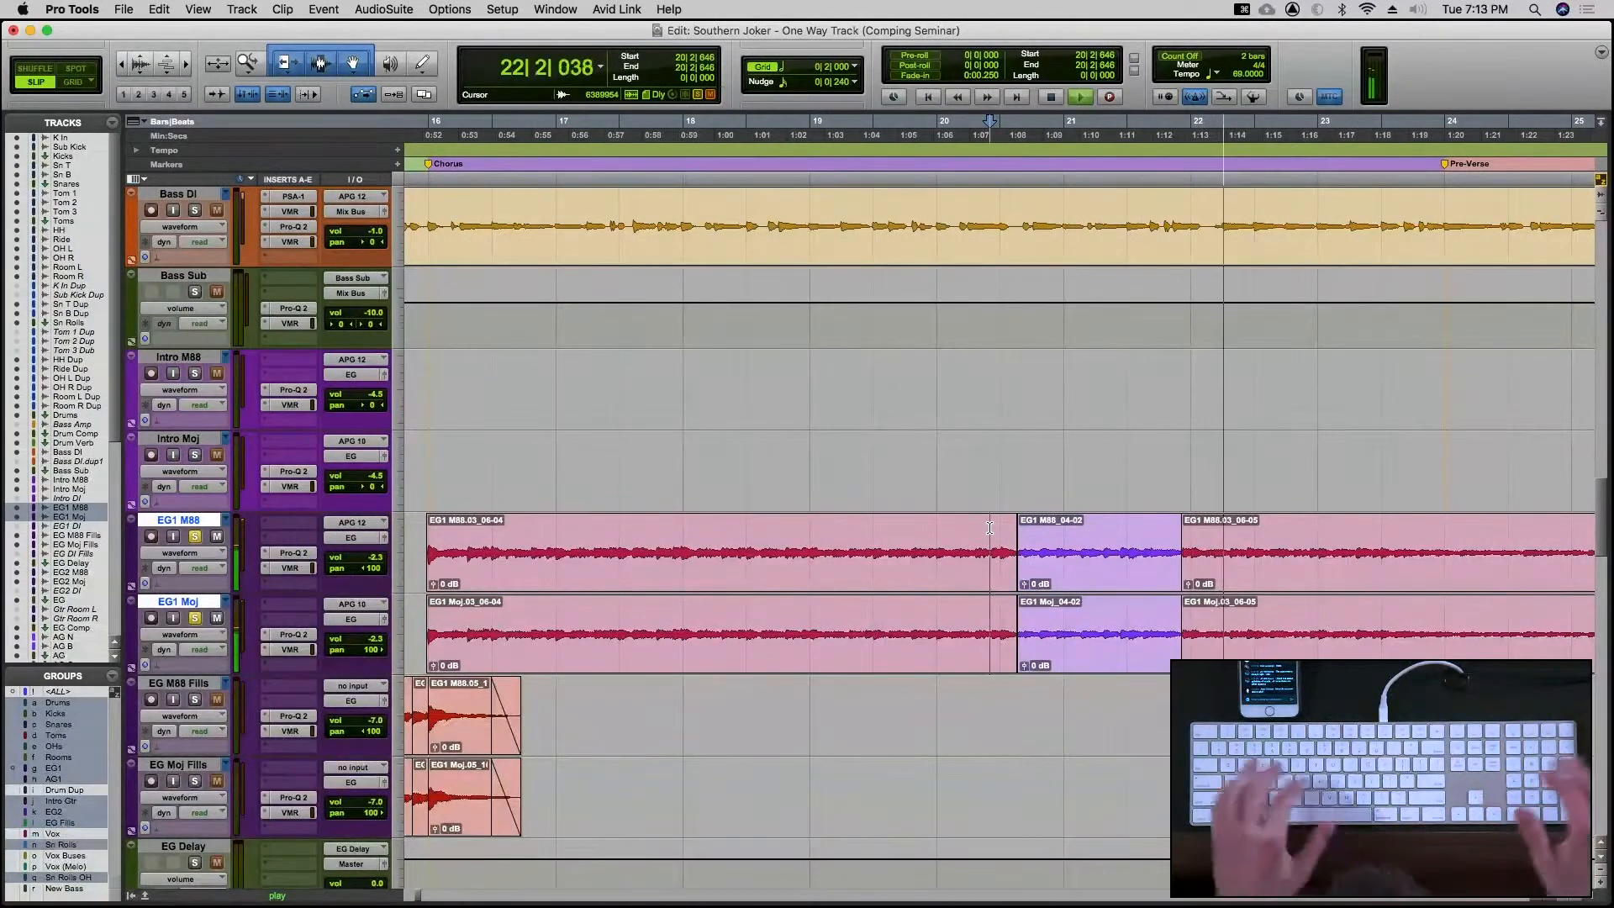
pyautogui.press('space')
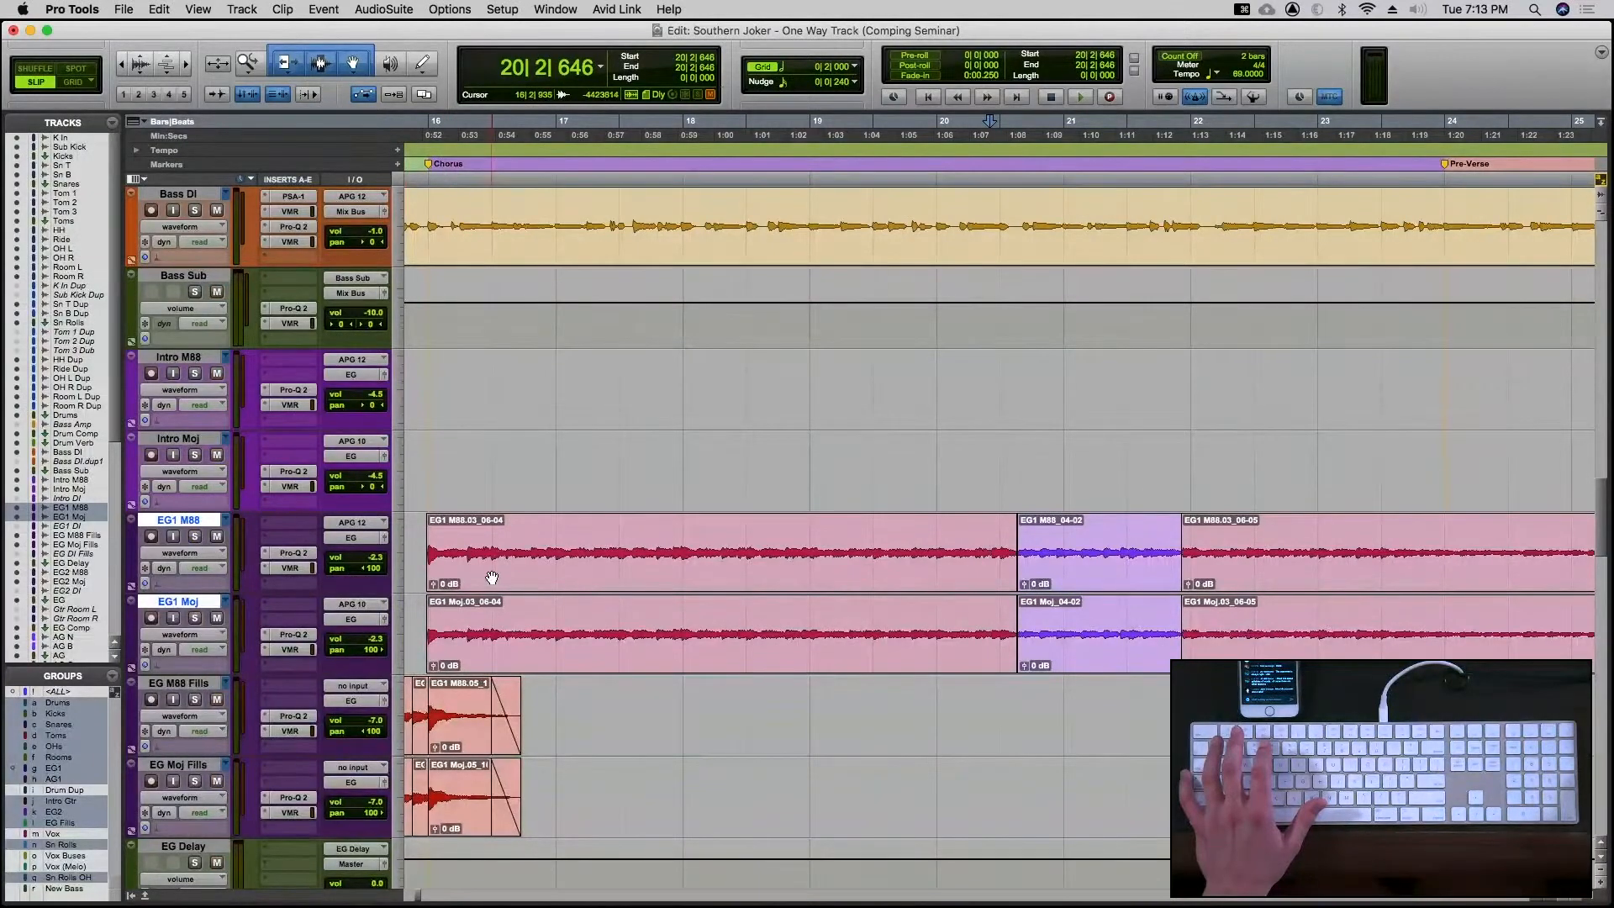
# Reduce all track heights by one size and select Verse 1, from about bar 6 beat 3 to bar 15 beat 3, across the grouped drum tracks
pyautogui.scroll(15, 492, 578)
pyautogui.hotkey('alt', 'a')
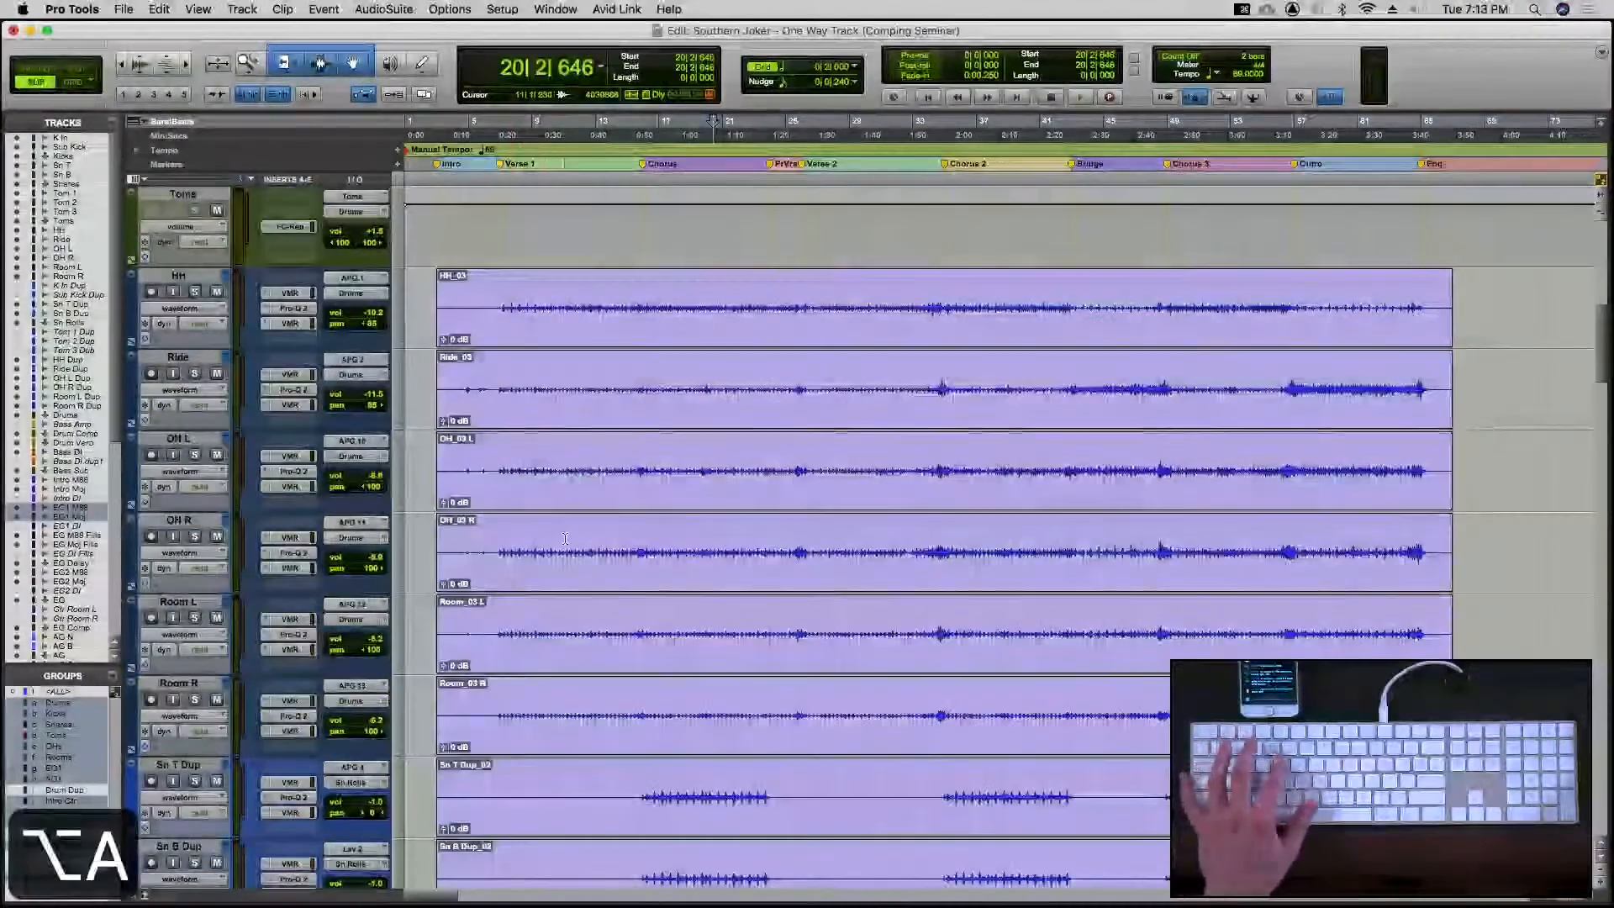
pyautogui.scroll(9, 565, 538)
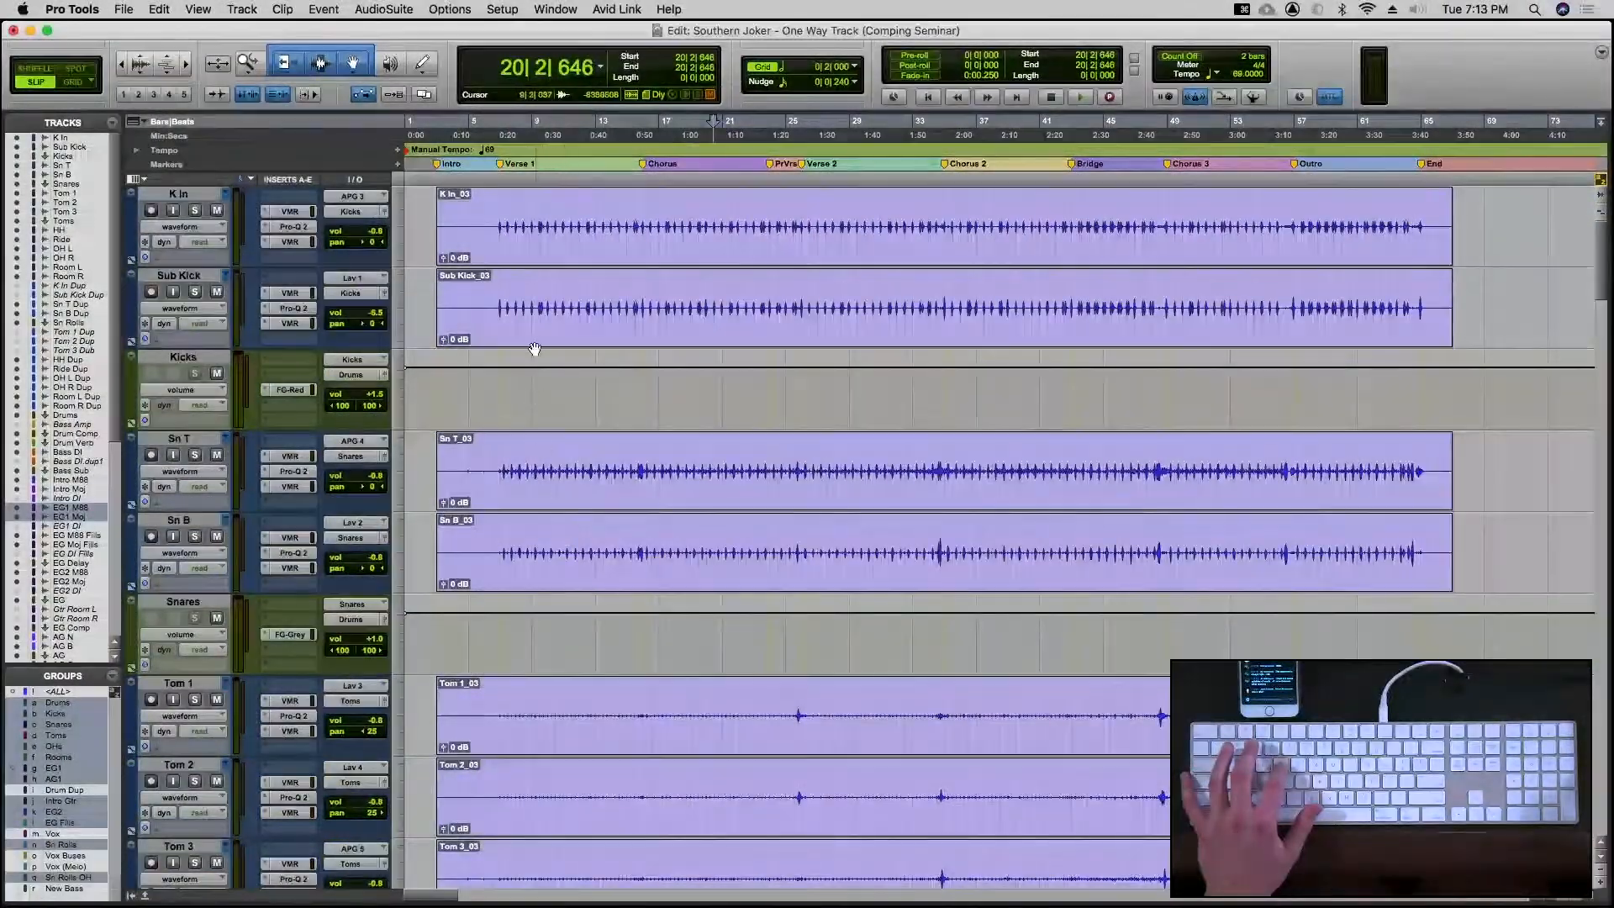
pyautogui.click(493, 202)
pyautogui.hotkey('ctrl', 'alt', 'Down')
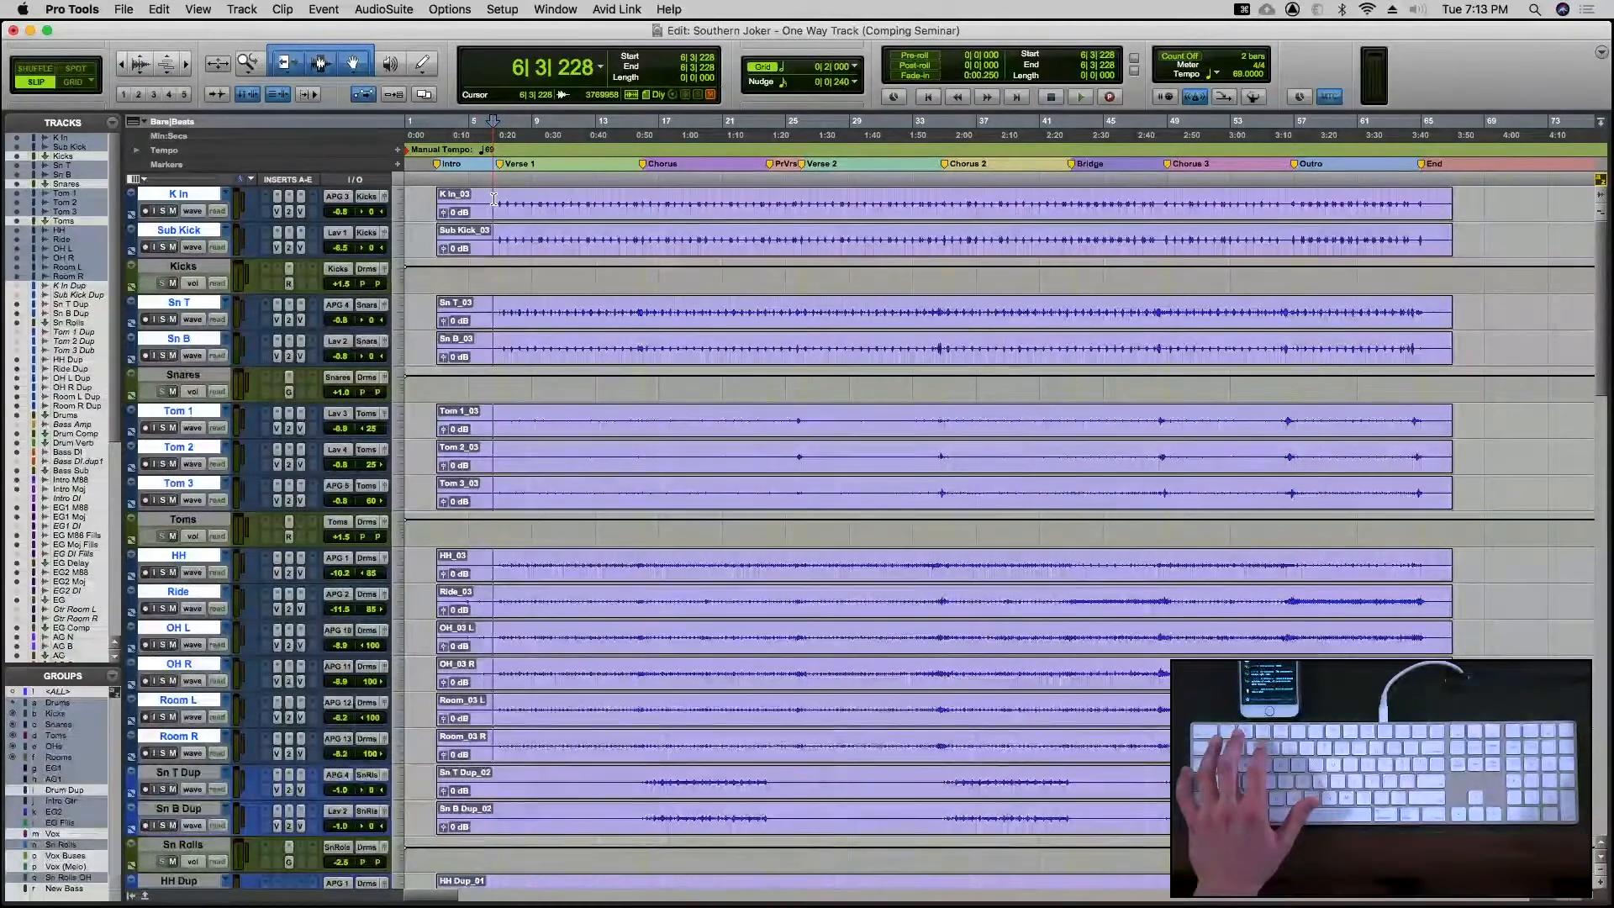
pyautogui.moveTo(496, 201); pyautogui.dragTo(638, 211)
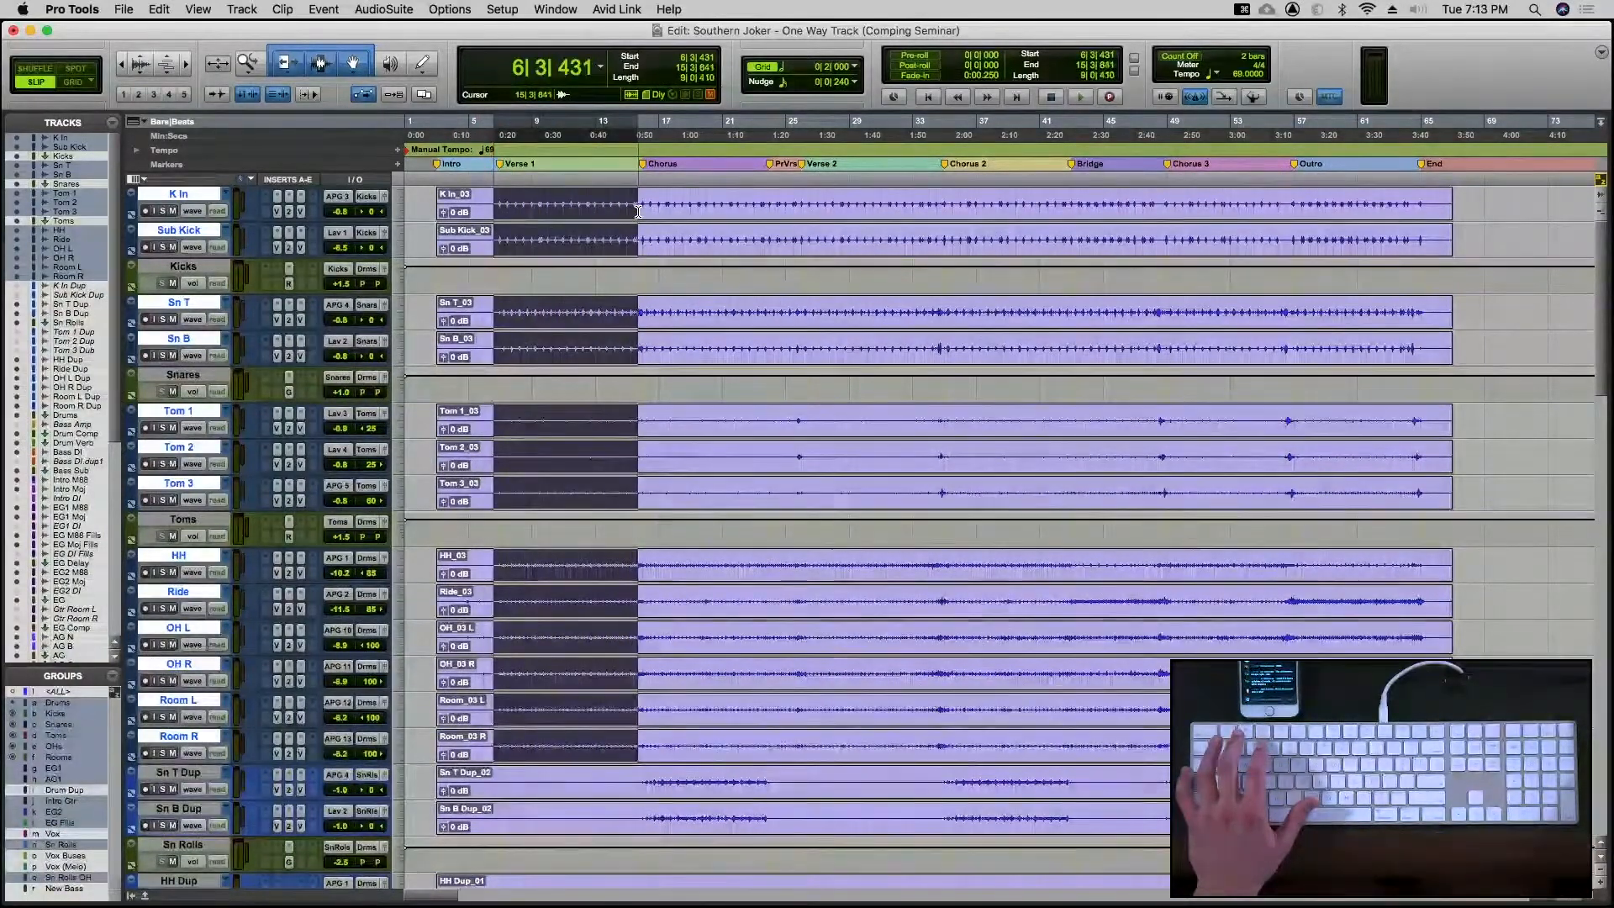
# Show the grouped drum tracks' playlists zoomed to Verse 1, and move the selection down to the .01 takes and back to the main playlists
pyautogui.hotkey('ctrl', 'e')
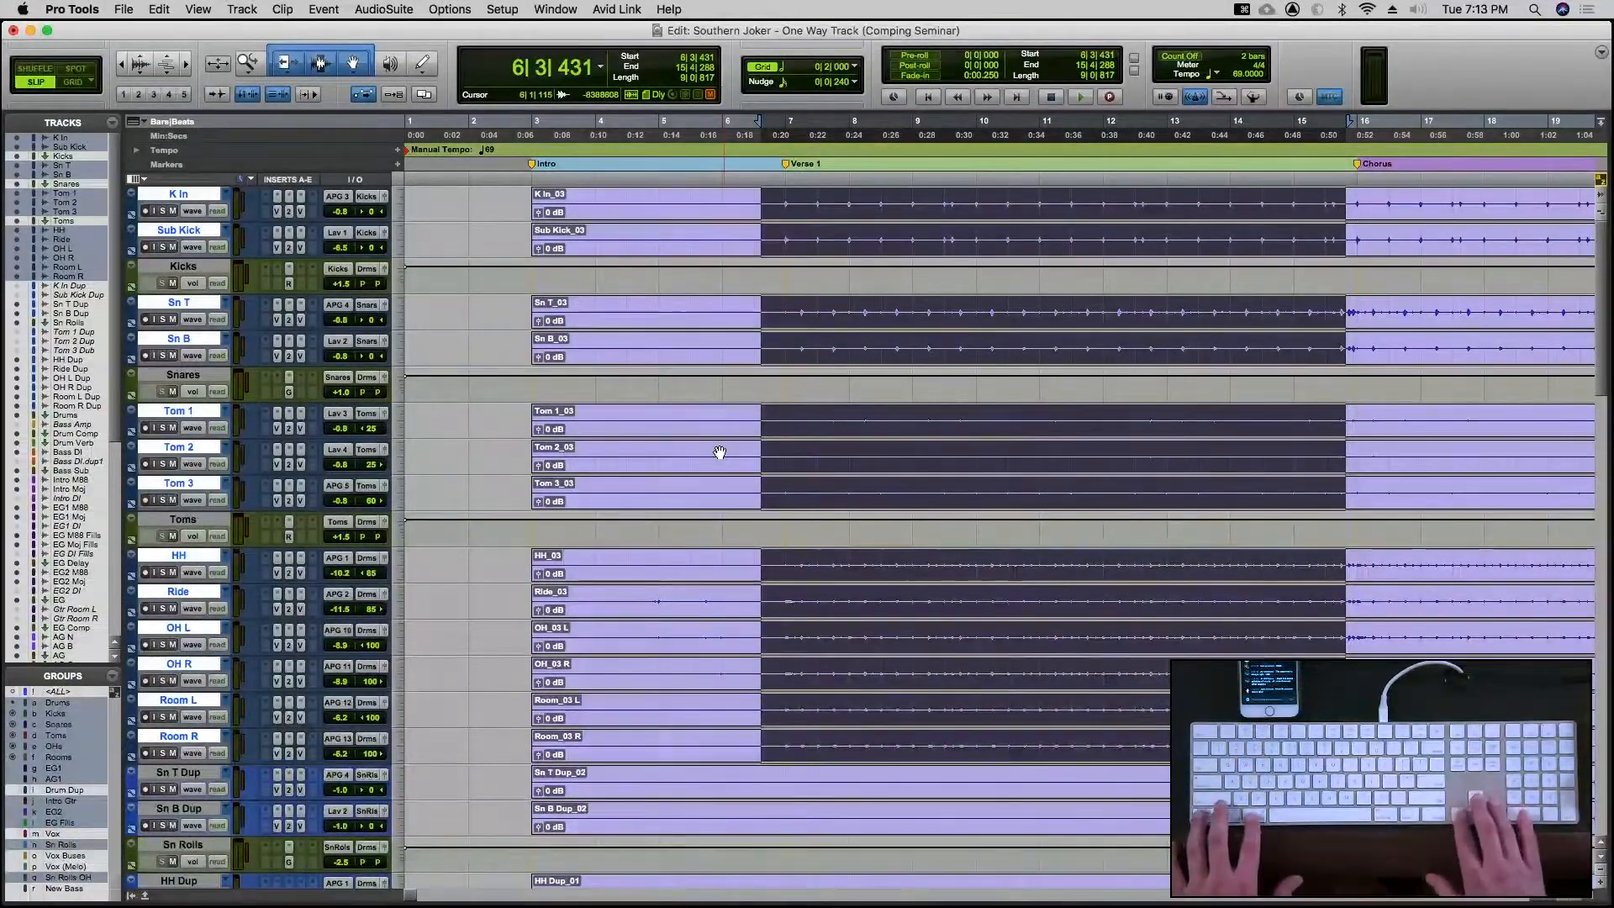
pyautogui.press('ctrl+super+Left')
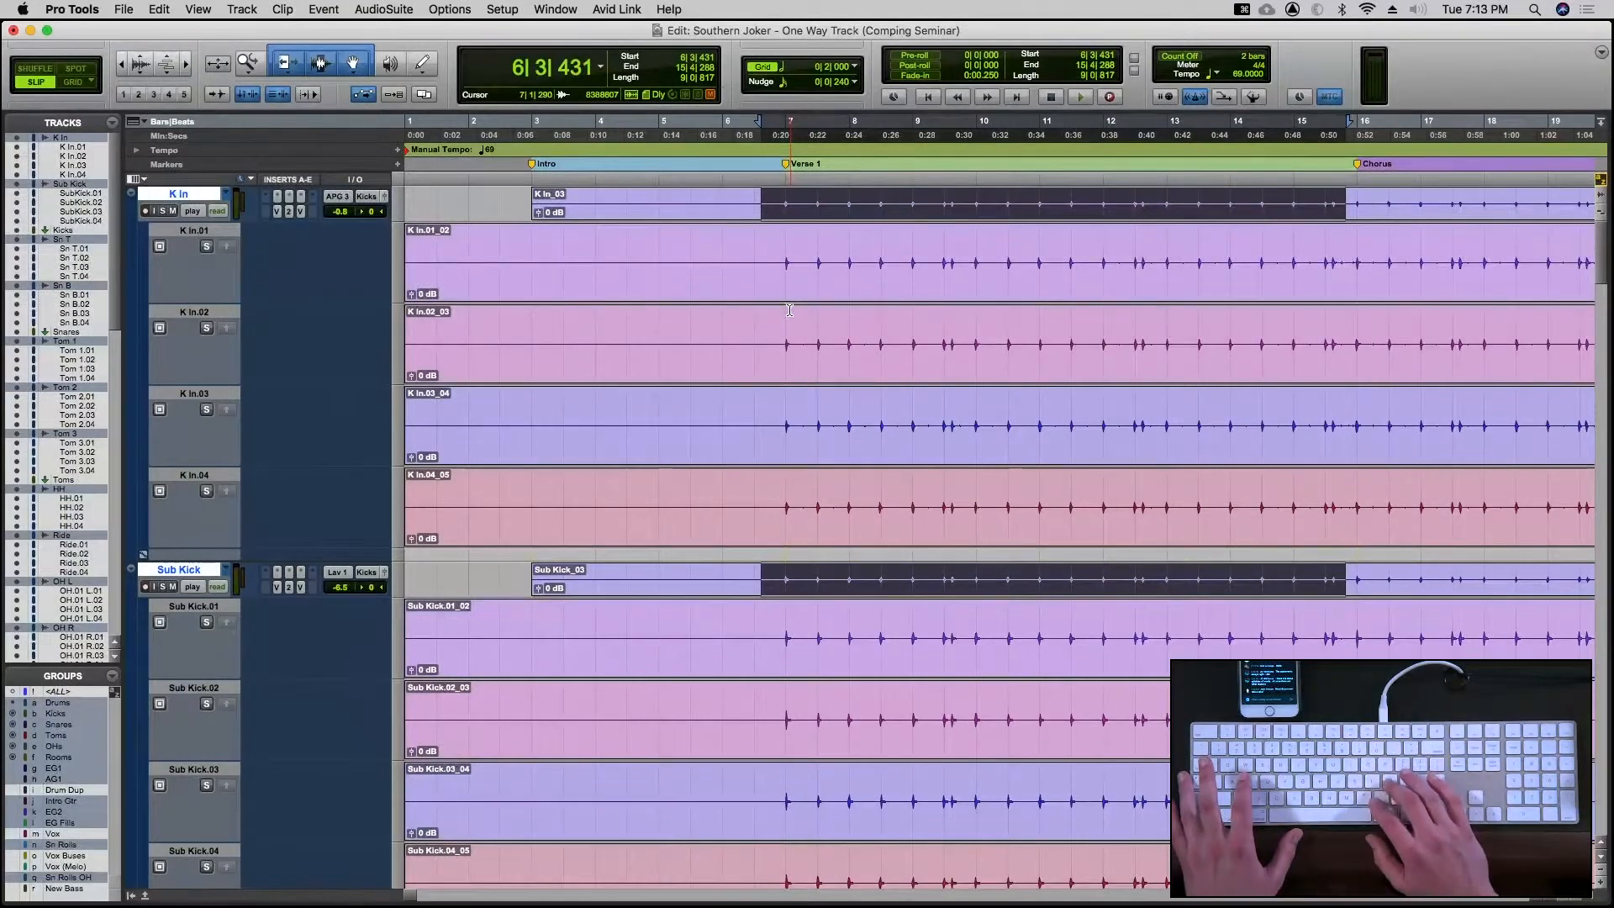
pyautogui.press(';')
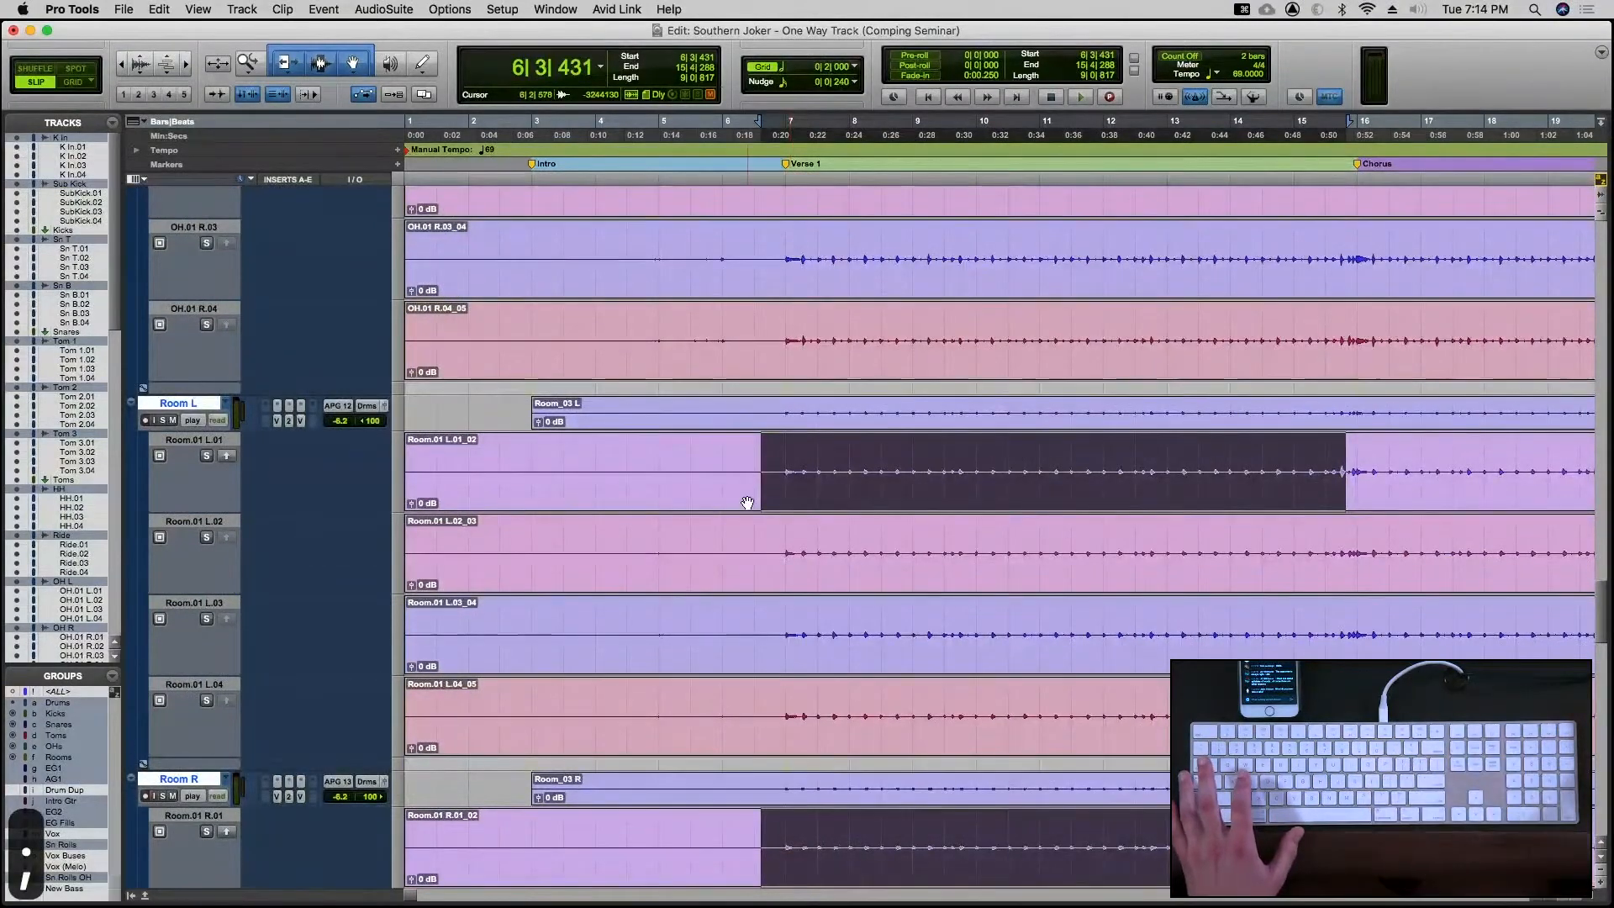
pyautogui.scroll(20, 747, 503)
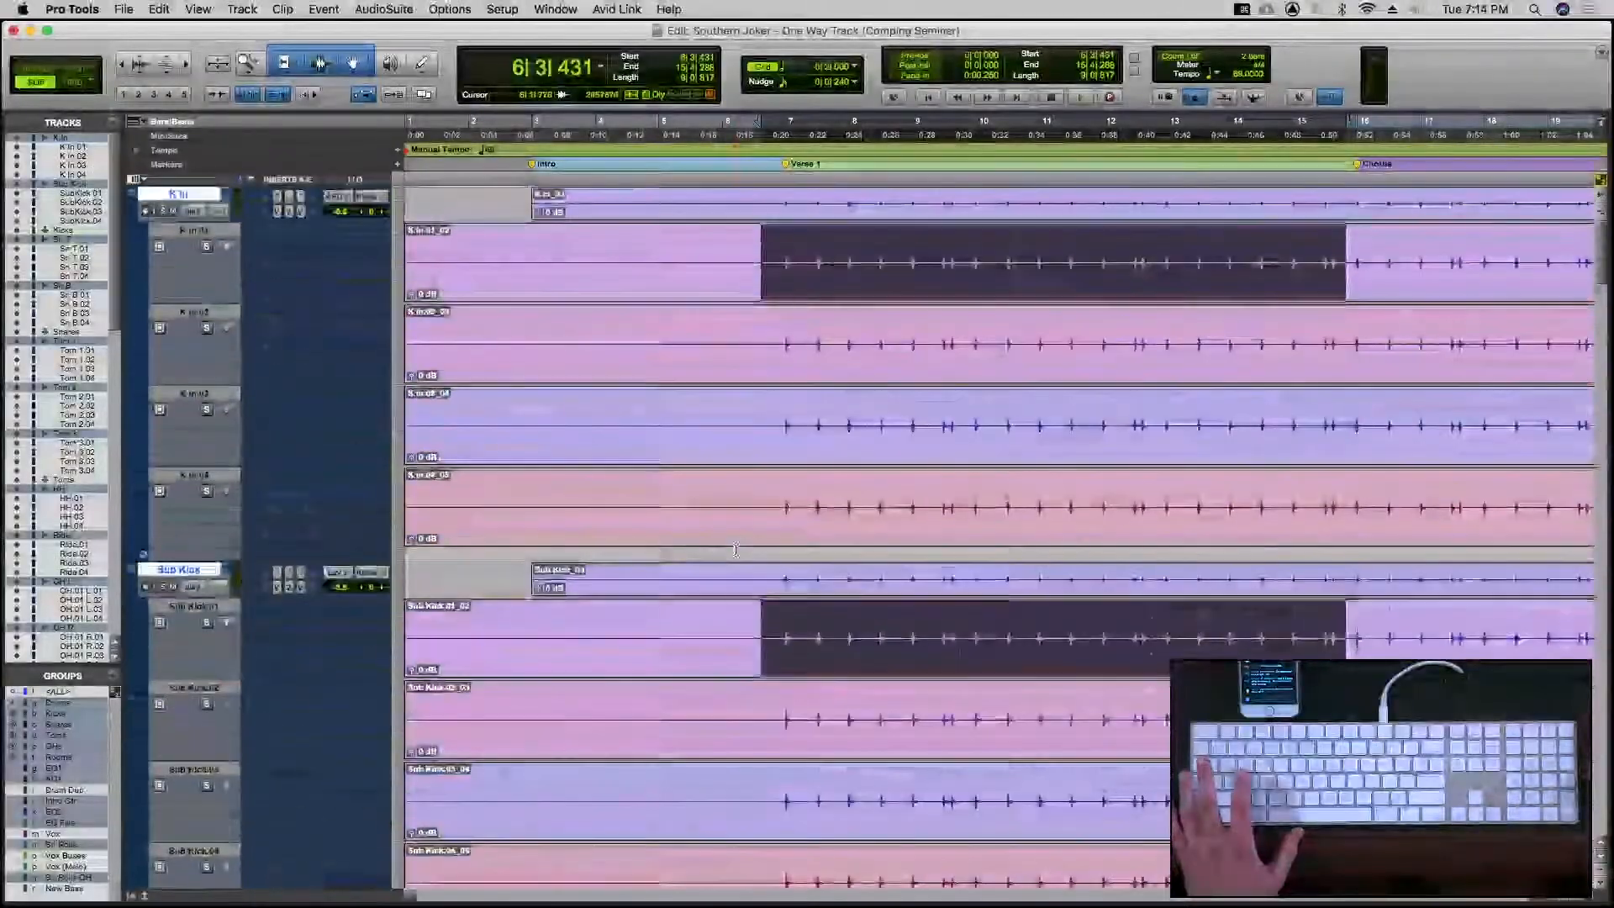
pyautogui.press('p')
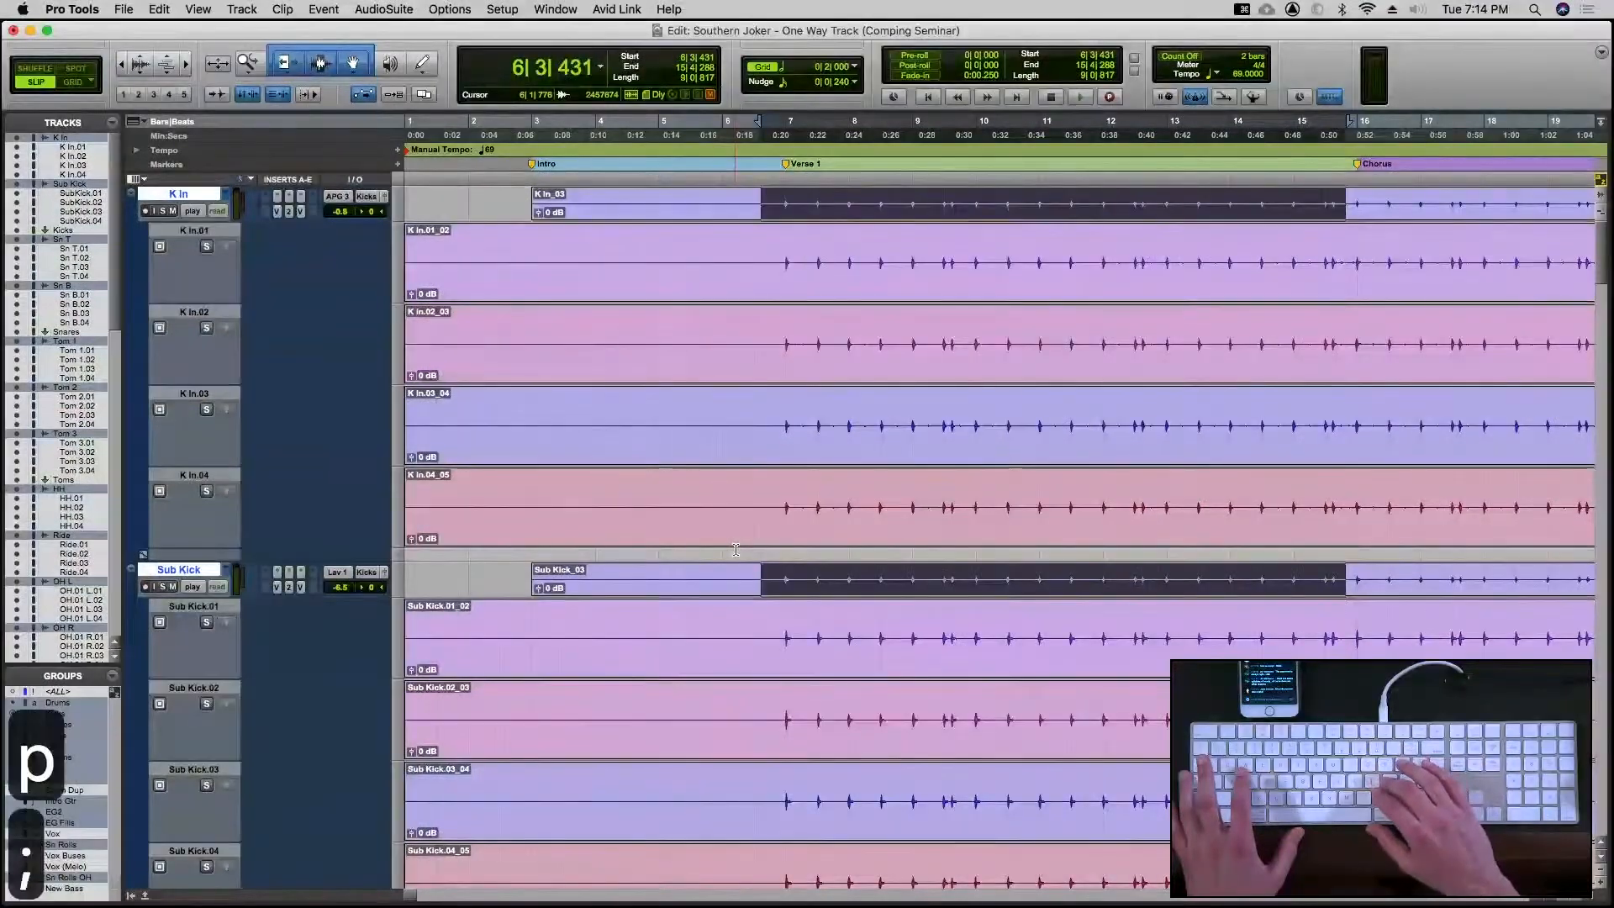
pyautogui.press(';')
pyautogui.press(';')
pyautogui.press('p')
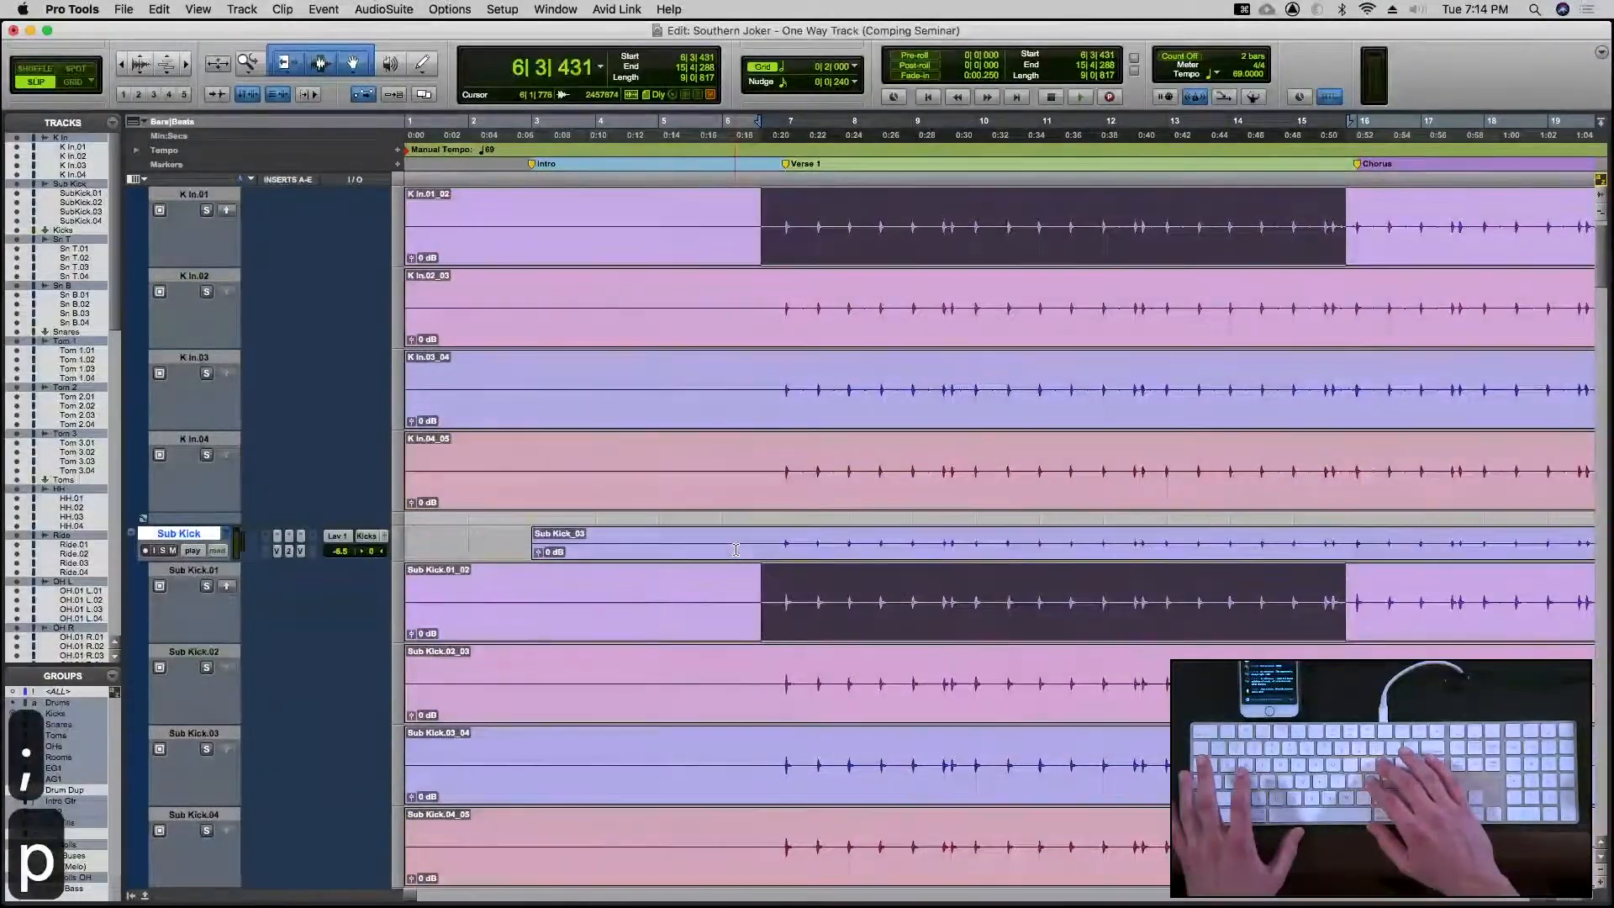
pyautogui.press('p')
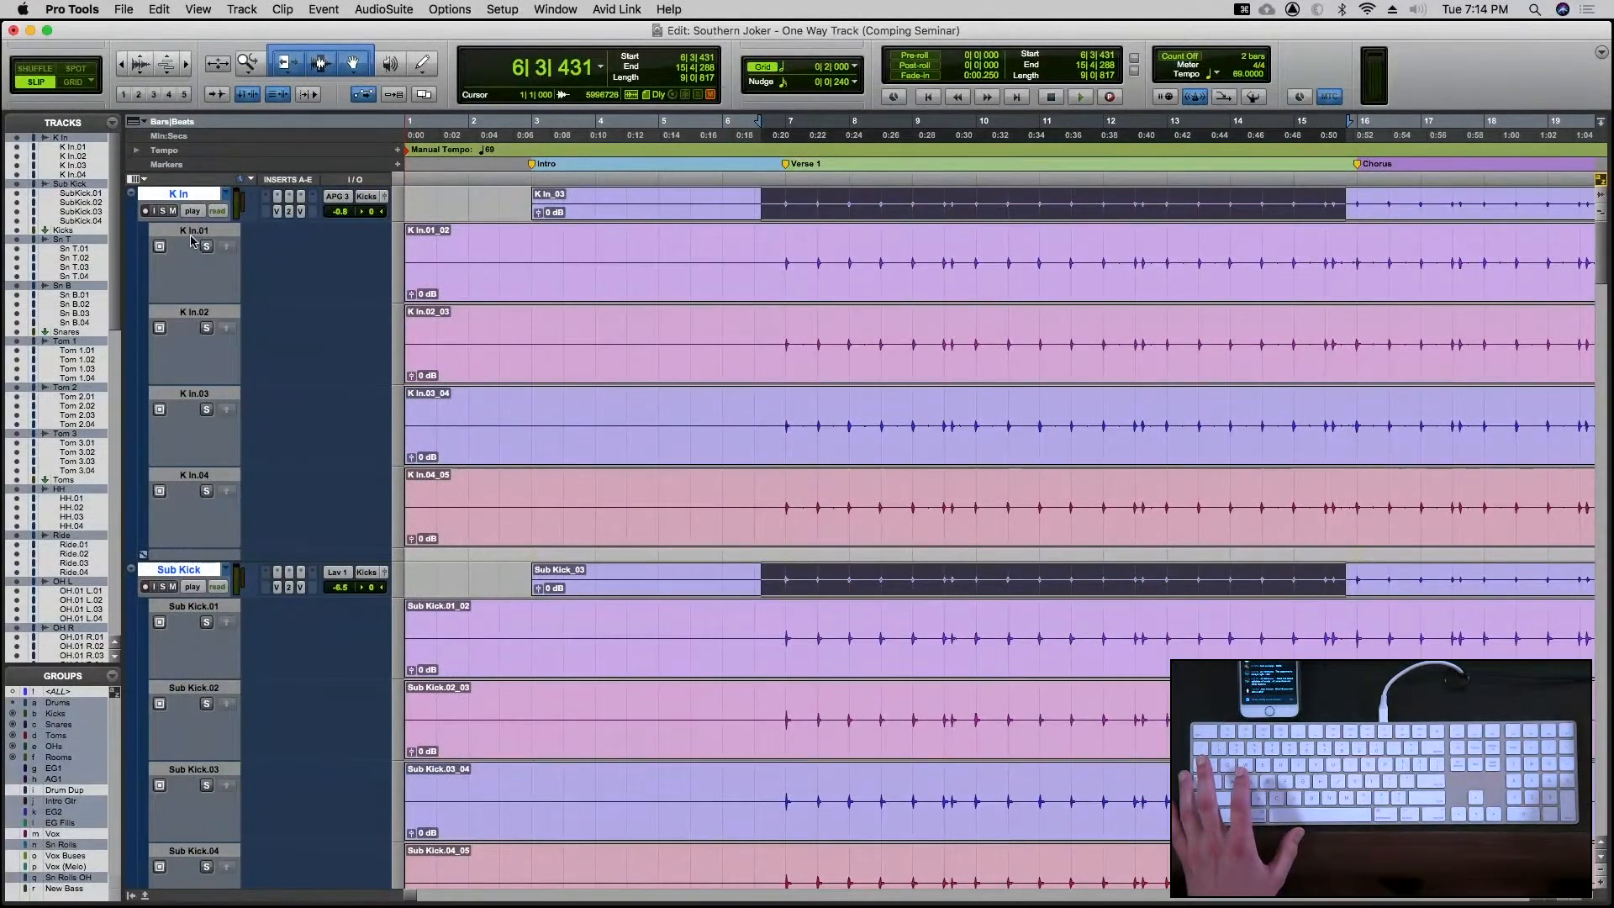
# Examine the alternate takes beneath each drum track, from the kicks and snares through the toms, cymbals, overheads and rooms
pyautogui.scroll(-10, 244, 402)
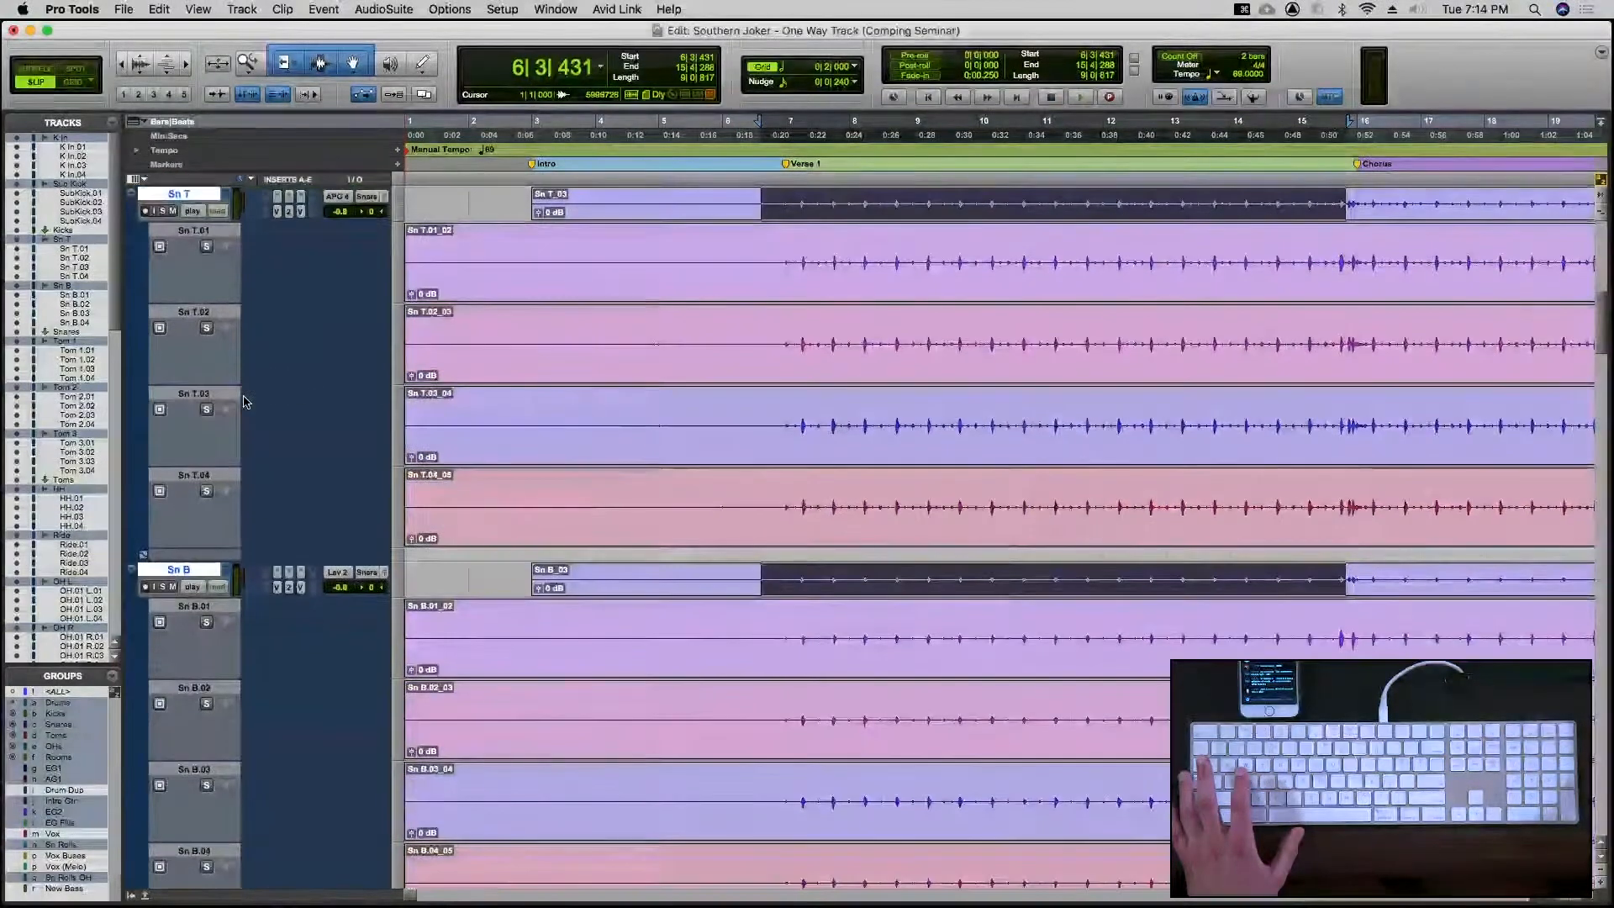
pyautogui.scroll(-10, 269, 538)
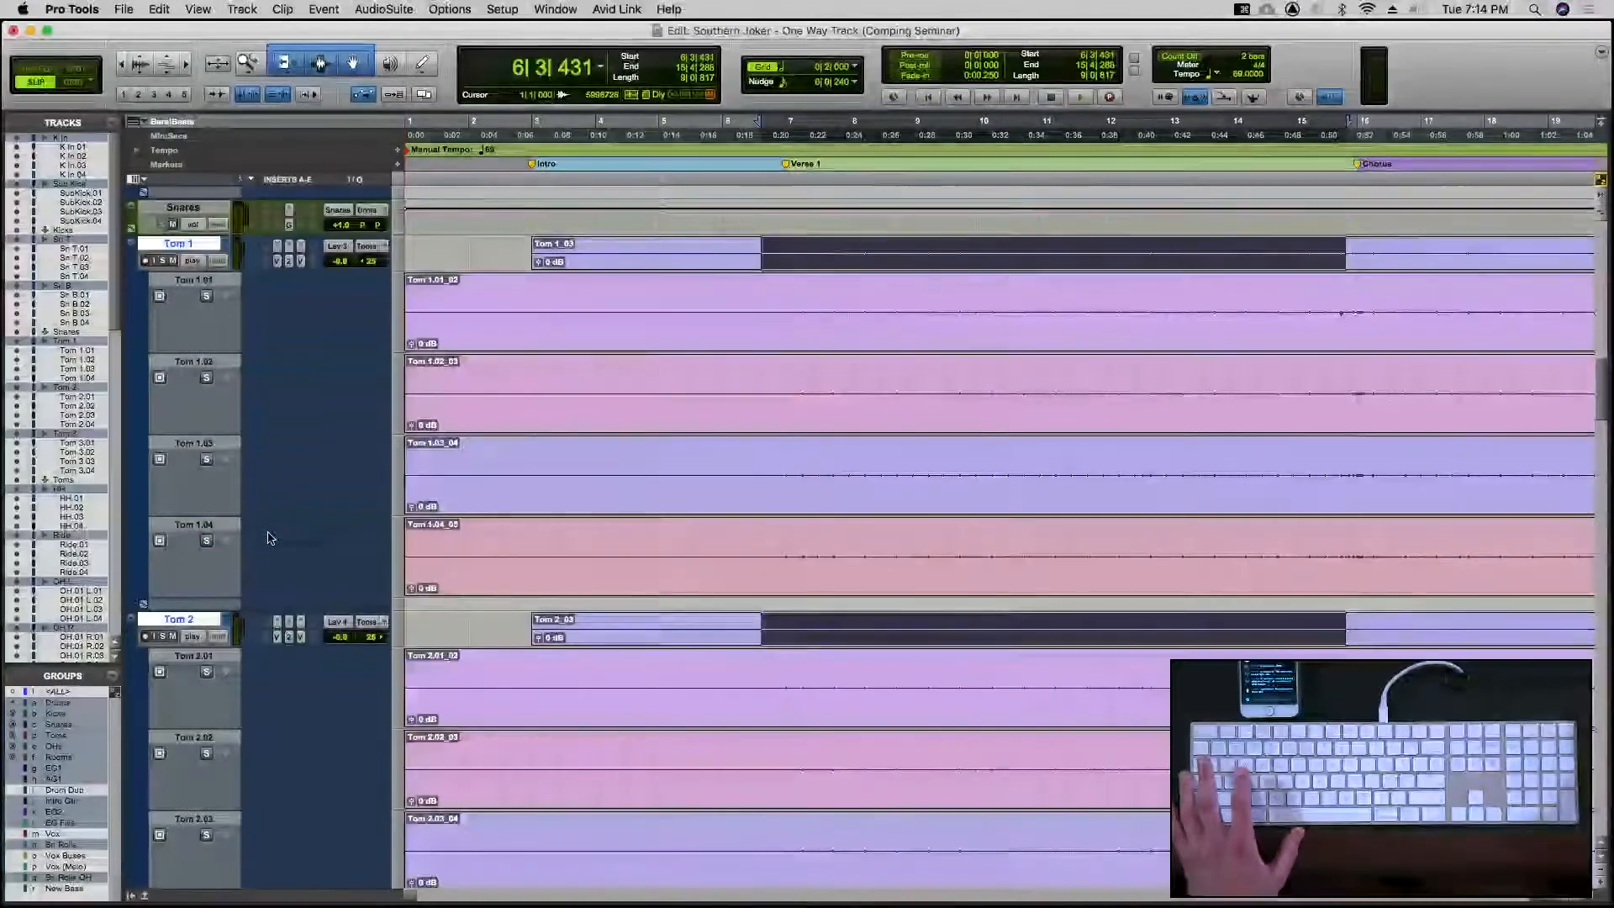
pyautogui.scroll(-3, 269, 541)
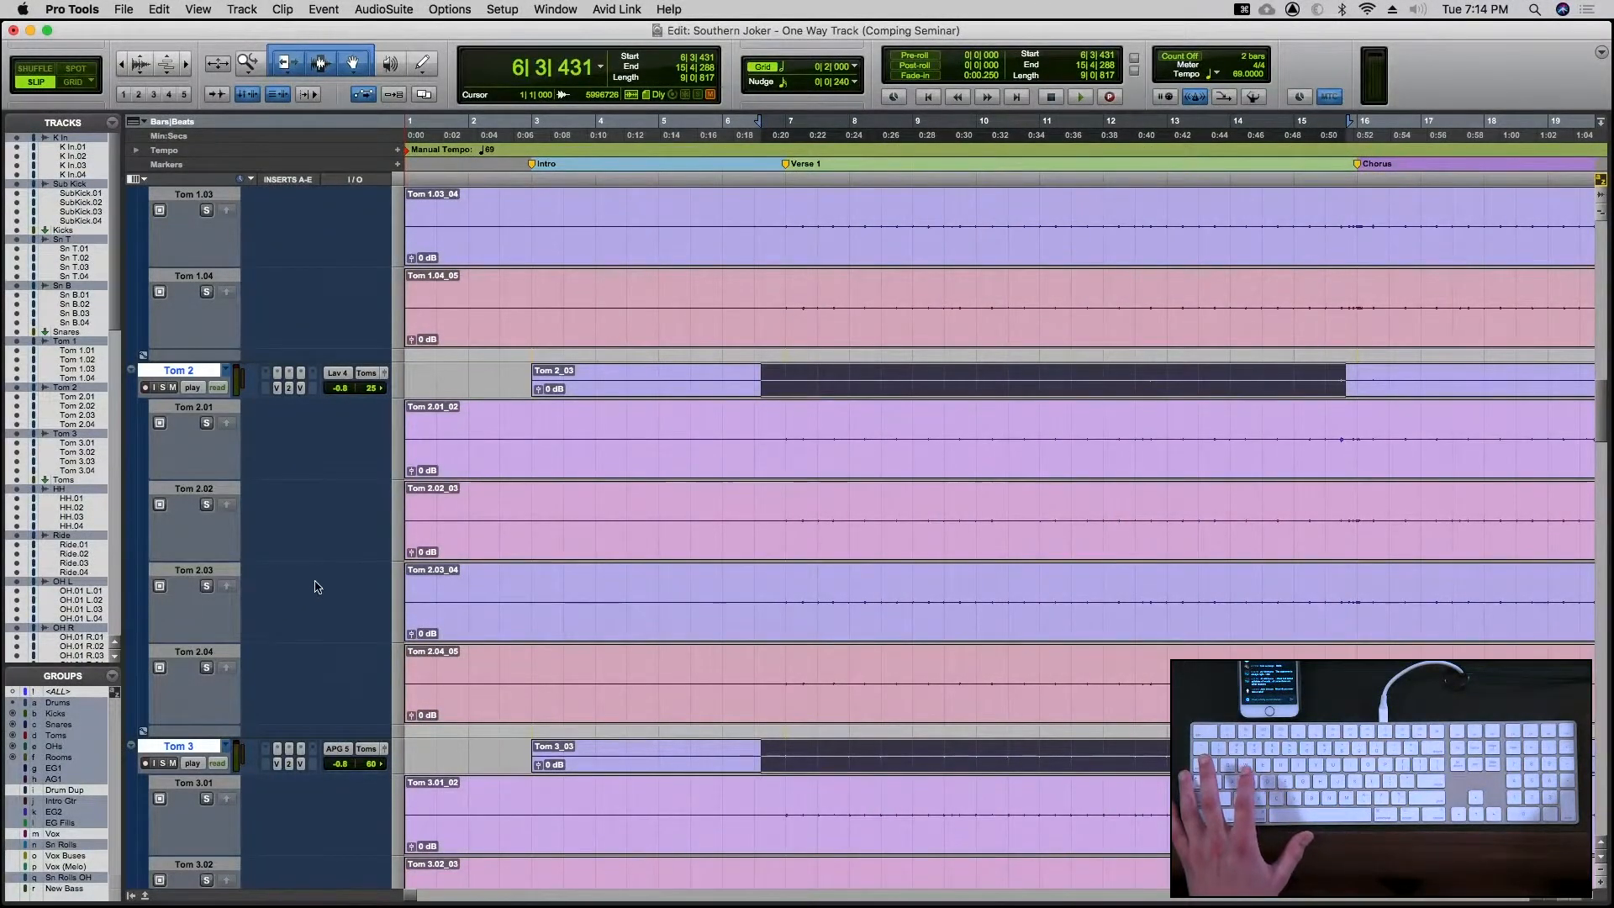
pyautogui.scroll(-10, 317, 586)
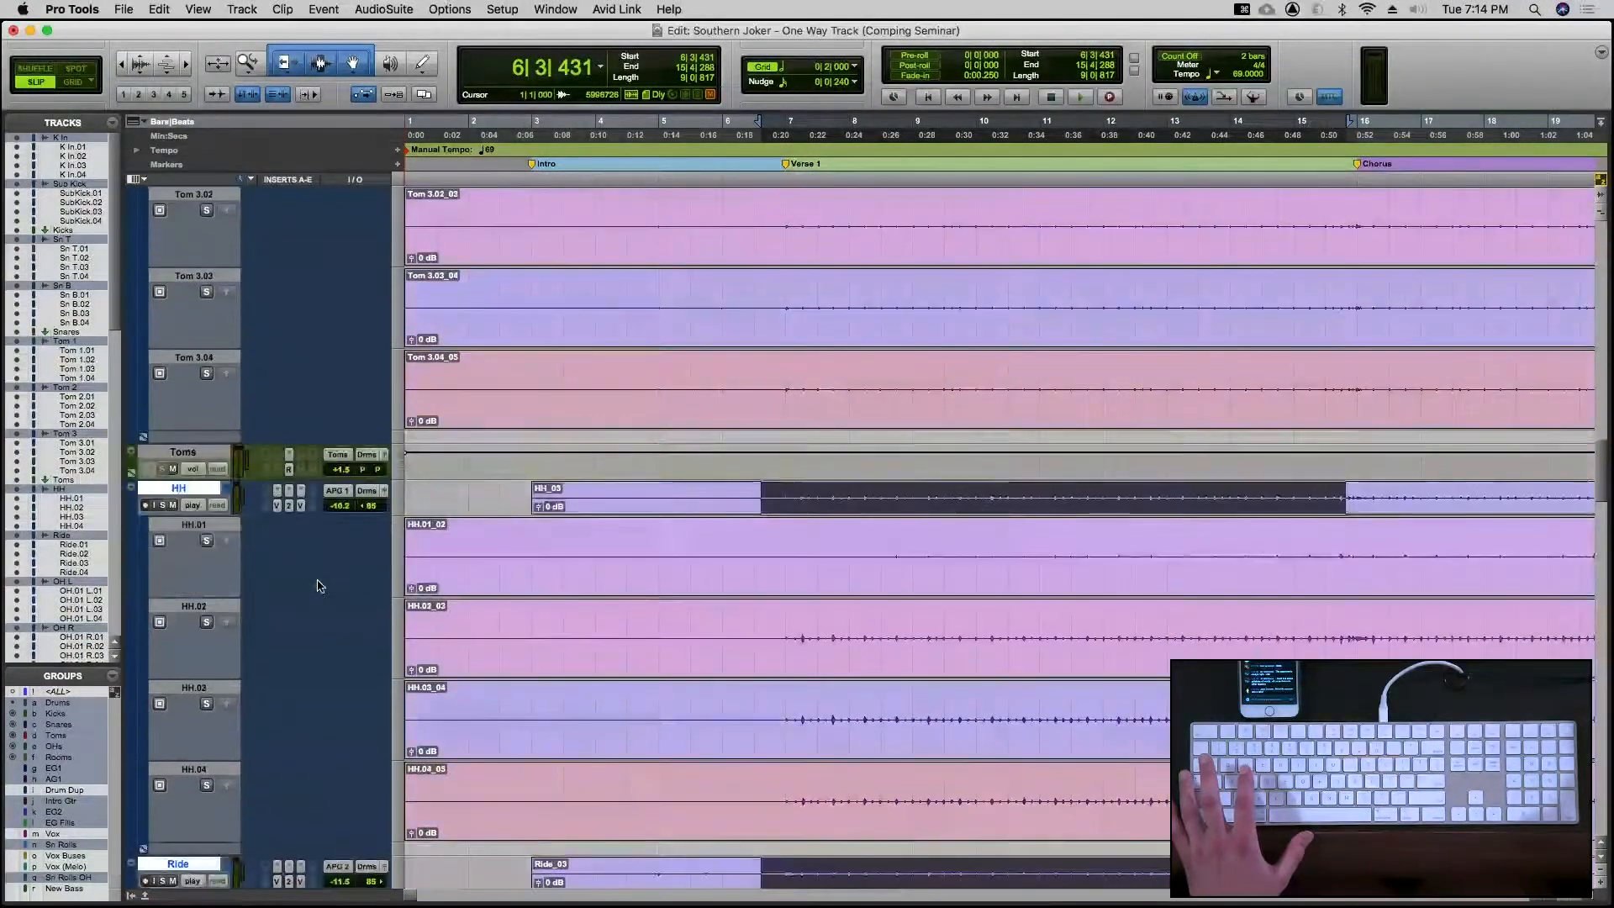
pyautogui.scroll(-10, 317, 586)
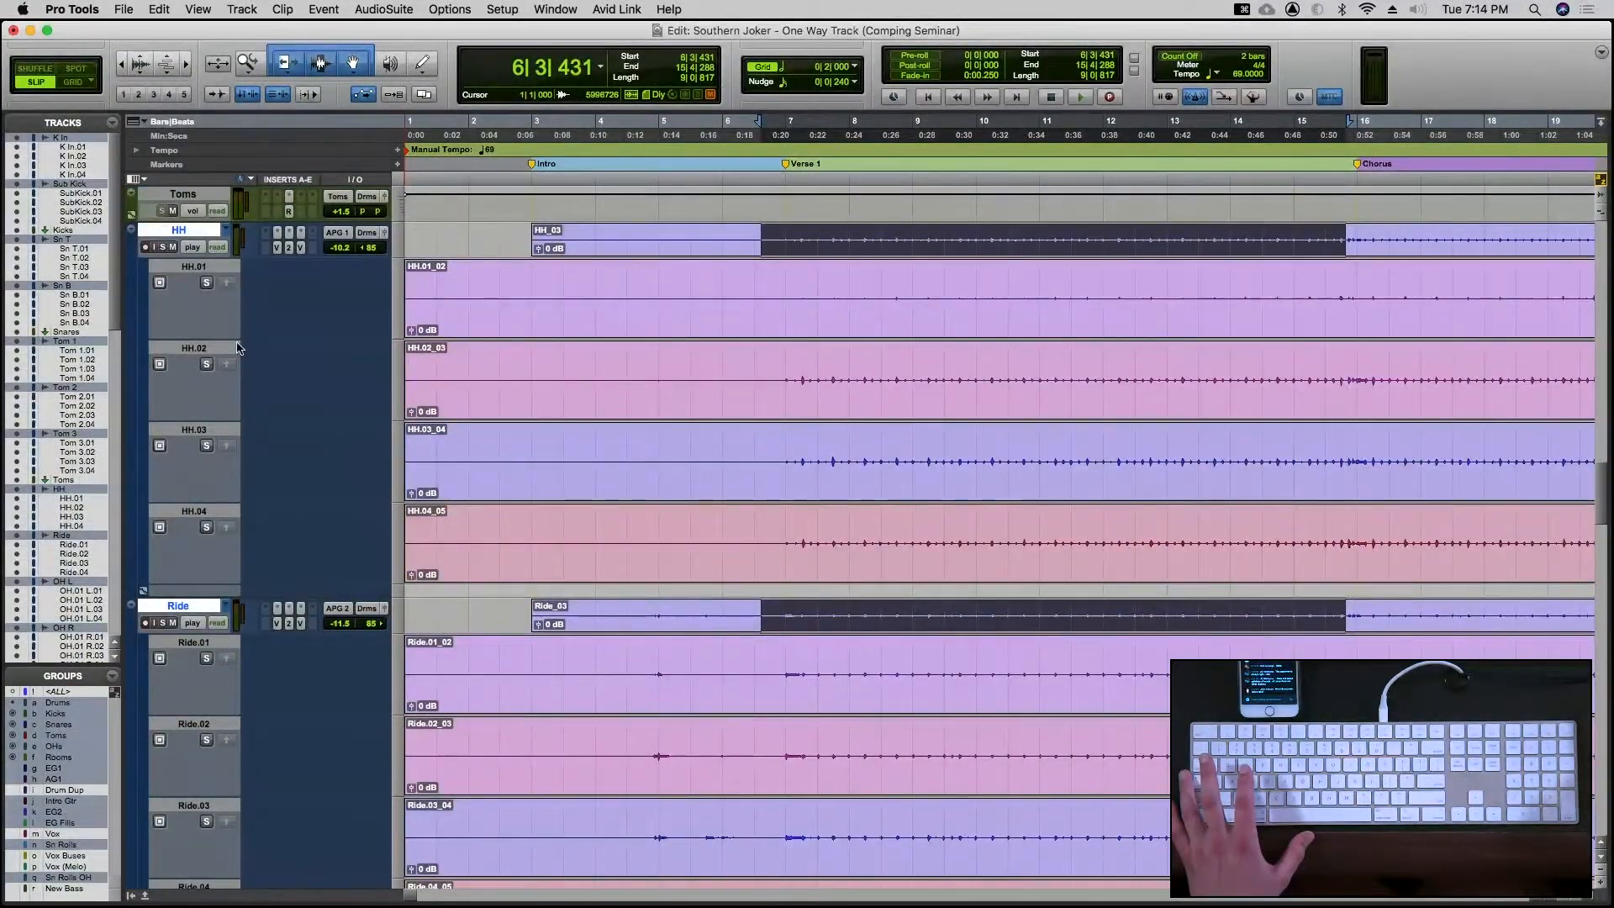
pyautogui.scroll(-10, 238, 561)
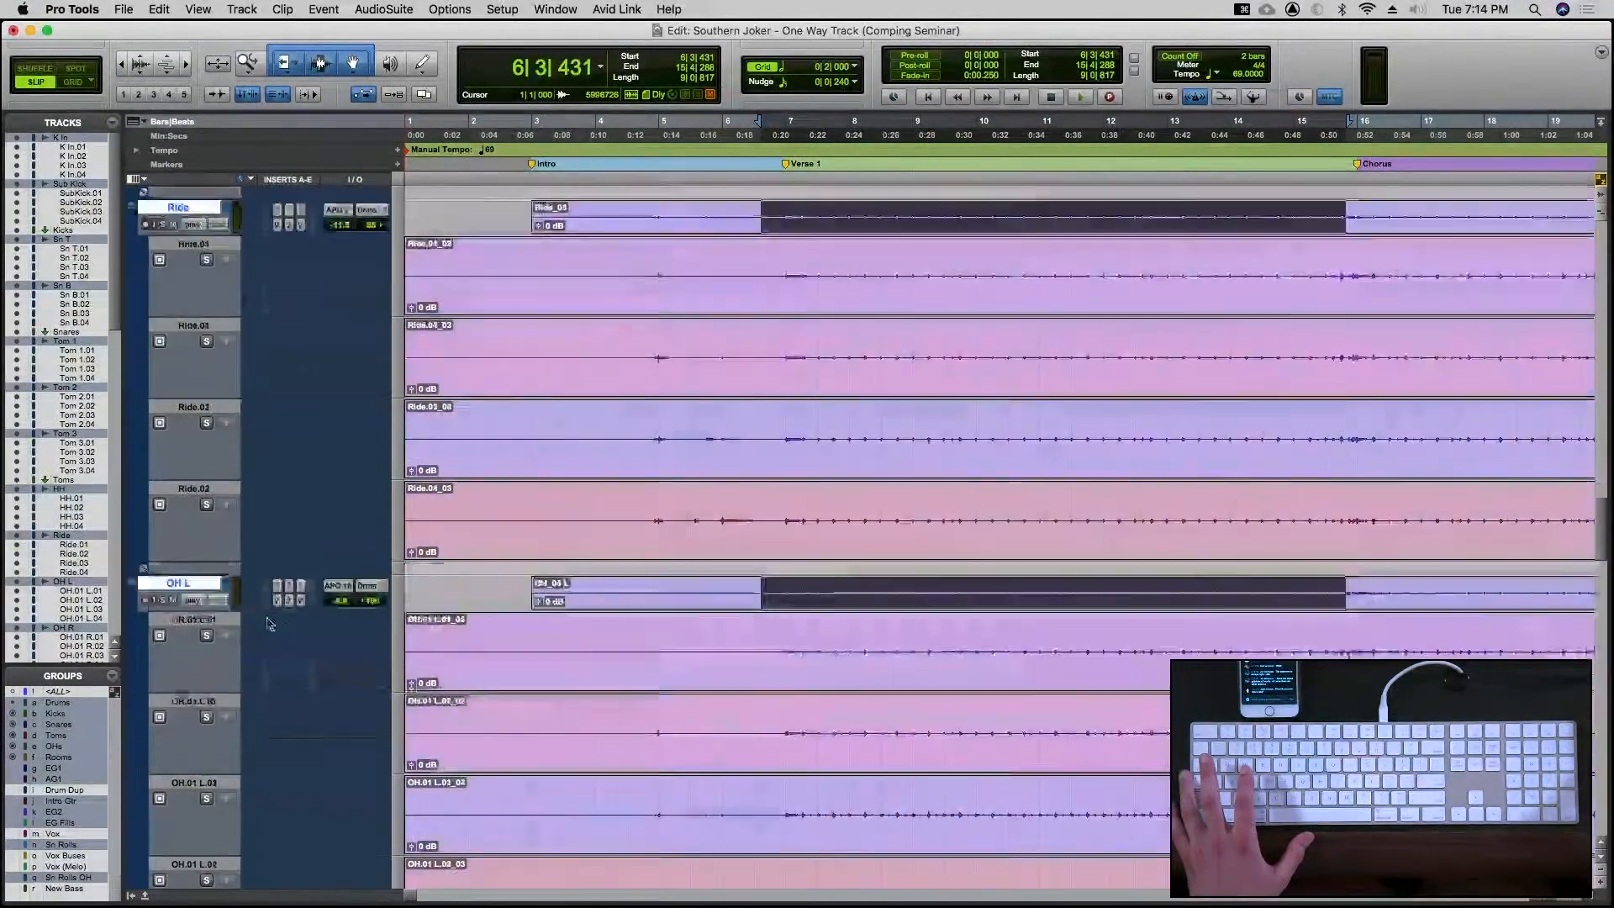
pyautogui.scroll(-10, 261, 688)
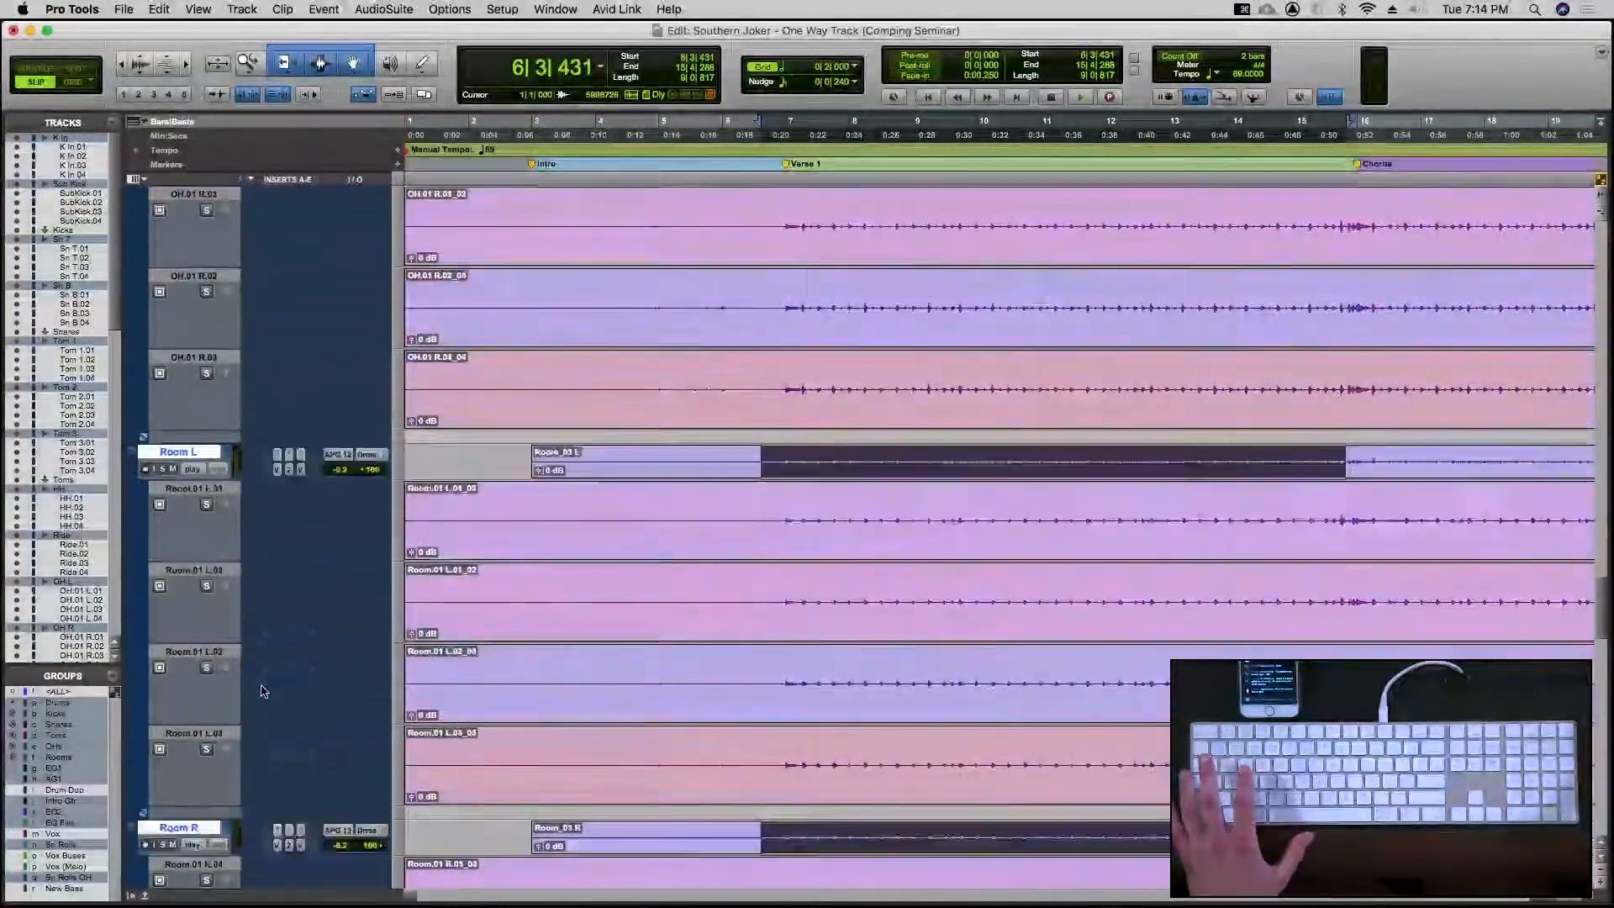
pyautogui.scroll(10, 262, 691)
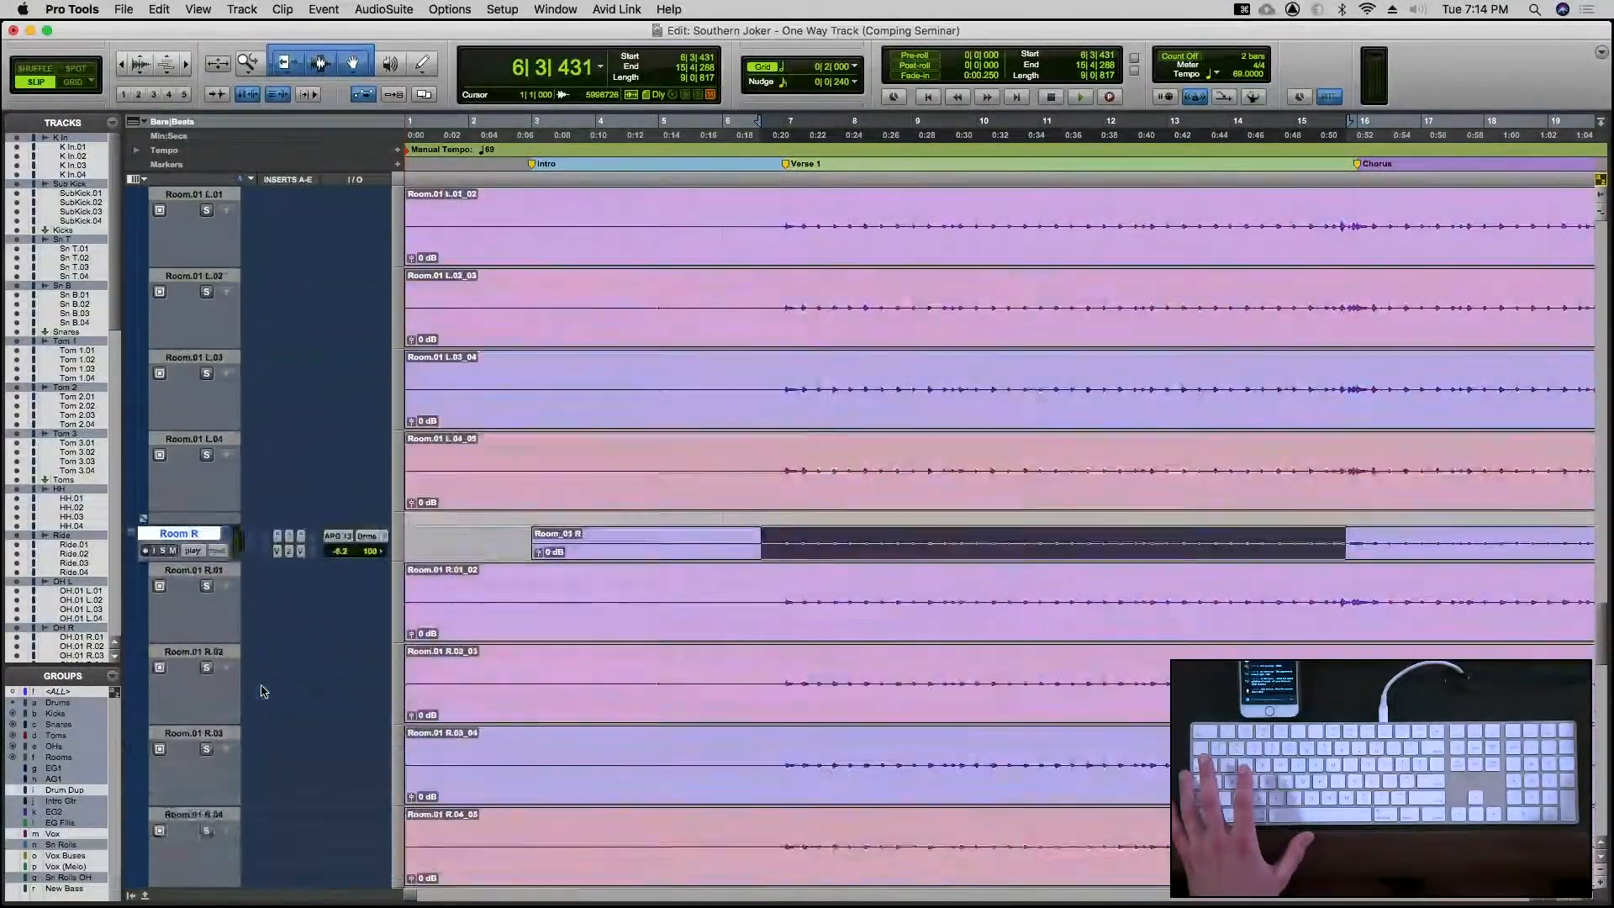
pyautogui.scroll(10, 261, 691)
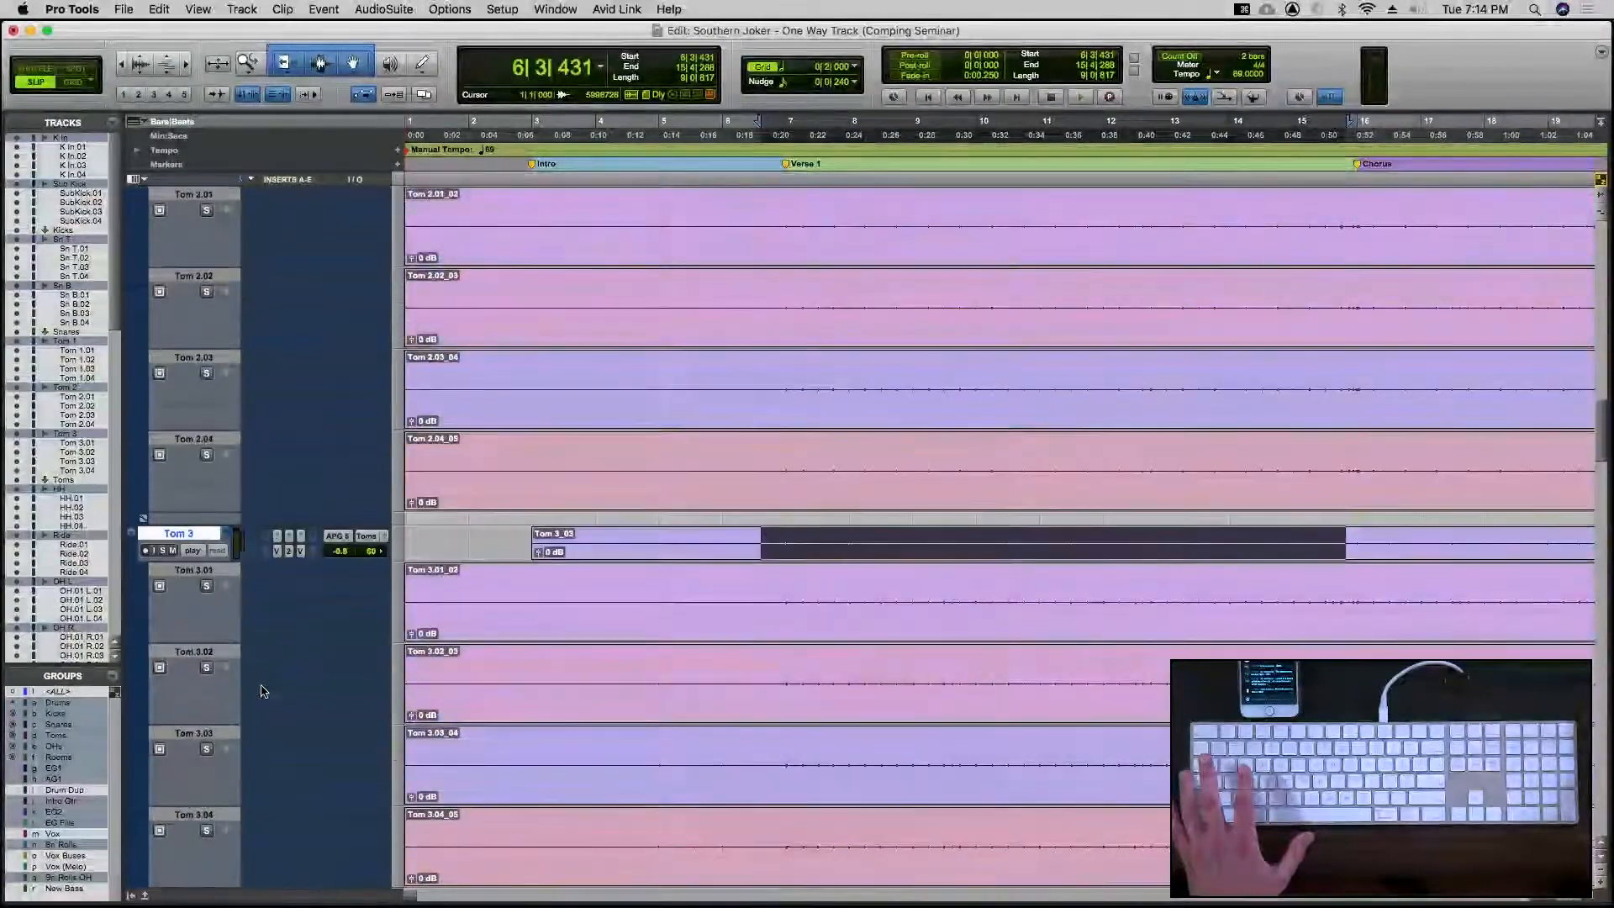
pyautogui.scroll(10, 262, 691)
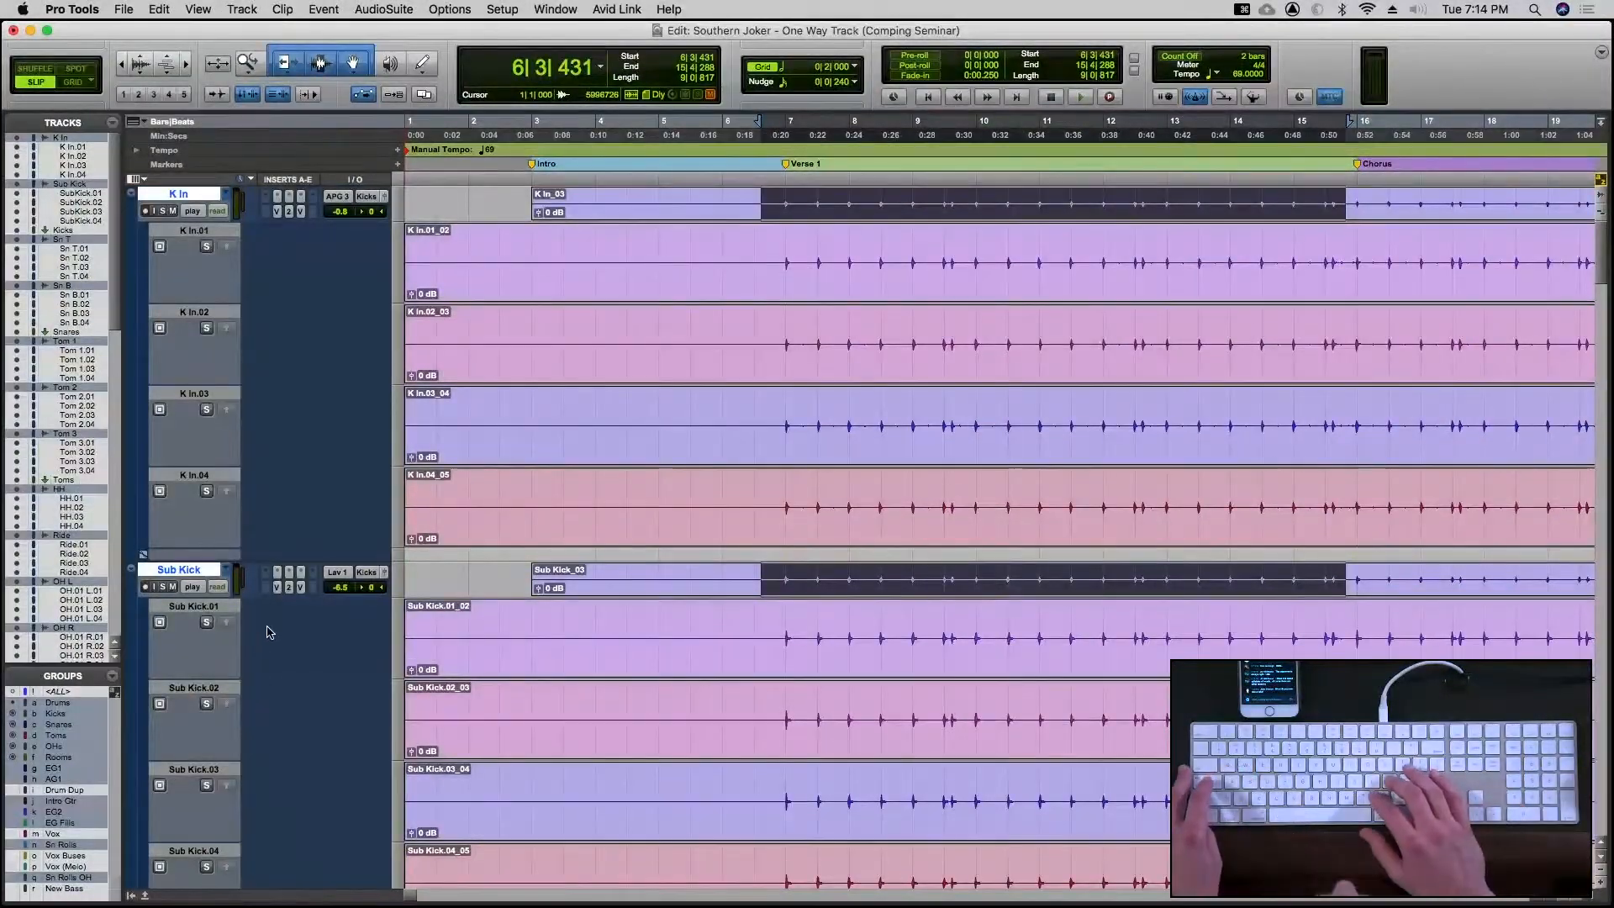
# Move the Verse 1 selection down to the .02 takes on all drum tracks, solo those takes and play them
pyautogui.press(';')
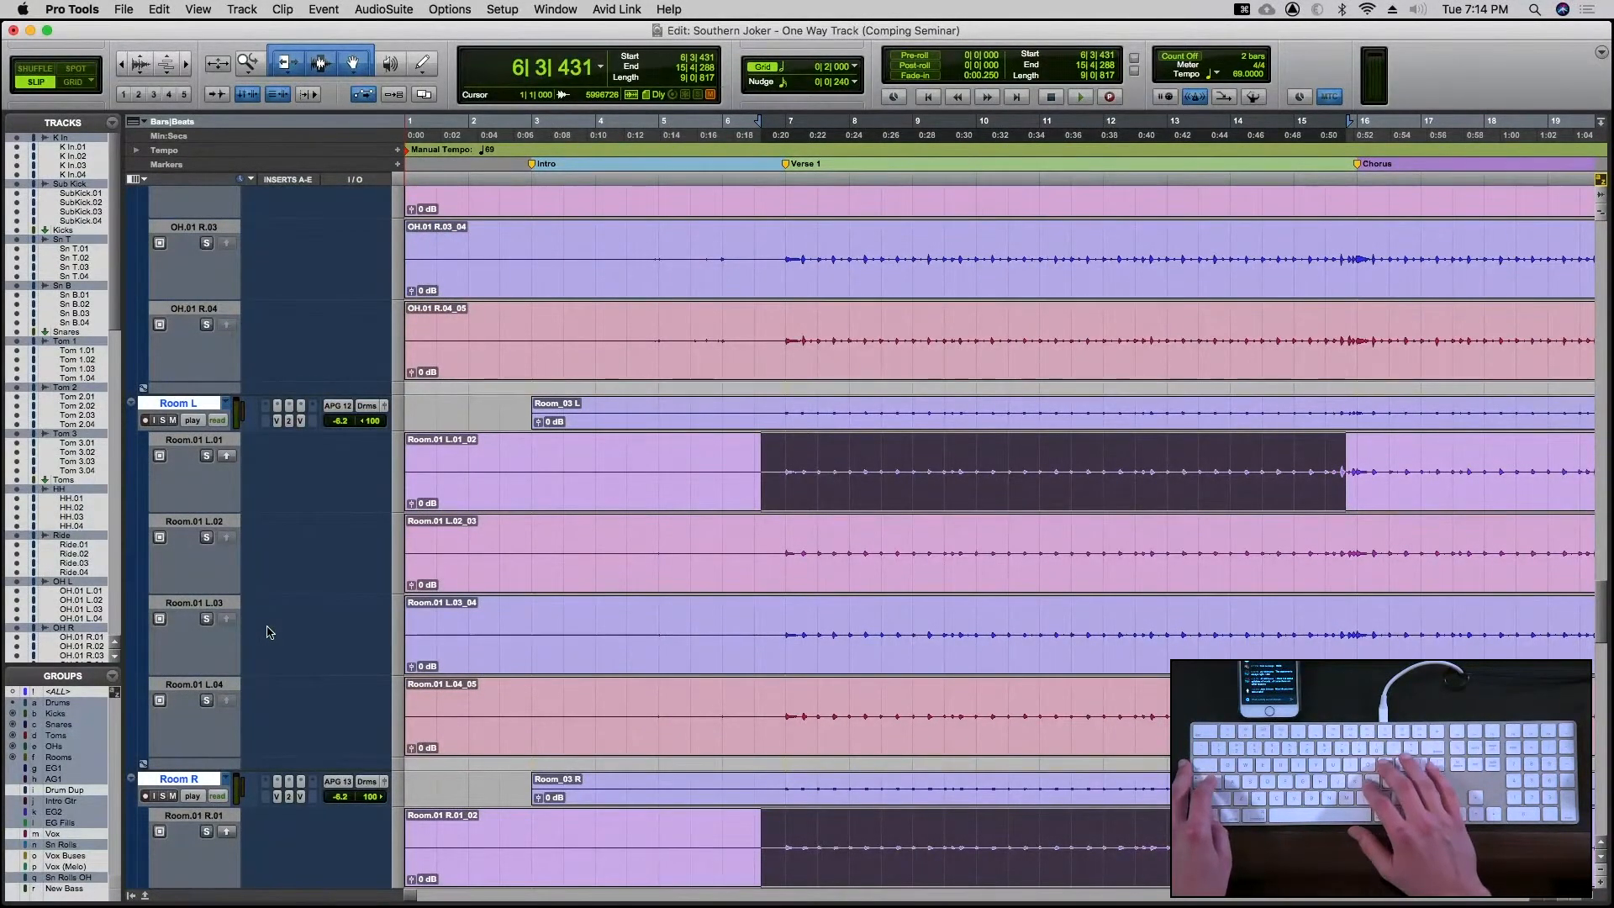
pyautogui.press(';')
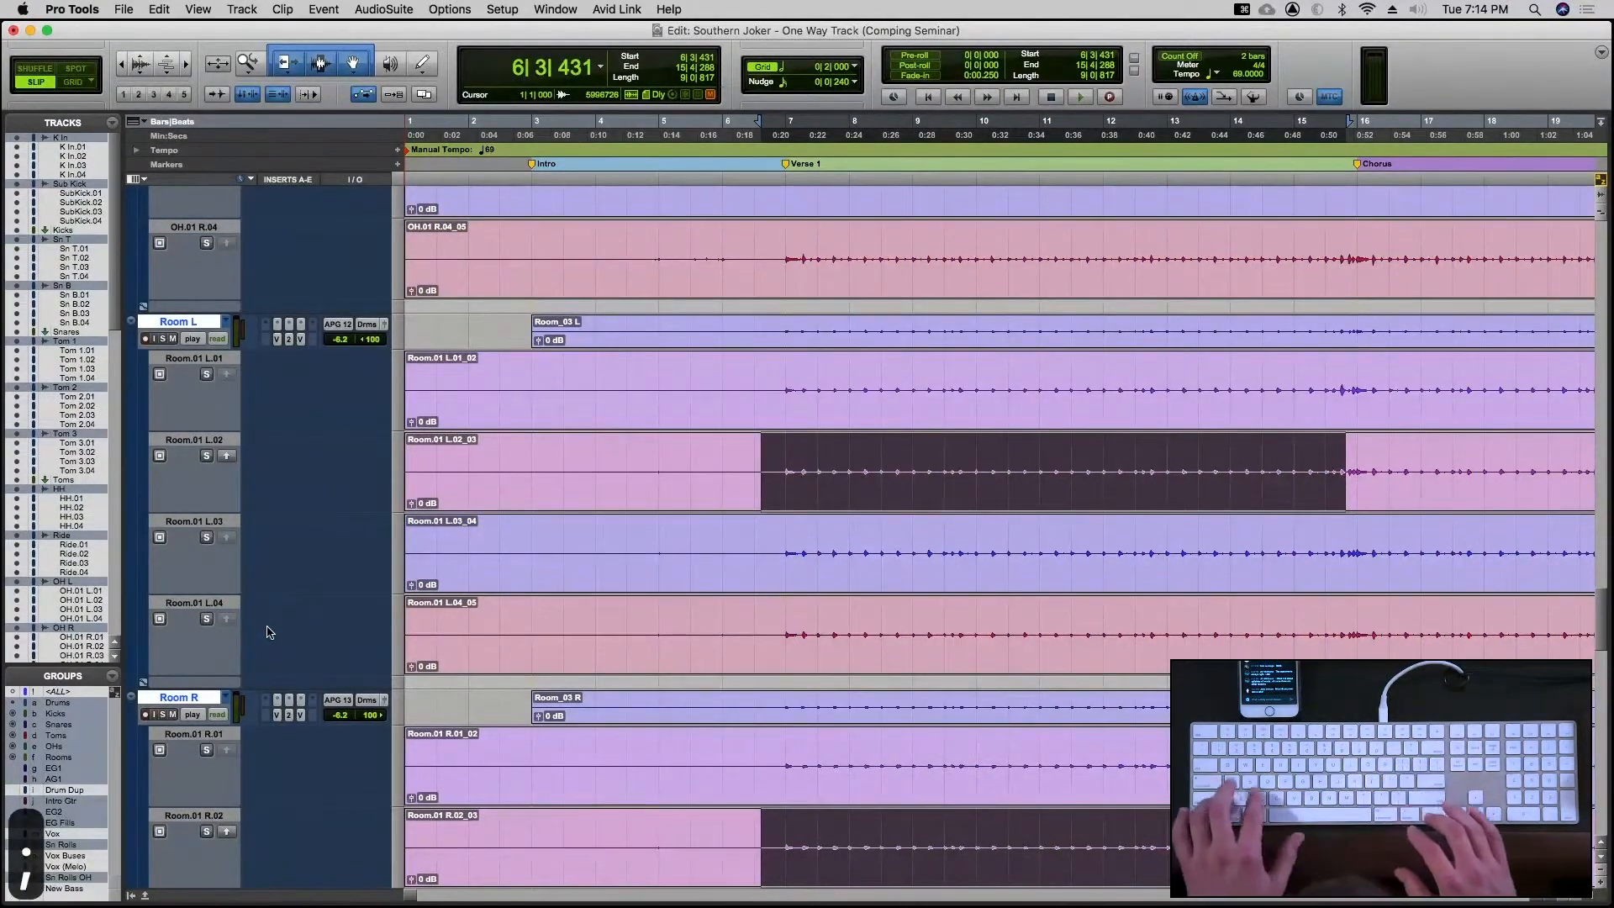
pyautogui.hotkey('shift', 's')
pyautogui.press('space')
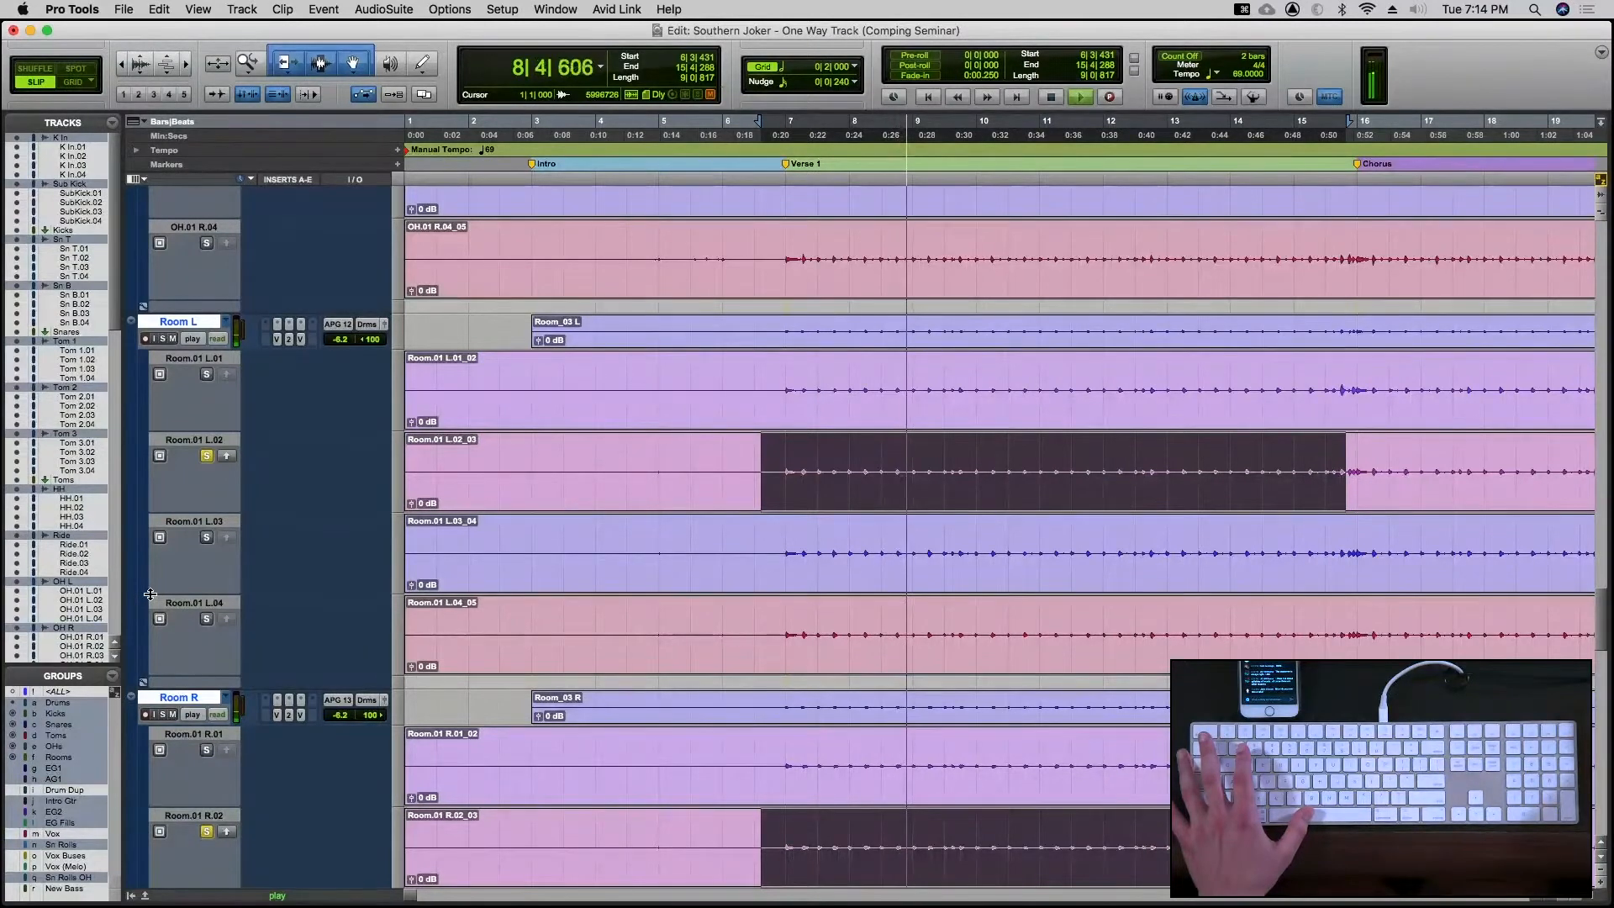
pyautogui.press('space')
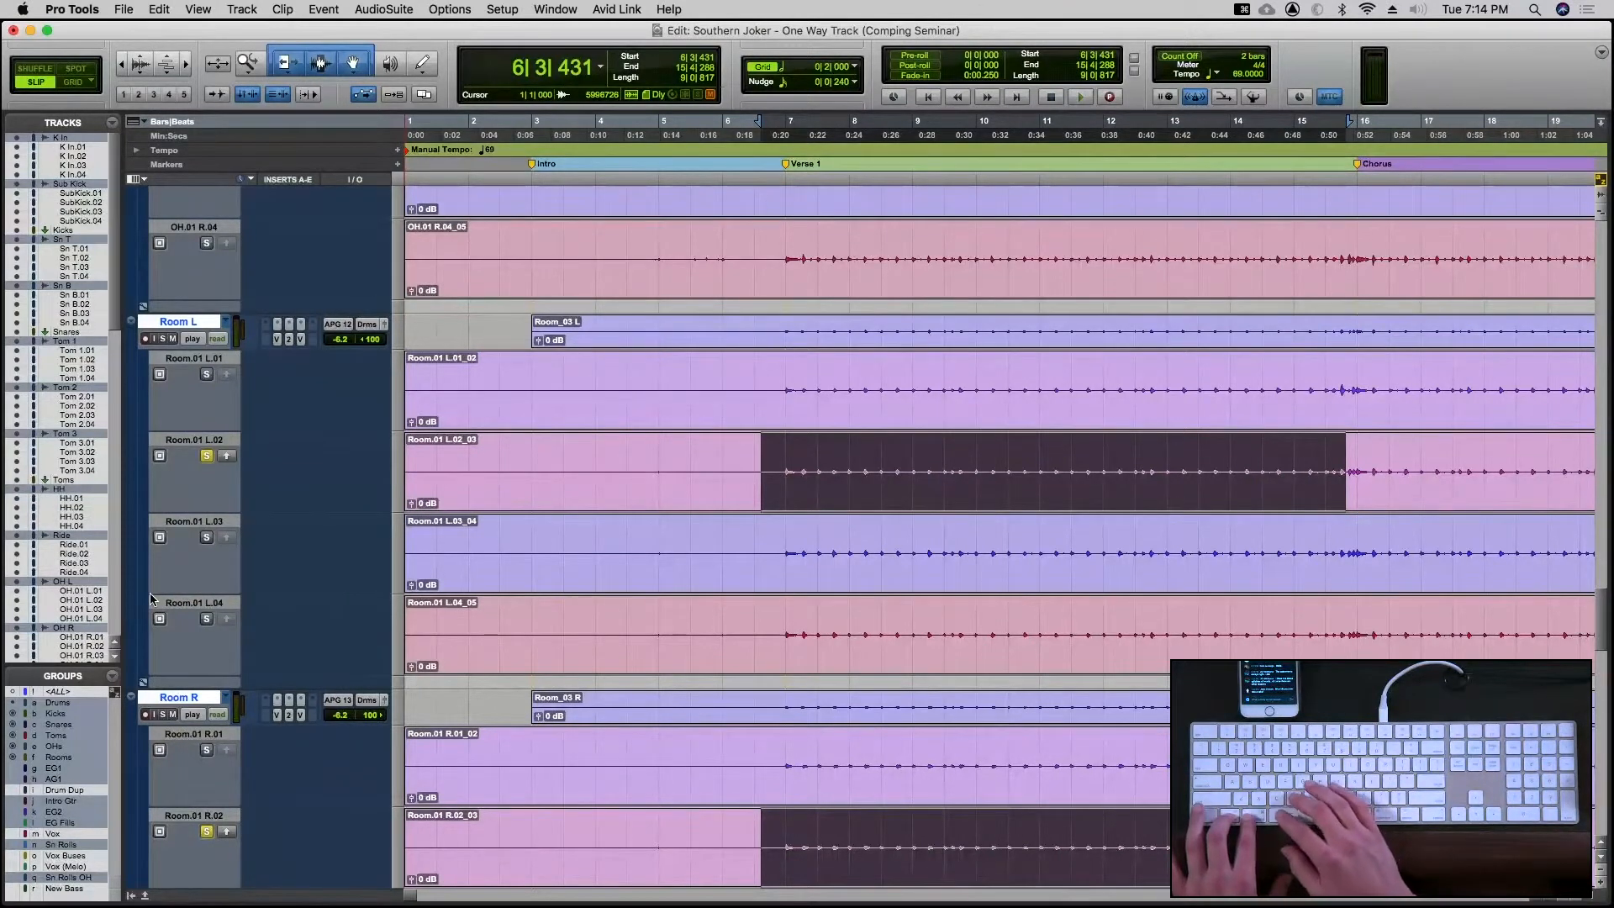
# Copy the Verse 1 selection from the .02 takes to the main playlists and return the drum tracks to waveform view
pyautogui.hotkey('ctrl', 'alt', 'v')
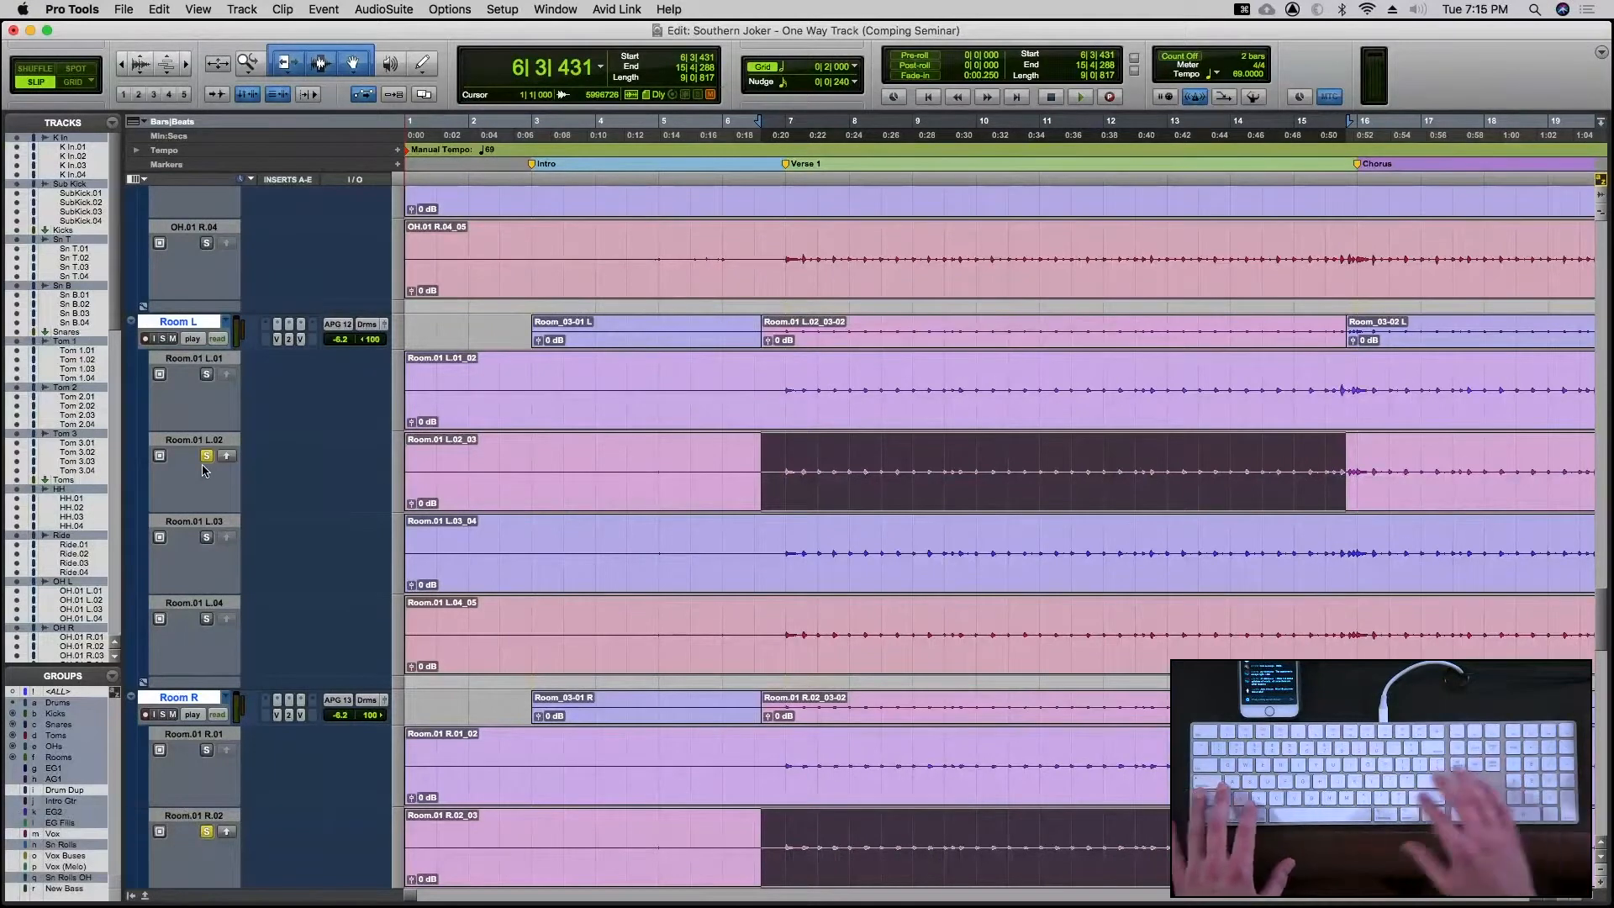
pyautogui.press('p')
pyautogui.press('p')
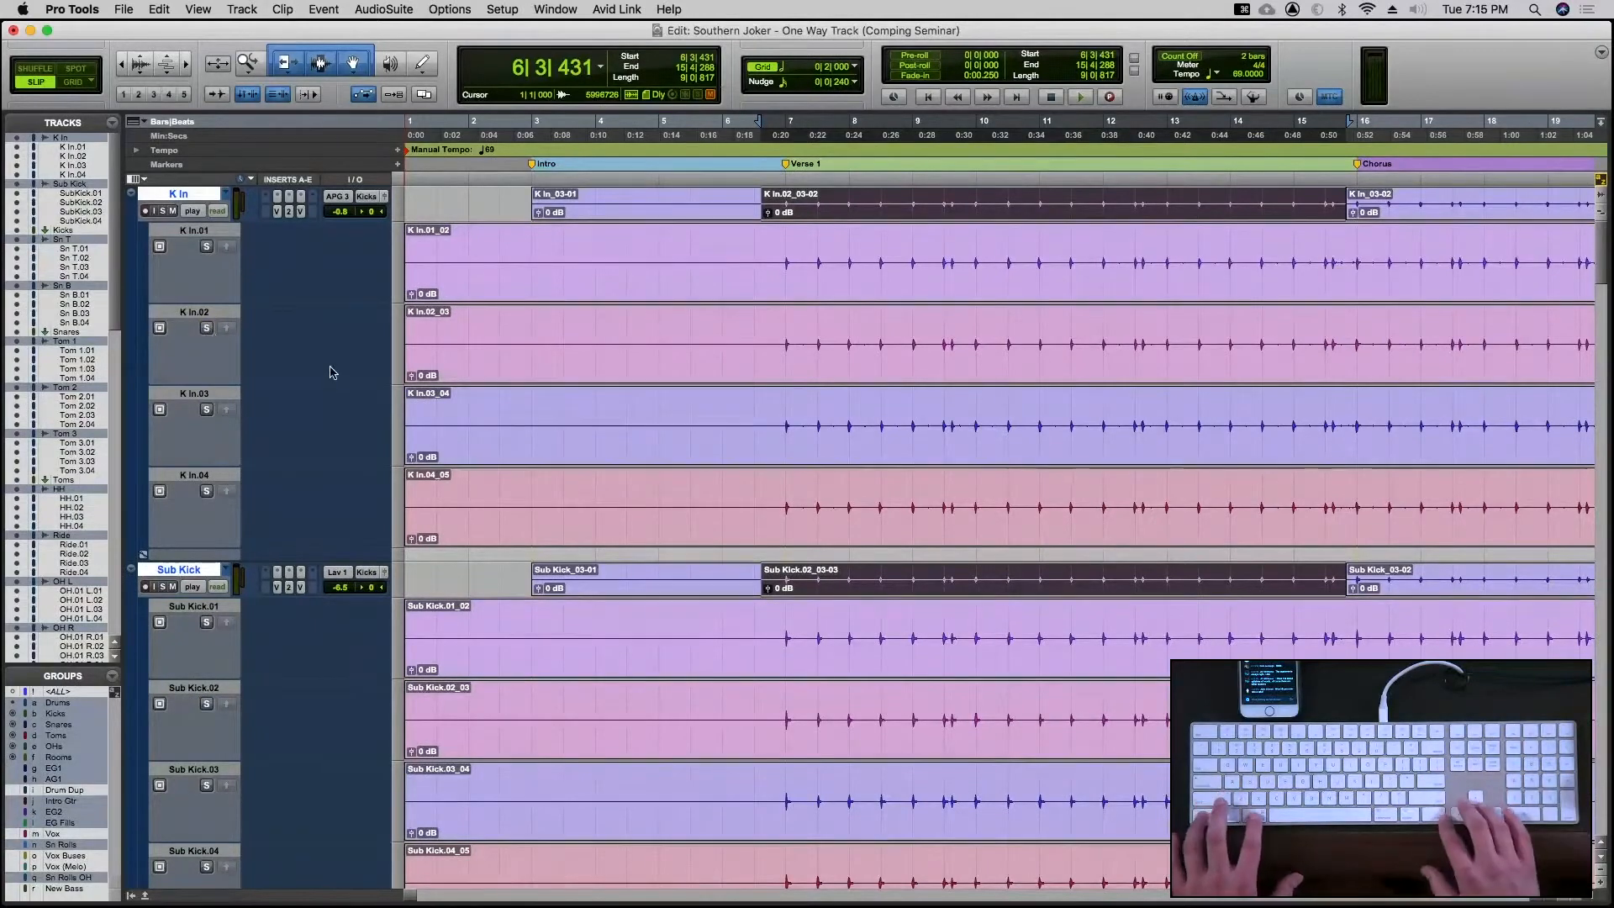
pyautogui.press('ctrl+super+Right')
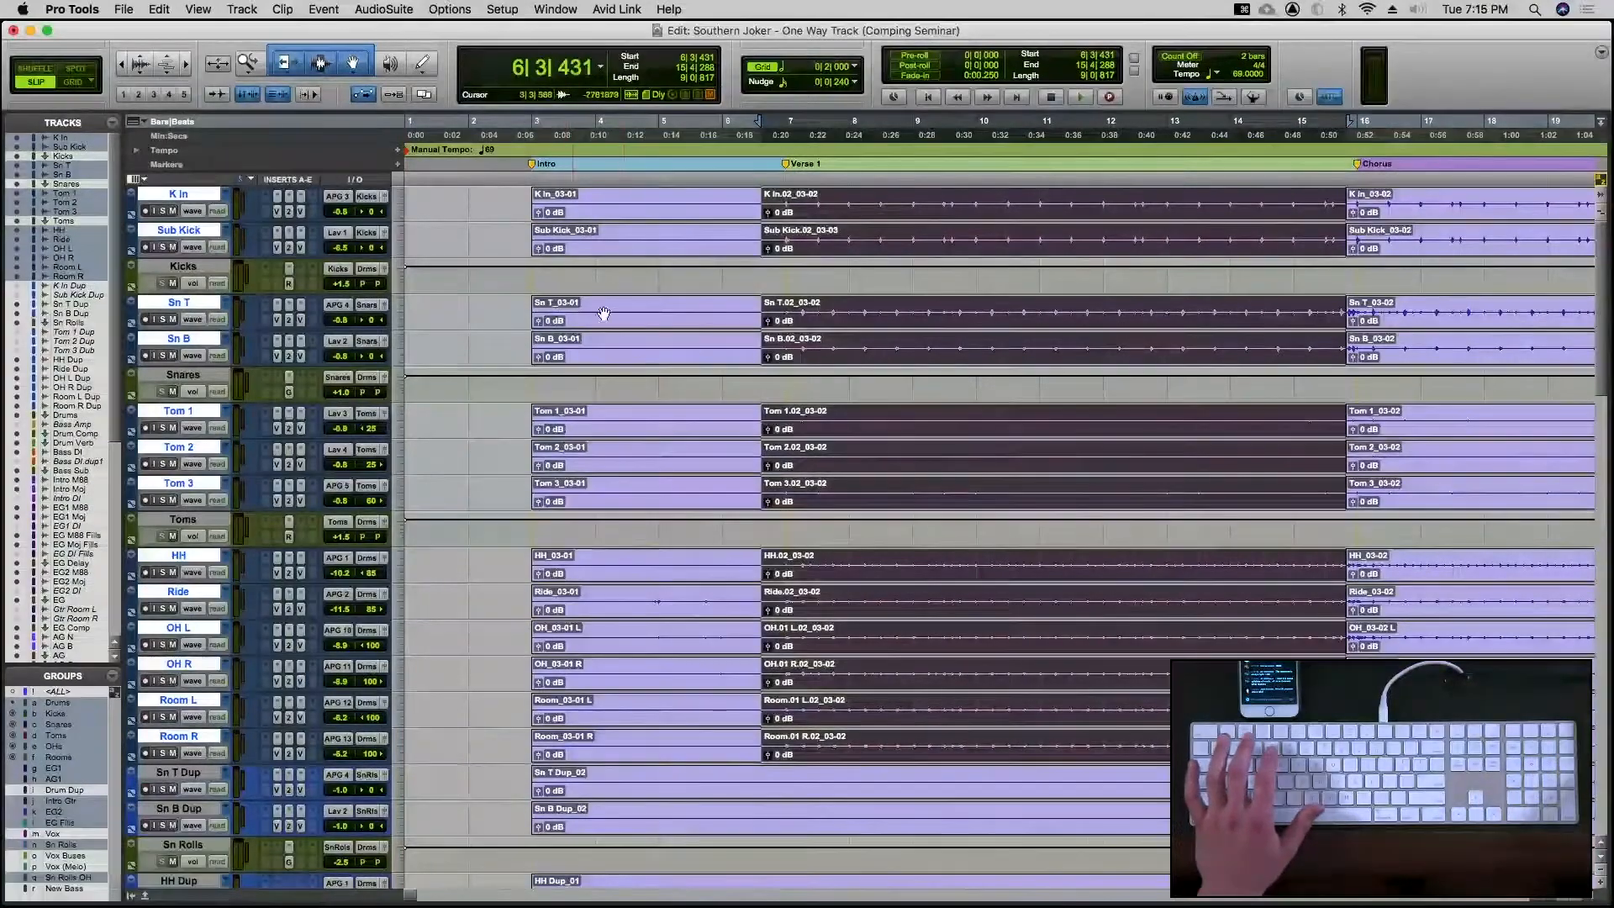
# Select the drum tracks from about 6|2|222 to 16|1|650, spanning both edits of the inserted Verse 1 clips, and apply crossfades
pyautogui.click(751, 198)
pyautogui.press('space')
pyautogui.press('space')
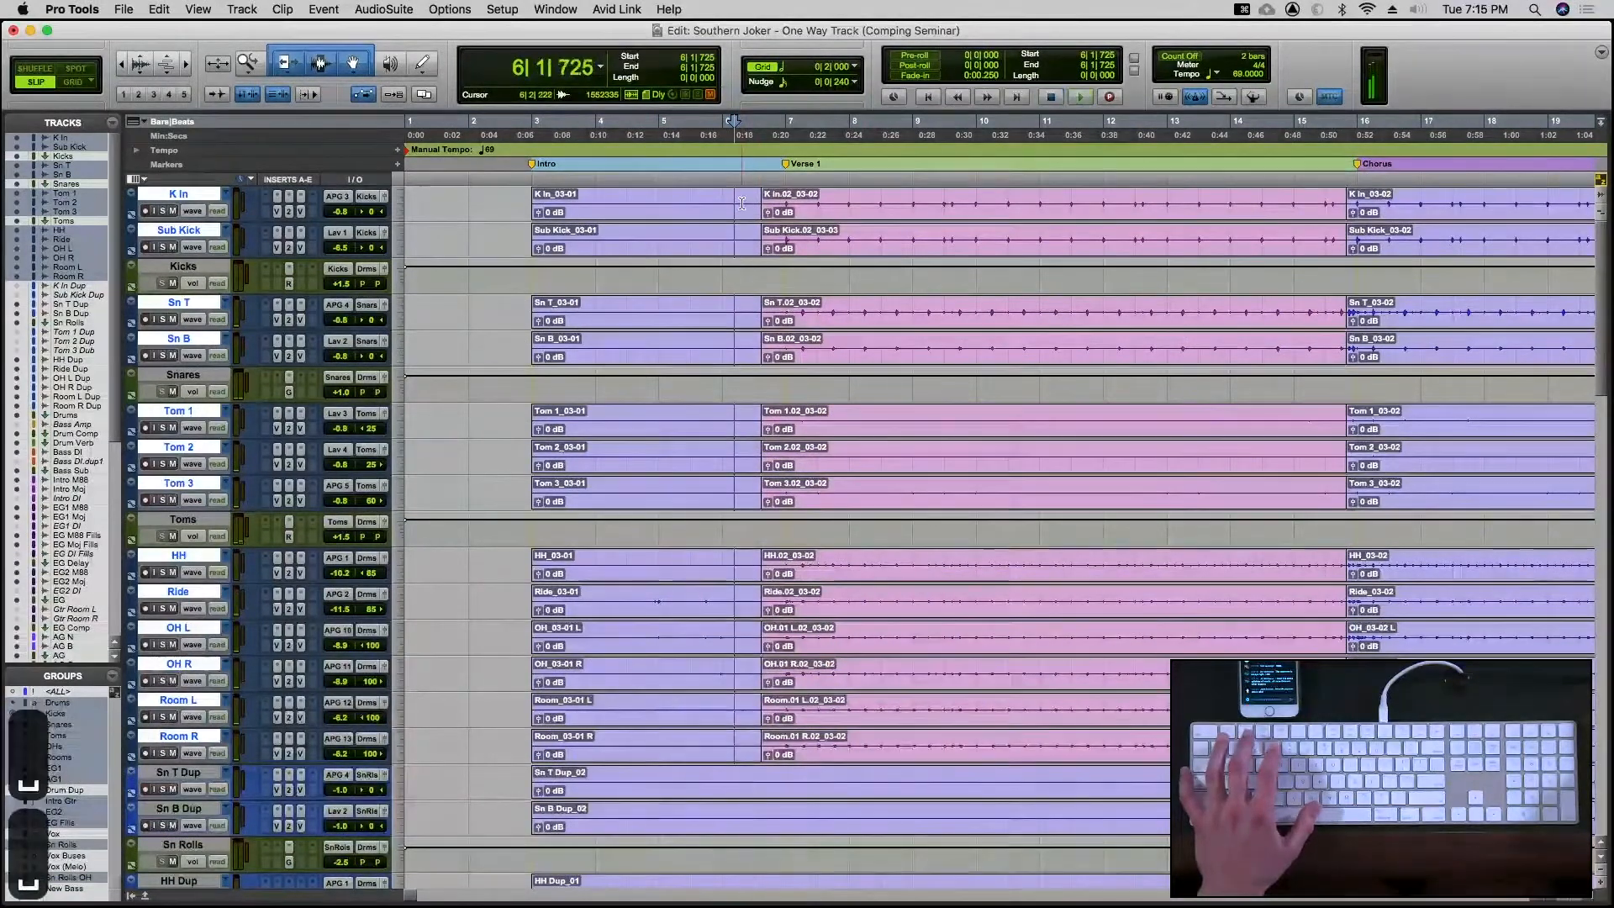
pyautogui.moveTo(750, 202); pyautogui.dragTo(1367, 197)
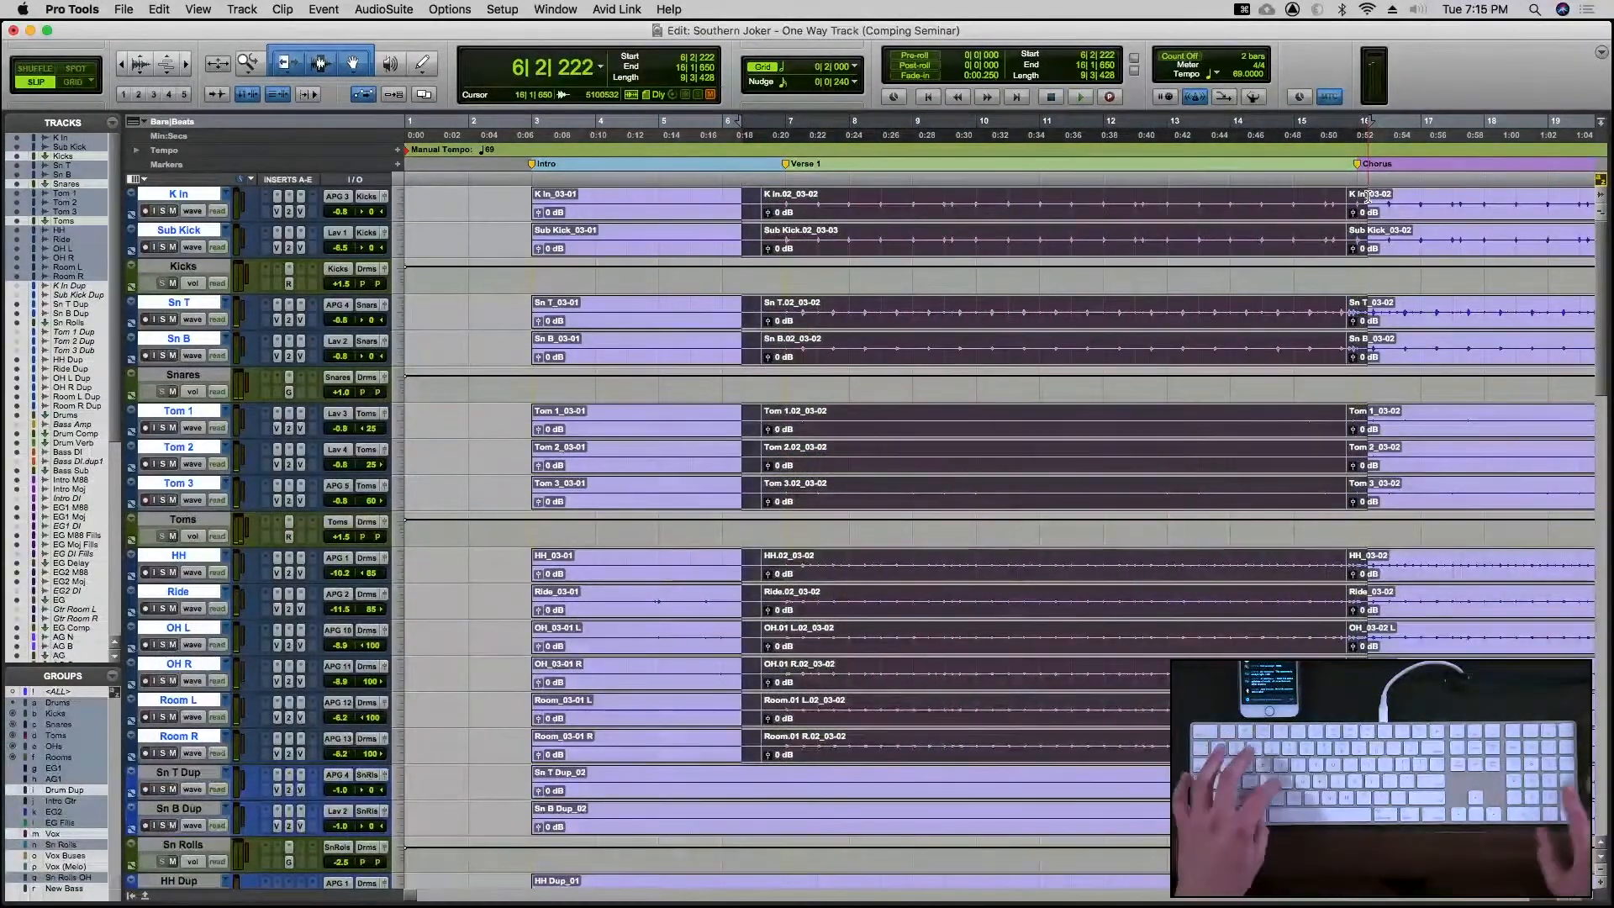
pyautogui.press('super+f')
pyautogui.press('Return')
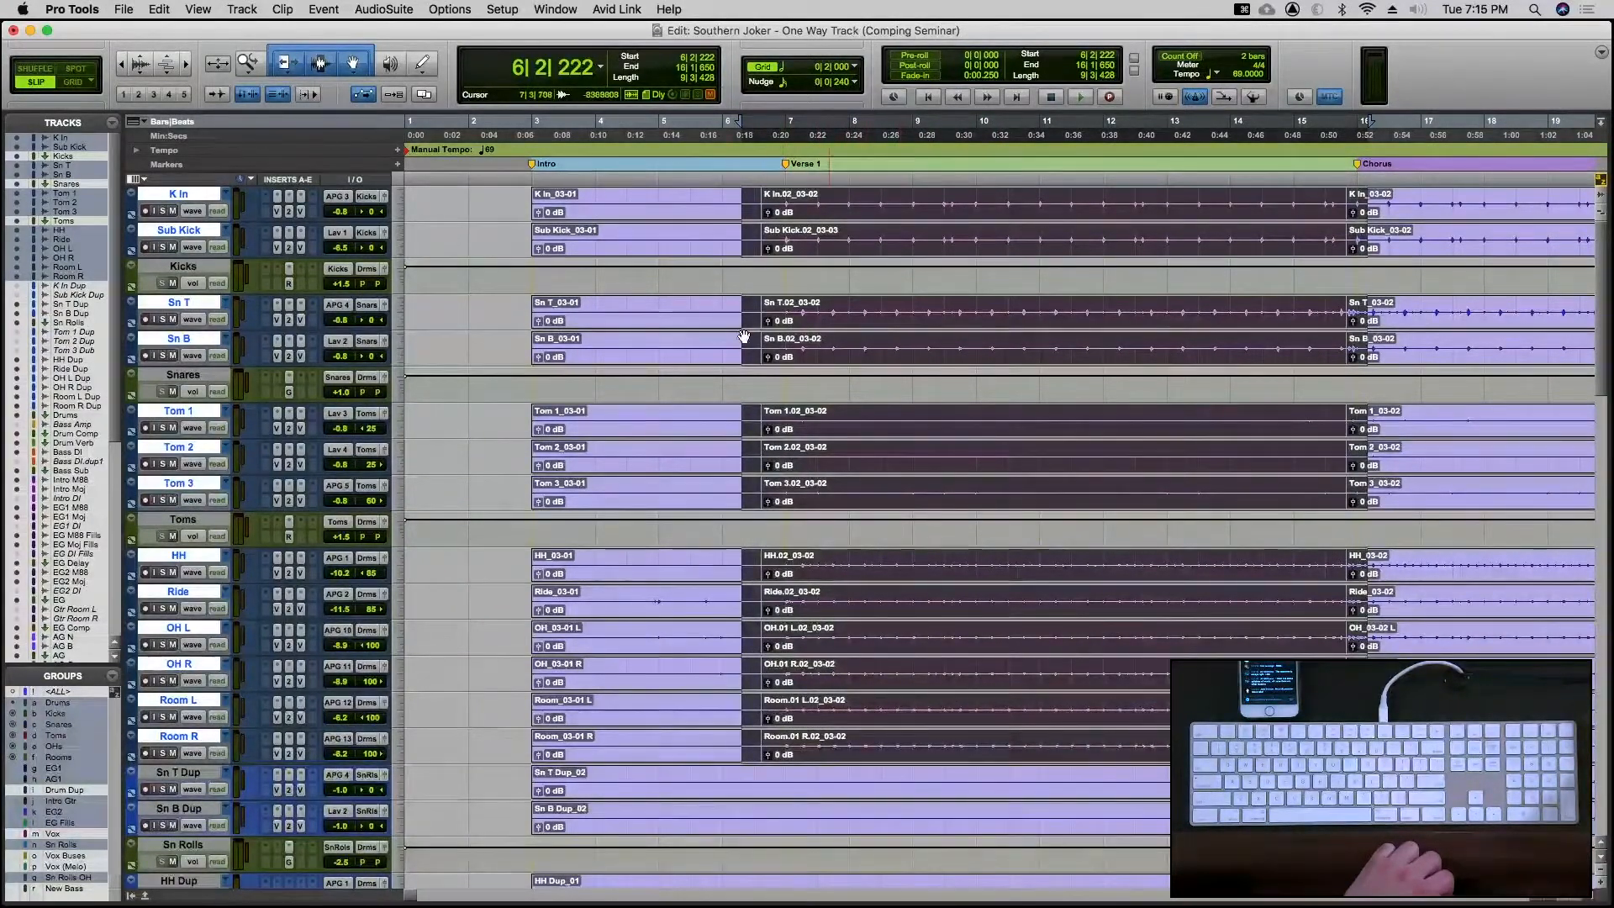
# Inspect the edit before Verse 1 and play the session from about 15|3|028 across the edit into the Chorus
pyautogui.press('t')
pyautogui.press('t')
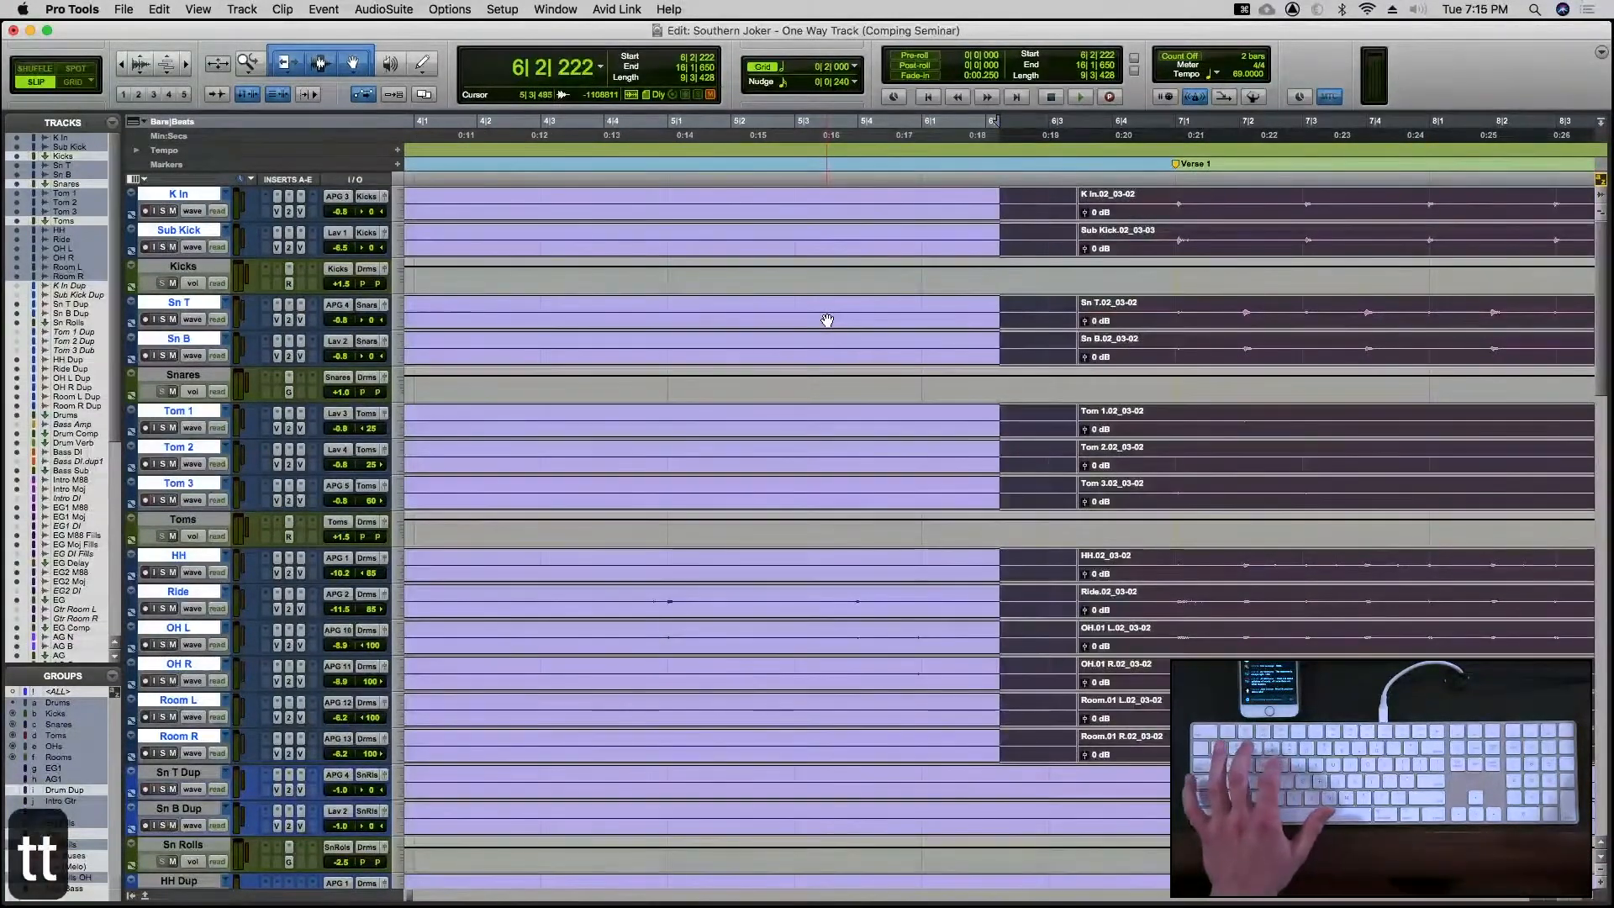
pyautogui.press('r')
pyautogui.press('r')
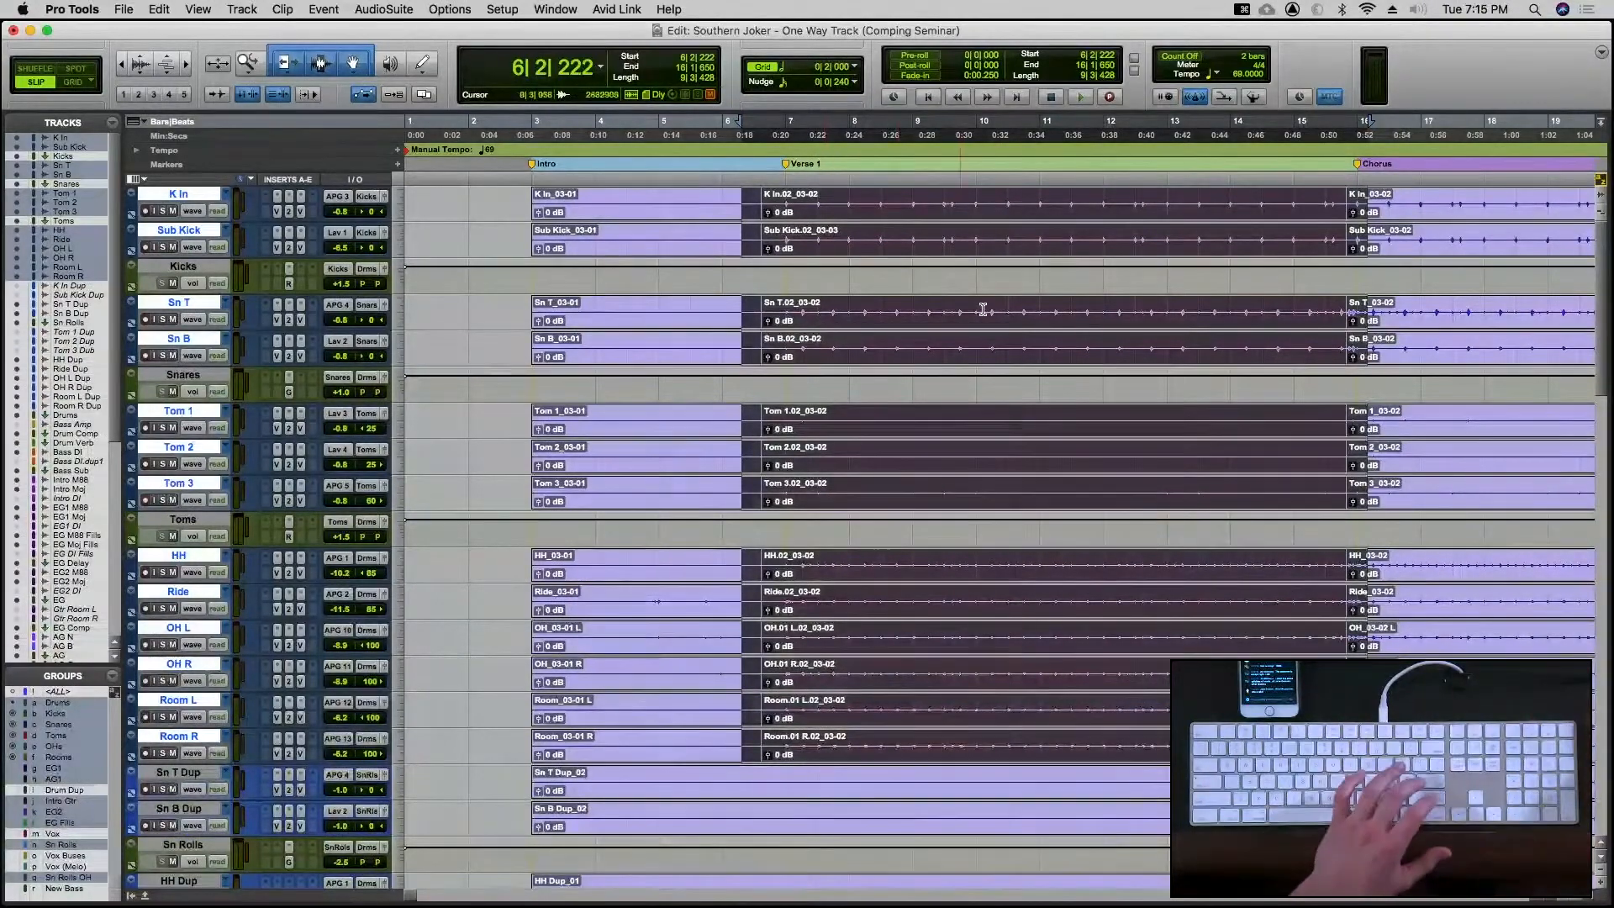
pyautogui.click(1326, 202)
pyautogui.press('space')
pyautogui.press('t')
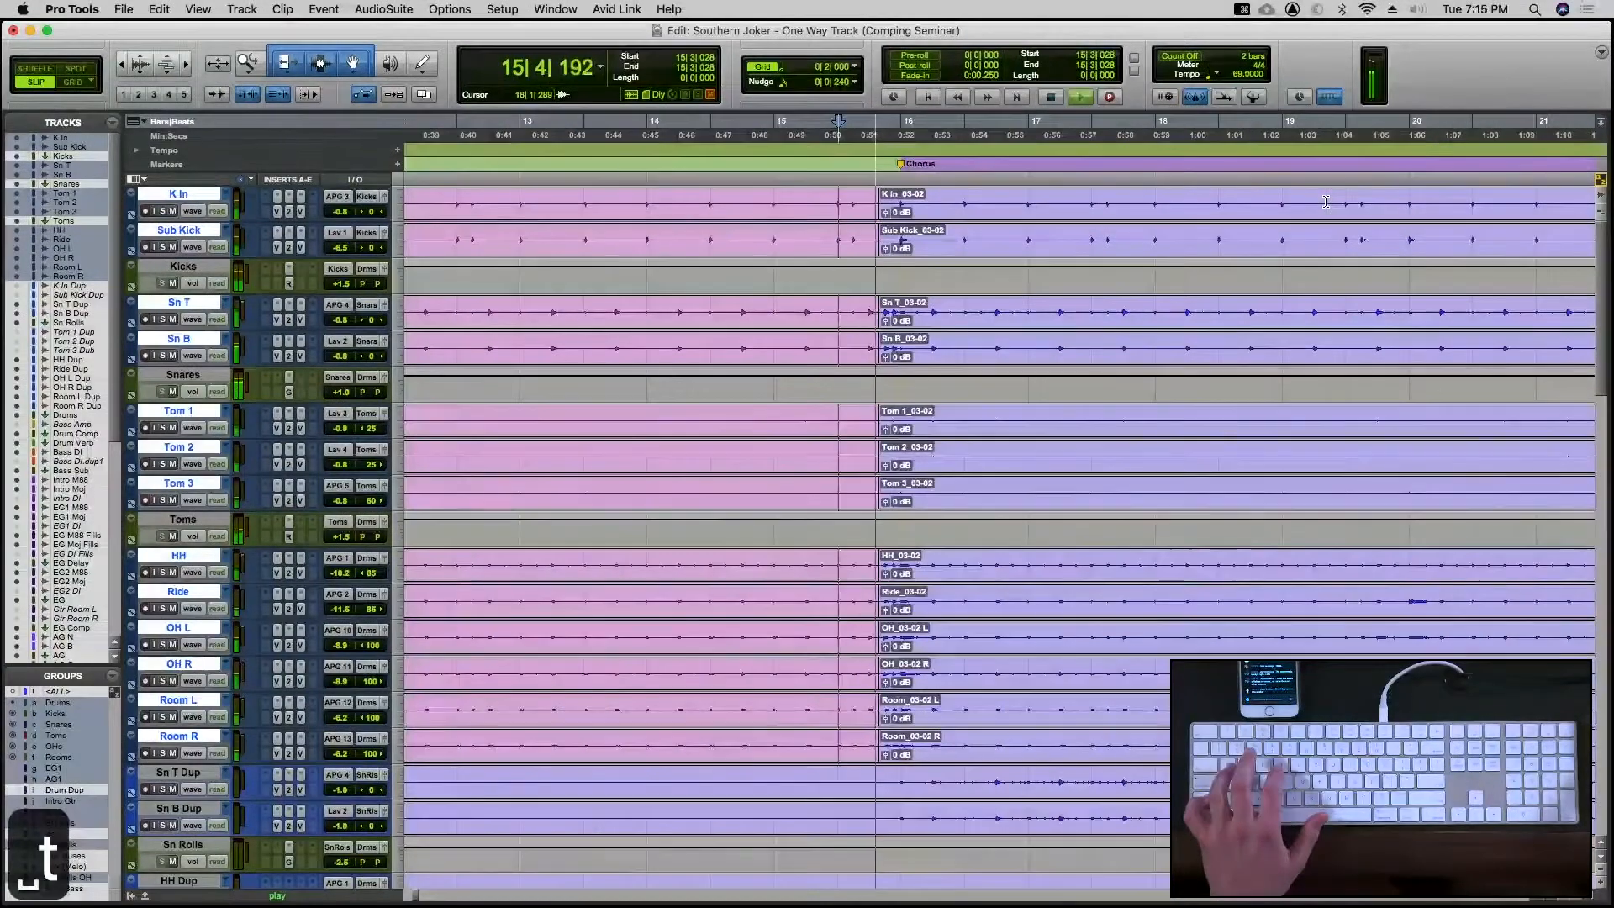
pyautogui.press('space')
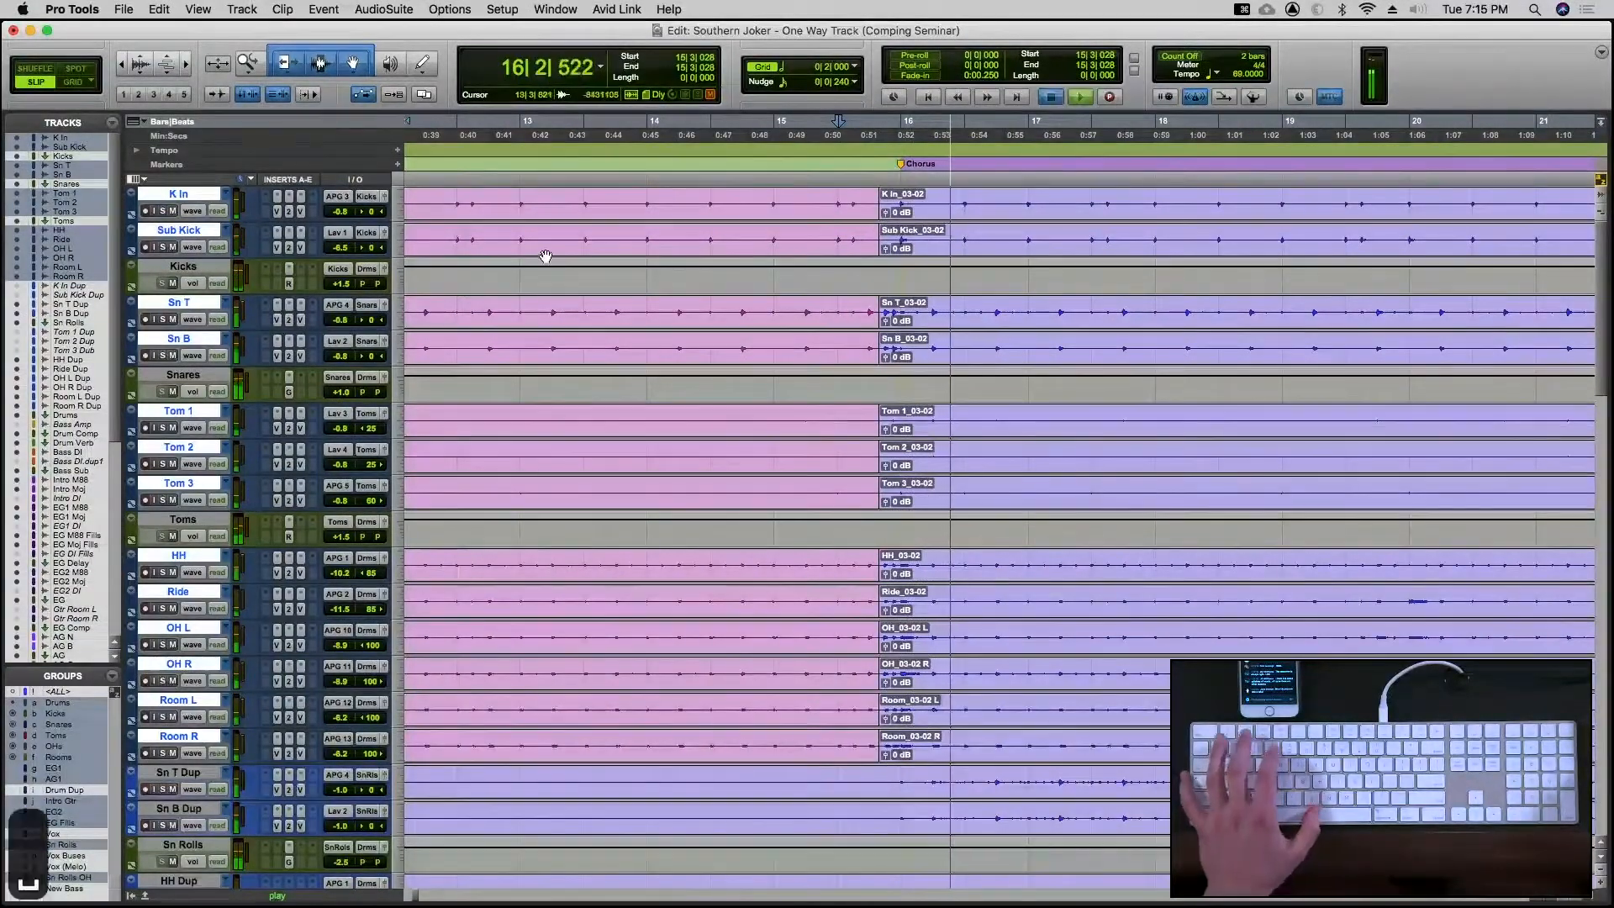
# Solo the grouped drum tracks, play from about 15|3|028 into the Chorus, and move the playback start to about 15|2|327
pyautogui.click(162, 211)
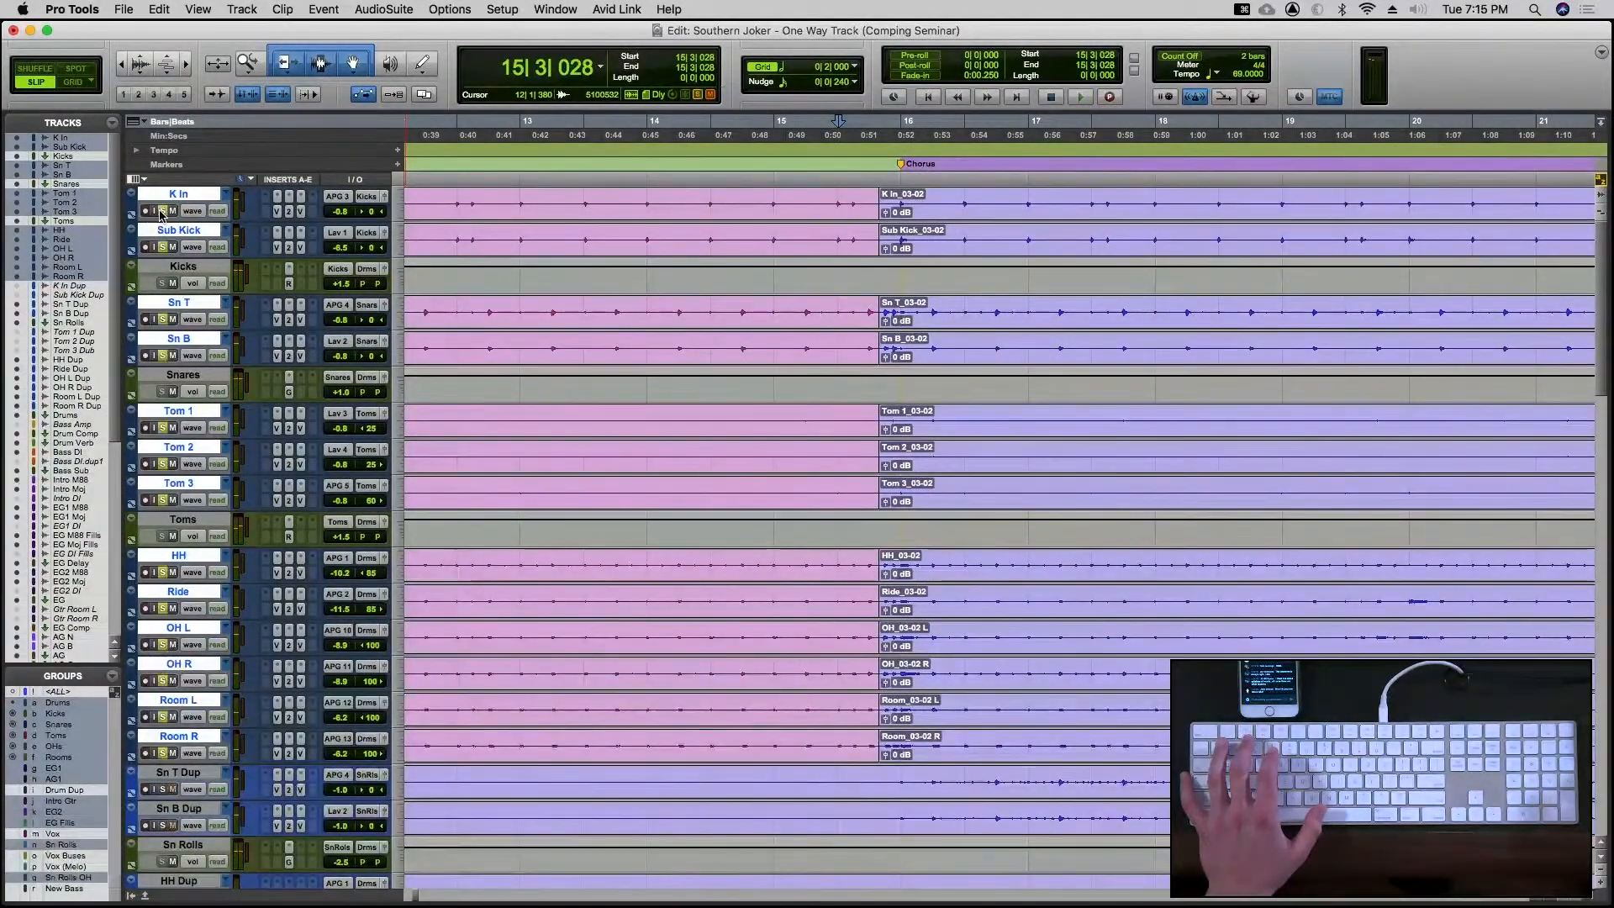
pyautogui.press('space')
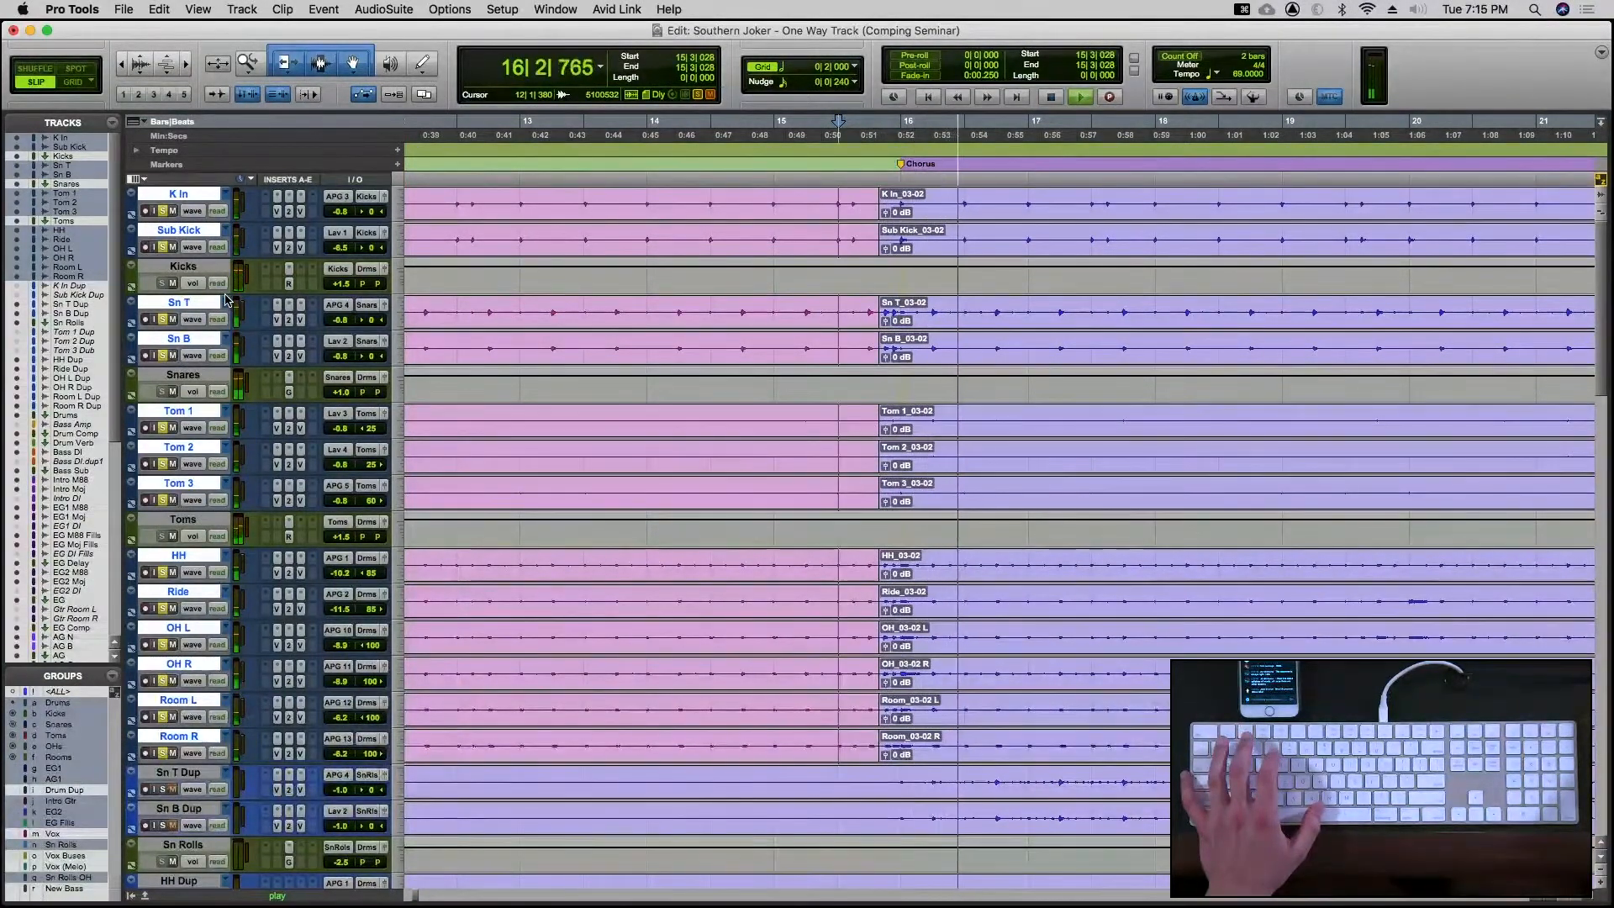
pyautogui.press('space')
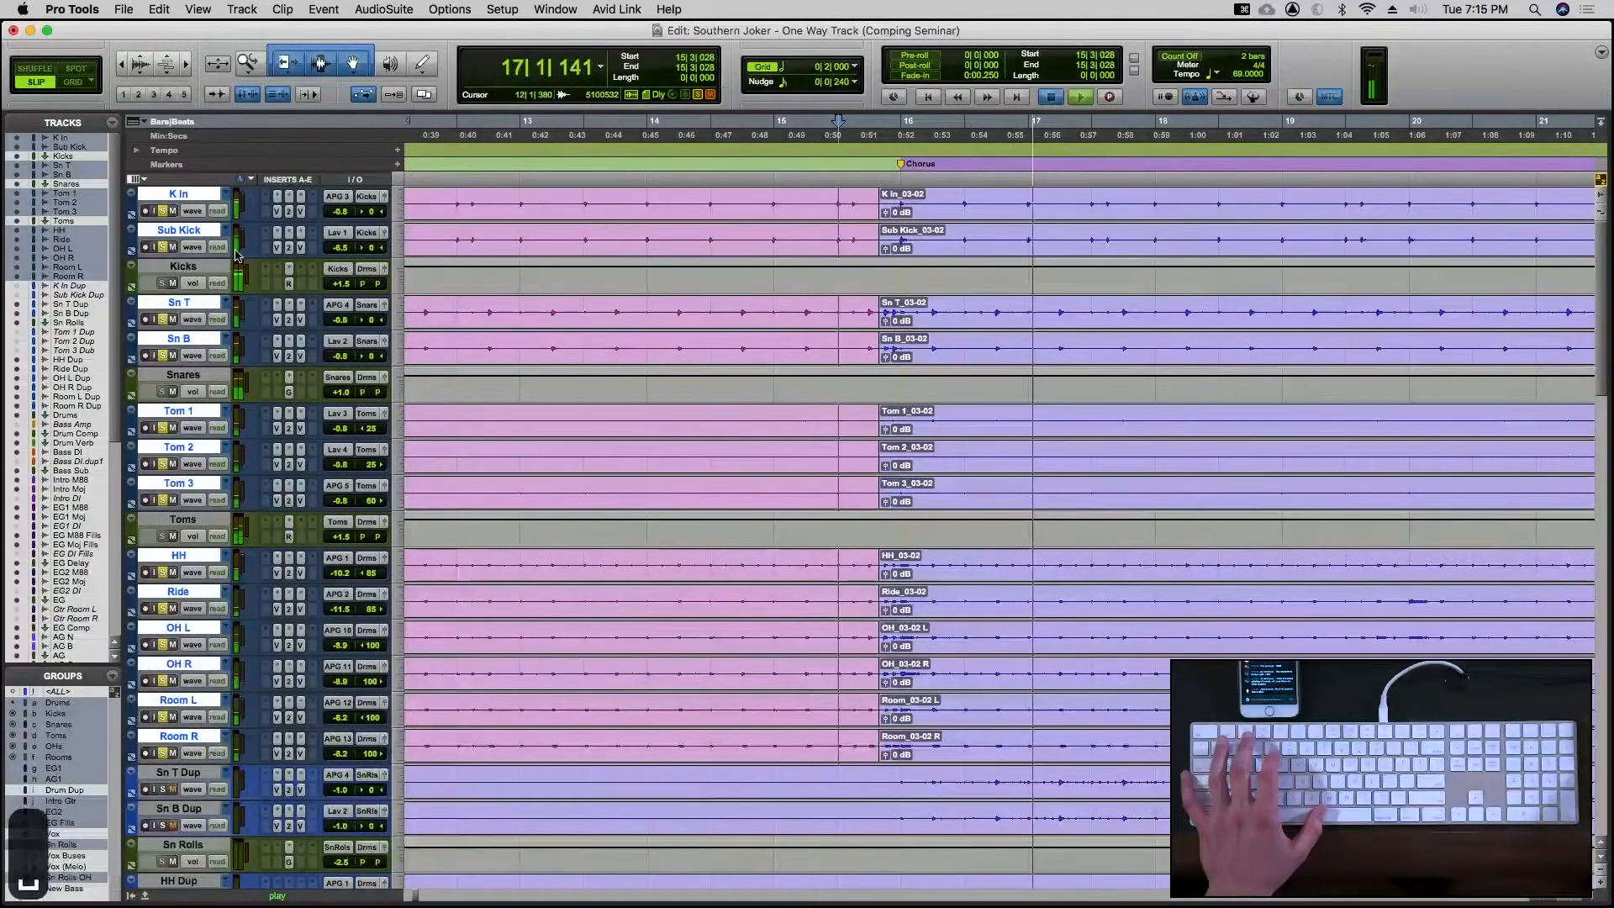
pyautogui.click(817, 197)
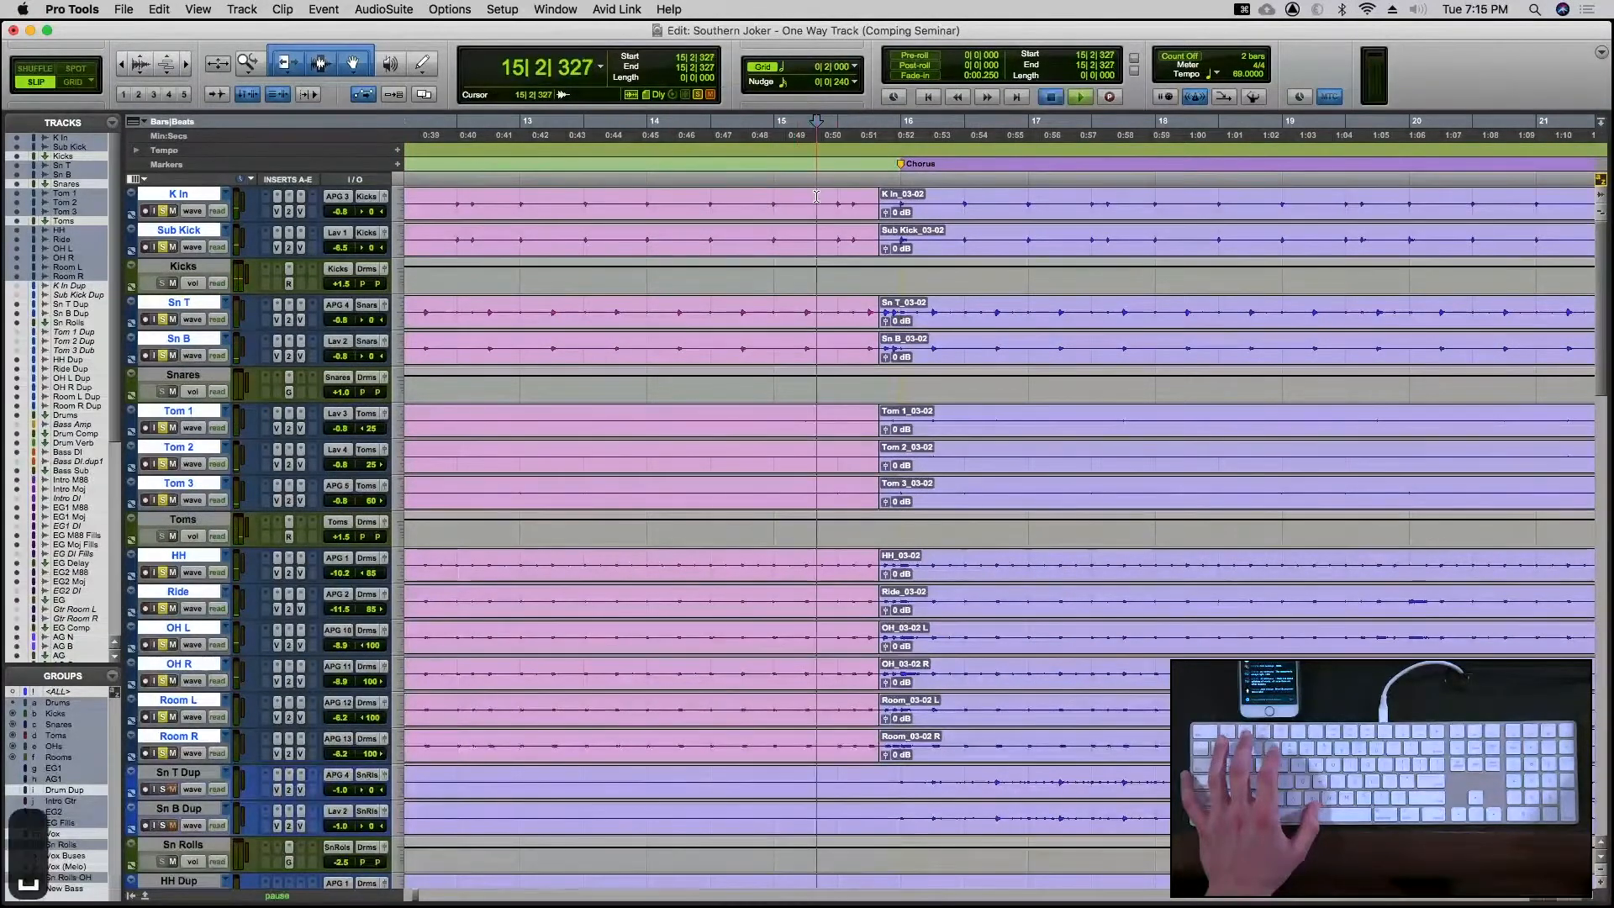
# Play the soloed drums into the Chorus, move the grouped crossfades to about 15|4|661, and audition the edit from about 15|3|838
pyautogui.press('space')
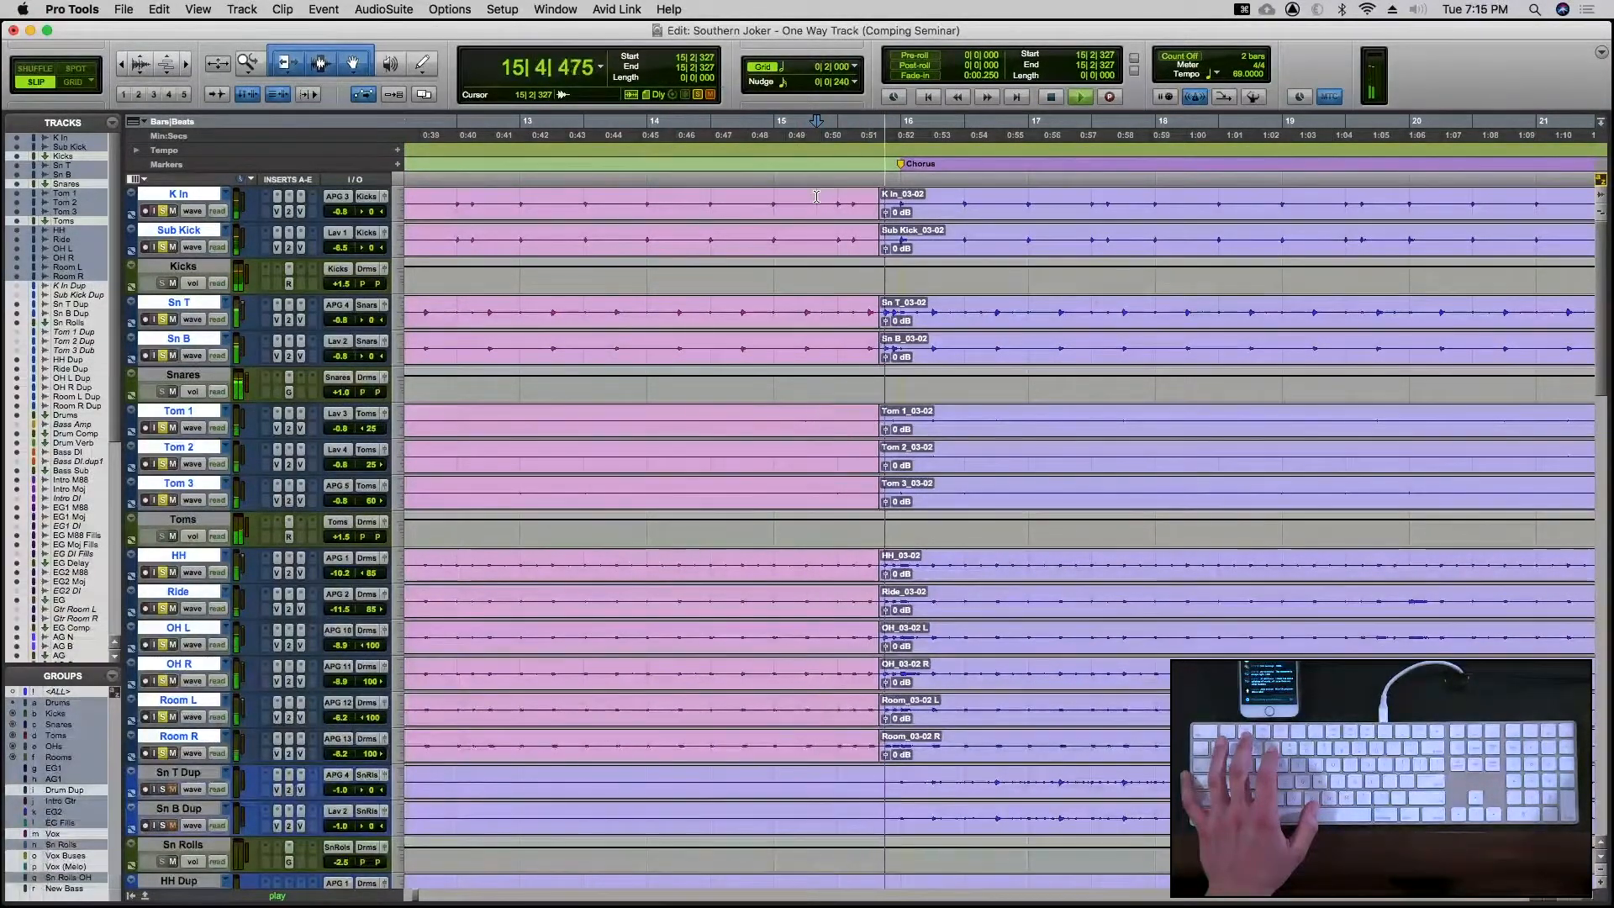
pyautogui.press('space')
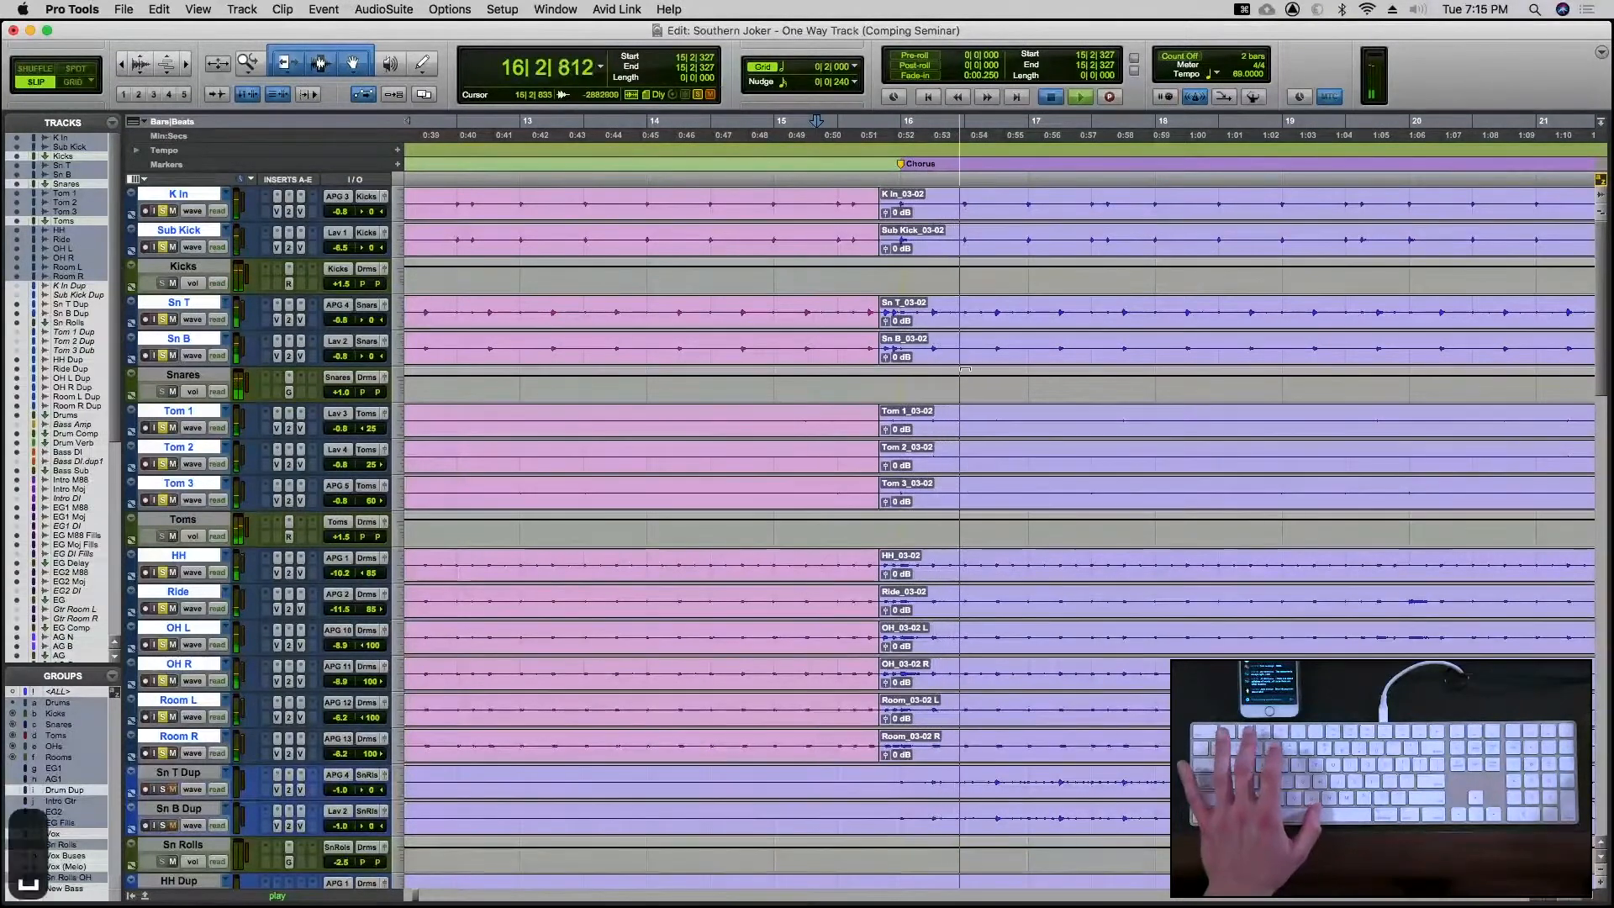
pyautogui.press('t')
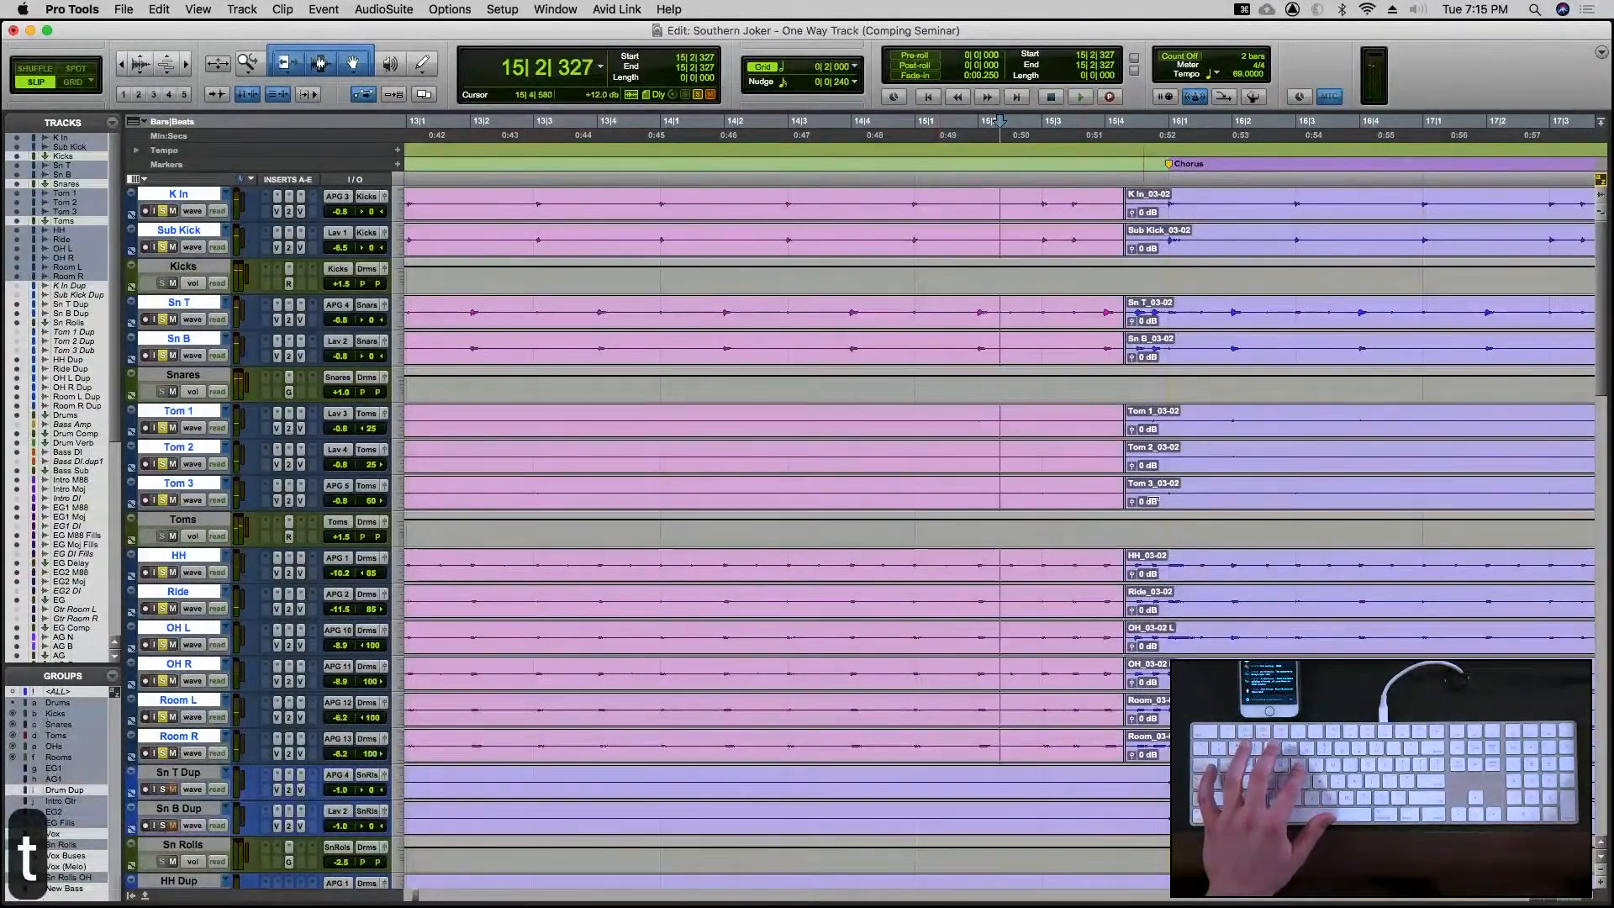
pyautogui.press('t')
pyautogui.press('t')
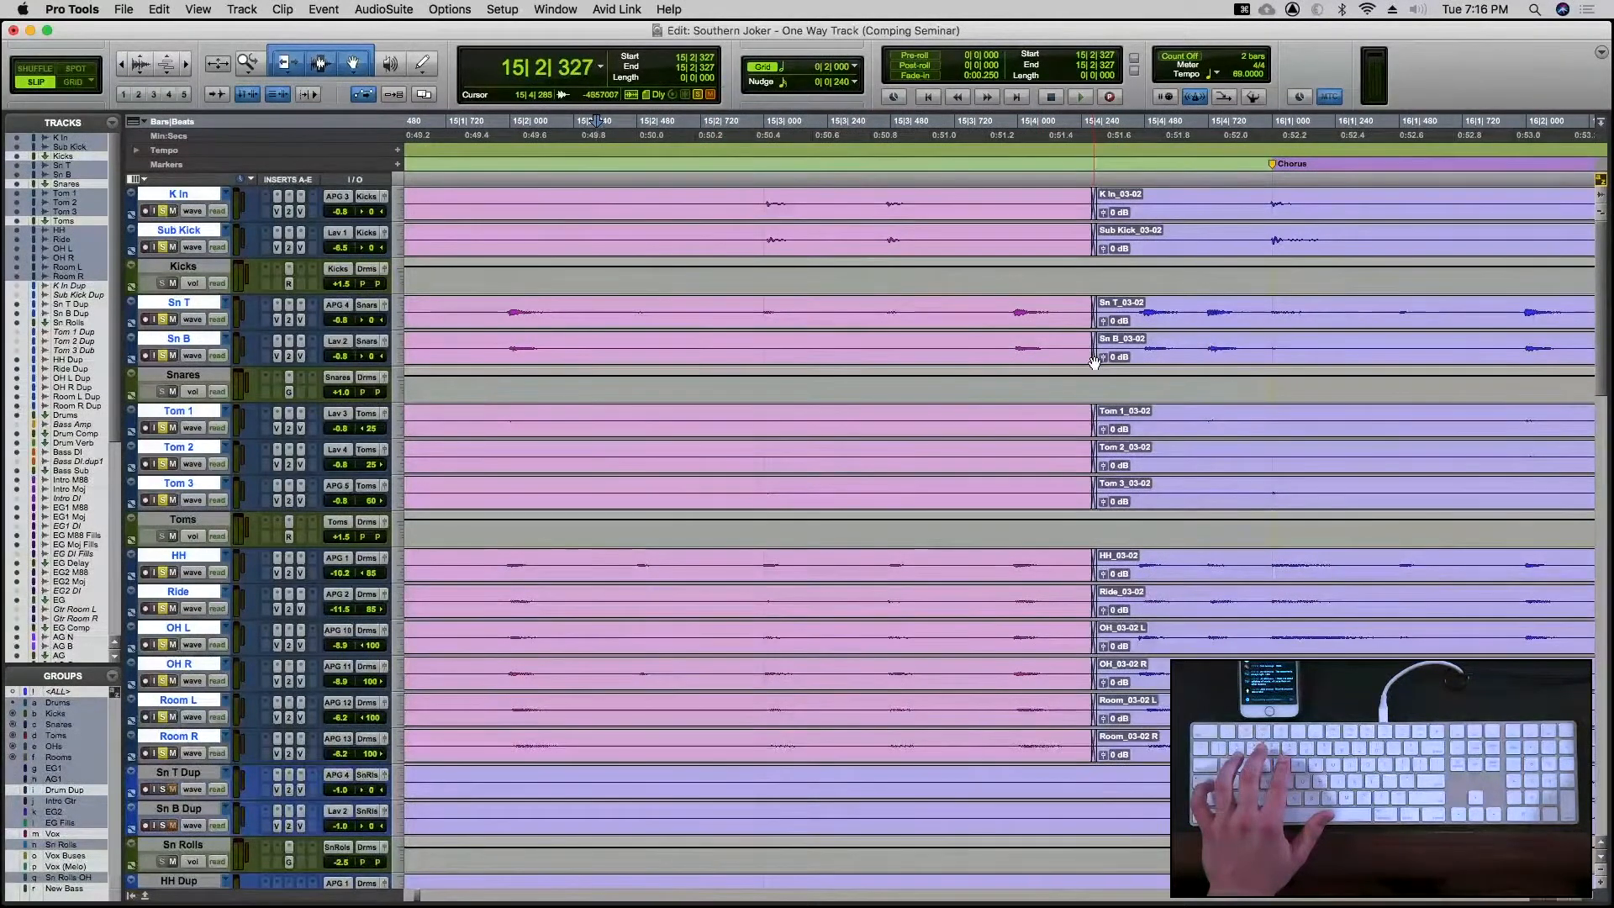
pyautogui.moveTo(1095, 363); pyautogui.dragTo(1195, 358)
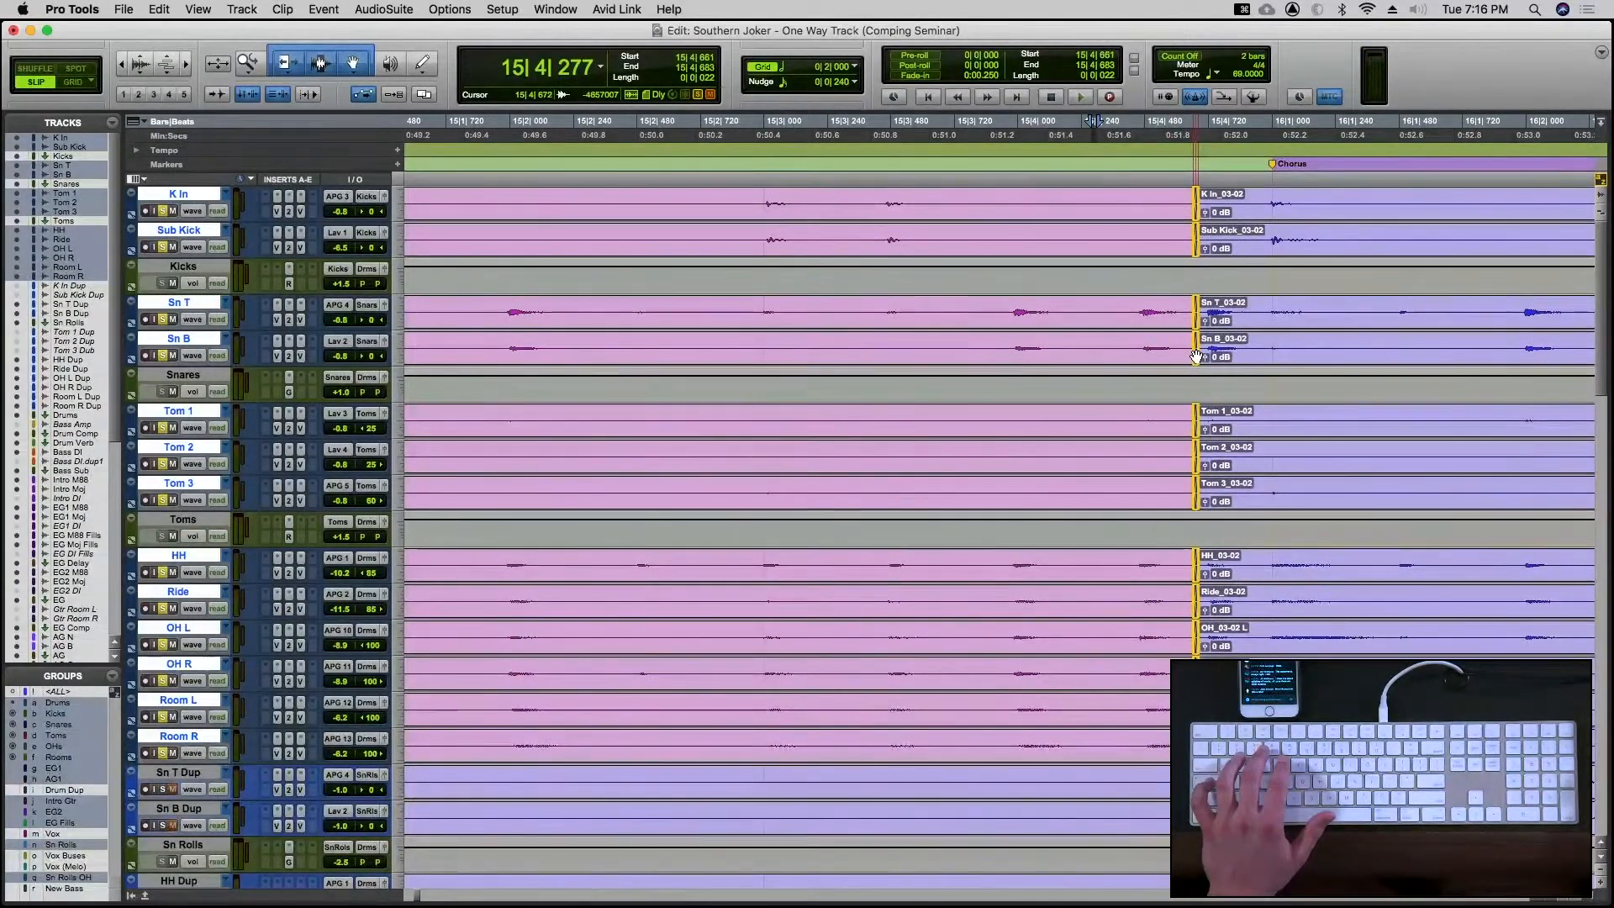
pyautogui.click(985, 306)
pyautogui.press('space')
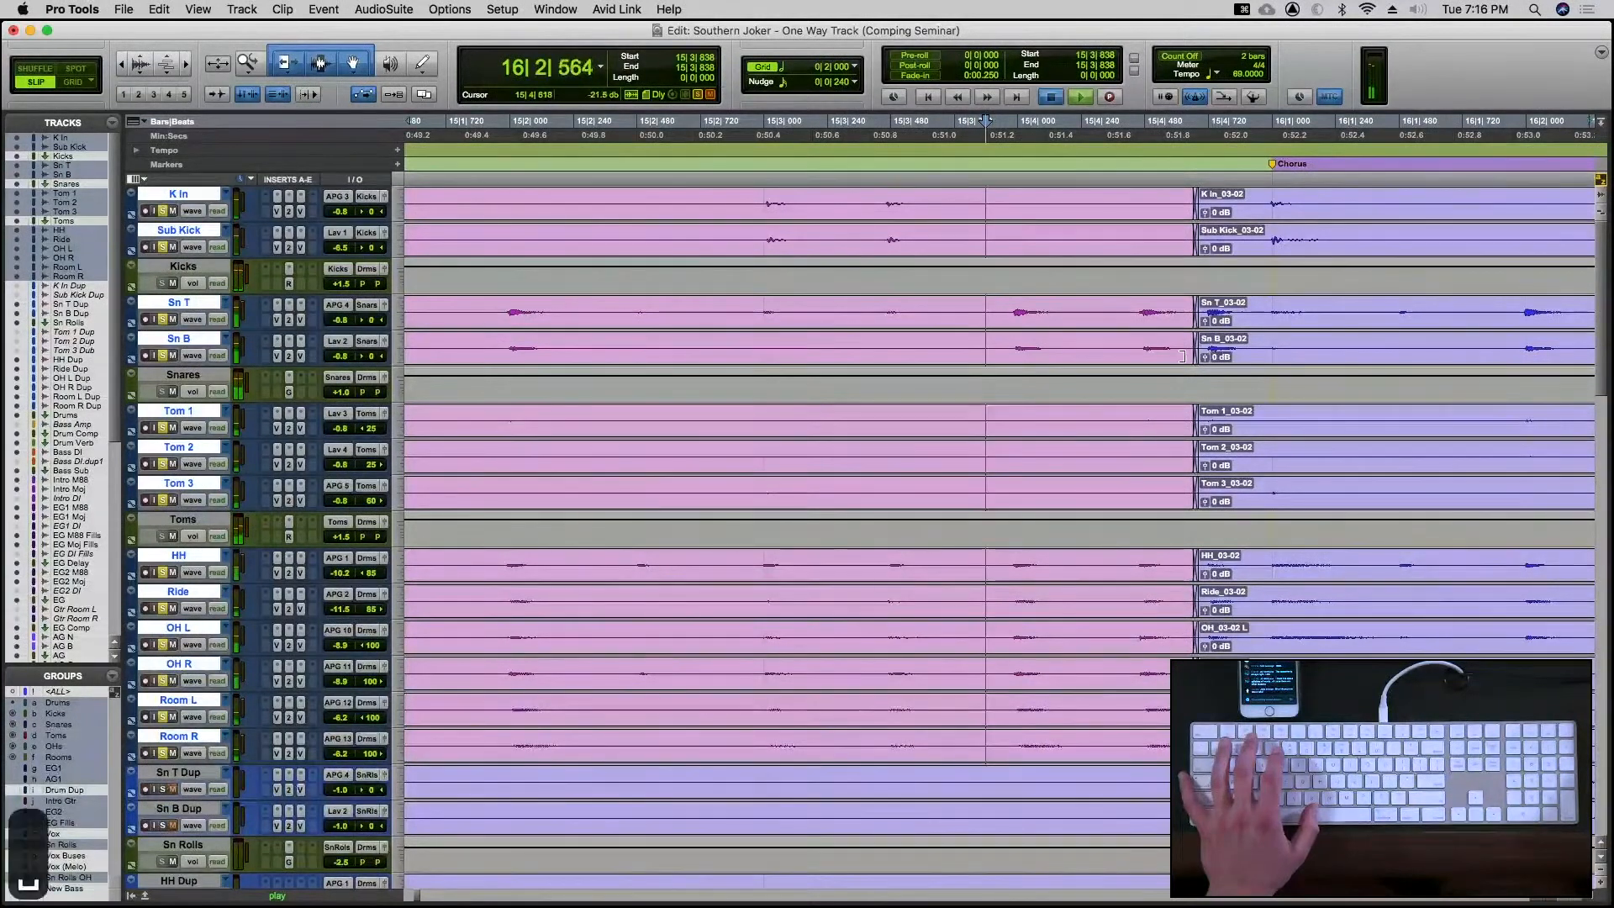
pyautogui.press('space')
# Move the grouped drum crossfades past the Chorus downbeat to about 16|1|559, pull them back to 16|1|454, and audition from 15|4|653
pyautogui.click(1209, 360)
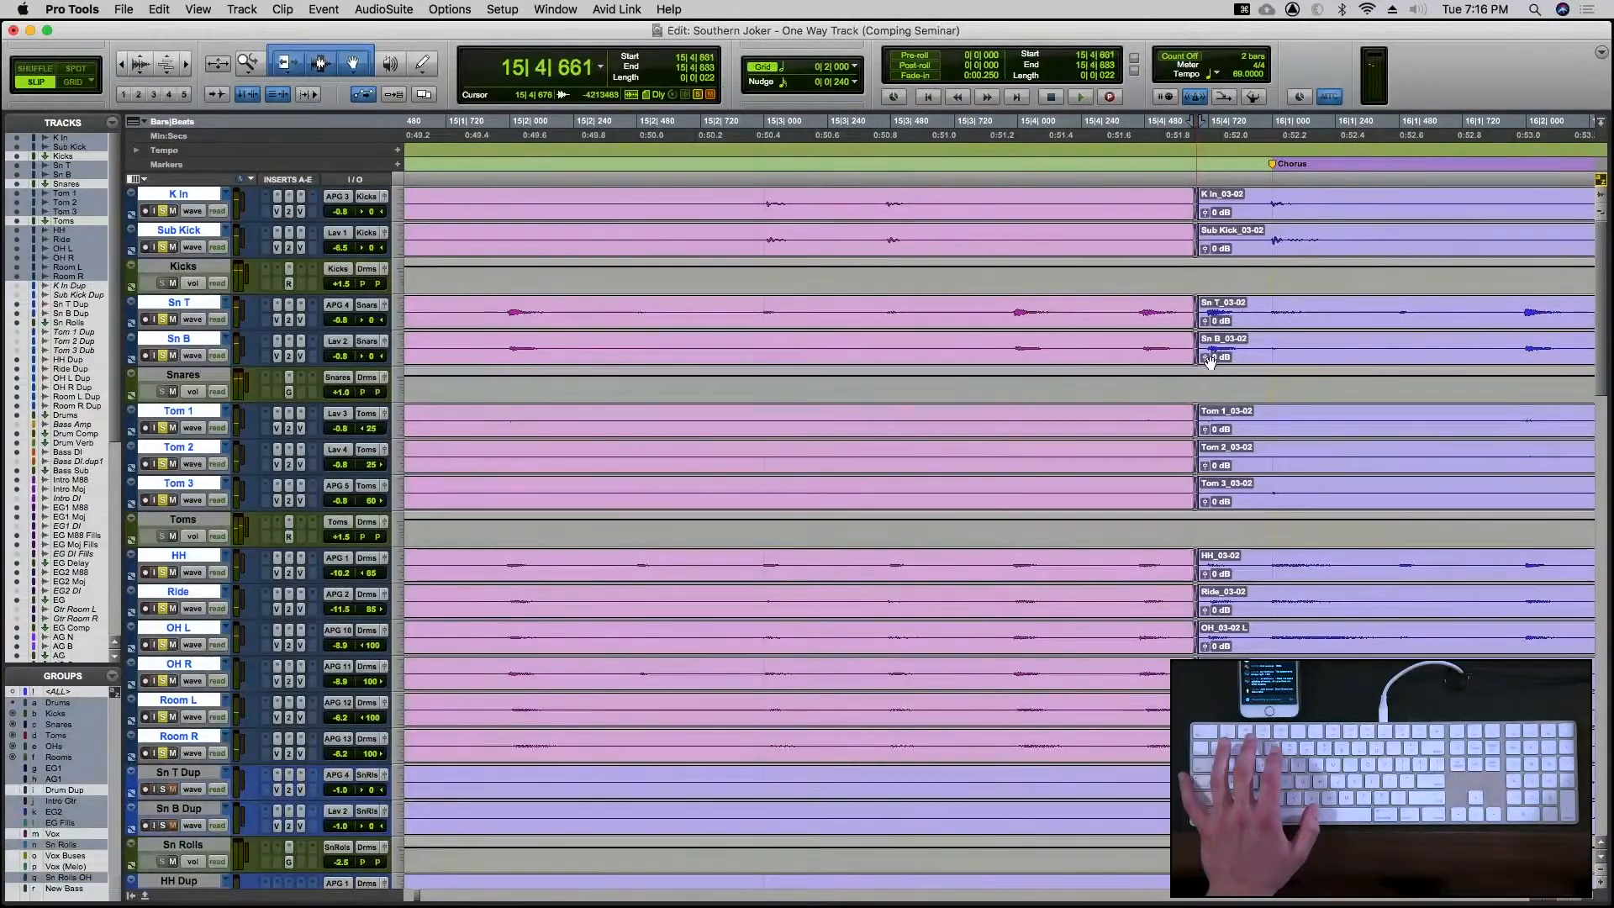
pyautogui.moveTo(1209, 359); pyautogui.dragTo(1423, 320)
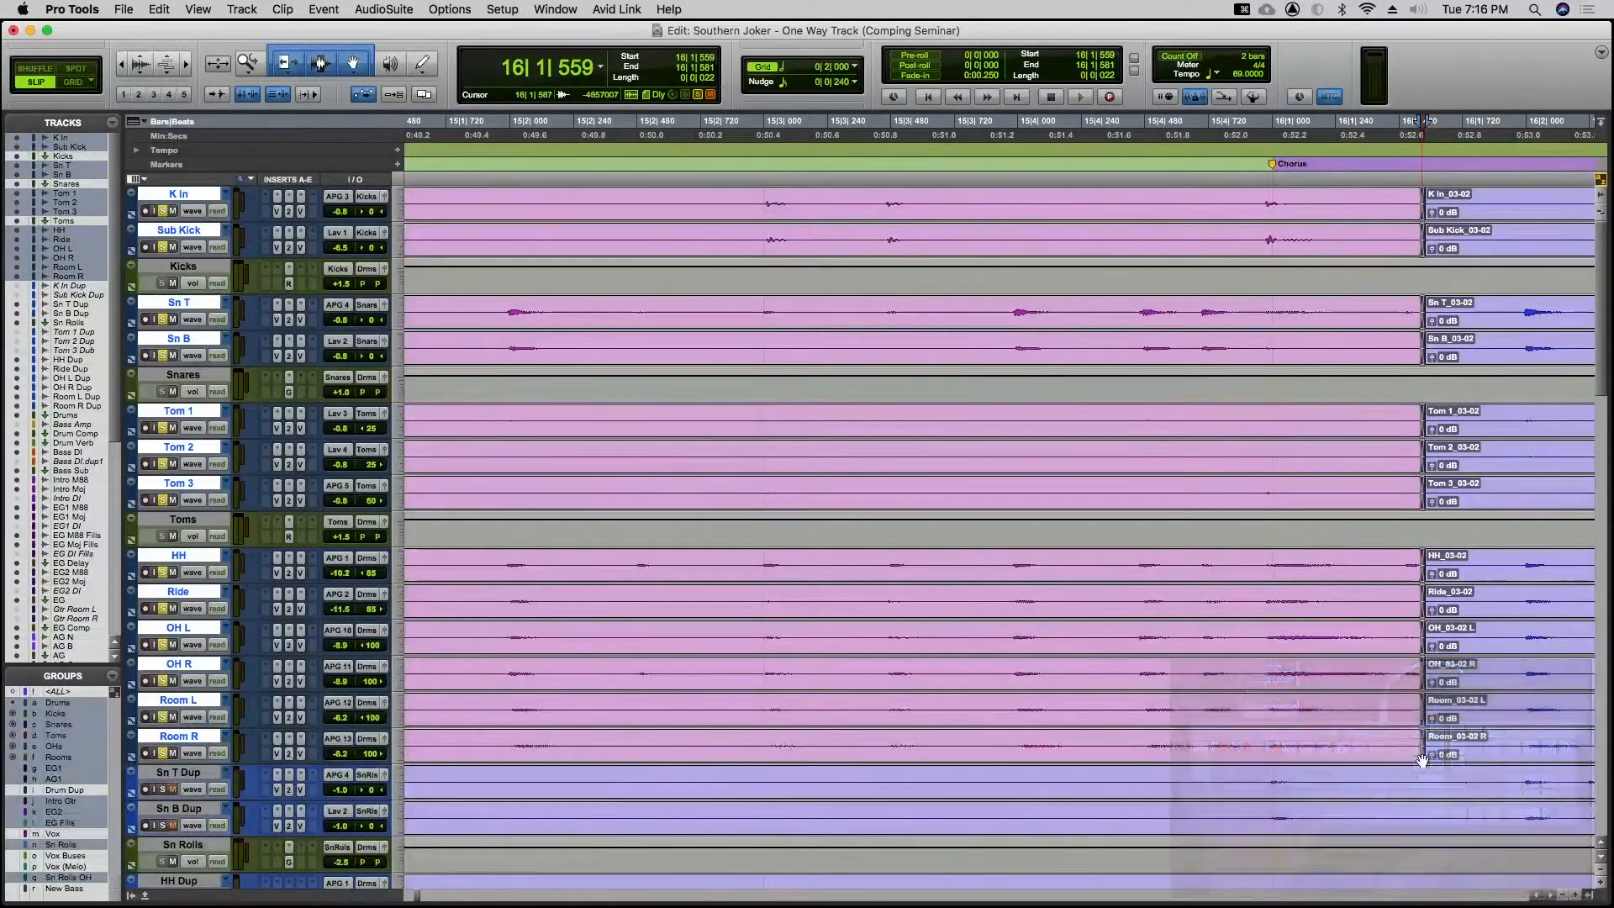
pyautogui.moveTo(1422, 762); pyautogui.dragTo(1395, 763)
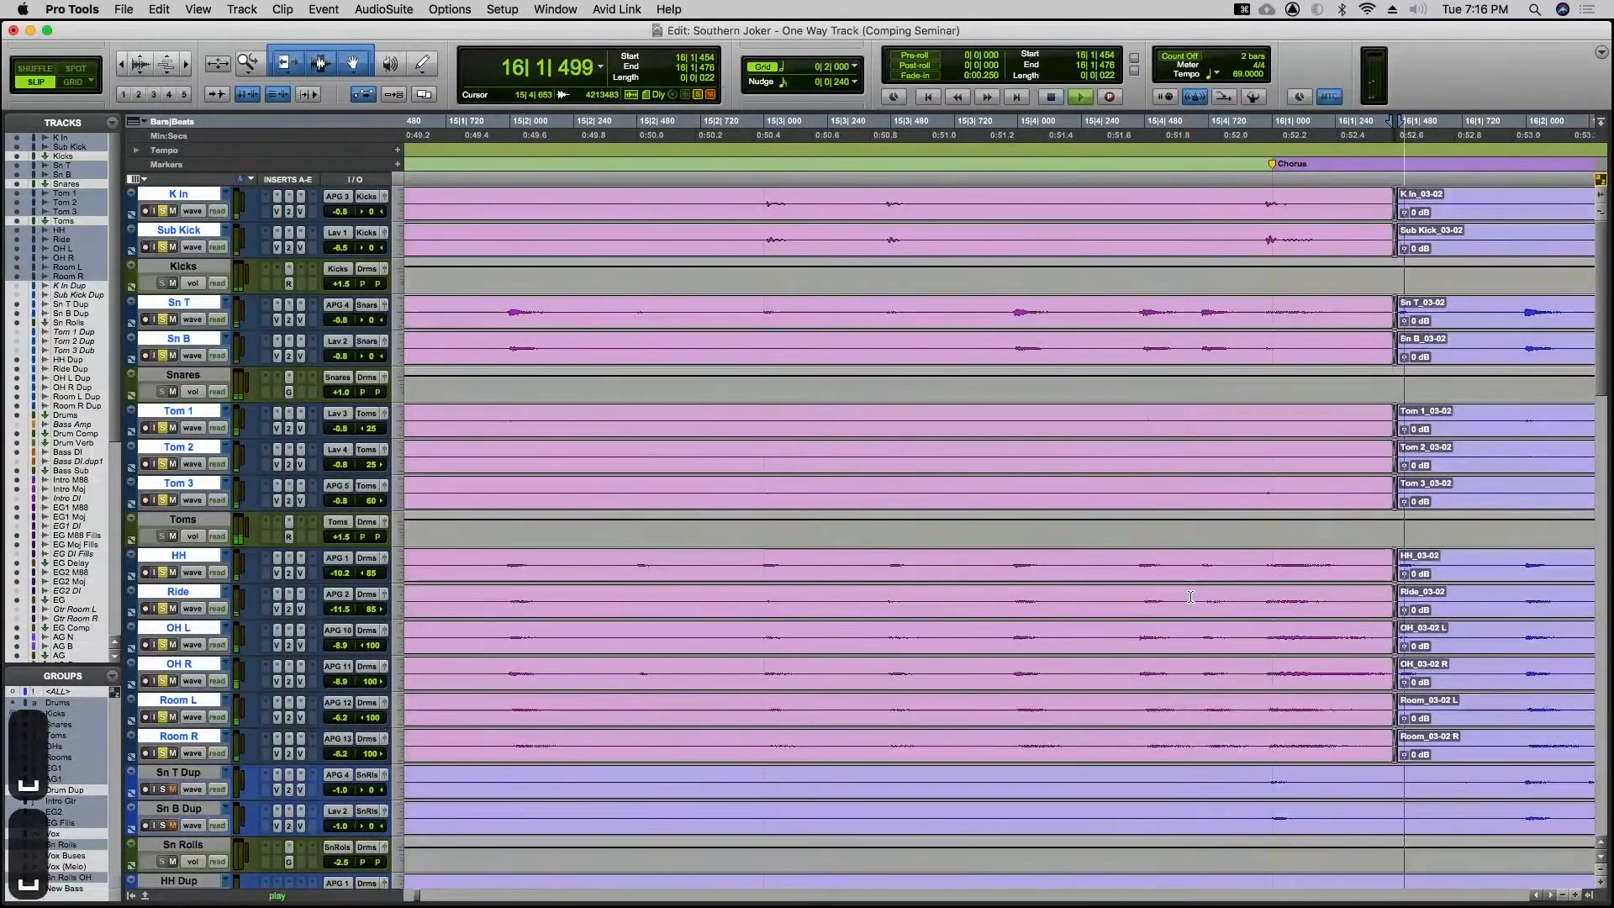
pyautogui.click(1190, 597)
pyautogui.press('space')
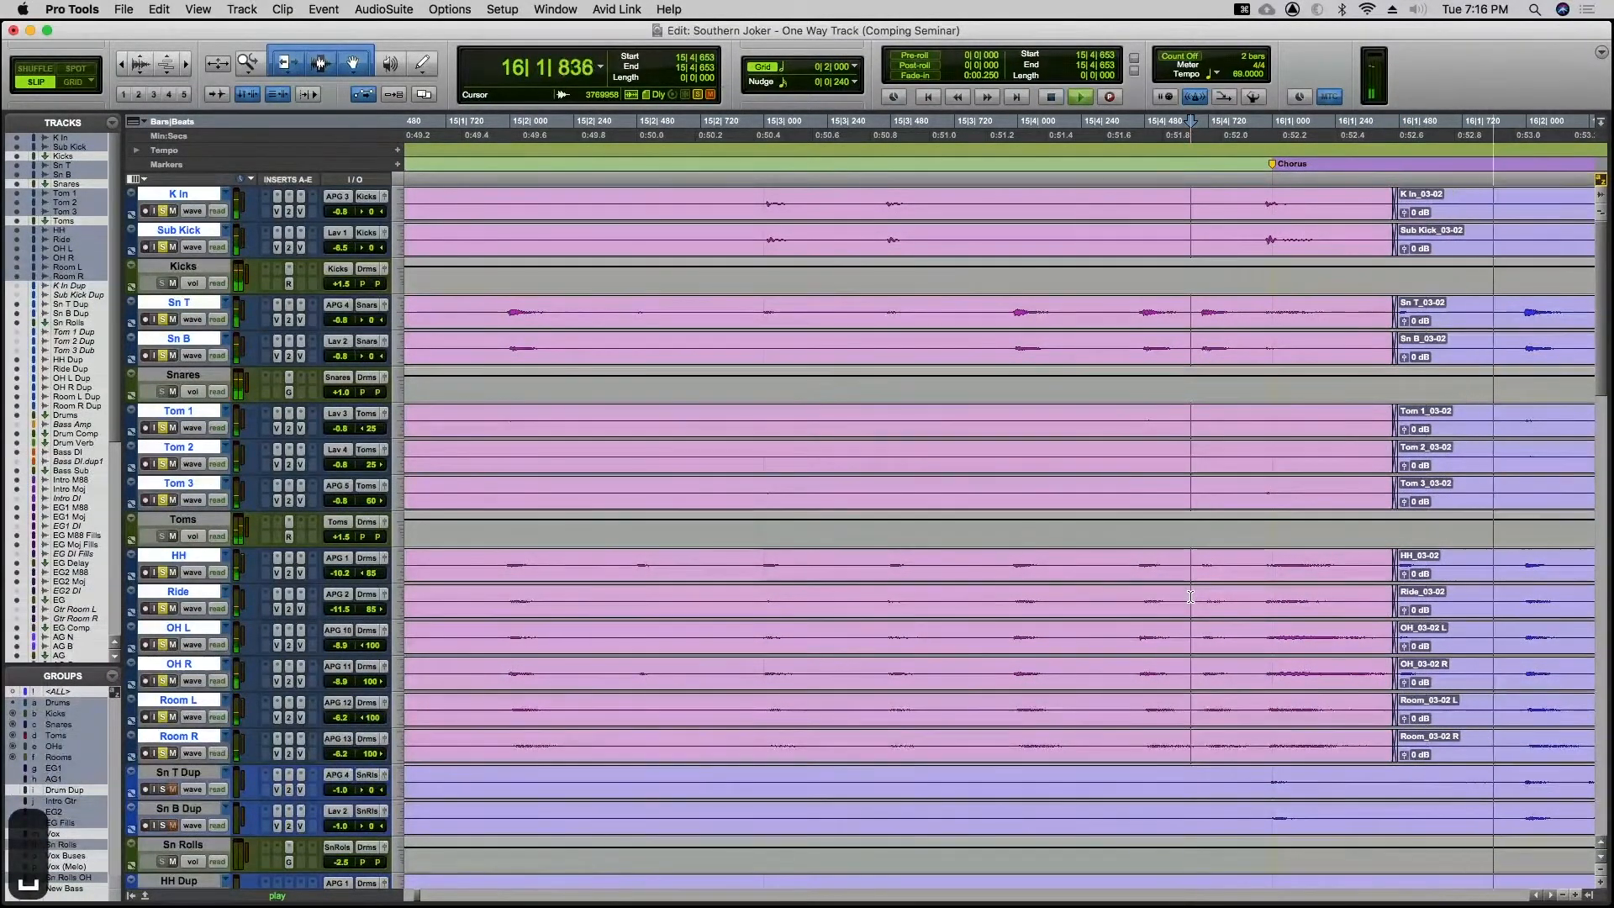
pyautogui.press('space')
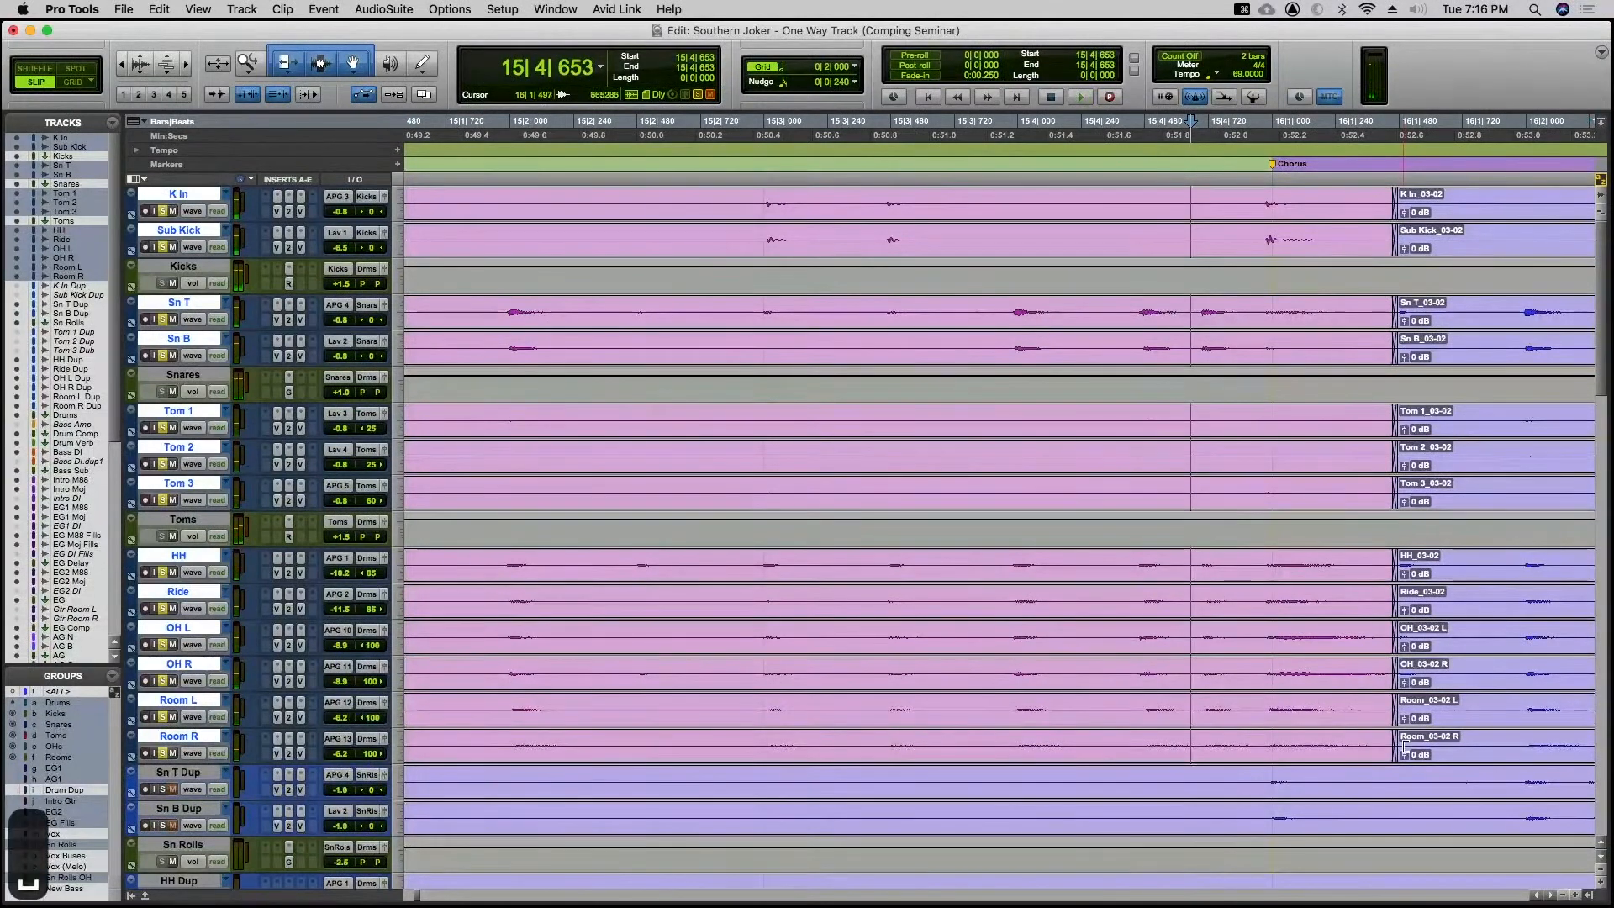
# Move the grouped drum crossfades earlier, audition the edit from about 15|4|402, and place them just before the Chorus at about 15|4|890
pyautogui.moveTo(1396, 754); pyautogui.dragTo(1328, 761)
pyautogui.click(1124, 631)
pyautogui.press('space')
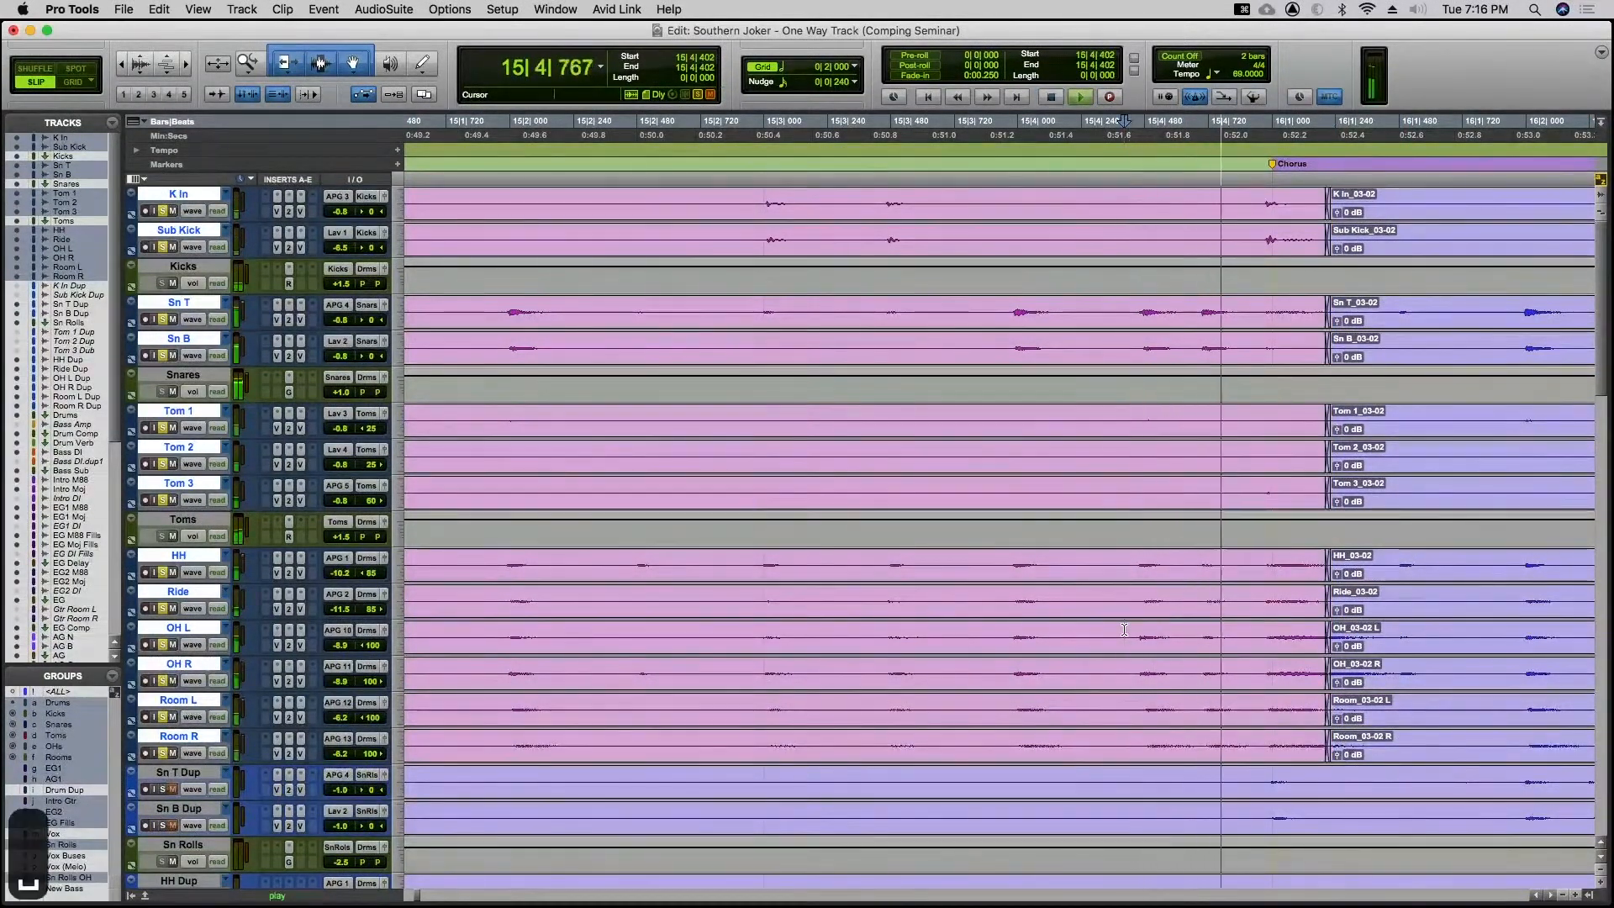
pyautogui.press('space')
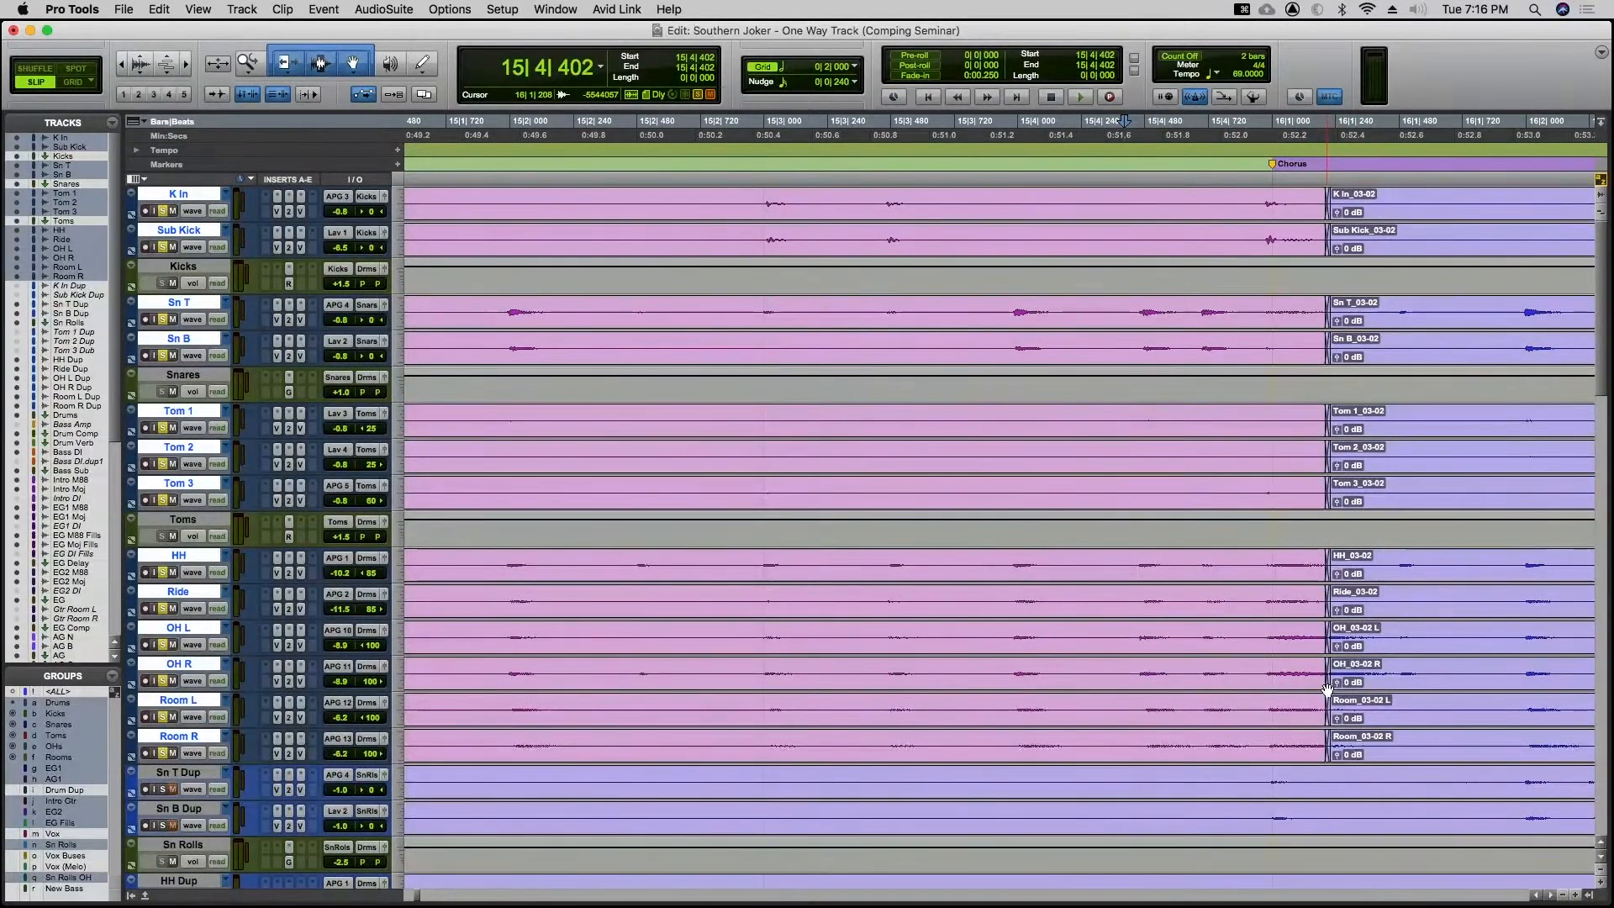
pyautogui.moveTo(1327, 690); pyautogui.dragTo(1259, 690)
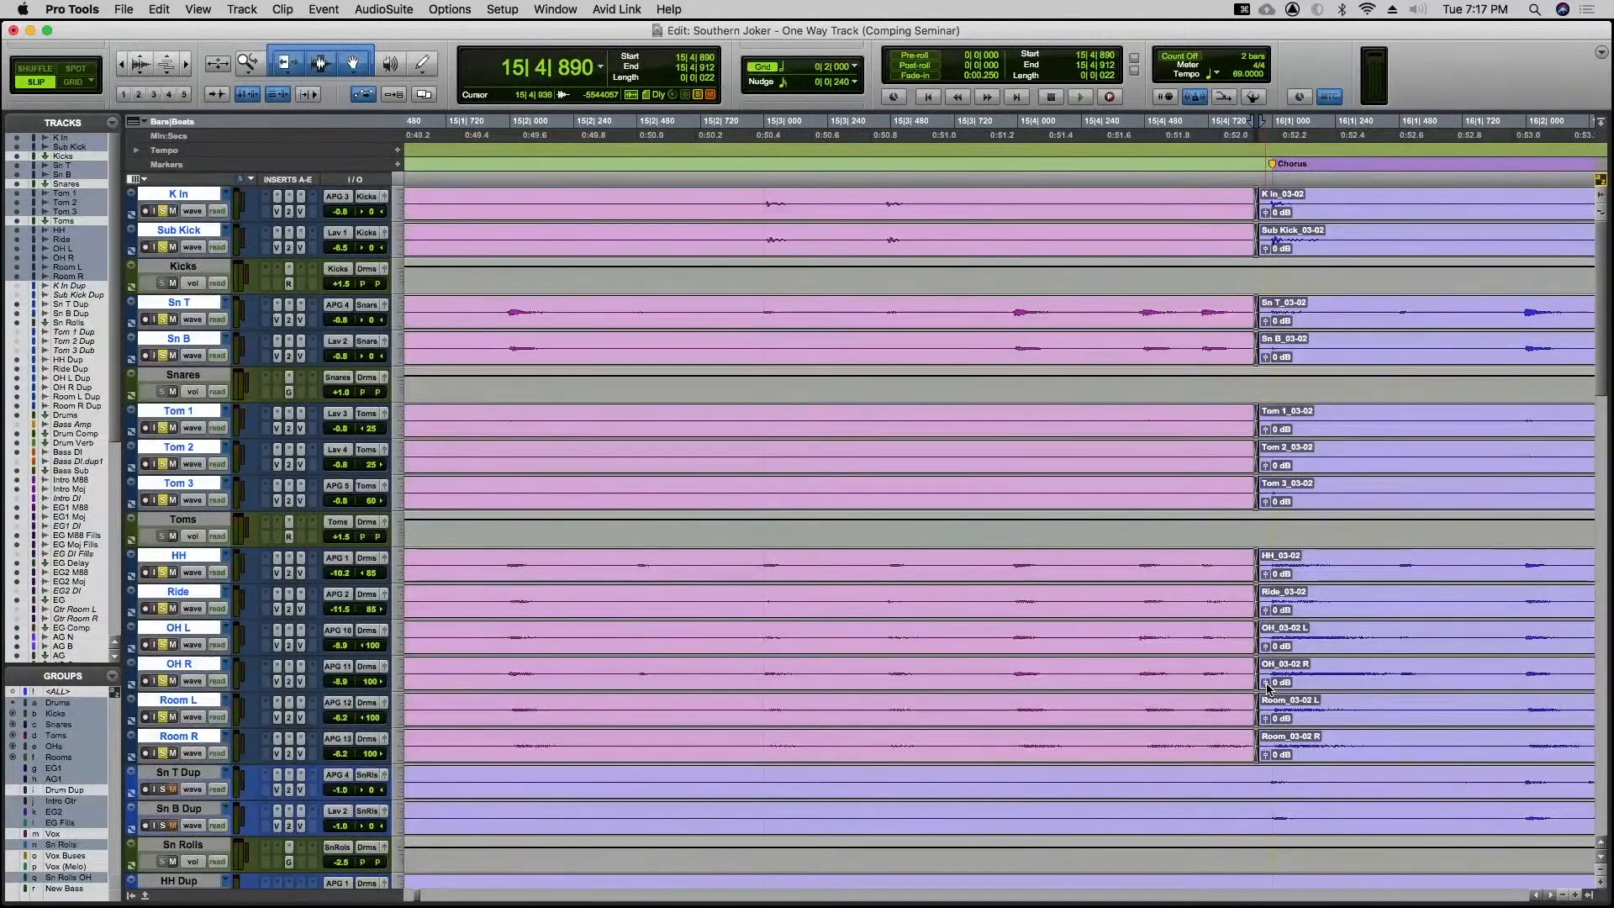
# Duplicate the Verse vocal track once, leaving out its alternate playlists
pyautogui.hotkey('alt', 'a')
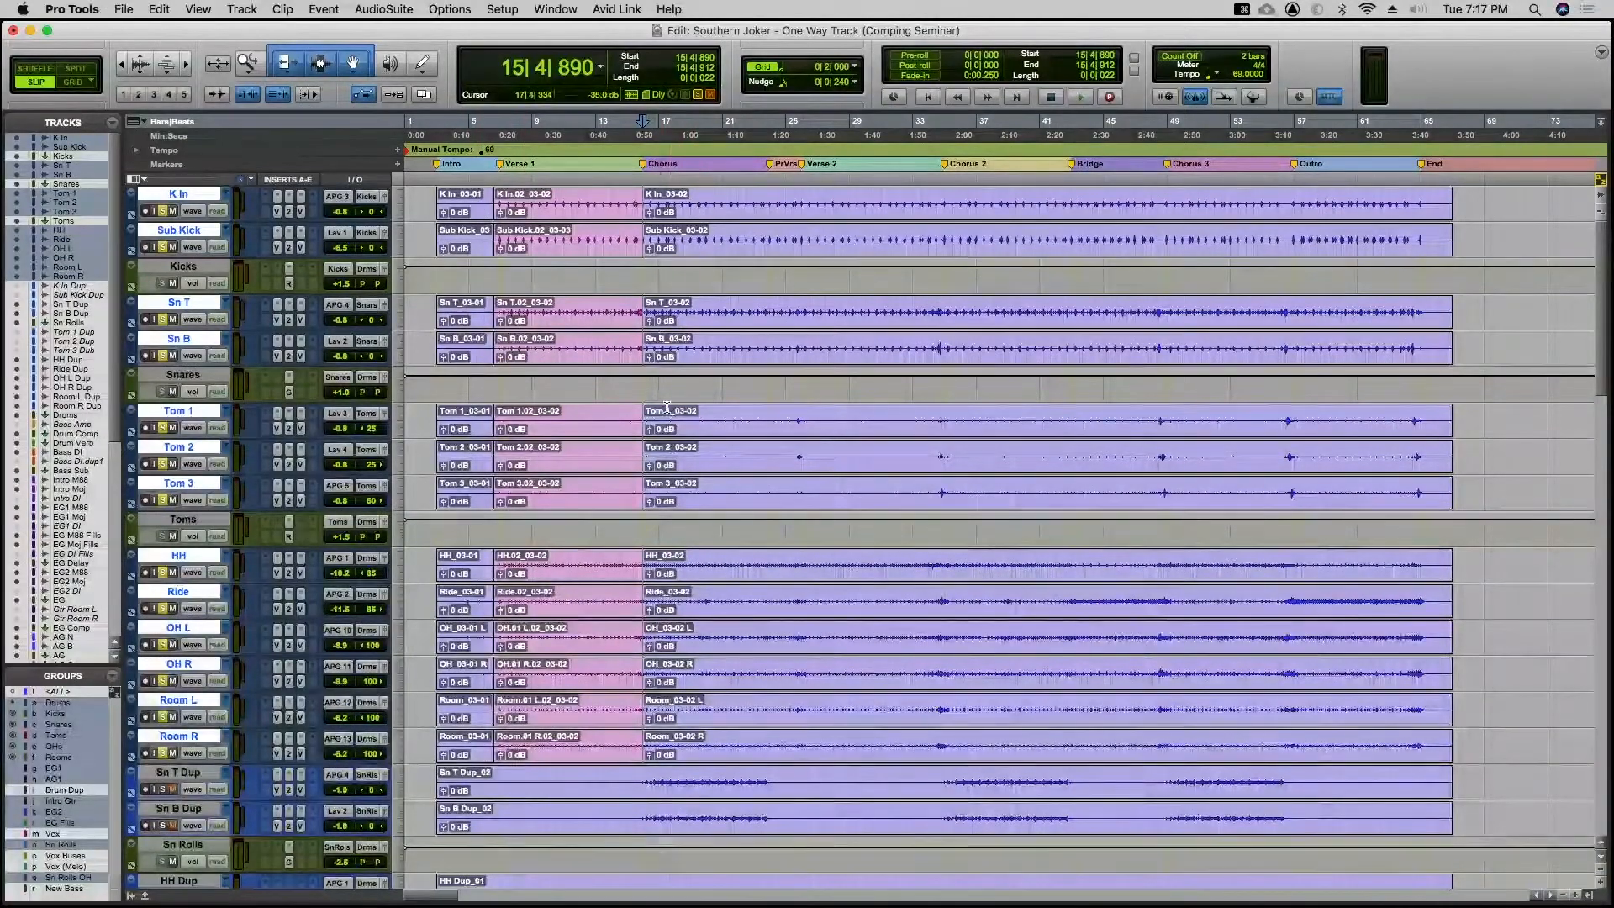
pyautogui.scroll(-10, 672, 336)
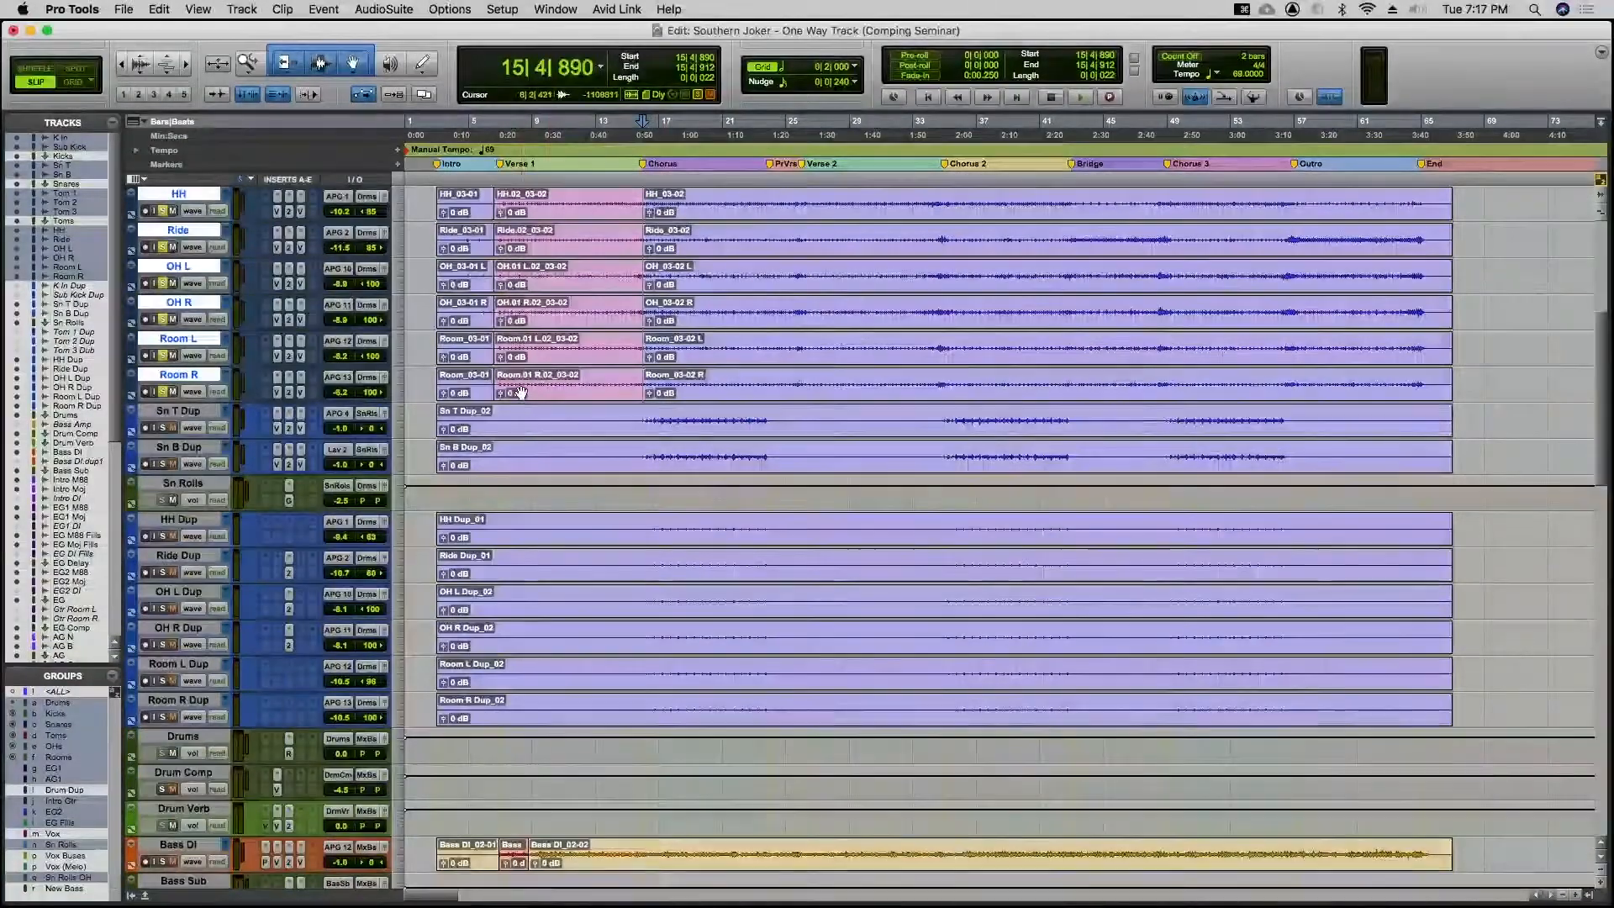
pyautogui.scroll(-10, 718, 392)
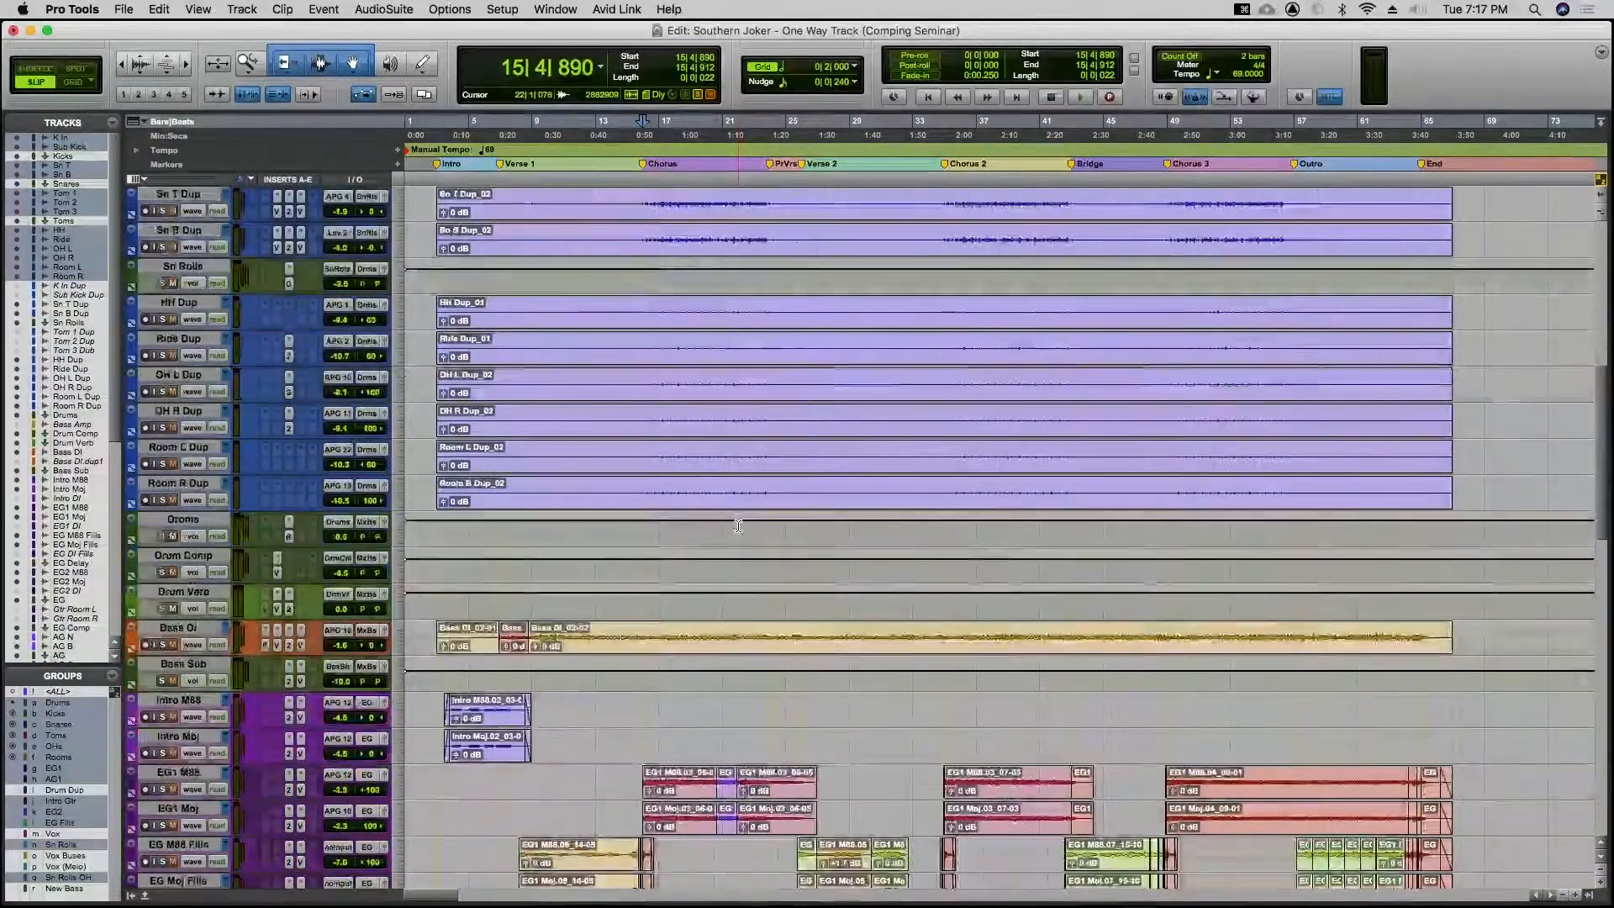
pyautogui.scroll(-4, 738, 525)
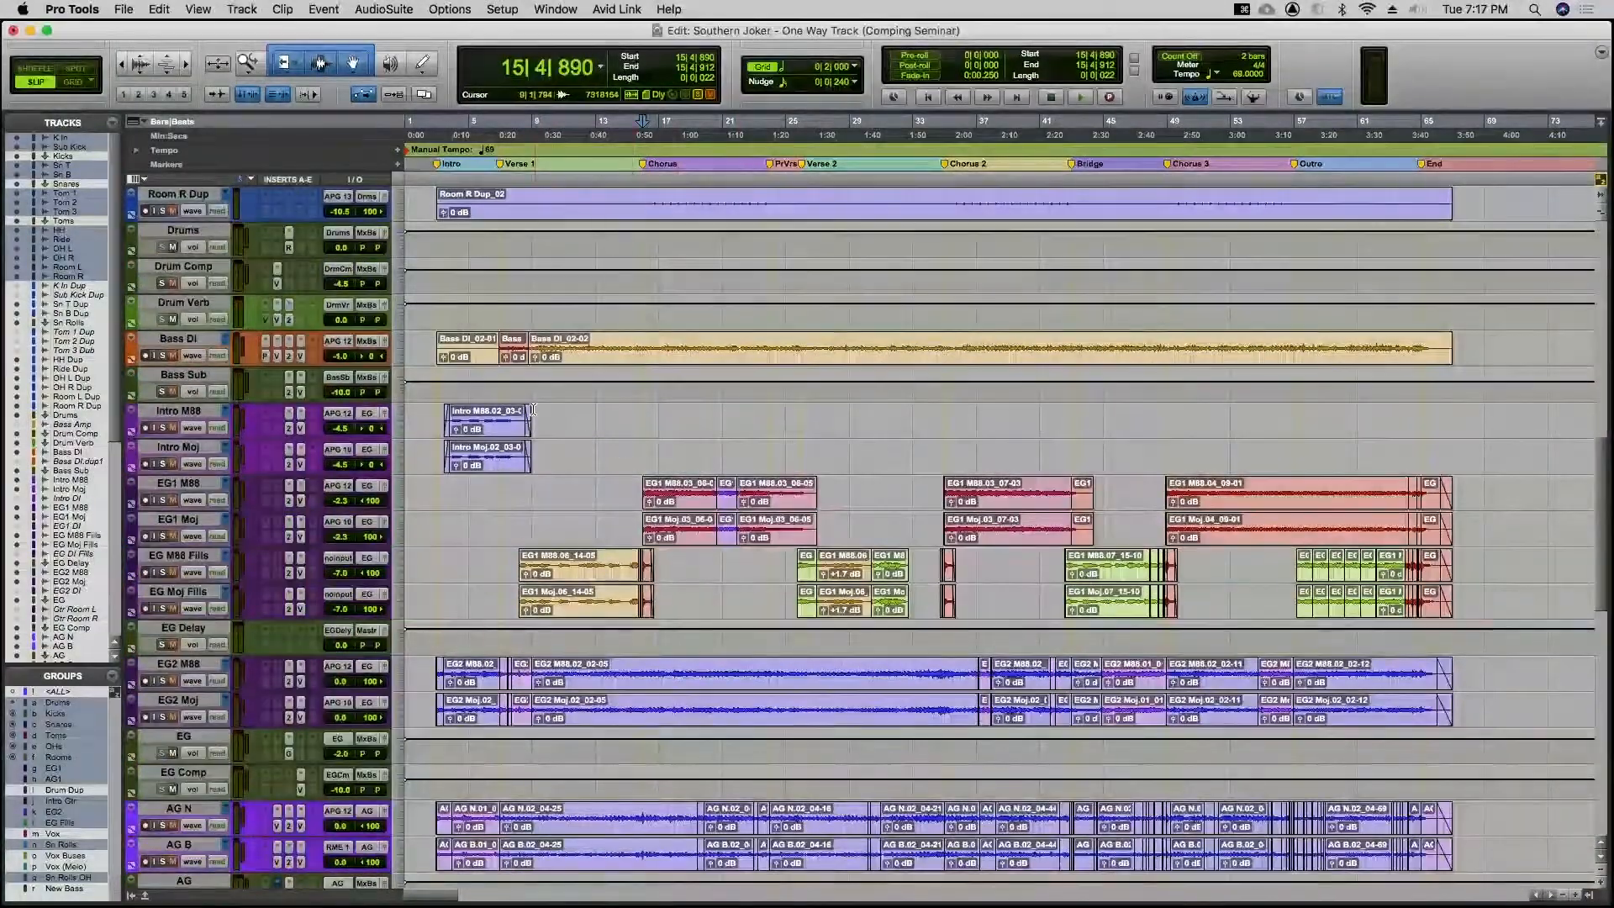
pyautogui.scroll(-4, 533, 410)
pyautogui.scroll(-12, 533, 410)
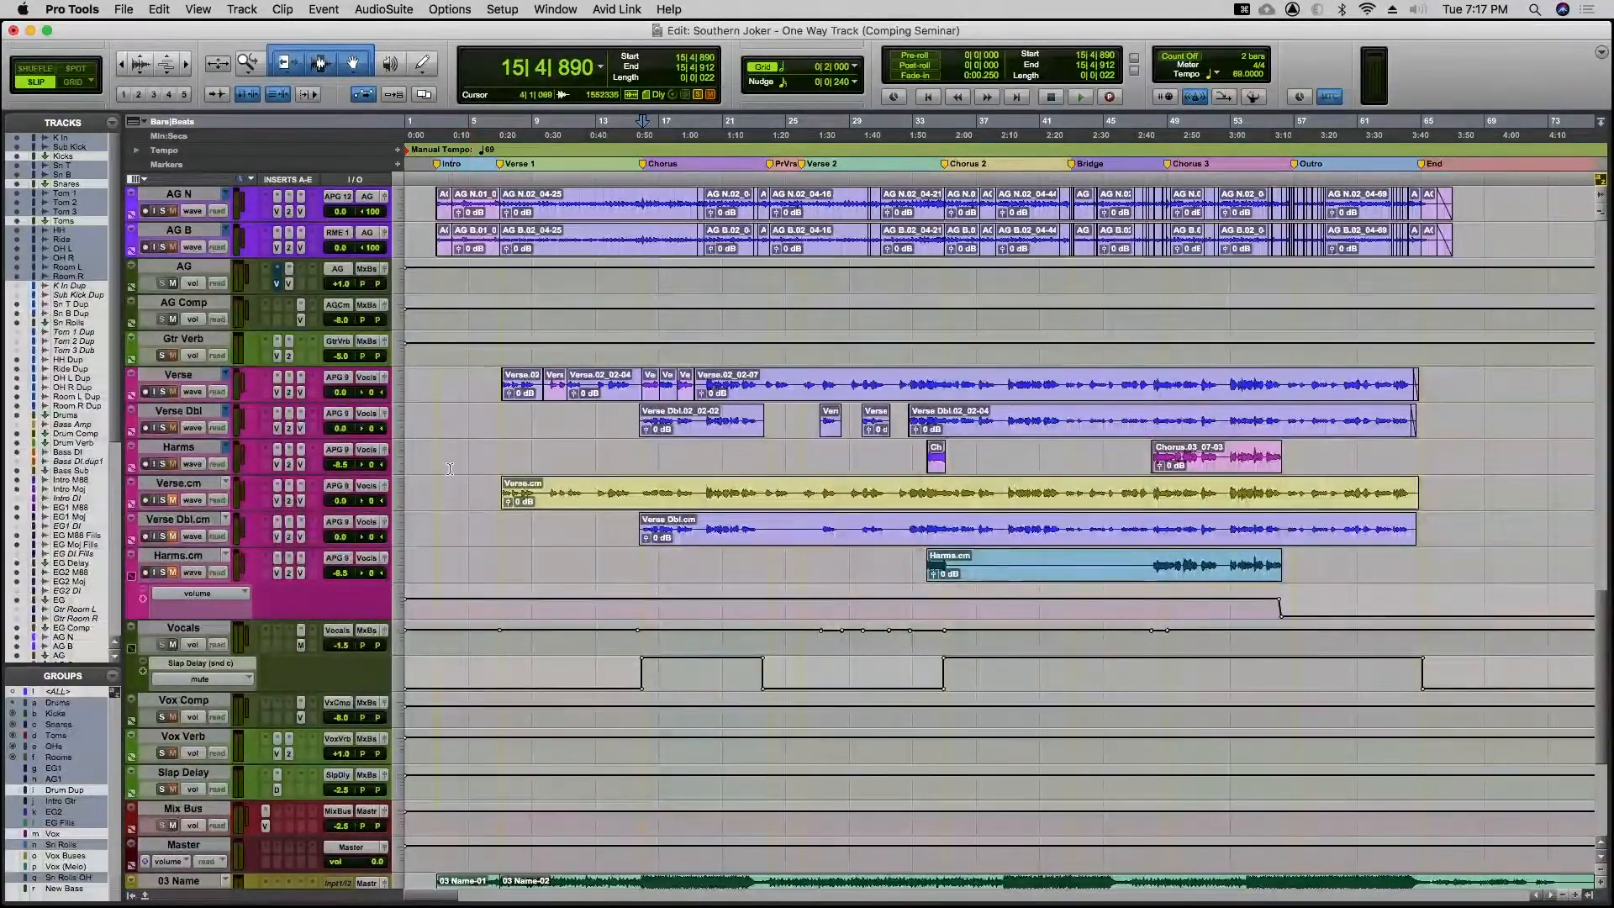
pyautogui.click(189, 378)
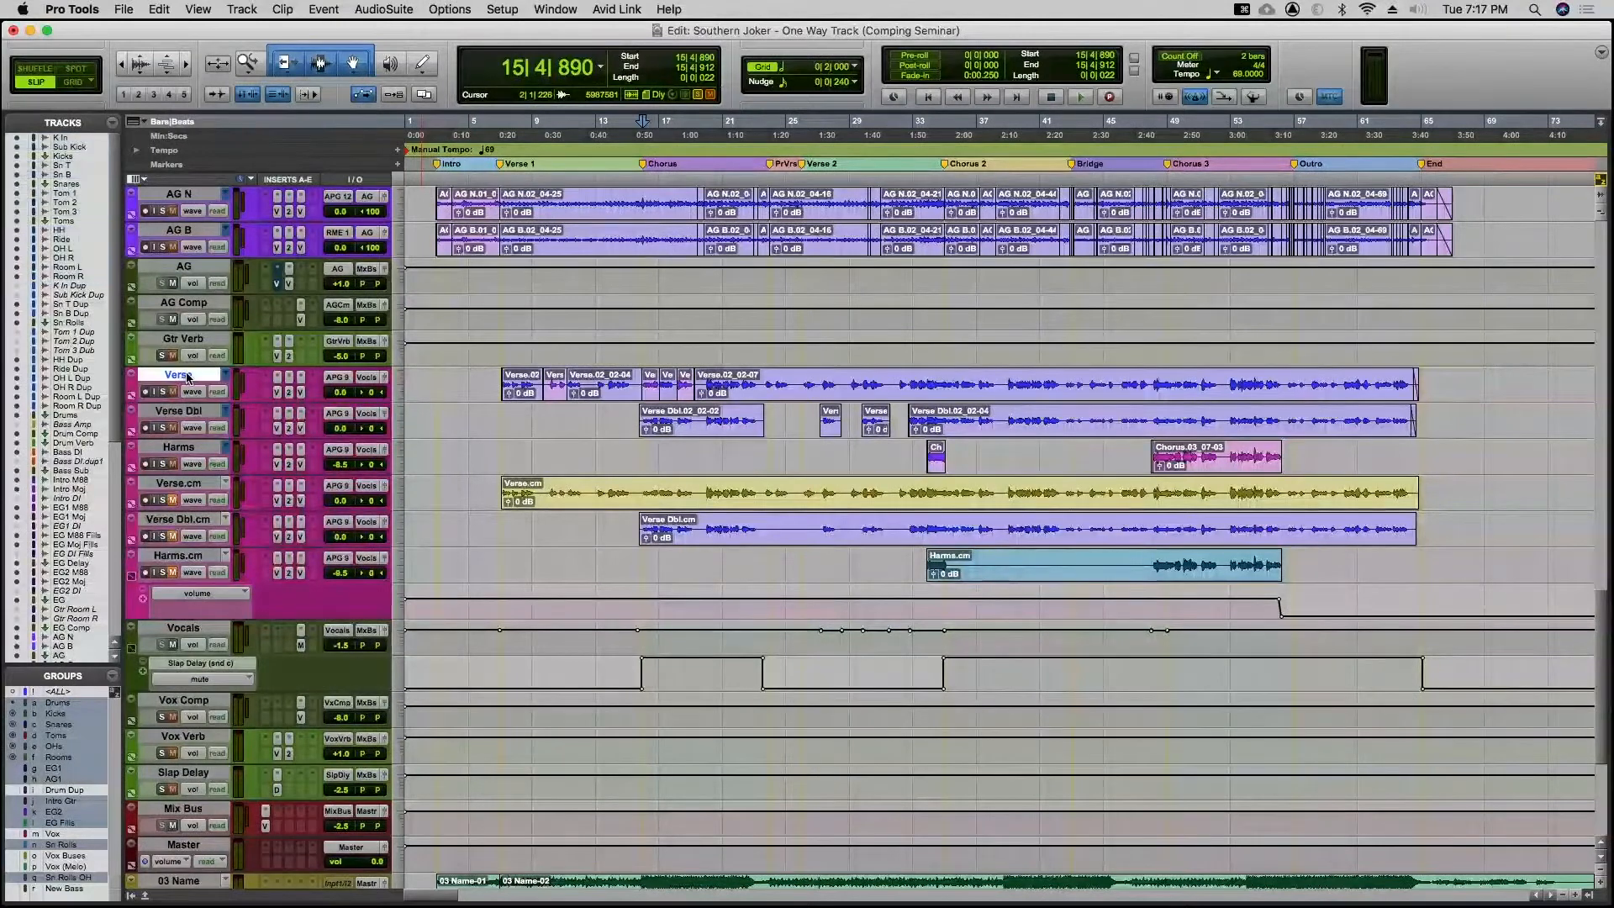
pyautogui.rightClick(188, 378)
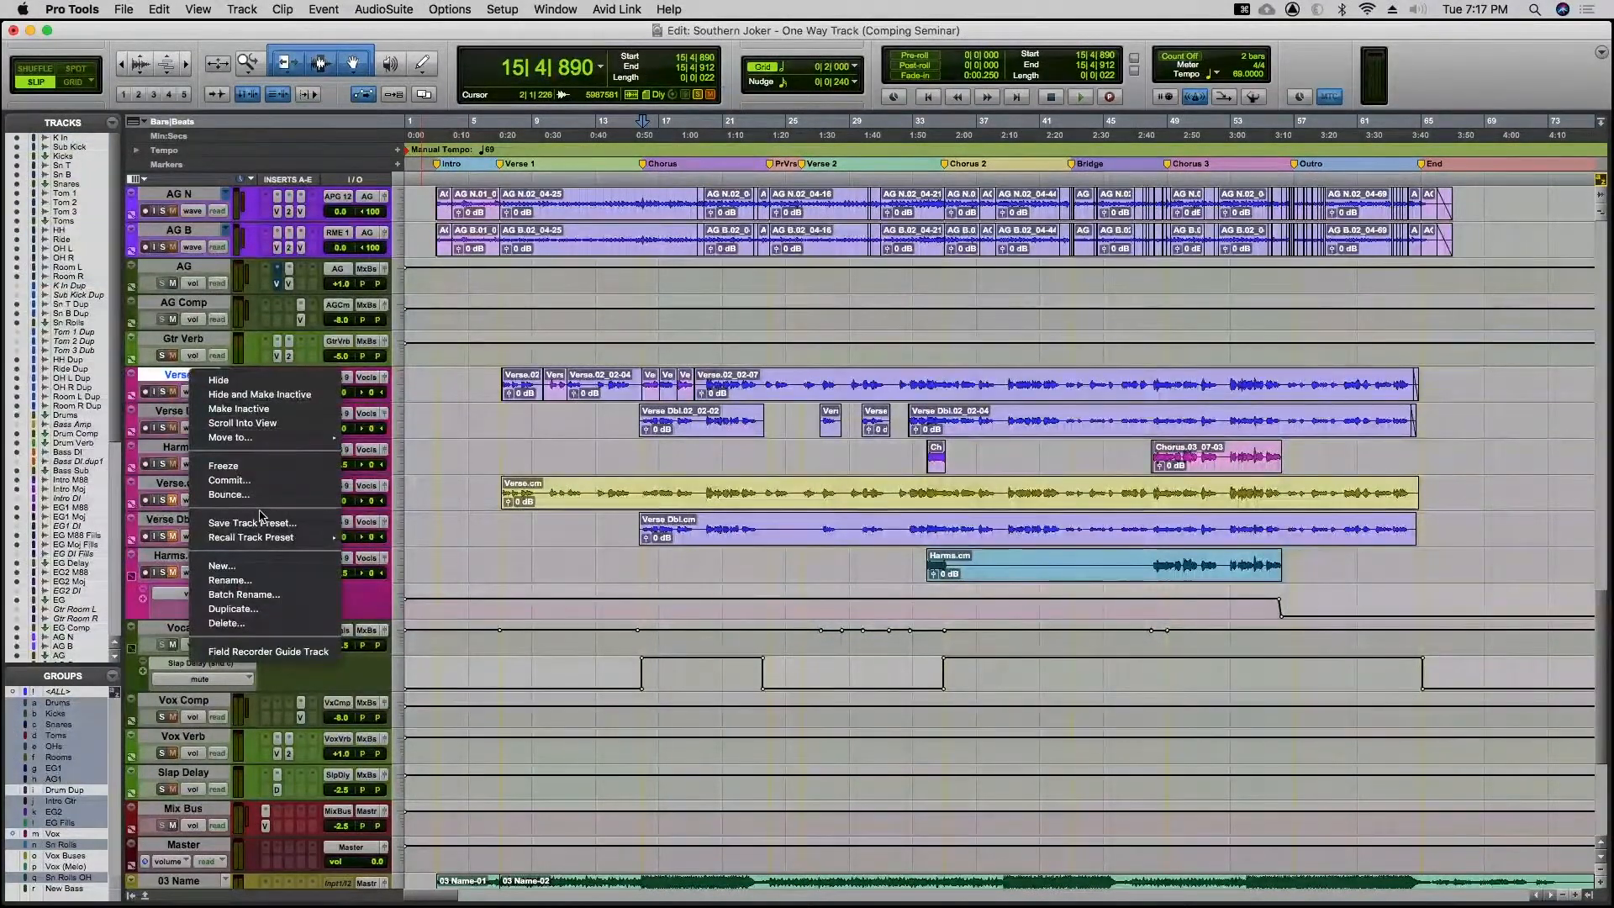
pyautogui.click(232, 609)
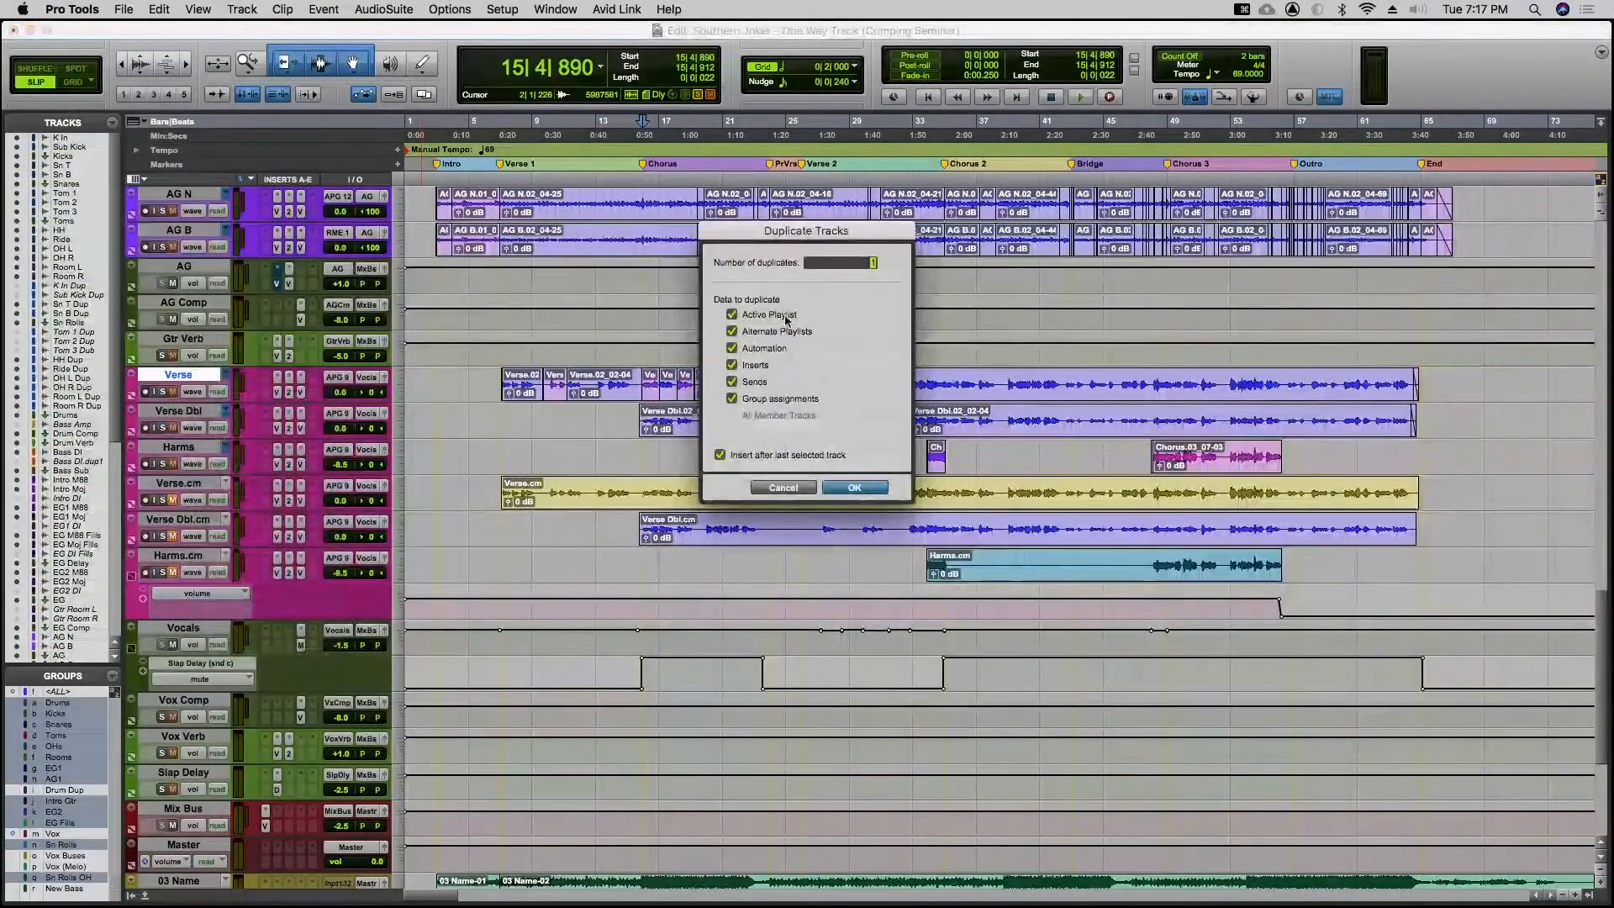
pyautogui.click(732, 332)
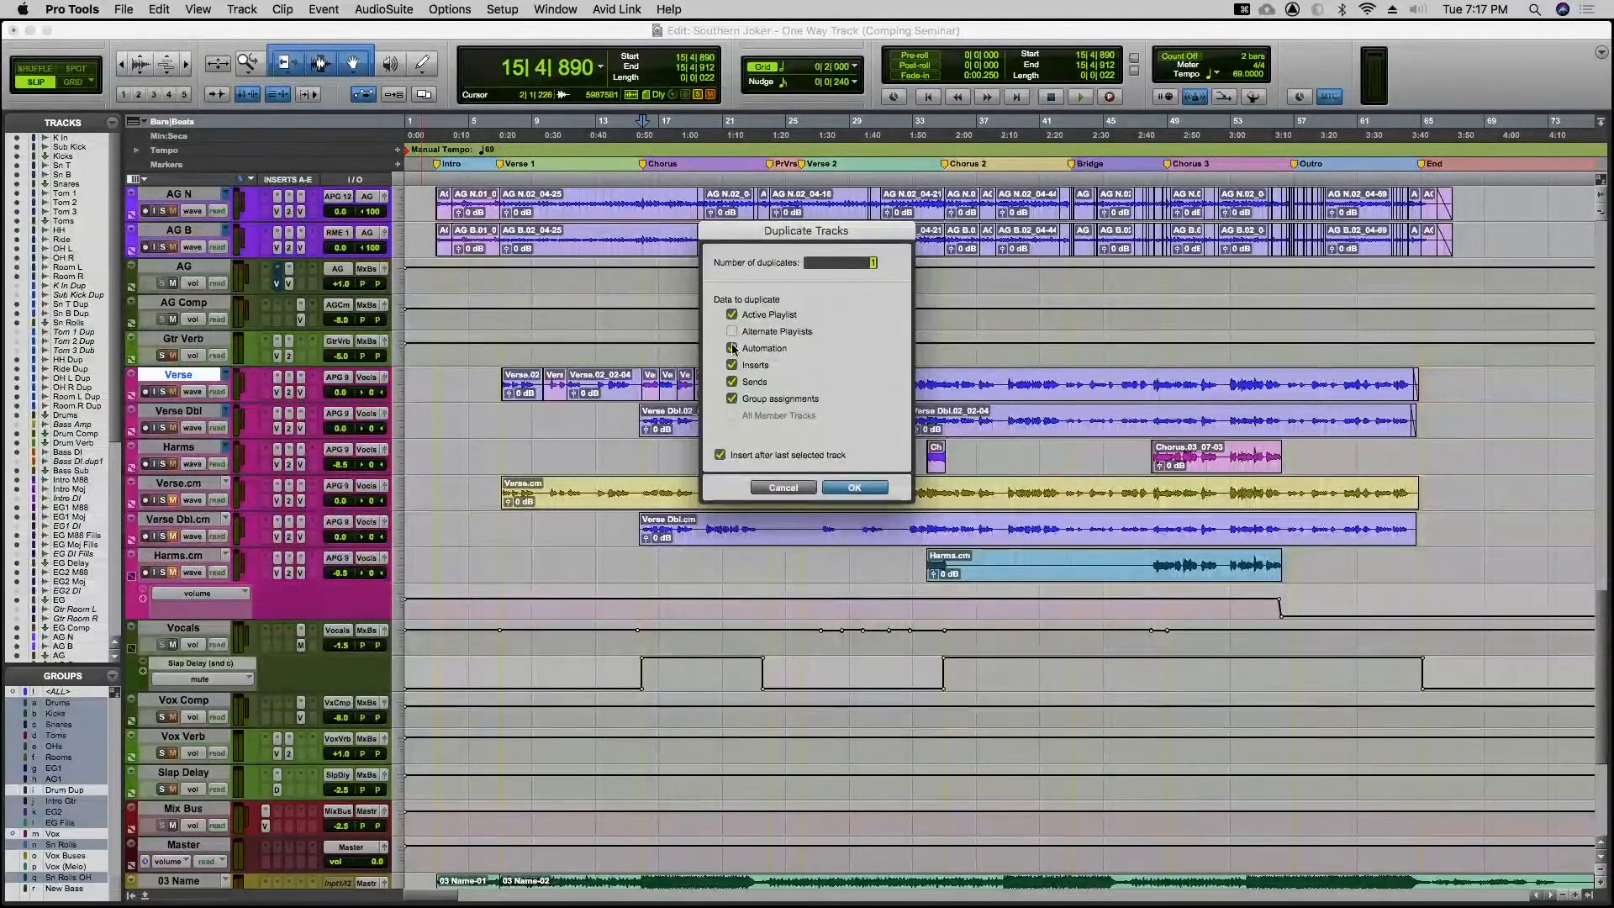
pyautogui.click(826, 493)
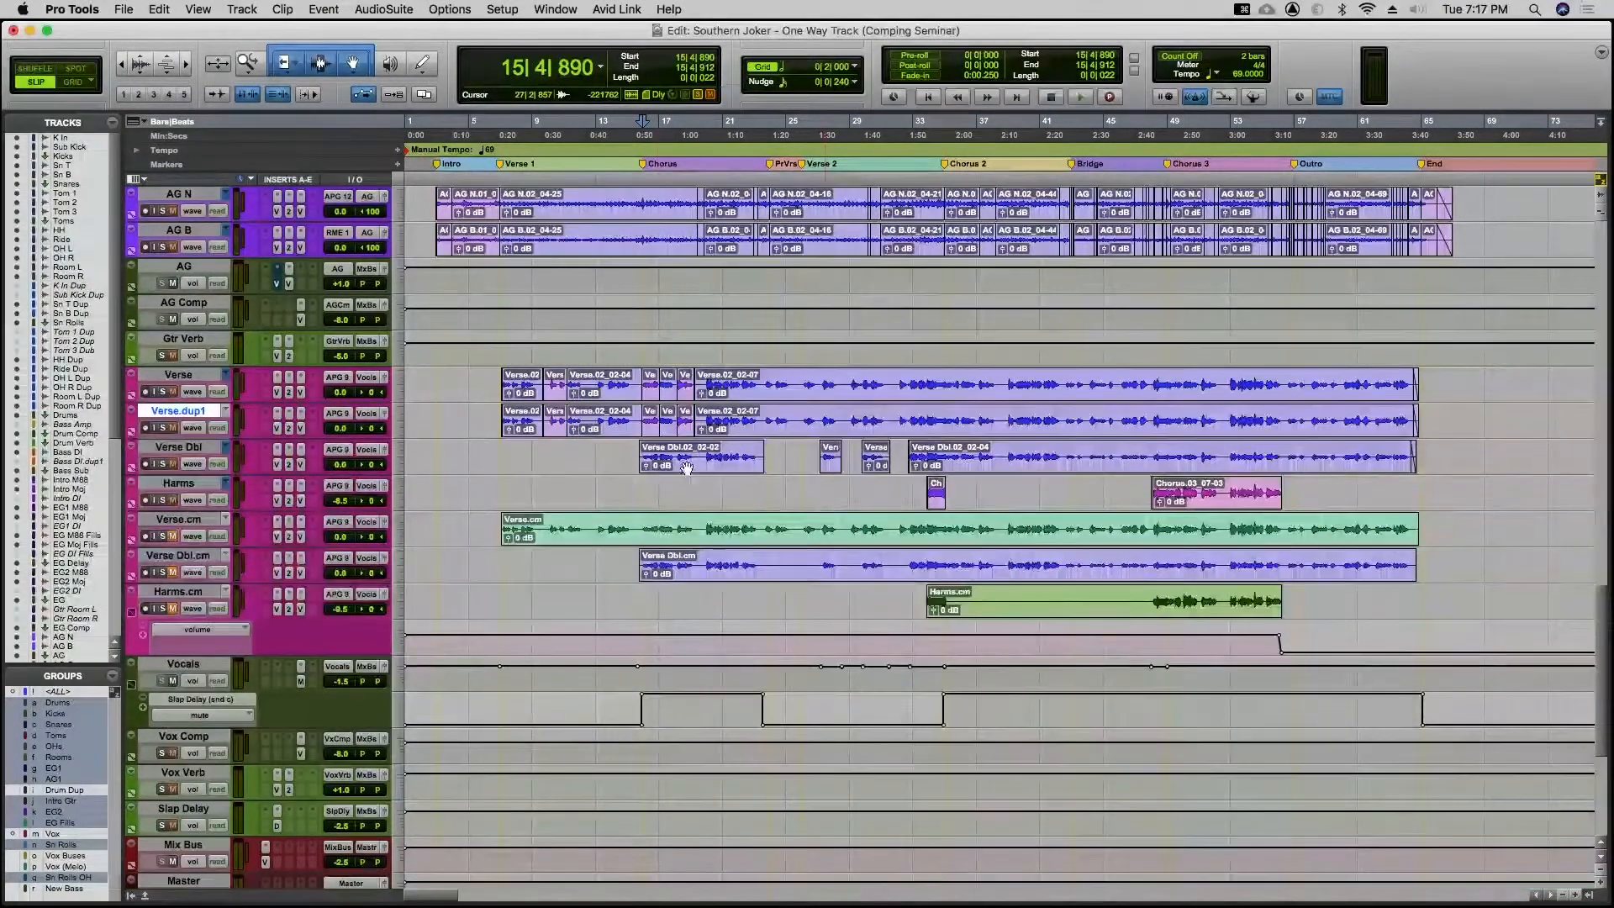
# Consolidate all clips on the Verse.dup1 track into one clip, enlarge the track's height, and clear the selection
pyautogui.click(532, 427)
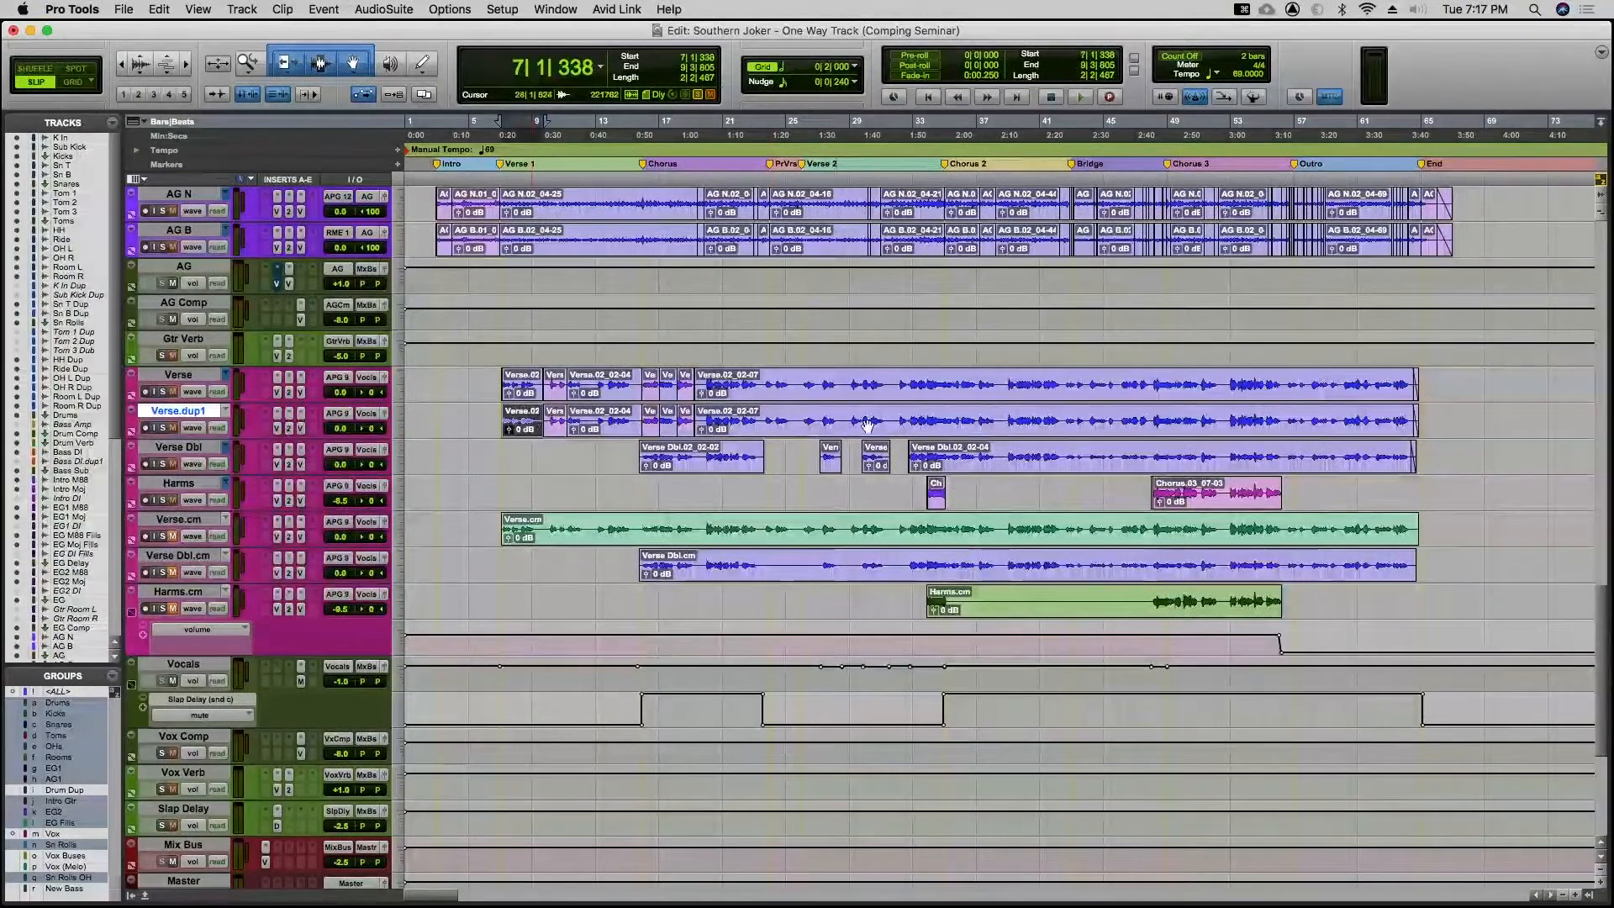
pyautogui.keyDown('shift'); pyautogui.click(1384, 432); pyautogui.keyUp('shift')
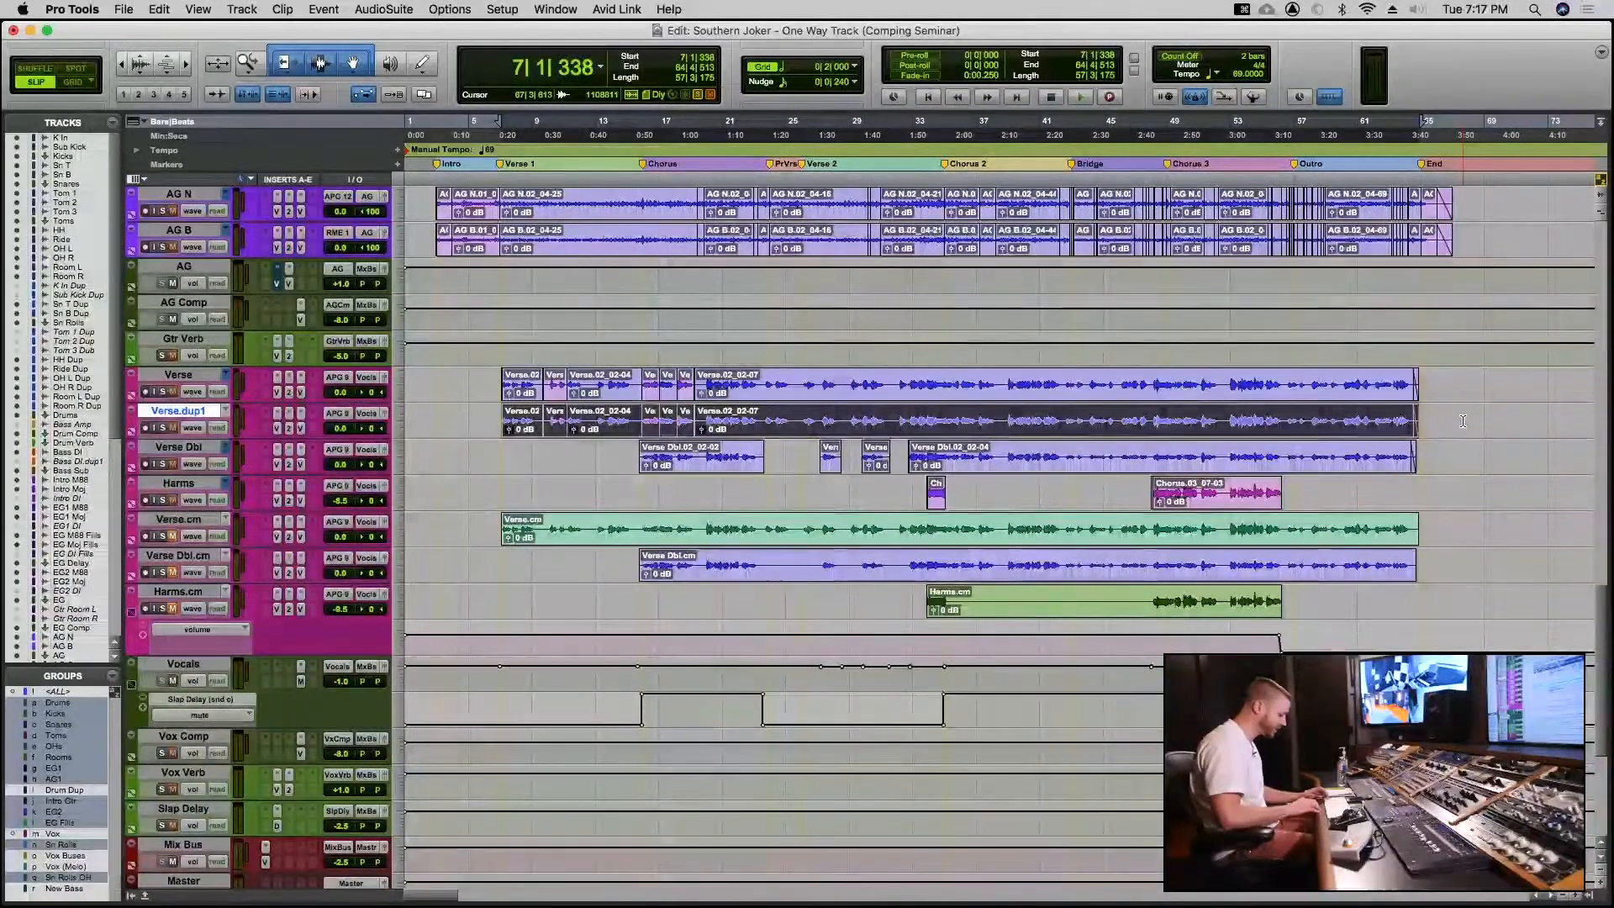
pyautogui.hotkey('alt', 'shift', '3')
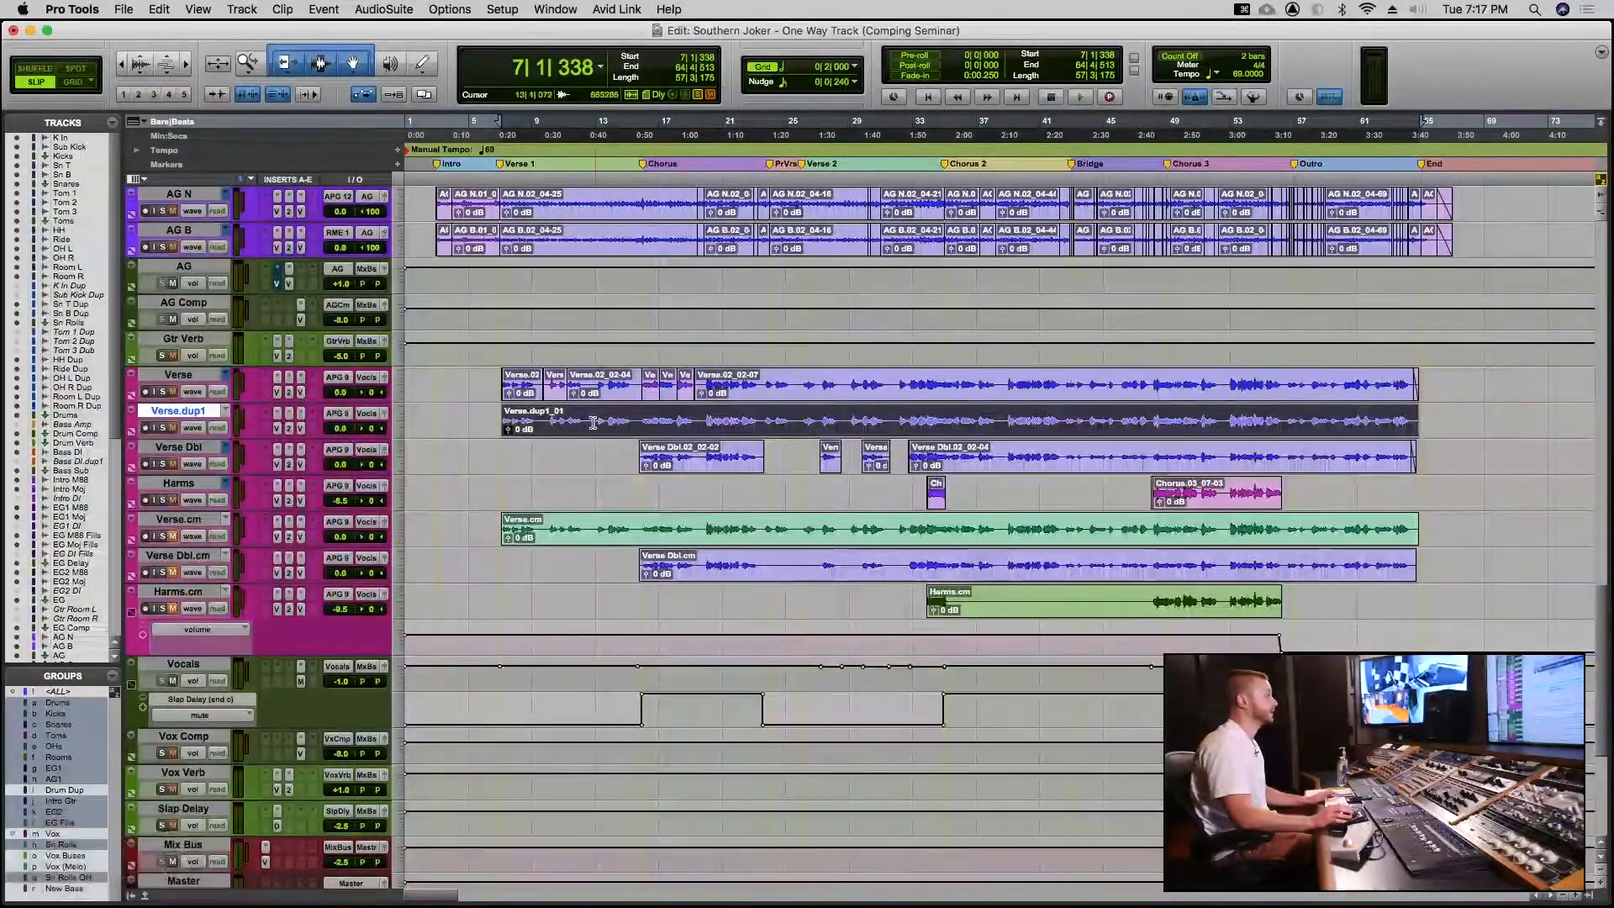
pyautogui.hotkey('ctrl', 'Up')
pyautogui.hotkey('ctrl', 'Up')
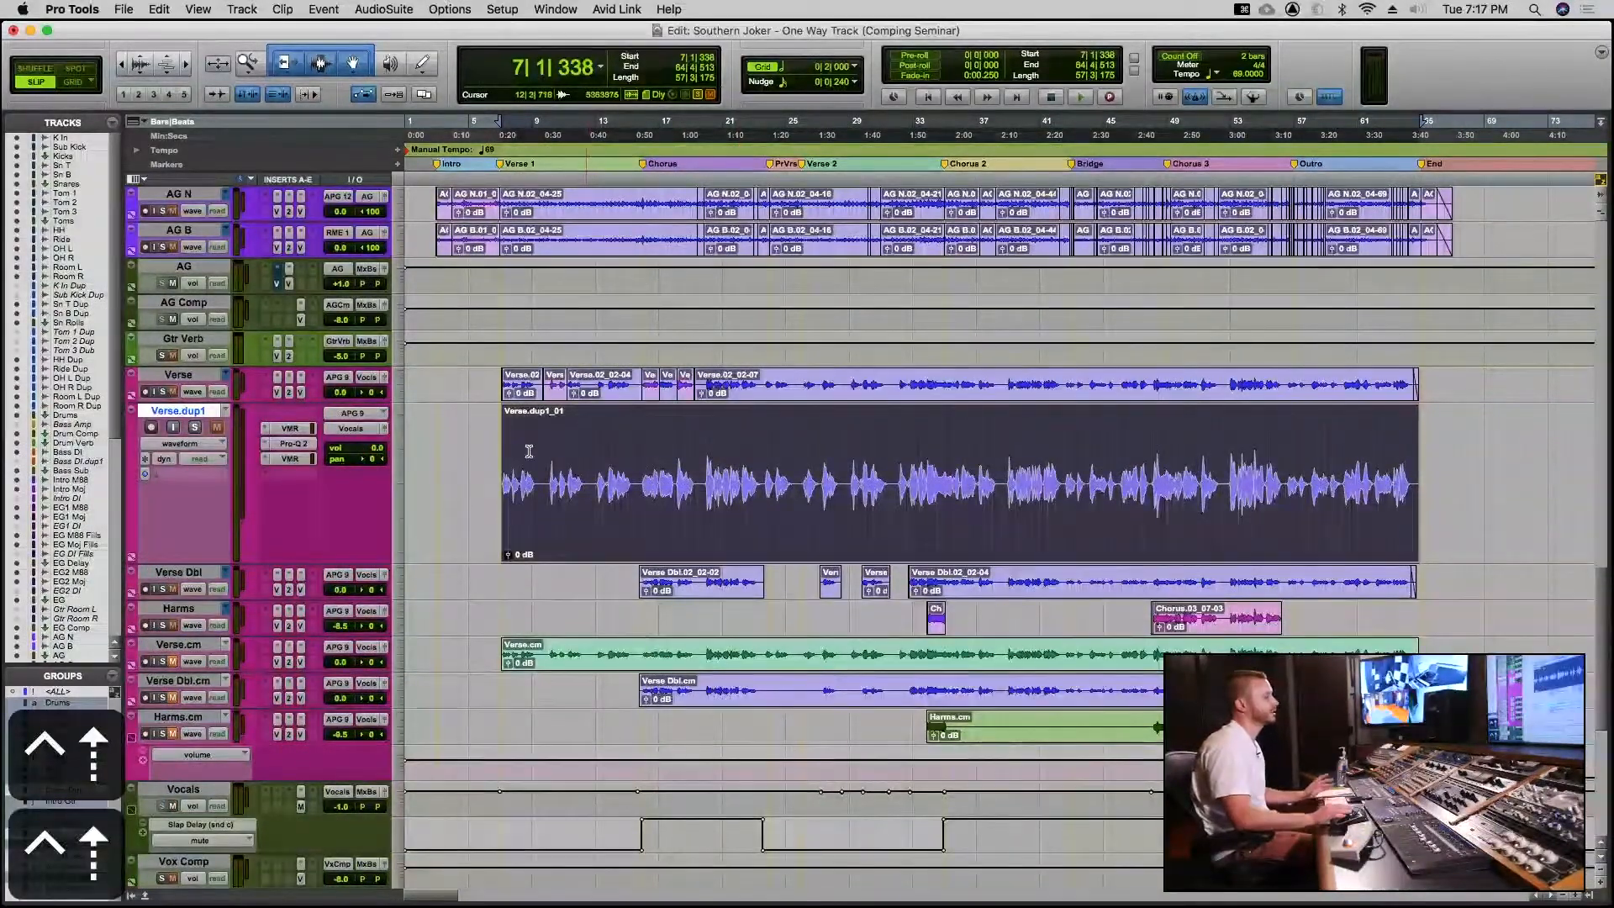
pyautogui.click(475, 434)
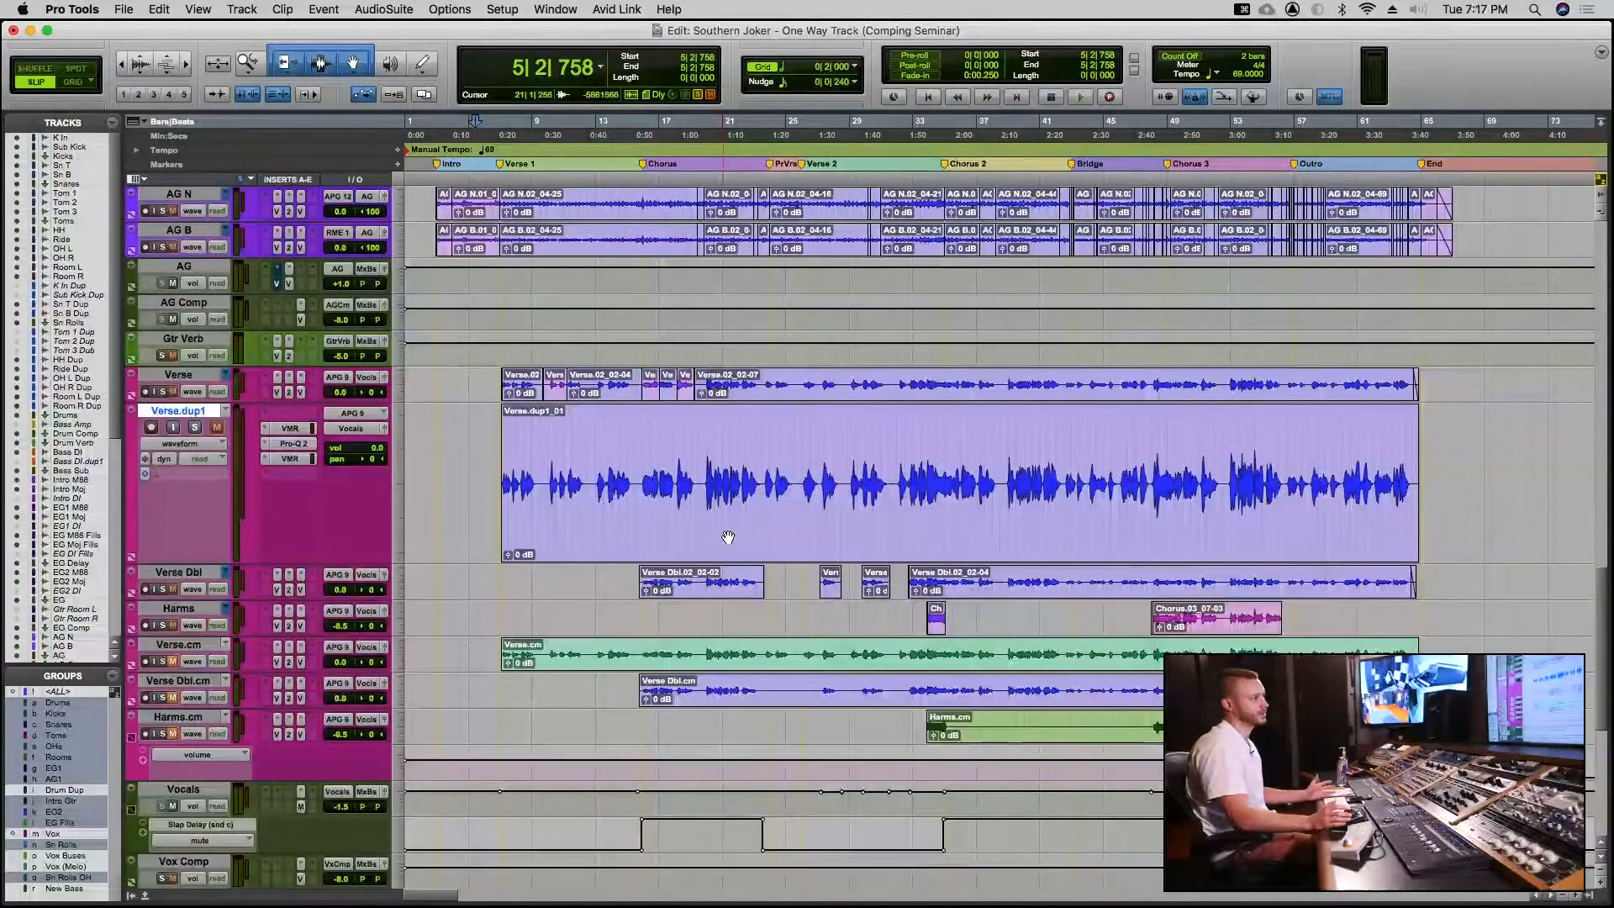
pyautogui.scroll(15, 728, 537)
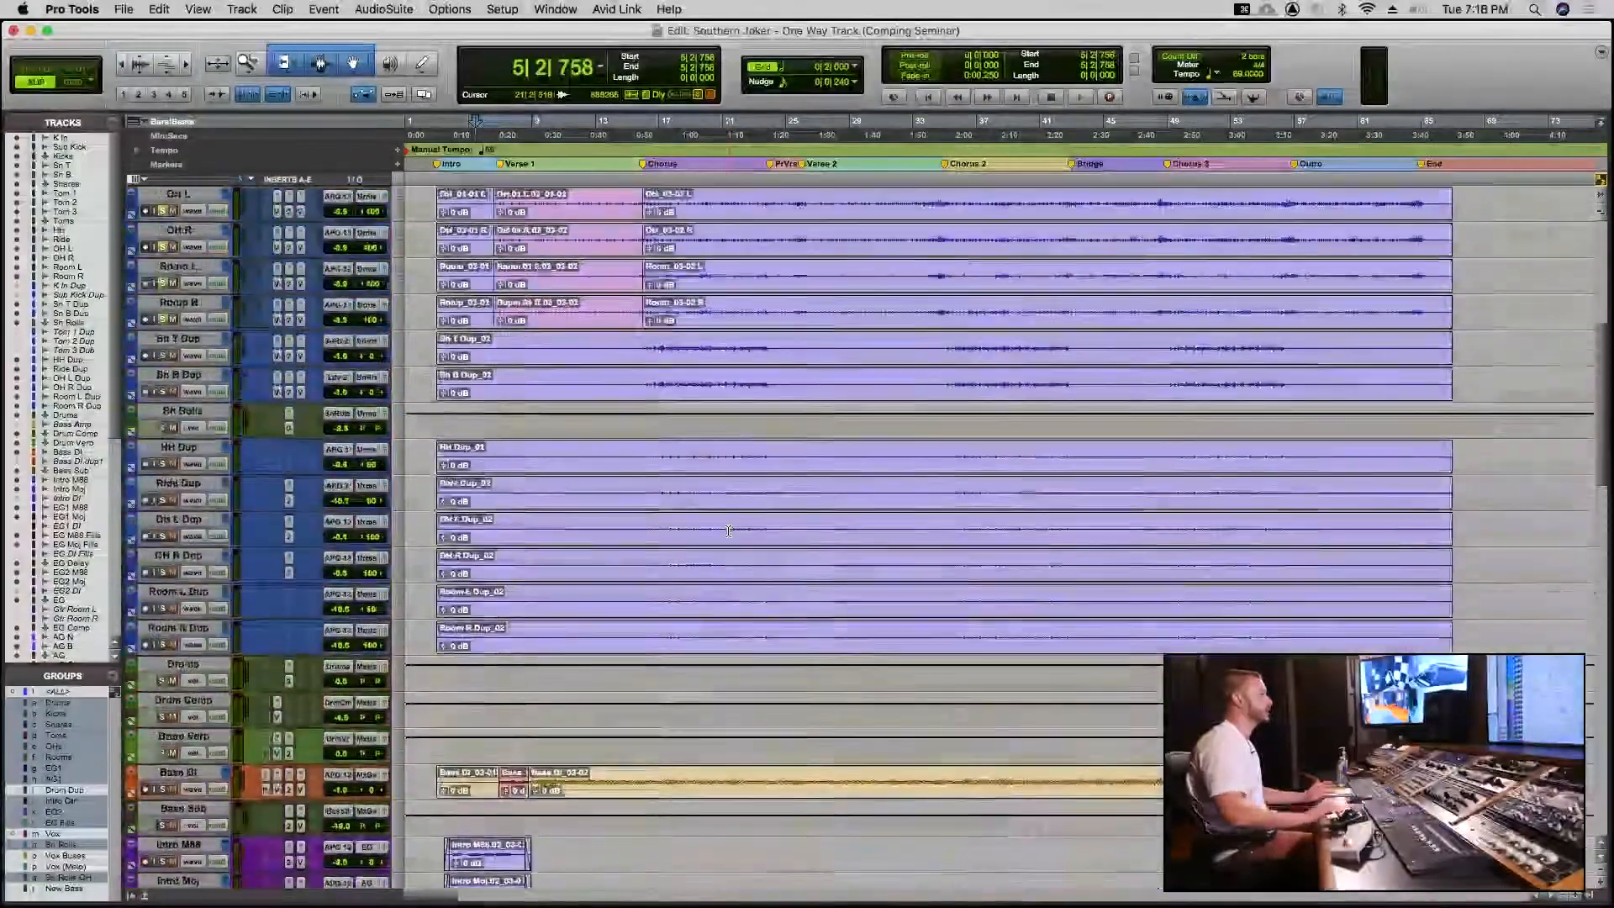
pyautogui.scroll(-9, 728, 532)
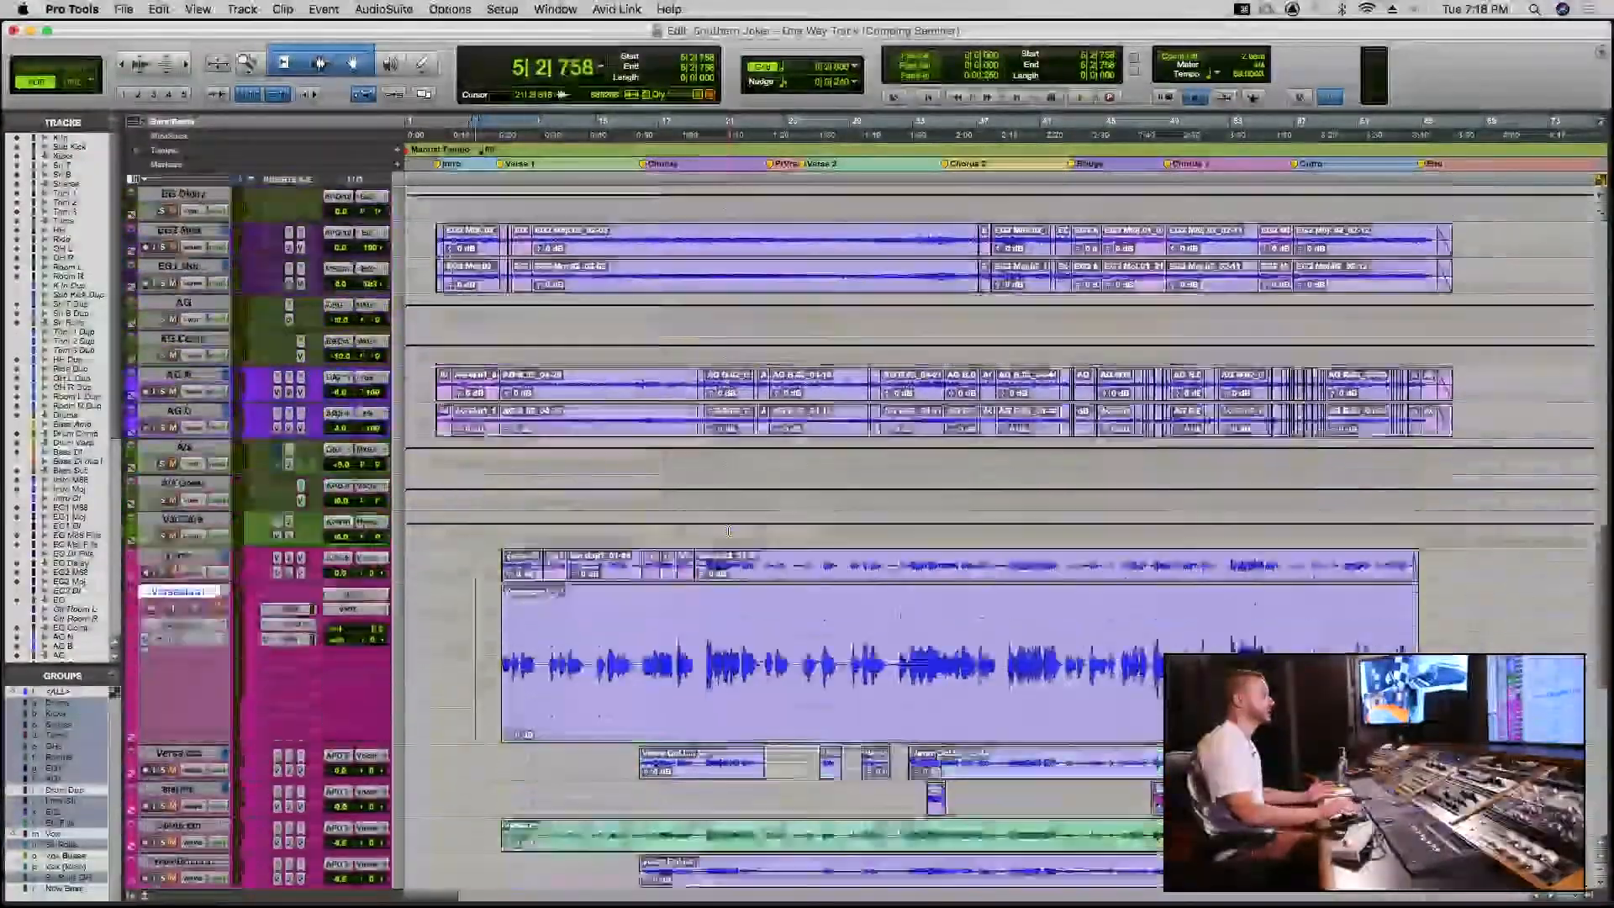
pyautogui.scroll(-6, 732, 523)
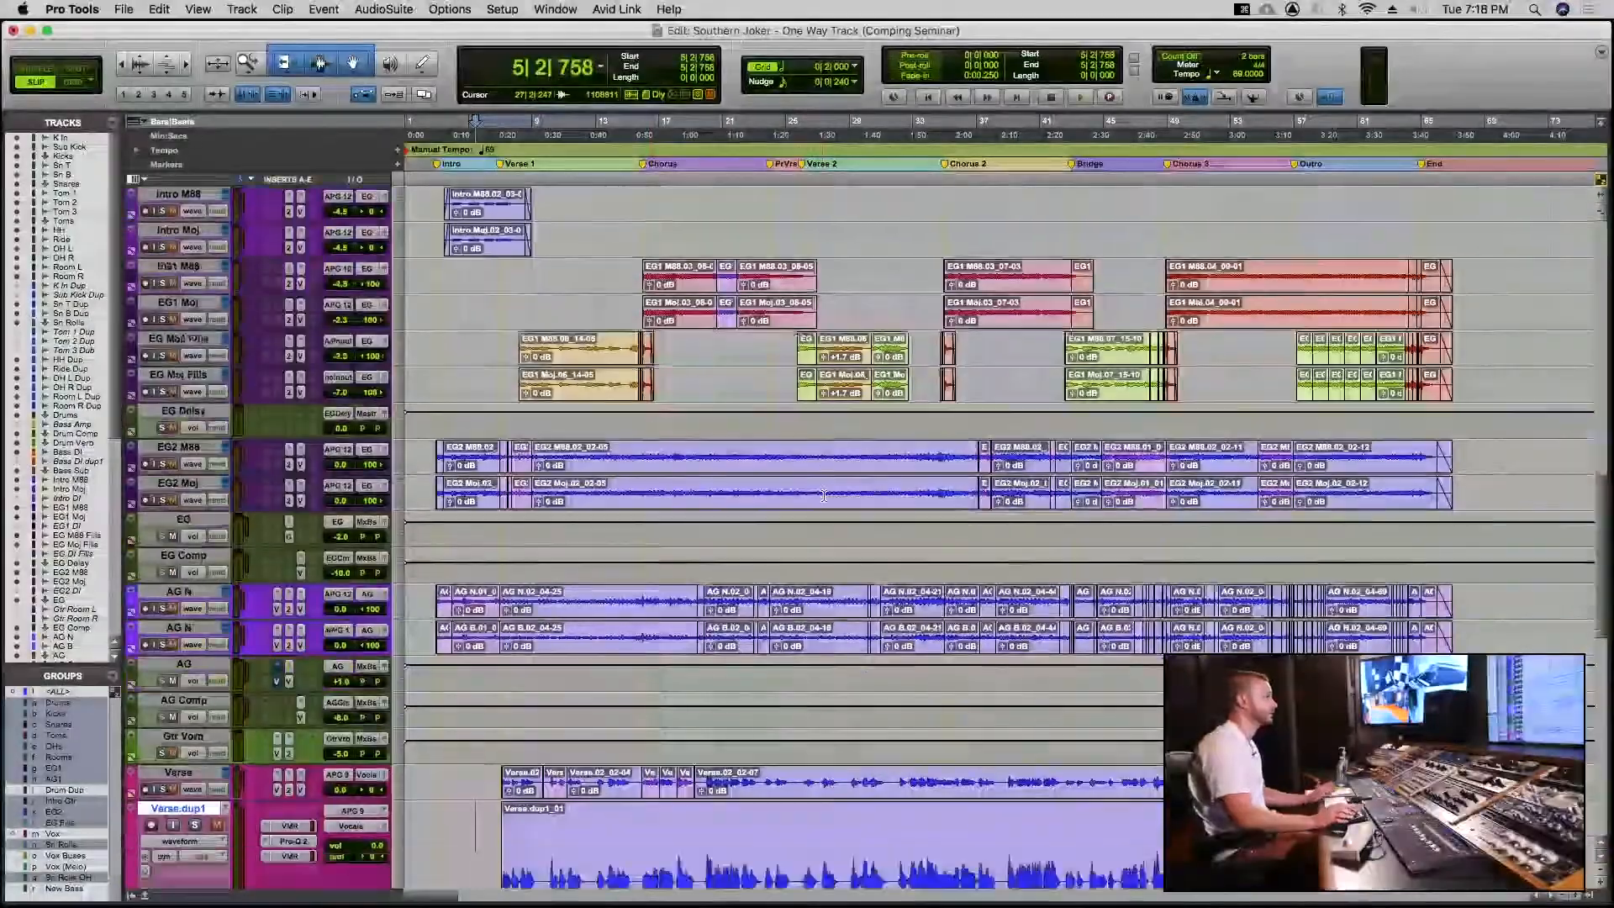
pyautogui.scroll(-5, 823, 496)
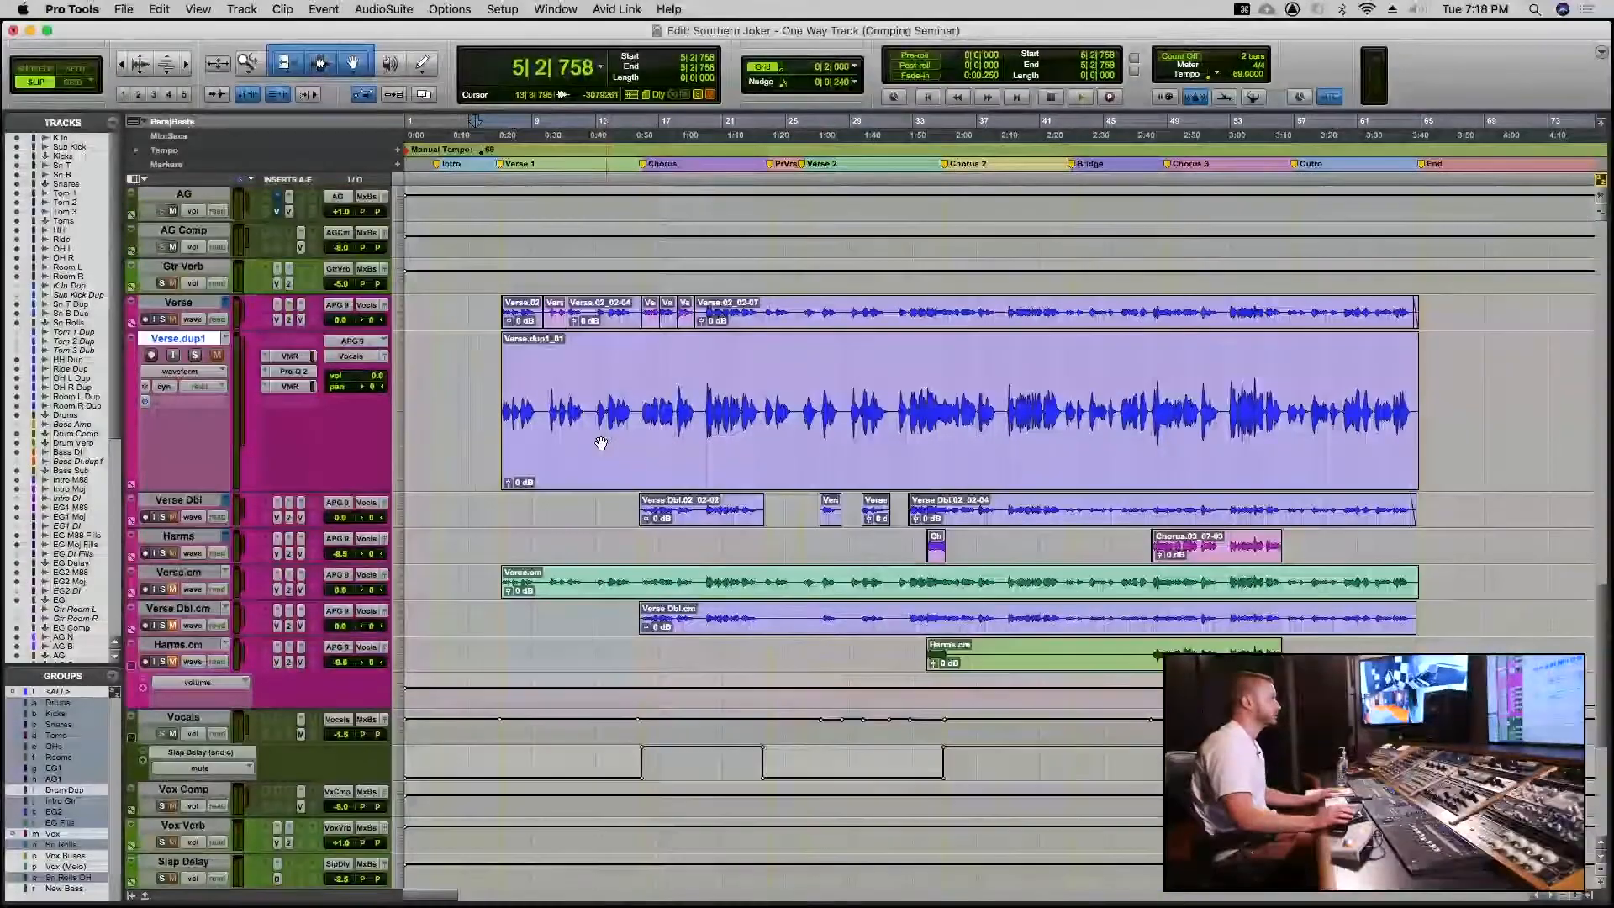
pyautogui.scroll(8, 601, 443)
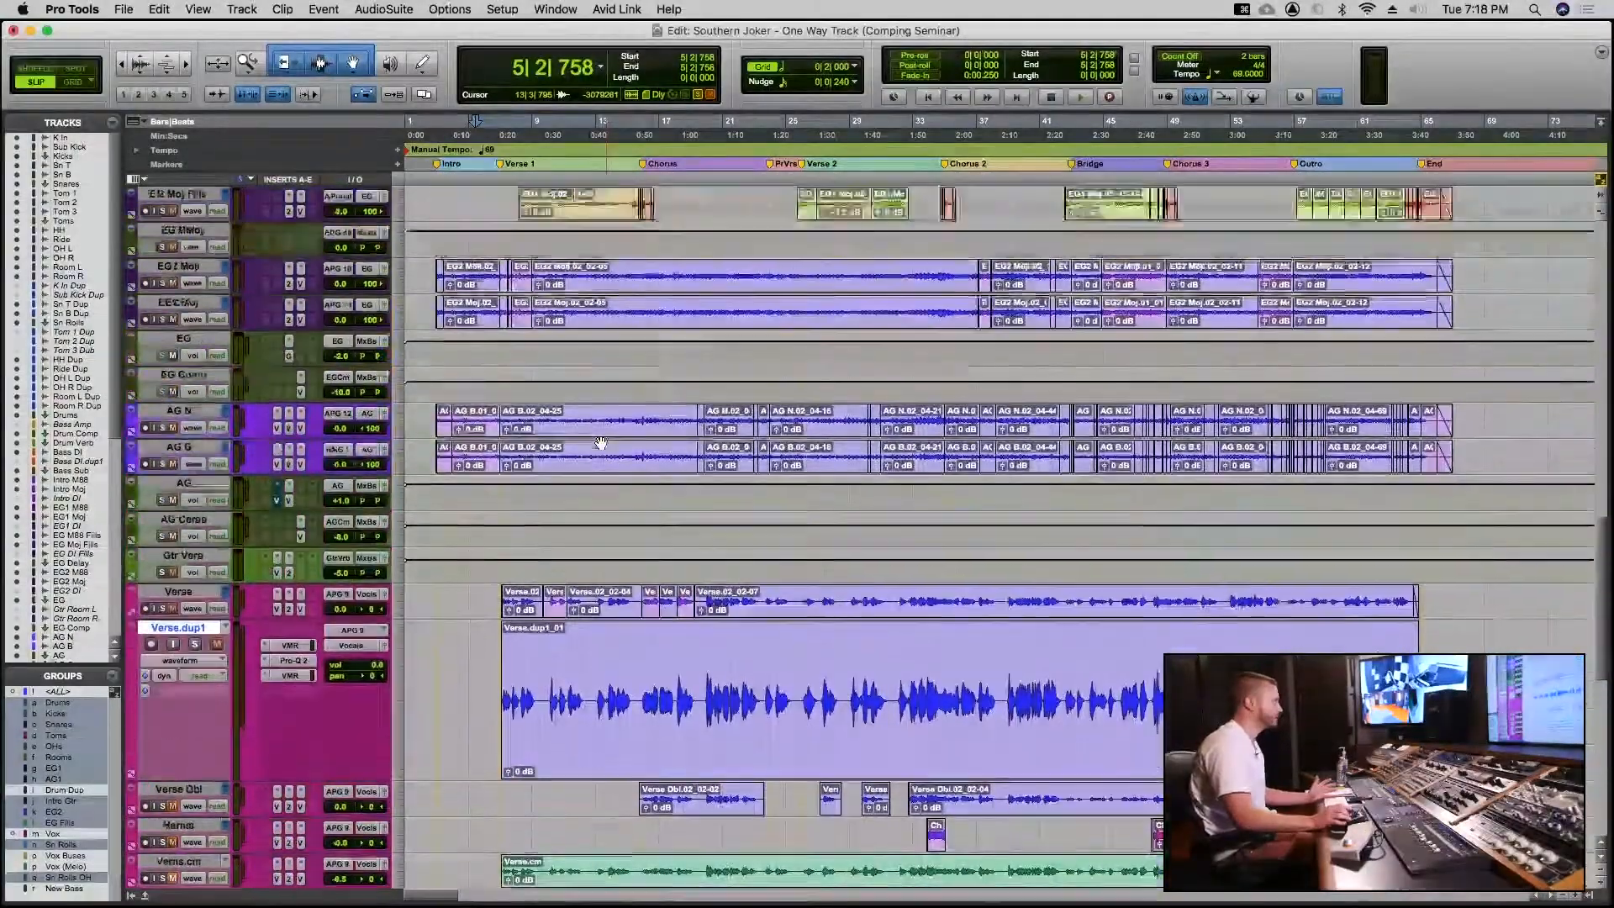
pyautogui.scroll(6, 601, 443)
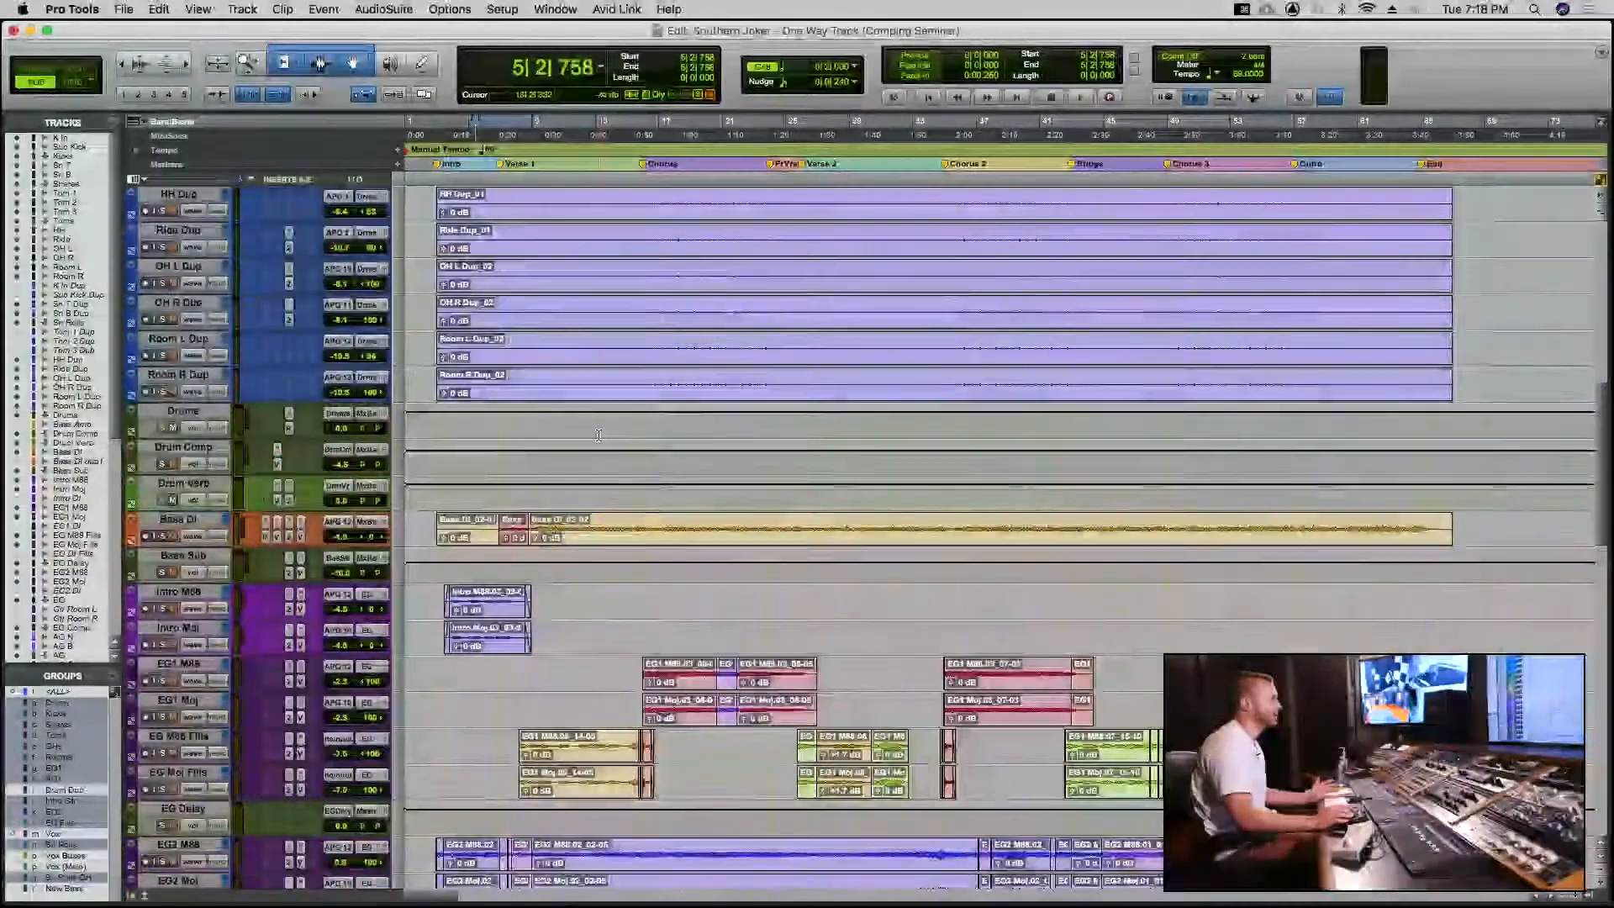
# Delete the Verse.dup1 track together with its active clip
pyautogui.scroll(-10, 598, 434)
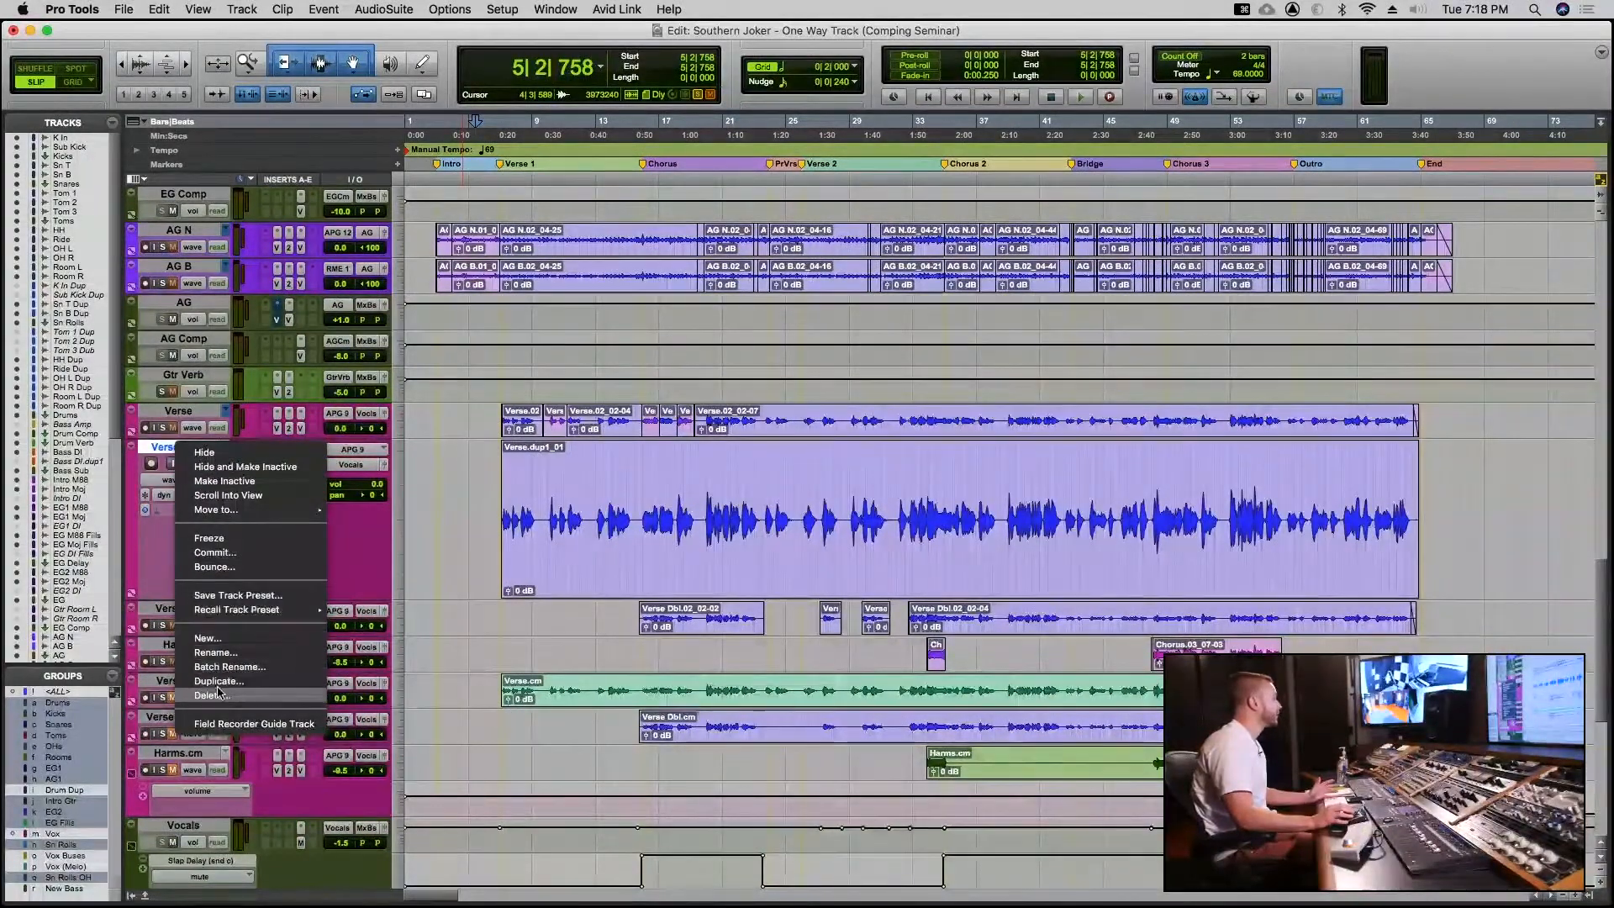
pyautogui.click(219, 697)
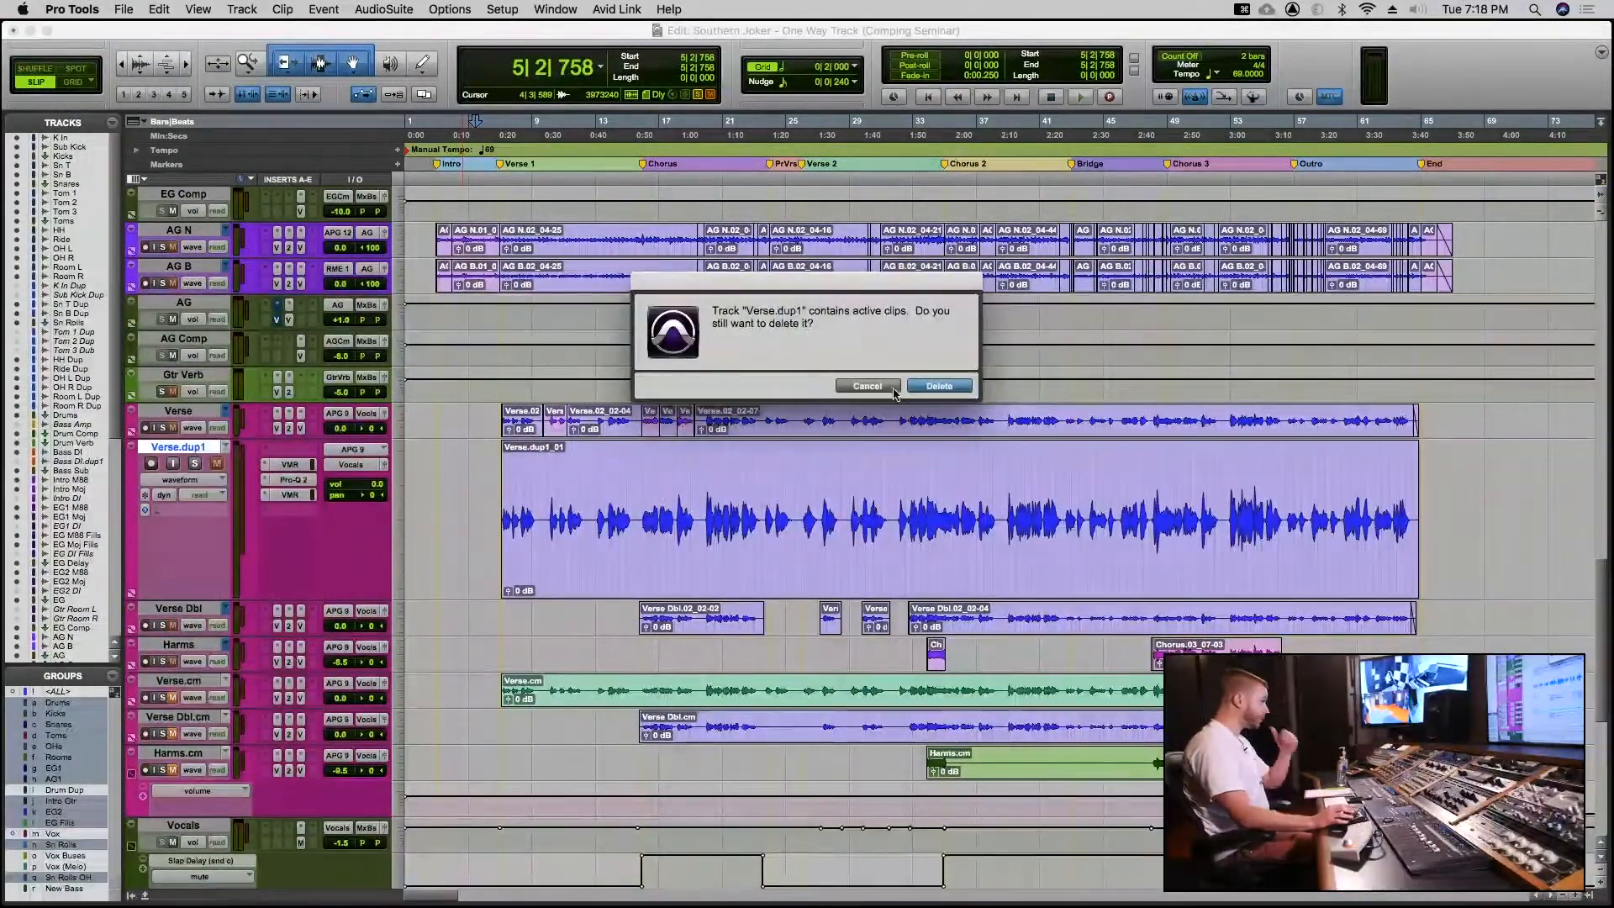
pyautogui.press('Return')
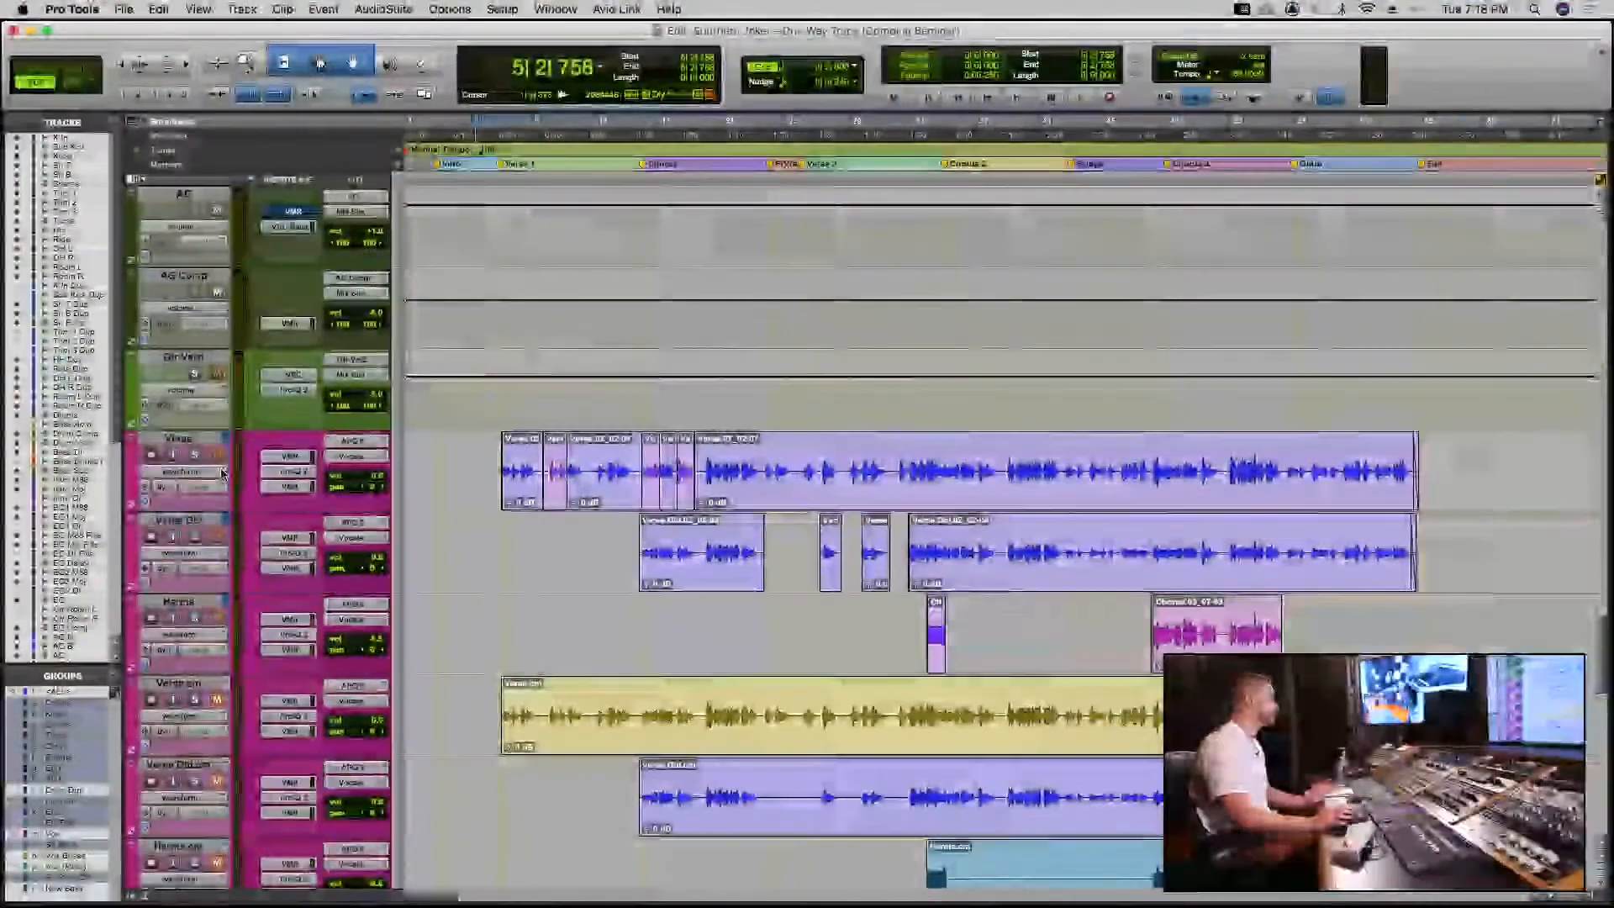
# Show the Verse track's playlists, select the opening phrase on Verse.01 from about 6|3|431, and clear the selection at about 5|4|058 on the main playlist
pyautogui.click(180, 472)
pyautogui.click(186, 431)
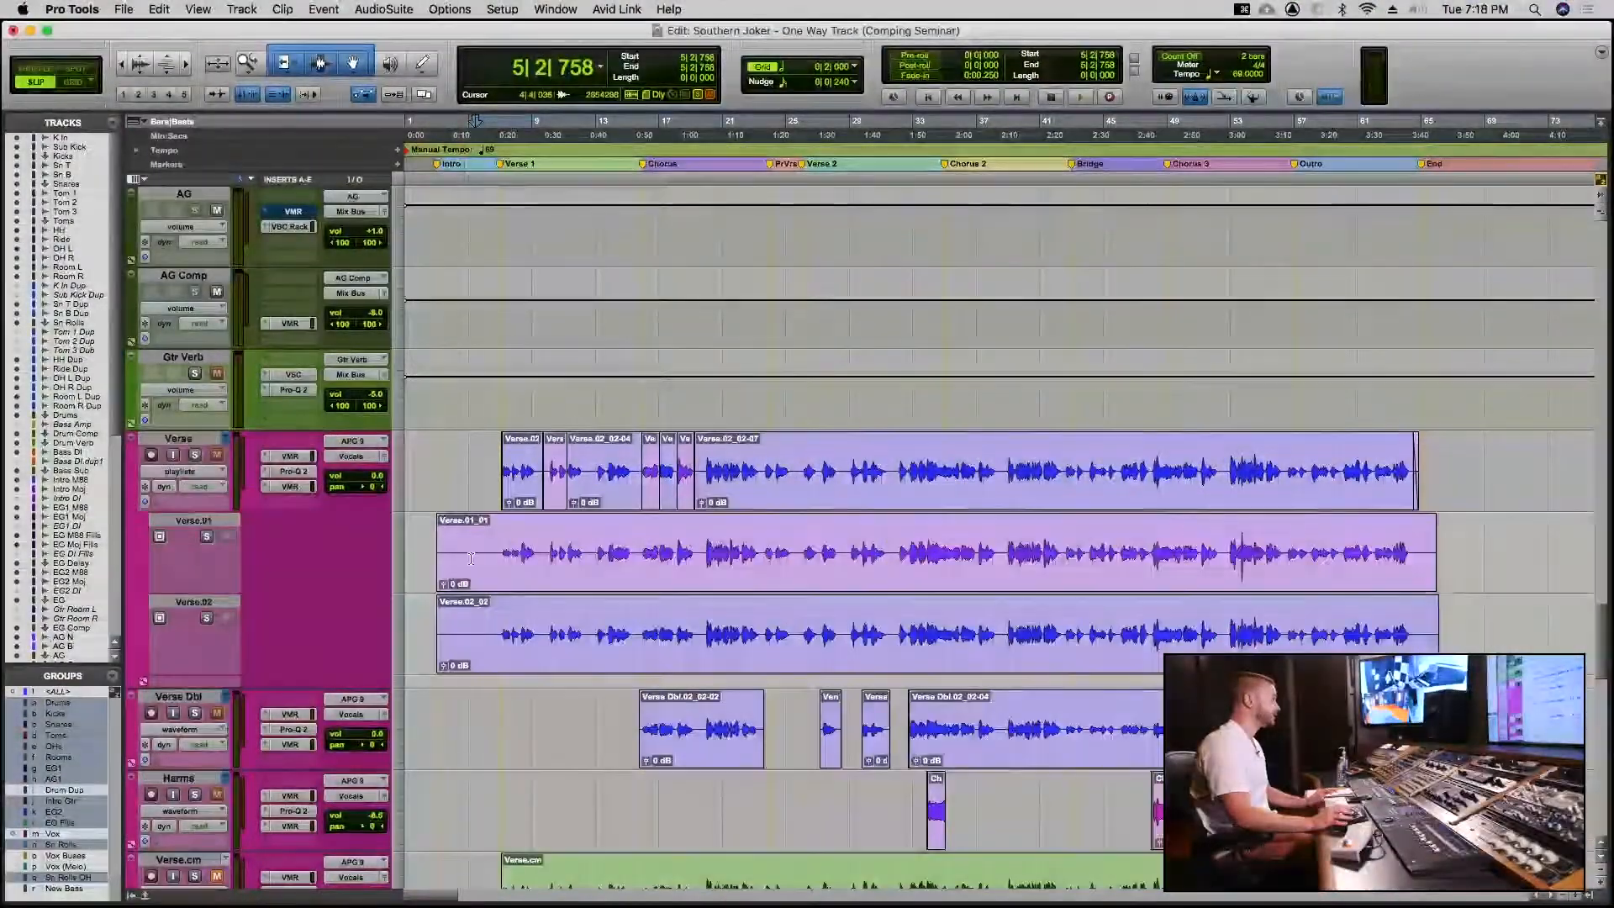
pyautogui.moveTo(496, 551); pyautogui.dragTo(534, 544)
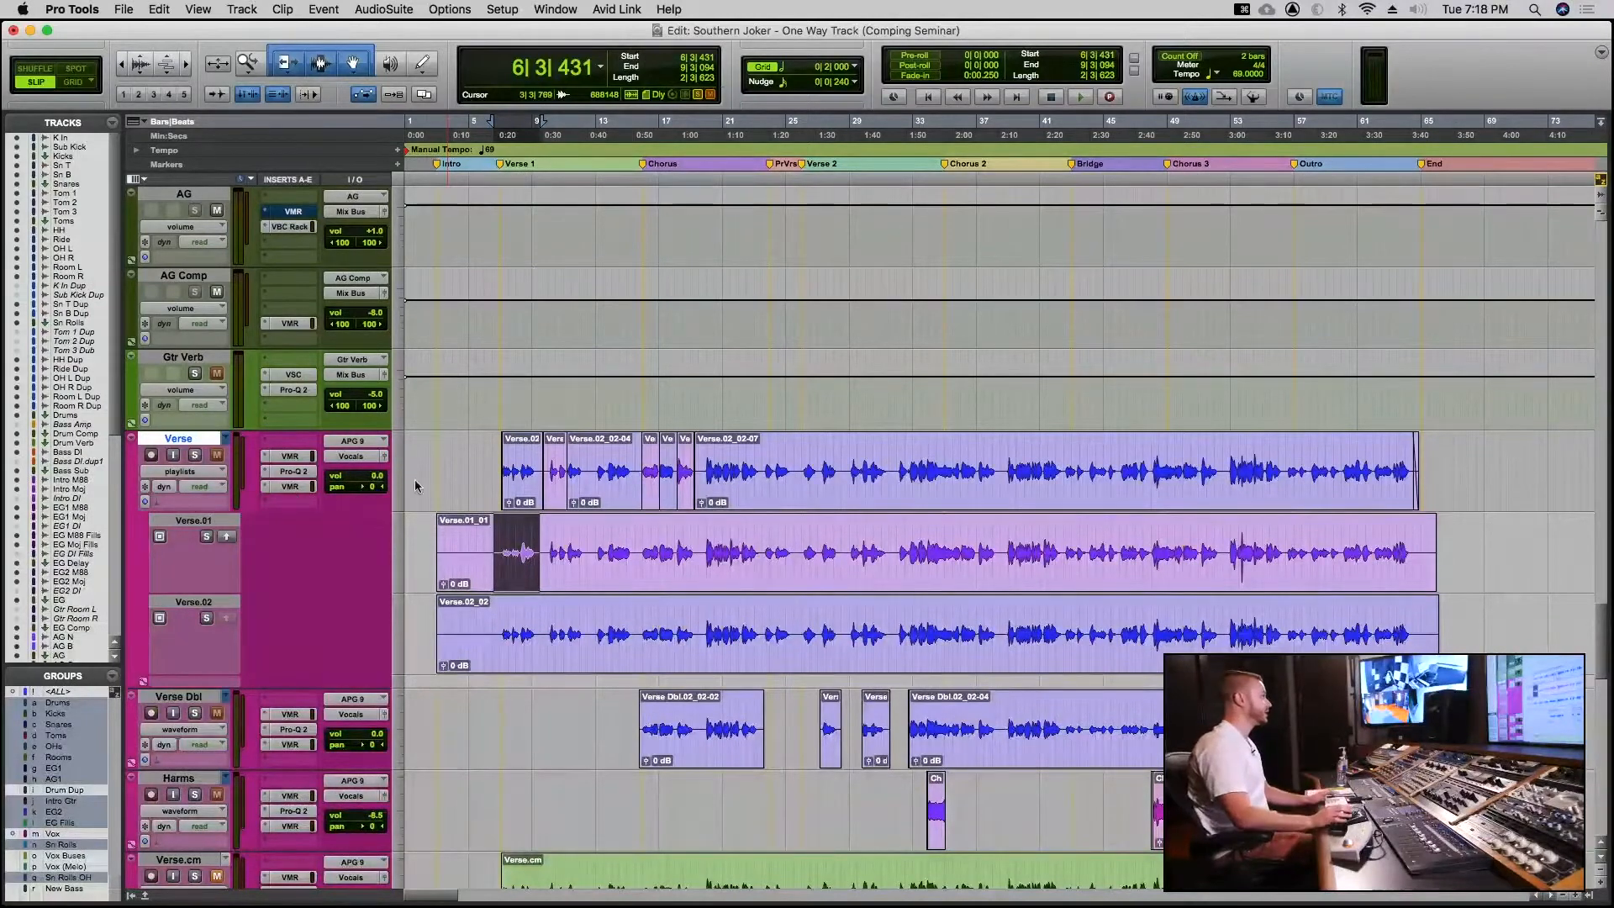
pyautogui.click(480, 458)
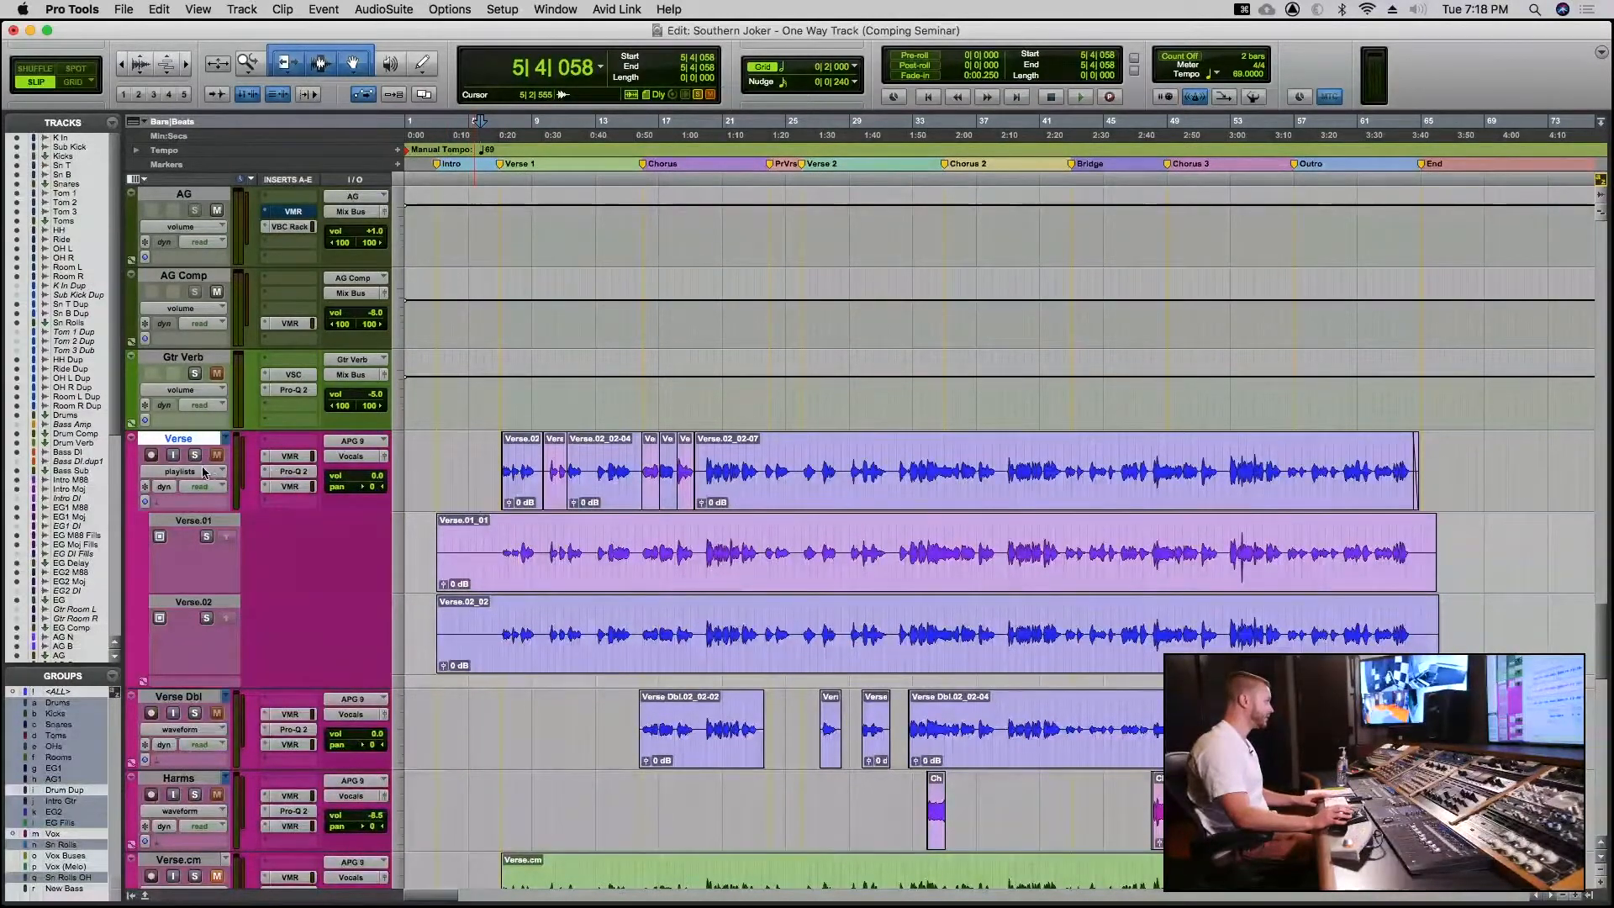
# Toggle the Verse track between playlists and waveform views, ending in waveform view
pyautogui.click(205, 473)
pyautogui.click(443, 456)
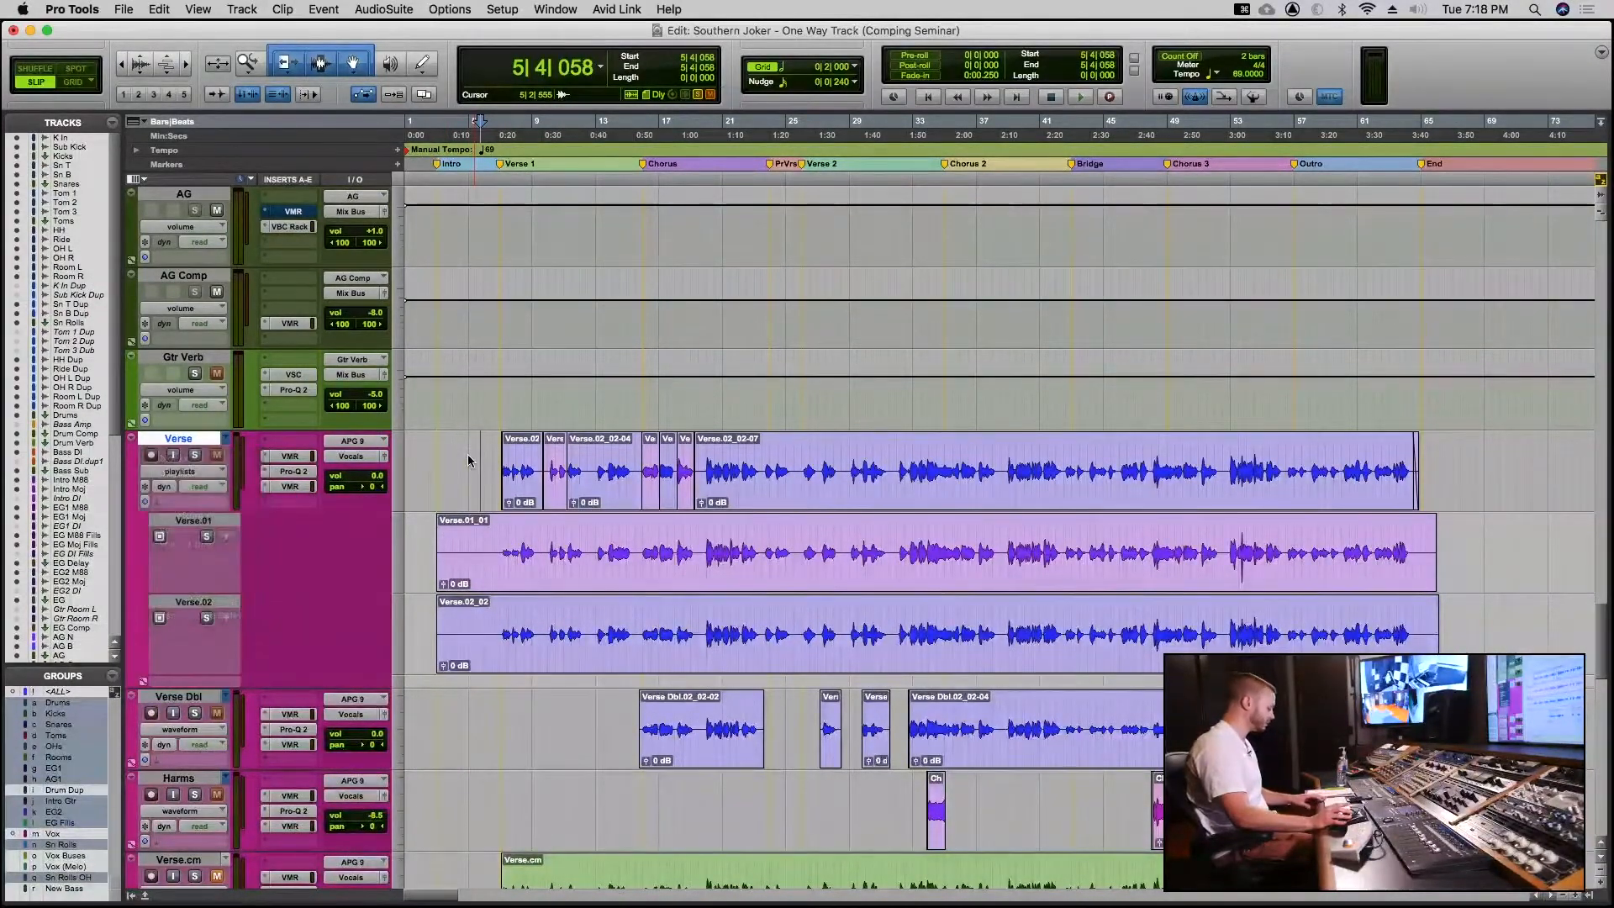
pyautogui.press('ctrl+super+Right')
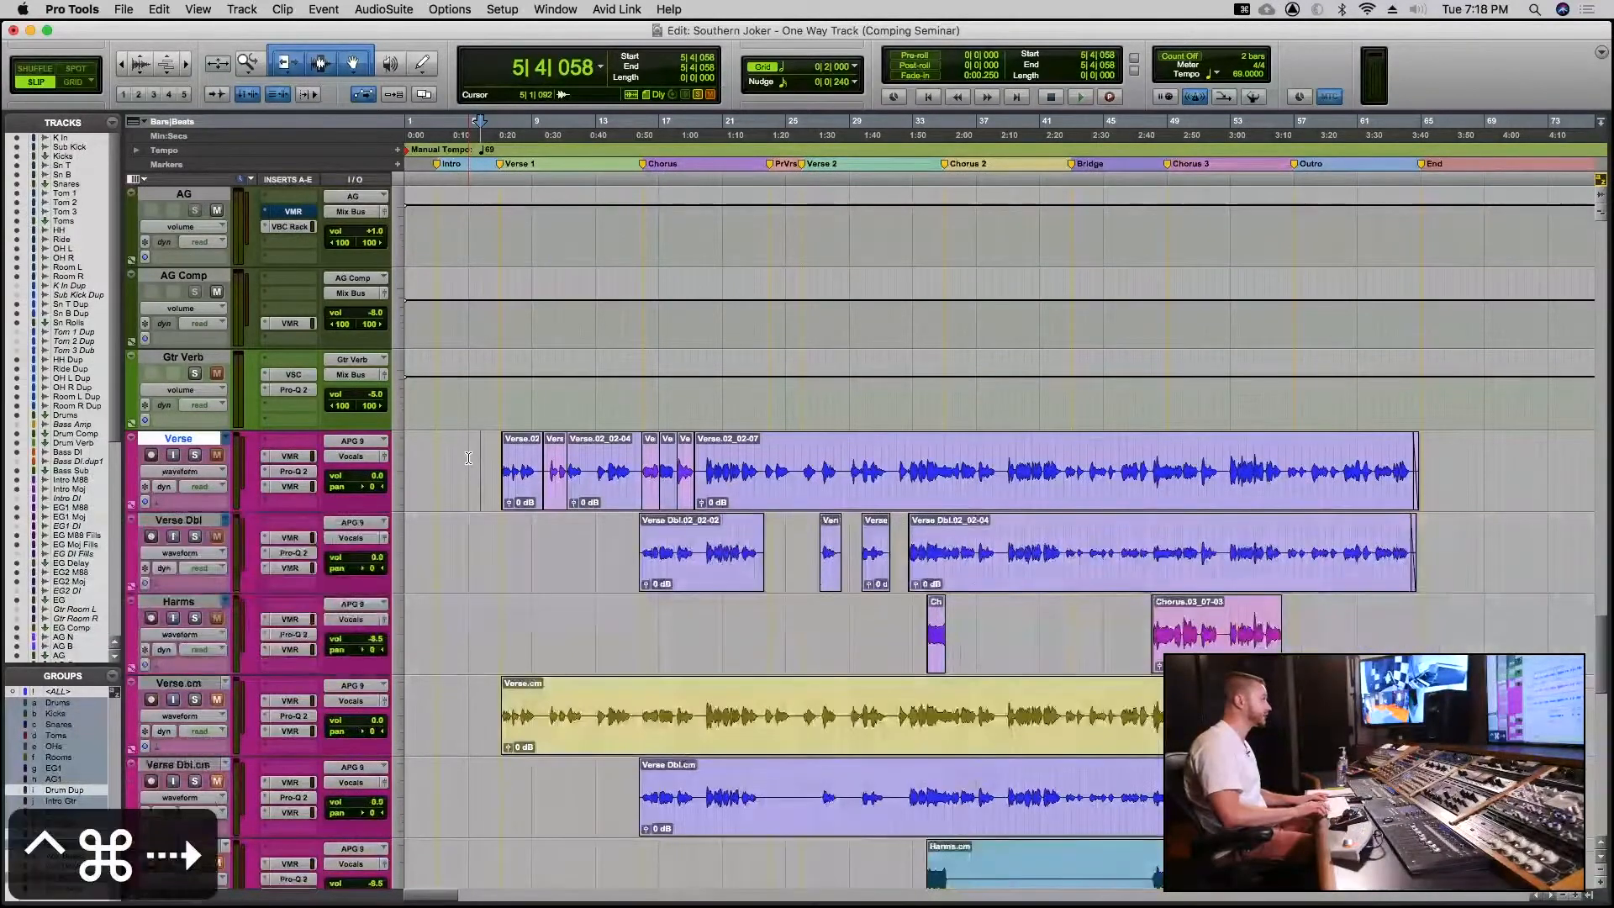
pyautogui.press('ctrl+super+Left')
pyautogui.press('ctrl+super+Right')
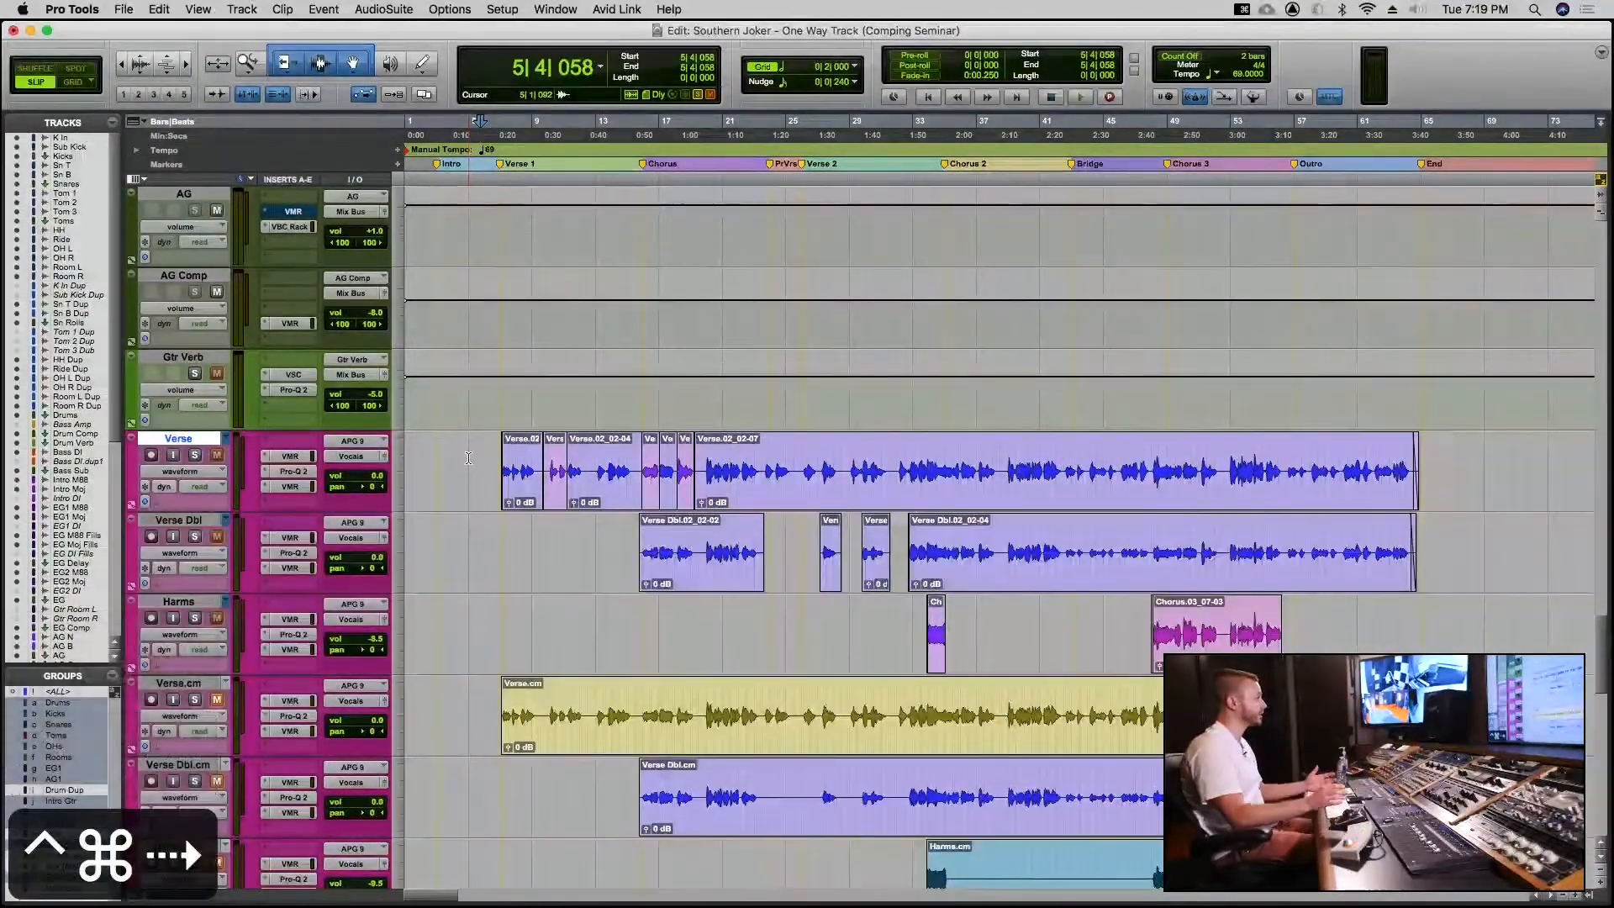